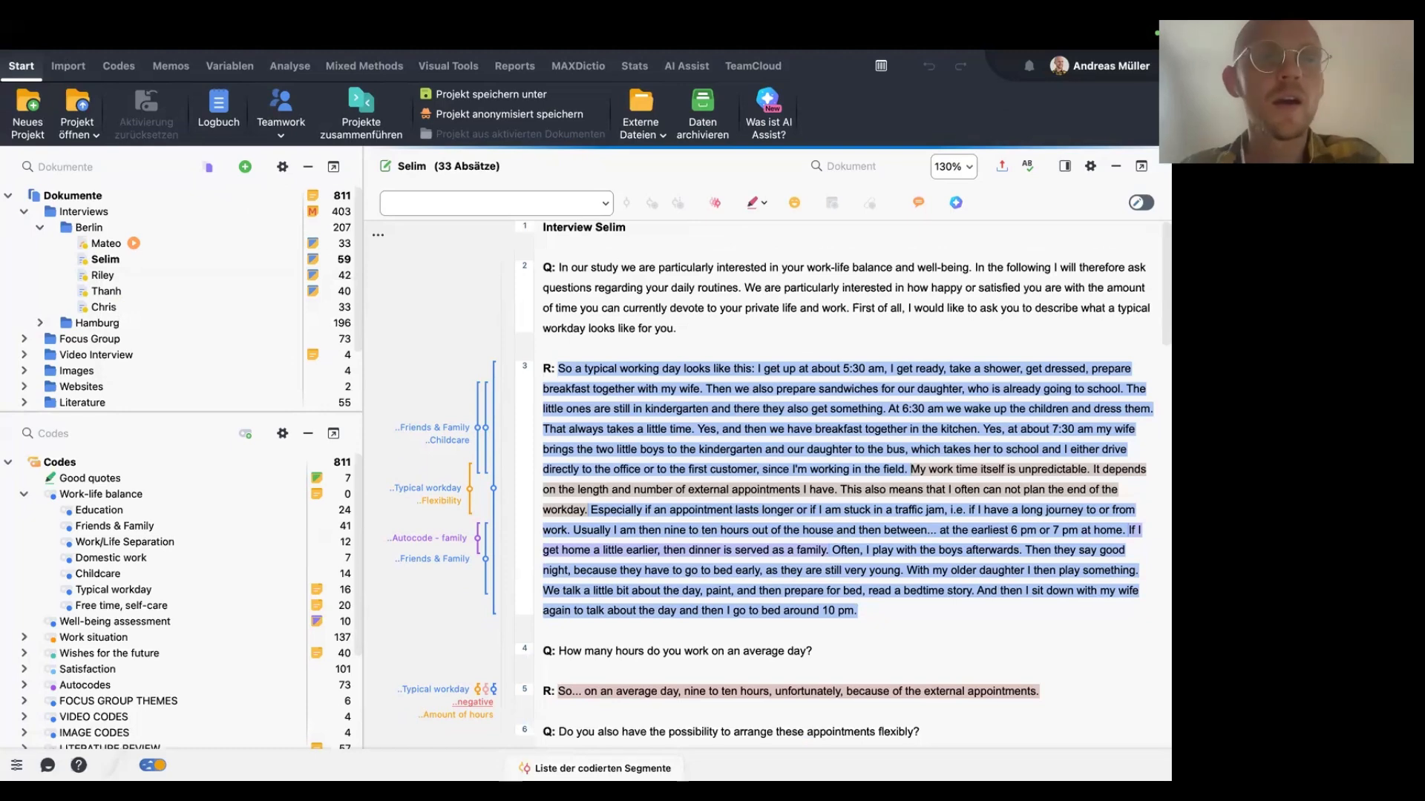
# Enlarge the document system pane so more document groups and sets are listed.
pyautogui.click(206, 166)
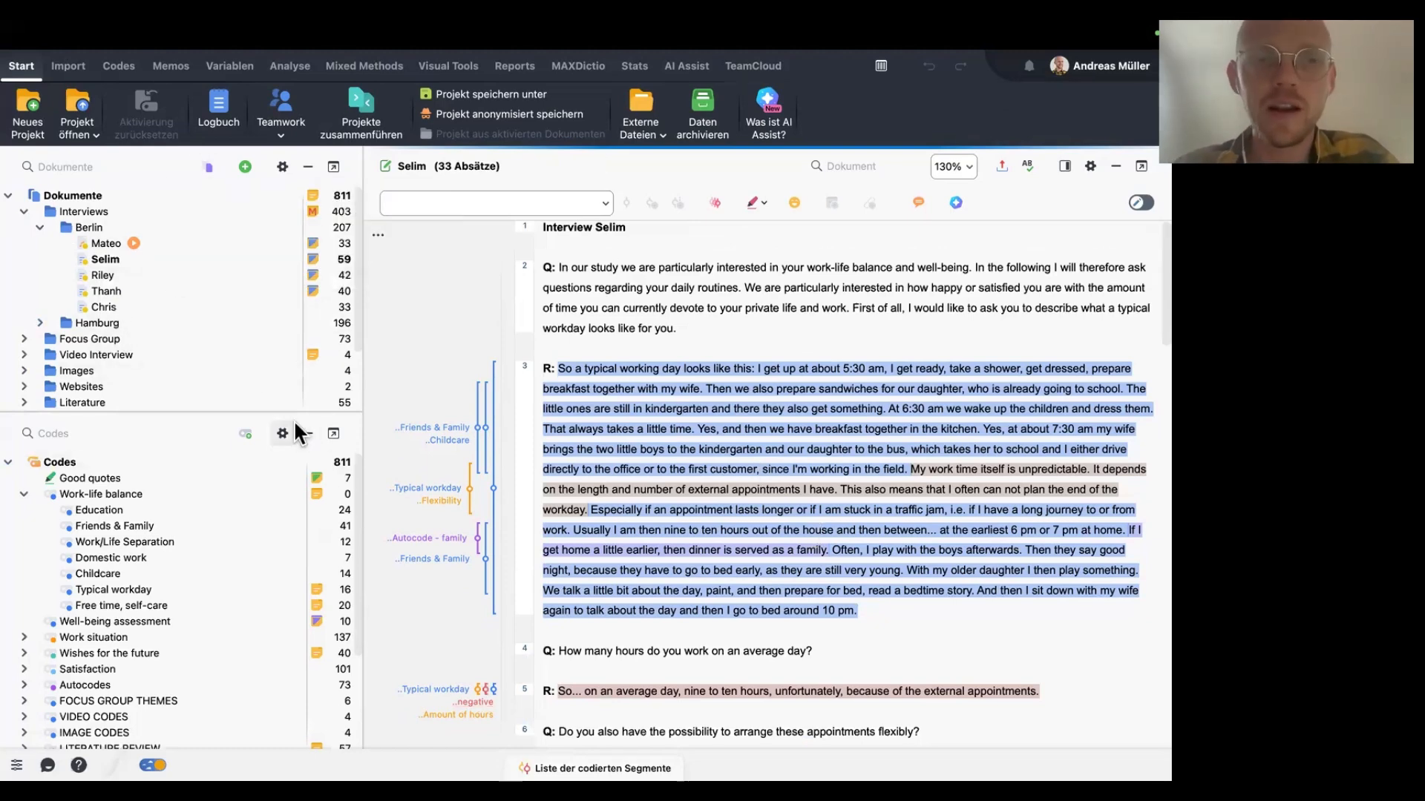
pyautogui.moveTo(295, 412); pyautogui.dragTo(295, 553)
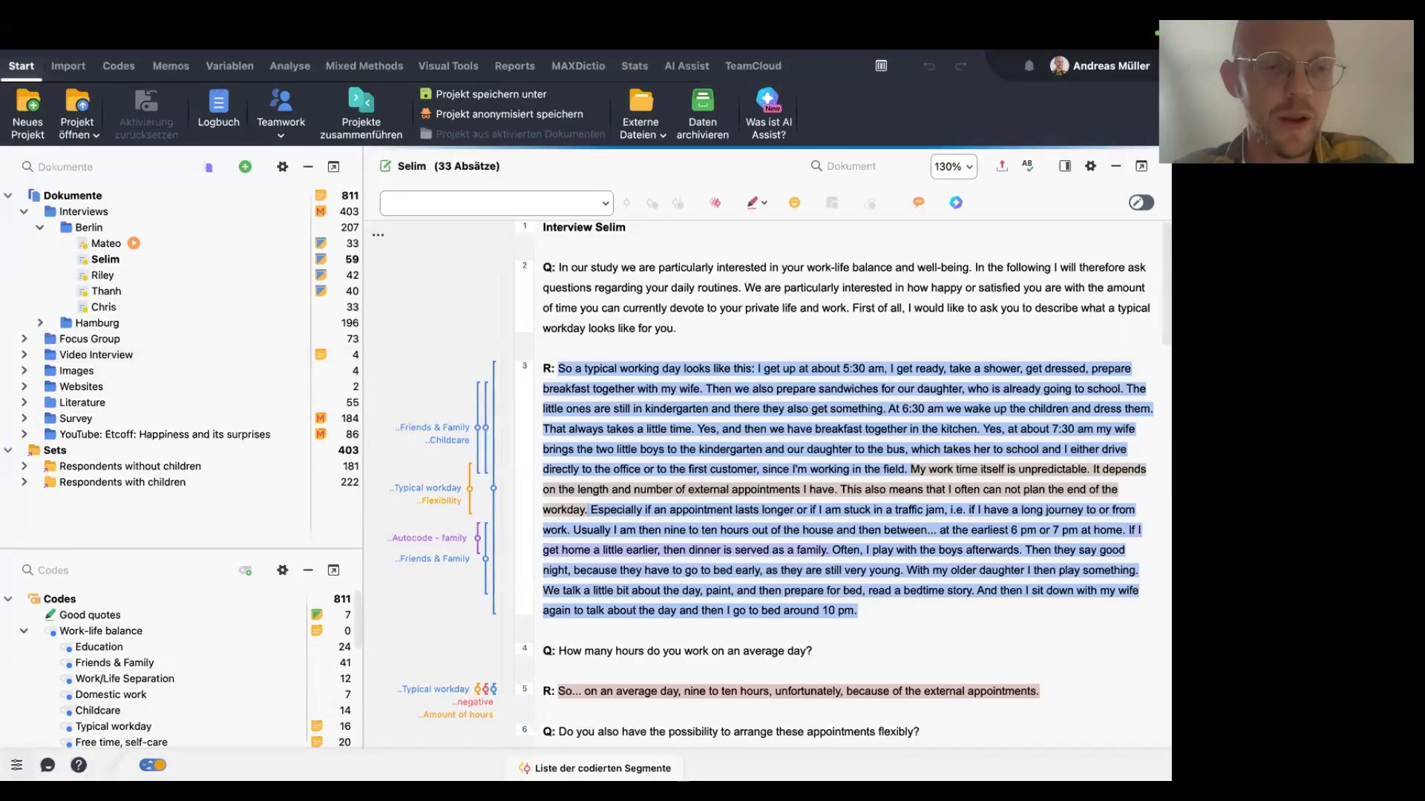
# Change the interface language to English in the preferences, save, and restart the program.
pyautogui.press('super+comma')
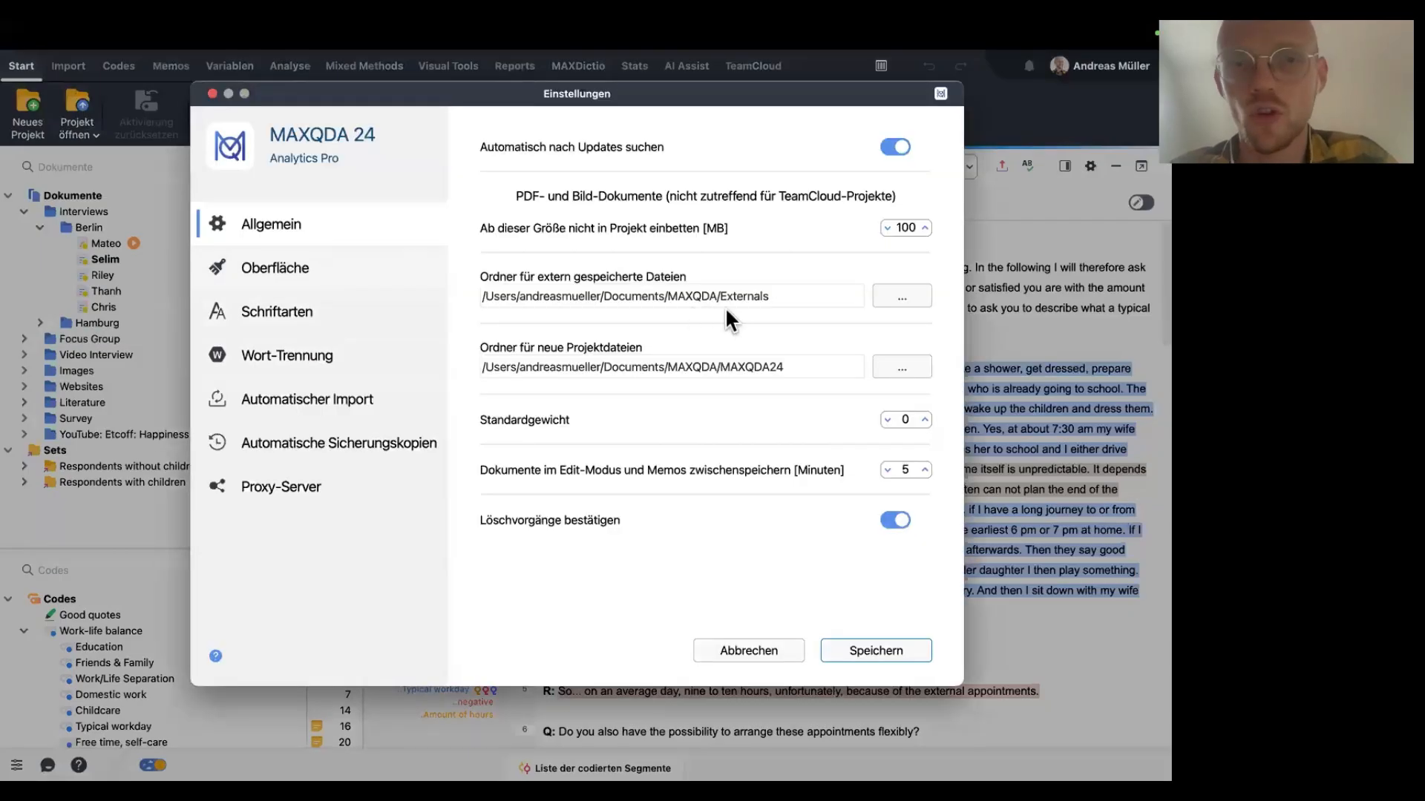
pyautogui.click(769, 417)
pyautogui.click(778, 466)
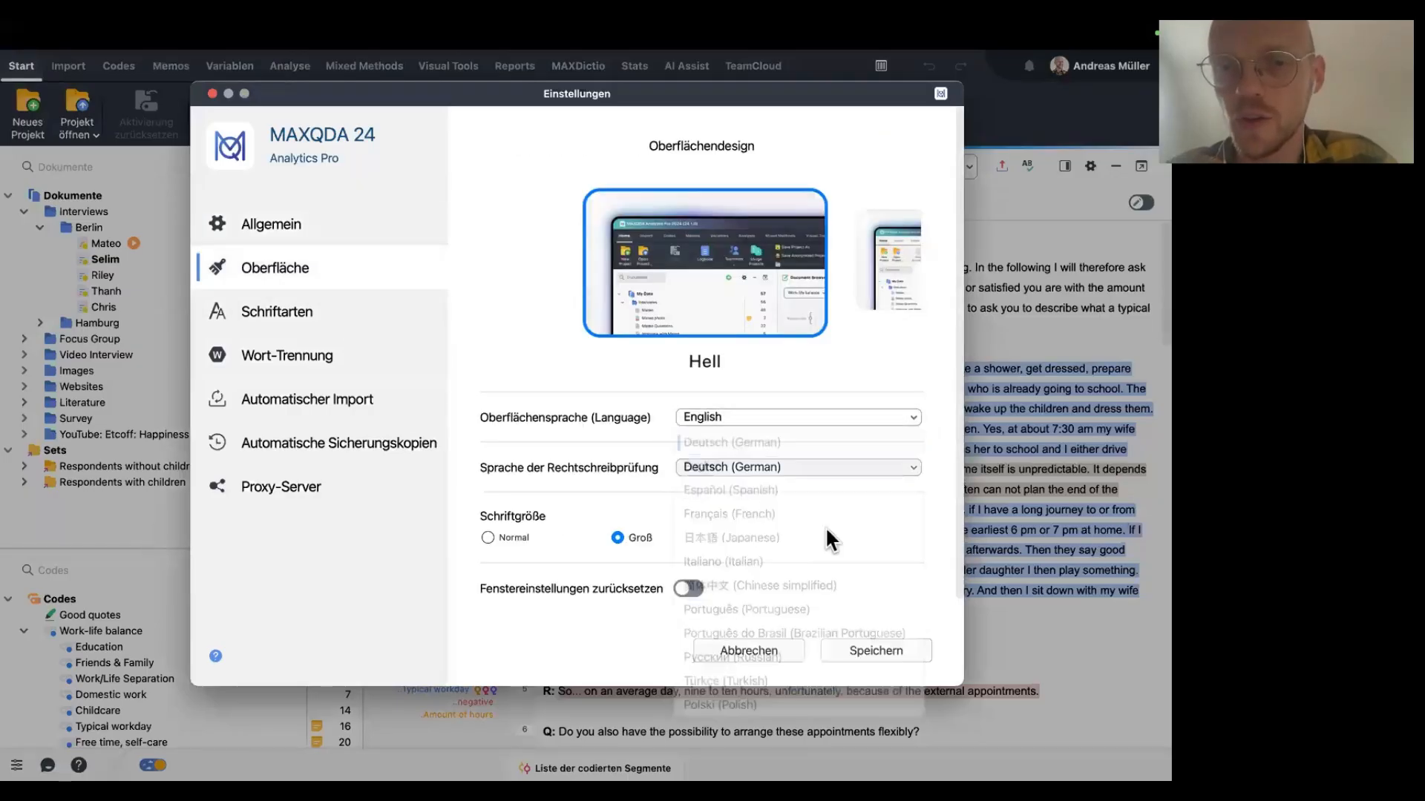
pyautogui.click(884, 647)
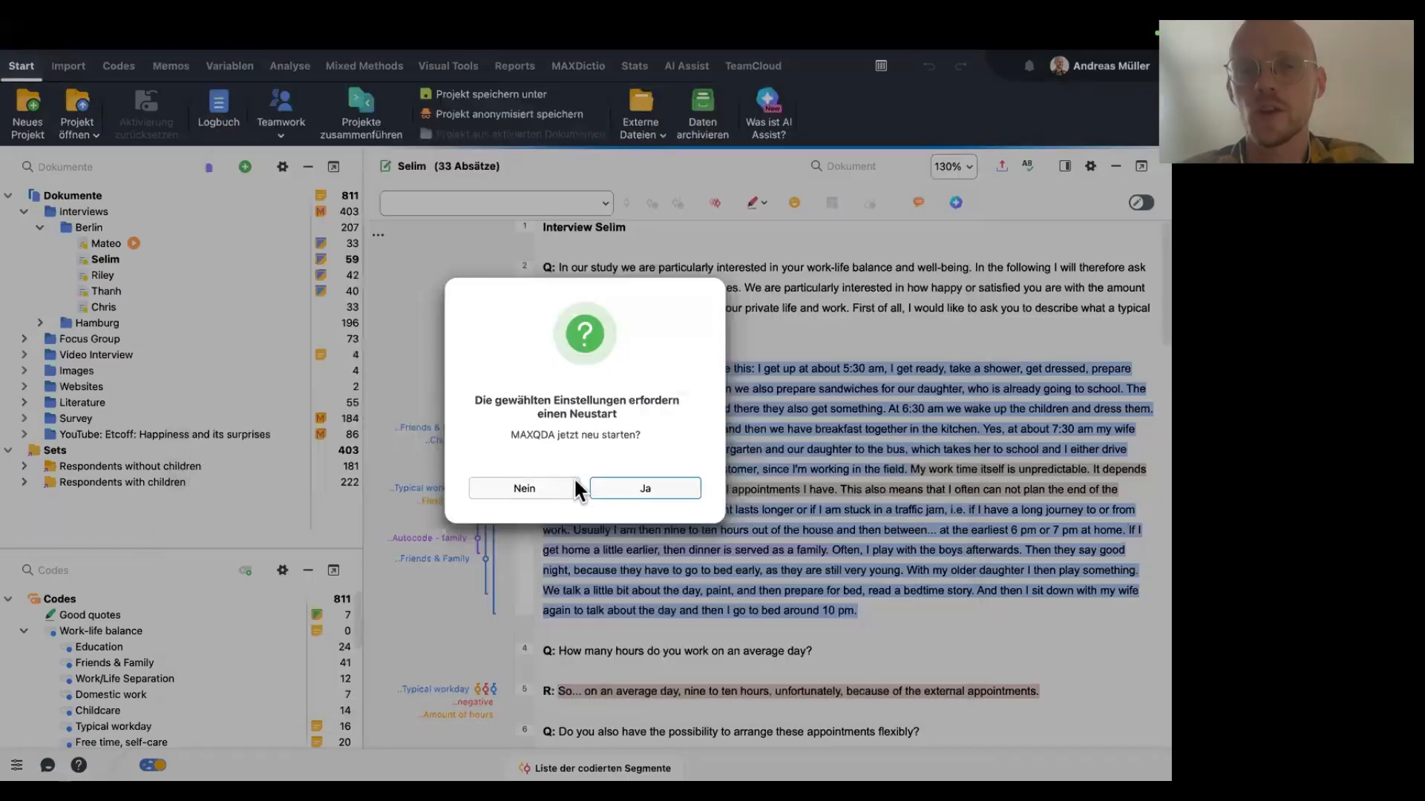
pyautogui.click(635, 489)
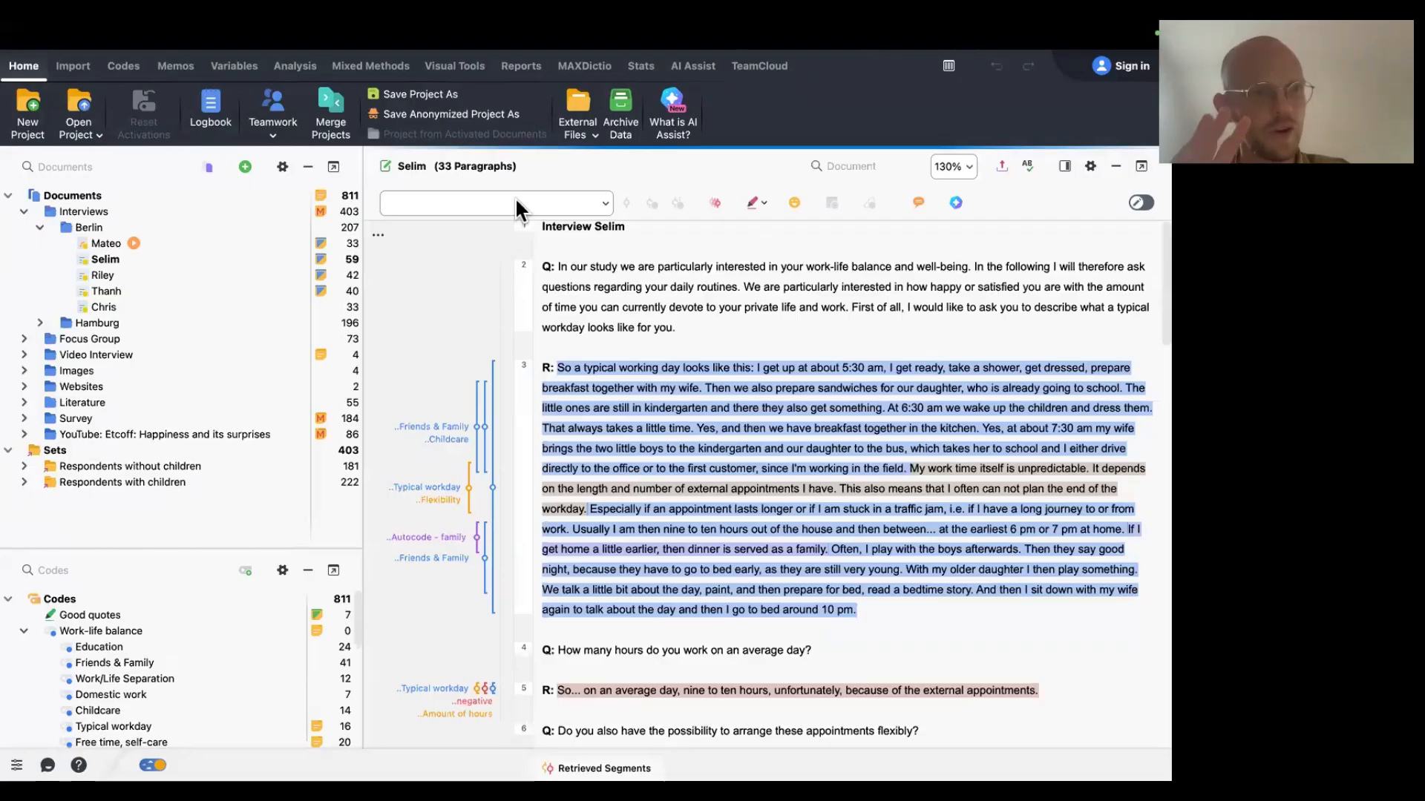
# Open the Riley, Thanh and Selim interviews in turn and expand the Hamburg document group.
pyautogui.doubleClick(221, 273)
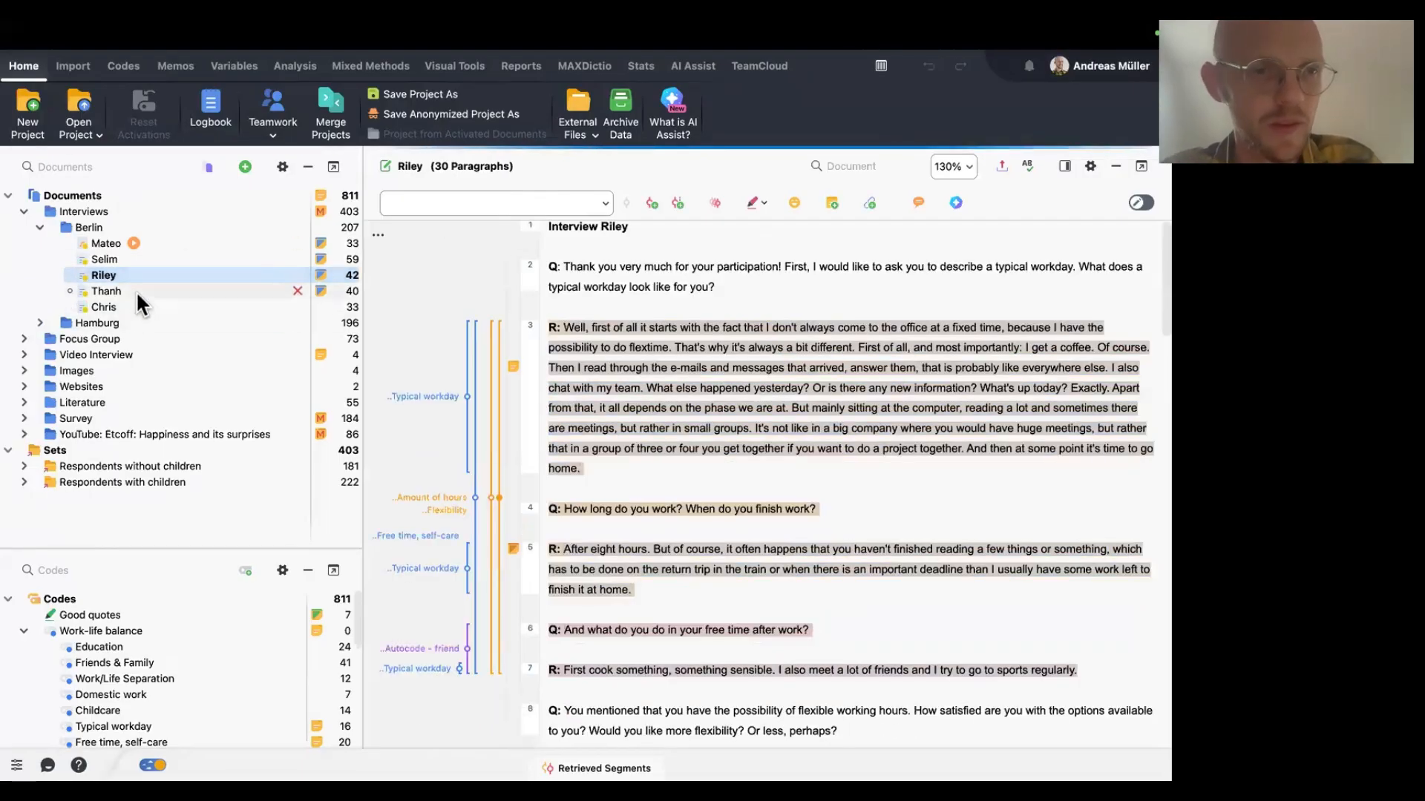
pyautogui.doubleClick(136, 291)
pyautogui.click(40, 322)
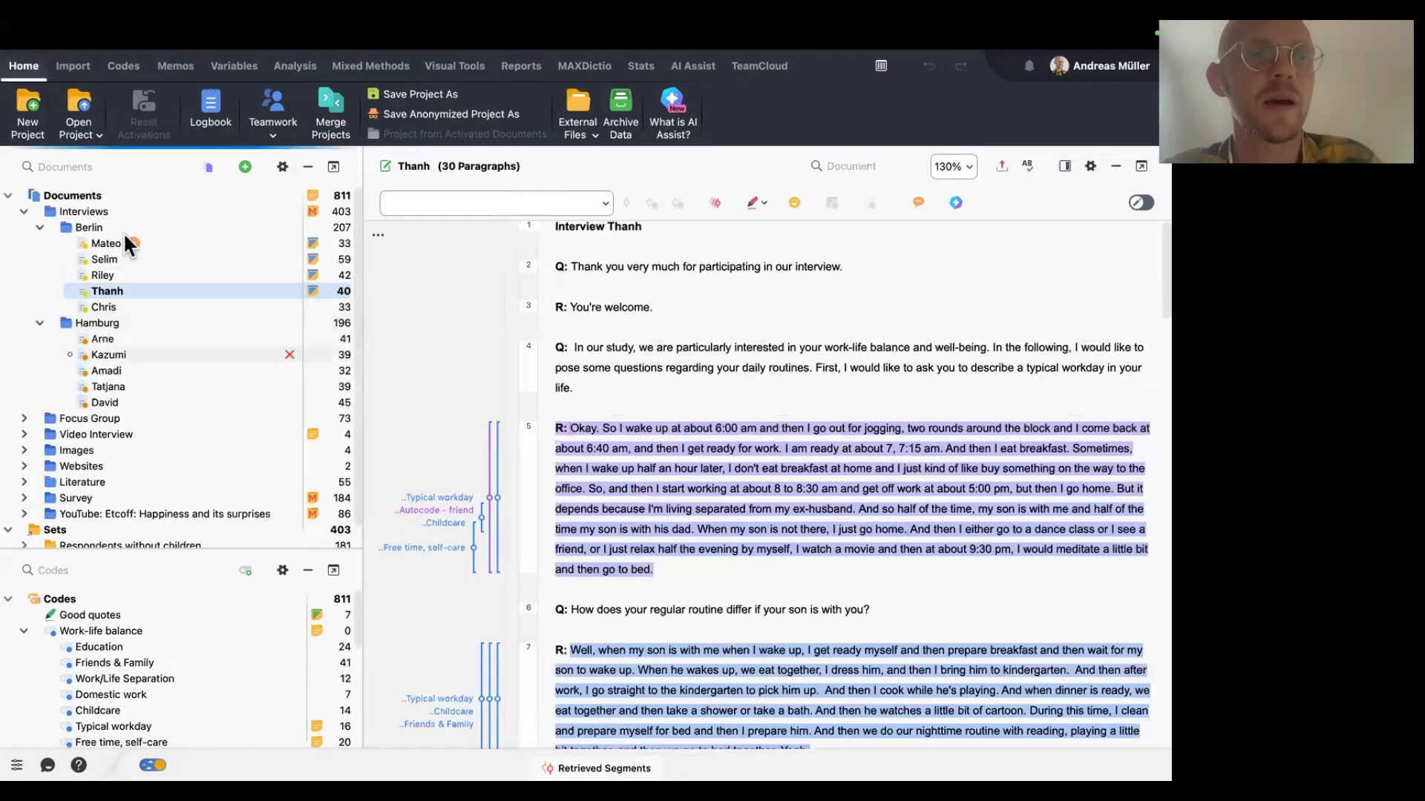
pyautogui.doubleClick(142, 275)
pyautogui.doubleClick(178, 259)
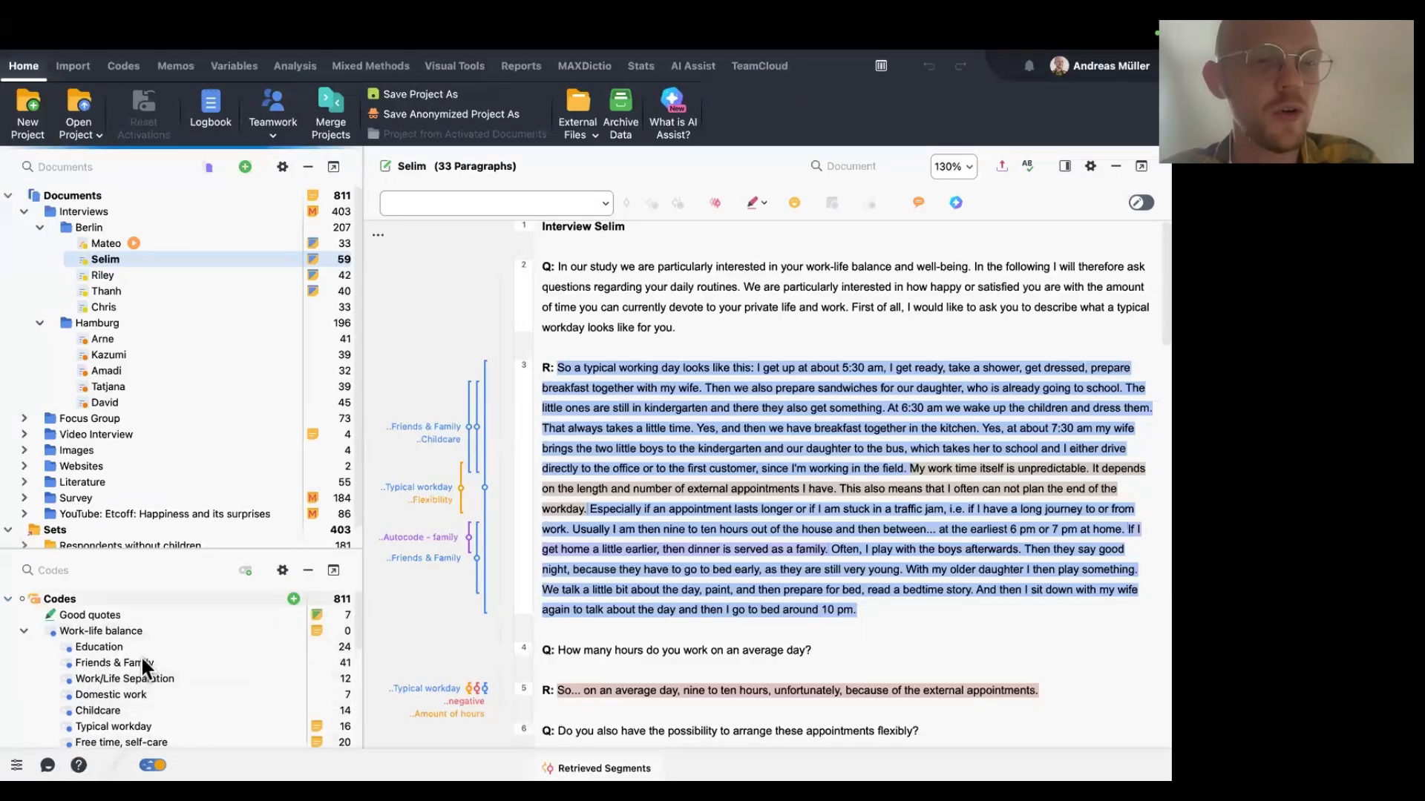
# Start an AI Assist chat with the Selim document, accepting the text upload notice.
pyautogui.moveTo(187, 257)
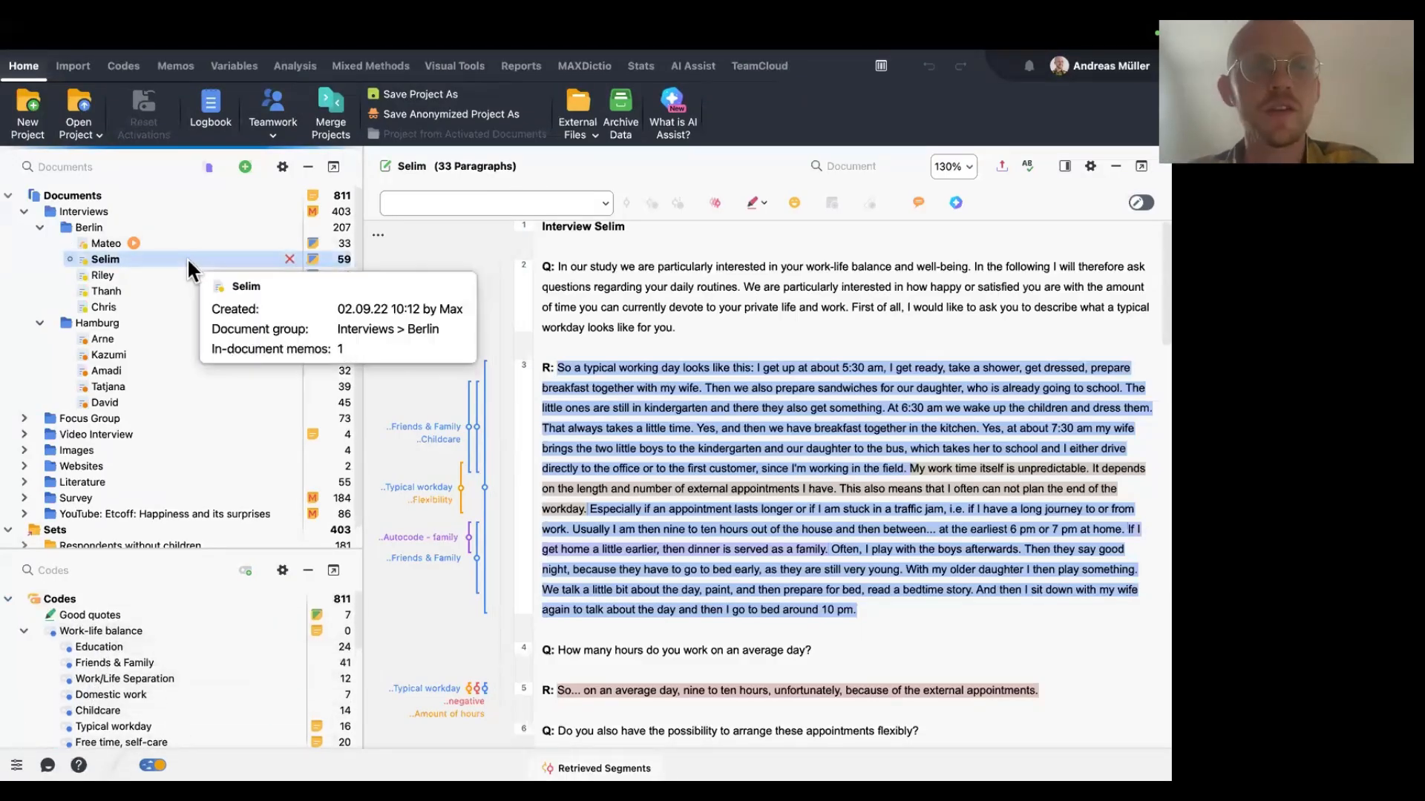
pyautogui.rightClick(132, 257)
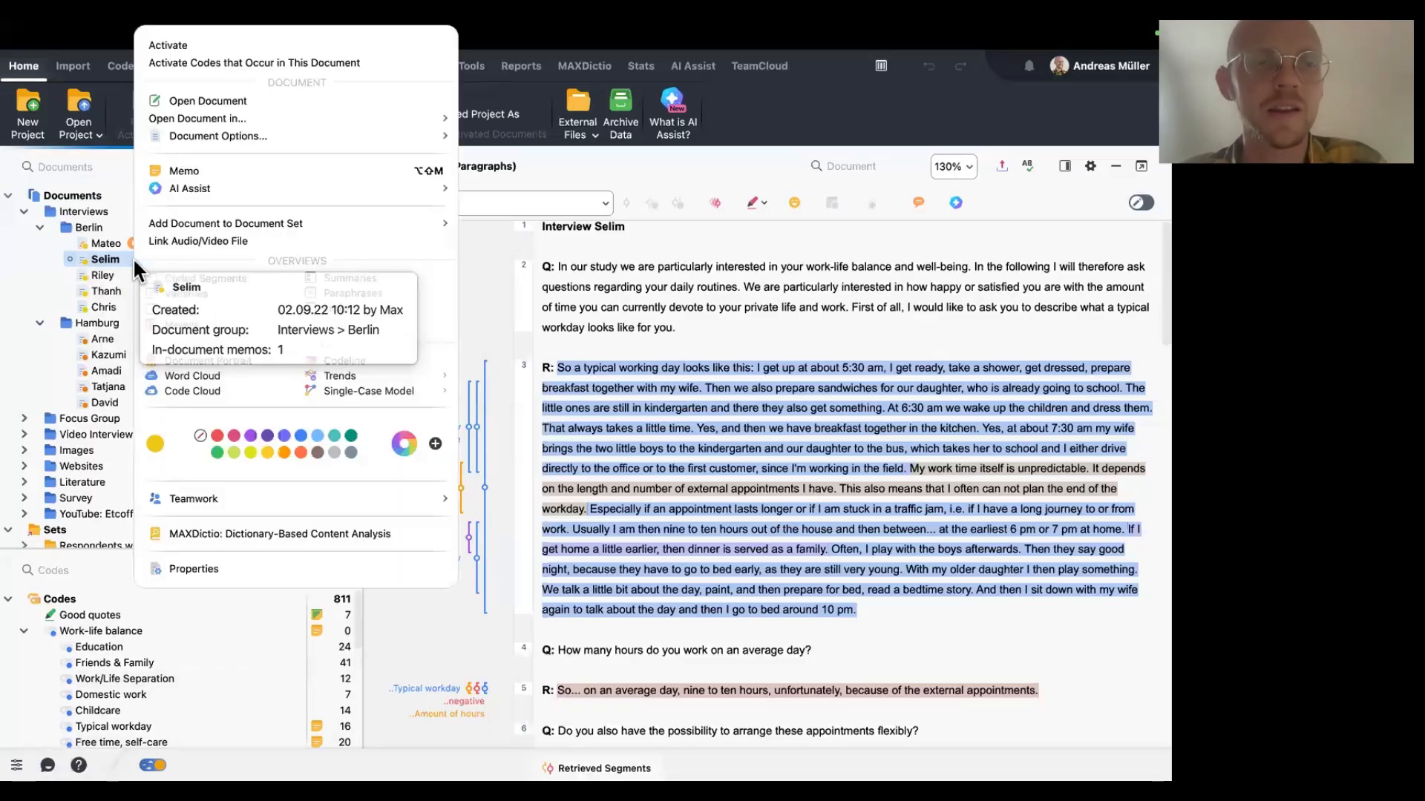
pyautogui.moveTo(274, 190)
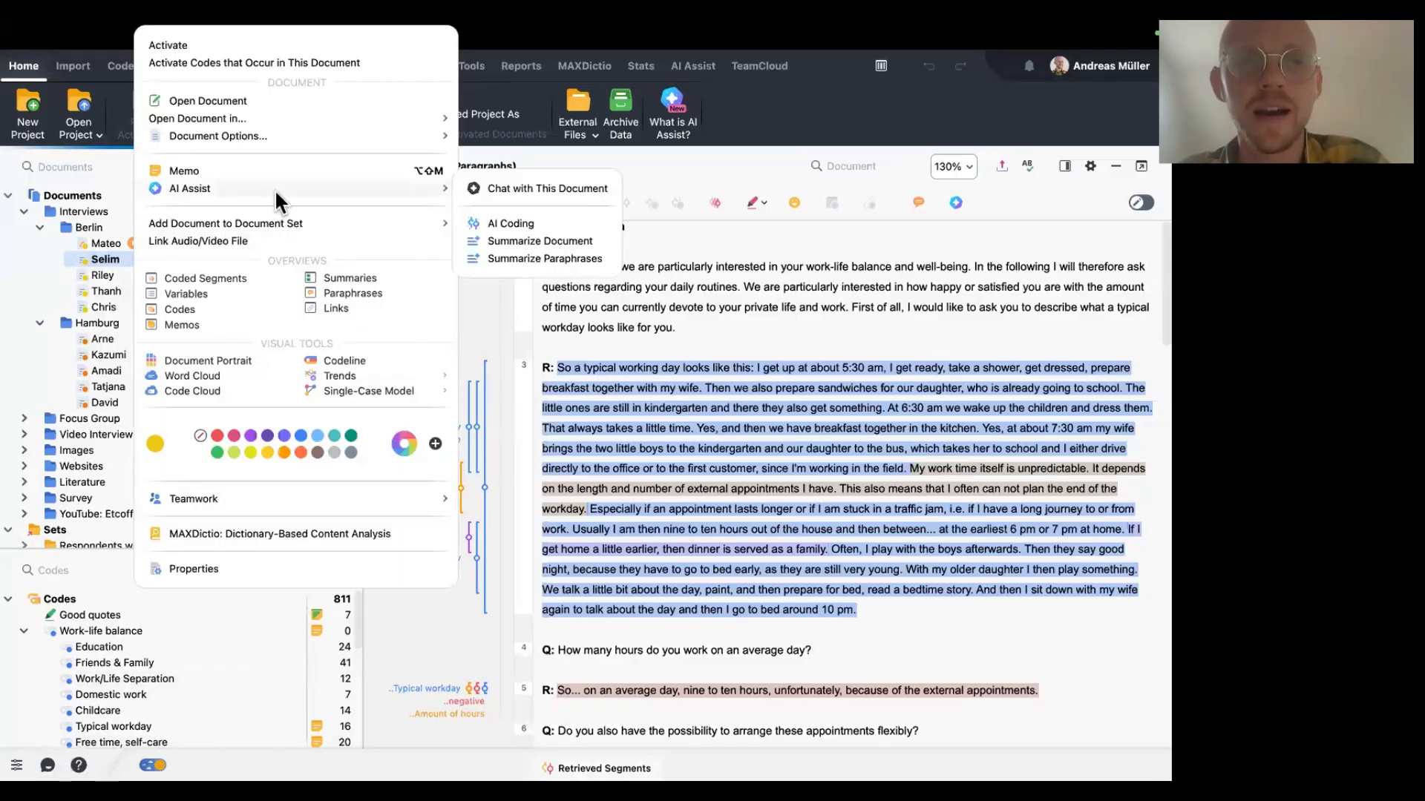
pyautogui.click(578, 187)
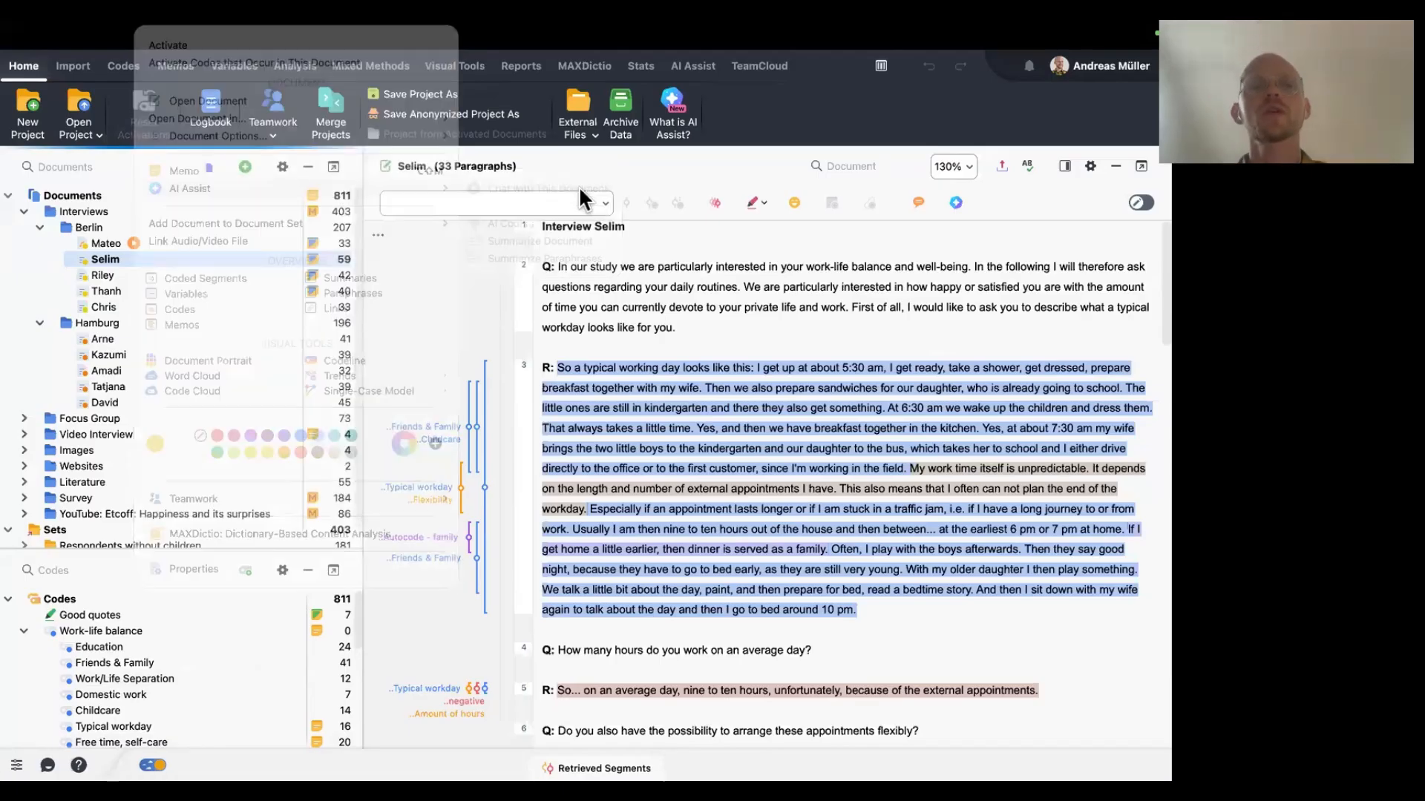
pyautogui.click(425, 558)
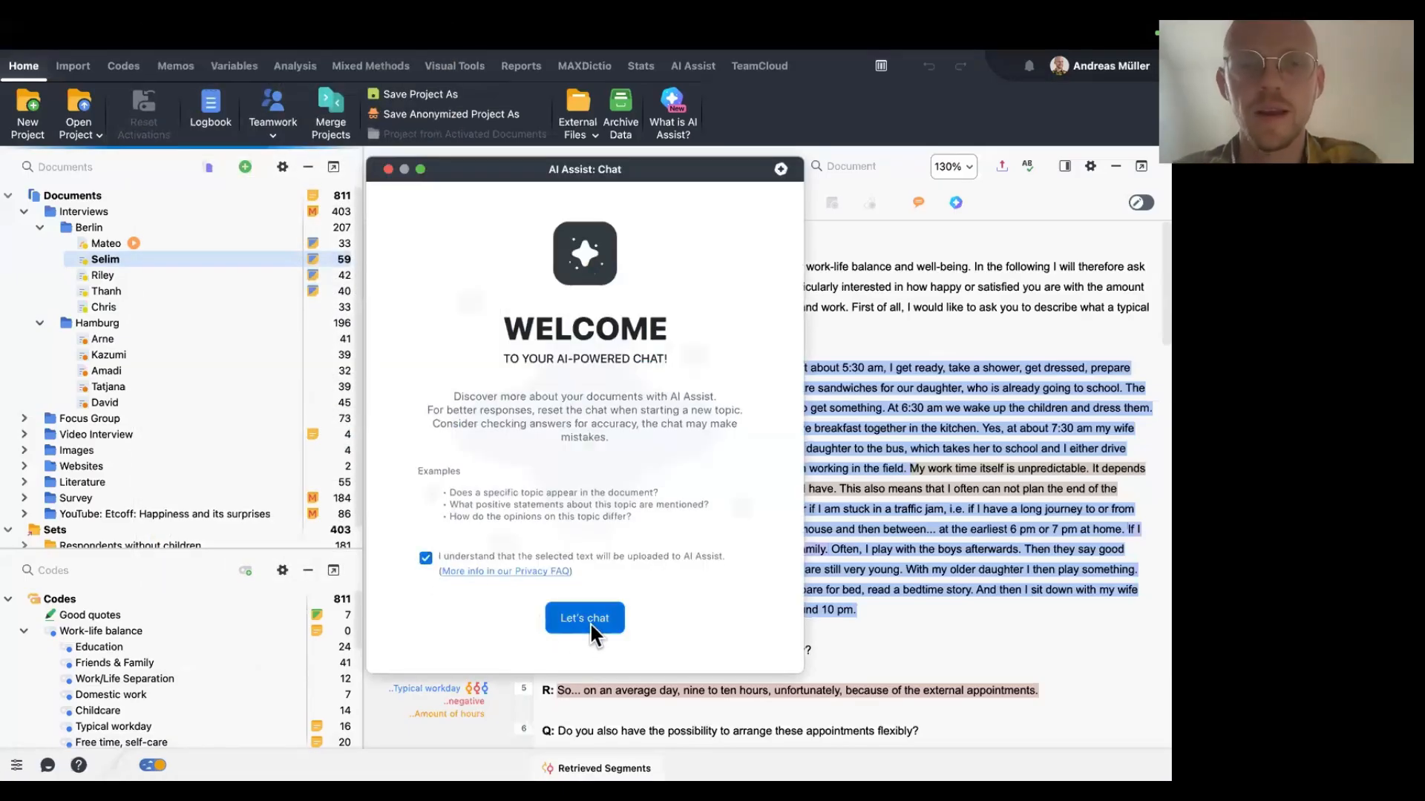
pyautogui.click(590, 622)
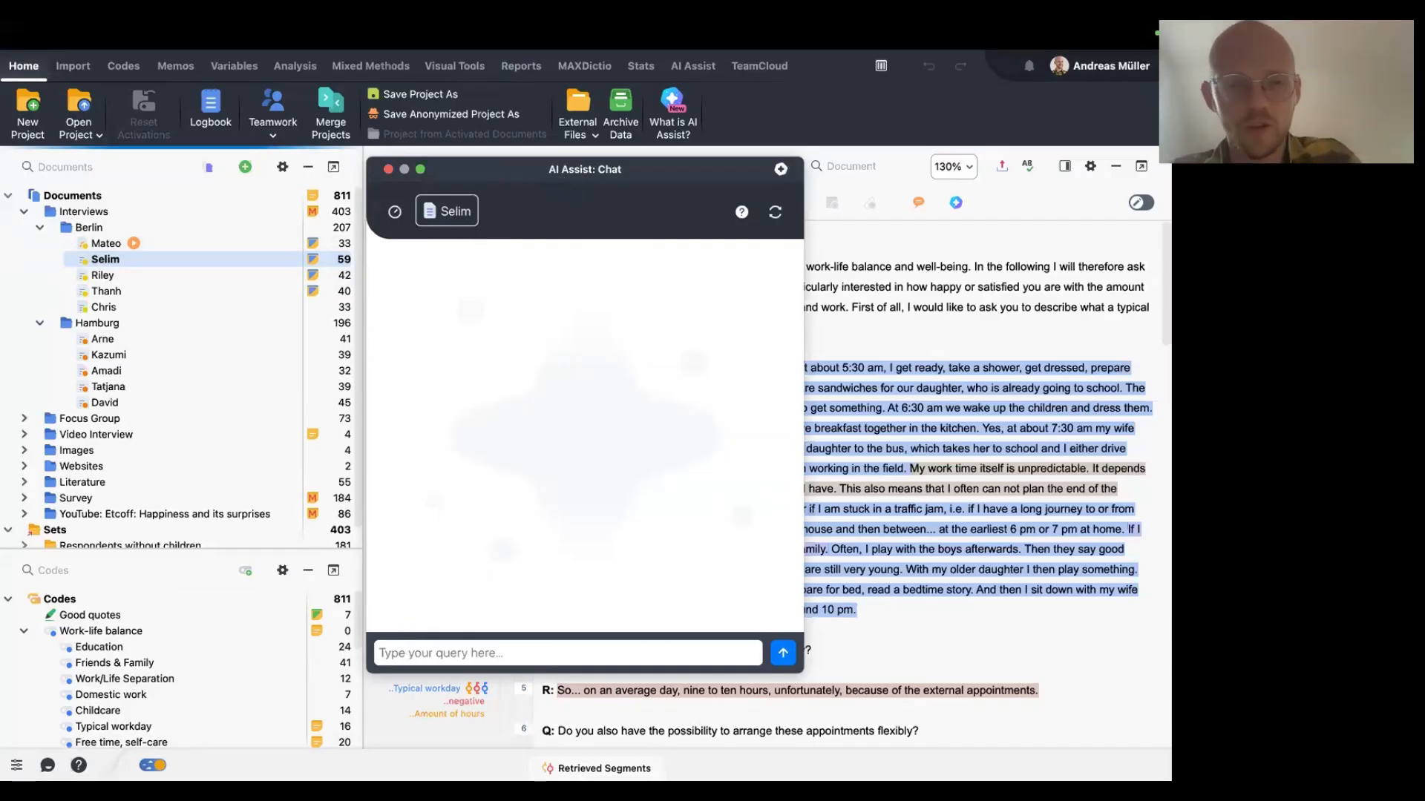
# Ask the AI chat: "Summarize what Selim says.".
pyautogui.write('Summarize what ')
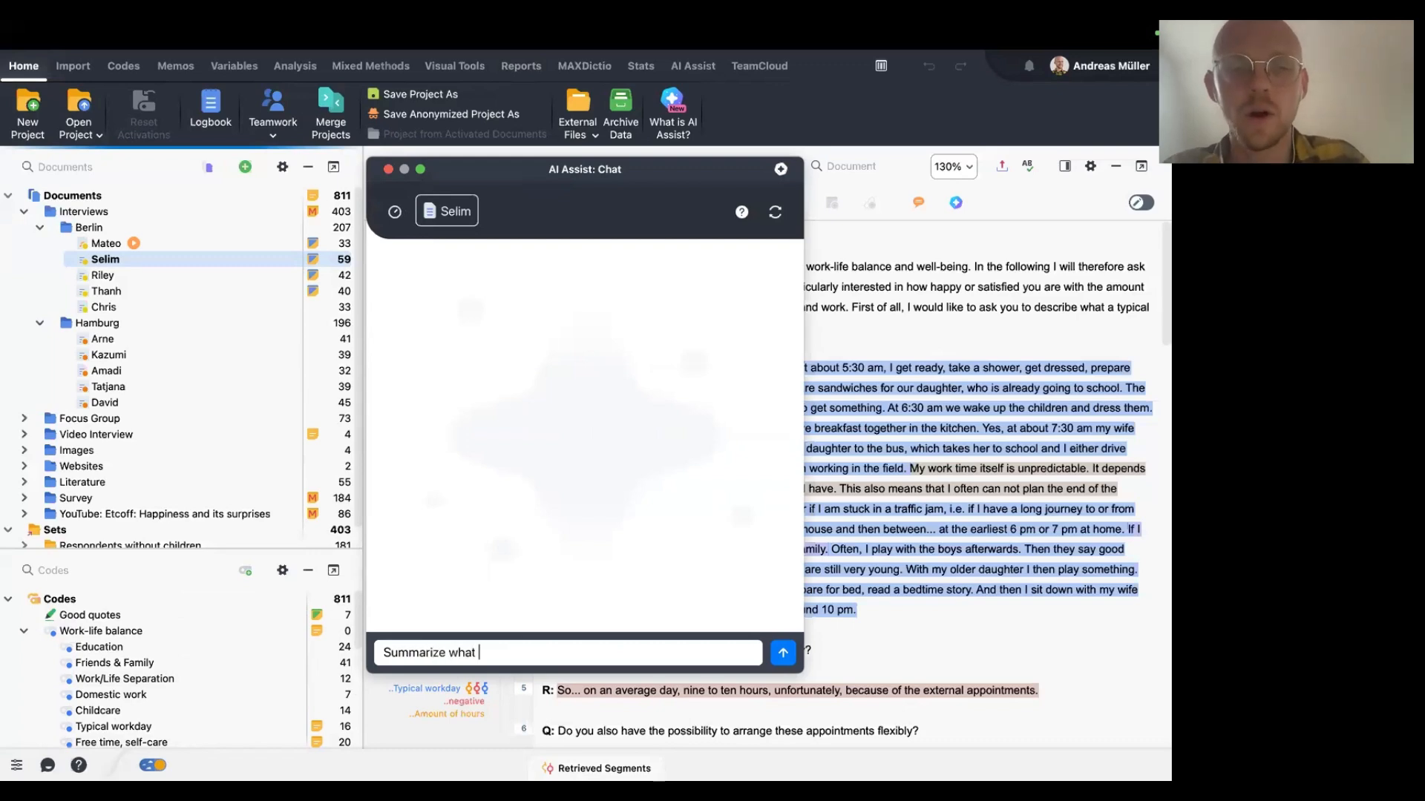
pyautogui.write('Selim says.')
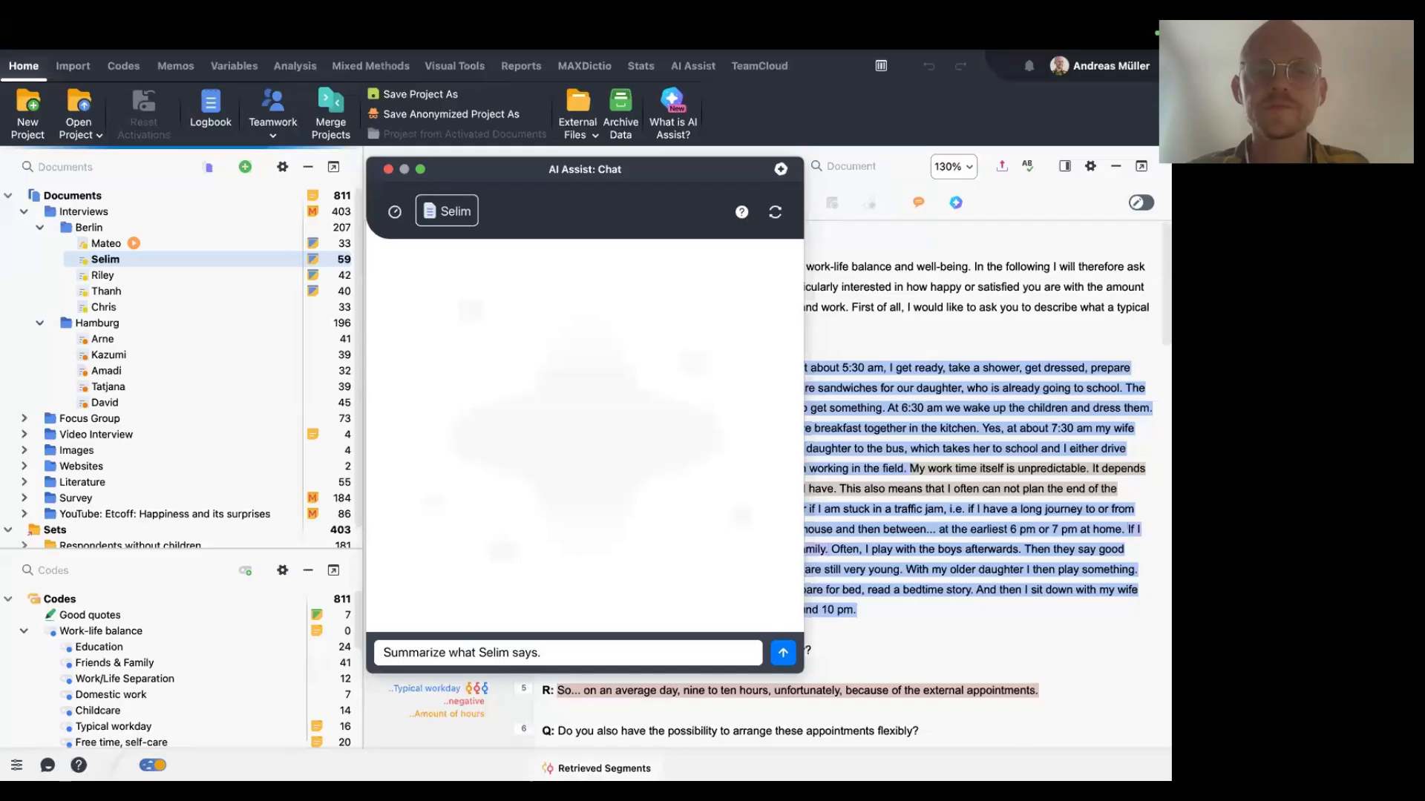
pyautogui.press('Return')
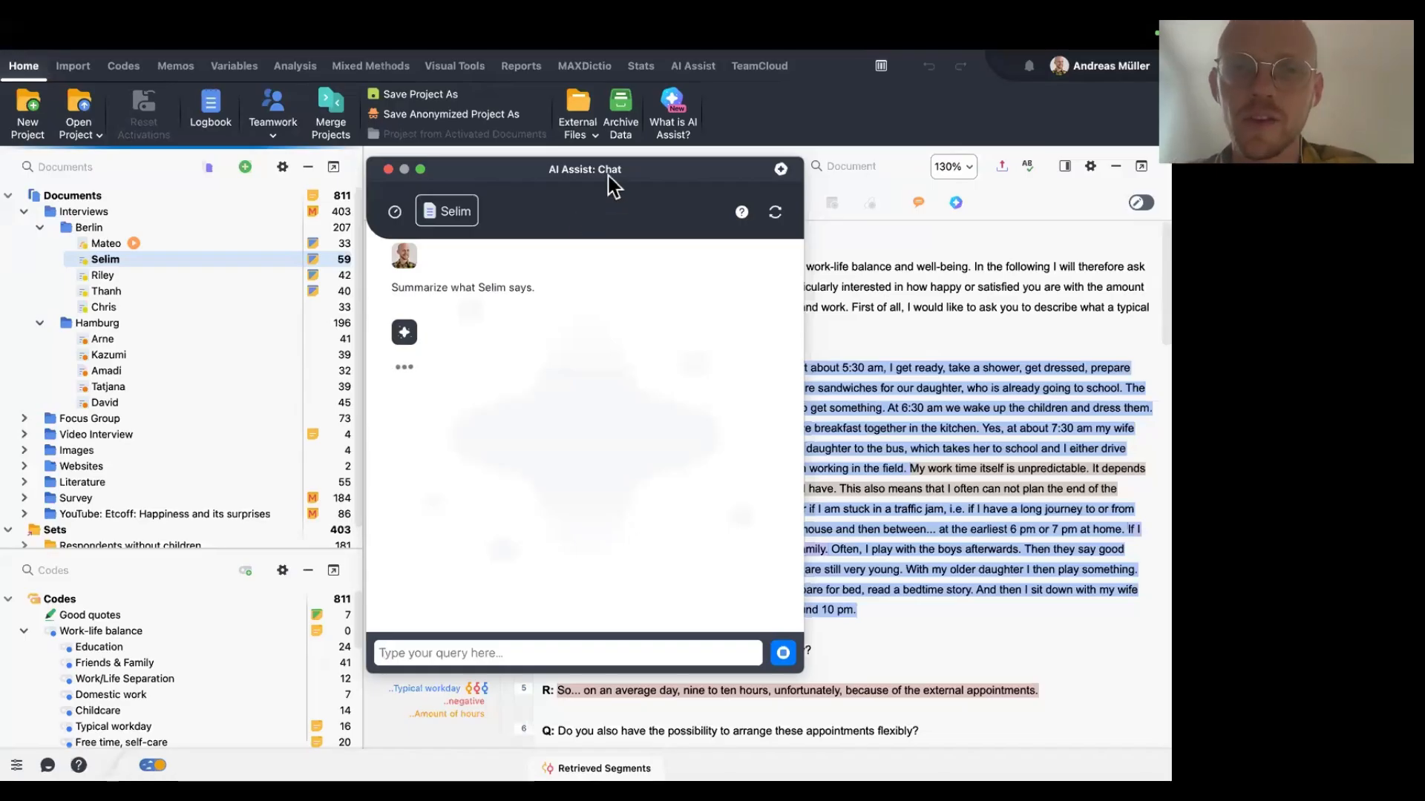
# Place the chat beside the interview, read the AI summary and follow one of its paragraph citations.
pyautogui.moveTo(610, 182); pyautogui.dragTo(278, 185)
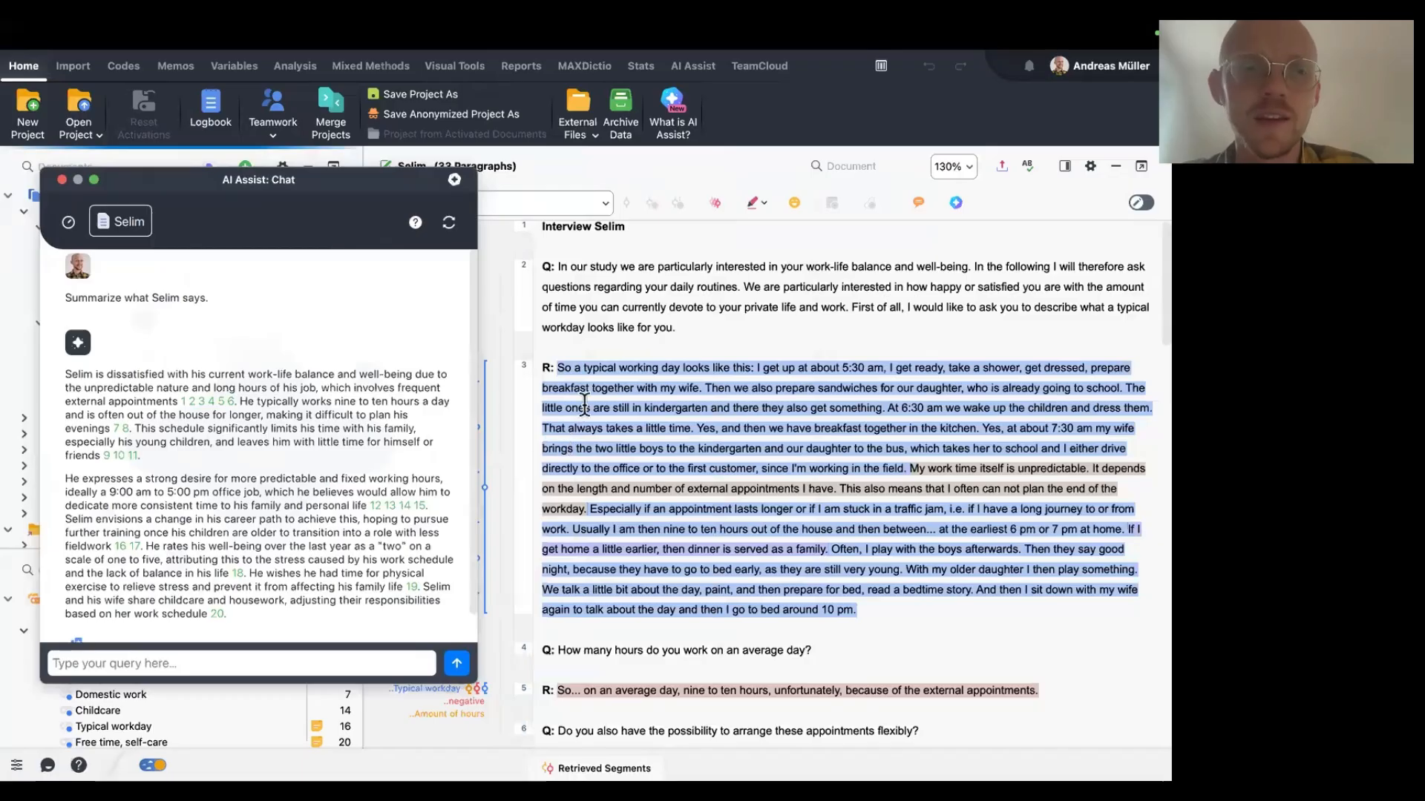
pyautogui.doubleClick(541, 372)
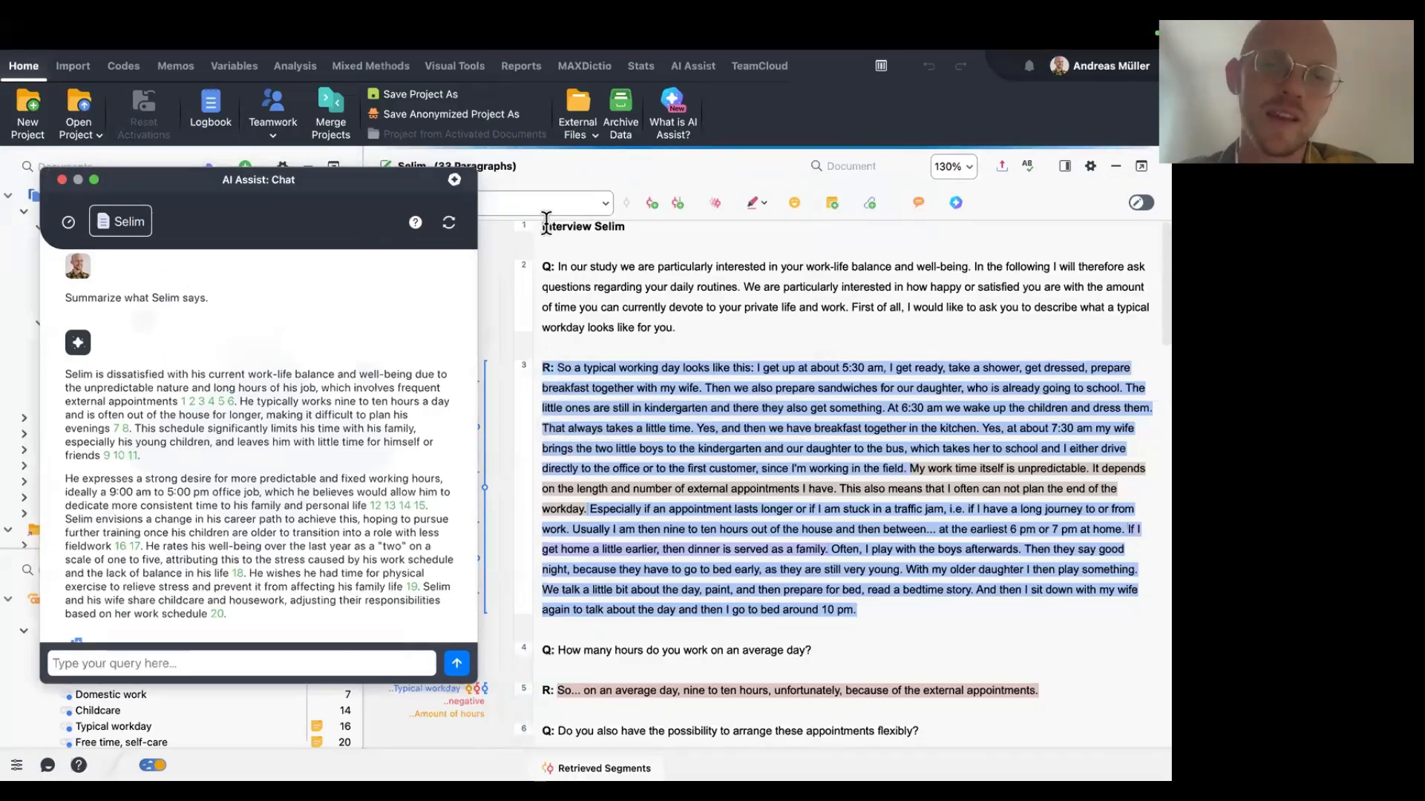
pyautogui.click(545, 222)
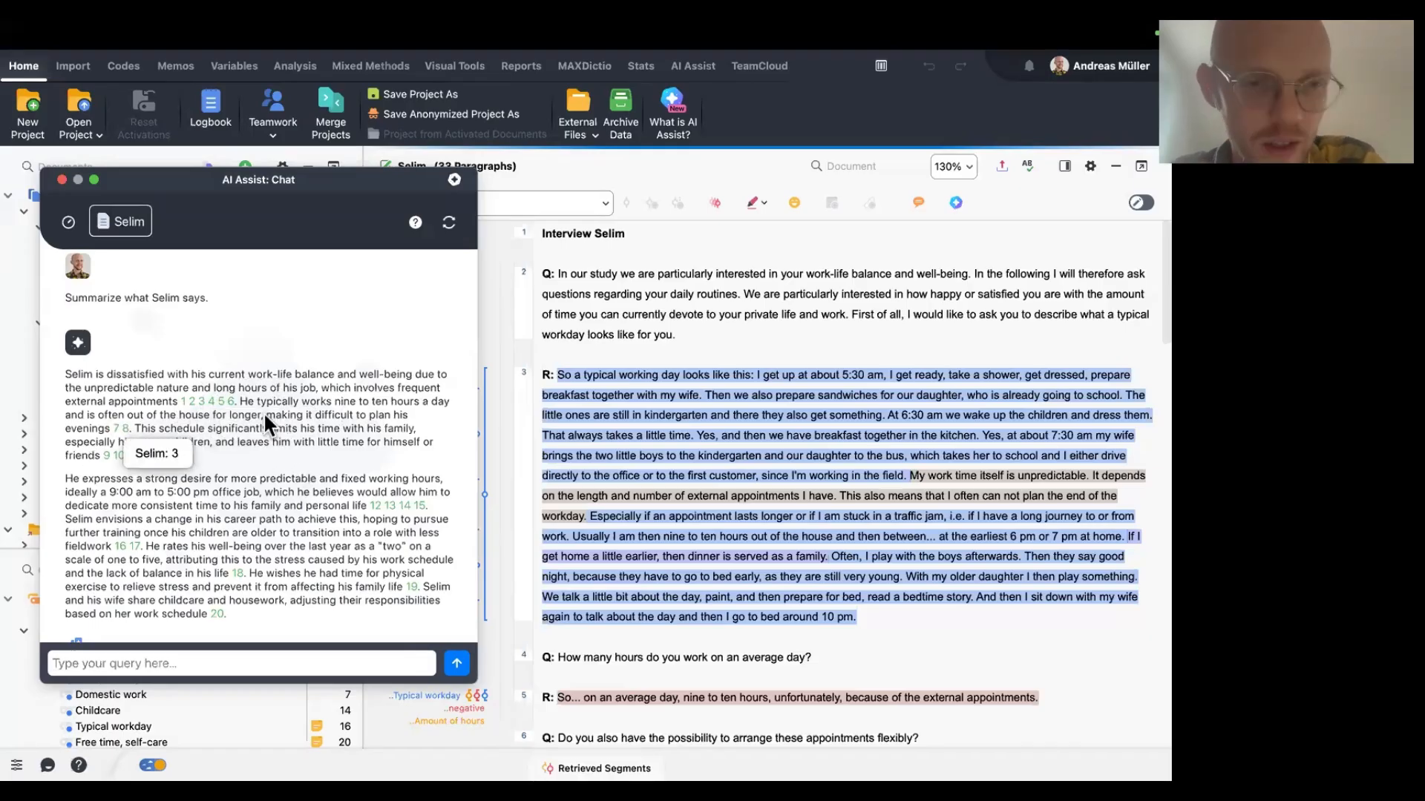
pyautogui.moveTo(242, 400); pyautogui.dragTo(274, 406)
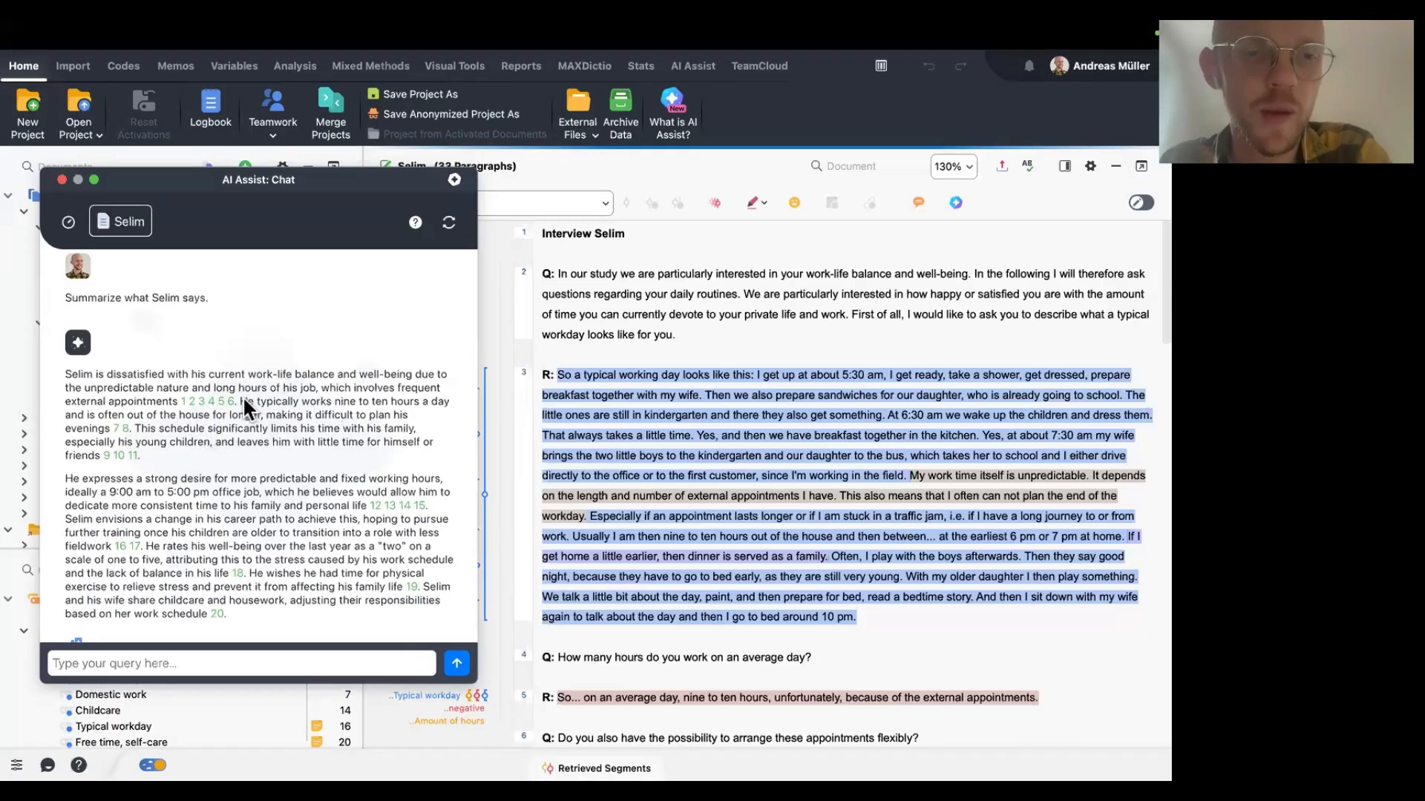
pyautogui.moveTo(241, 400); pyautogui.dragTo(436, 413)
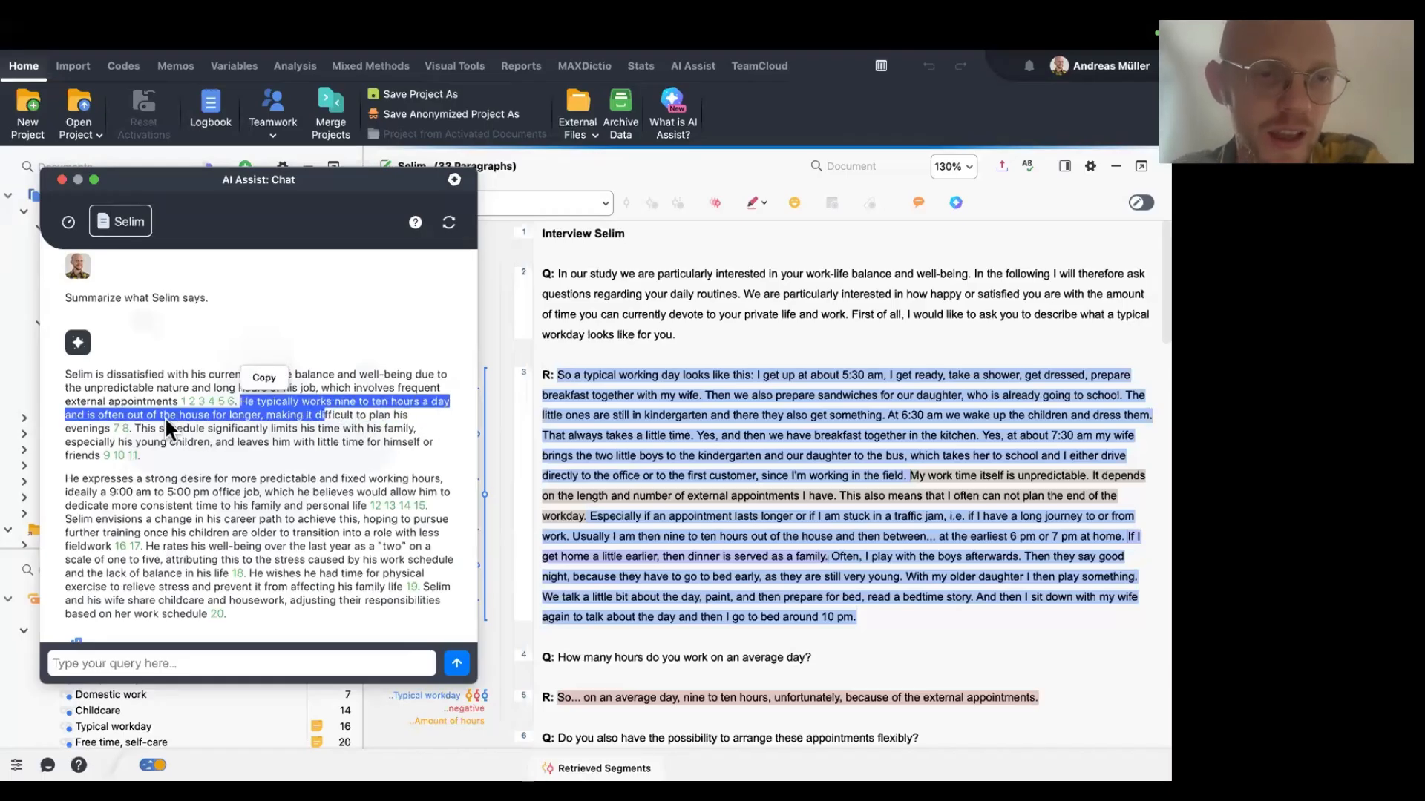
pyautogui.moveTo(165, 416); pyautogui.dragTo(58, 425)
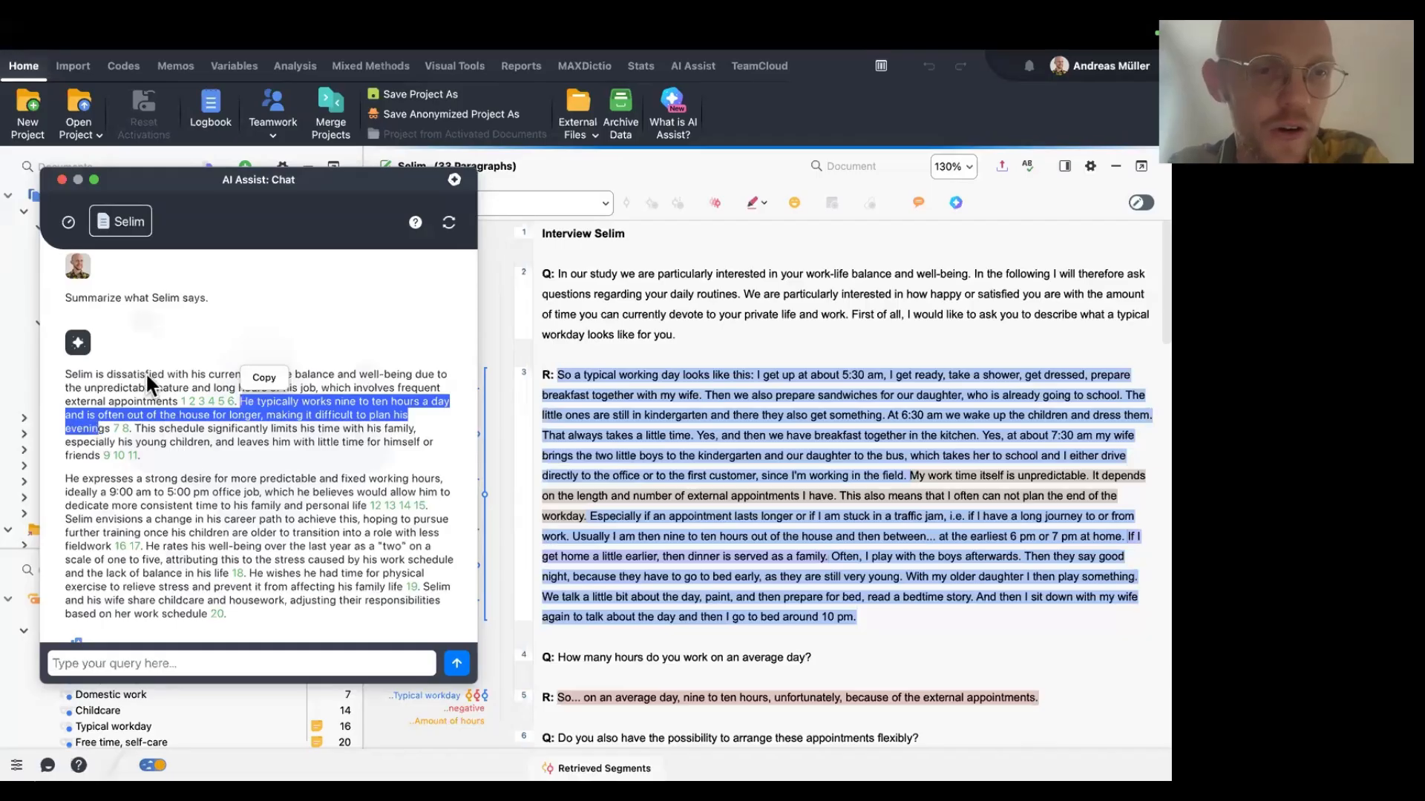
pyautogui.click(148, 426)
pyautogui.click(117, 430)
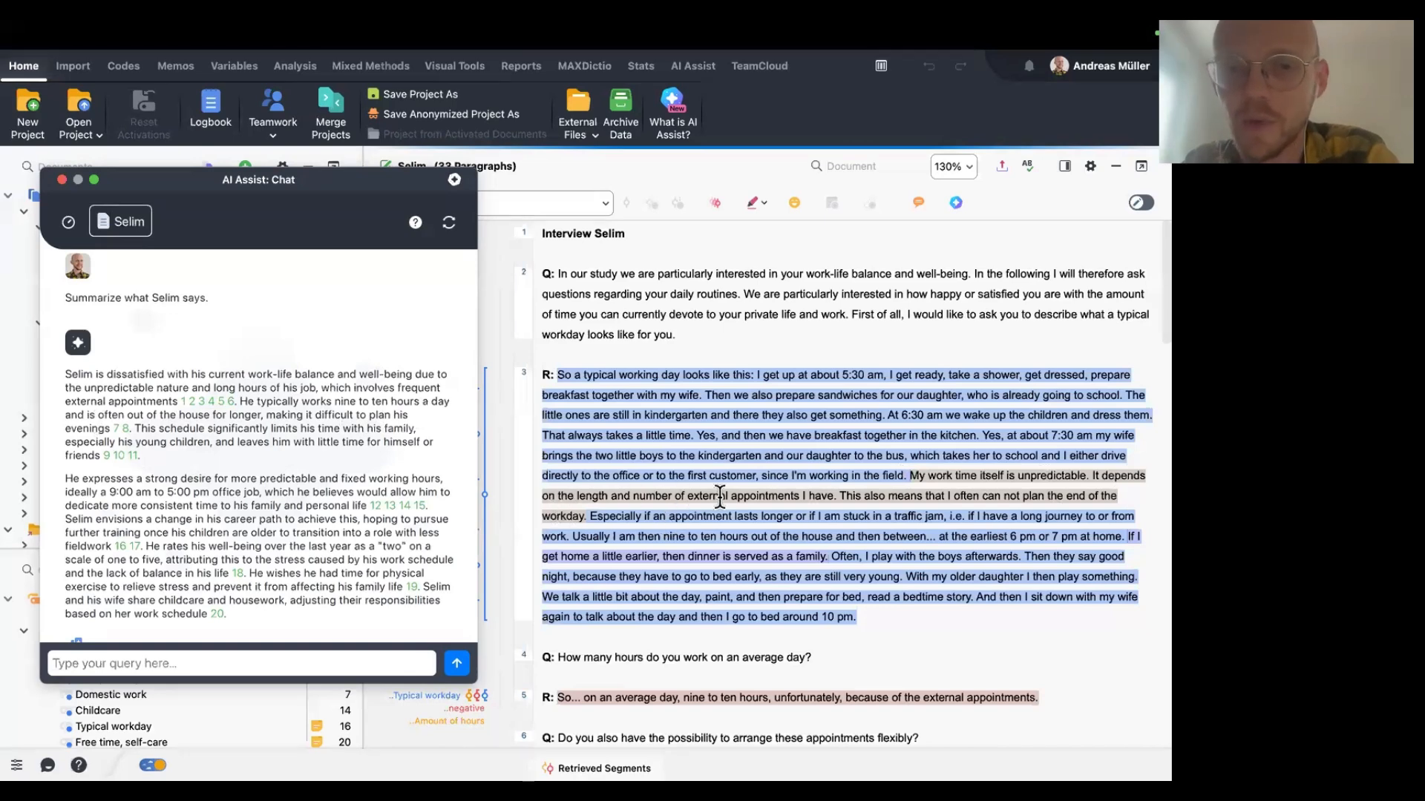
pyautogui.scroll(-1, 791, 512)
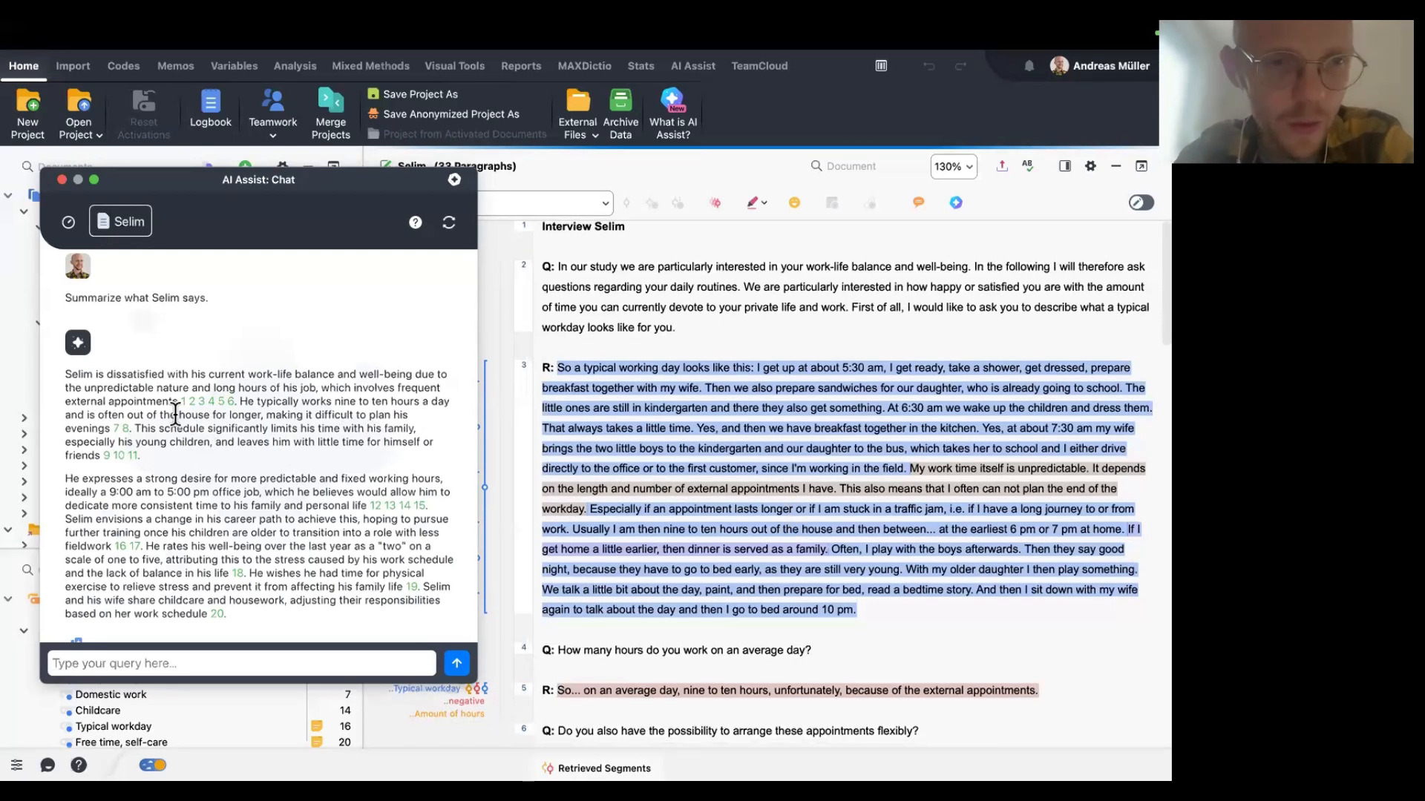
pyautogui.click(406, 506)
# Turn off displaying coded segments in code colour in the document's code stripe options.
pyautogui.moveTo(406, 172); pyautogui.dragTo(404, 308)
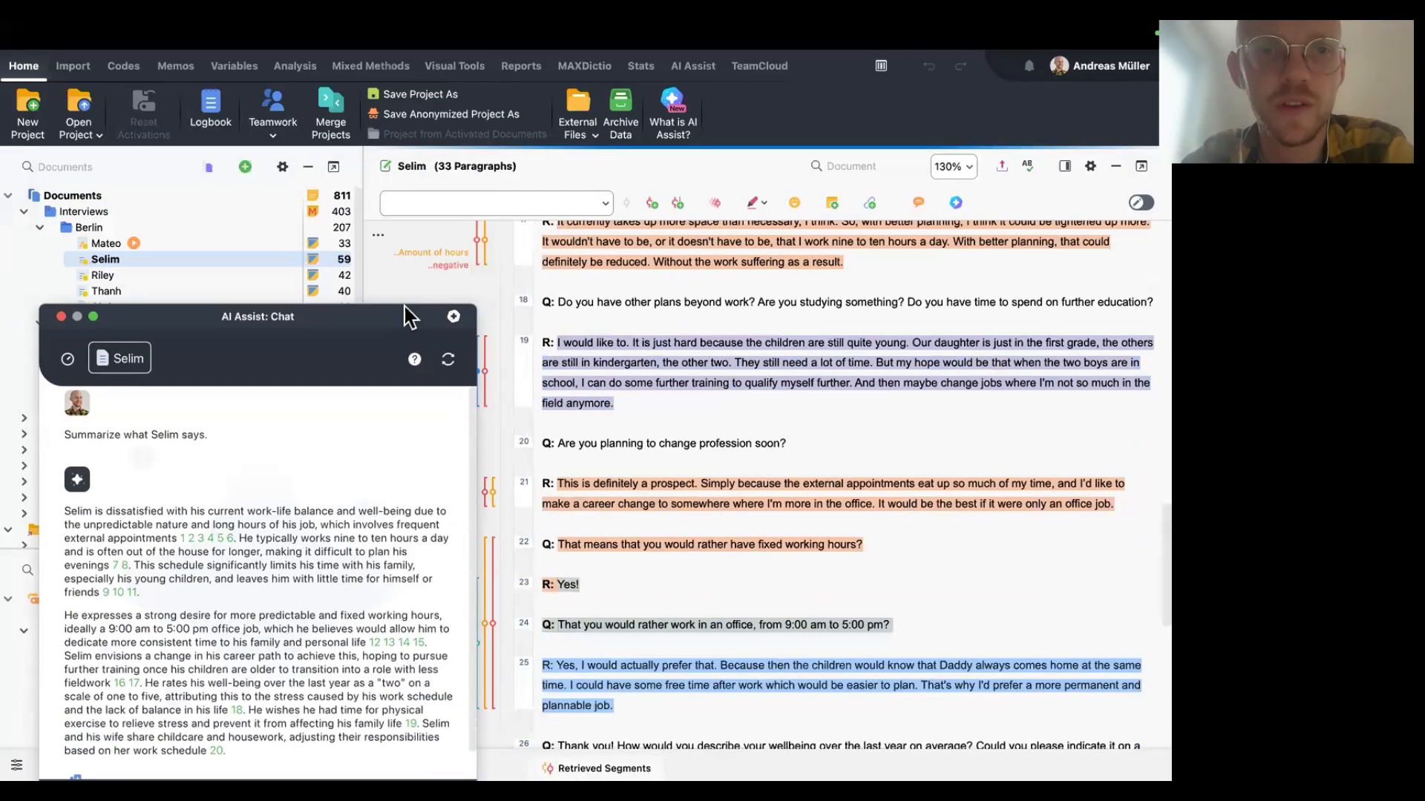
pyautogui.click(379, 234)
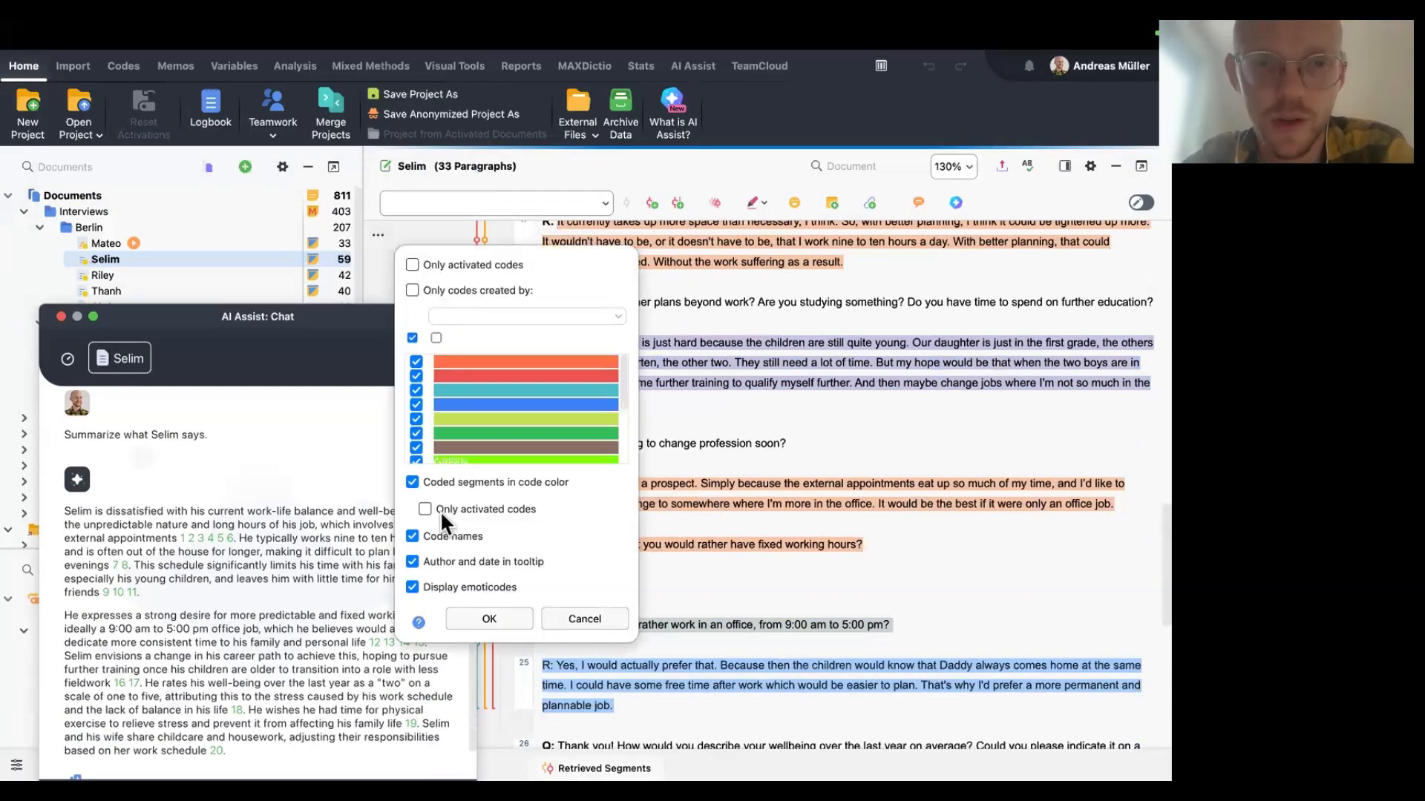
pyautogui.click(453, 483)
pyautogui.click(482, 622)
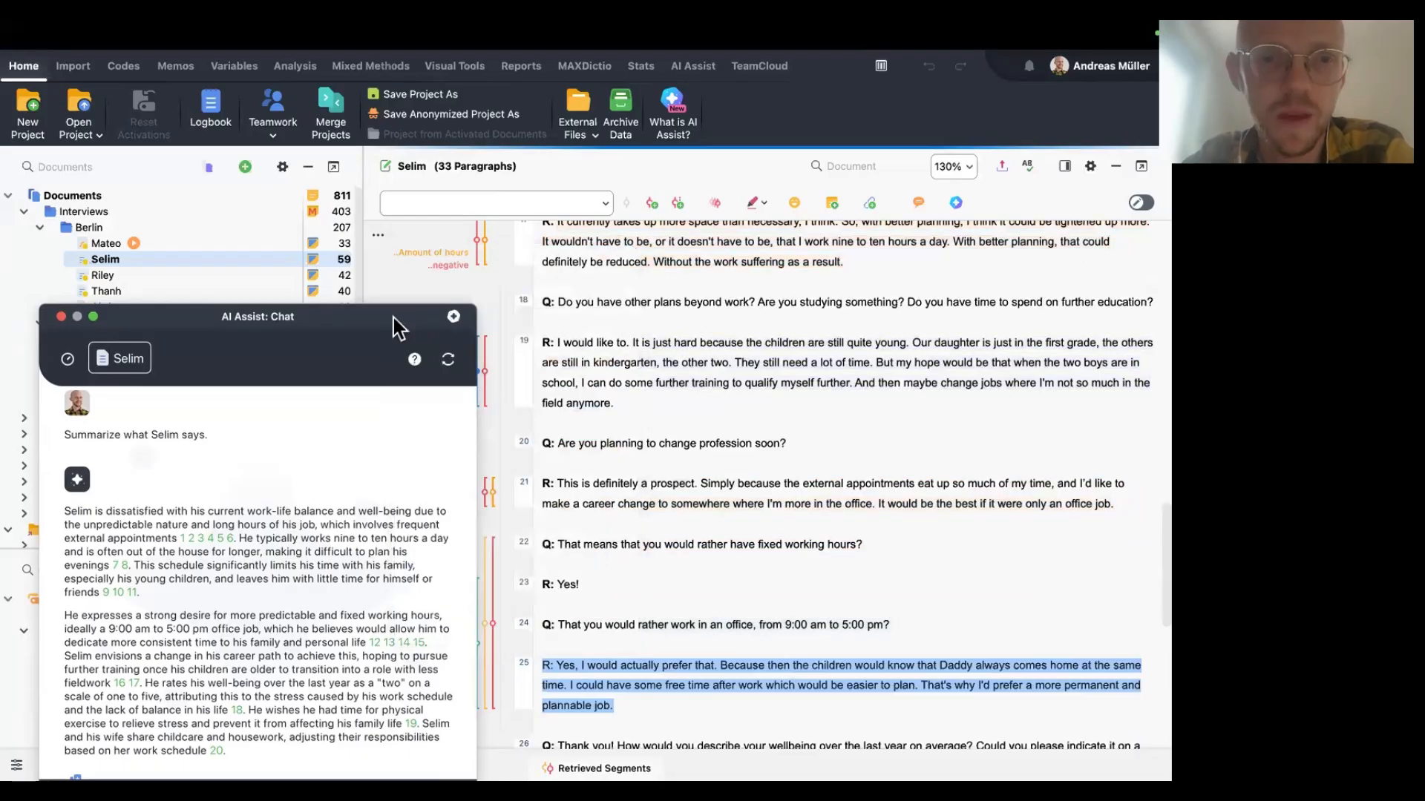
# Follow further citations in the AI summary to their source paragraphs in the Selim interview.
pyautogui.moveTo(394, 317); pyautogui.dragTo(424, 27)
pyautogui.click(166, 341)
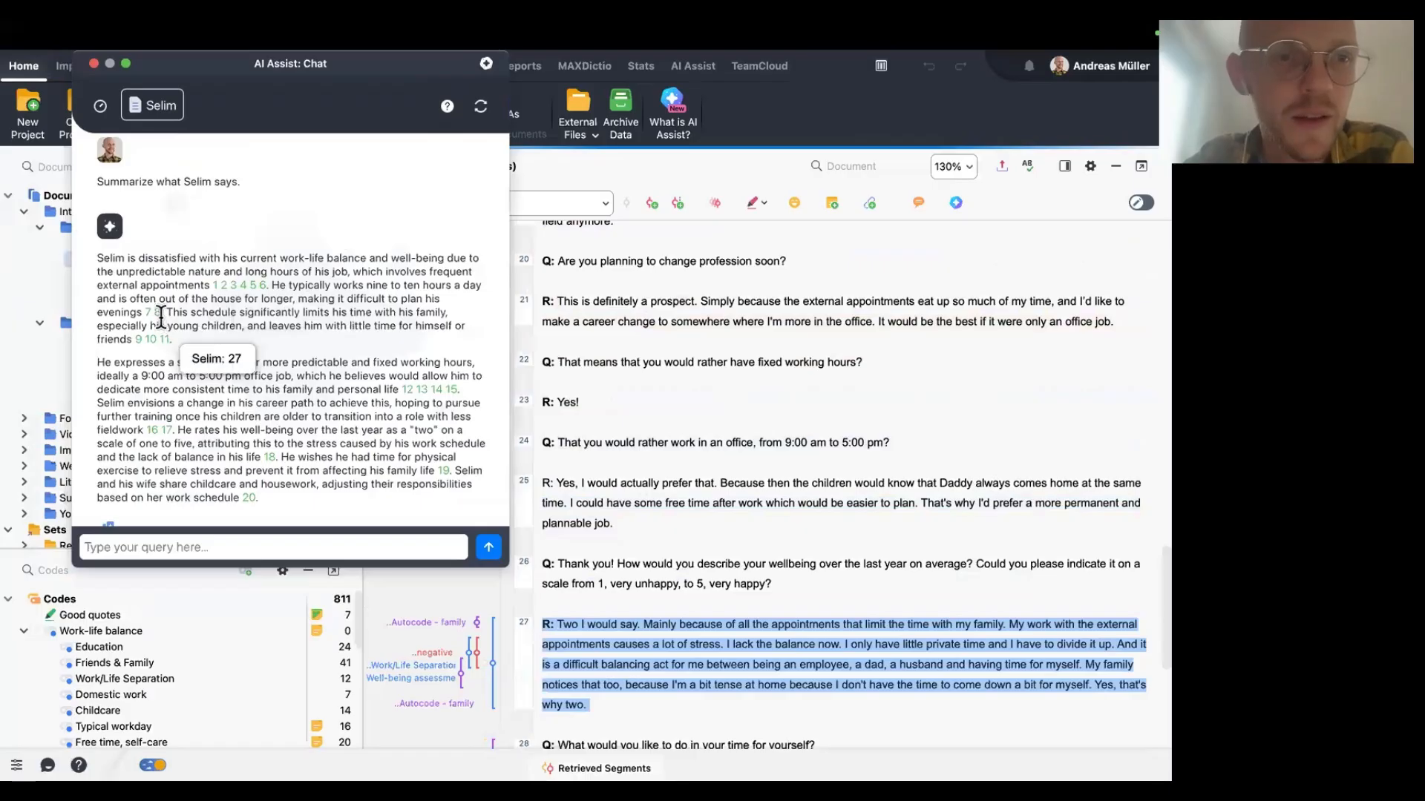
pyautogui.click(149, 315)
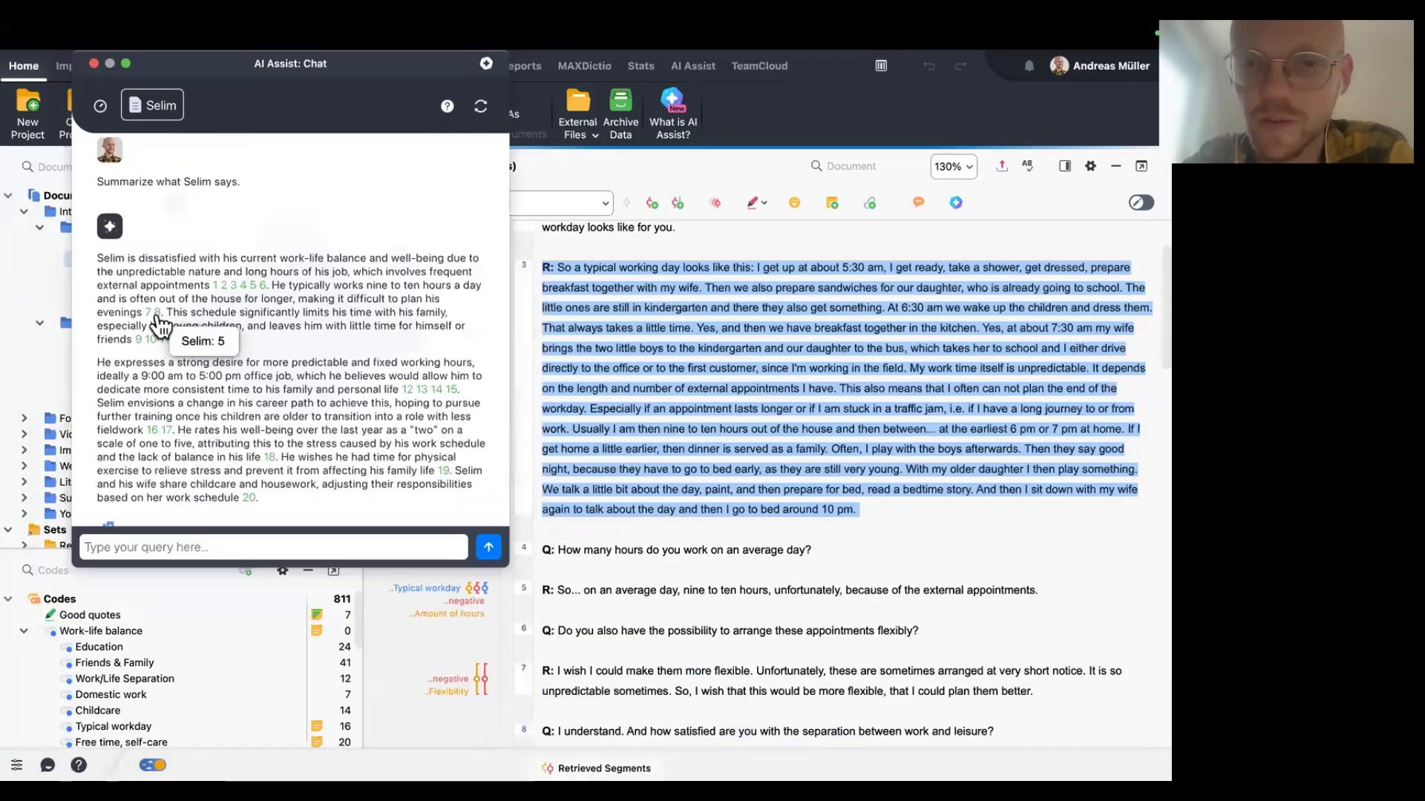
pyautogui.click(157, 316)
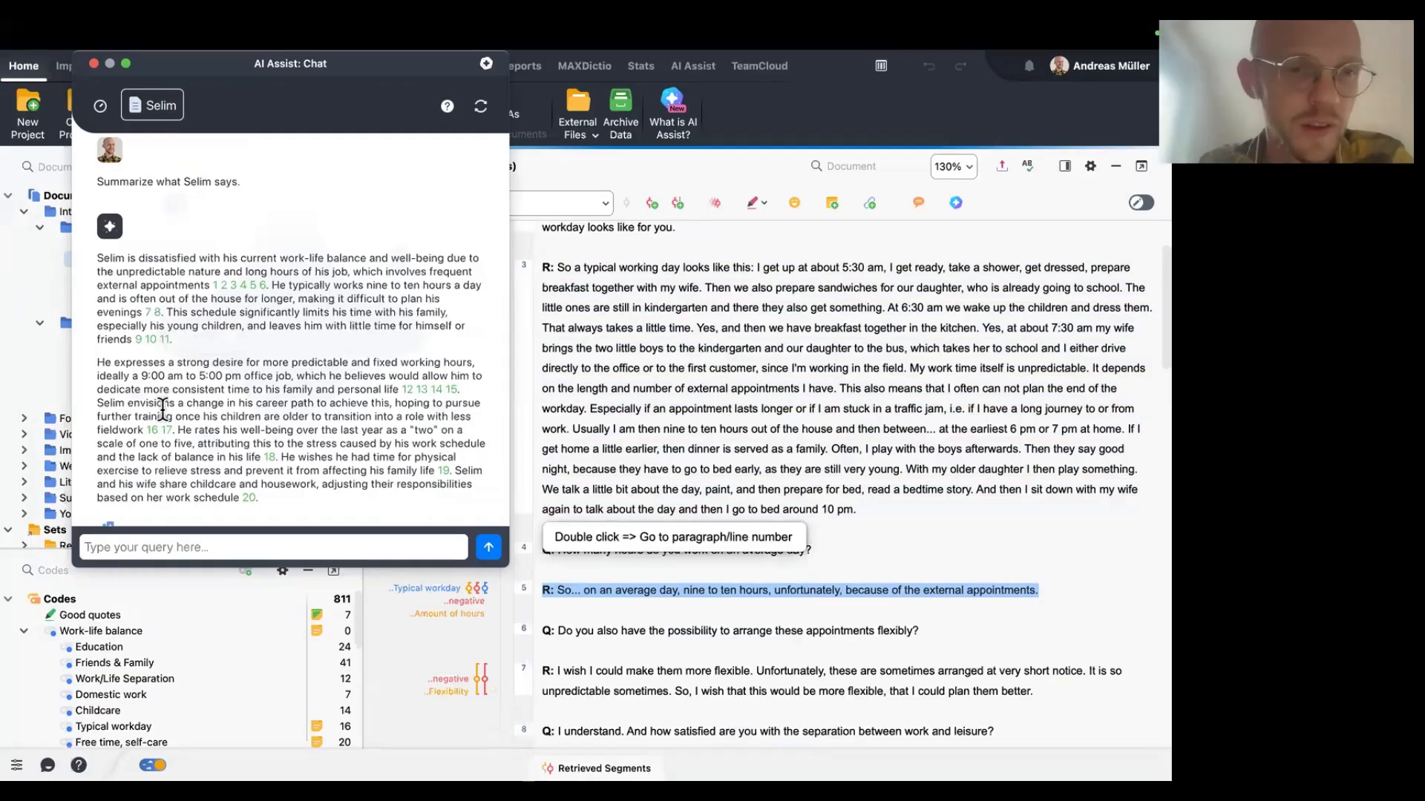
pyautogui.click(163, 438)
pyautogui.scroll(-1, 168, 519)
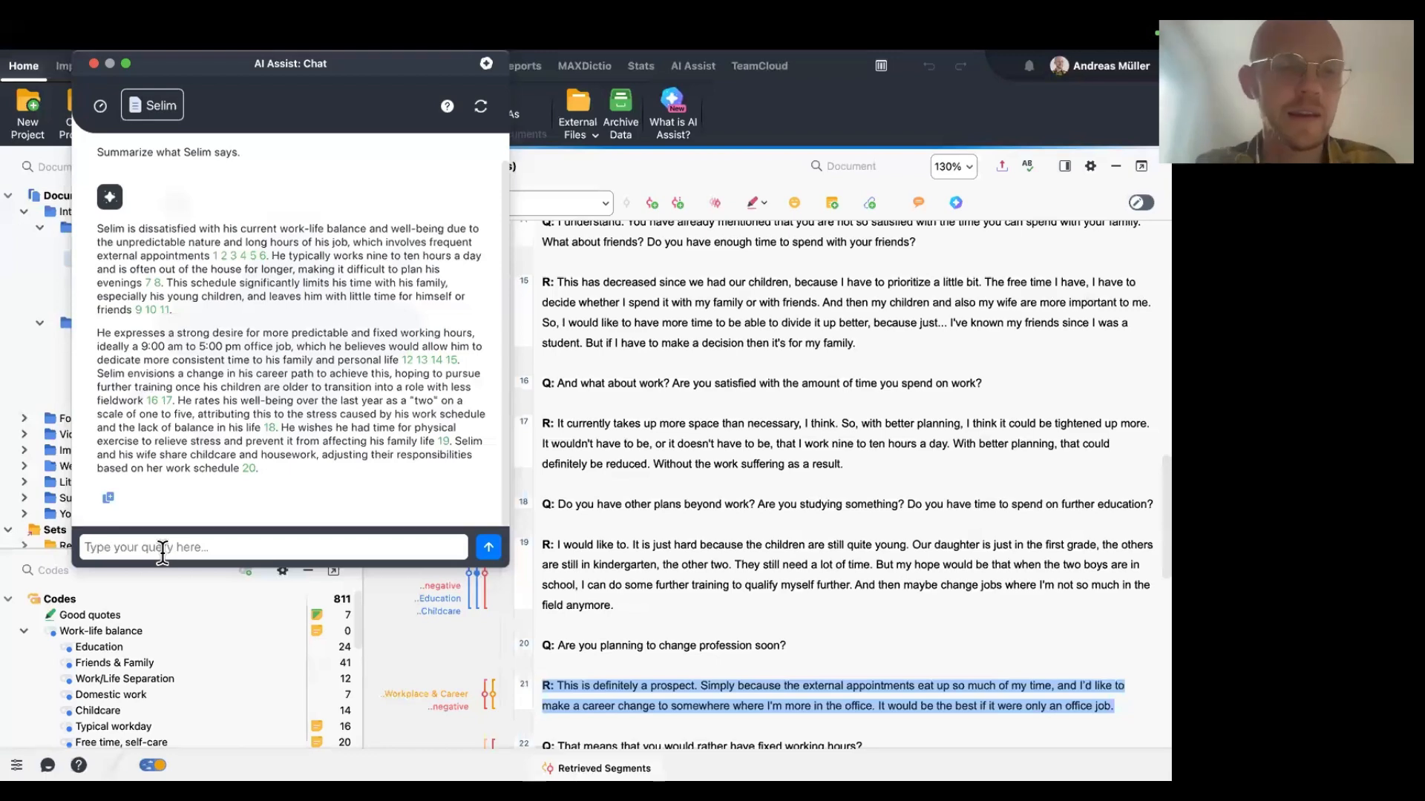
# Ask the AI chat: "Only focus on his work.".
pyautogui.write('Only focus o')
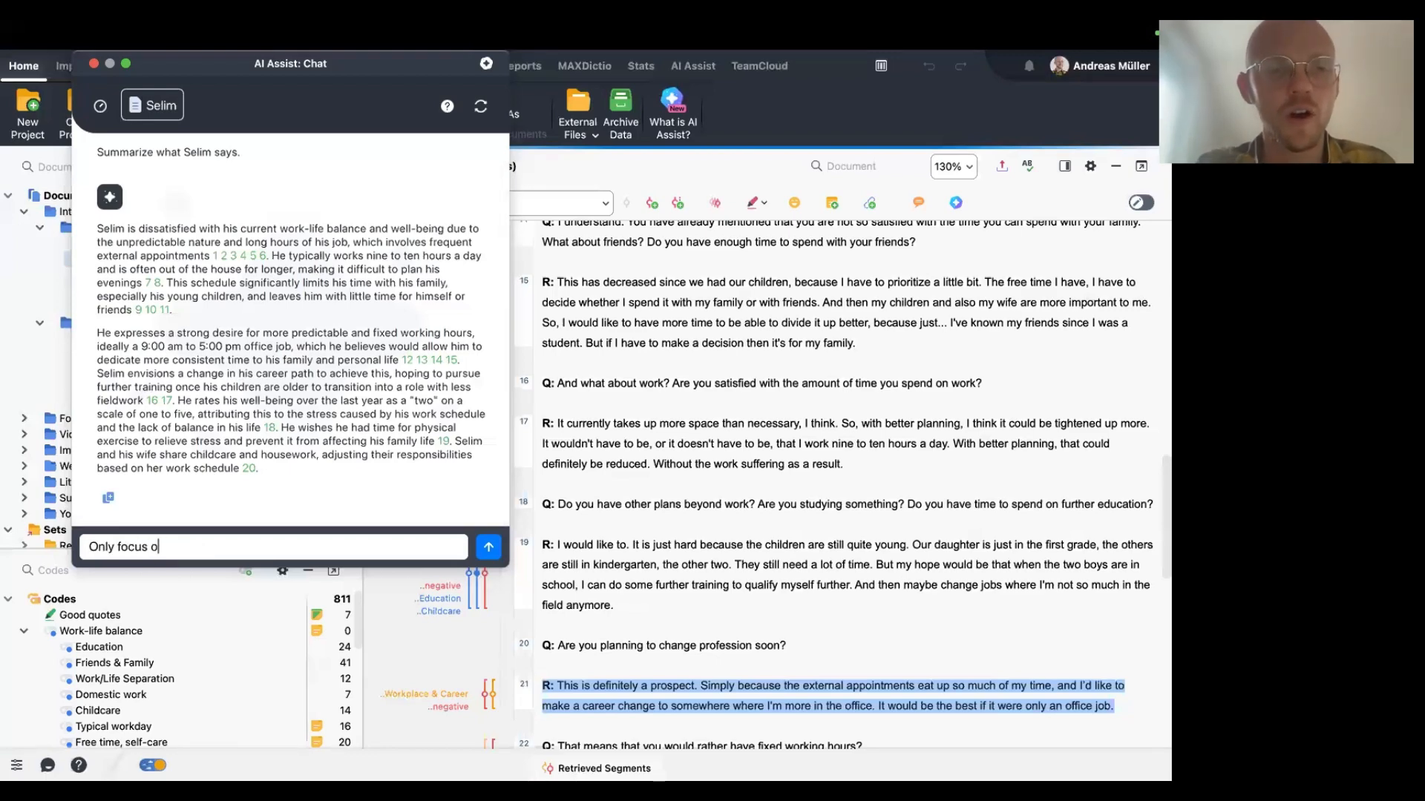
pyautogui.write('n his work')
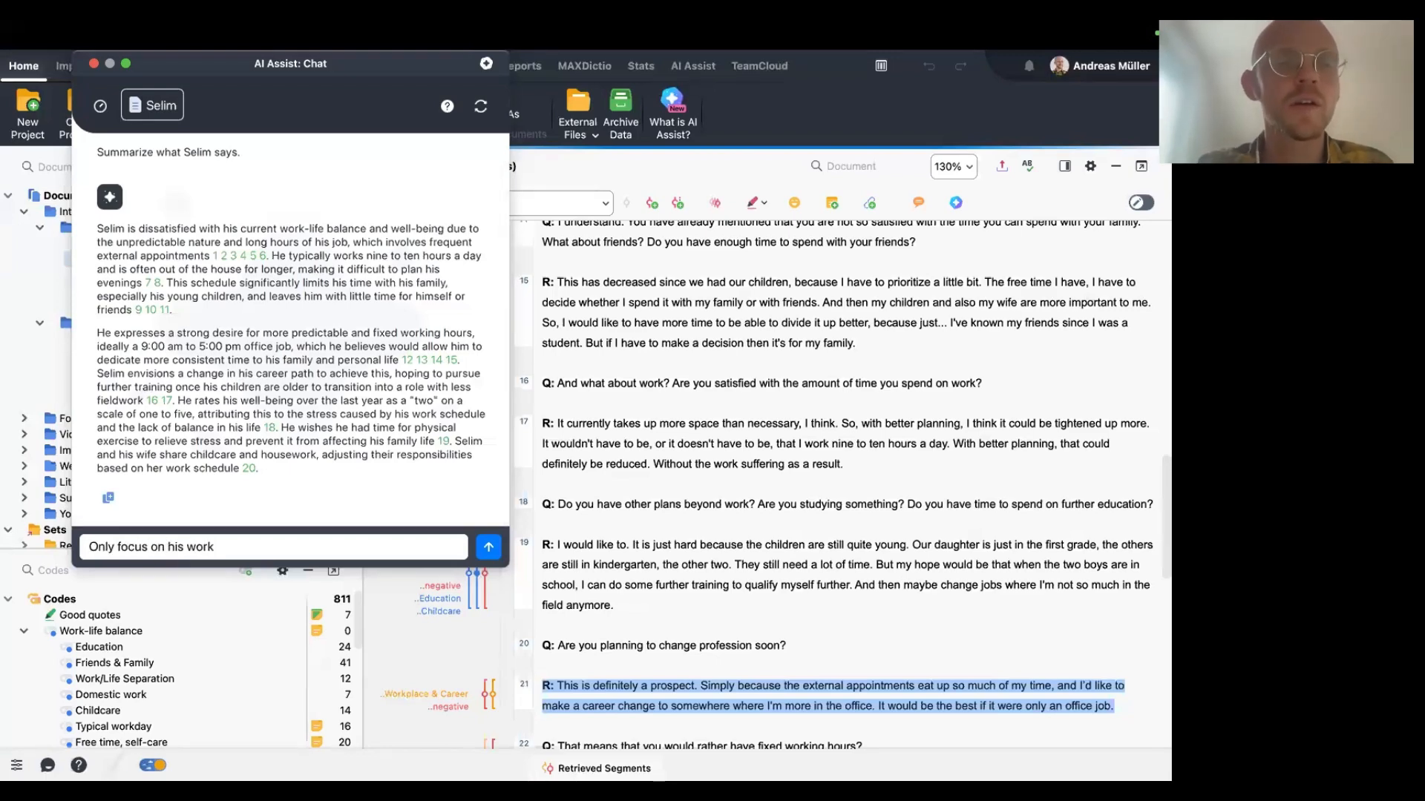
pyautogui.press('Return')
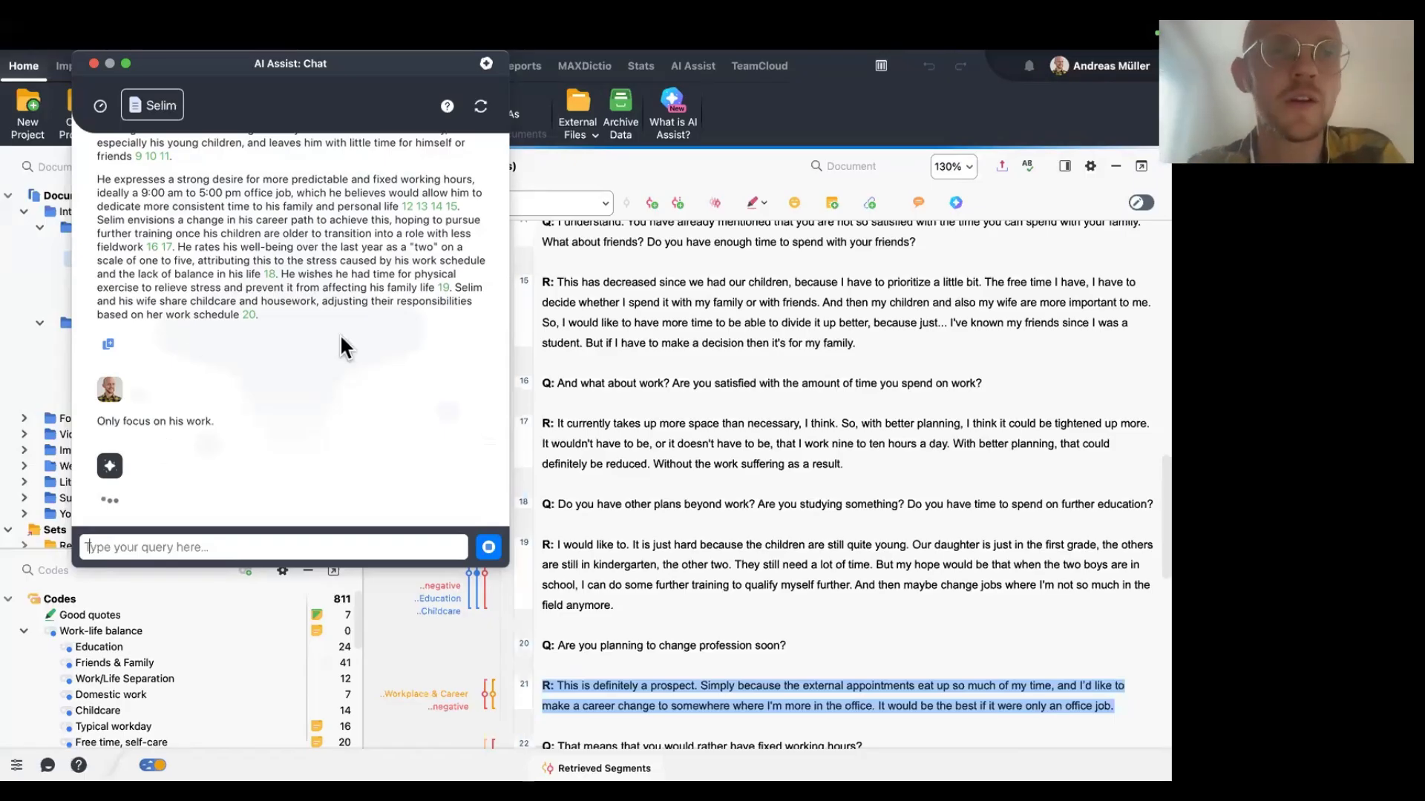
# Scroll through the chat to compare the work-focused answer with the earlier general summary.
pyautogui.scroll(3, 340, 334)
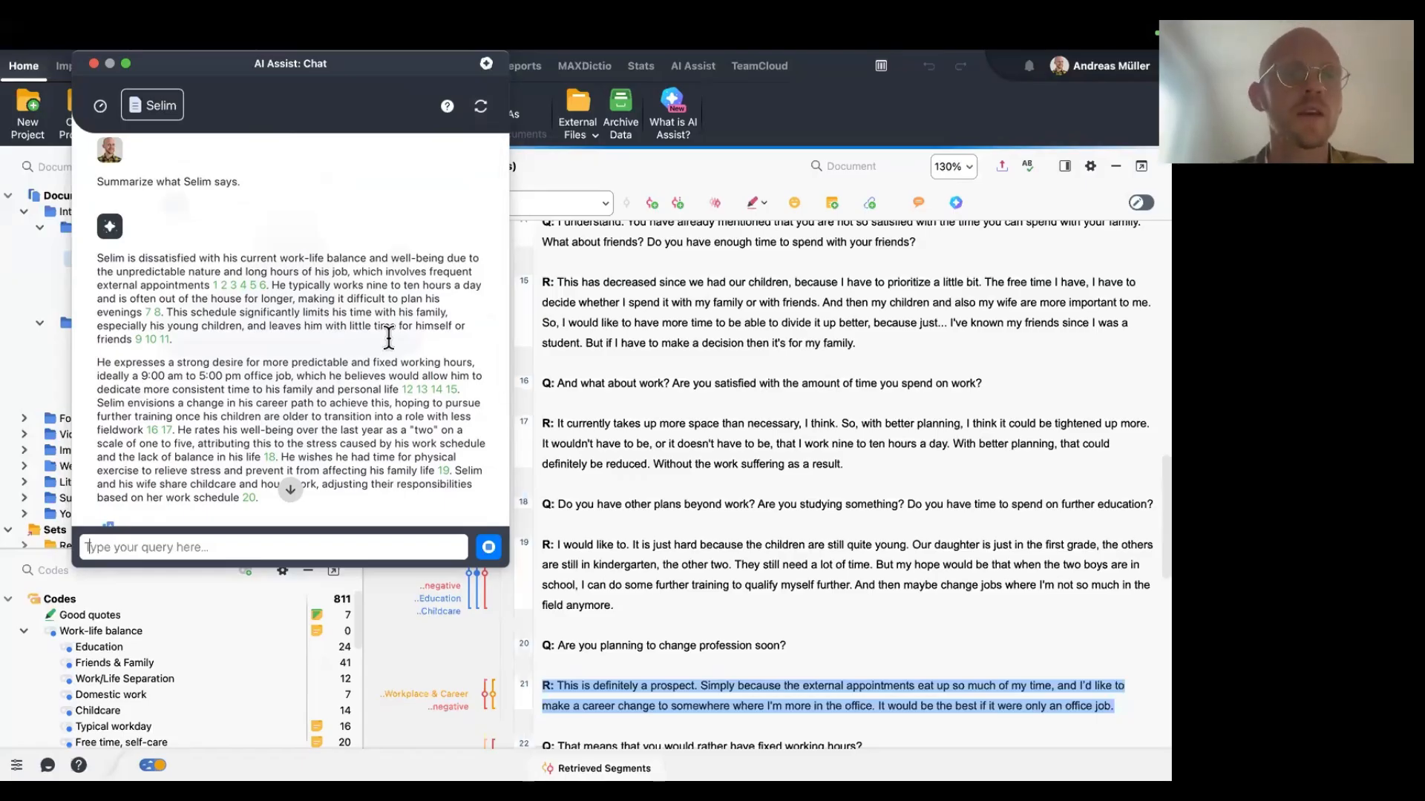
pyautogui.scroll(-3, 389, 338)
pyautogui.scroll(-4, 389, 337)
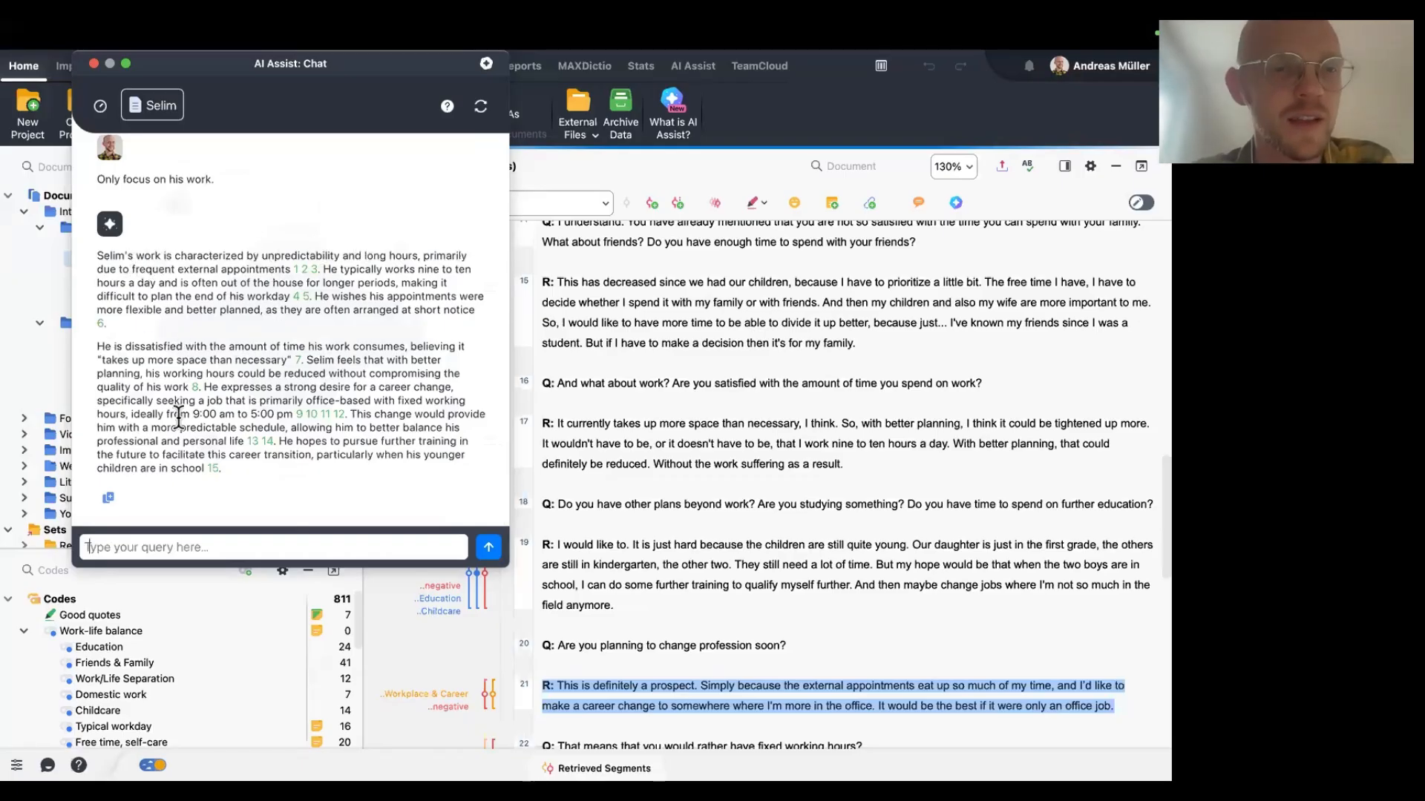
pyautogui.scroll(5, 247, 475)
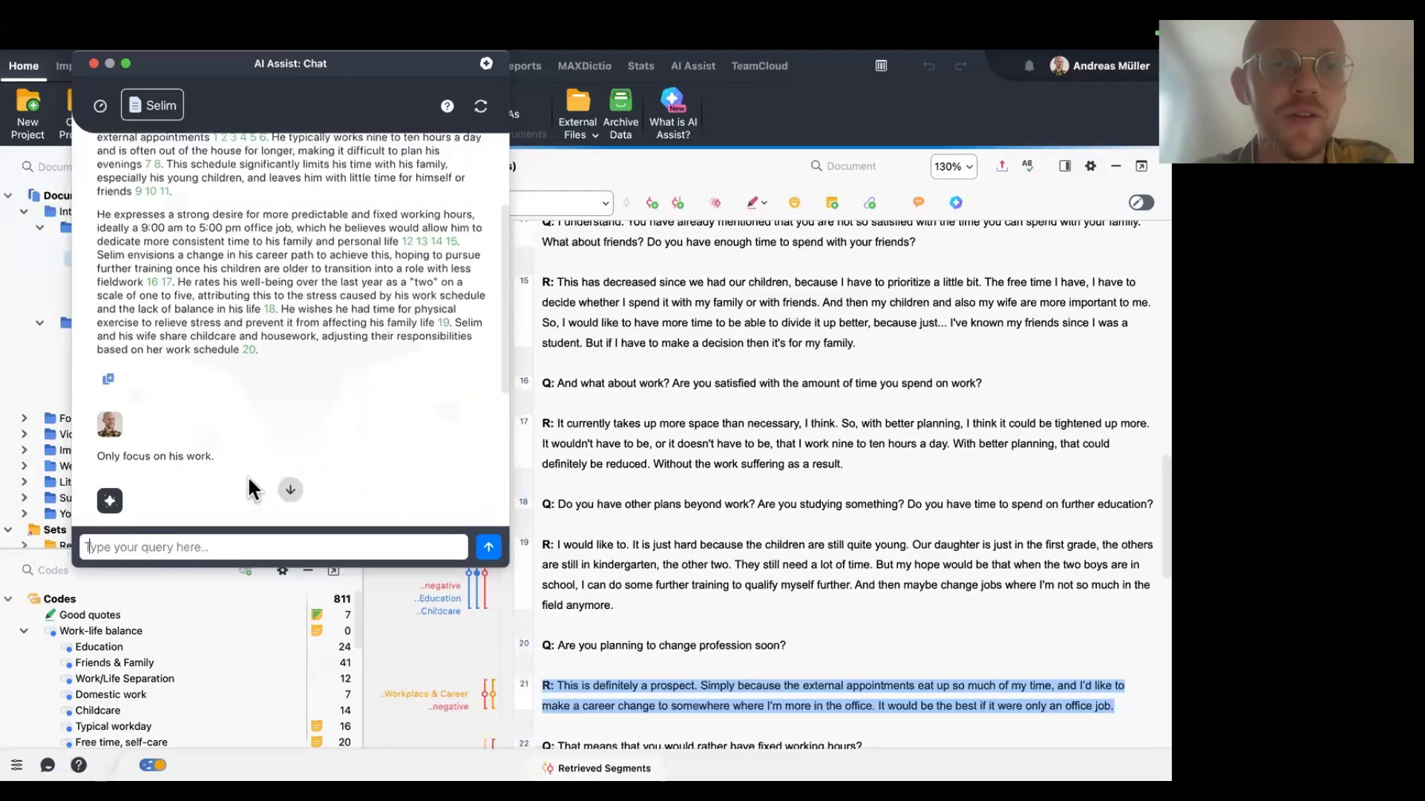
pyautogui.scroll(-2, 297, 447)
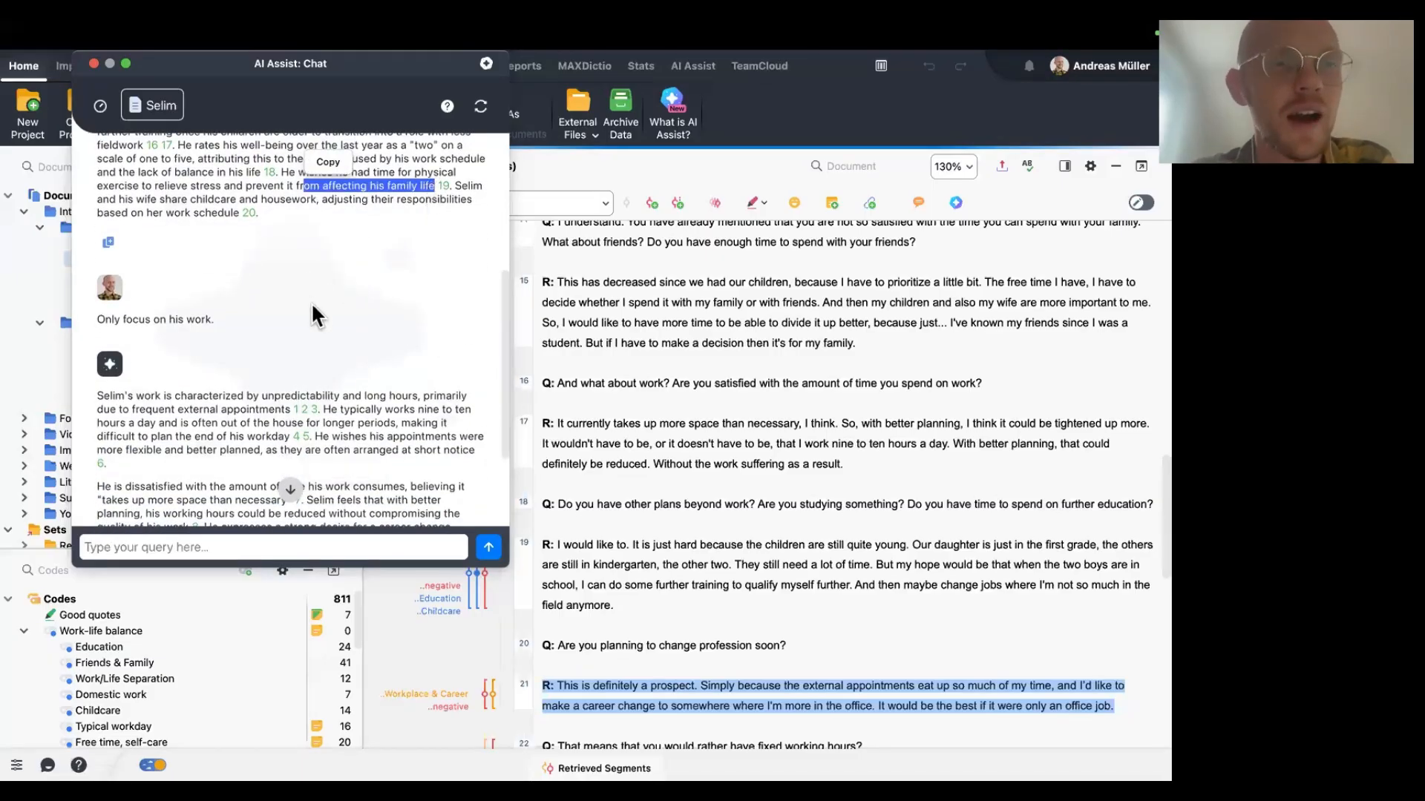
pyautogui.scroll(-3, 310, 301)
pyautogui.scroll(-1, 312, 303)
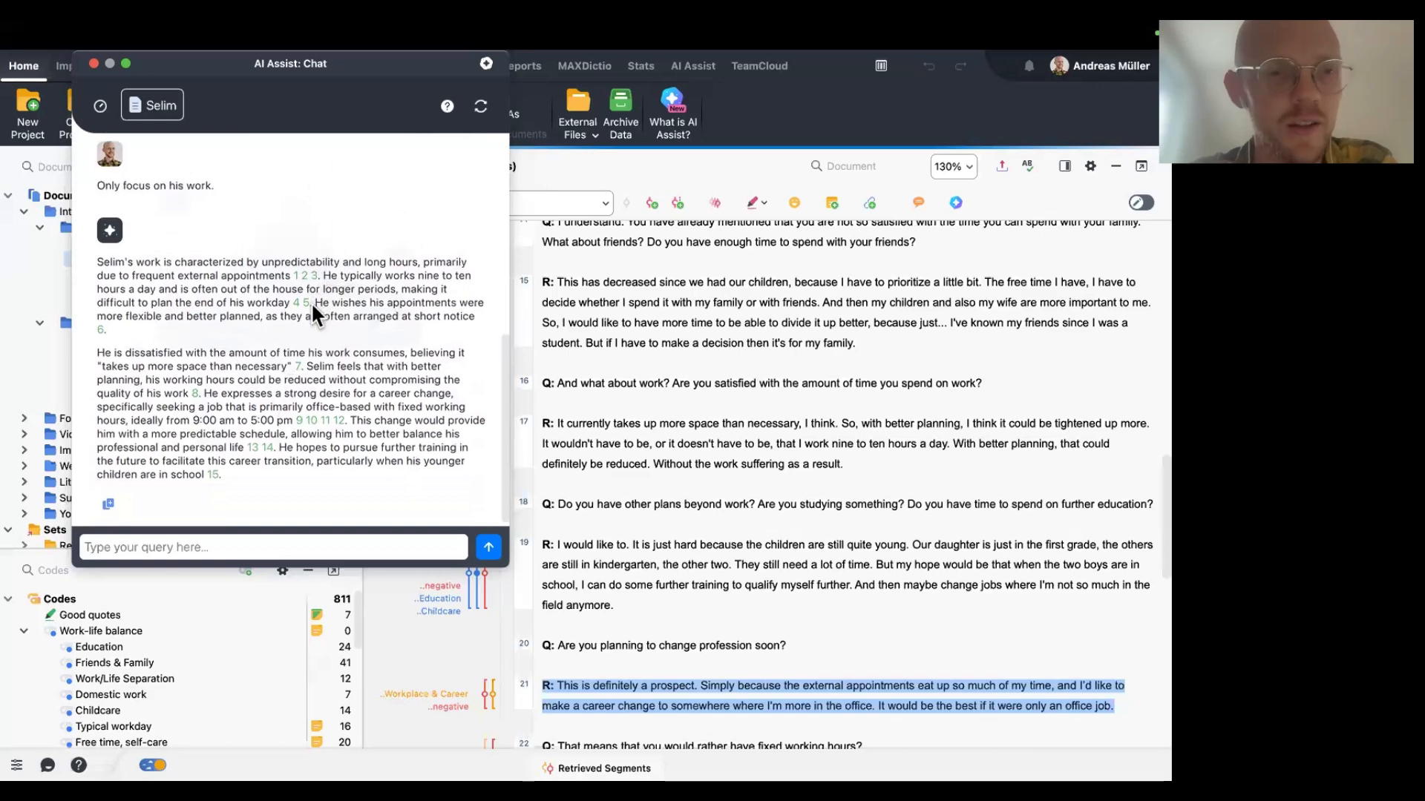
pyautogui.scroll(1, 312, 303)
pyautogui.scroll(1, 312, 304)
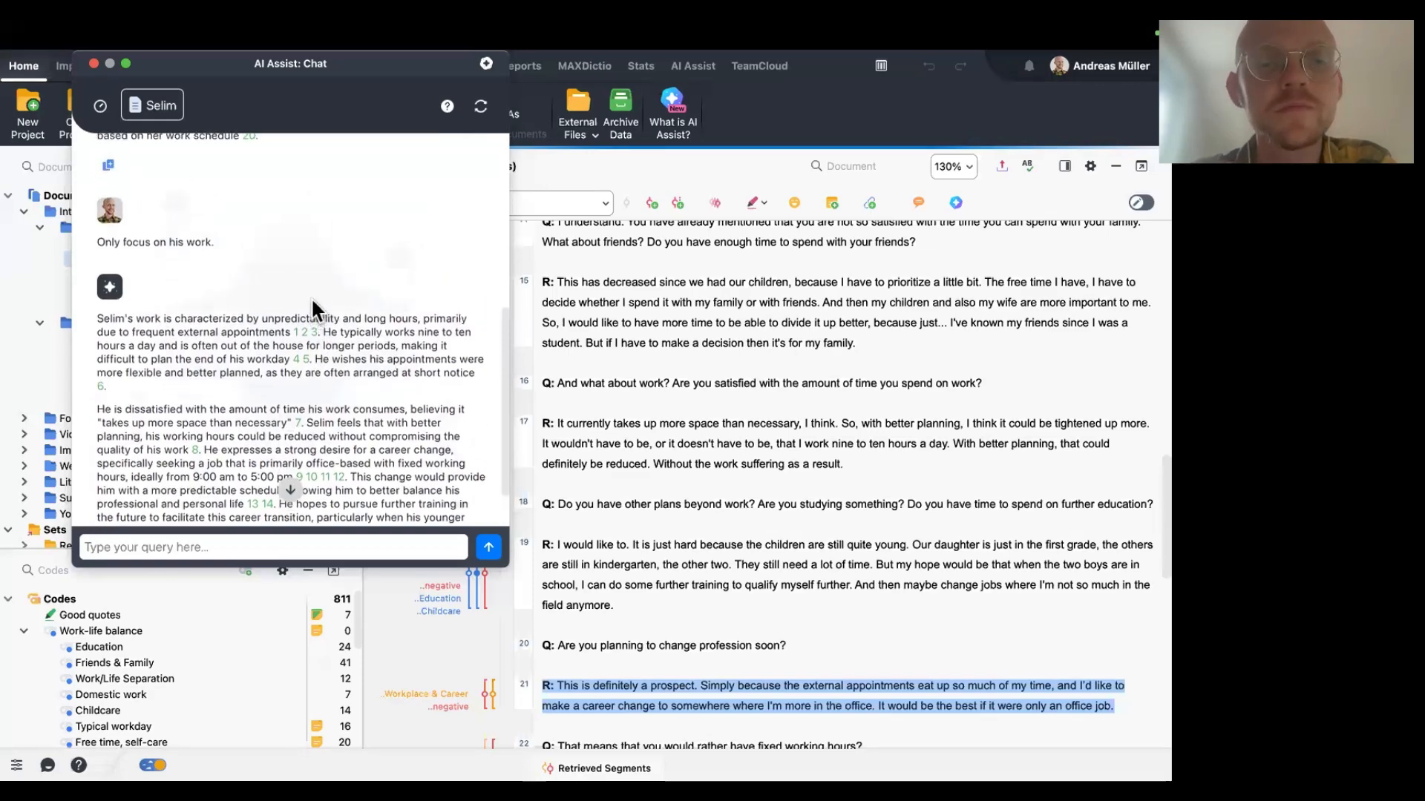
pyautogui.scroll(3, 339, 245)
pyautogui.scroll(-1, 339, 245)
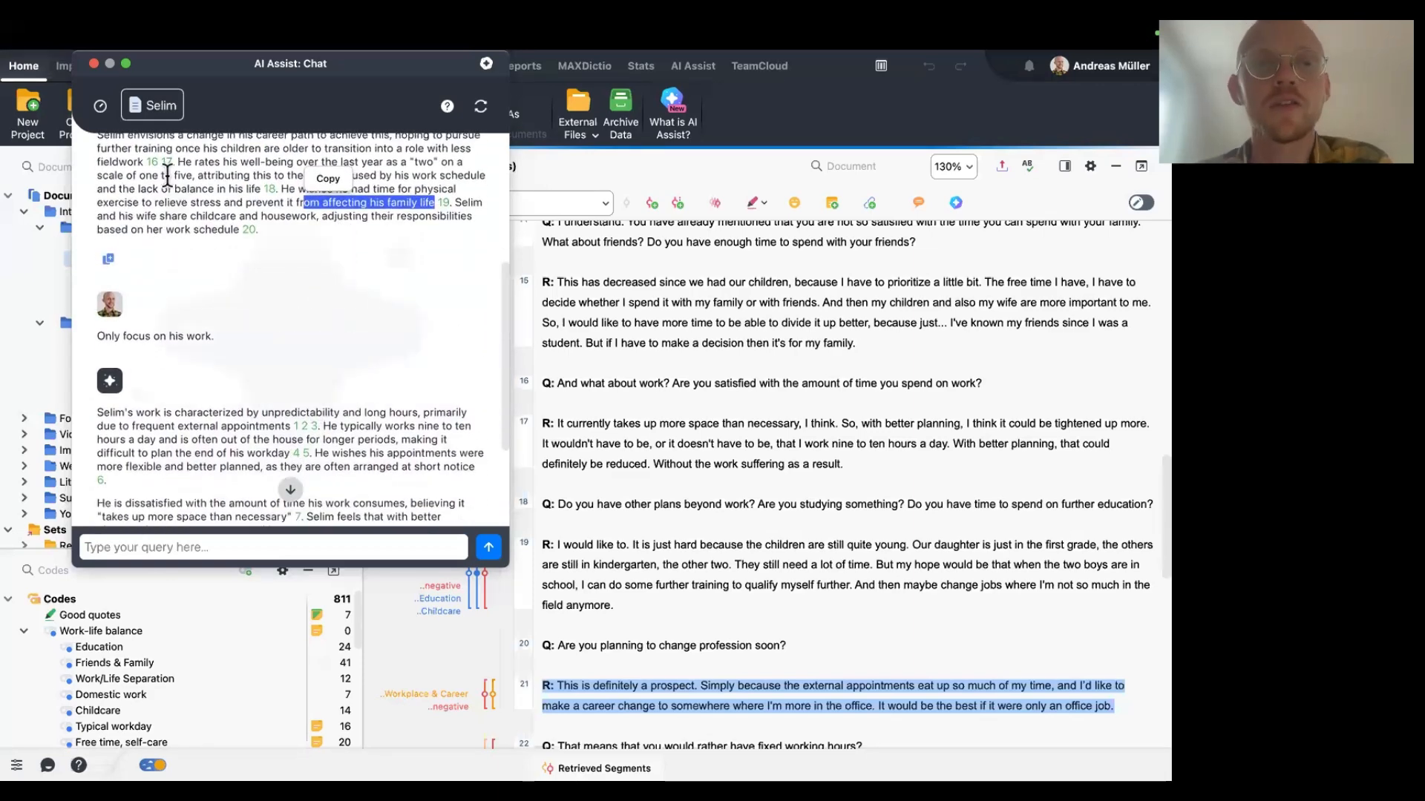
# Move the chat window, open the chat history and go back, then close the AI Assist chat.
pyautogui.moveTo(222, 65); pyautogui.dragTo(241, 142)
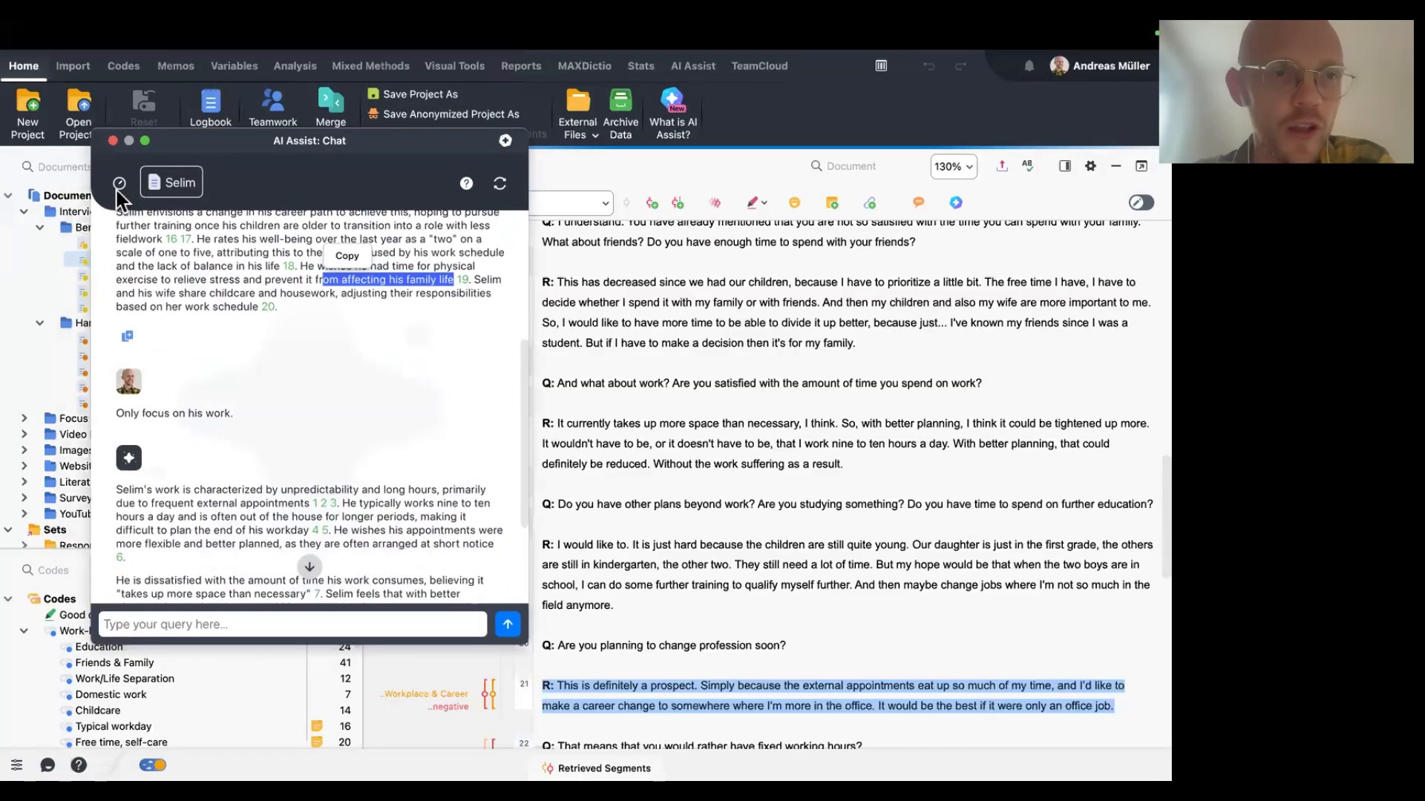
pyautogui.click(118, 188)
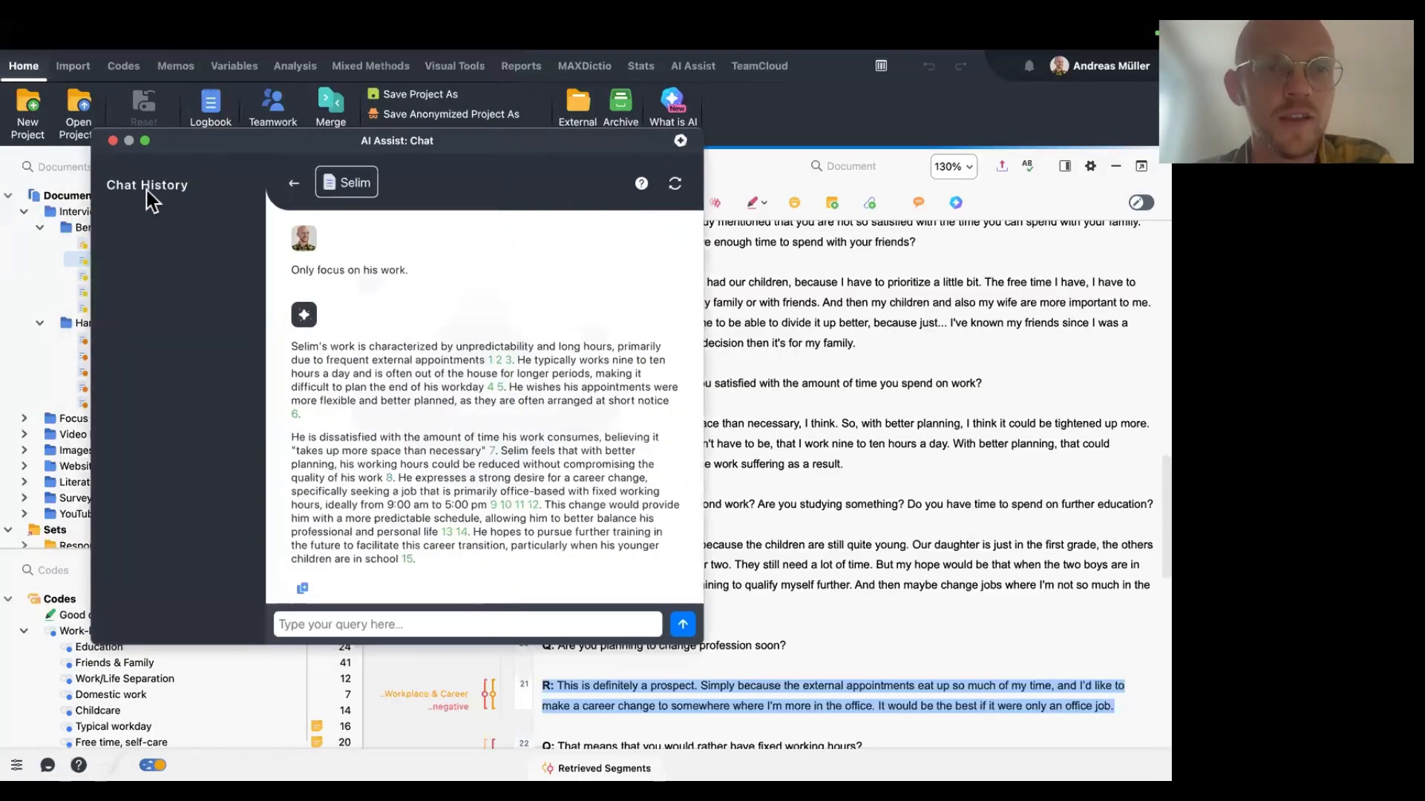
pyautogui.click(297, 184)
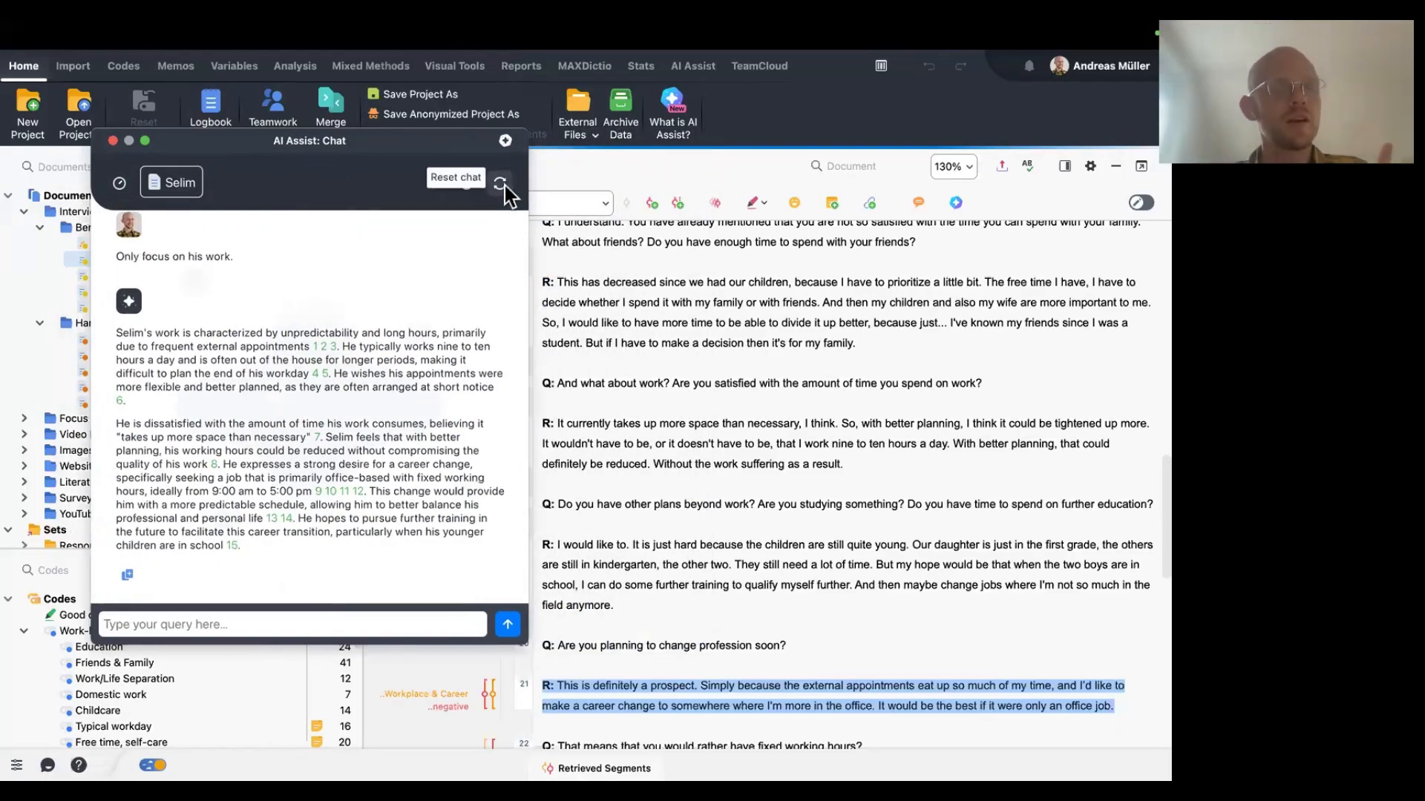
pyautogui.click(113, 141)
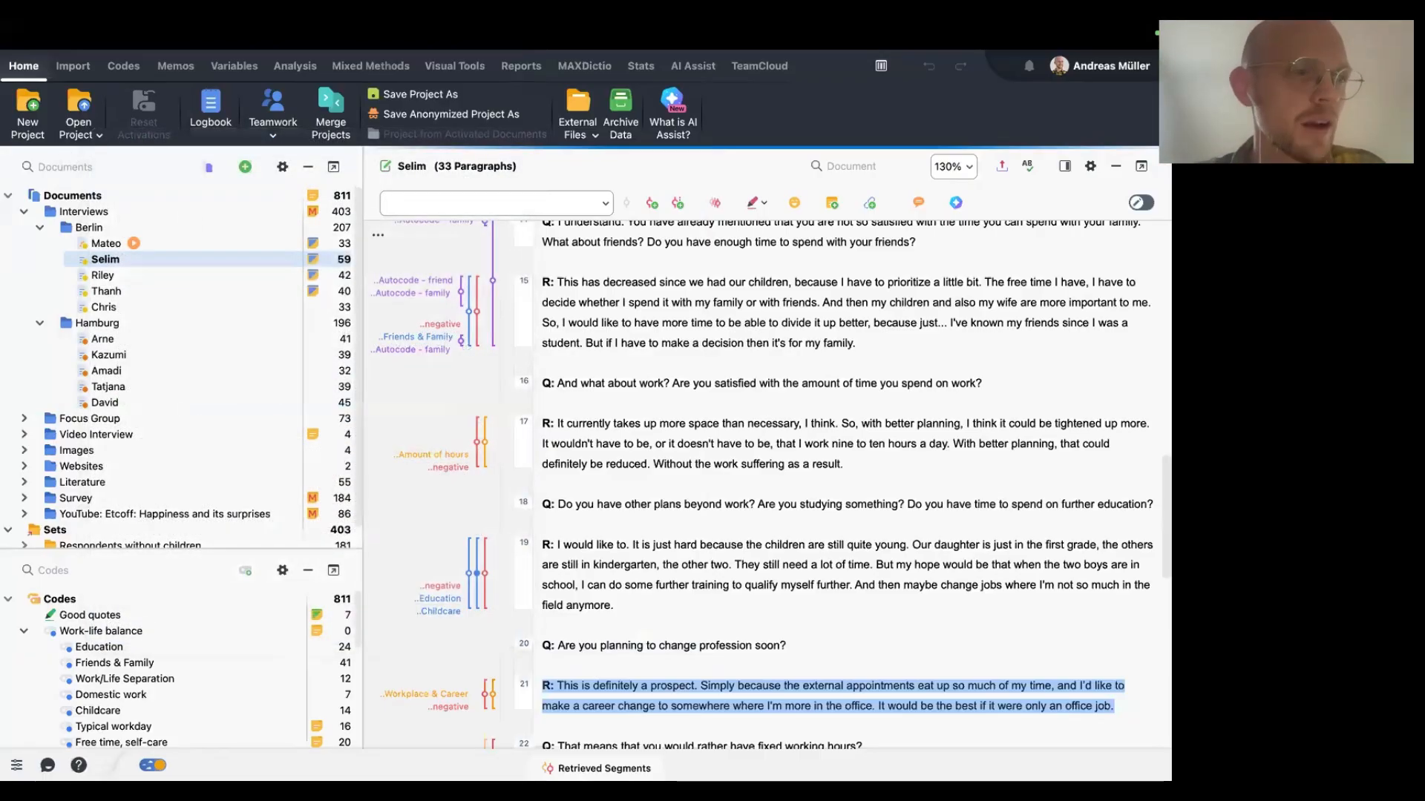
# Switch to the presentation slide with the summarising prompts, then return to MAXQDA.
pyautogui.hotkey('ctrl', 'Left')
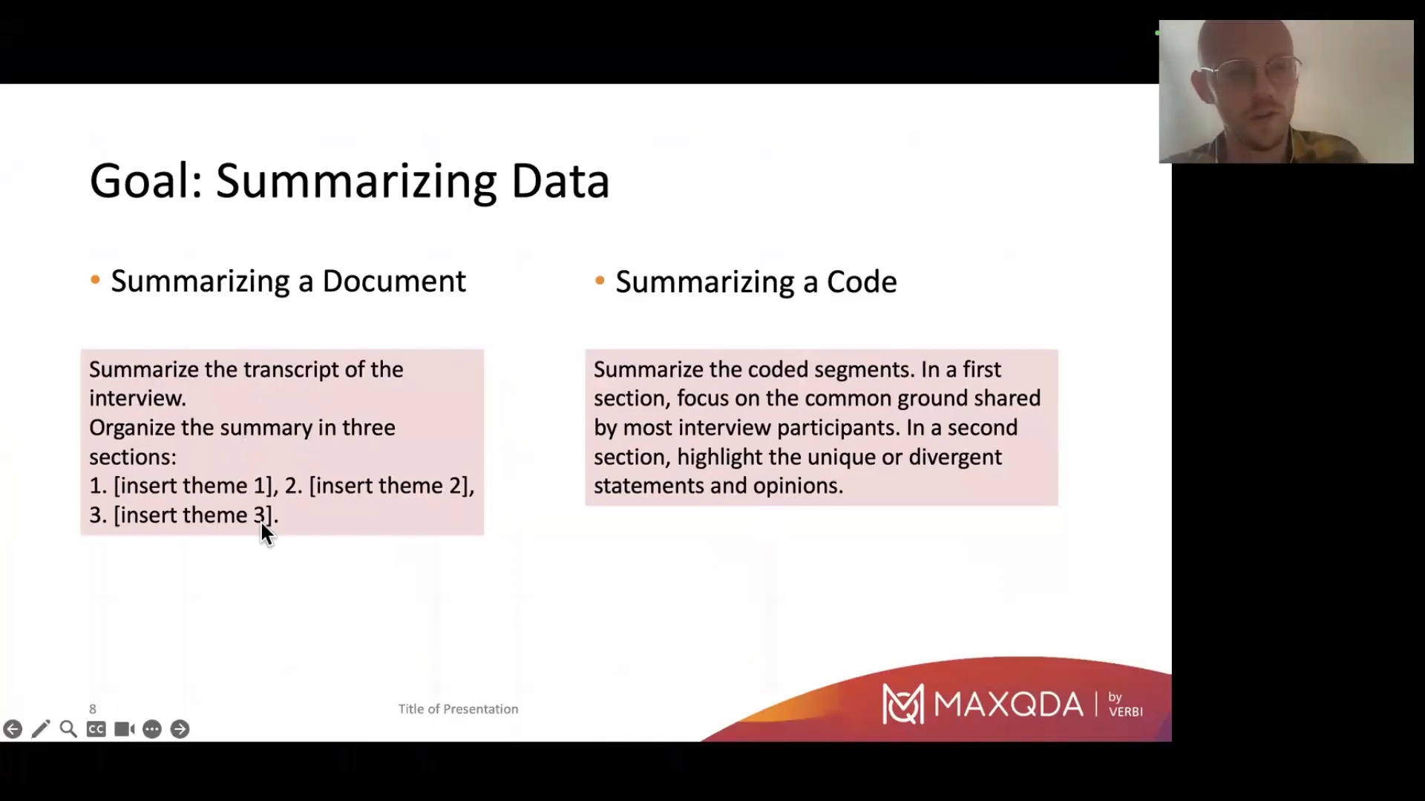
pyautogui.press('Escape')
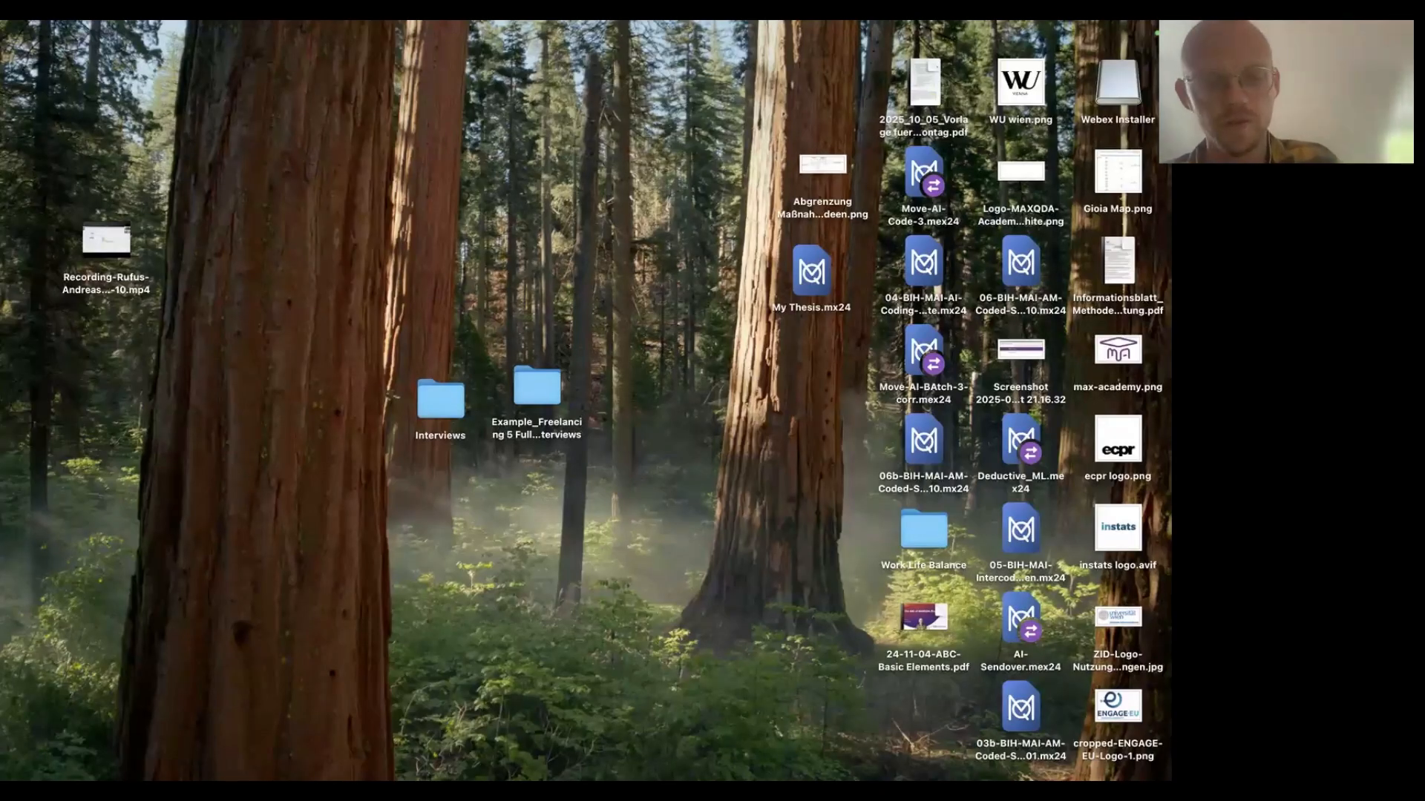
pyautogui.moveTo(397, 742)
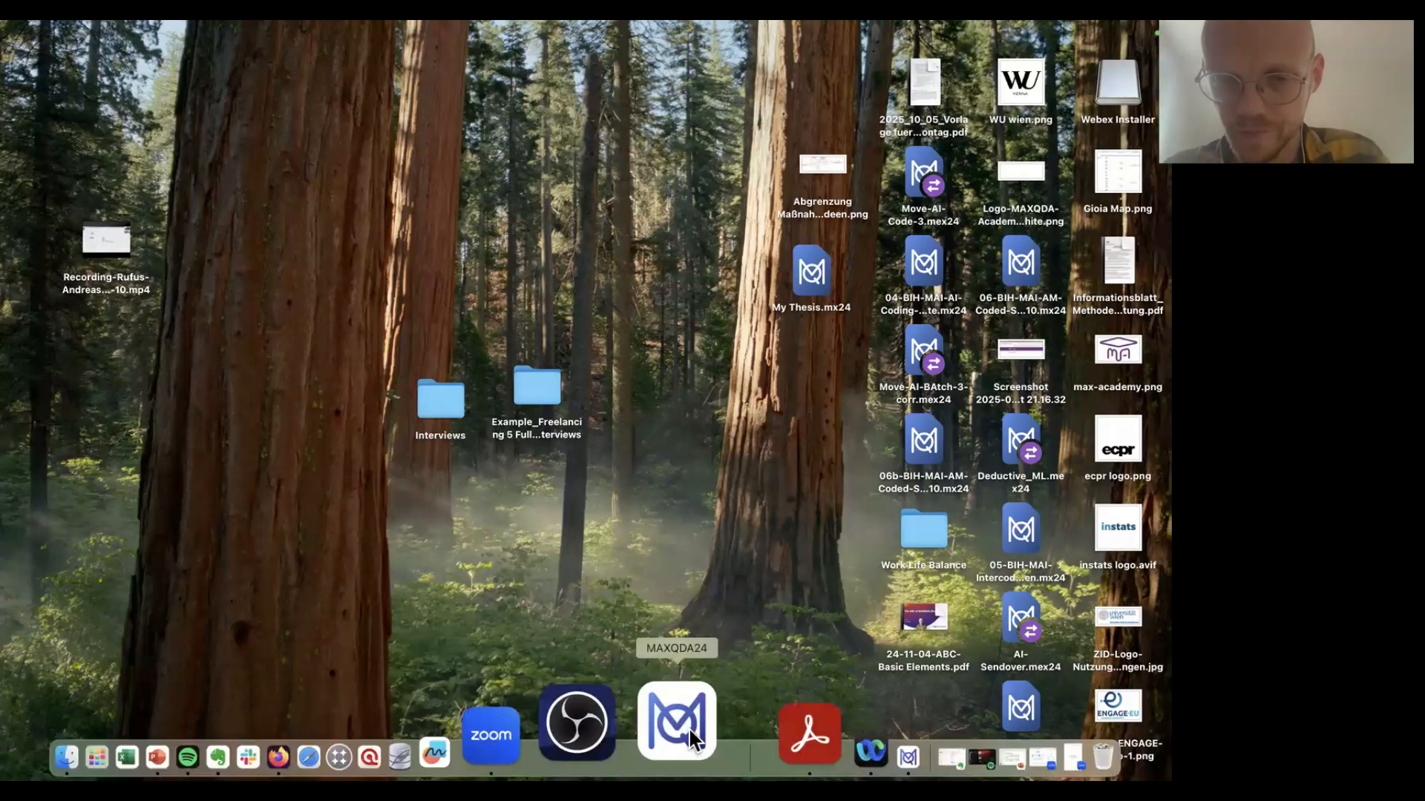
pyautogui.click(768, 742)
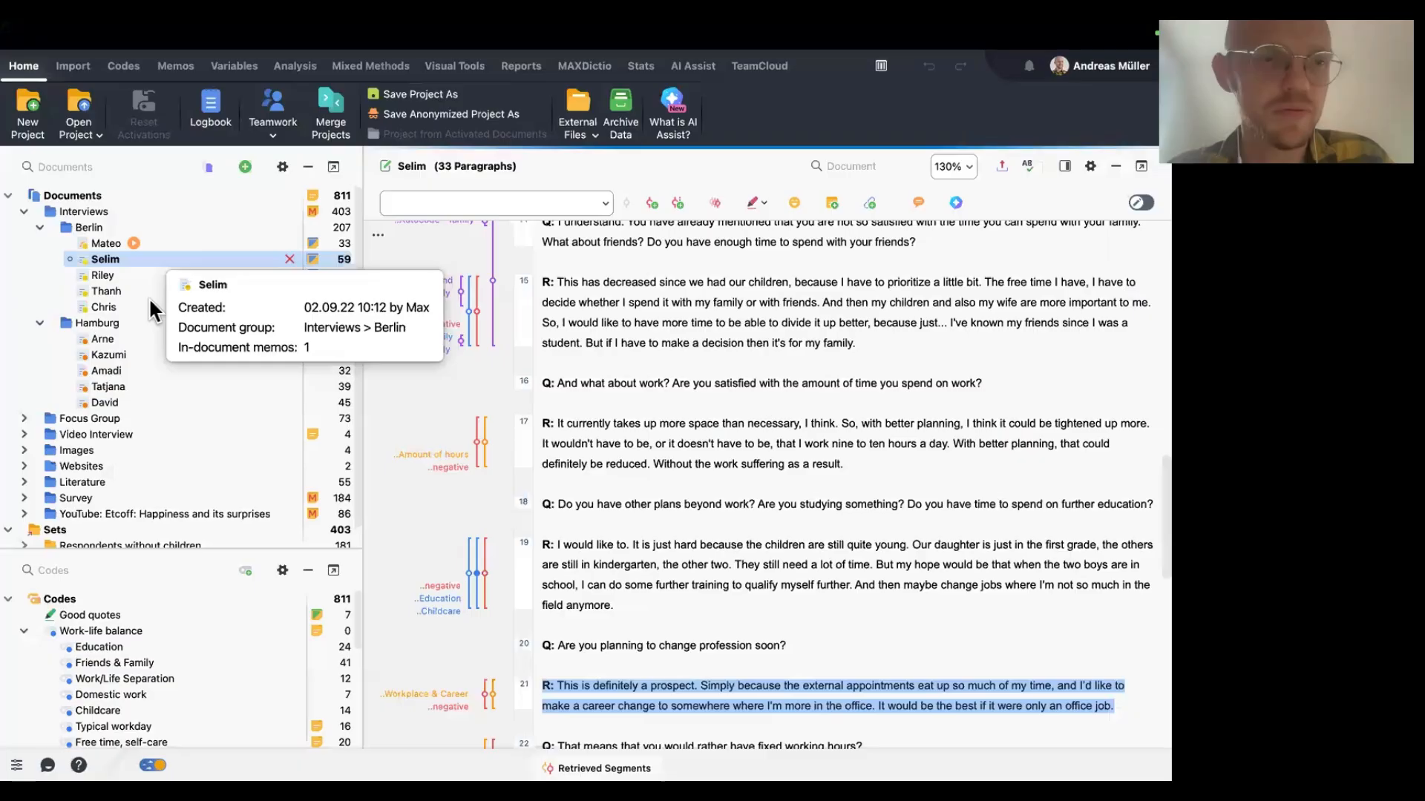
pyautogui.doubleClick(128, 382)
pyautogui.rightClick(140, 384)
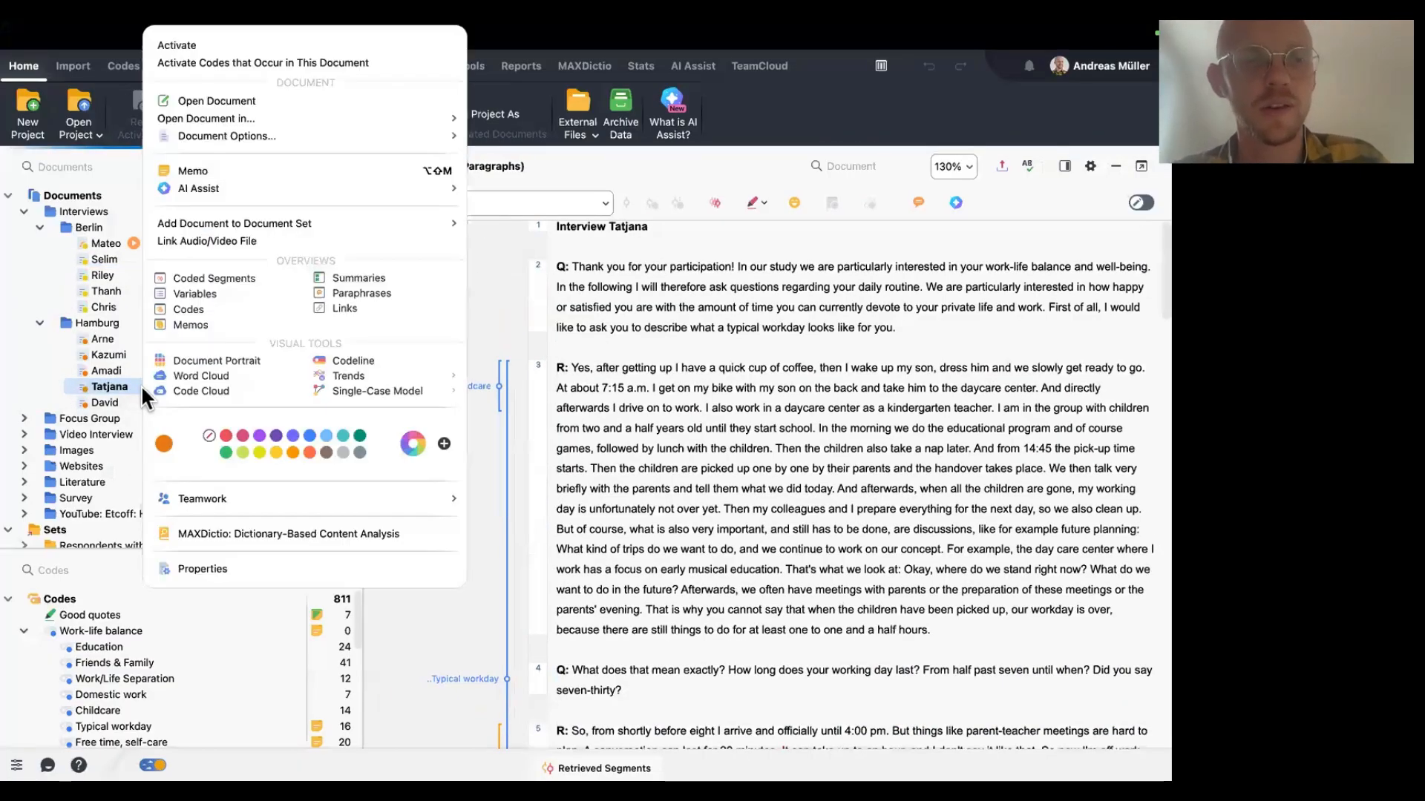
pyautogui.press('Escape')
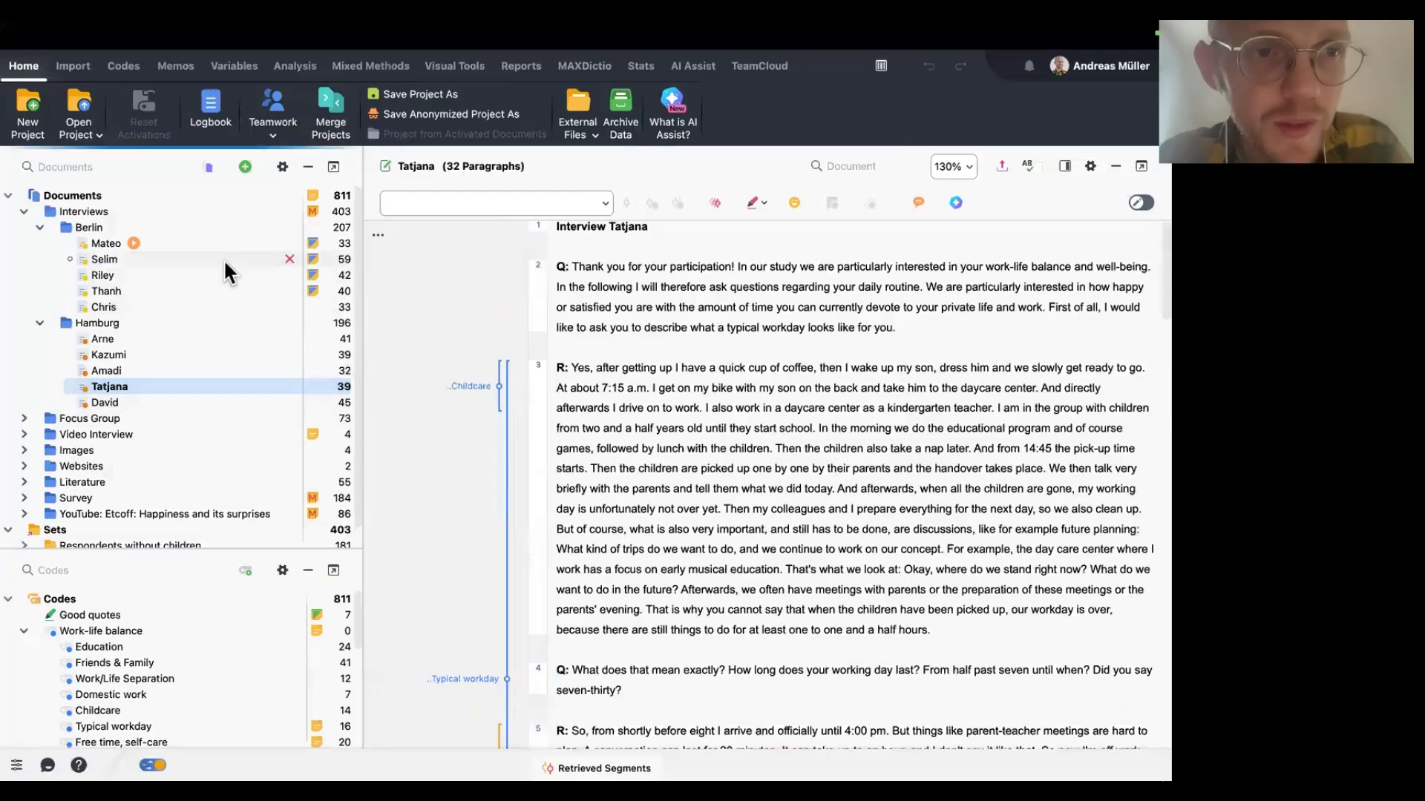
# Open the Selim interview and start a new AI Assist chat with this document.
pyautogui.doubleClick(224, 260)
pyautogui.rightClick(224, 260)
pyautogui.moveTo(366, 190)
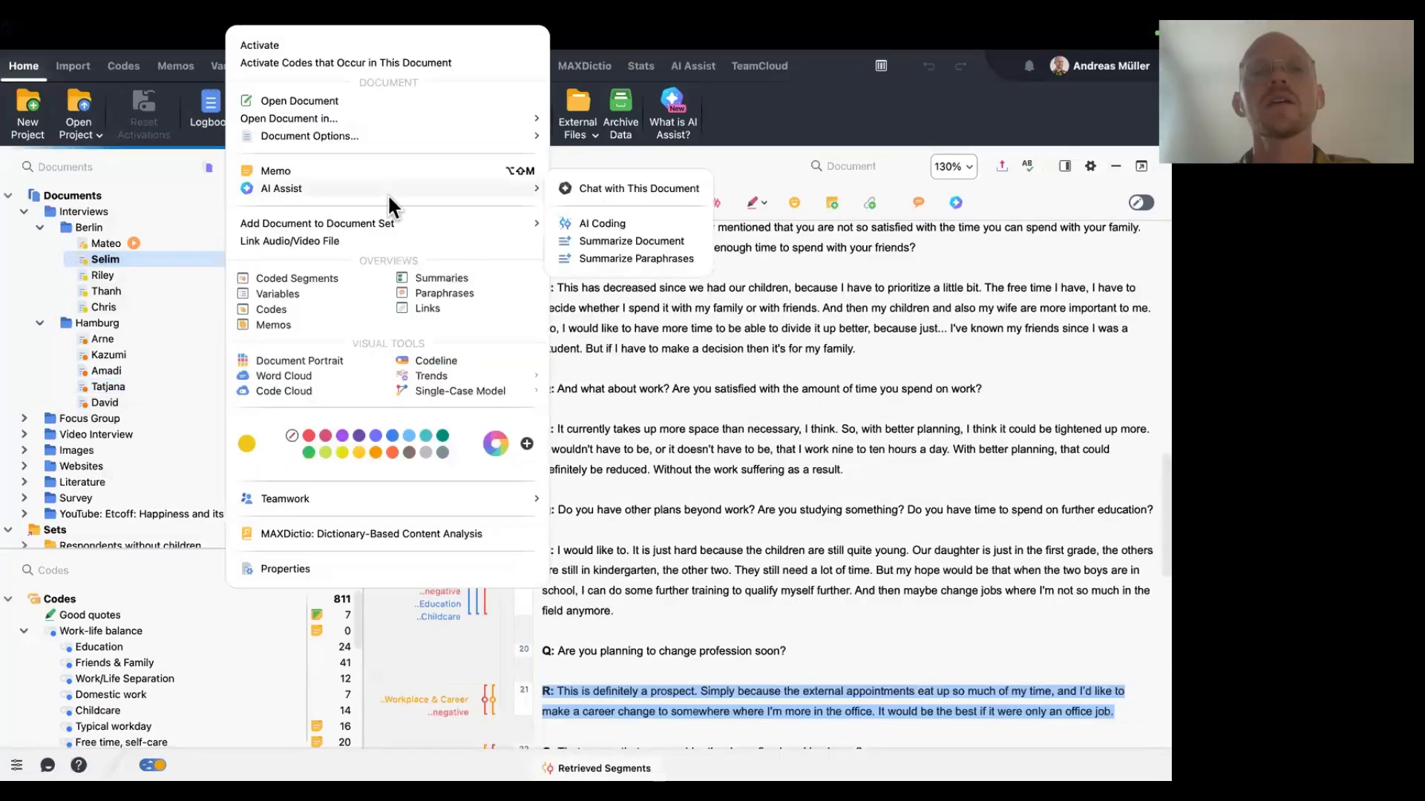
pyautogui.click(577, 190)
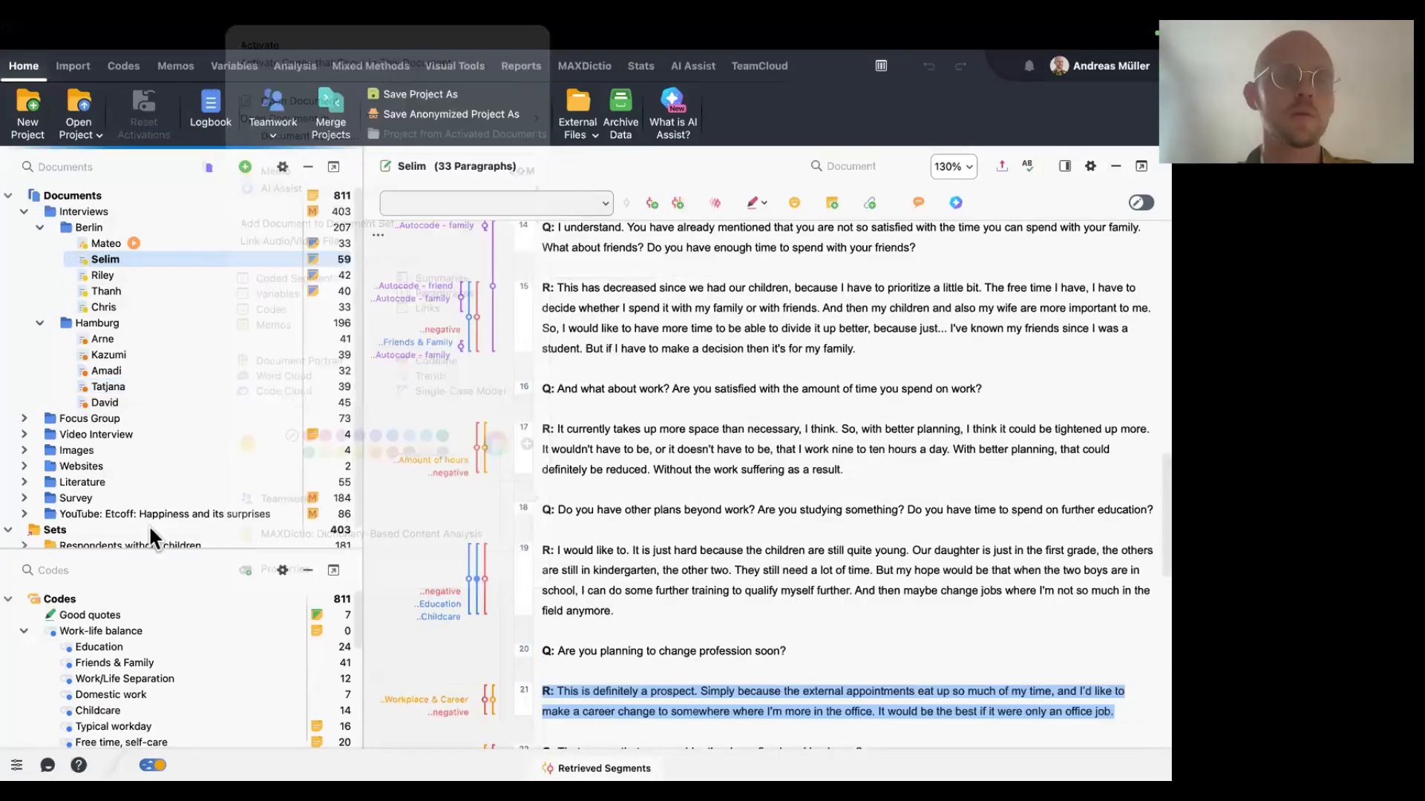
# Paste the summary template prompt, replace its themes with "work", "privat life" and "education", and send it to the chat.
pyautogui.click(174, 620)
pyautogui.press('super+v')
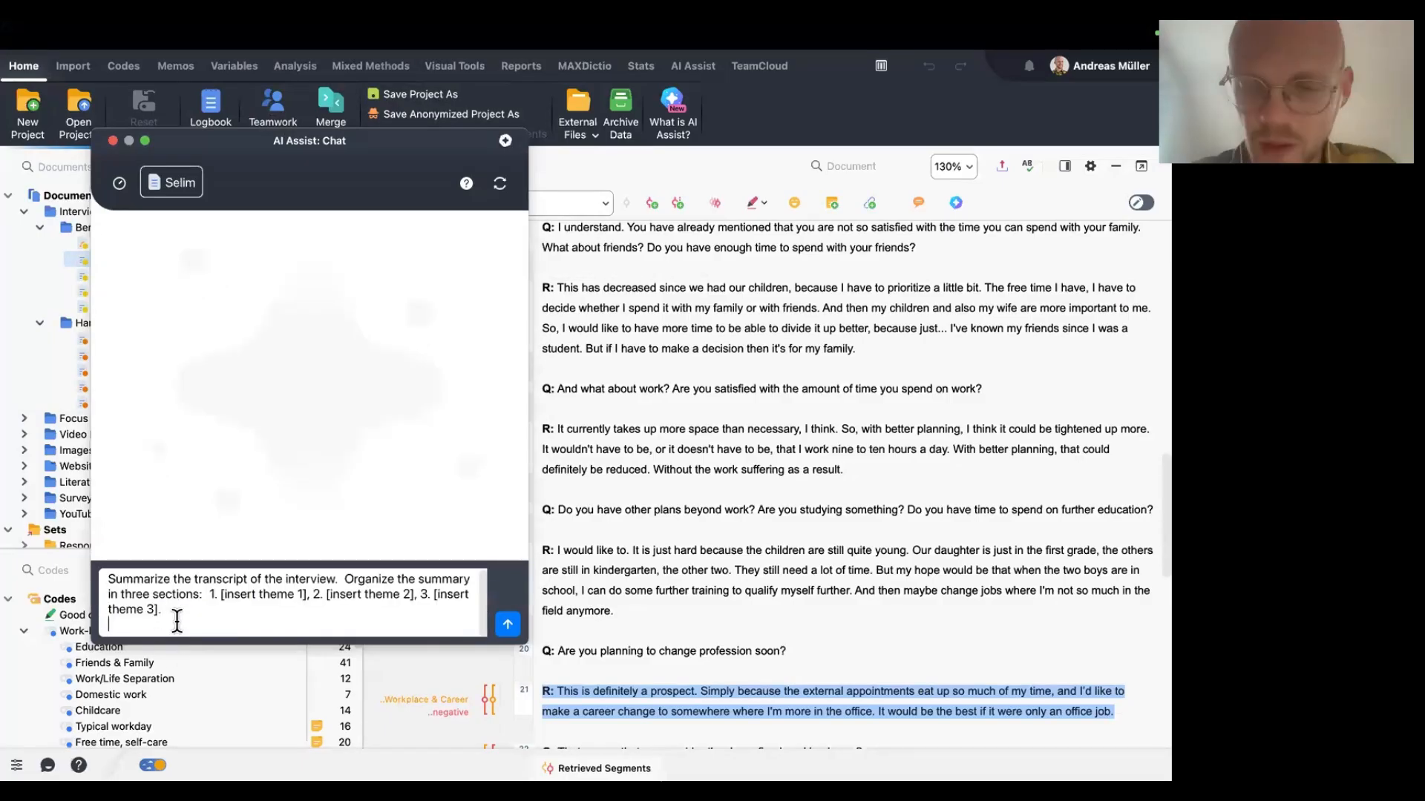
pyautogui.press('BackSpace')
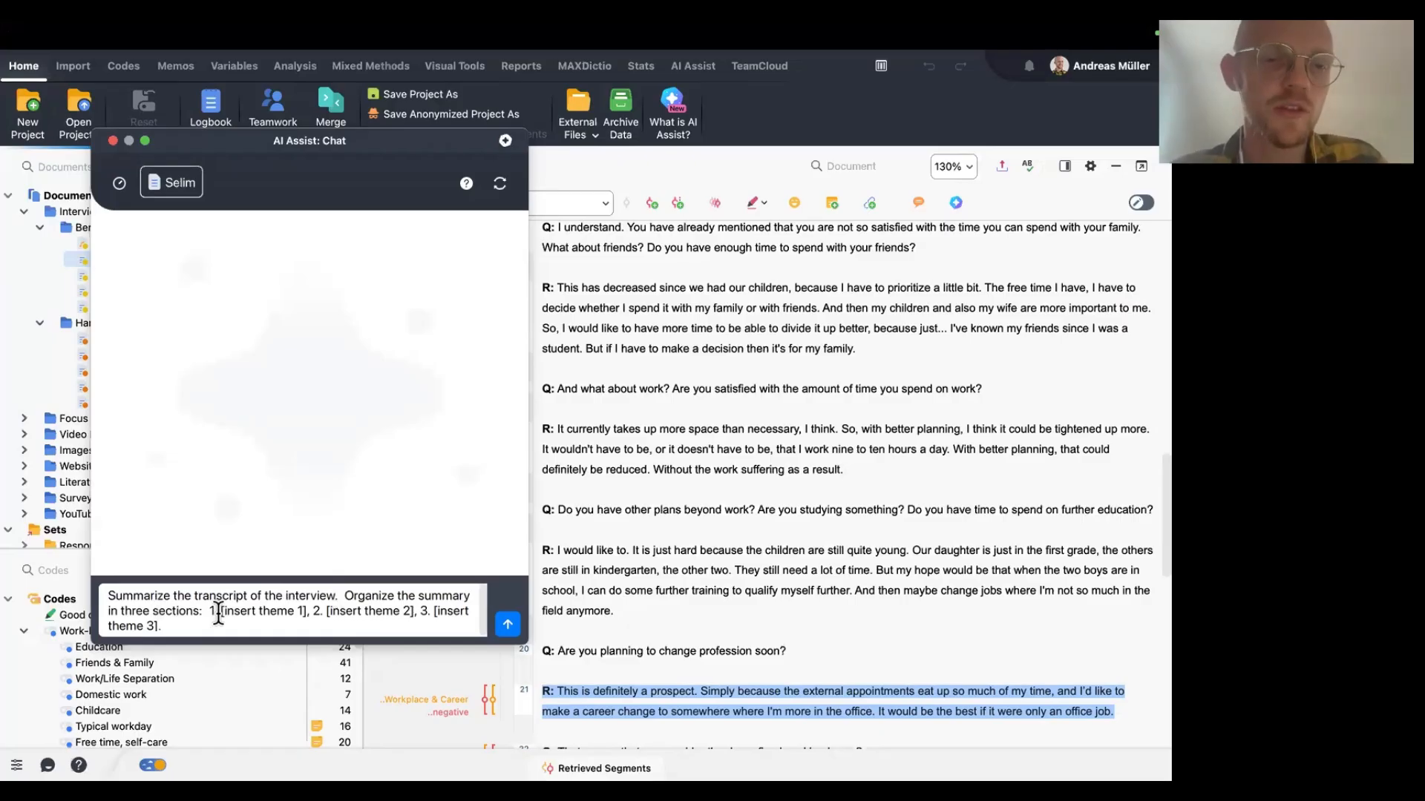
pyautogui.moveTo(220, 615); pyautogui.dragTo(303, 612)
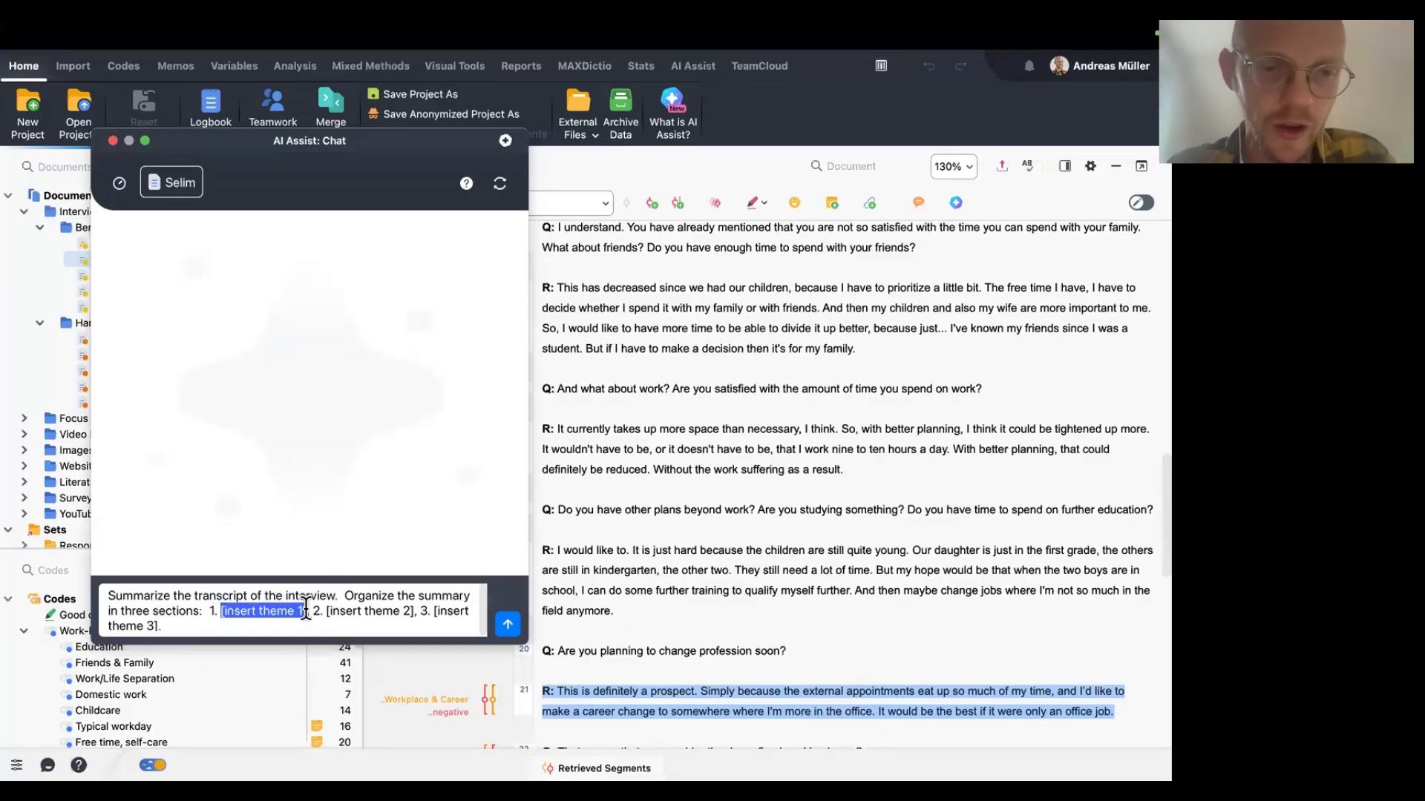
pyautogui.write('work')
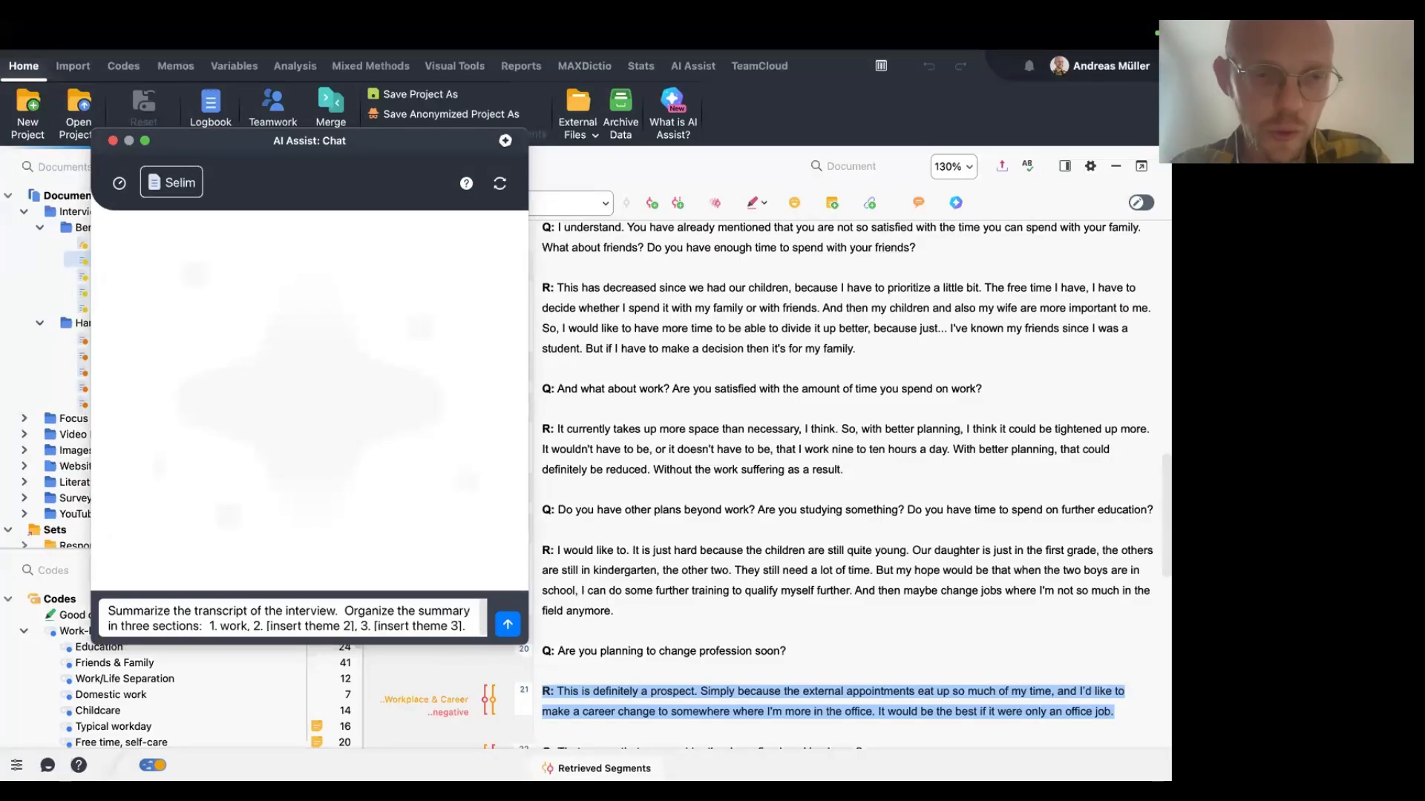
pyautogui.moveTo(267, 627); pyautogui.dragTo(354, 627)
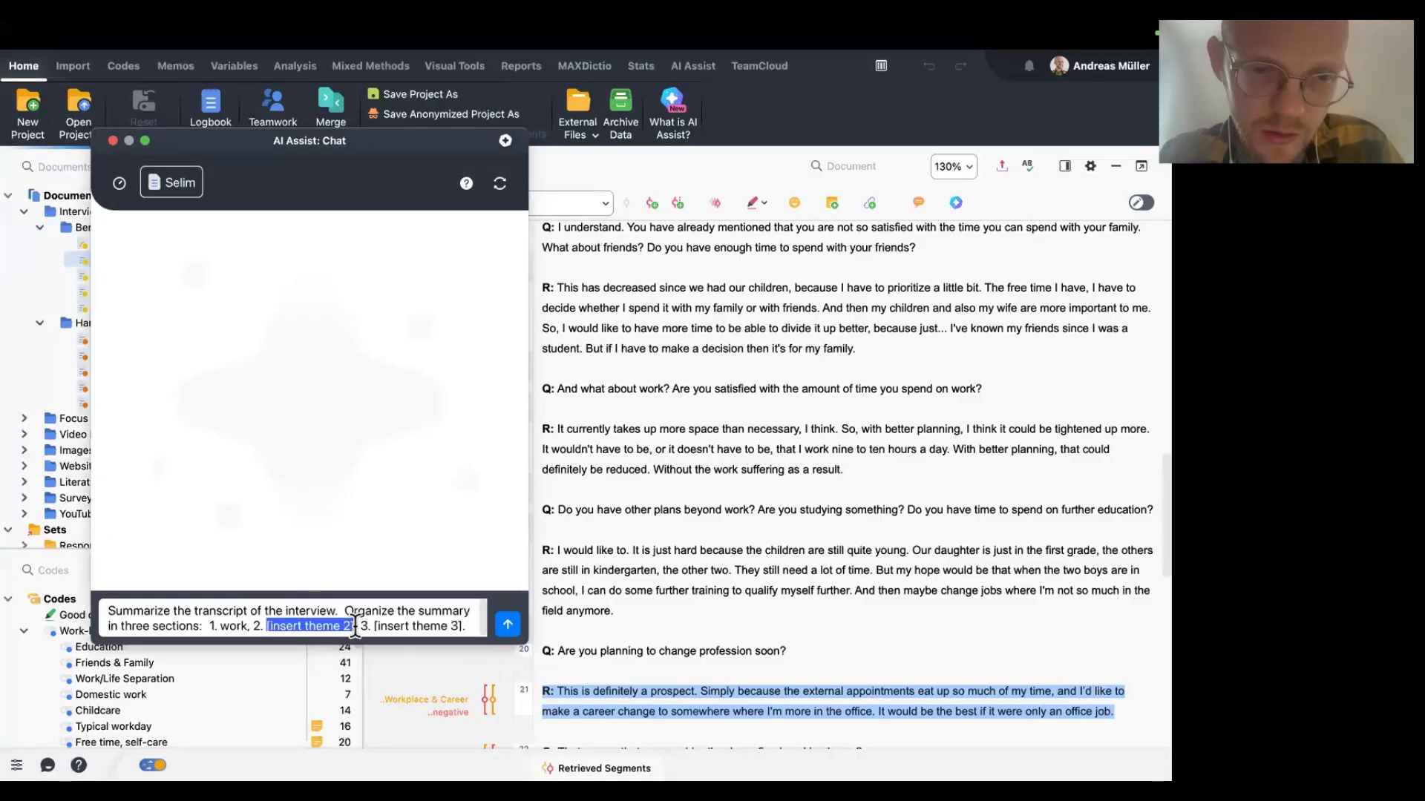
pyautogui.write('privat l')
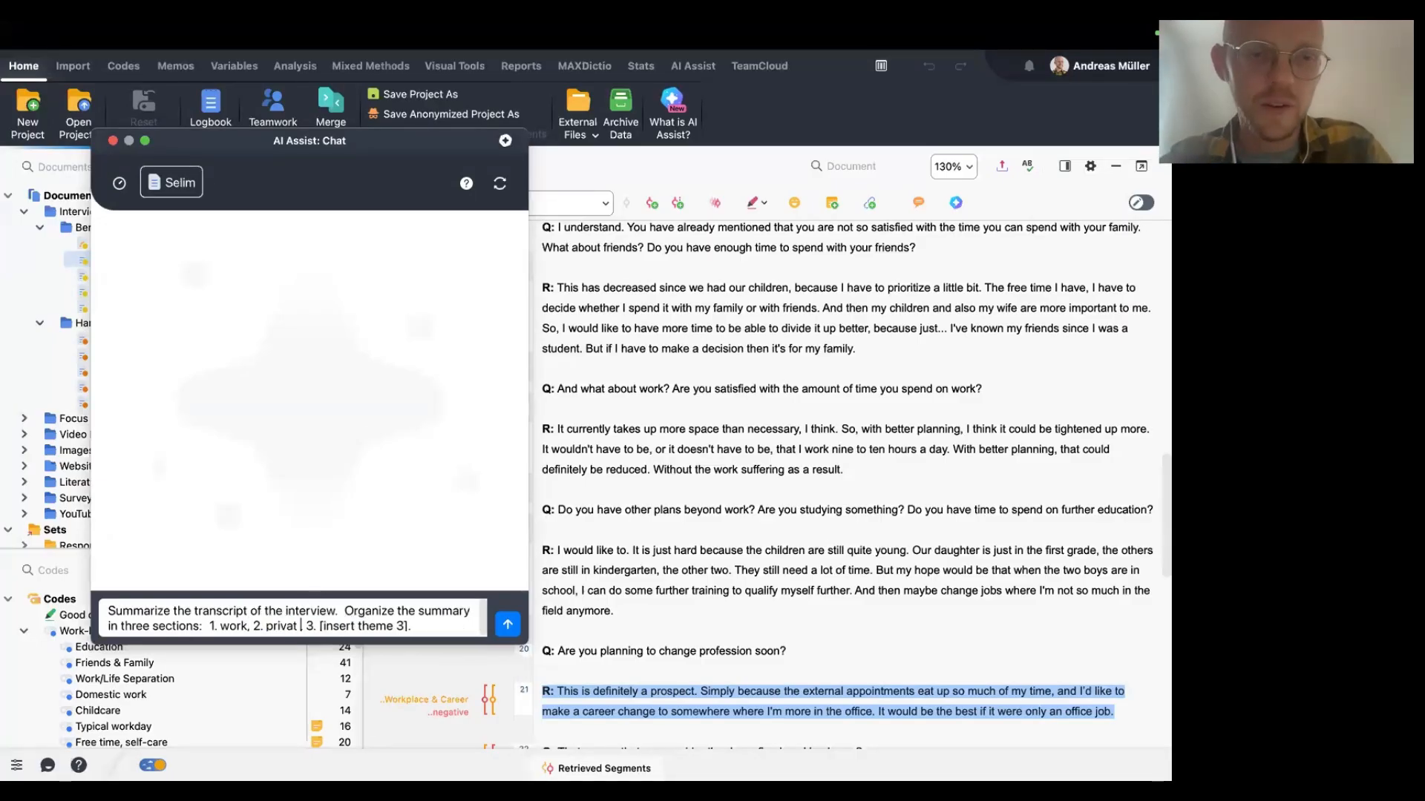
pyautogui.write('ife,')
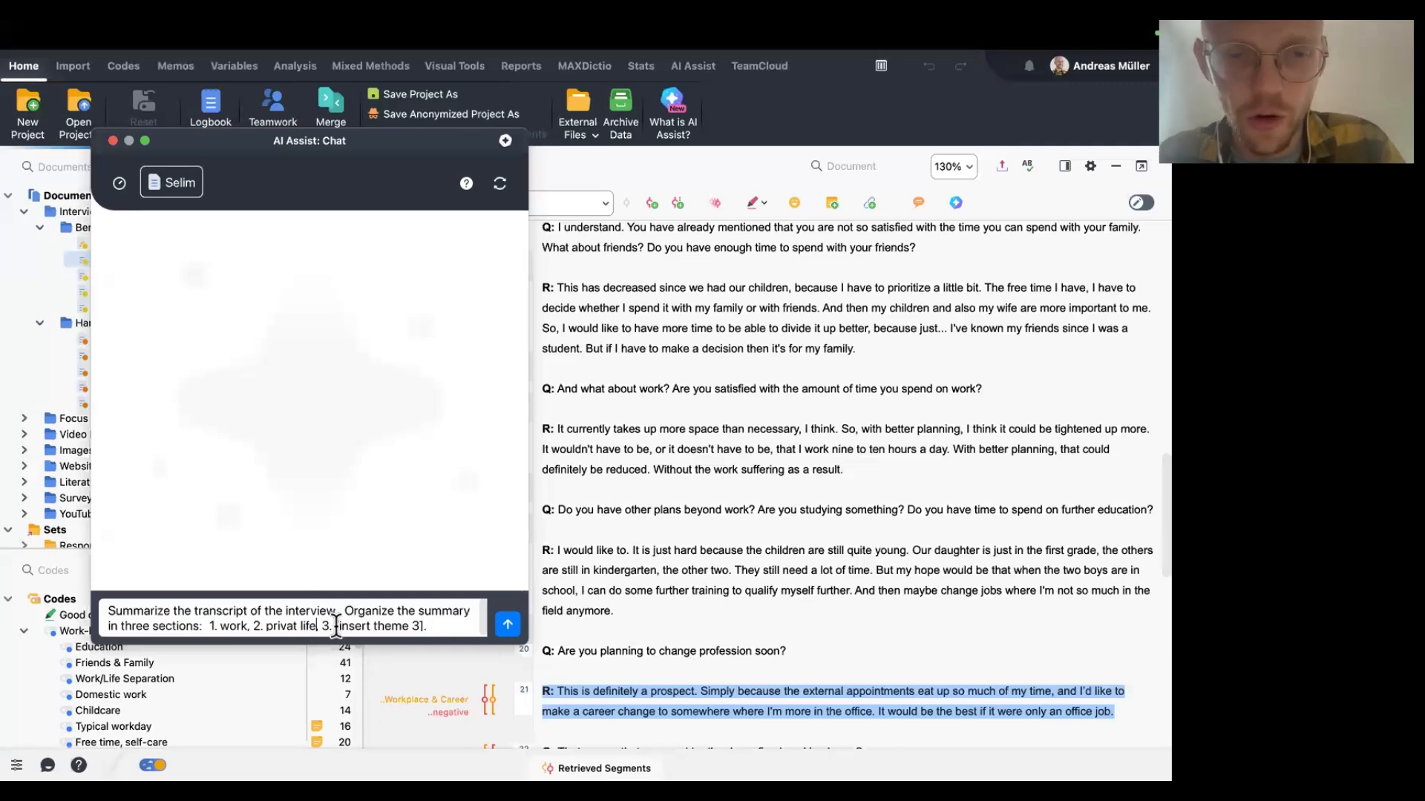
pyautogui.moveTo(336, 627); pyautogui.dragTo(424, 627)
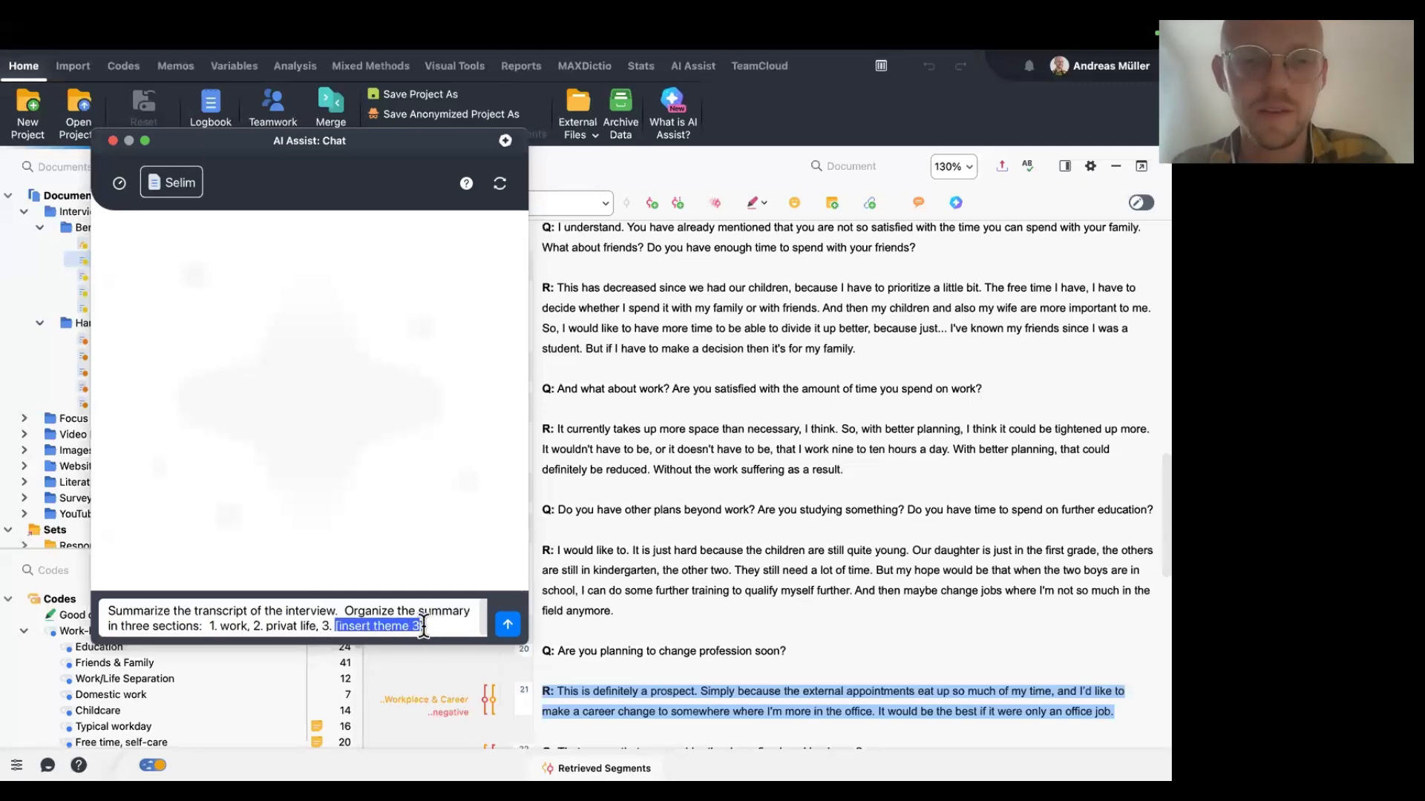
pyautogui.write('ed')
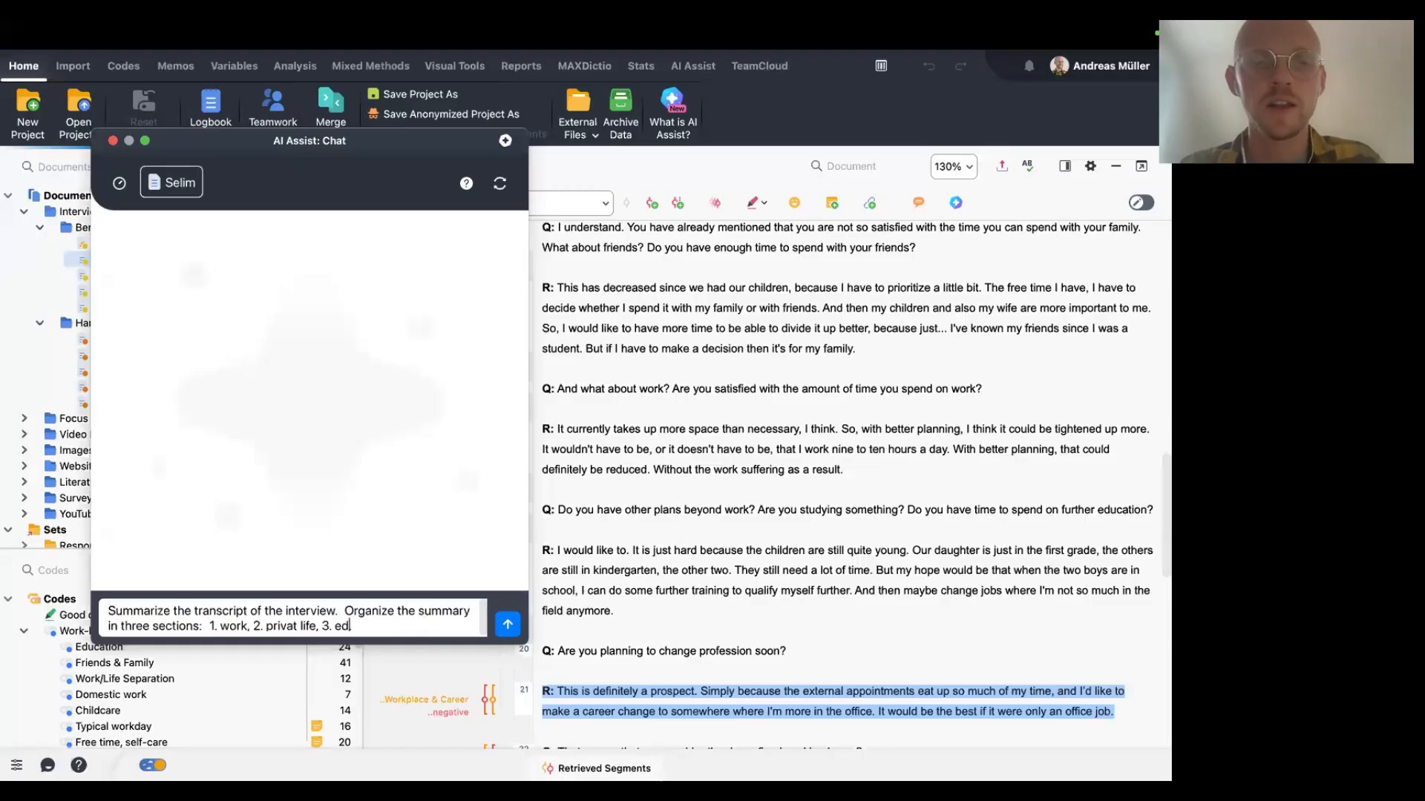
pyautogui.write('ucation.')
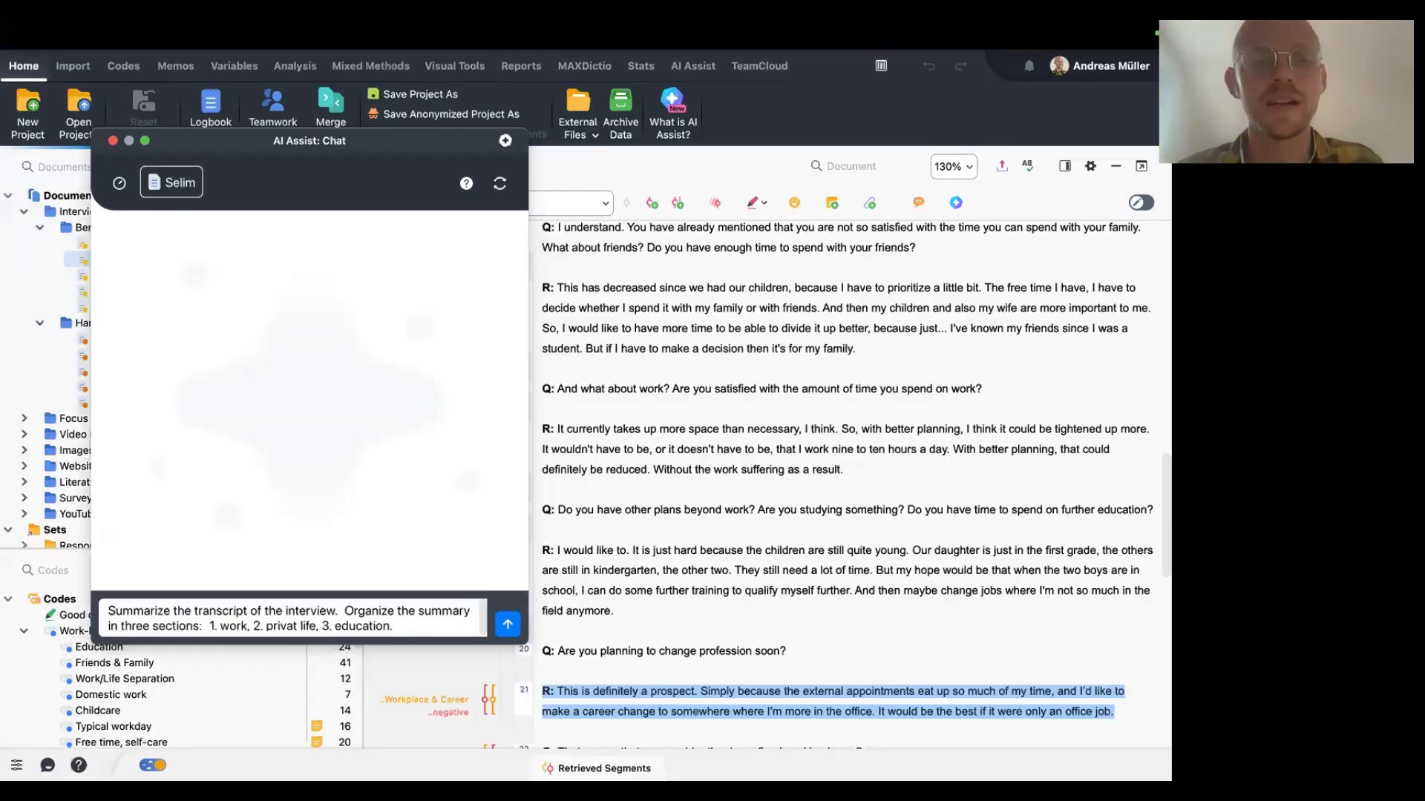
pyautogui.click(514, 630)
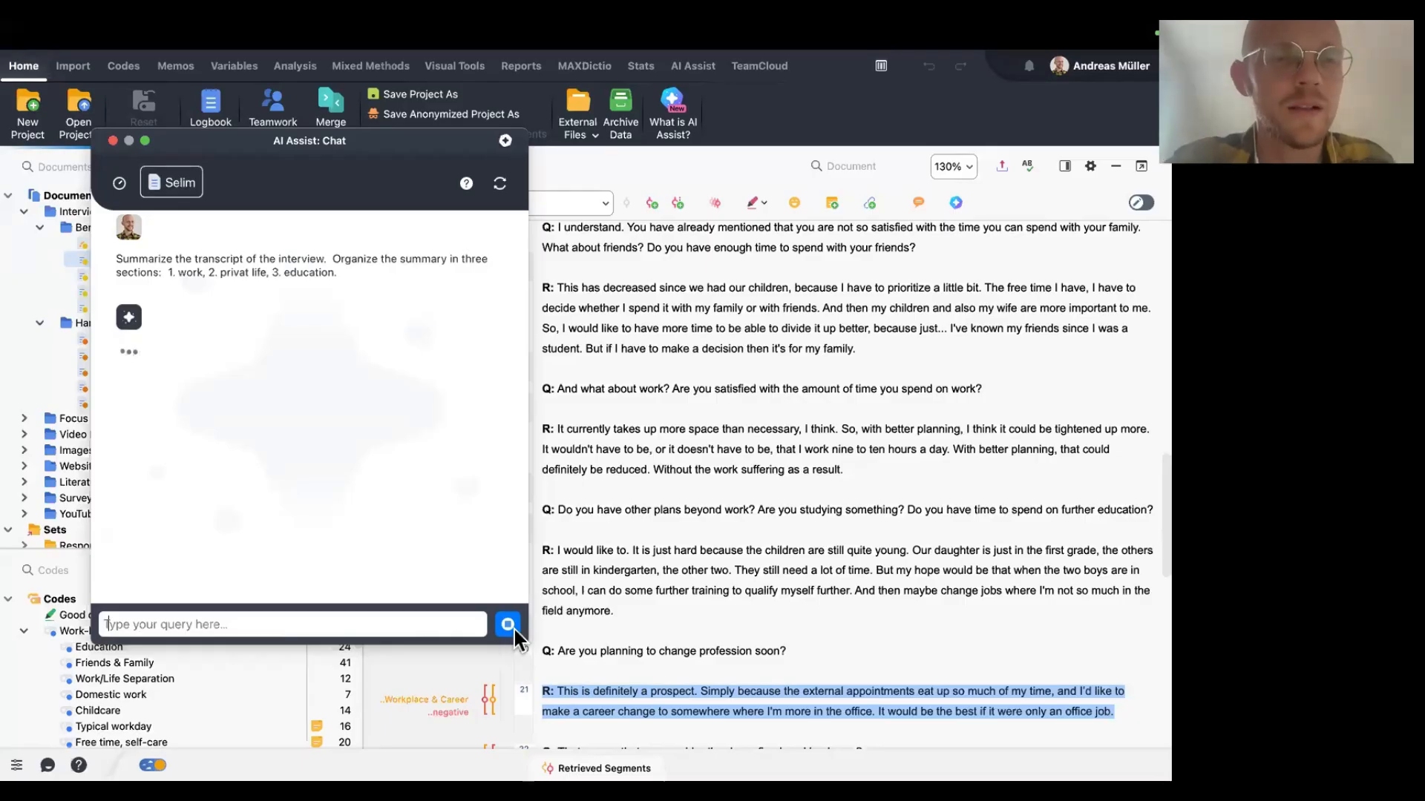
pyautogui.scroll(-10, 422, 393)
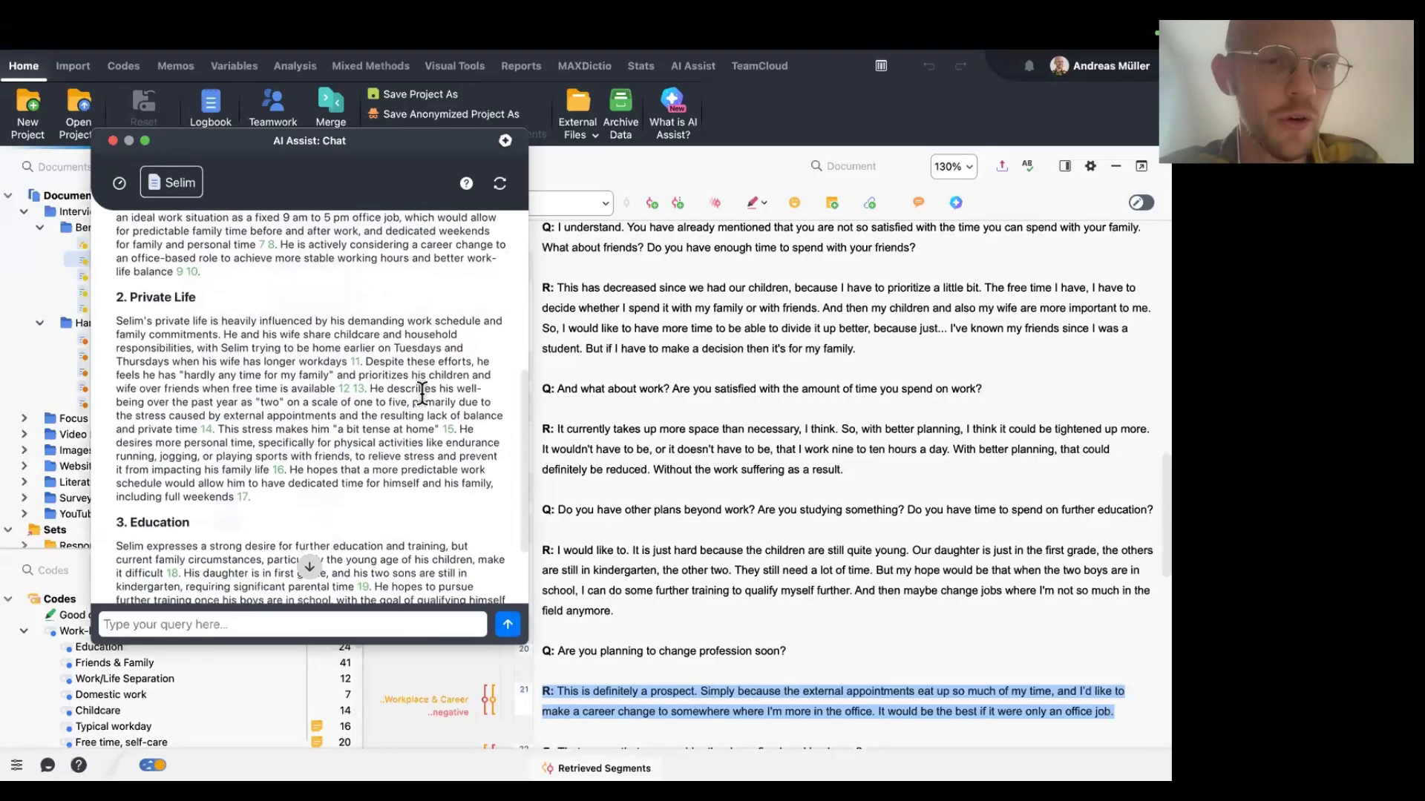
pyautogui.scroll(12, 422, 393)
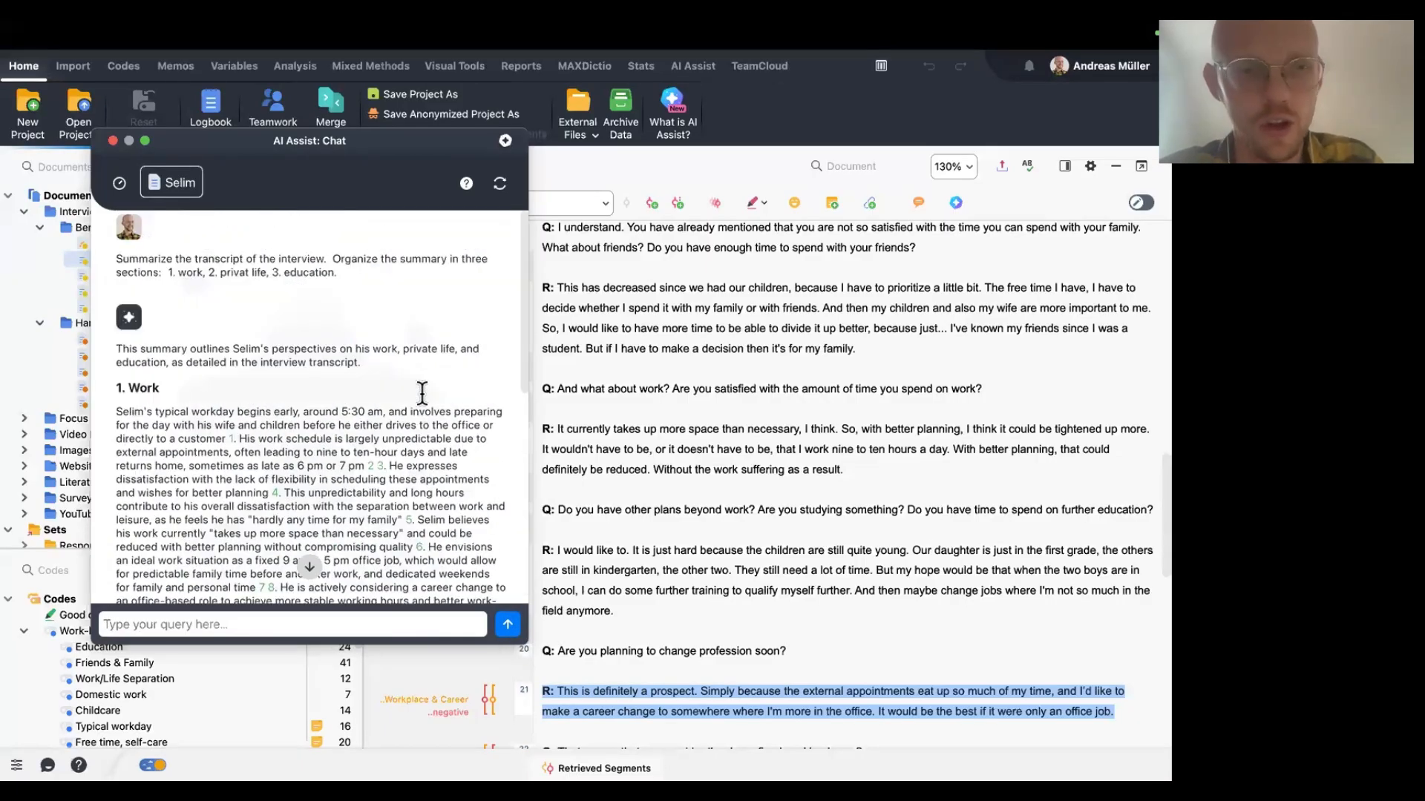
# Read through the three-section summary of the Selim interview in the chat.
pyautogui.scroll(-2, 297, 334)
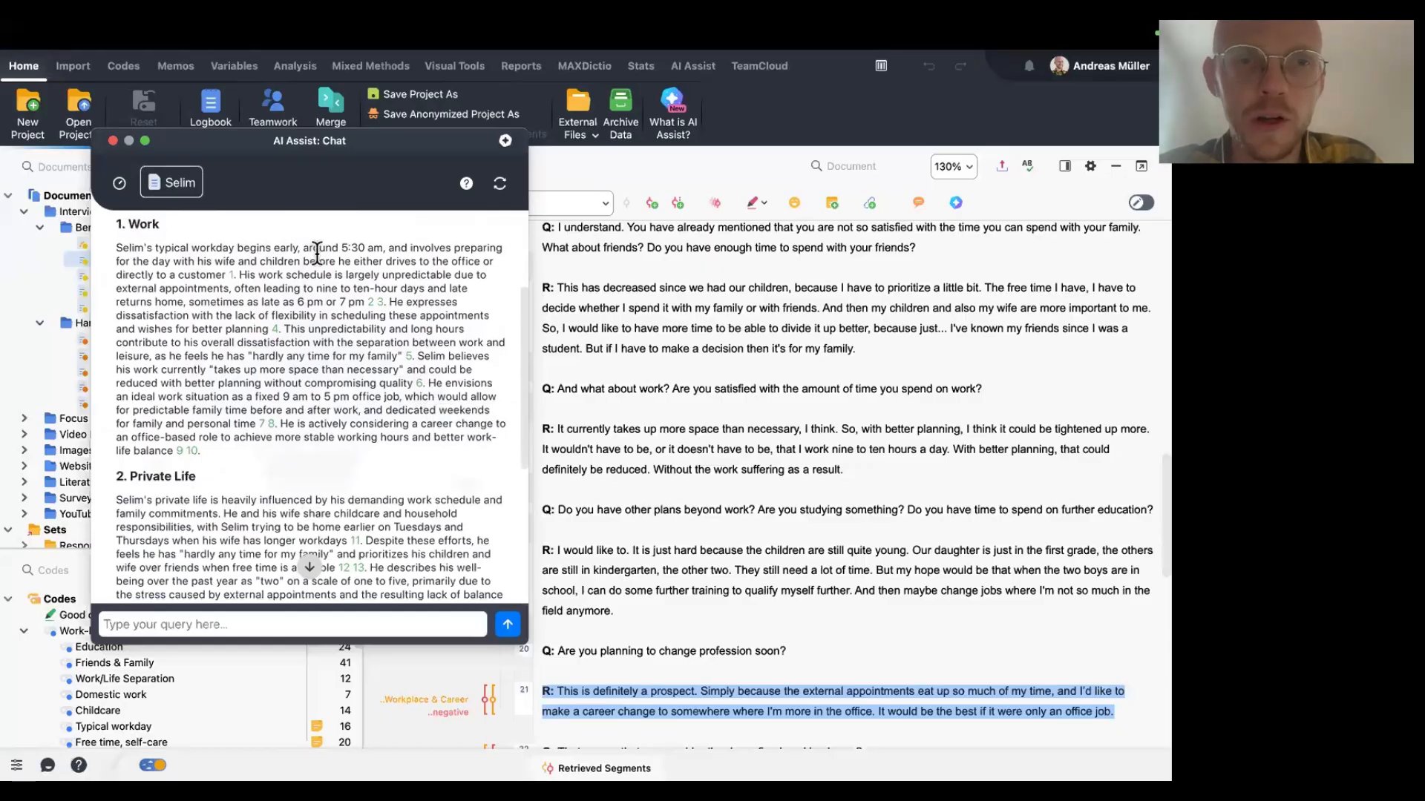
pyautogui.scroll(-3, 325, 377)
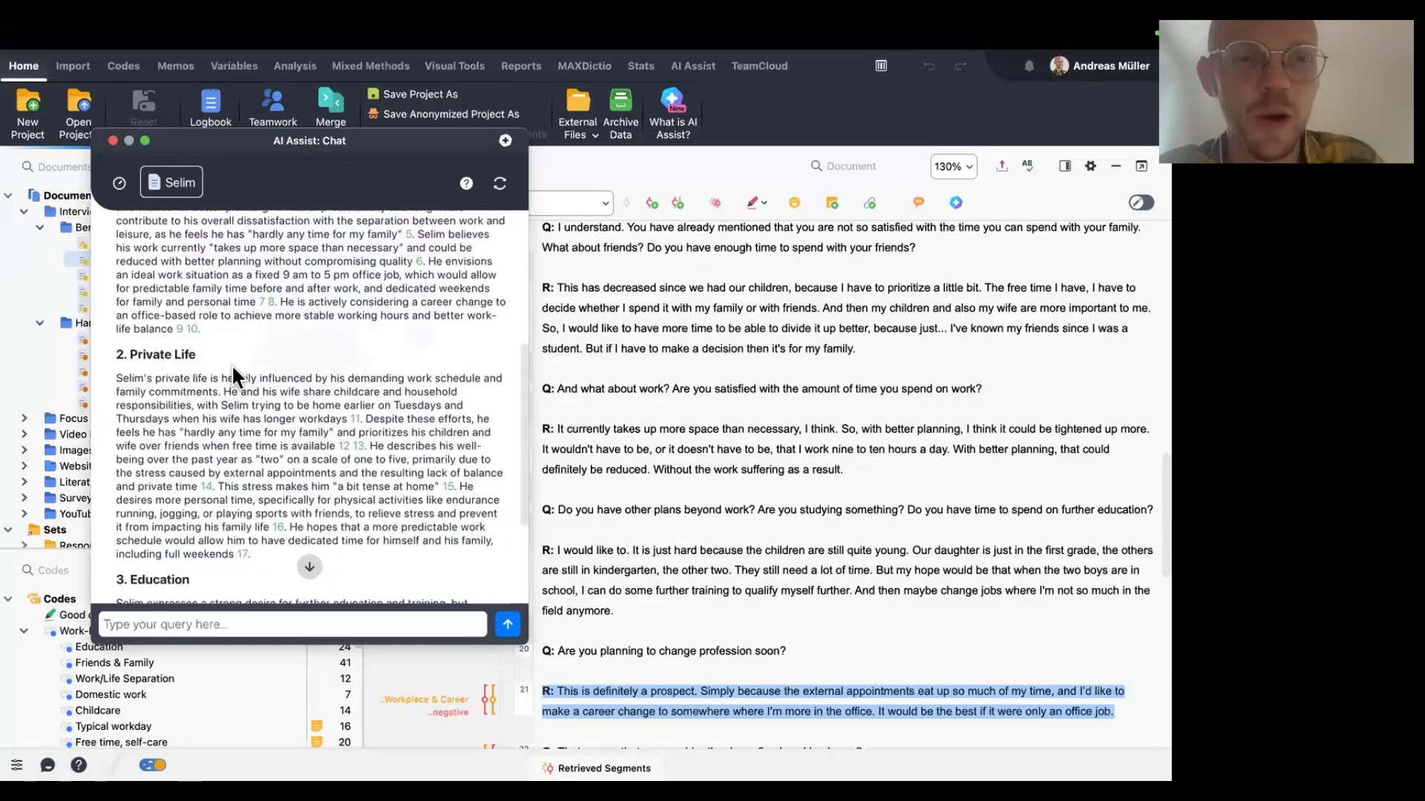
pyautogui.scroll(-4, 239, 479)
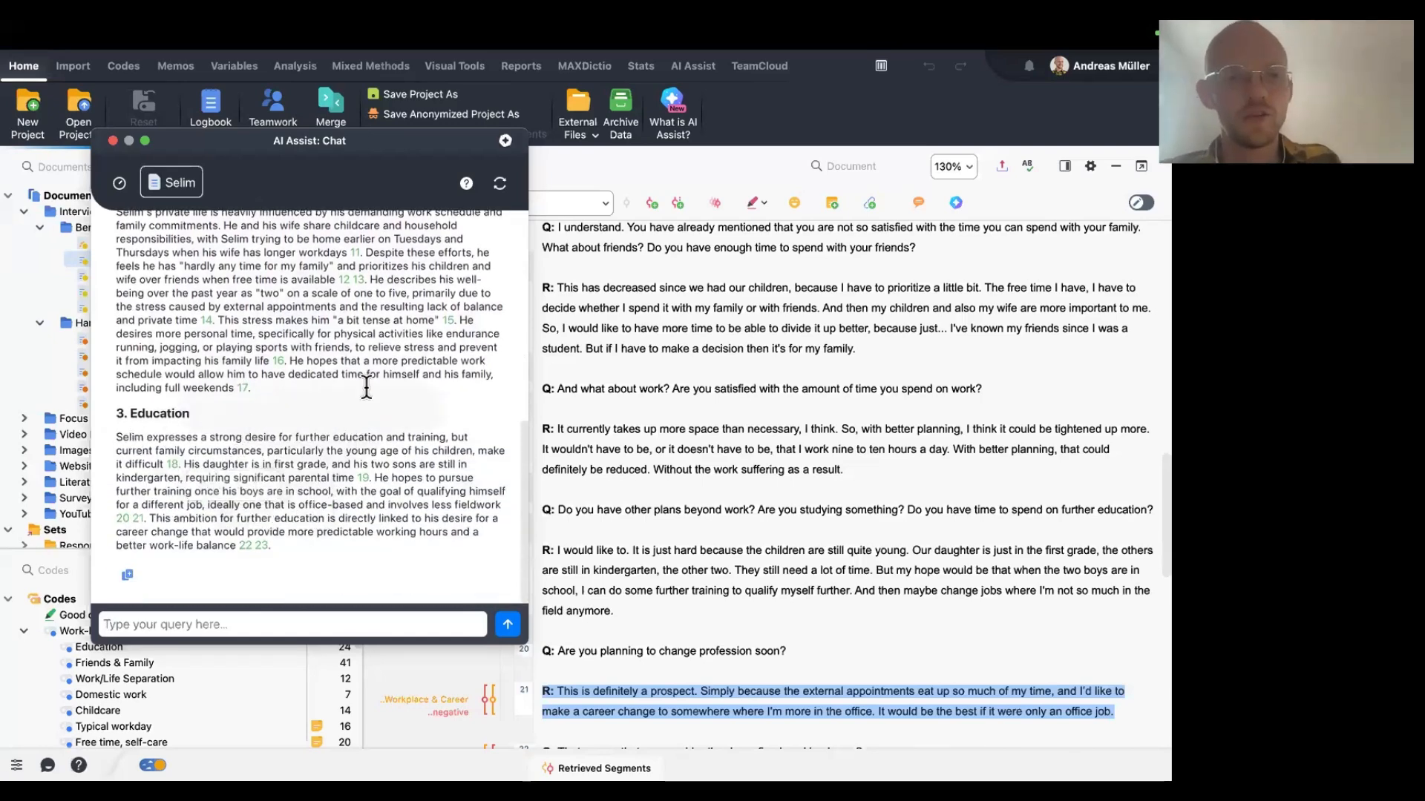
pyautogui.scroll(10, 367, 386)
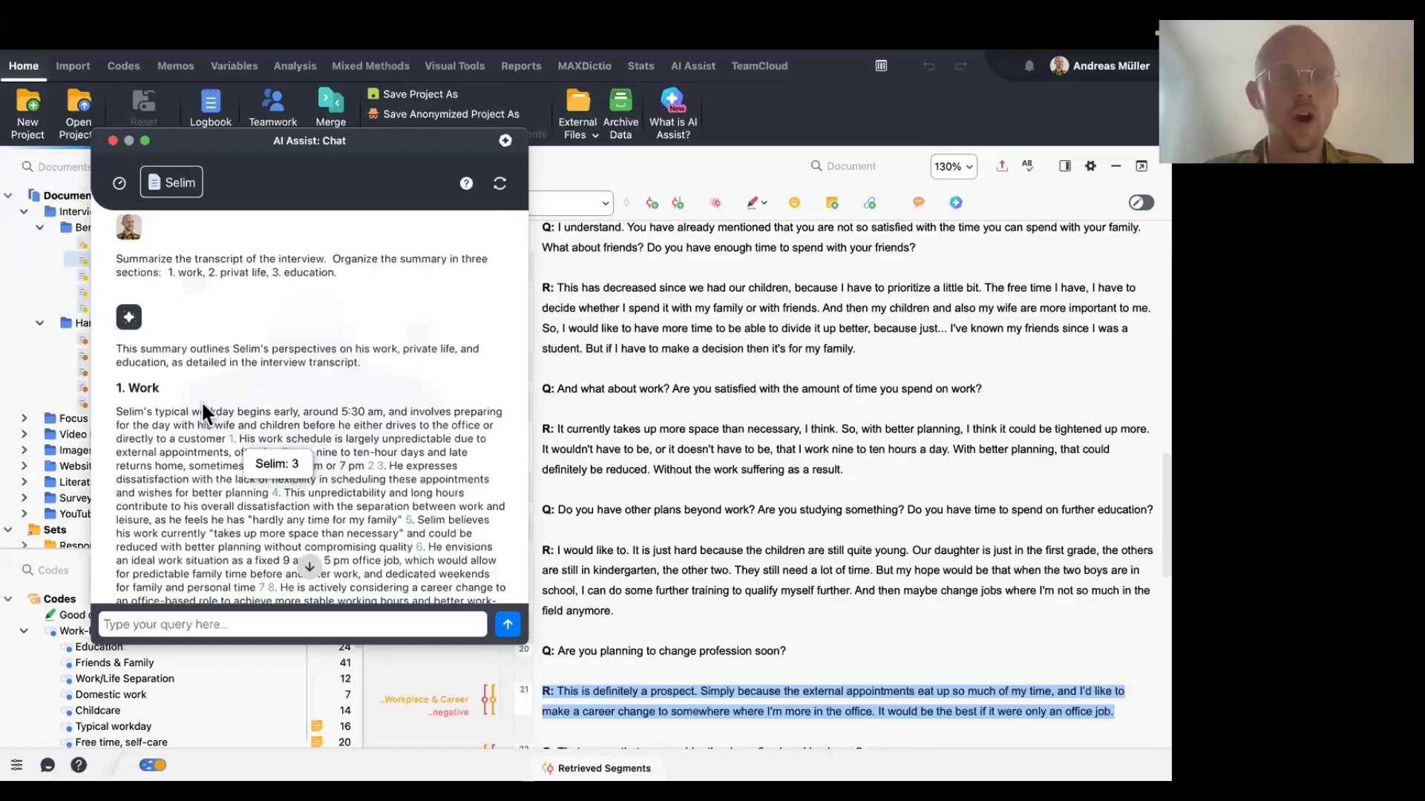
pyautogui.scroll(-3, 202, 402)
pyautogui.scroll(-7, 202, 400)
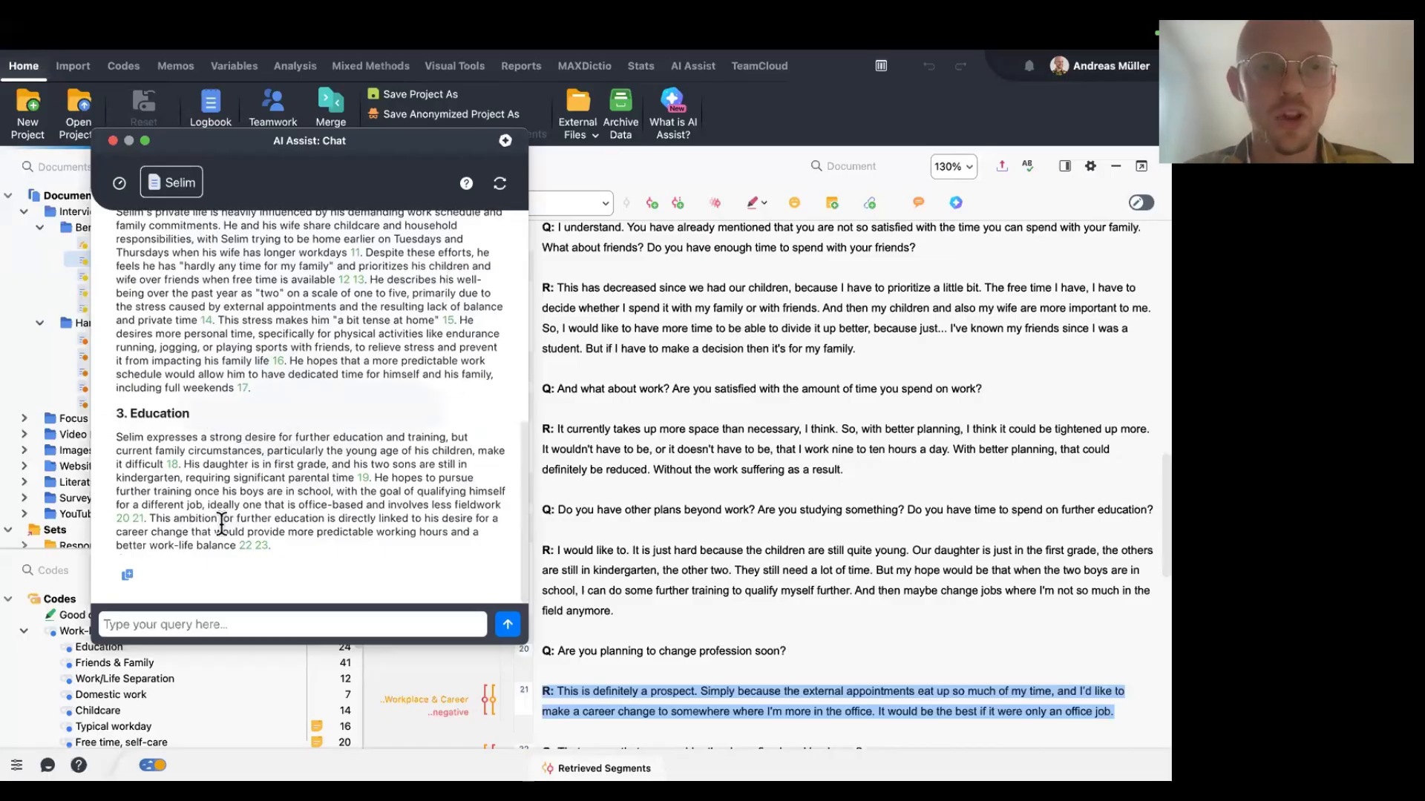
pyautogui.scroll(2, 221, 524)
pyautogui.scroll(3, 221, 523)
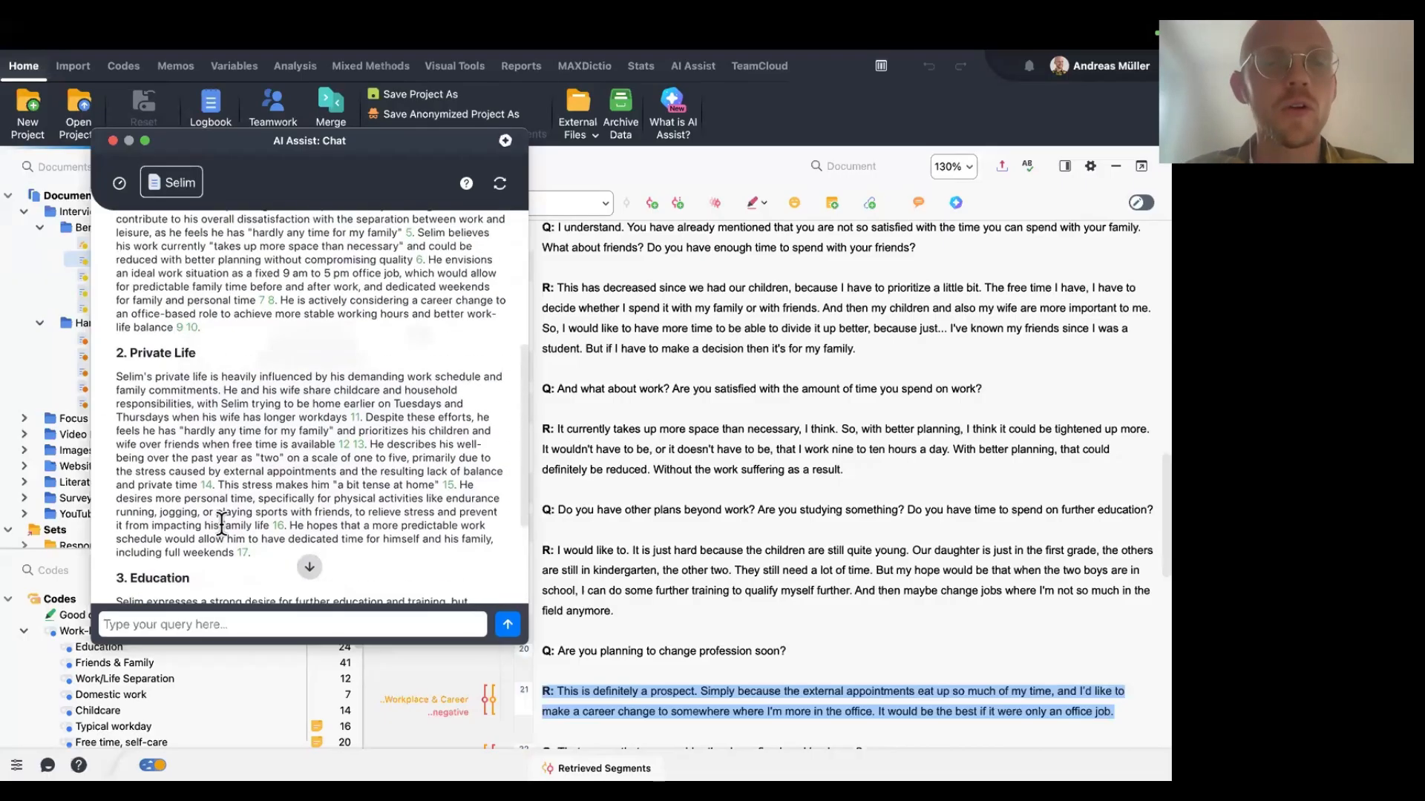
pyautogui.scroll(6, 221, 524)
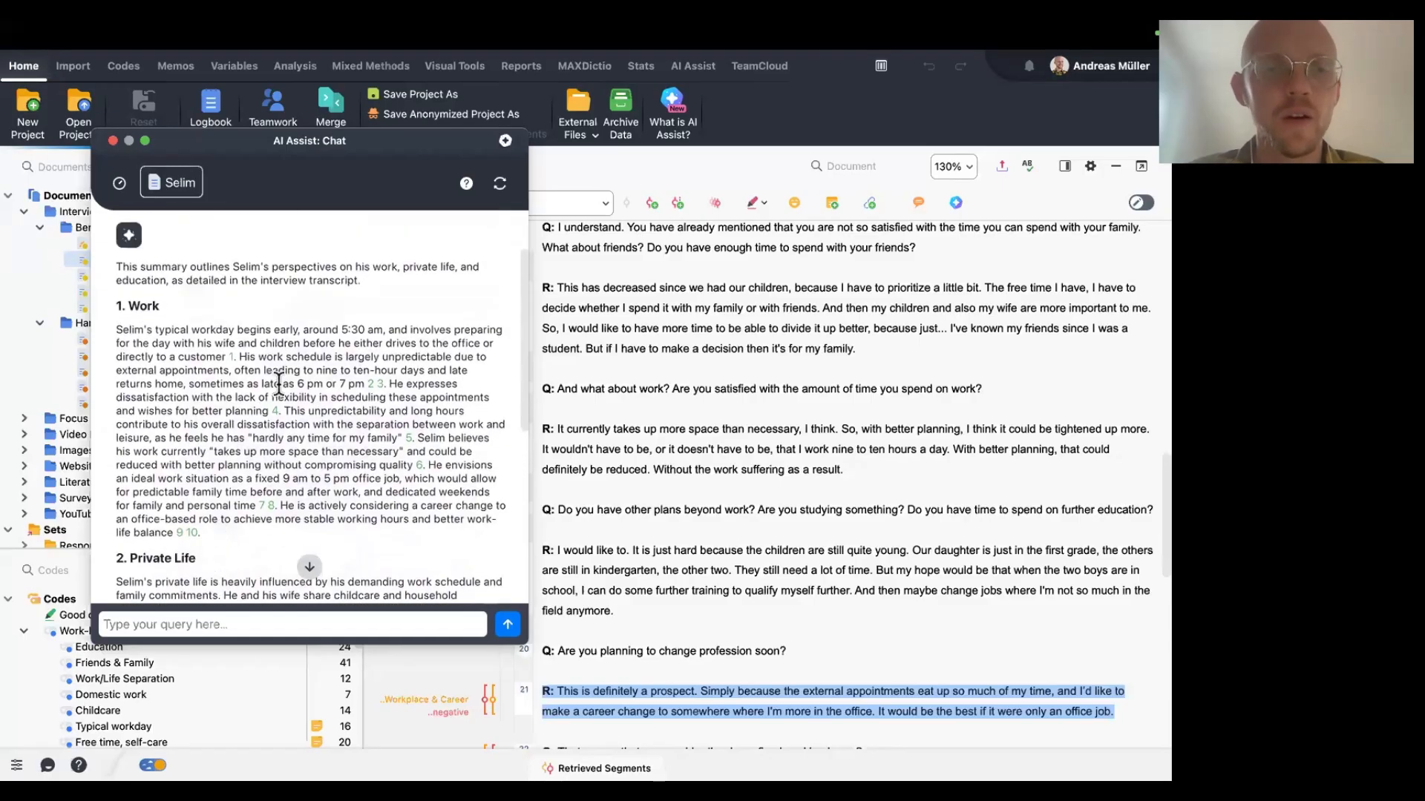
# Follow the summary's source references to their paragraphs in the Selim transcript, then close the AI Assist chat.
pyautogui.click(411, 437)
pyautogui.click(420, 464)
pyautogui.scroll(-5, 314, 504)
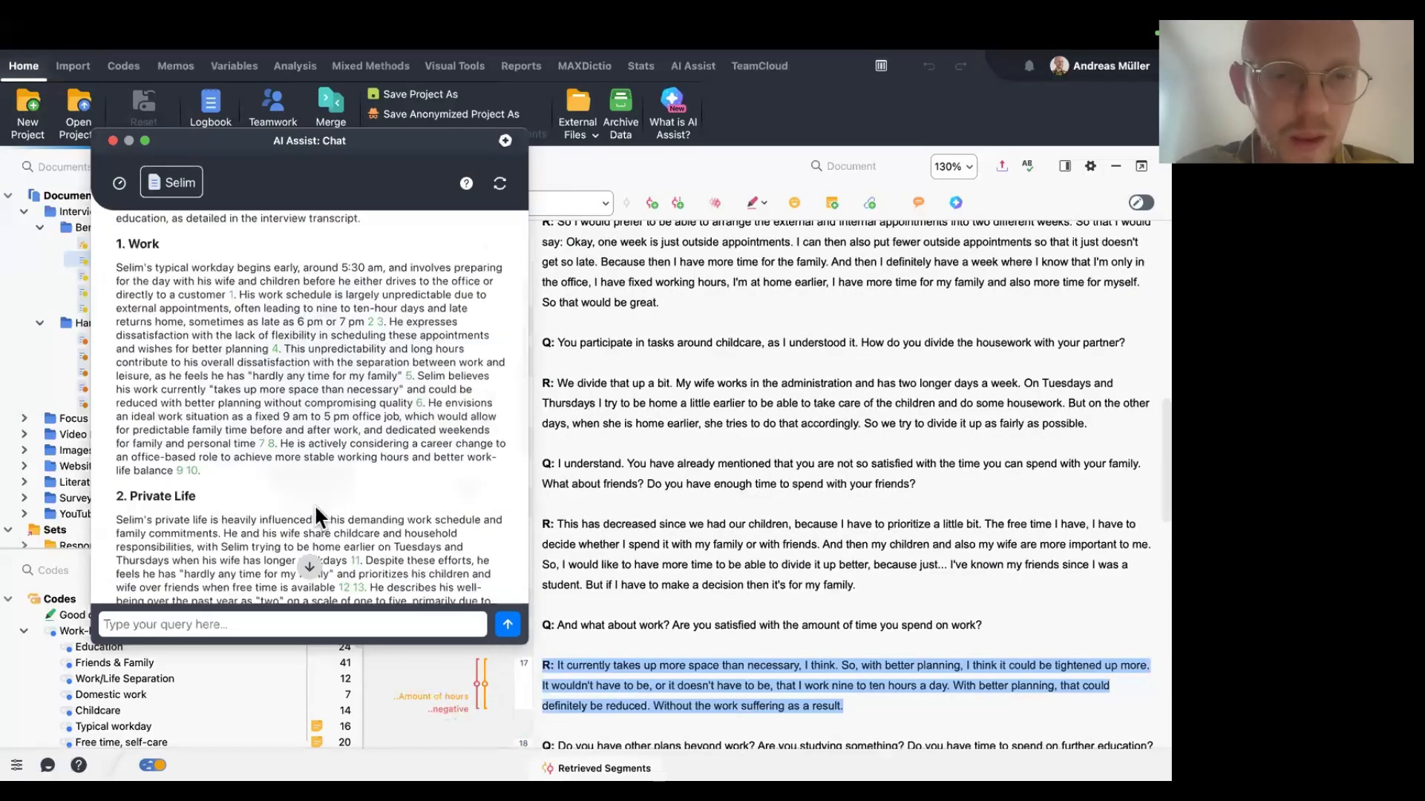
pyautogui.scroll(-2, 314, 504)
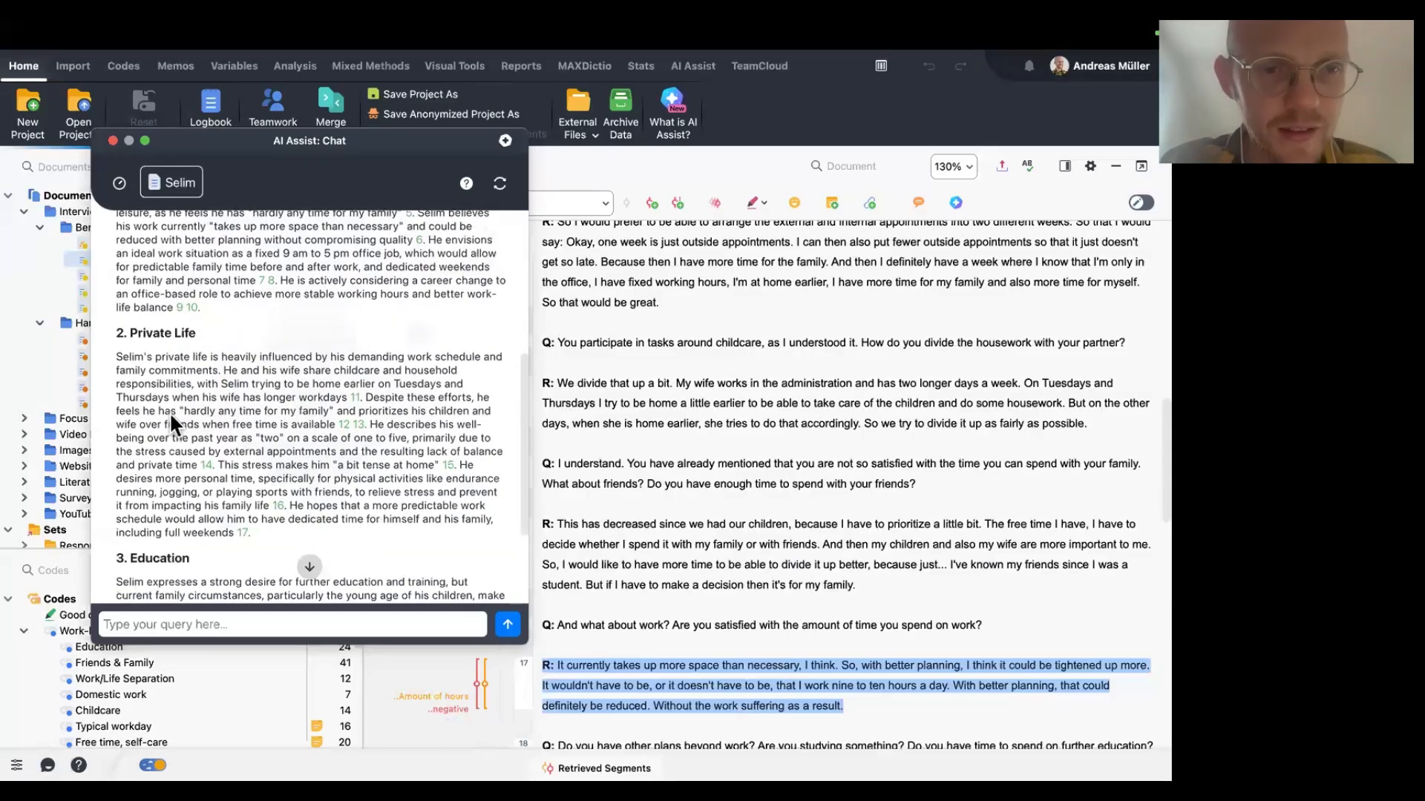
pyautogui.click(344, 427)
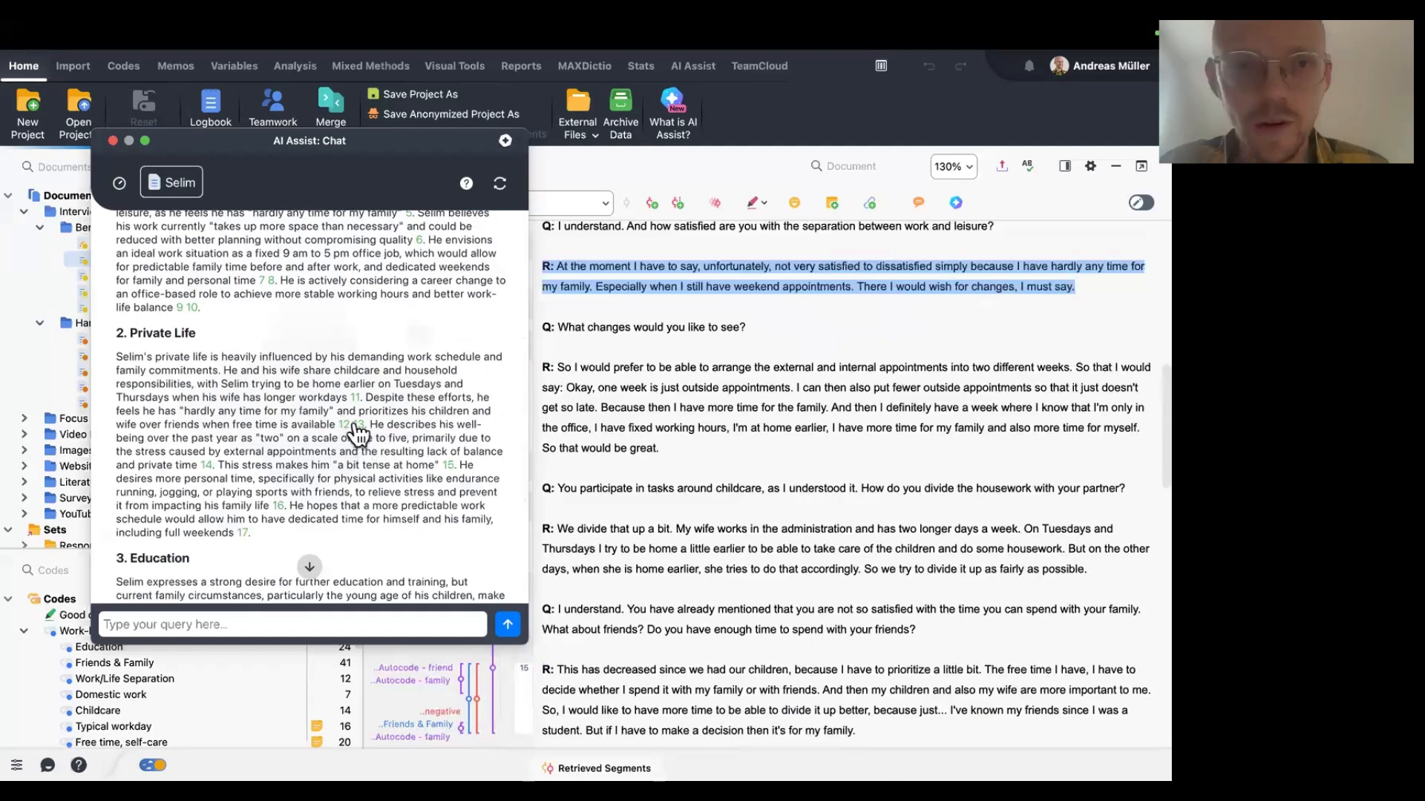
pyautogui.click(360, 426)
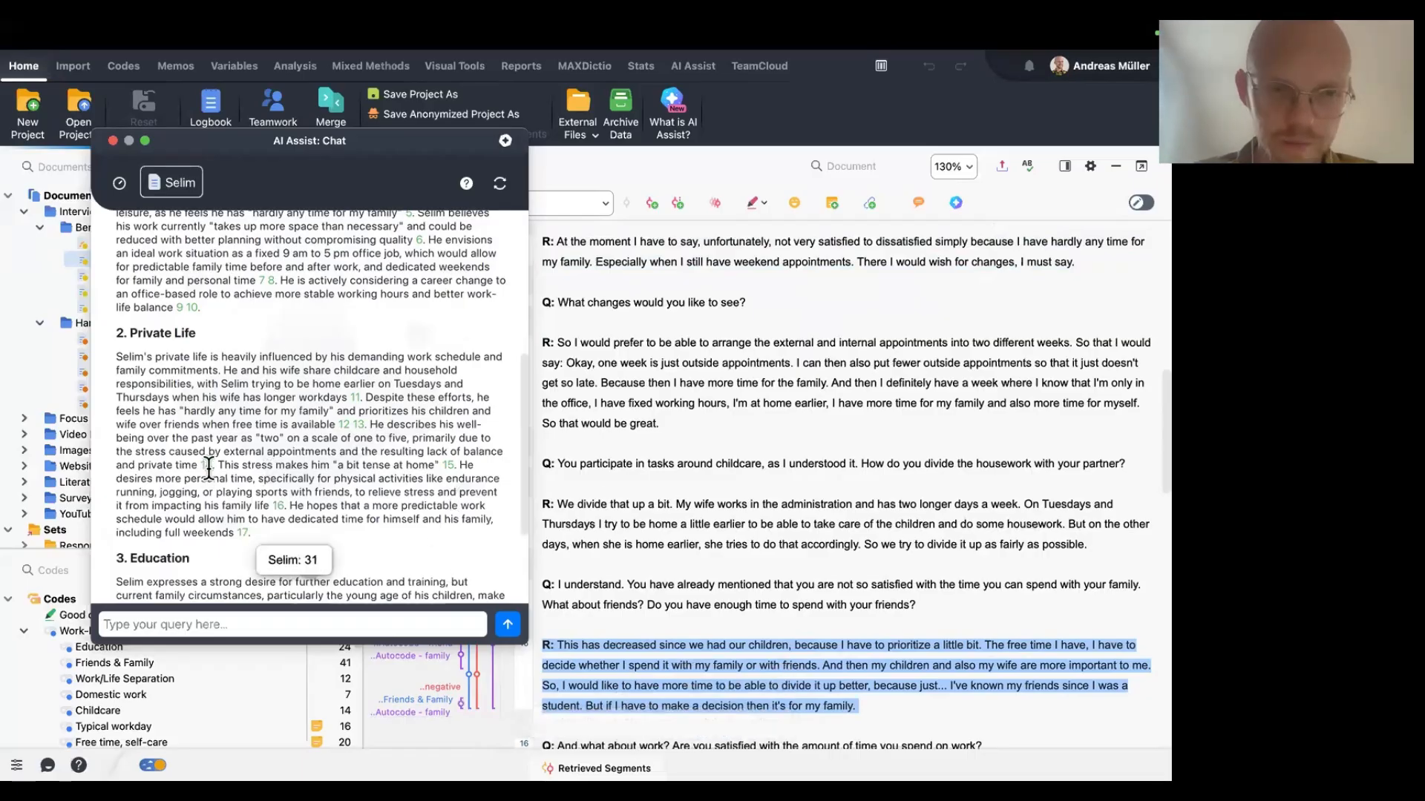
pyautogui.scroll(5, 257, 416)
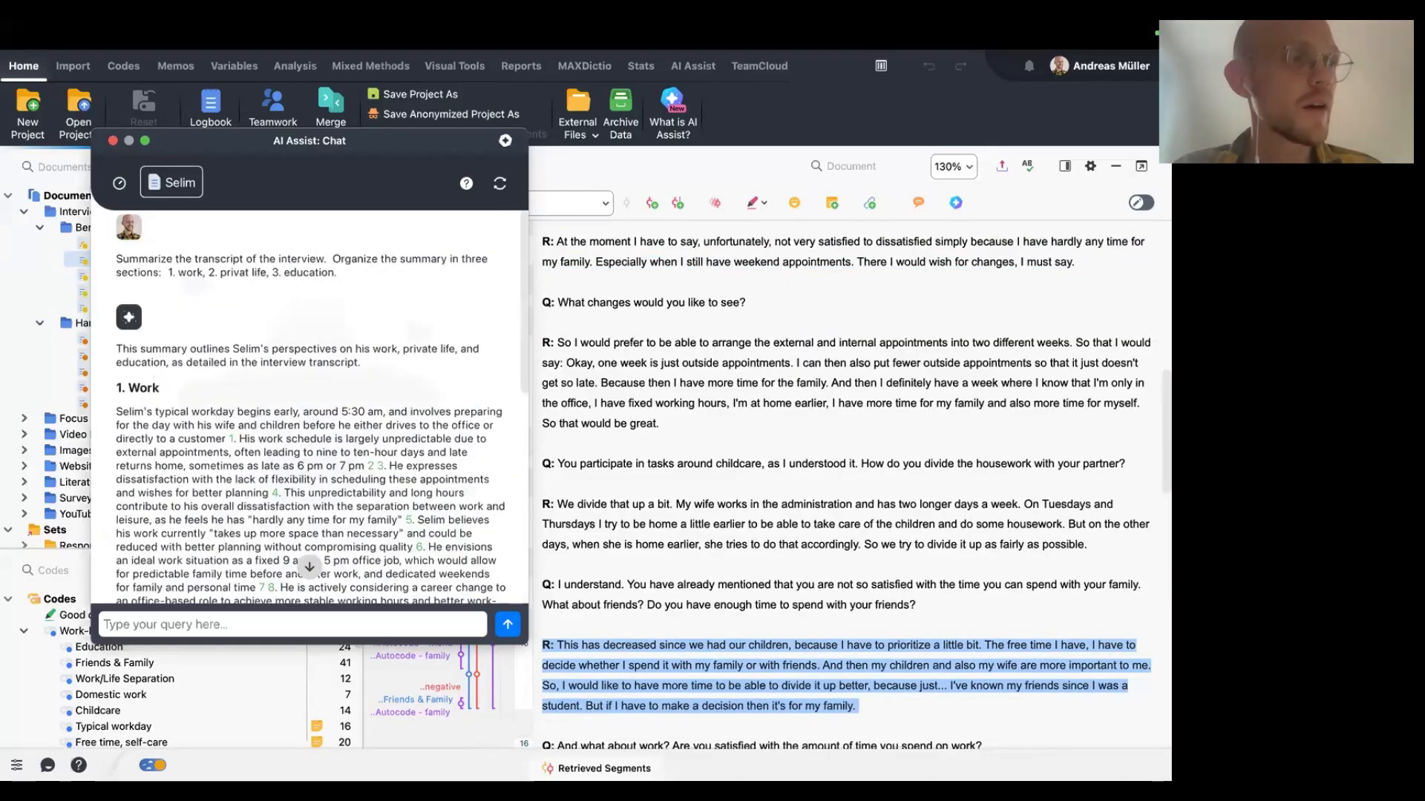
pyautogui.click(113, 140)
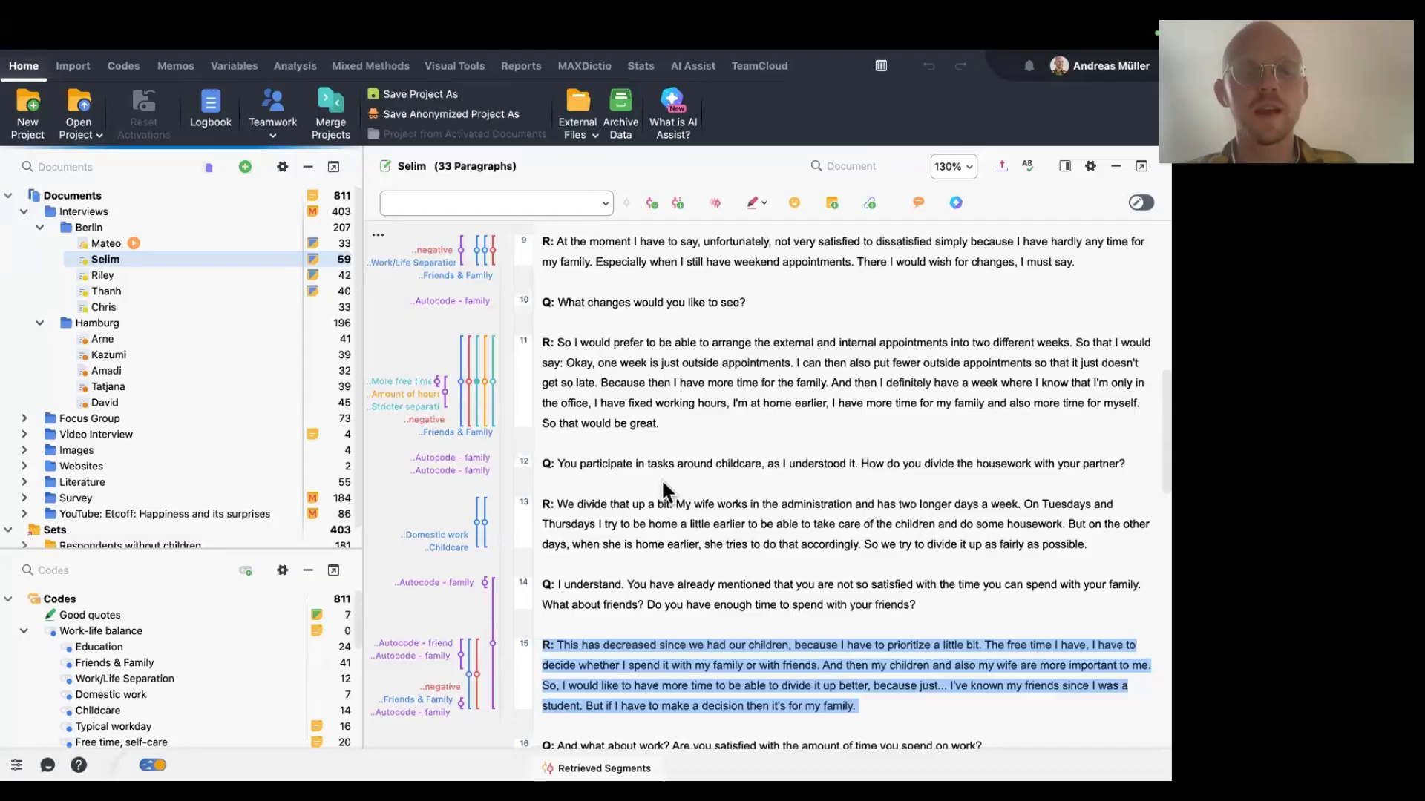
# Start an AI Assist chat with the coded segments of the Education code and move its window aside.
pyautogui.click(126, 645)
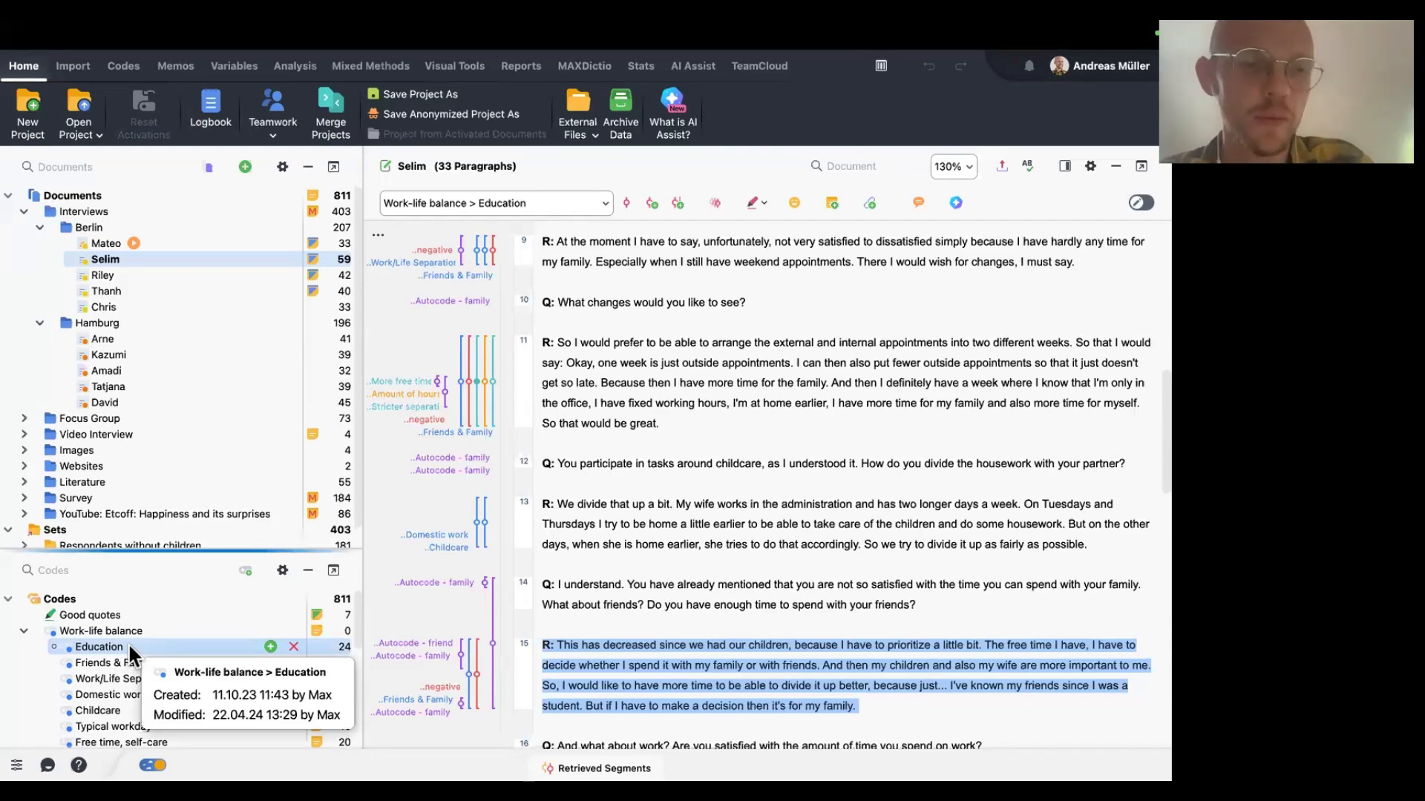
pyautogui.rightClick(127, 643)
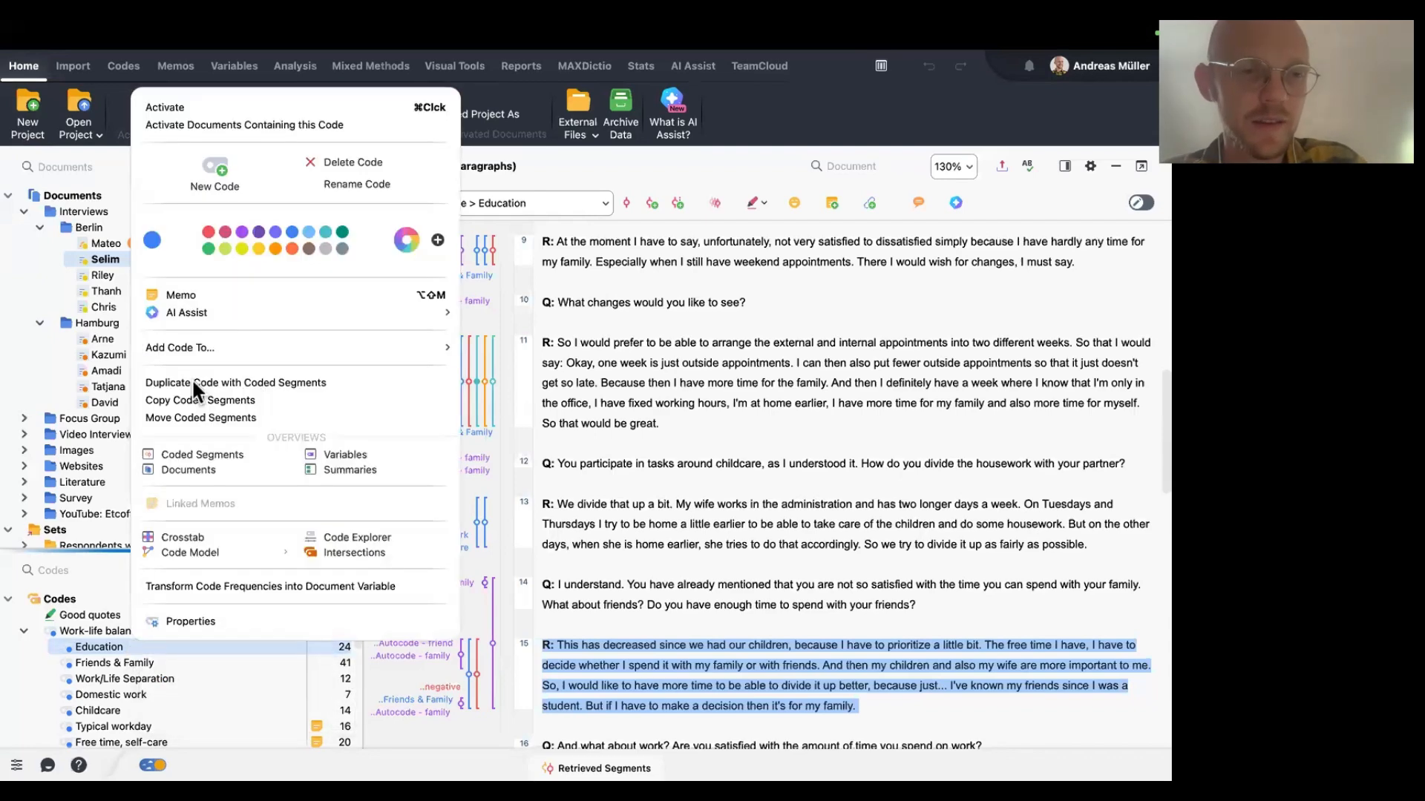
pyautogui.moveTo(293, 312)
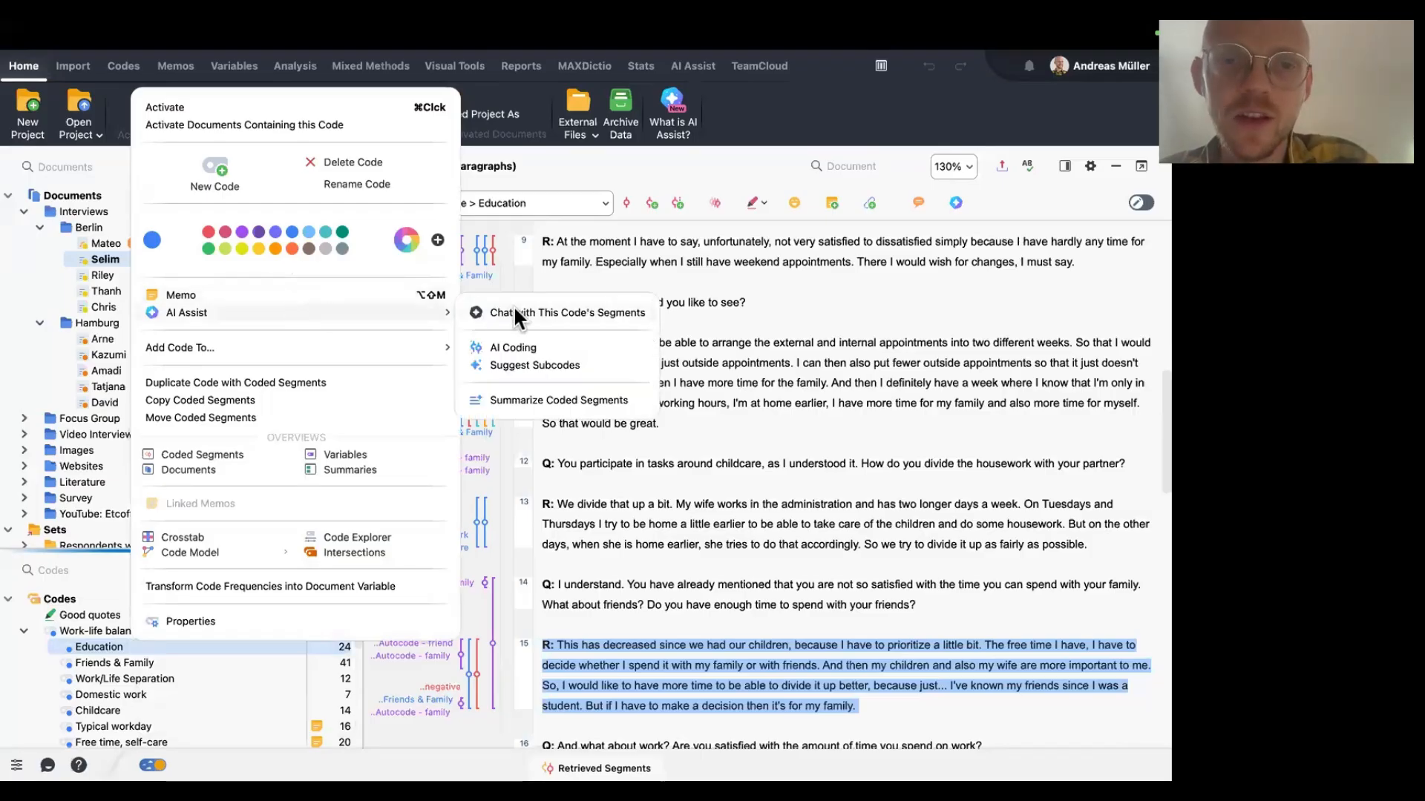
pyautogui.click(606, 312)
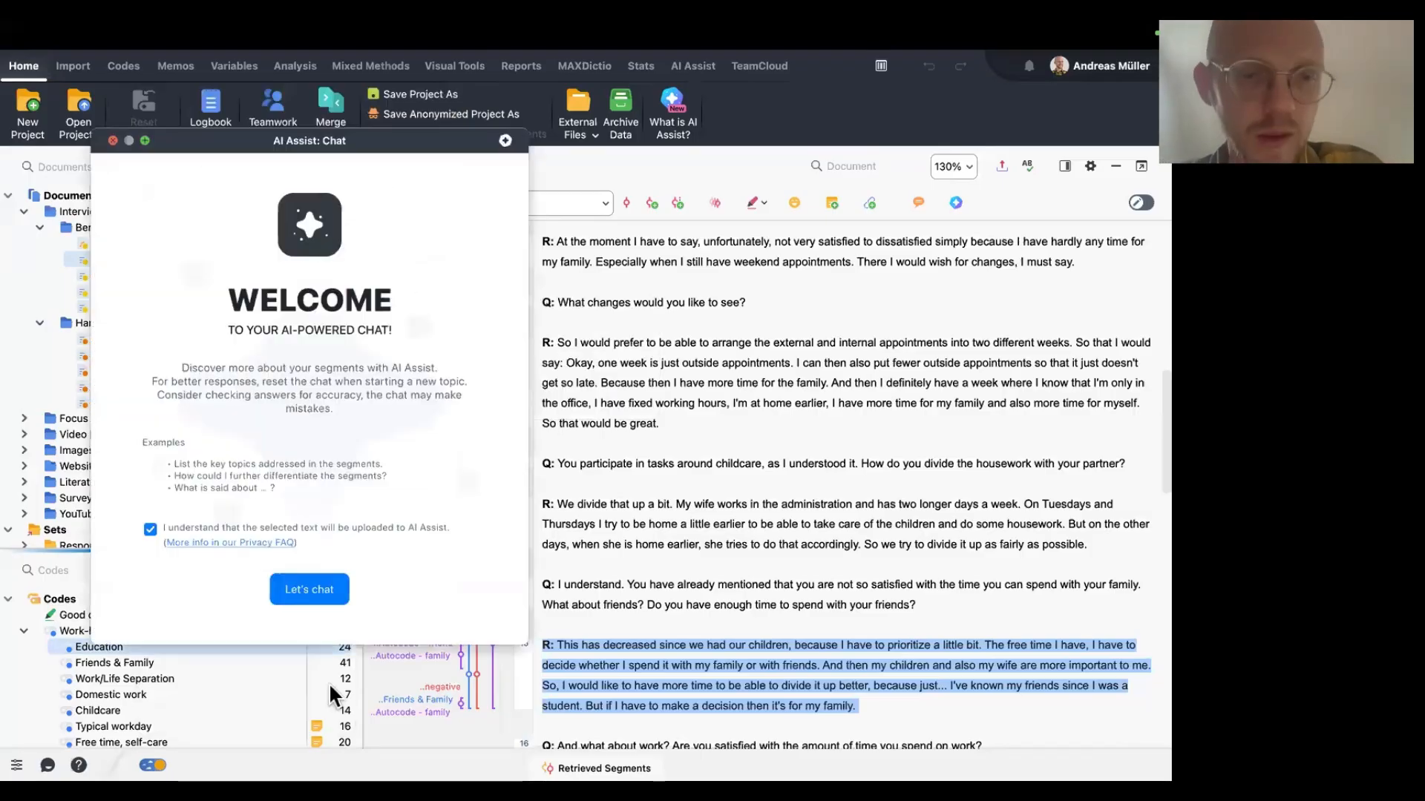
pyautogui.click(314, 596)
pyautogui.moveTo(302, 141); pyautogui.dragTo(738, 136)
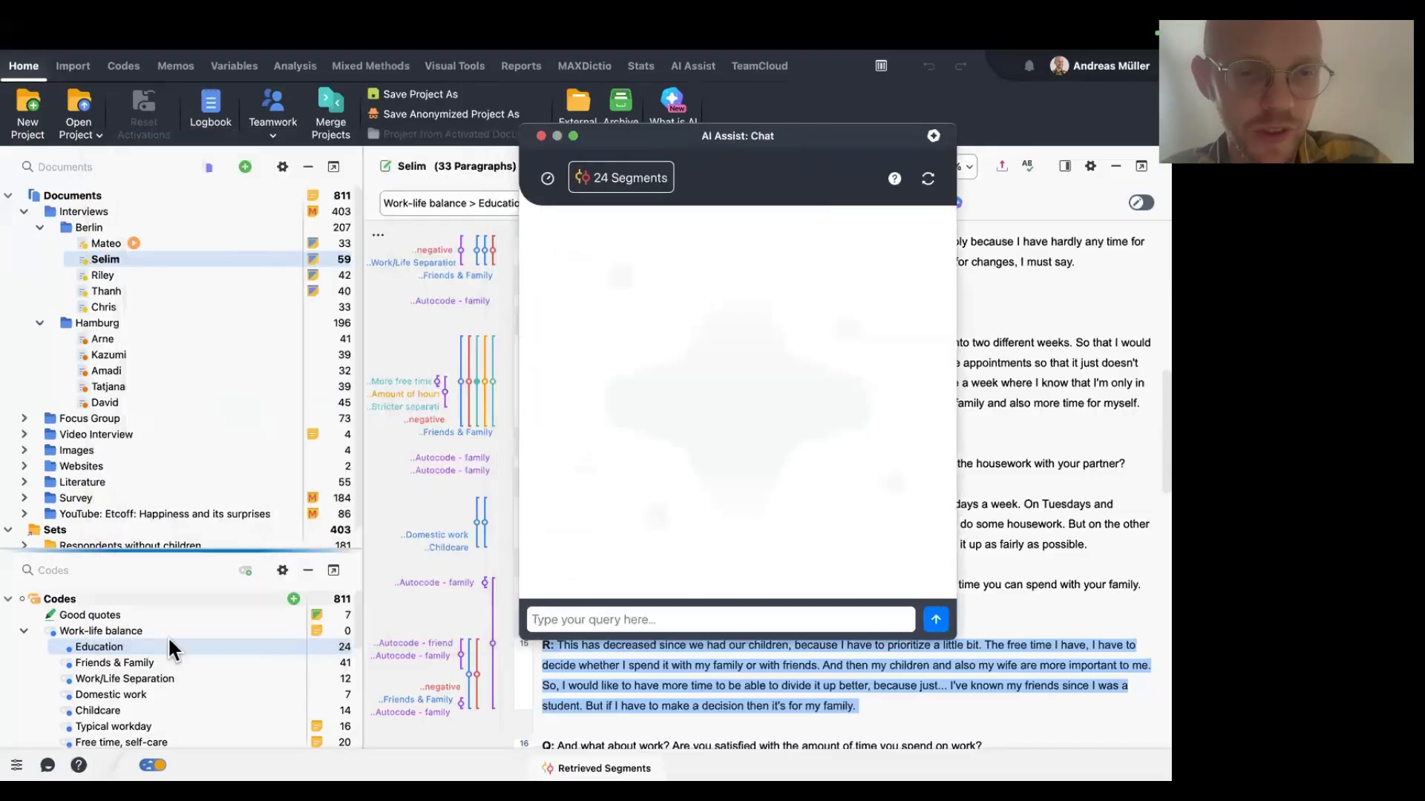
# Open the Education code's coded segments overview and browse through its segments.
pyautogui.doubleClick(163, 643)
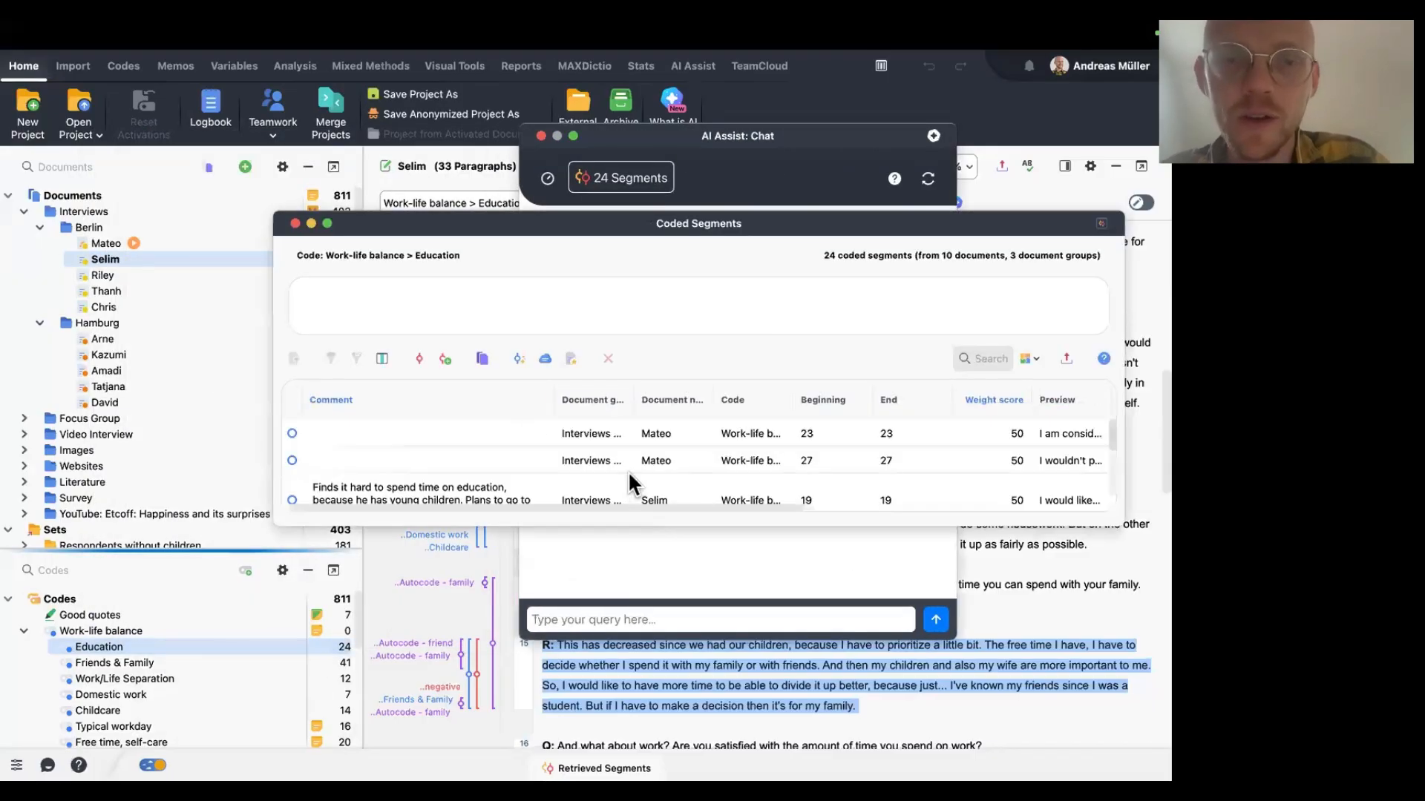
pyautogui.scroll(-5, 628, 470)
pyautogui.click(546, 467)
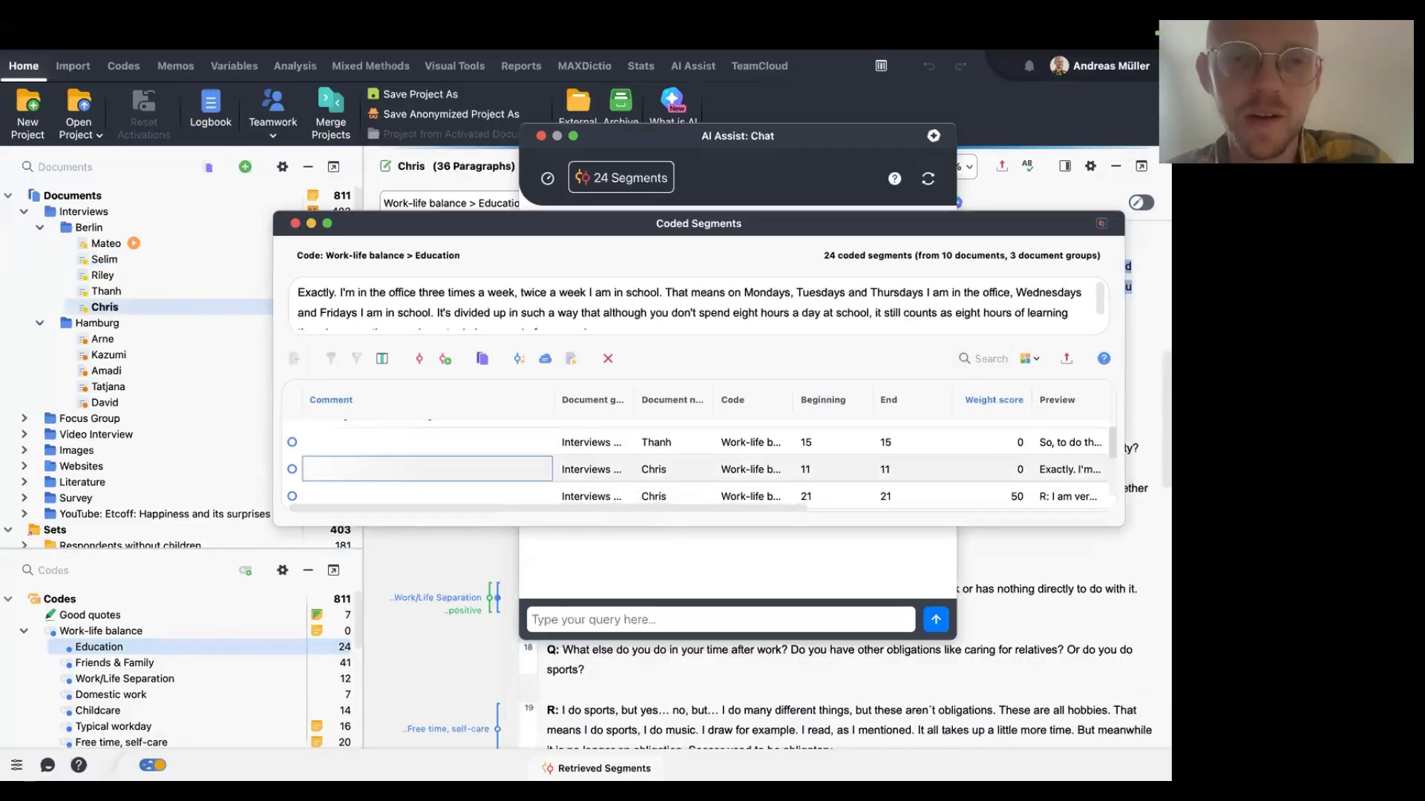
pyautogui.press('Down')
pyautogui.press('Down')
pyautogui.press('Down')
# Activate all documents and the Education code to retrieve its coded segments.
pyautogui.click(209, 168)
pyautogui.click(521, 221)
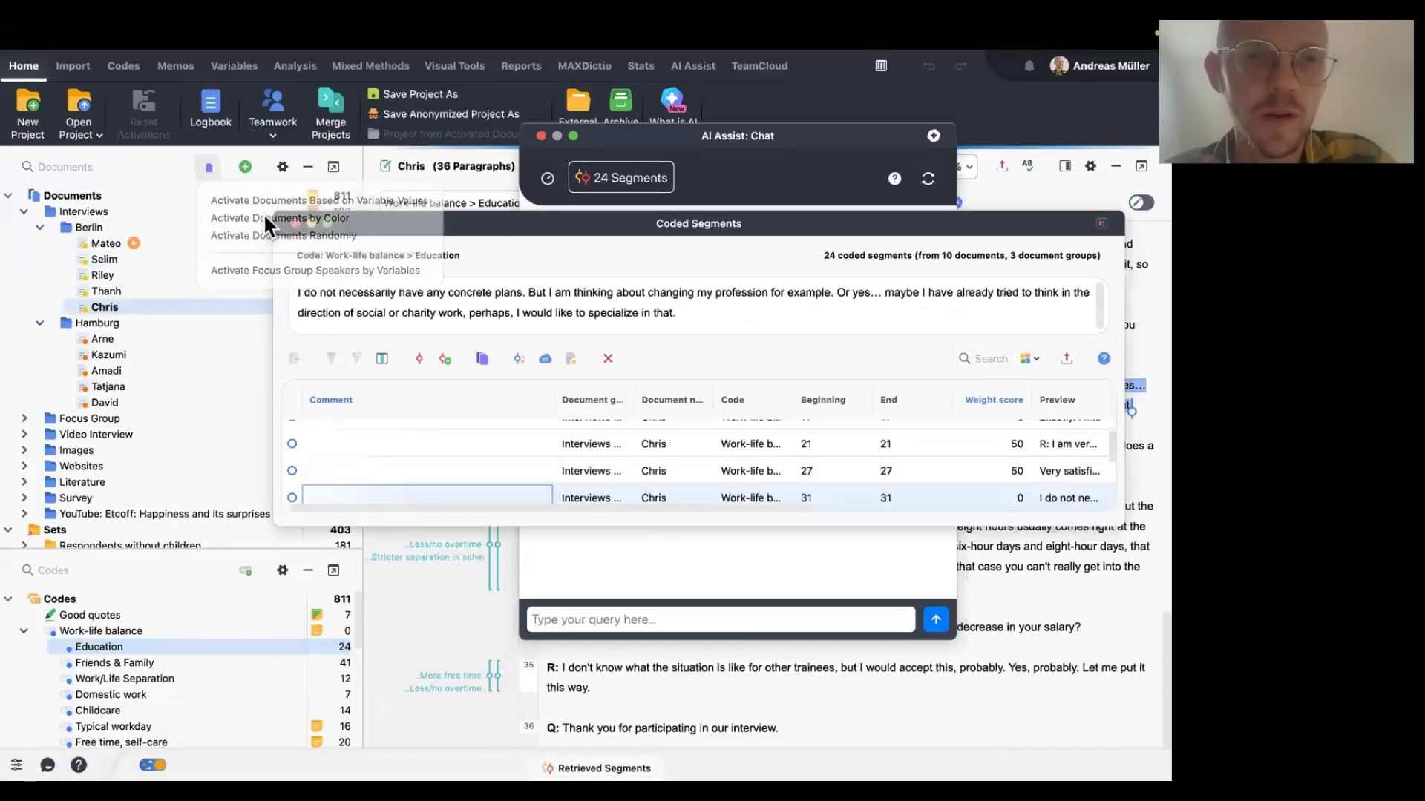
pyautogui.click(296, 222)
pyautogui.click(25, 194)
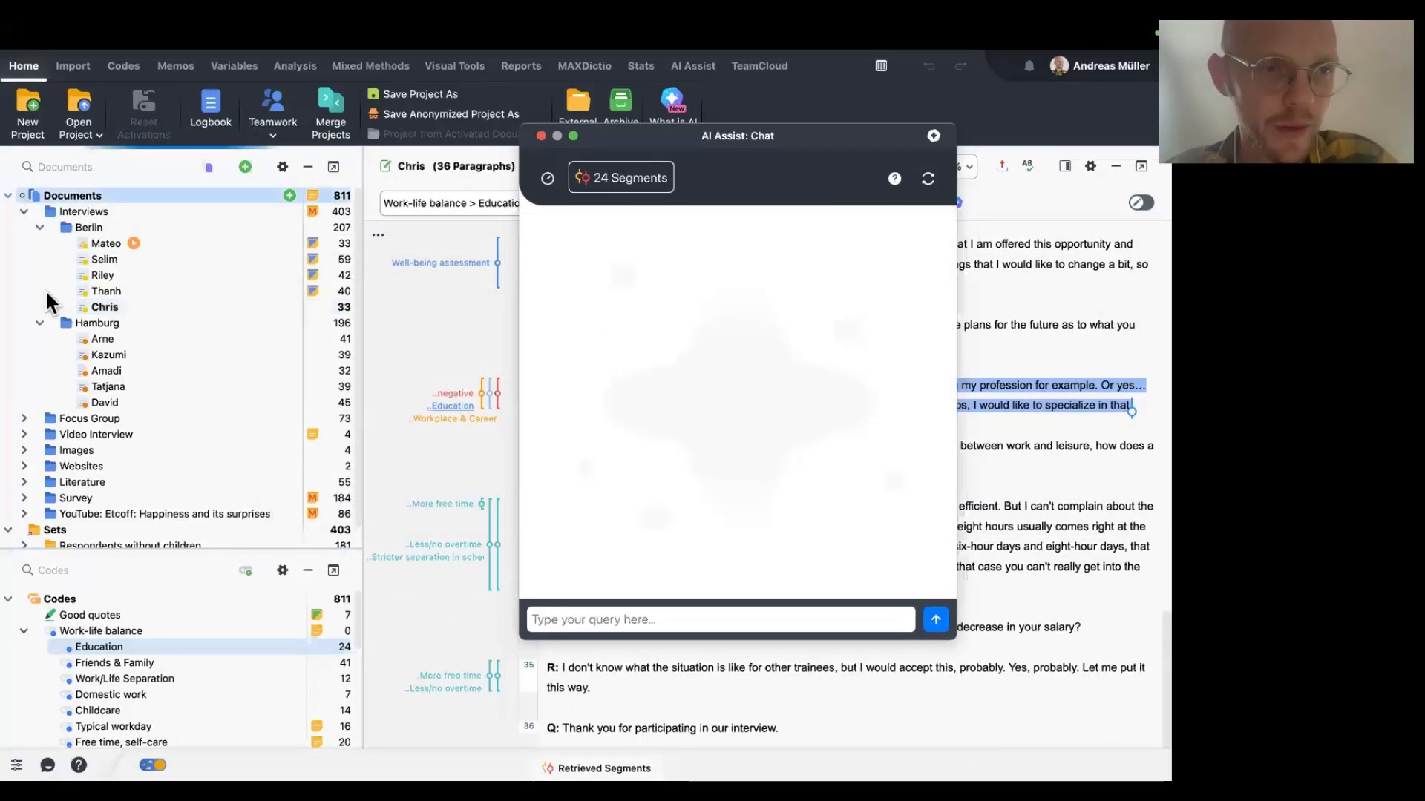
pyautogui.click(61, 645)
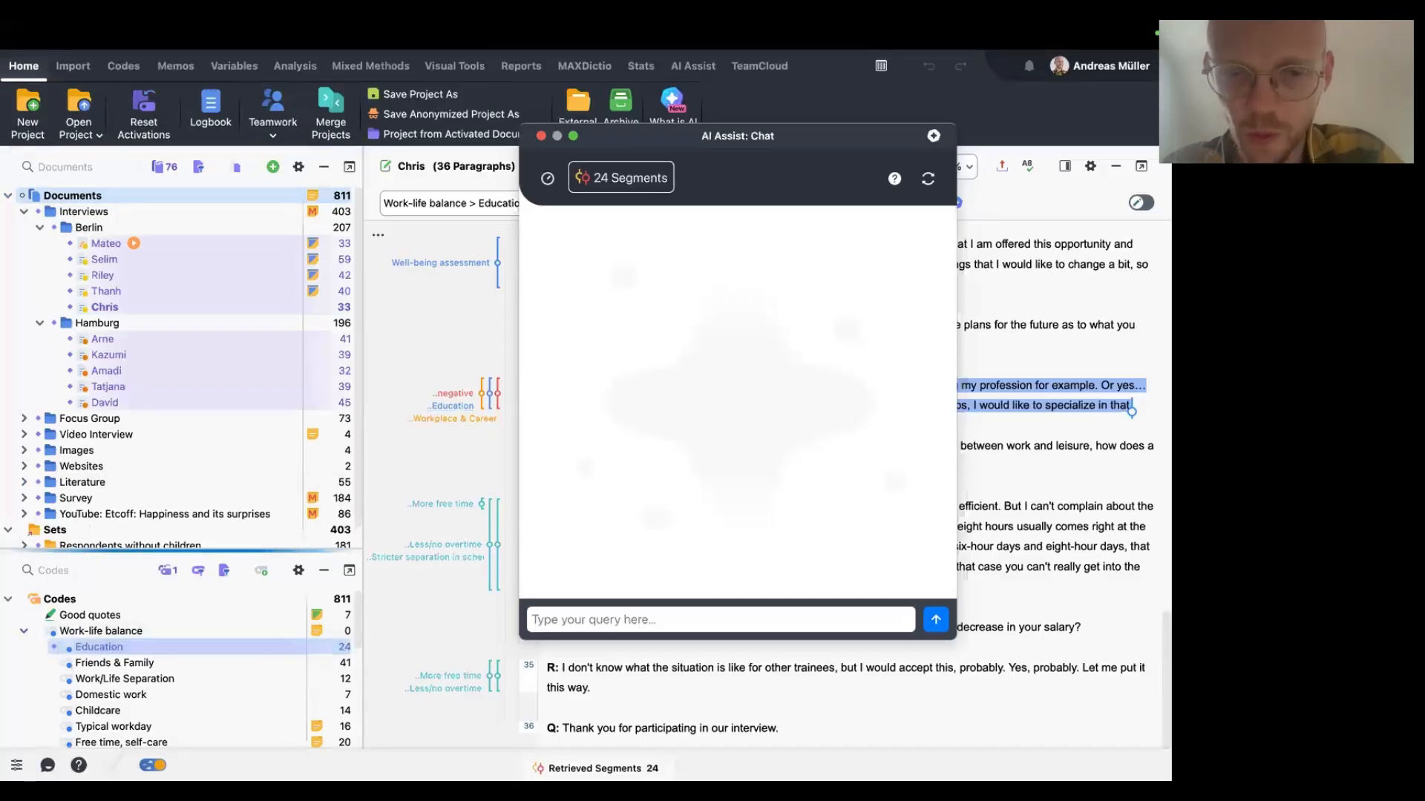
# Move the chat aside and read through the Education code's retrieved segments.
pyautogui.moveTo(740, 156); pyautogui.dragTo(155, 191)
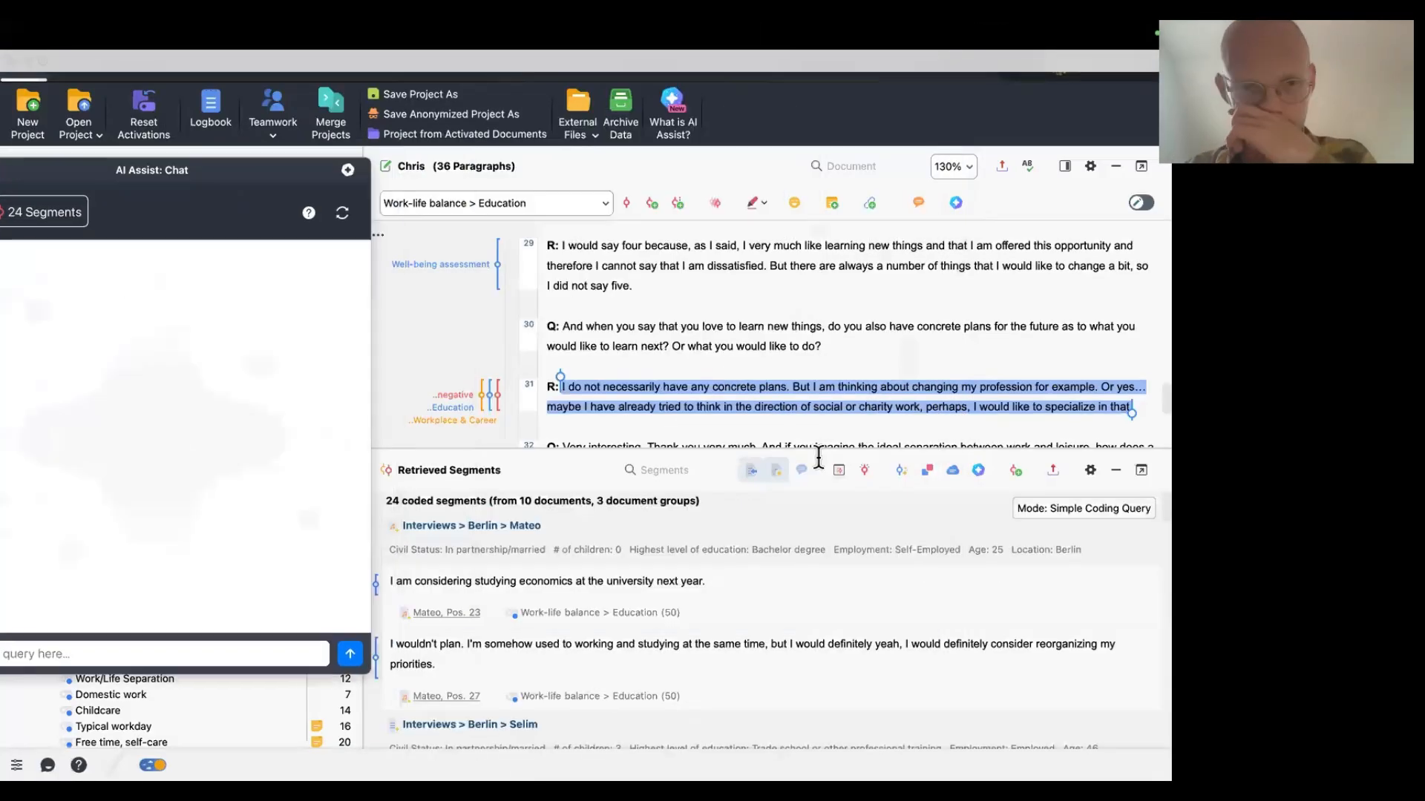
pyautogui.scroll(-10, 871, 662)
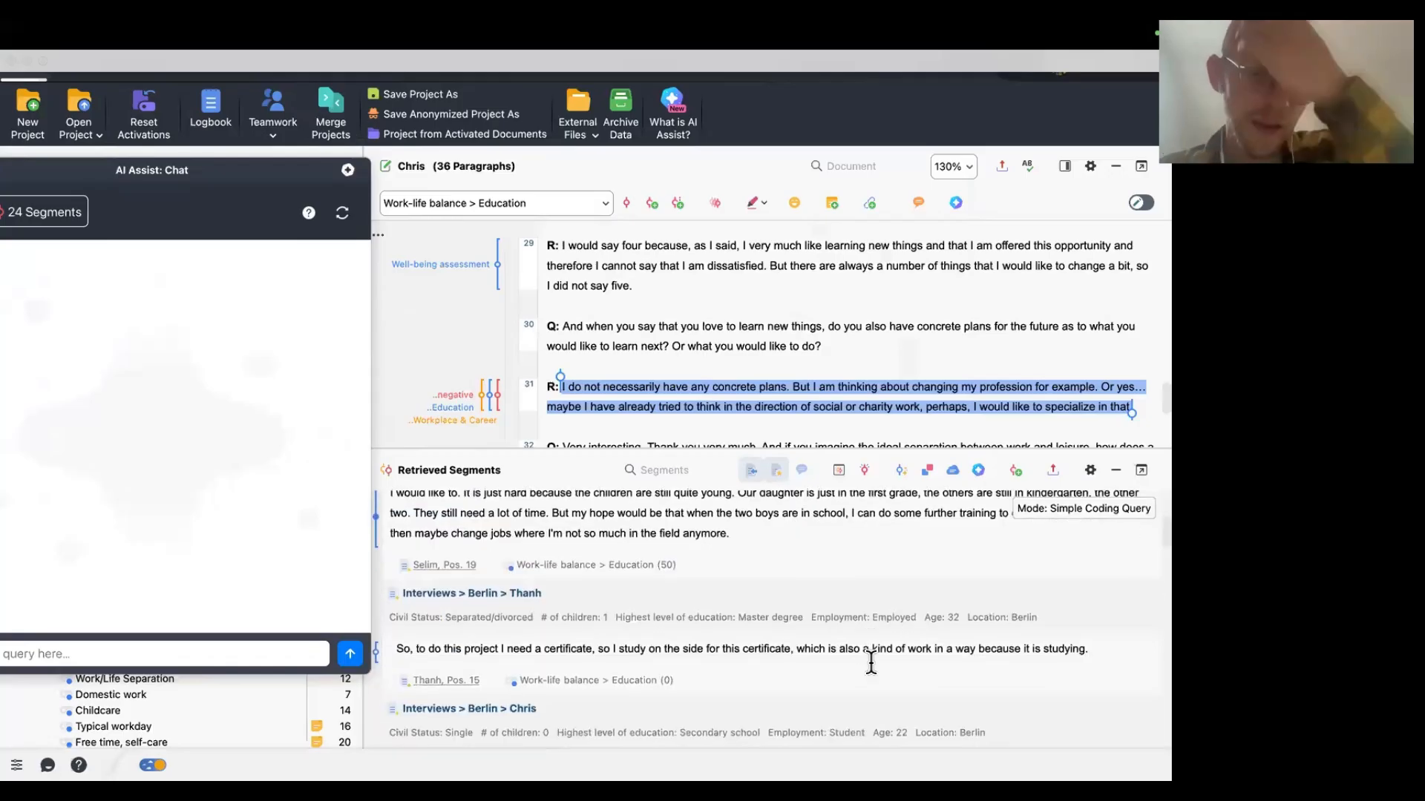
pyautogui.scroll(-6, 632, 593)
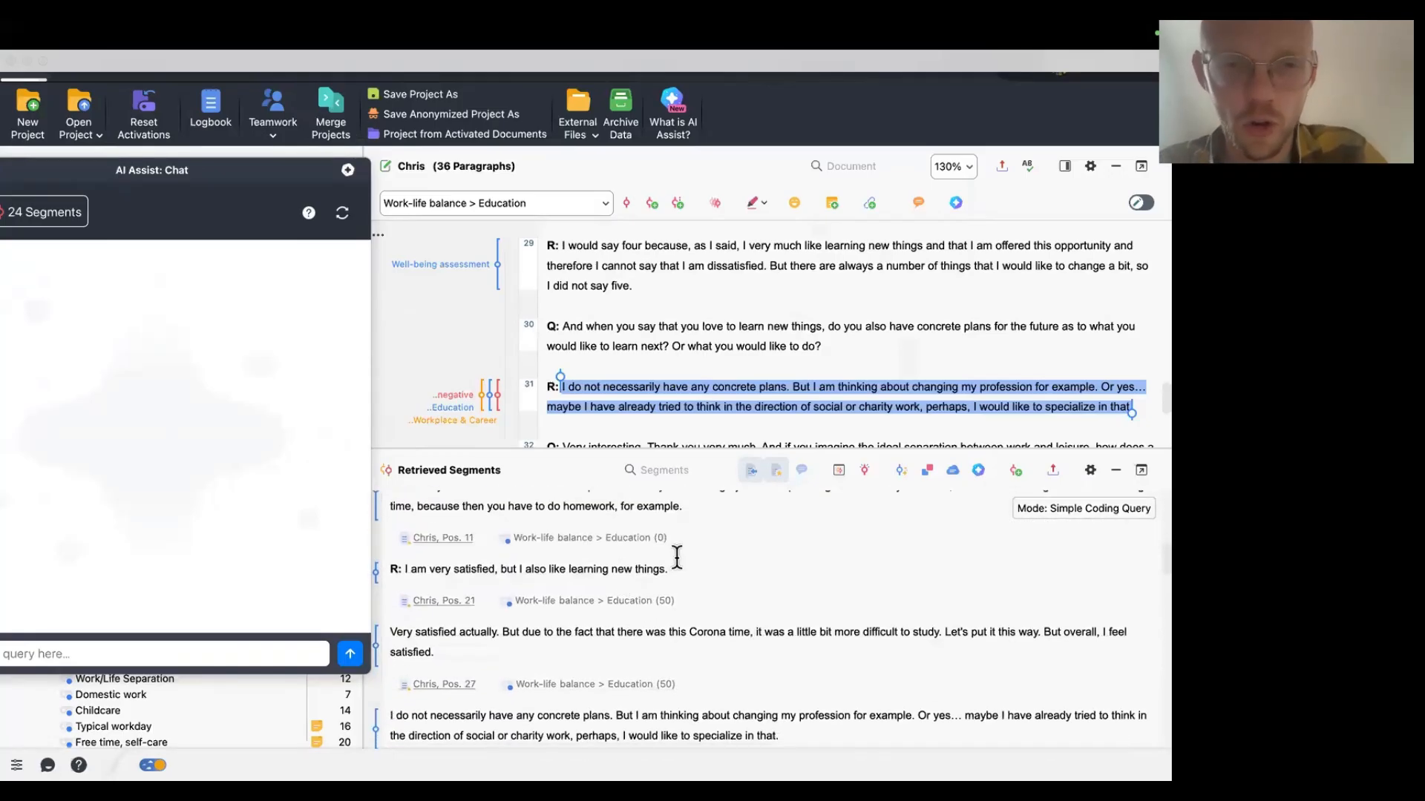
pyautogui.scroll(-1, 677, 555)
pyautogui.click(676, 536)
pyautogui.moveTo(391, 542); pyautogui.dragTo(420, 542)
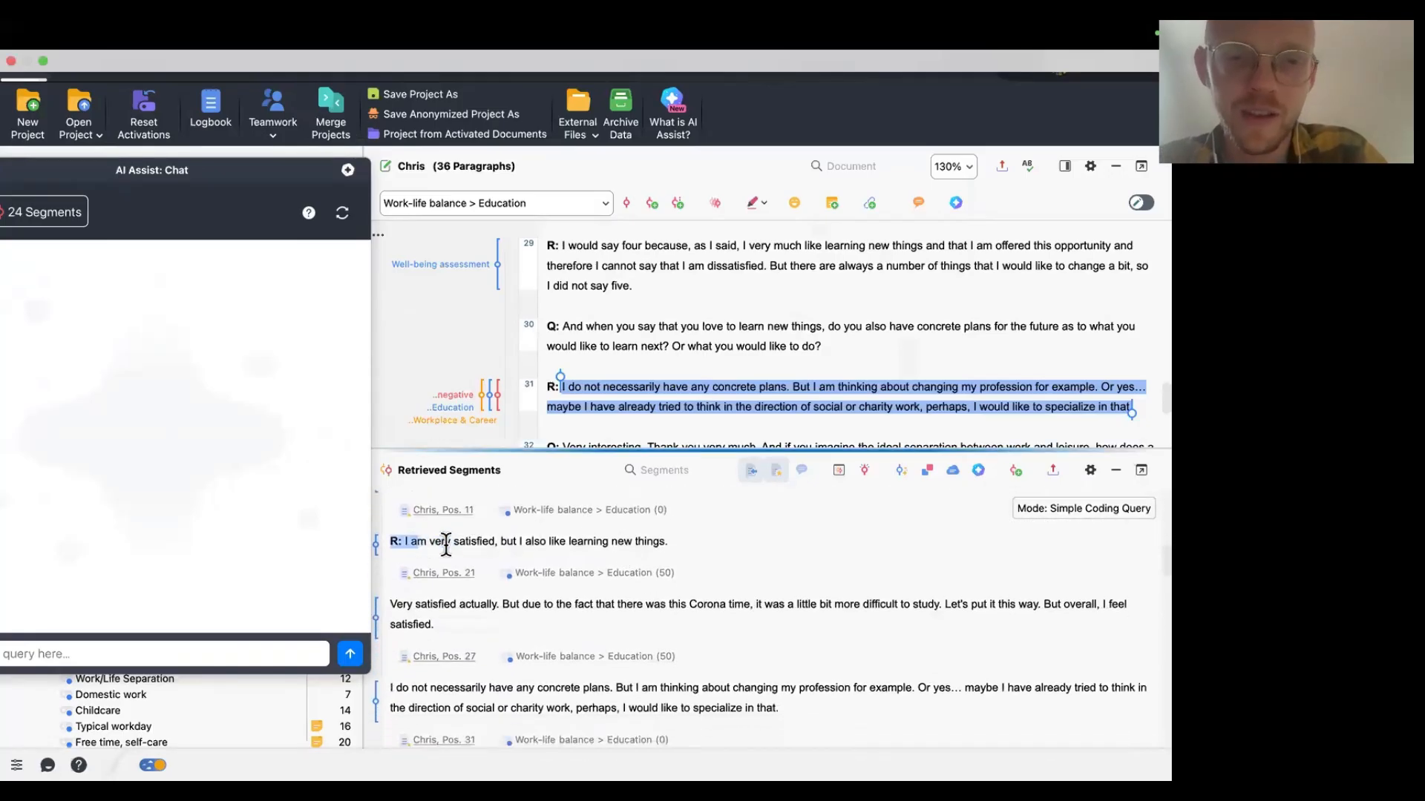
pyautogui.click(718, 544)
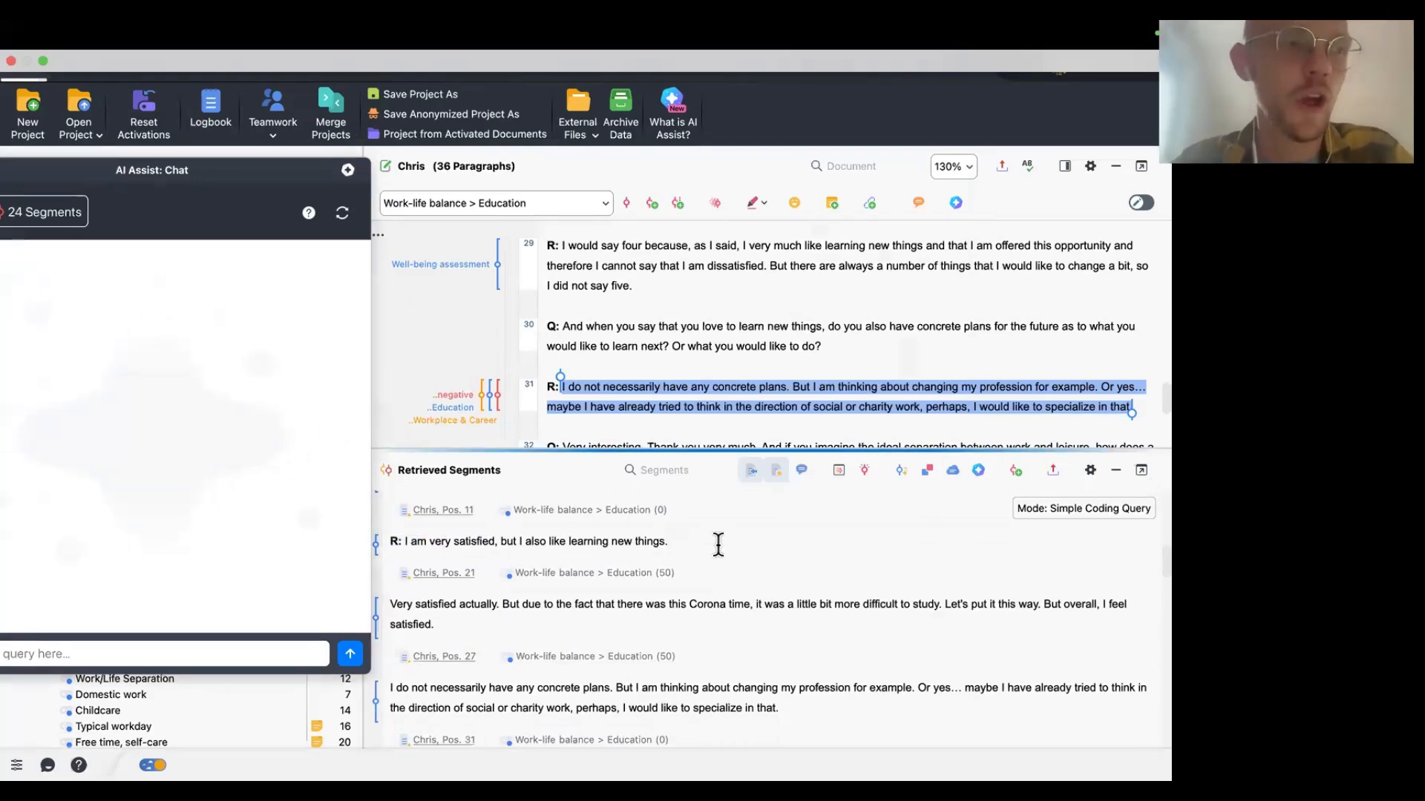
pyautogui.scroll(-1, 667, 549)
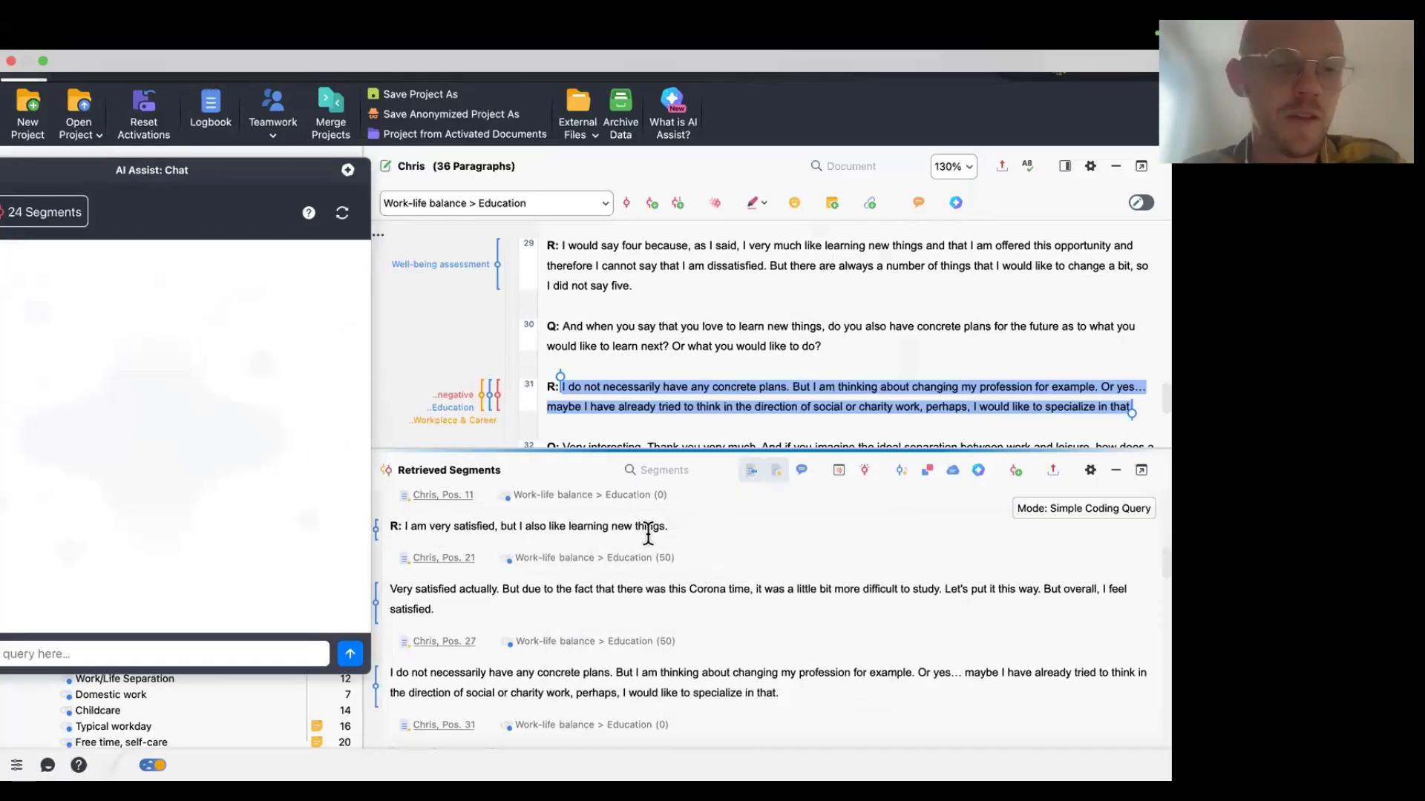
pyautogui.scroll(-5, 934, 531)
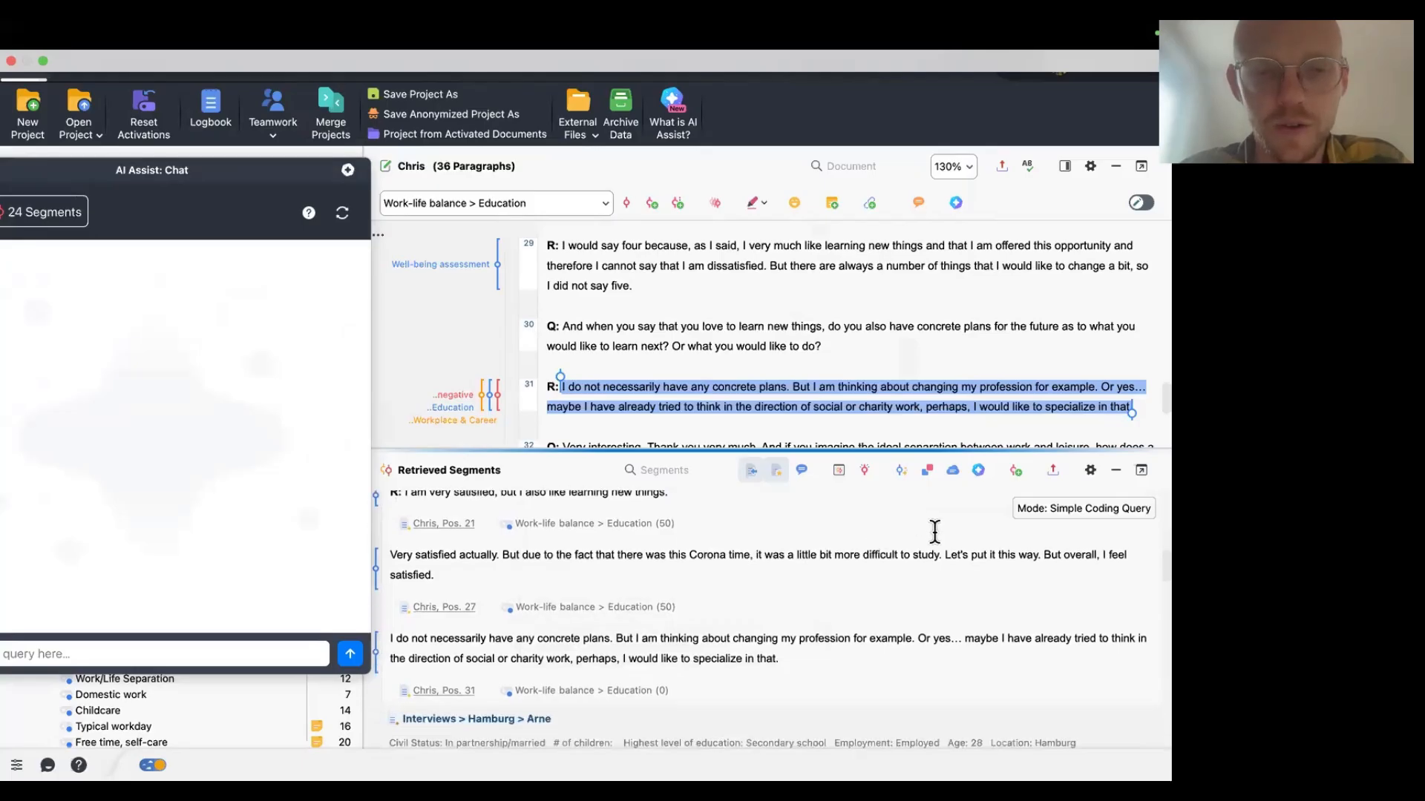
pyautogui.scroll(-6, 934, 531)
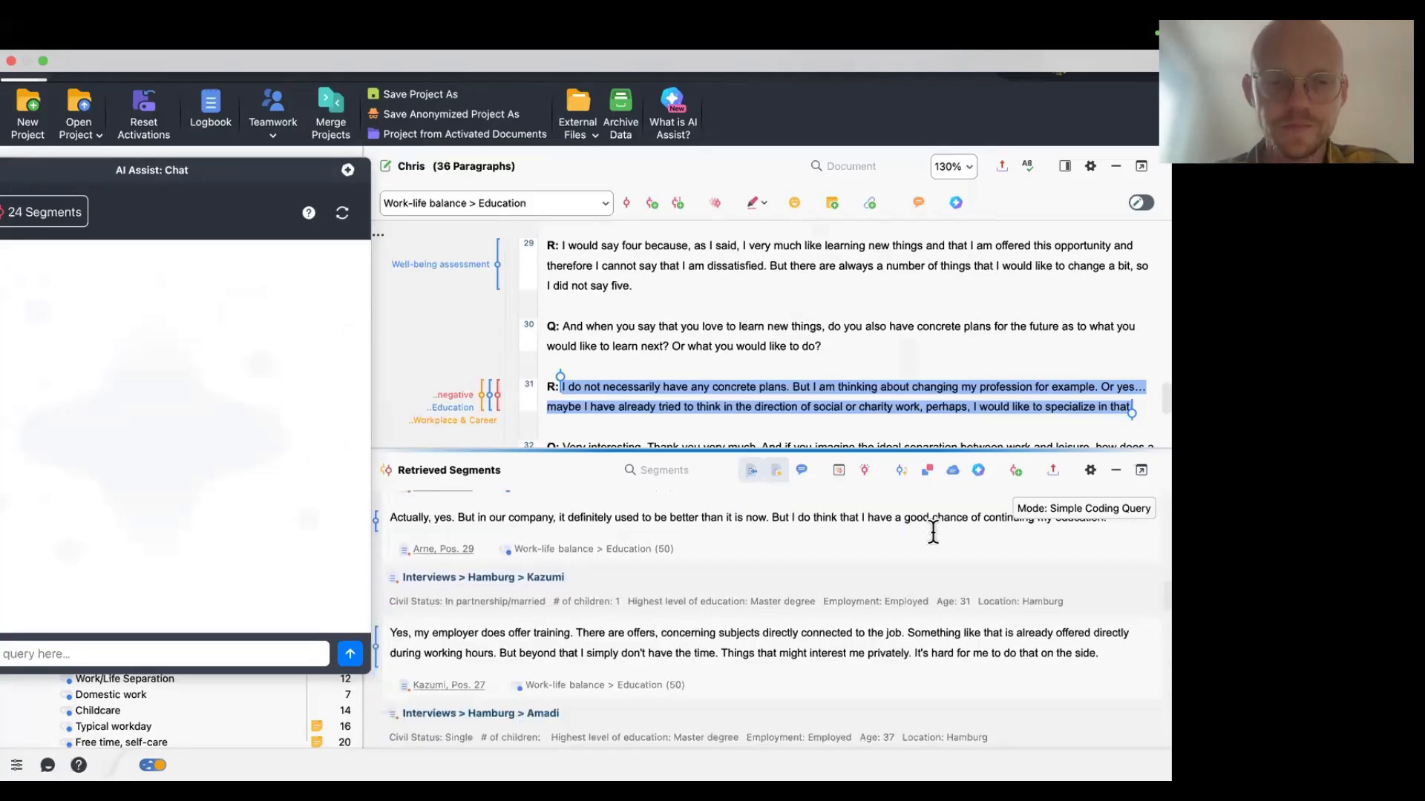
pyautogui.scroll(-15, 935, 531)
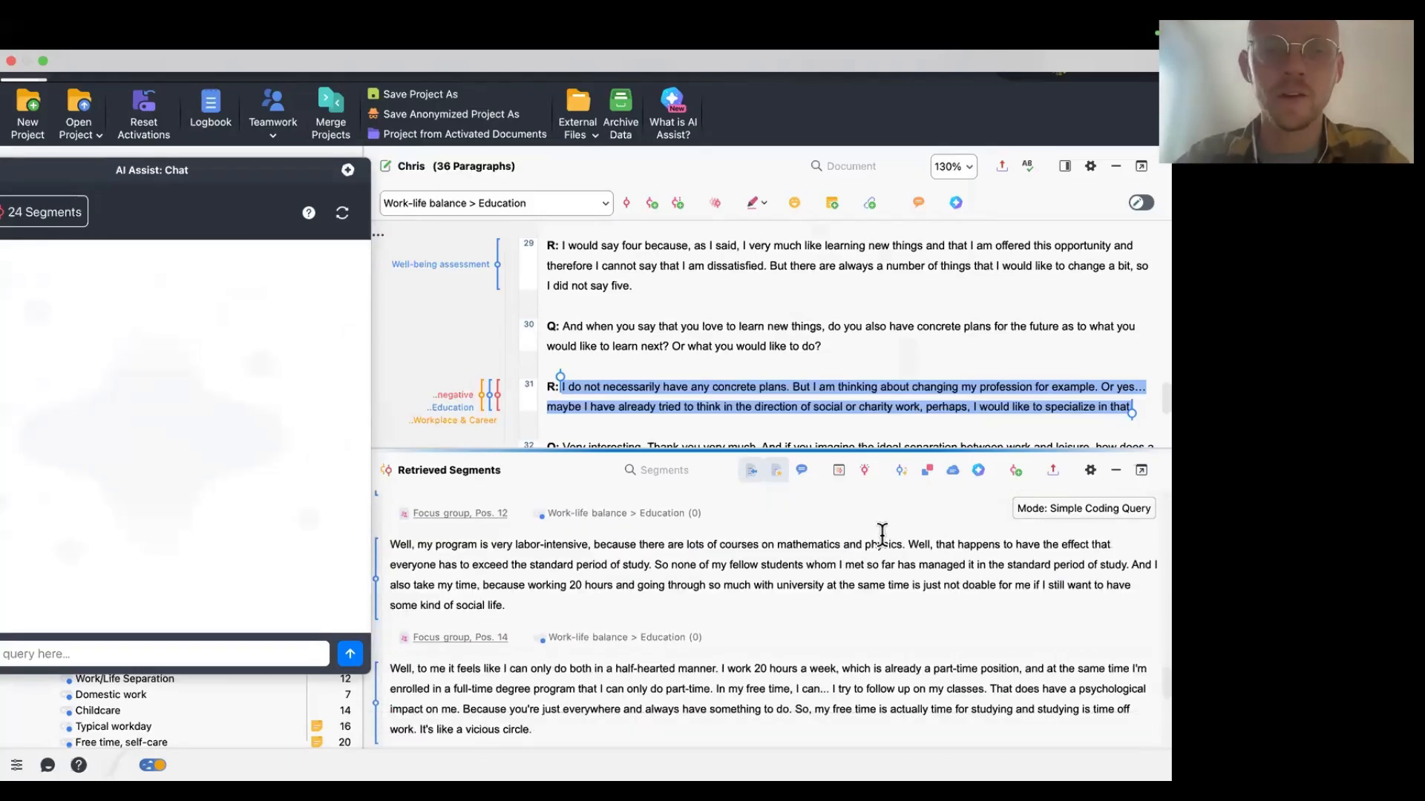
pyautogui.scroll(-3, 882, 532)
# Move the chat back and paste the prompt asking for a two-section summary of common ground and divergent statements.
pyautogui.moveTo(196, 155); pyautogui.dragTo(703, 172)
pyautogui.click(483, 663)
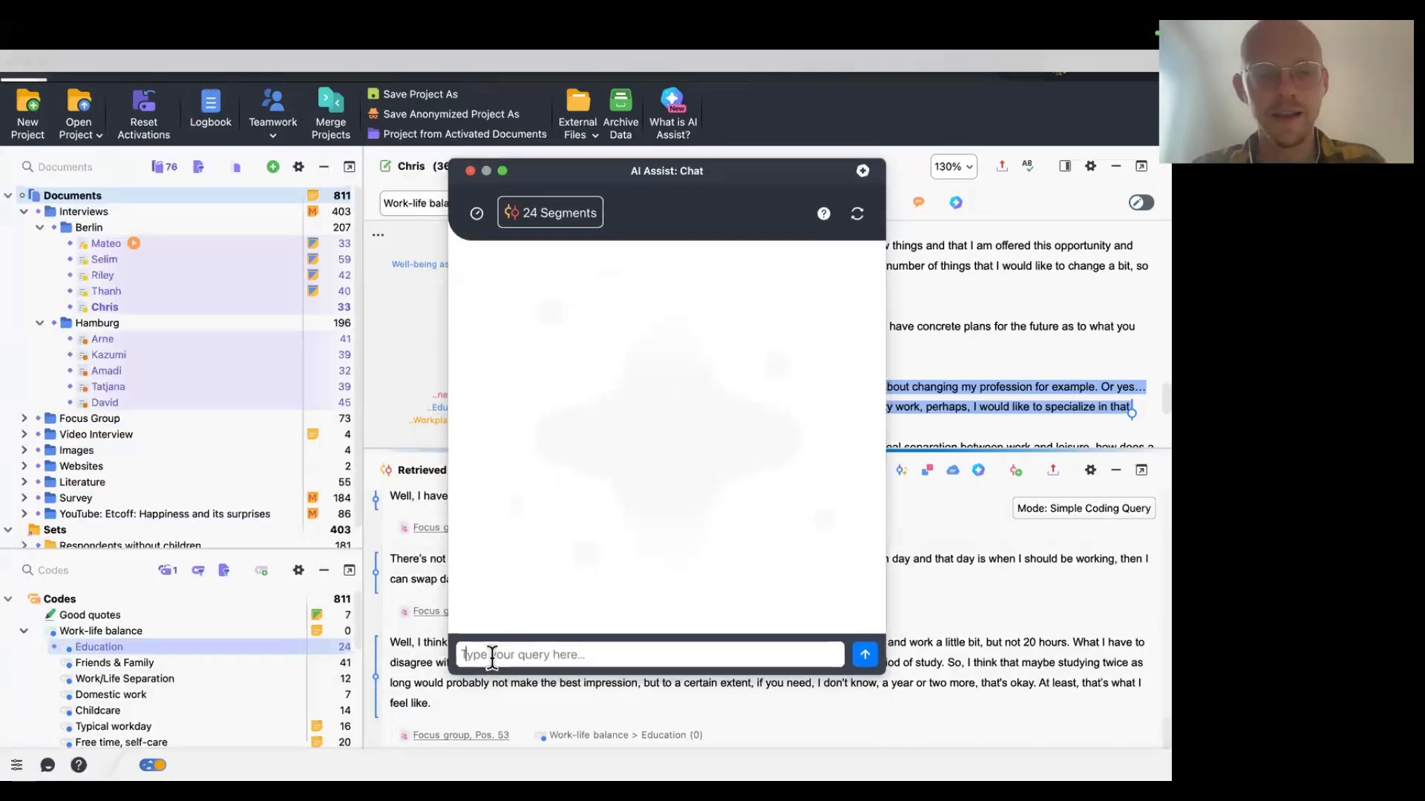
pyautogui.write('Summarize the coded segments. In a first section, focus on the common ground shared by most interview participants. In a second section, highlight the unique or divergent statements and opinions.')
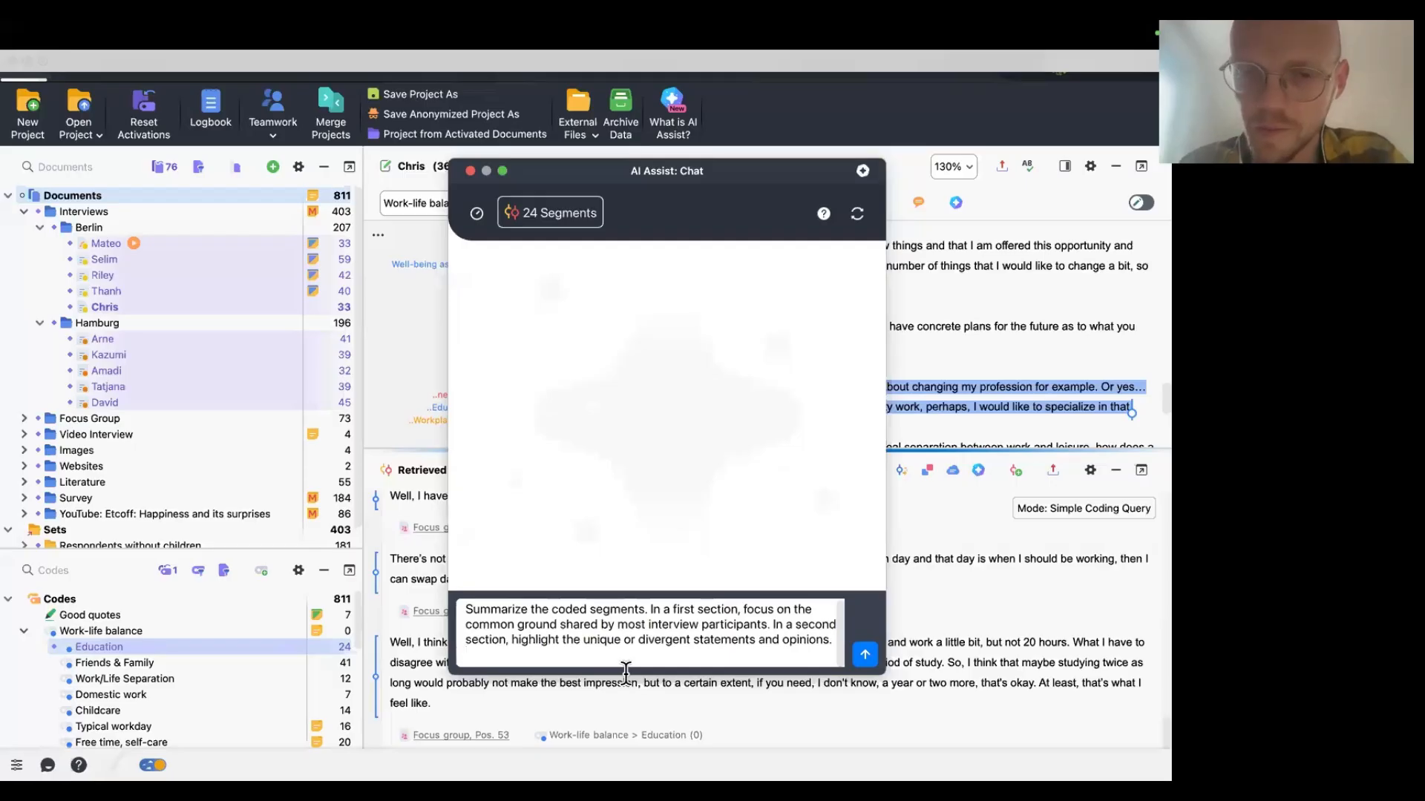
pyautogui.press('BackSpace')
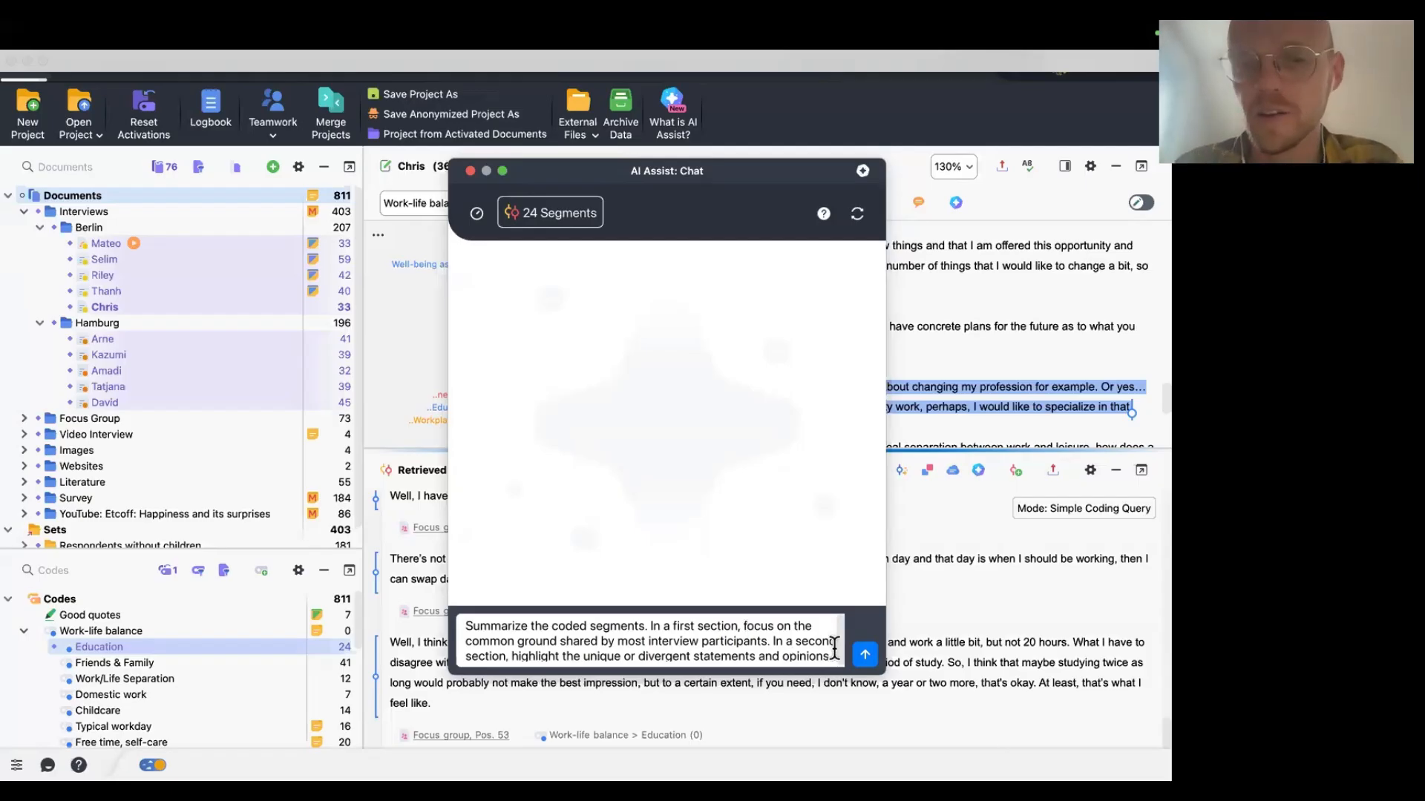
# Send the two-section summary prompt and scroll through the generated summary of the Education segments.
pyautogui.click(864, 655)
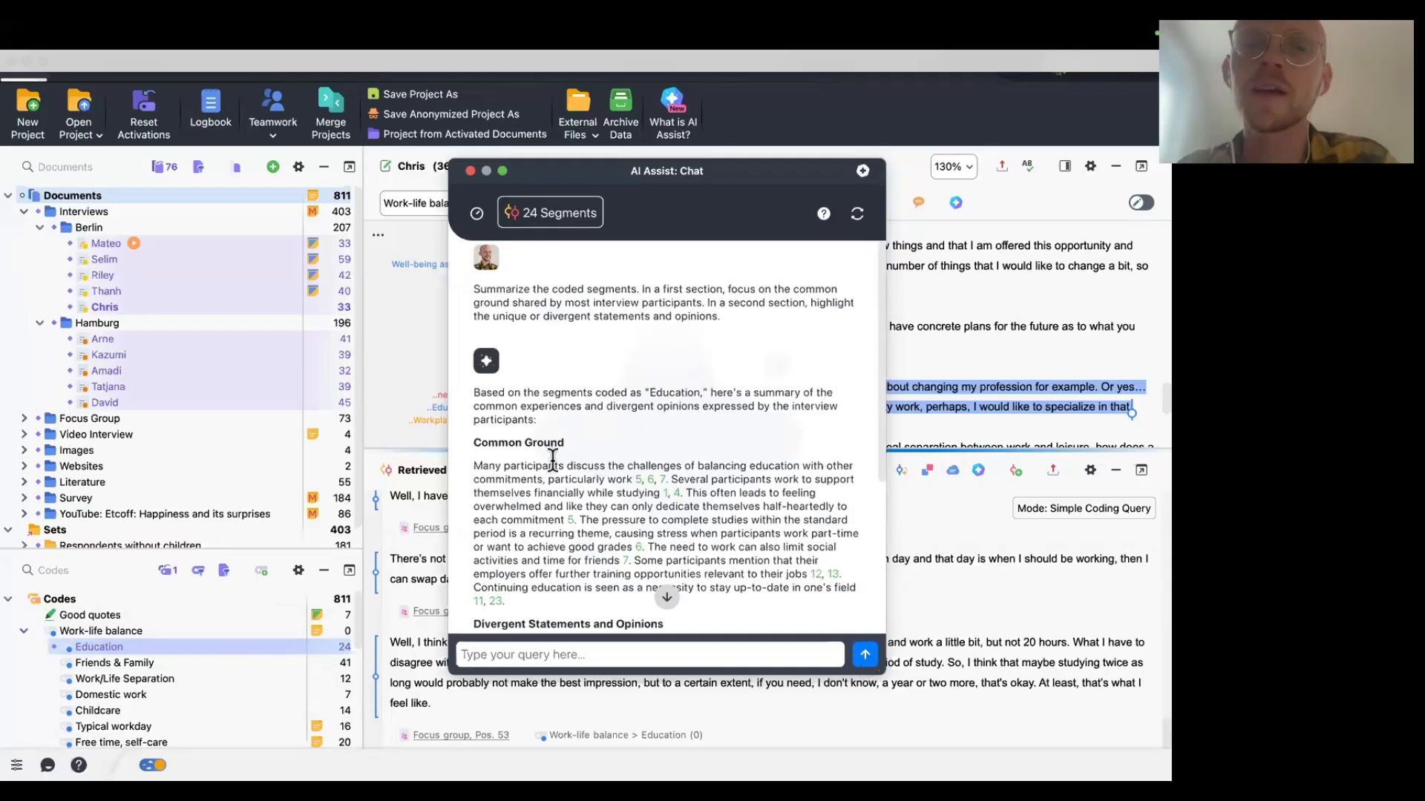
pyautogui.moveTo(664, 496)
pyautogui.scroll(-3, 586, 475)
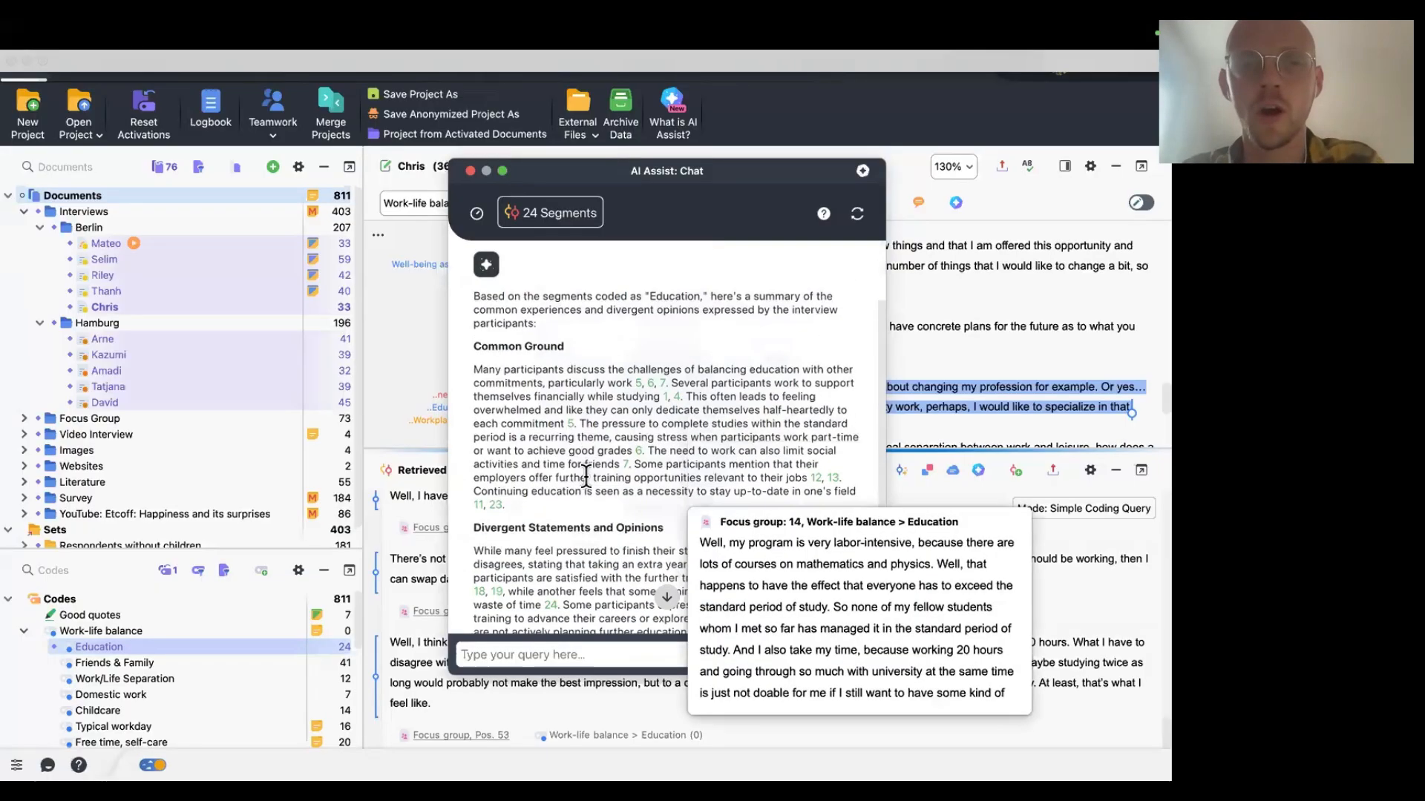
pyautogui.scroll(-1, 586, 475)
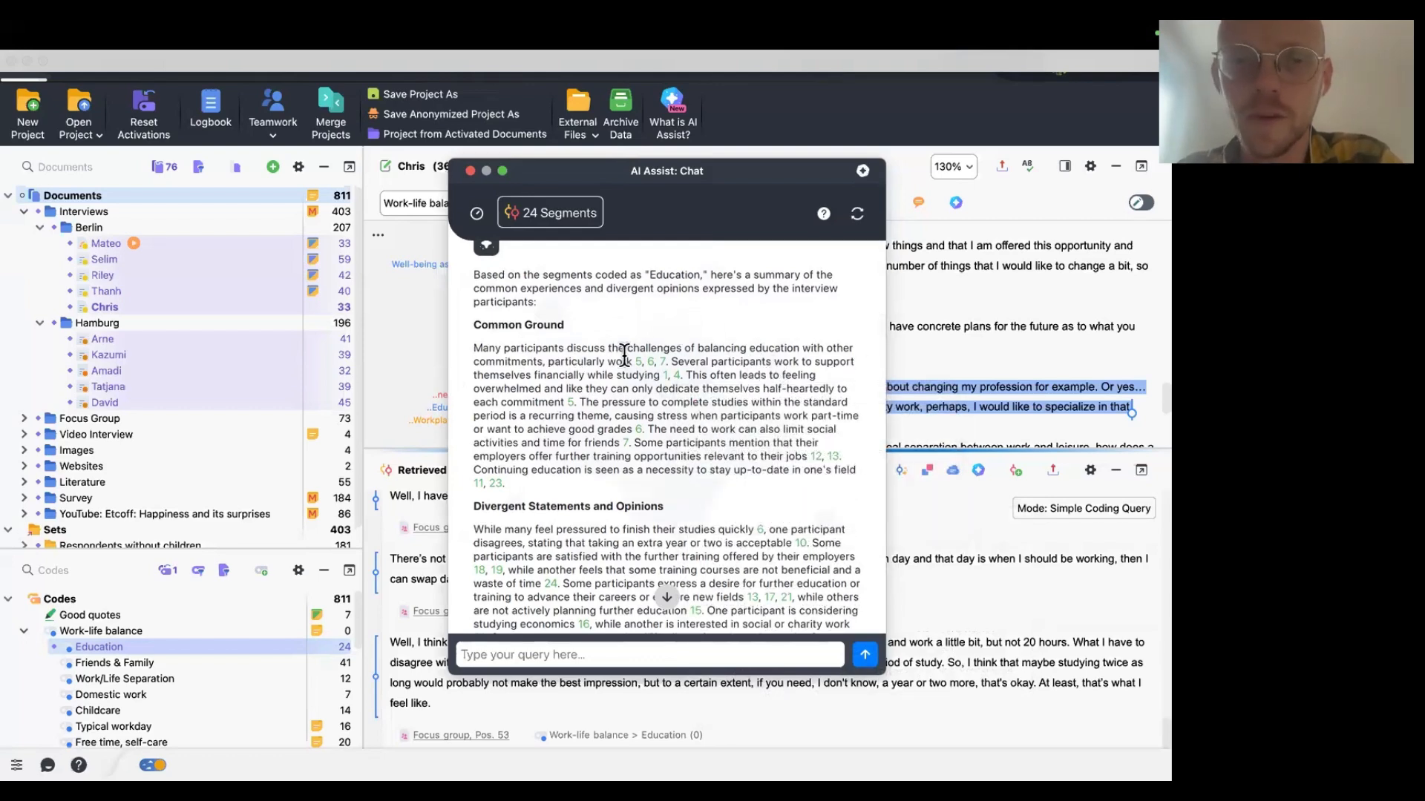
pyautogui.scroll(-1, 555, 379)
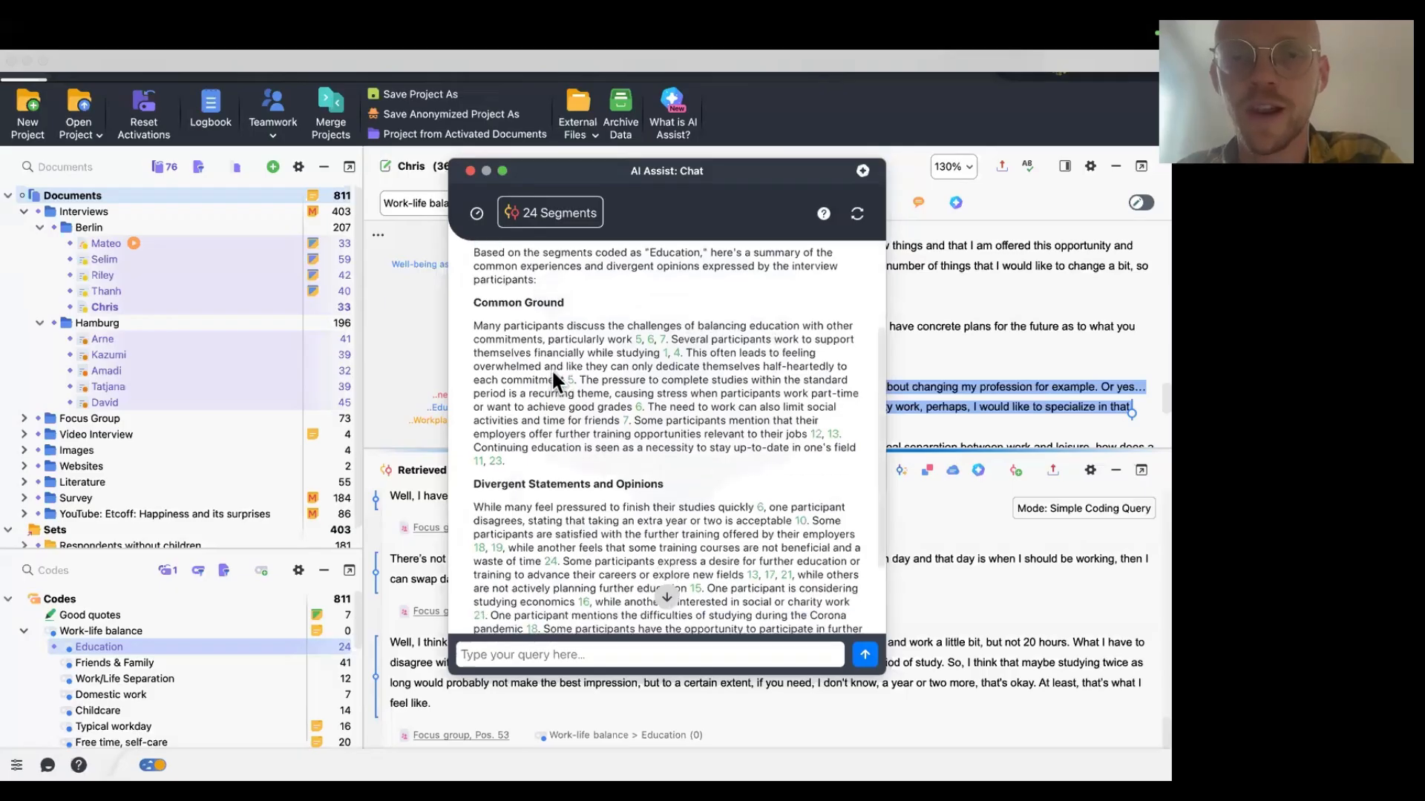
# Follow the summary's segment citations to check the corresponding coded segments in the retrieved segments.
pyautogui.click(670, 356)
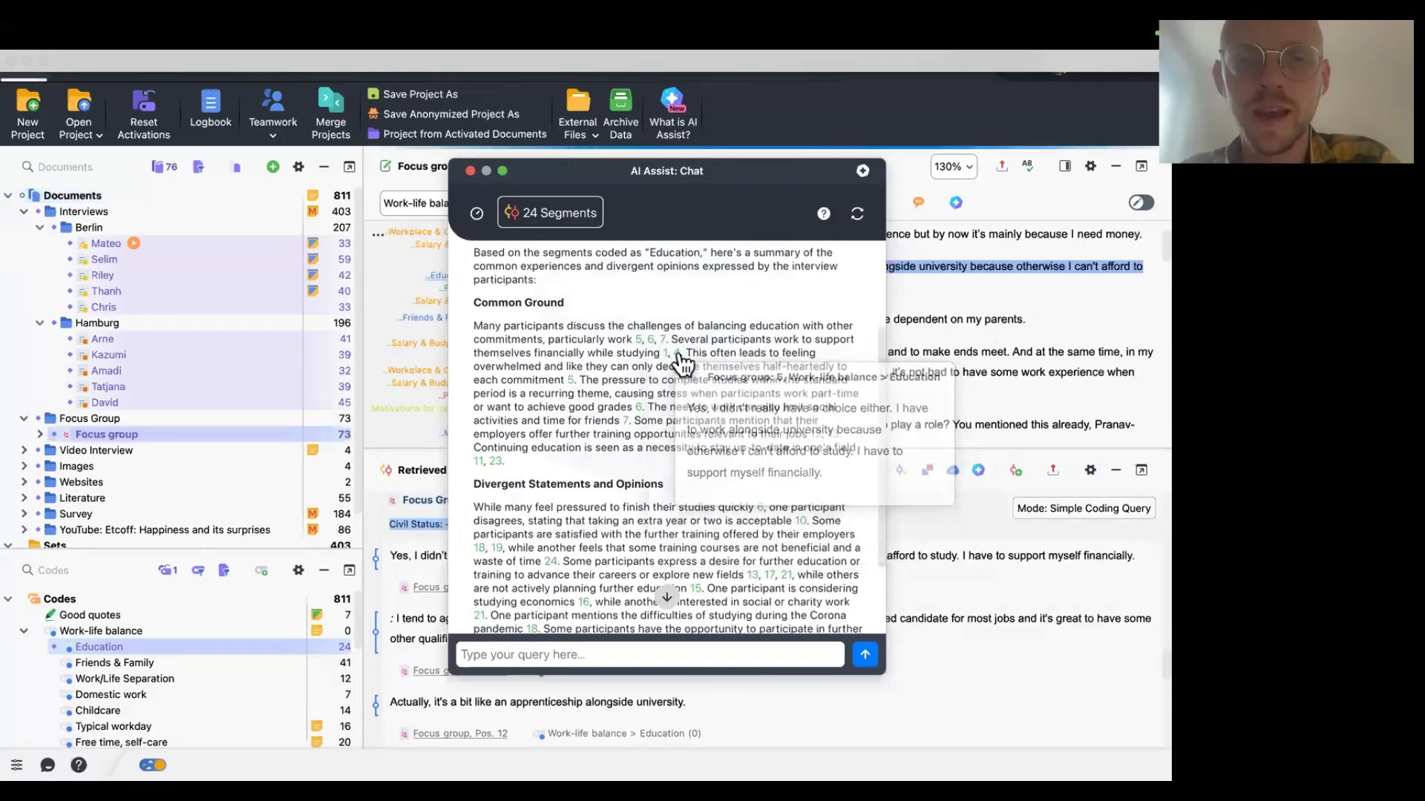
pyautogui.click(646, 339)
pyautogui.moveTo(701, 182); pyautogui.dragTo(648, 101)
pyautogui.moveTo(558, 331)
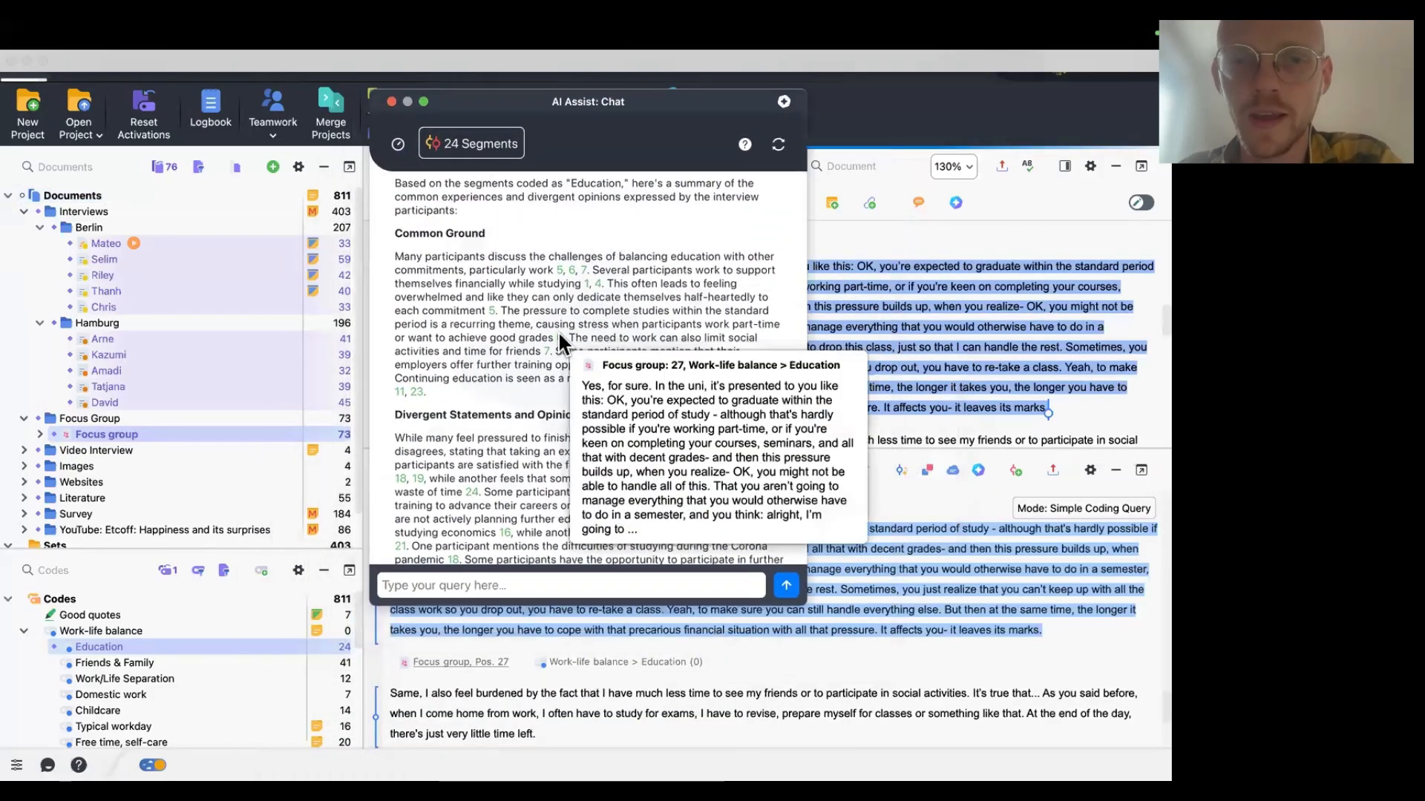
pyautogui.click(491, 310)
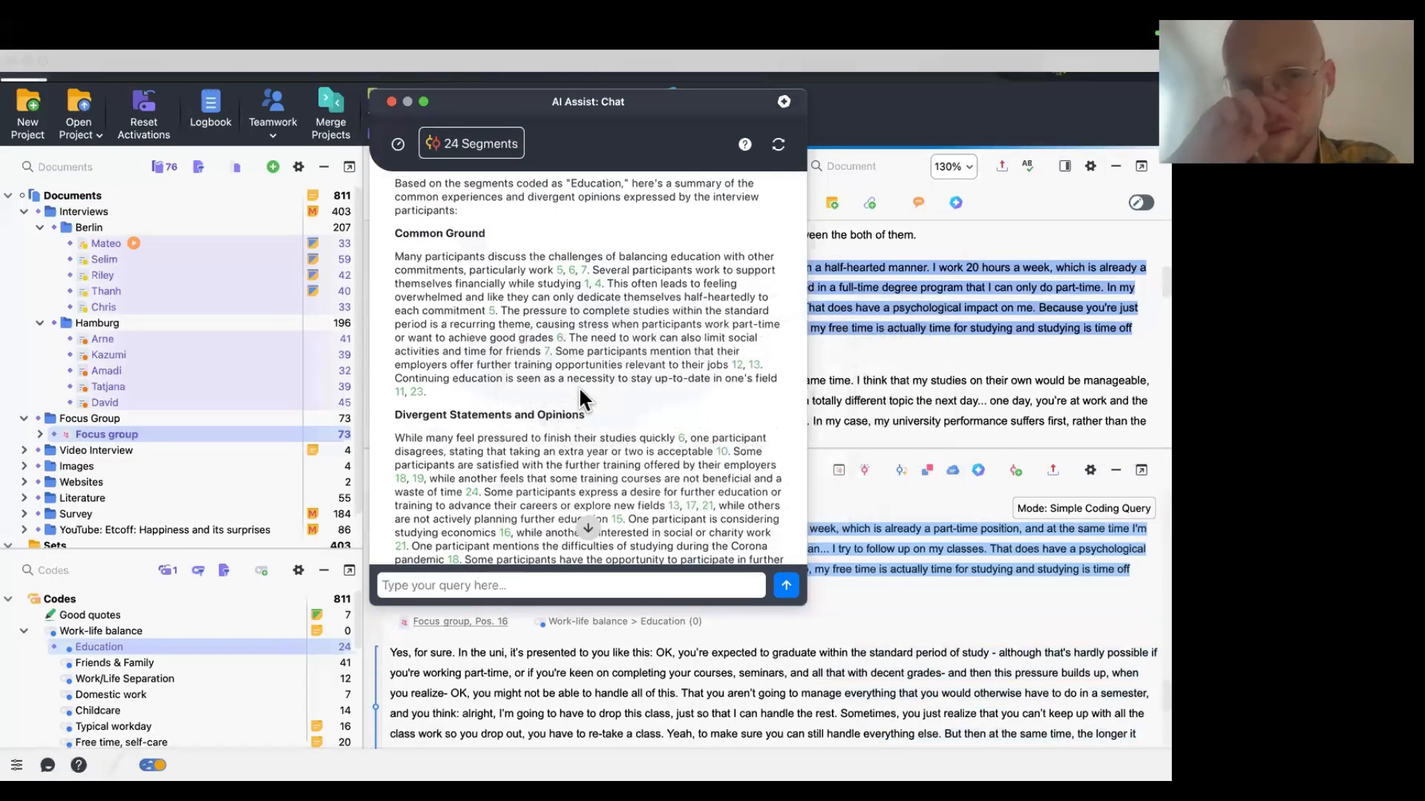
pyautogui.scroll(-3, 578, 386)
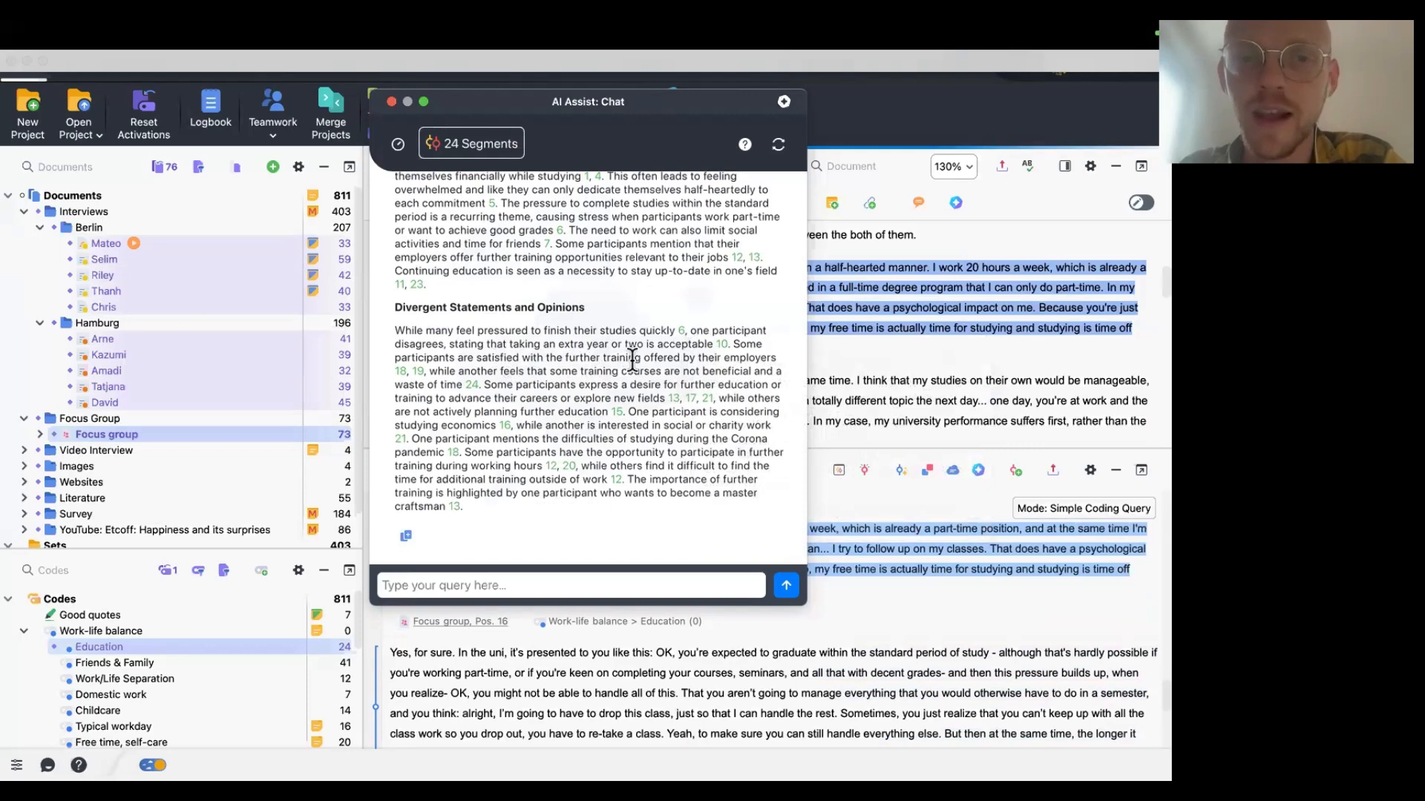
pyautogui.click(722, 344)
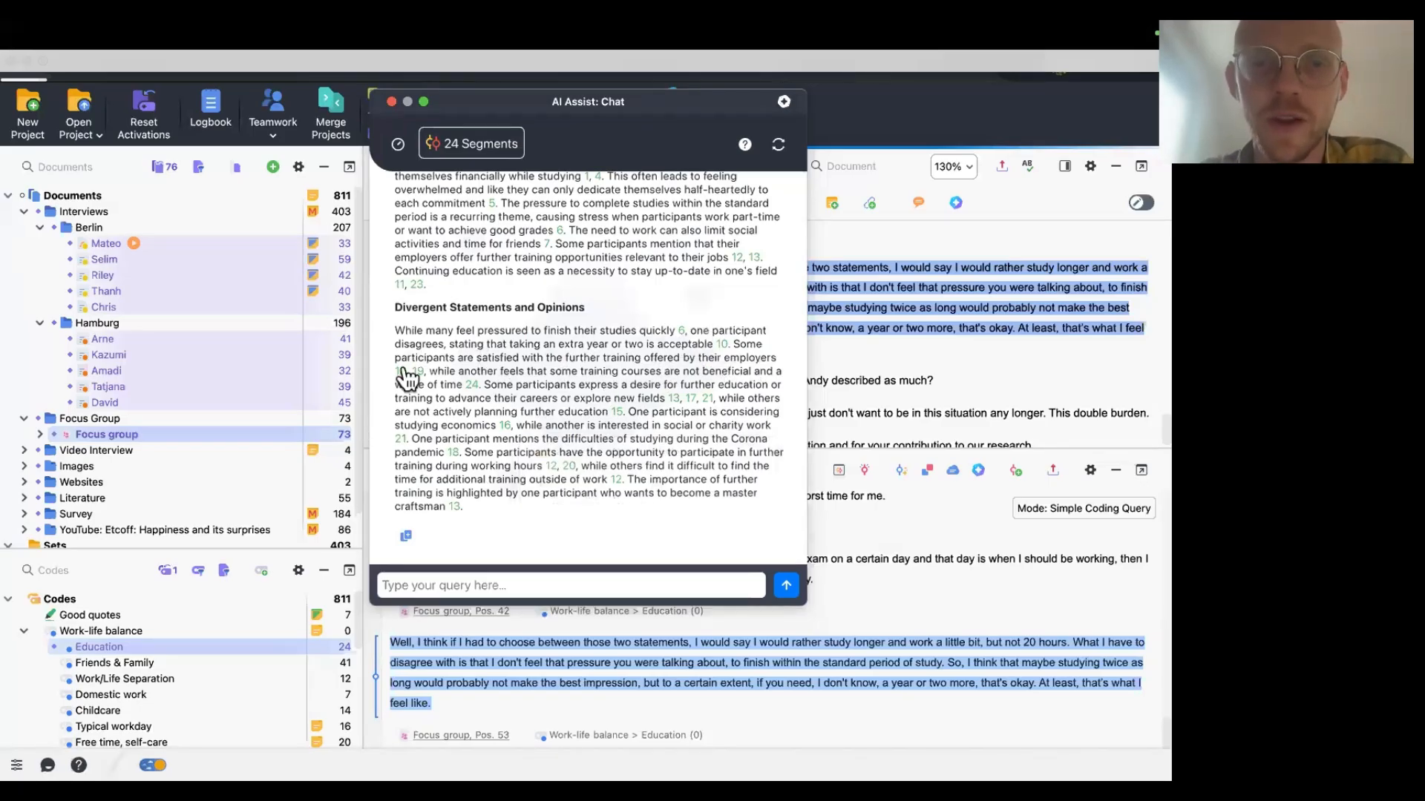
pyautogui.moveTo(407, 378)
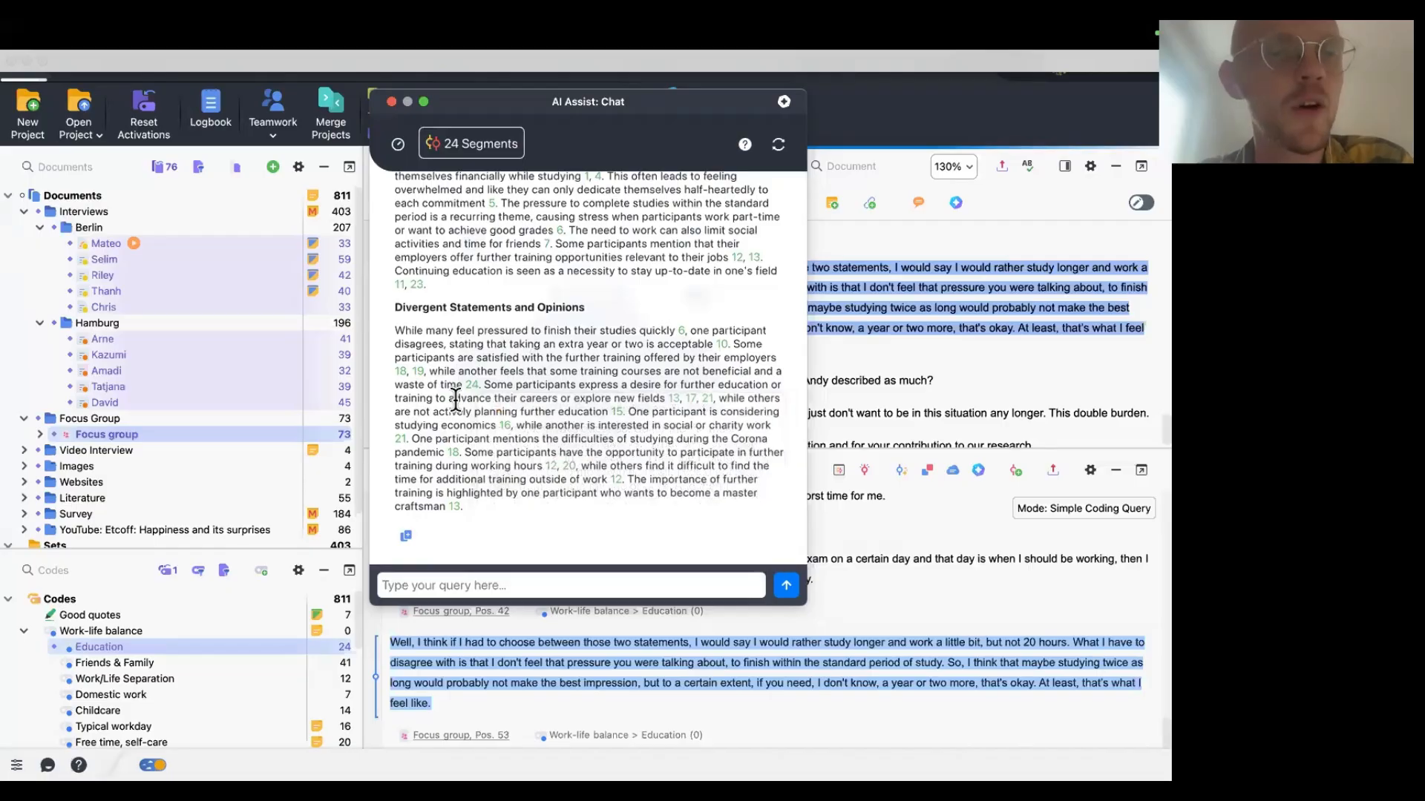
pyautogui.click(472, 384)
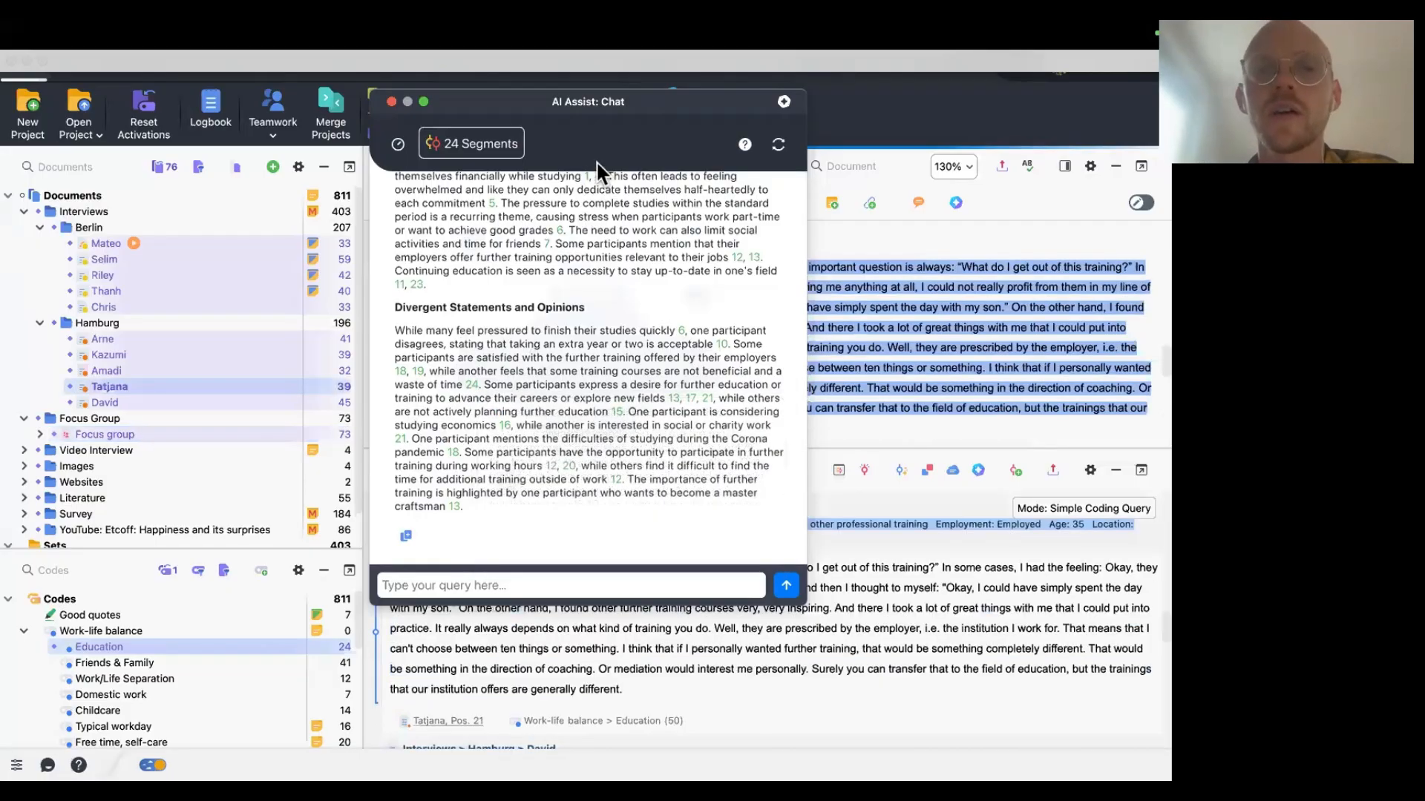
pyautogui.scroll(3, 900, 724)
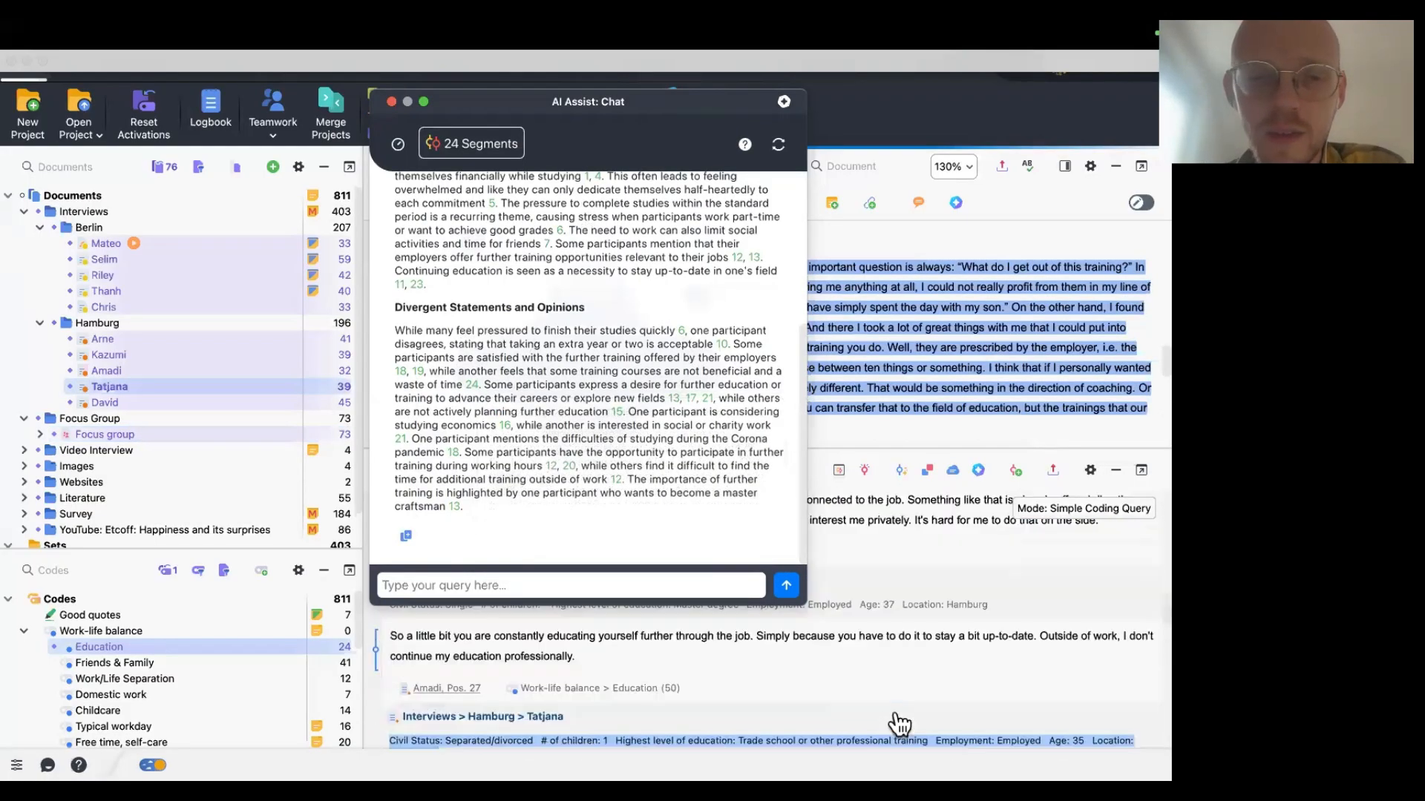
pyautogui.scroll(-3, 900, 724)
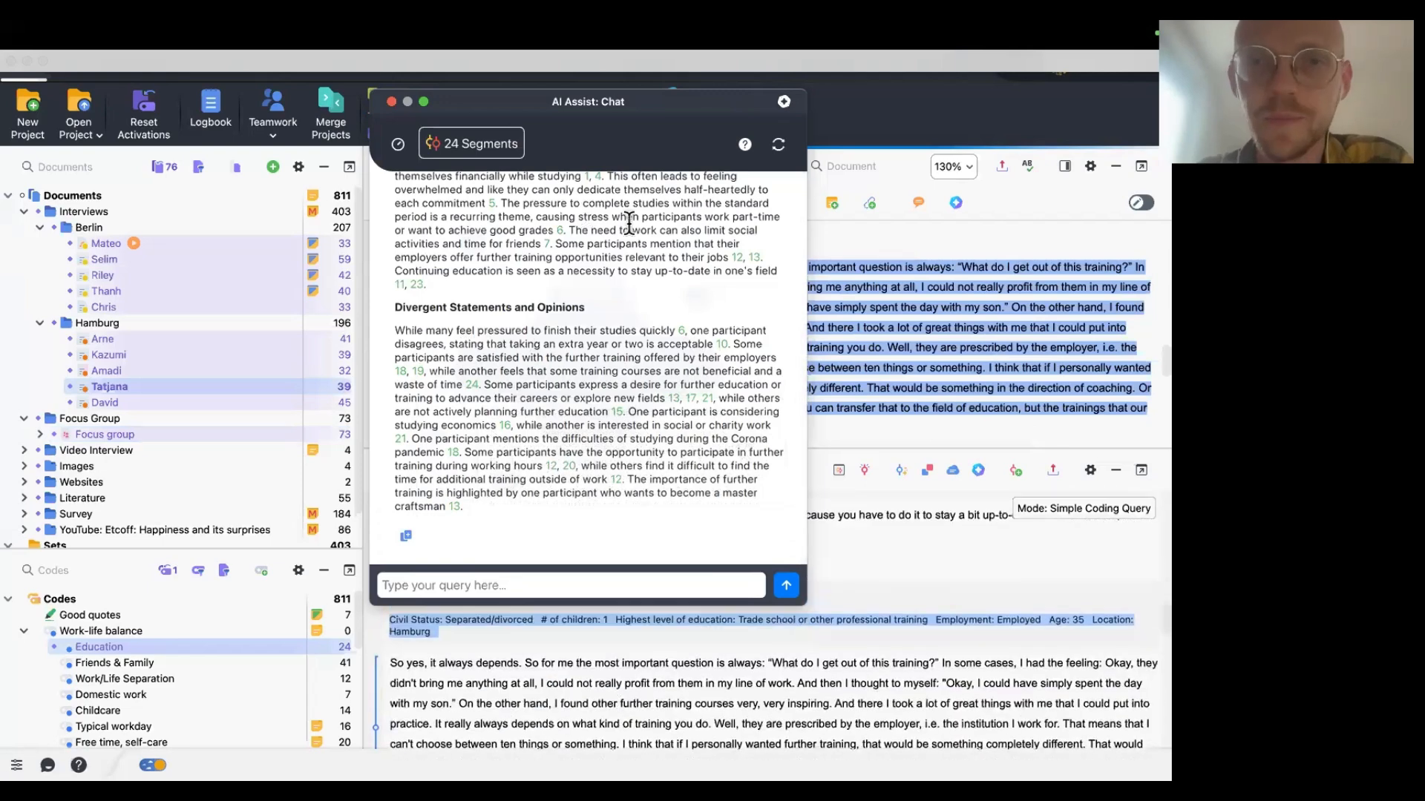
# Move the chat aside and back, reread the summary, and close the AI Assist chat.
pyautogui.moveTo(475, 104); pyautogui.dragTo(8, 293)
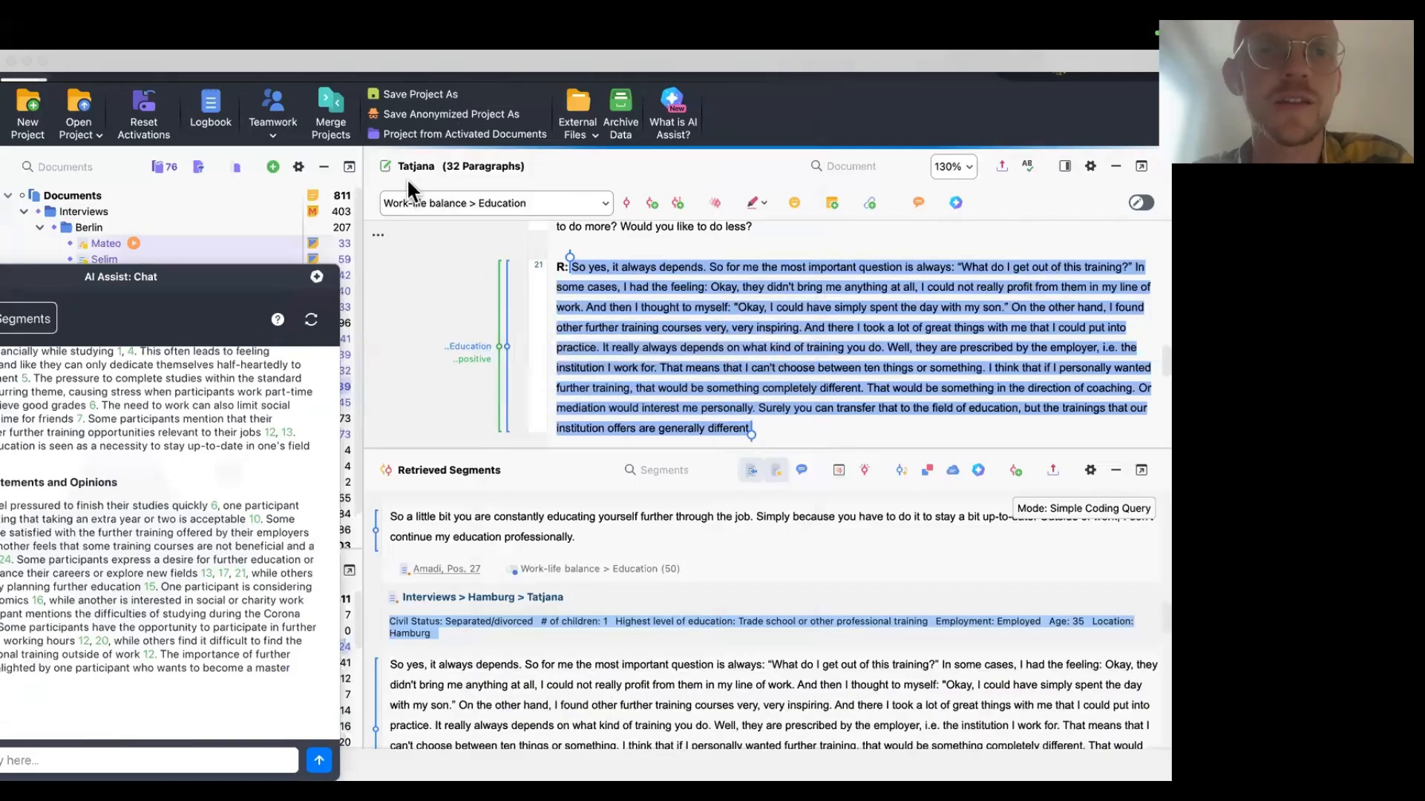
pyautogui.moveTo(123, 276); pyautogui.dragTo(638, 165)
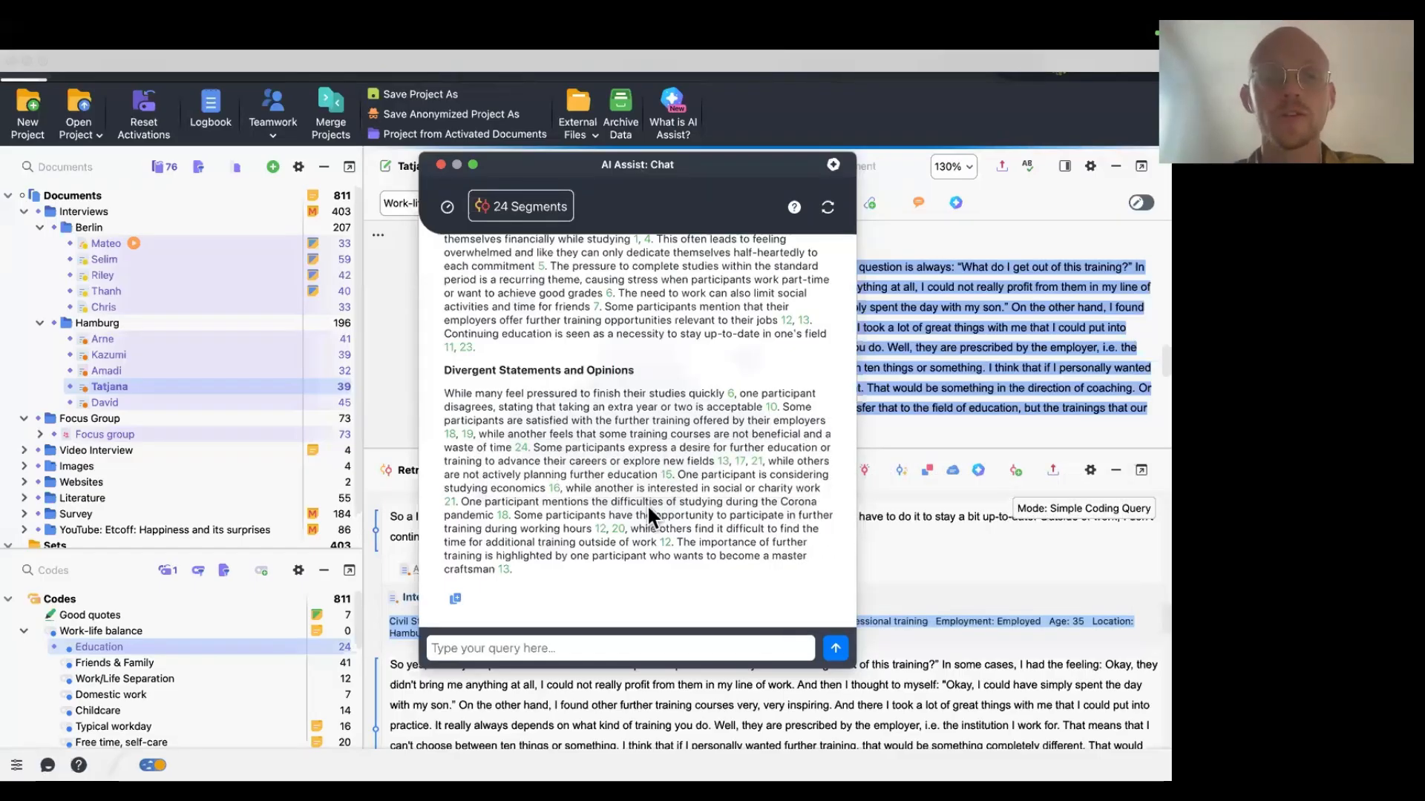
pyautogui.scroll(3, 647, 504)
pyautogui.scroll(-2, 647, 511)
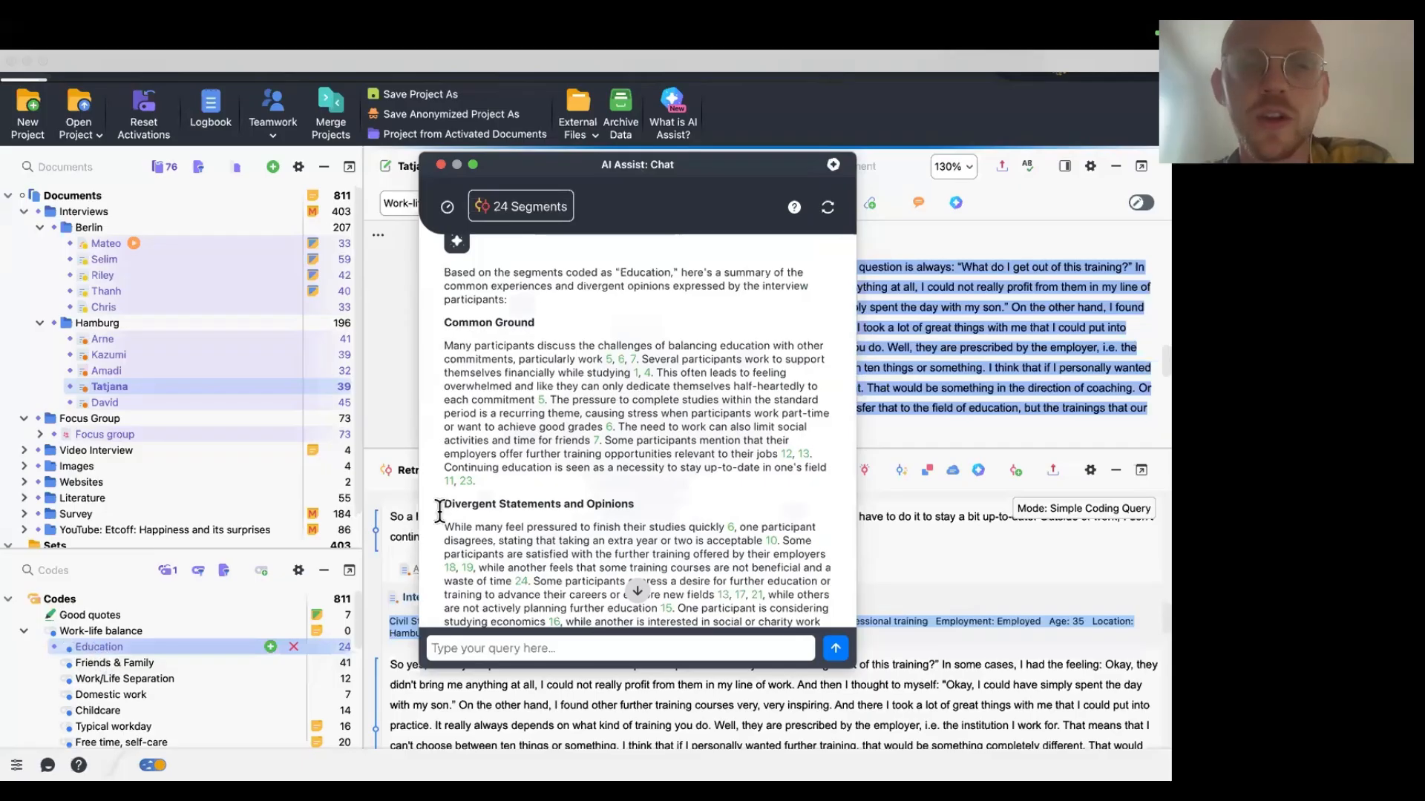
pyautogui.scroll(-2, 517, 453)
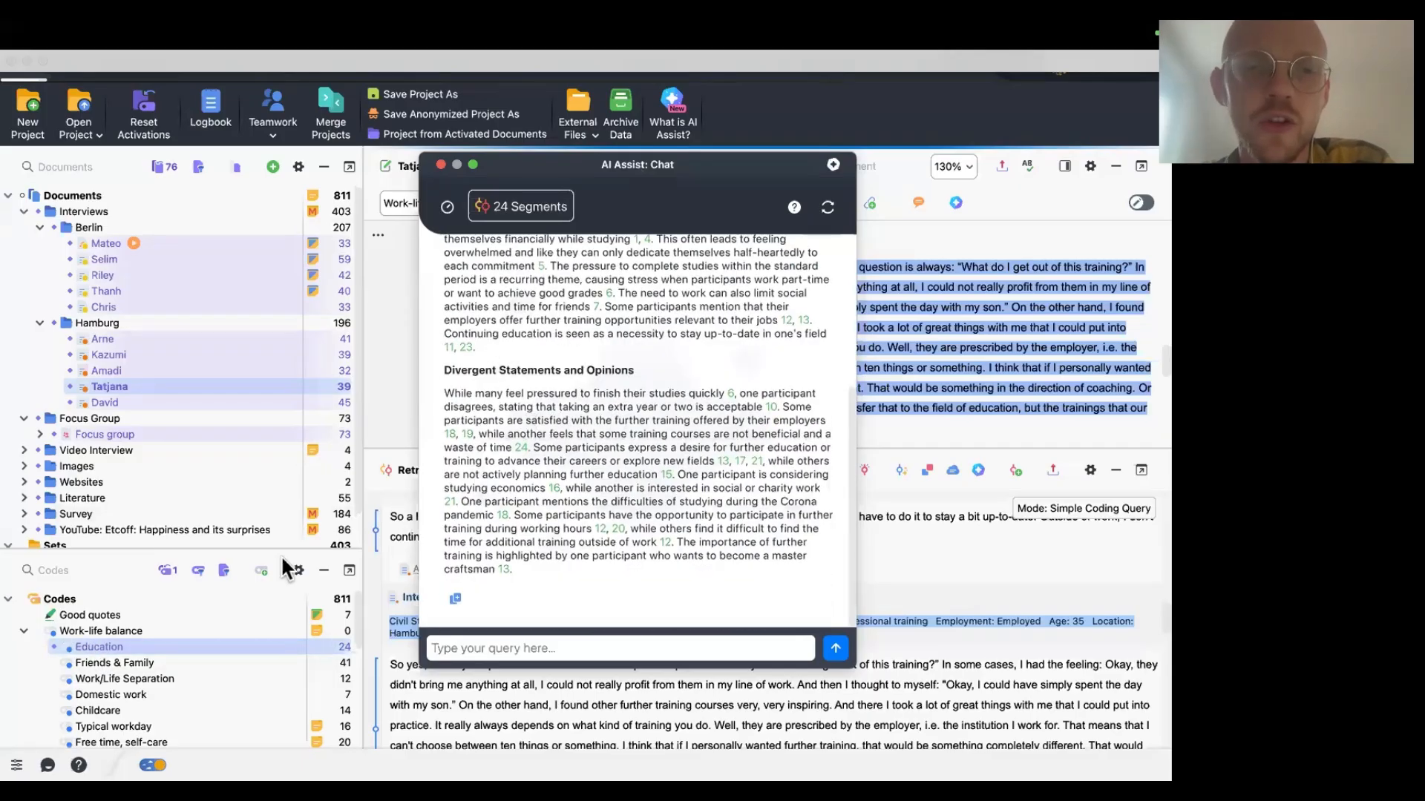
pyautogui.scroll(10, 519, 520)
pyautogui.scroll(-5, 673, 552)
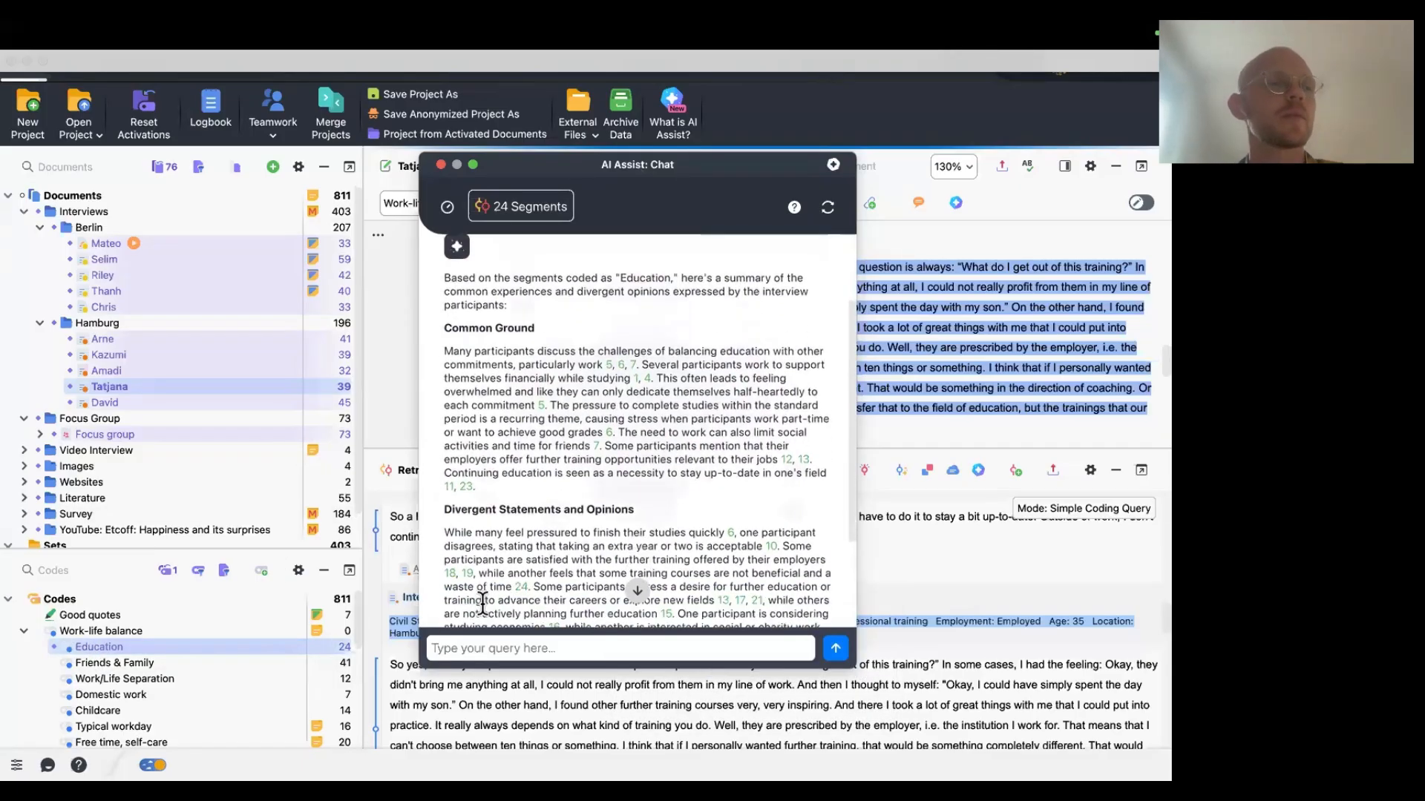
pyautogui.scroll(-1, 673, 552)
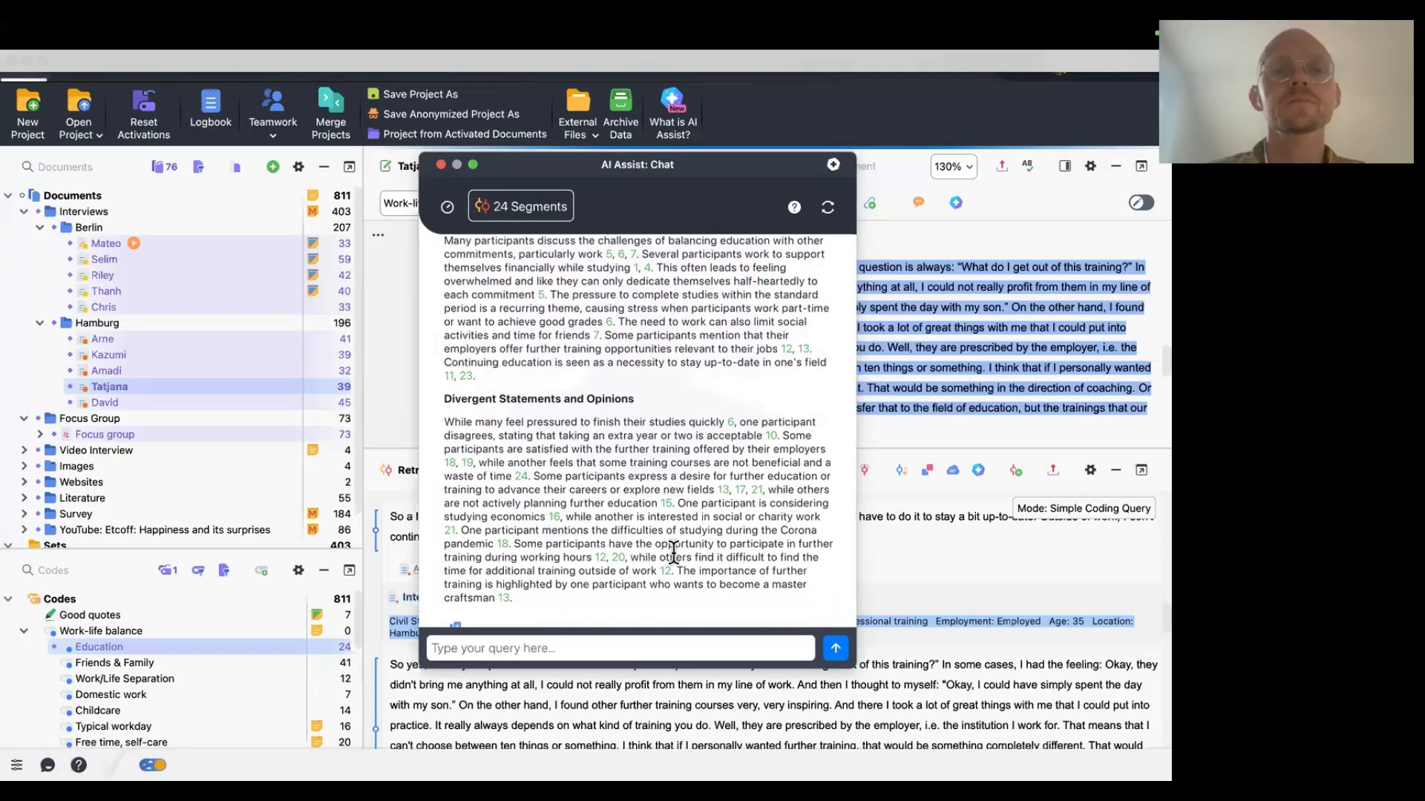
pyautogui.click(441, 164)
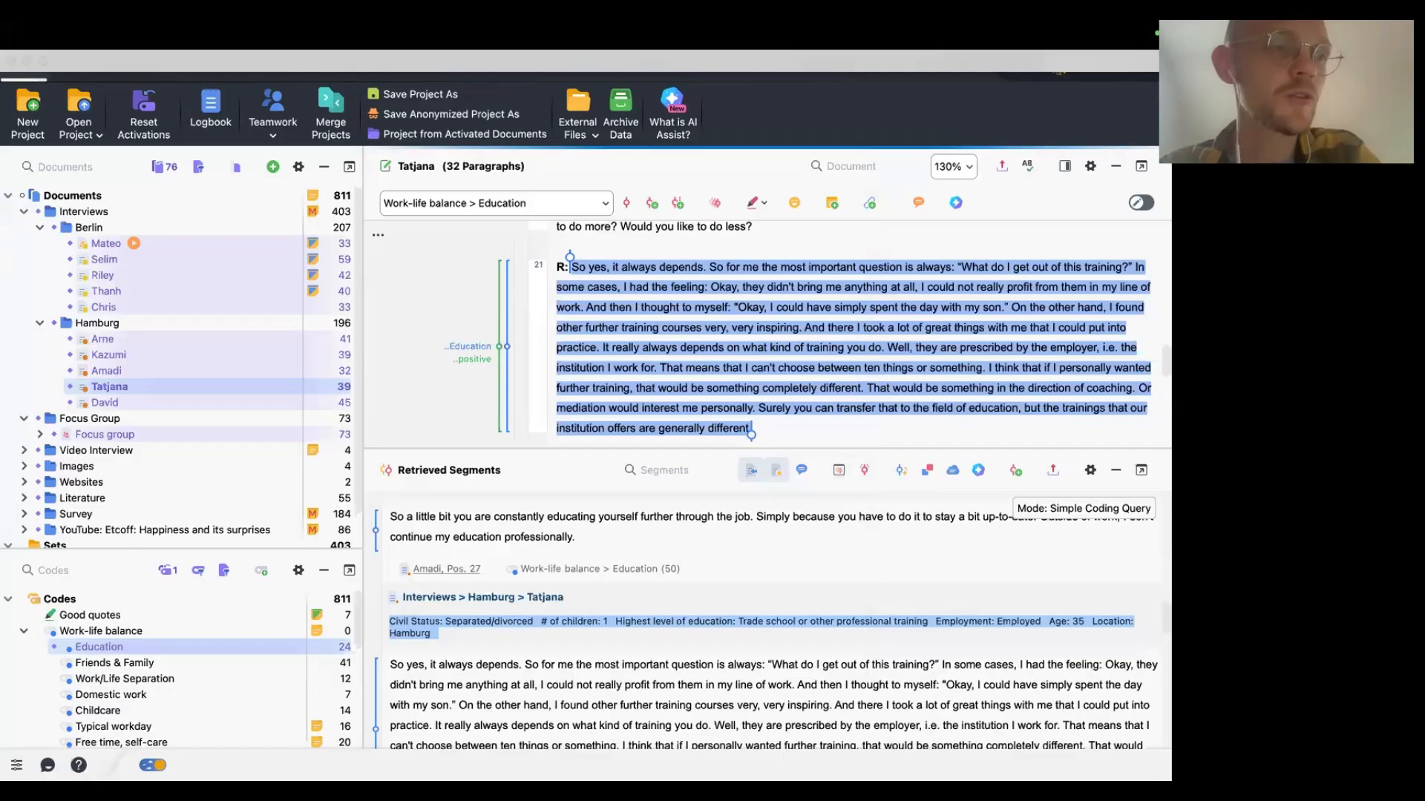
# Switch from the presentation back to the MAXQDA project window.
pyautogui.hotkey('ctrl', 'Left')
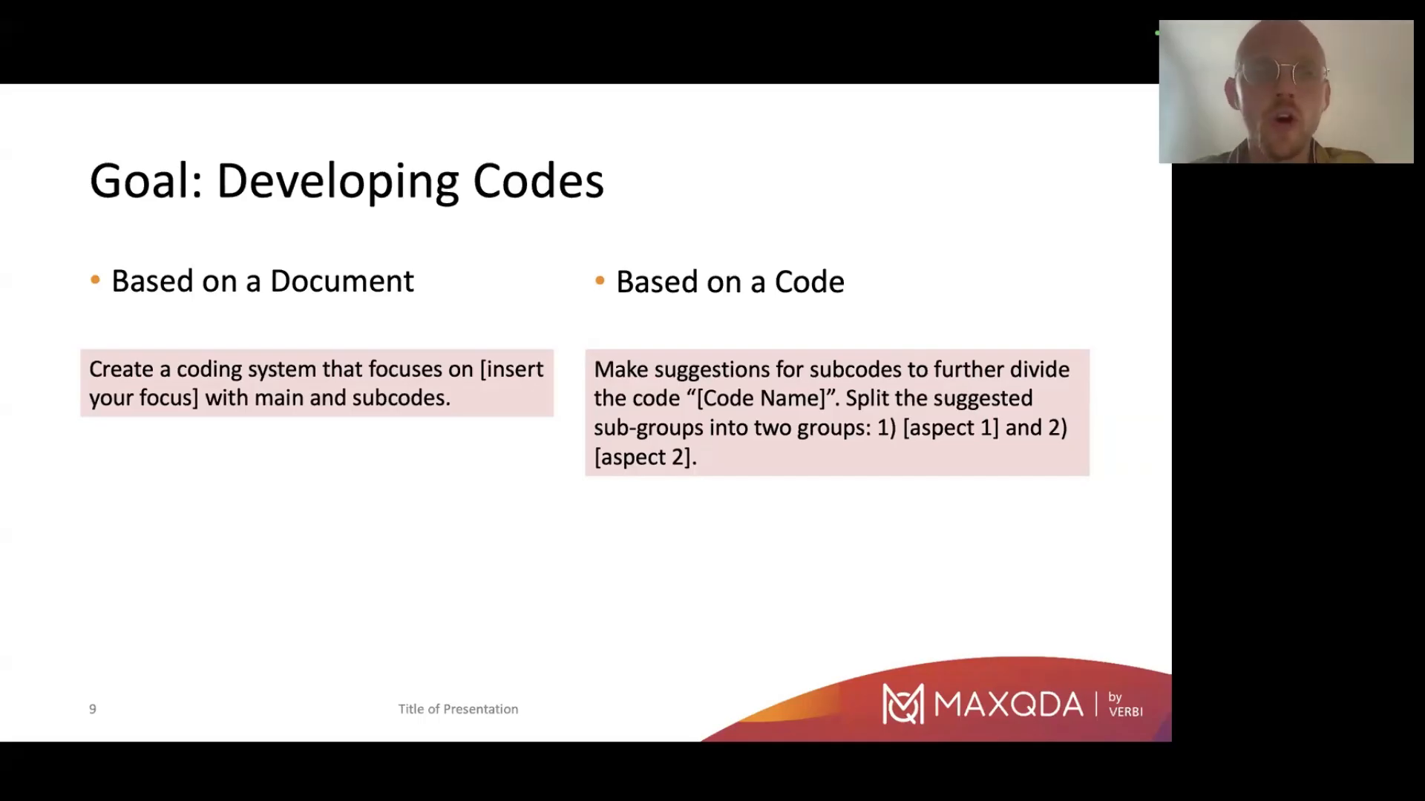
pyautogui.press('Escape')
pyautogui.moveTo(338, 778)
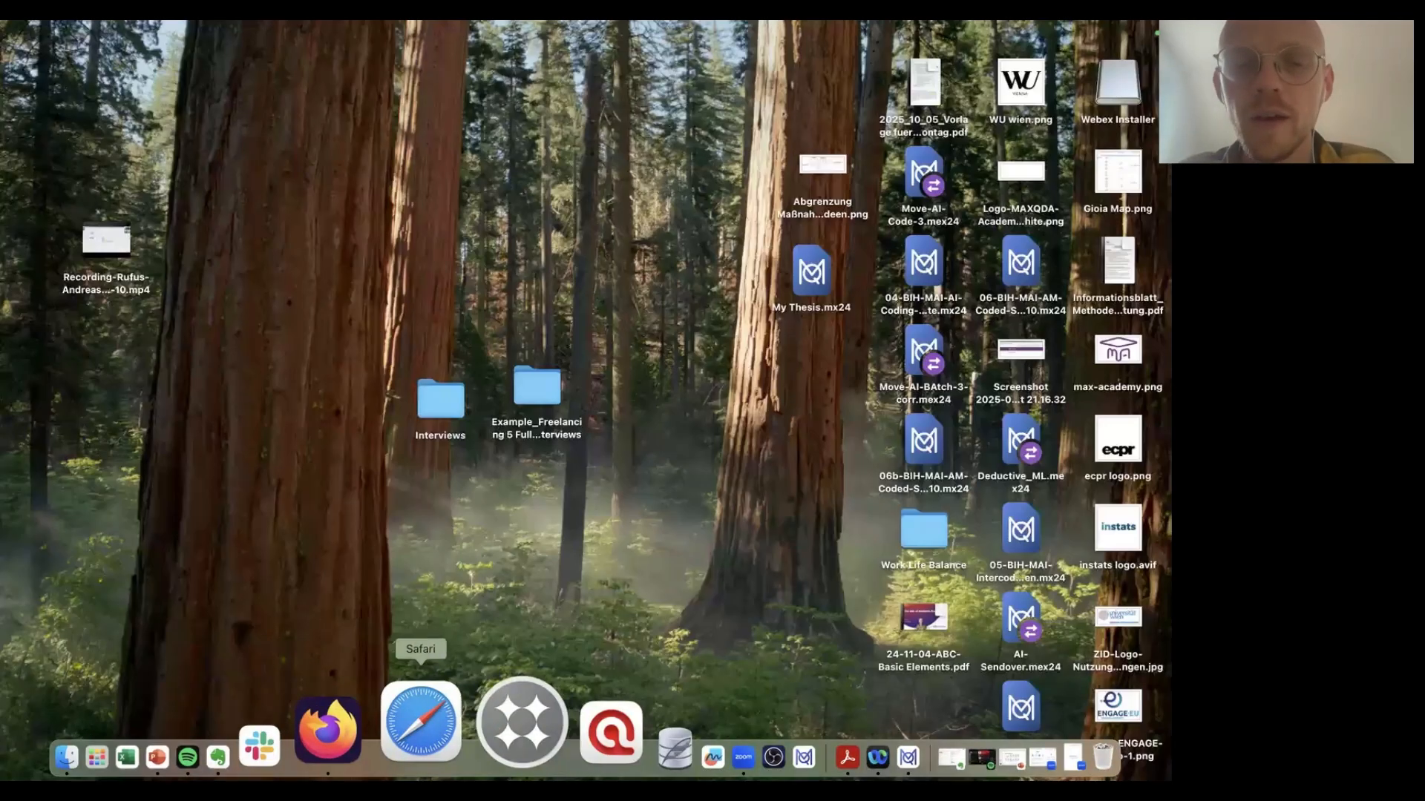
pyautogui.click(768, 723)
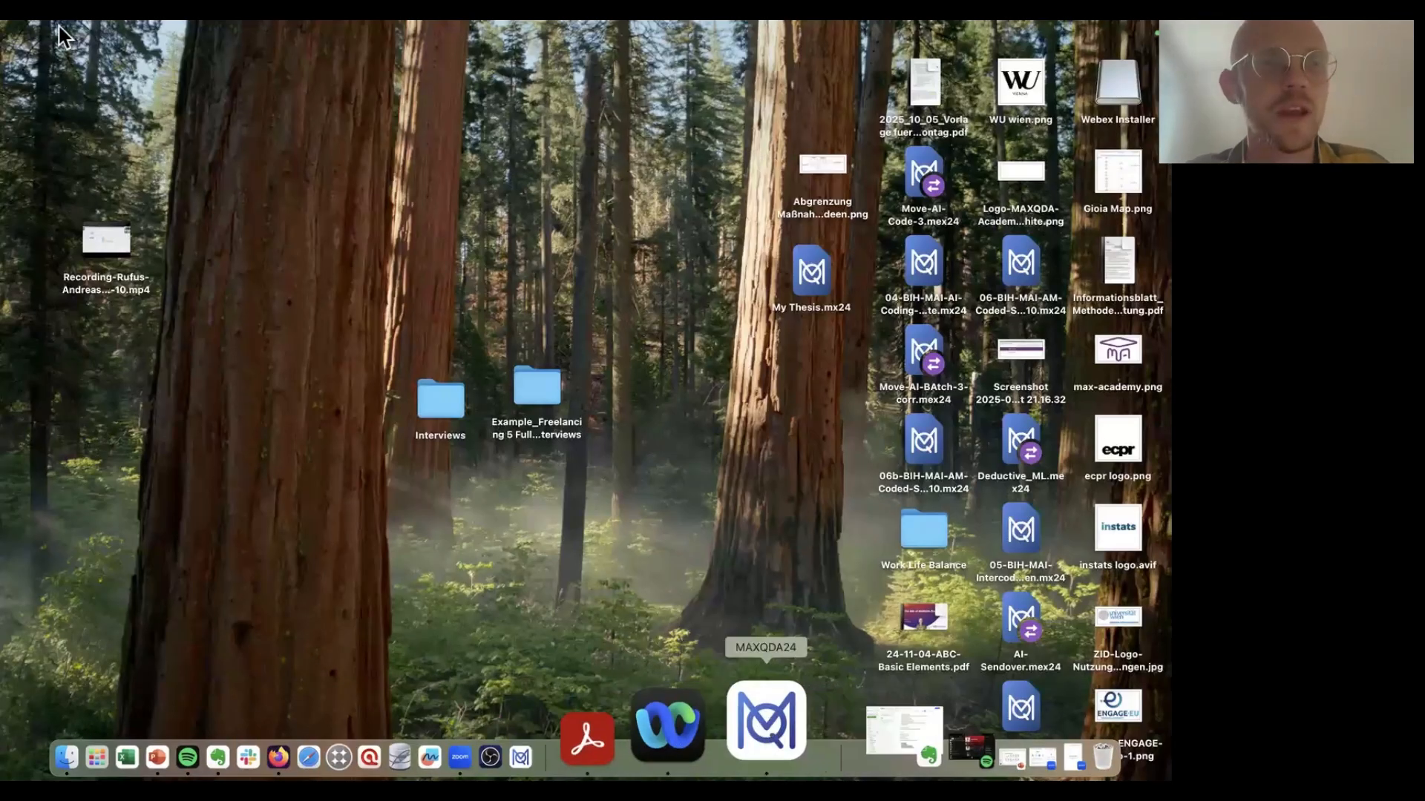
pyautogui.click(43, 61)
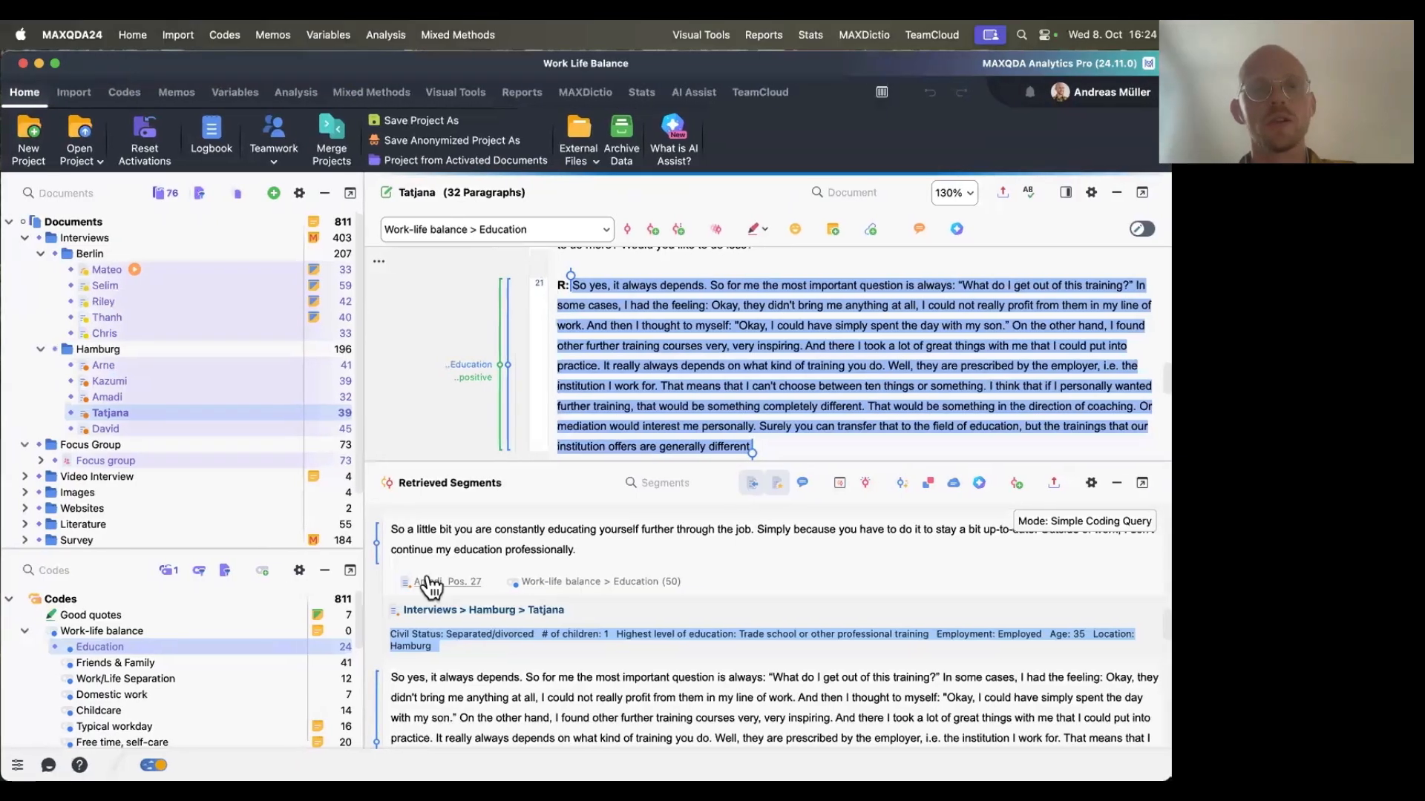
pyautogui.click(1058, 483)
pyautogui.click(1133, 491)
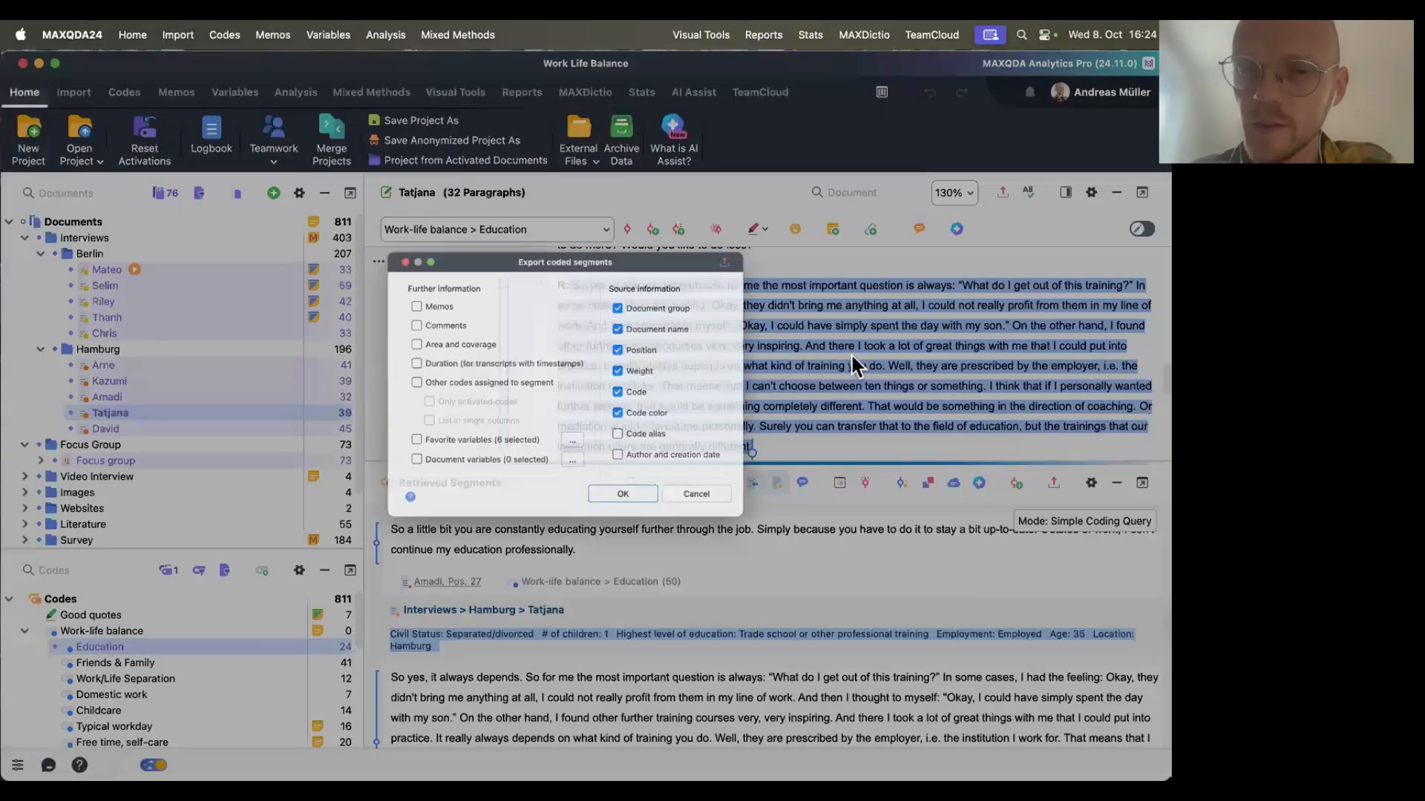
pyautogui.click(1117, 483)
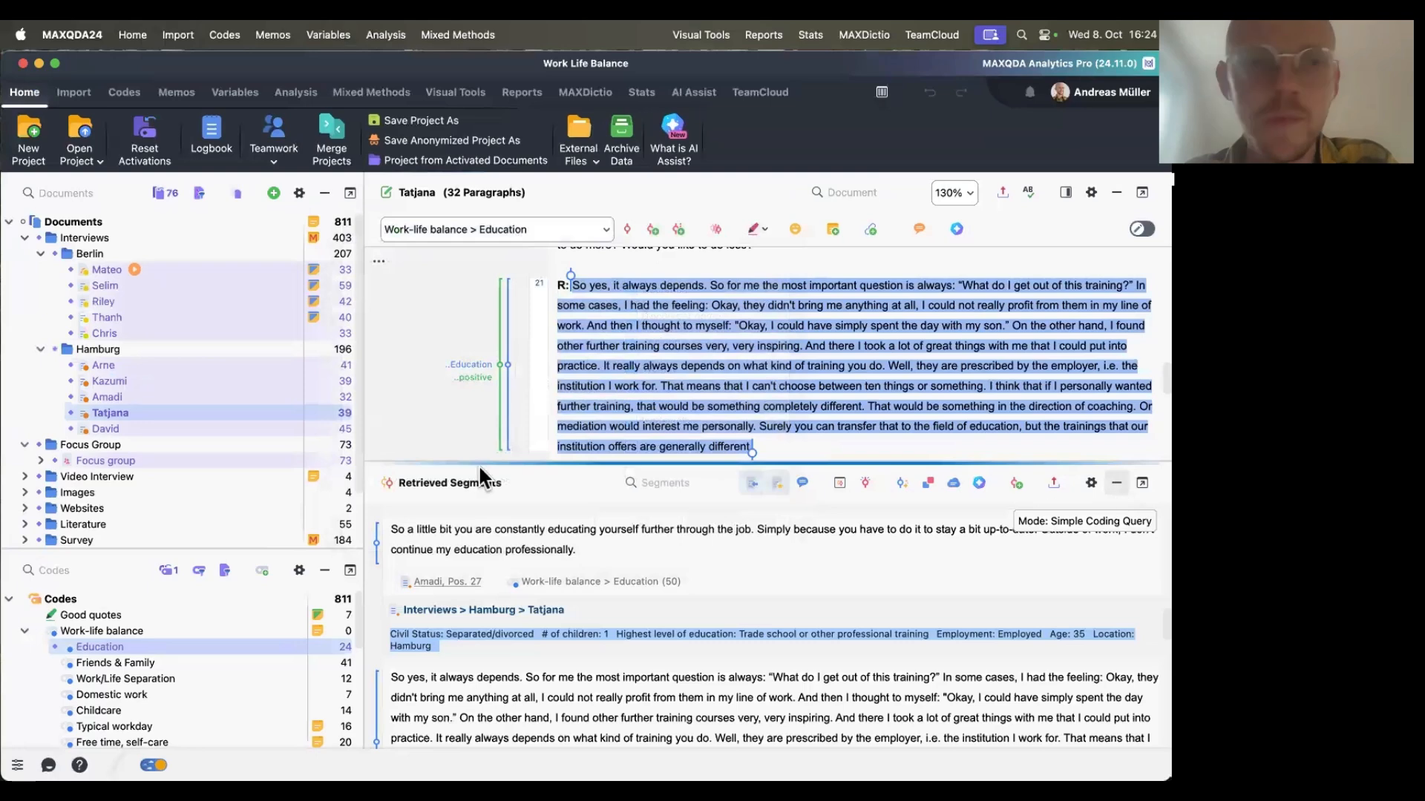
# Reset all document activations and browse the Interviews group's document variables in the data editor.
pyautogui.click(163, 191)
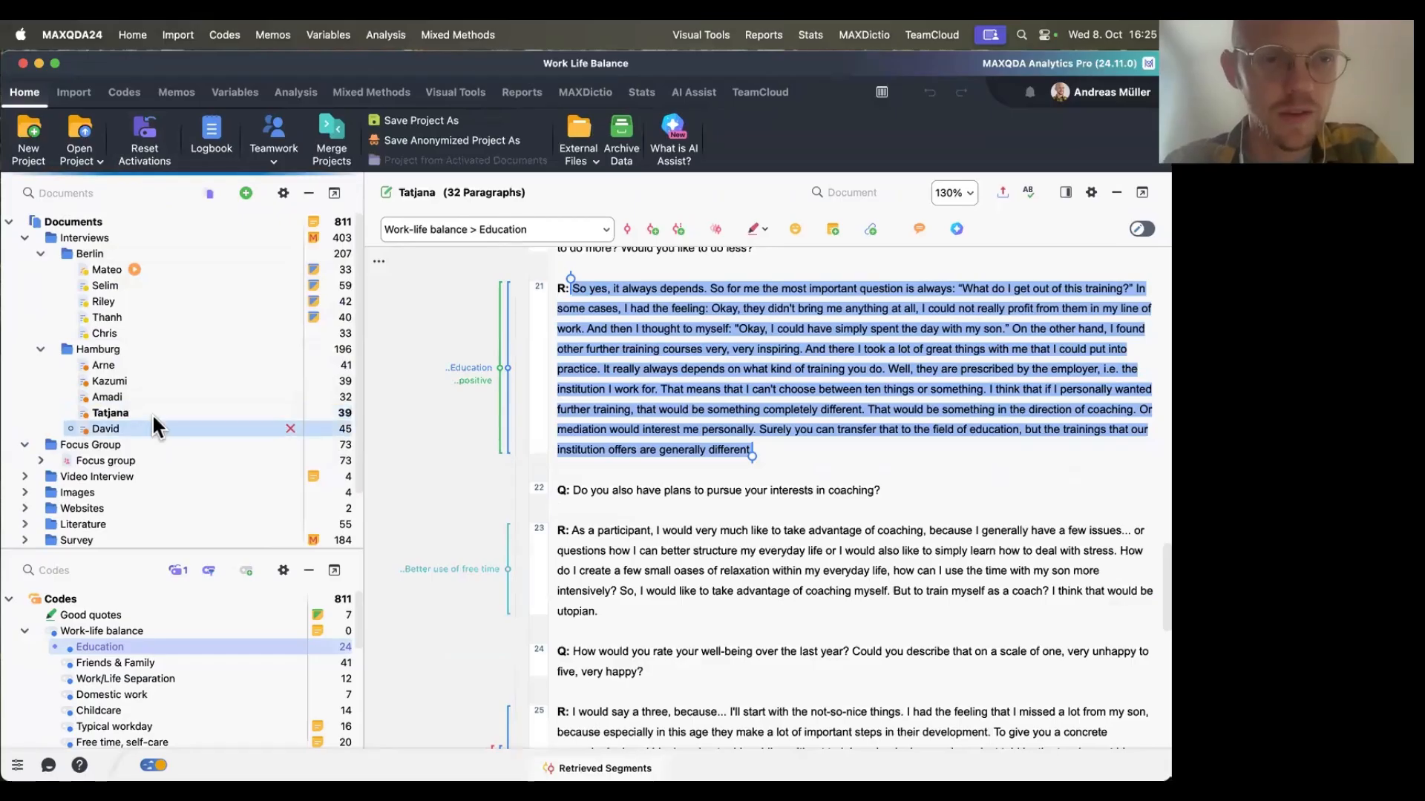
pyautogui.rightClick(125, 237)
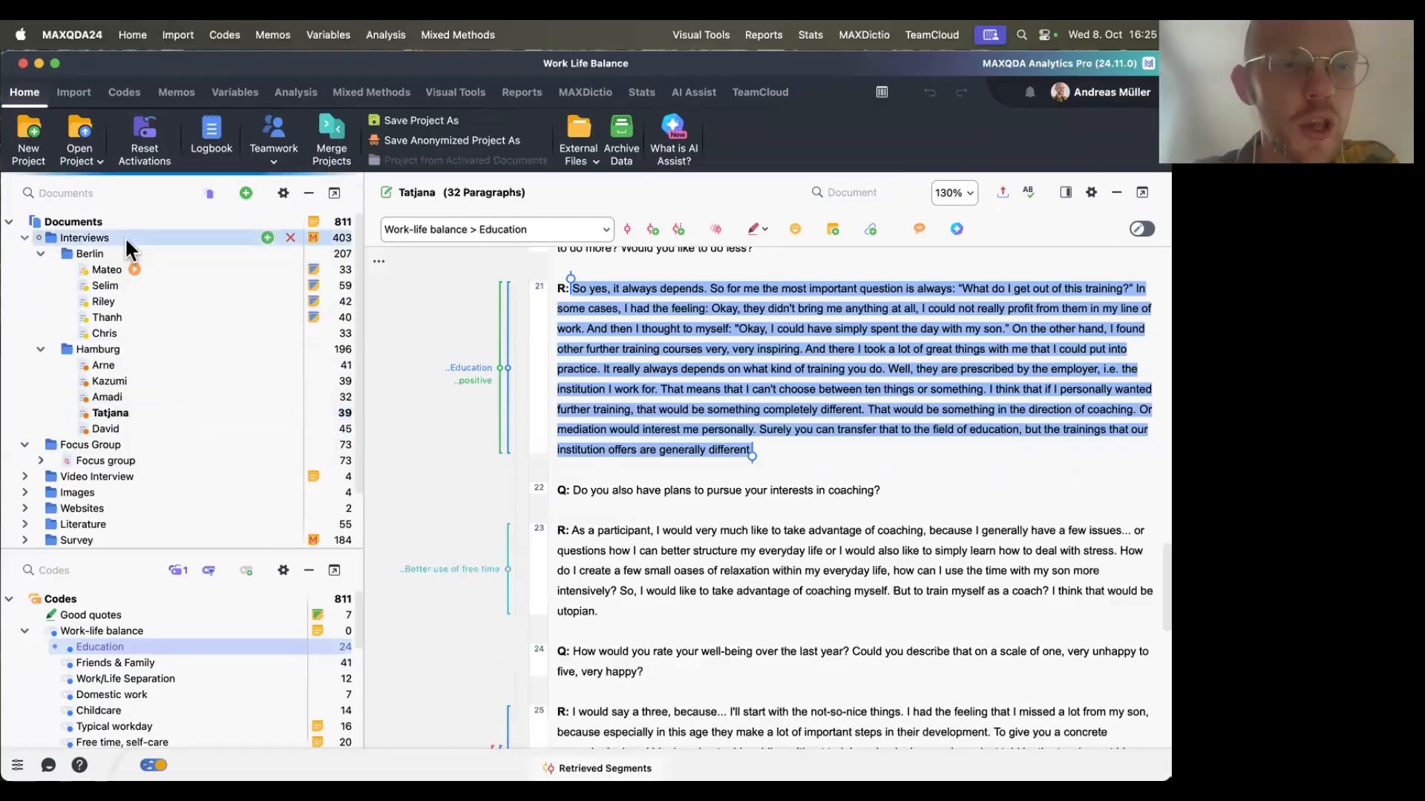
pyautogui.click(210, 434)
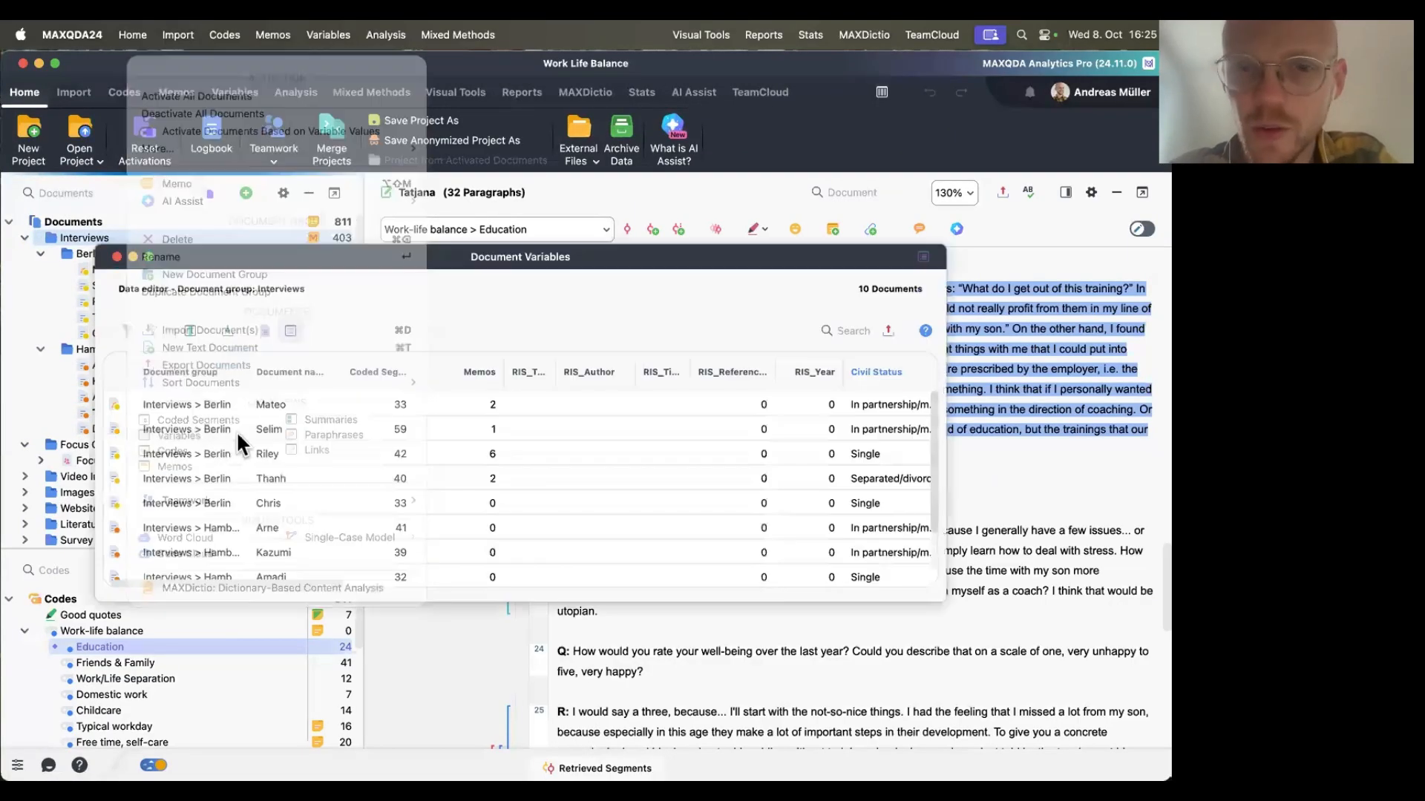
pyautogui.hscroll(10, 550, 465)
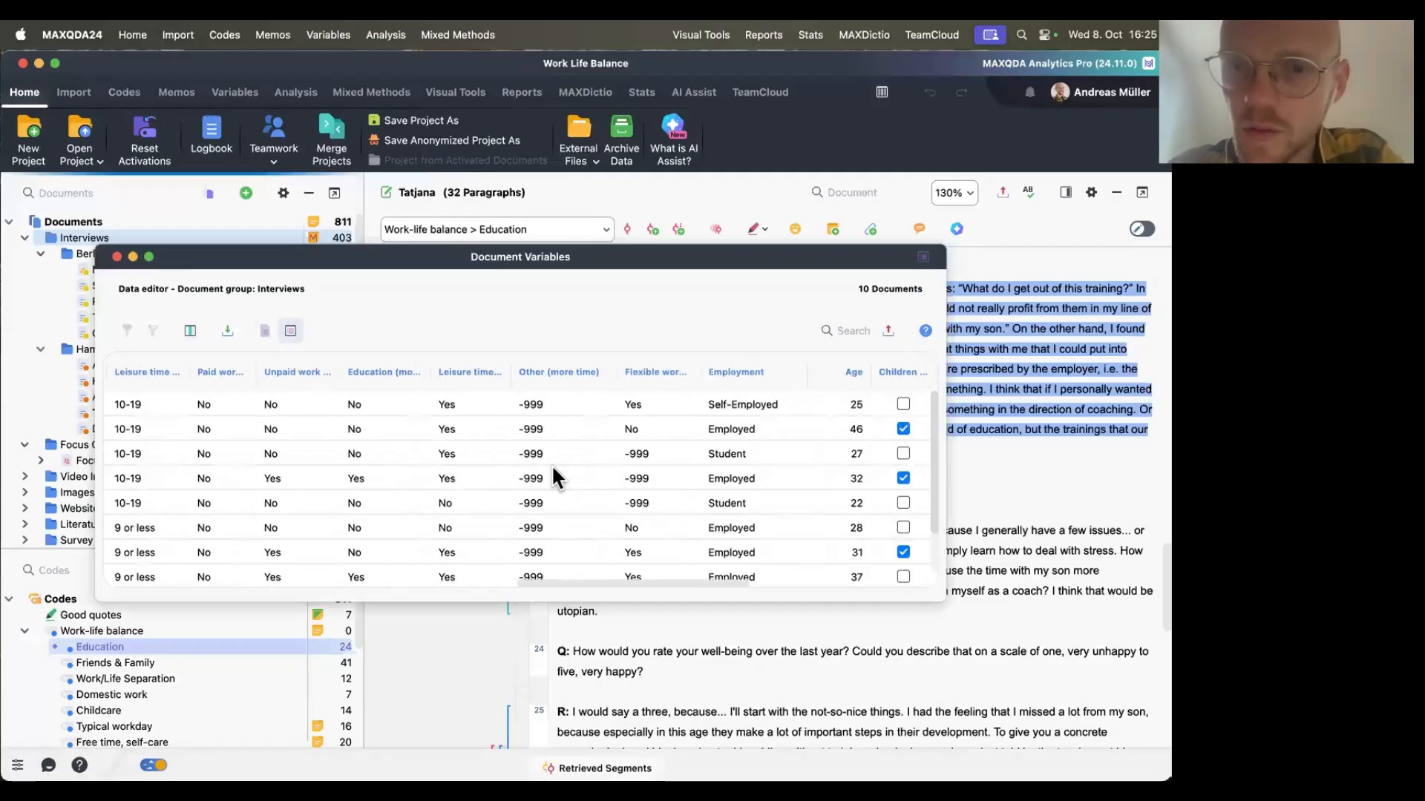
pyautogui.hscroll(-15, 550, 464)
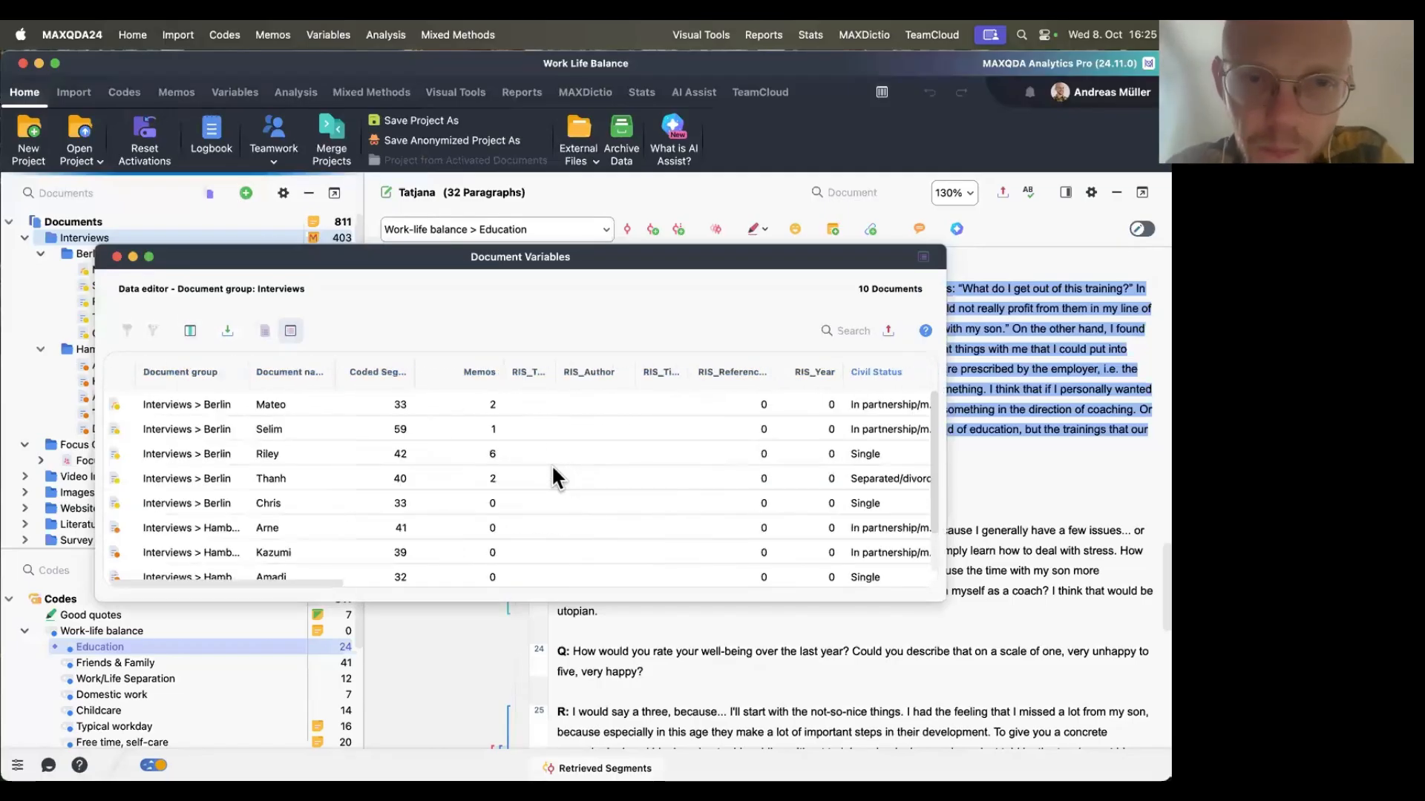
pyautogui.scroll(-3, 550, 464)
pyautogui.scroll(3, 550, 464)
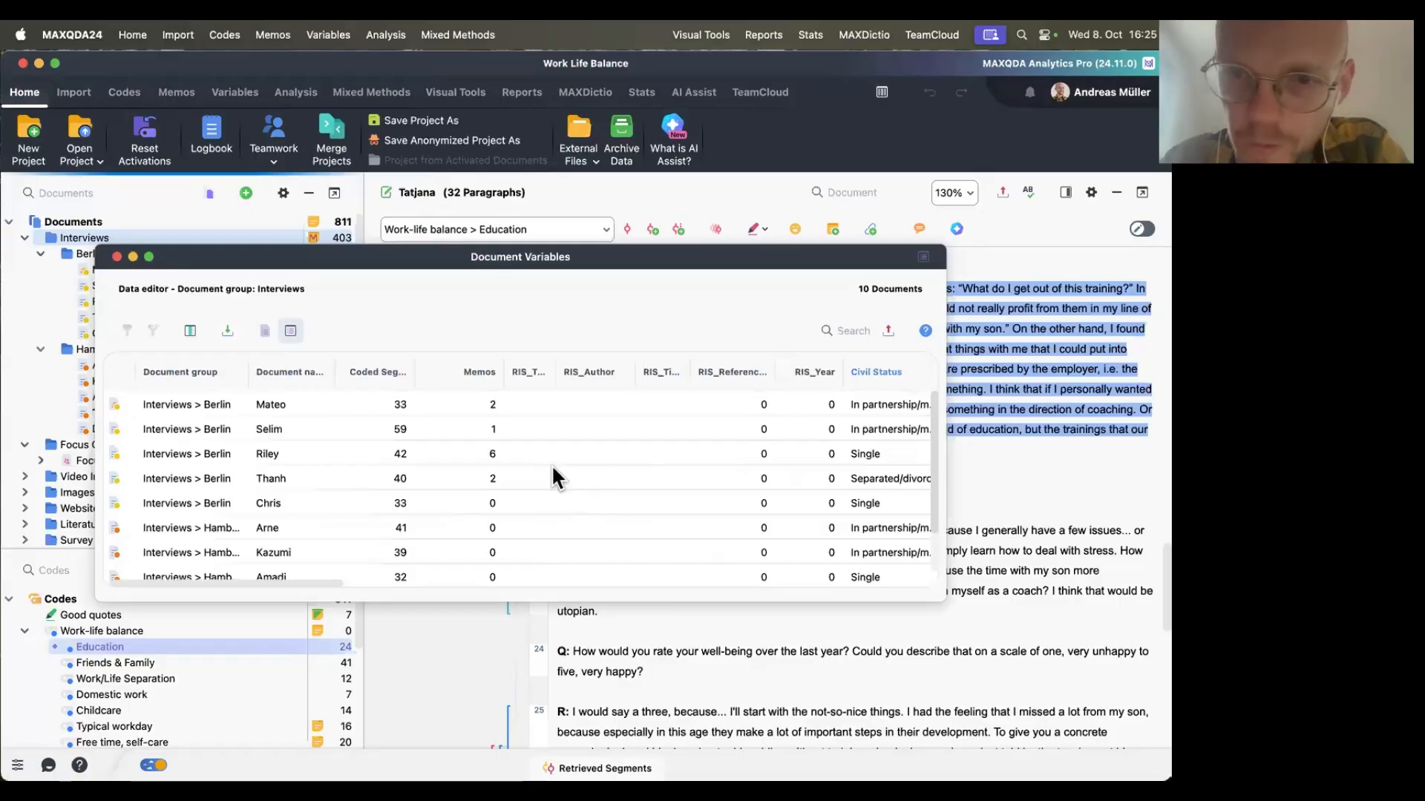
pyautogui.hscroll(6, 551, 465)
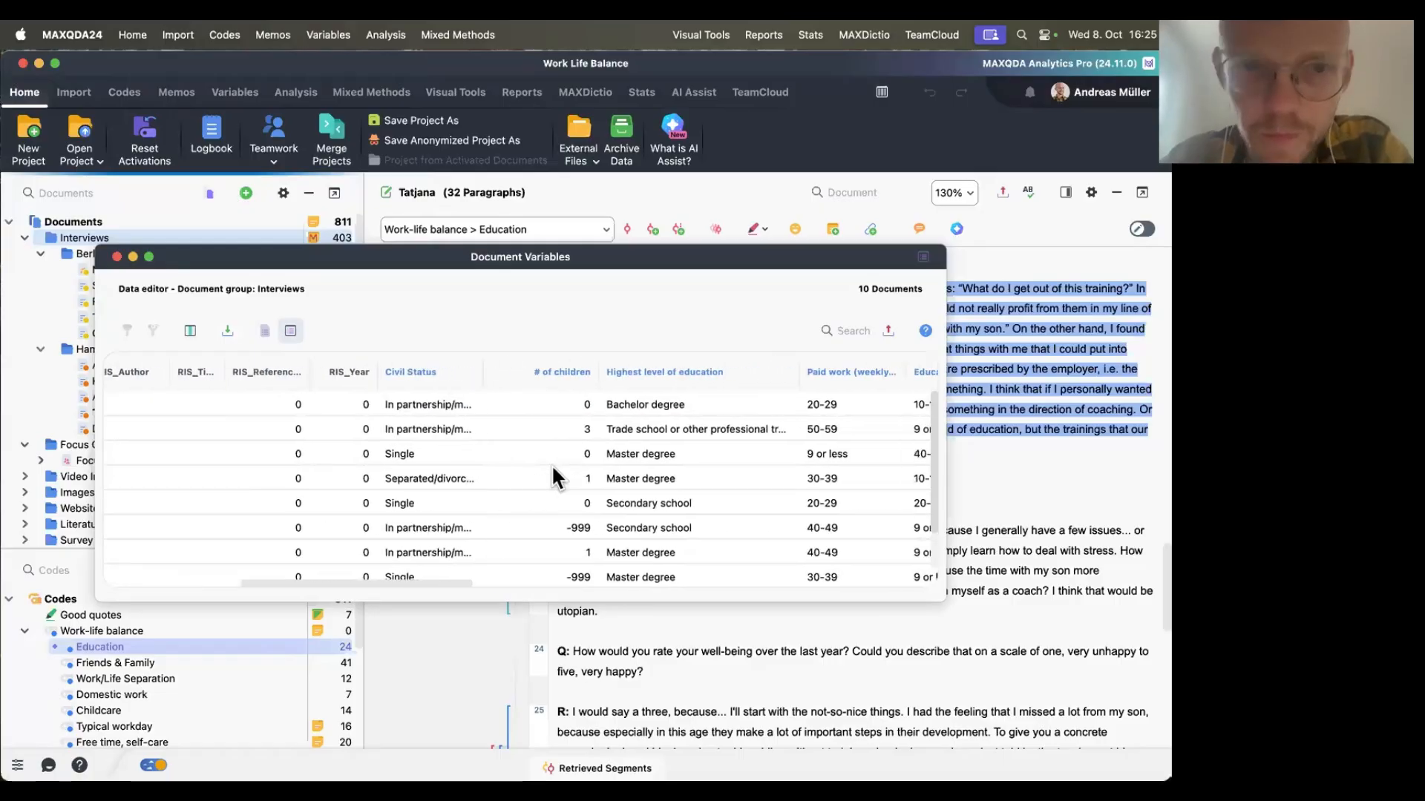
pyautogui.click(117, 257)
# Close the data editor and open an AI Assist chat for Tatjana's interview.
pyautogui.click(154, 411)
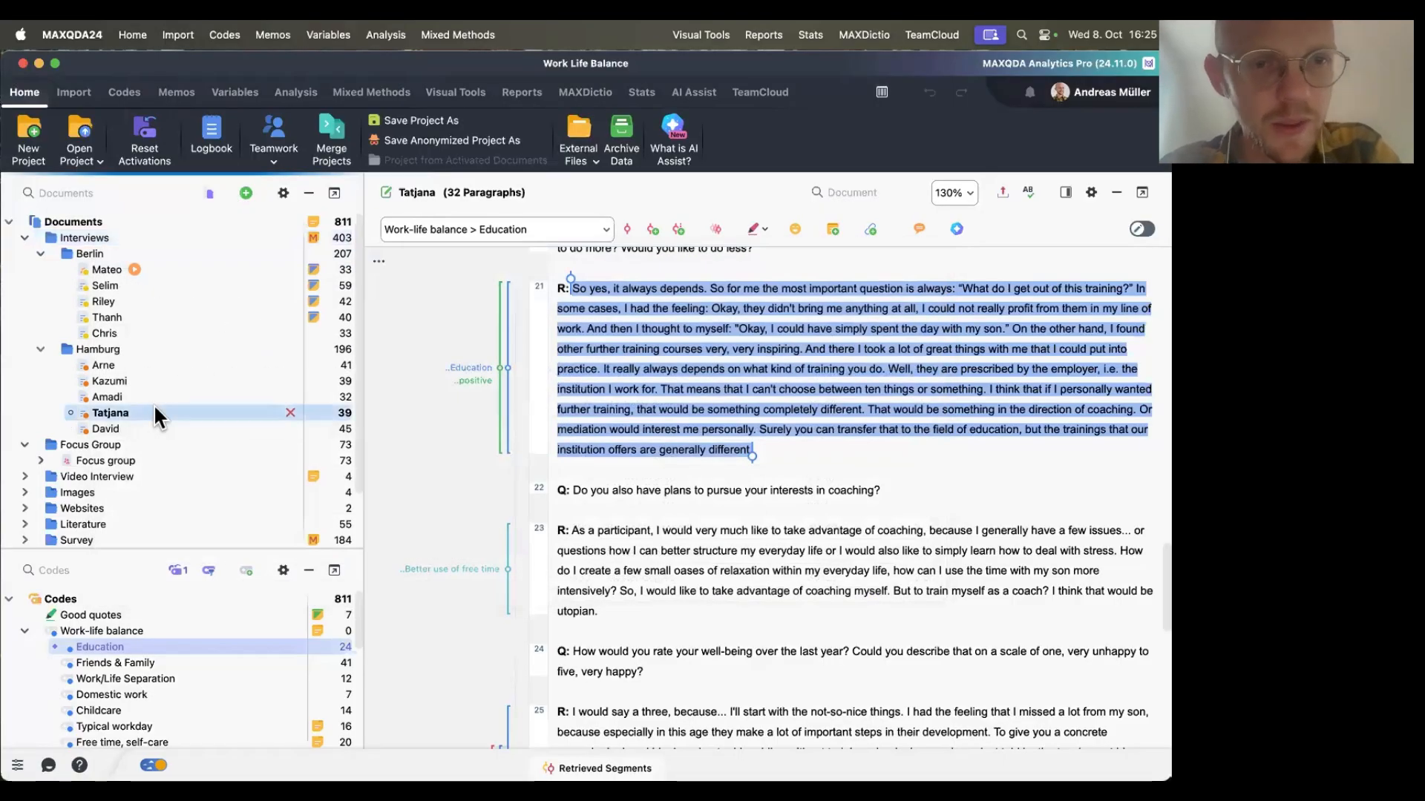
pyautogui.rightClick(150, 406)
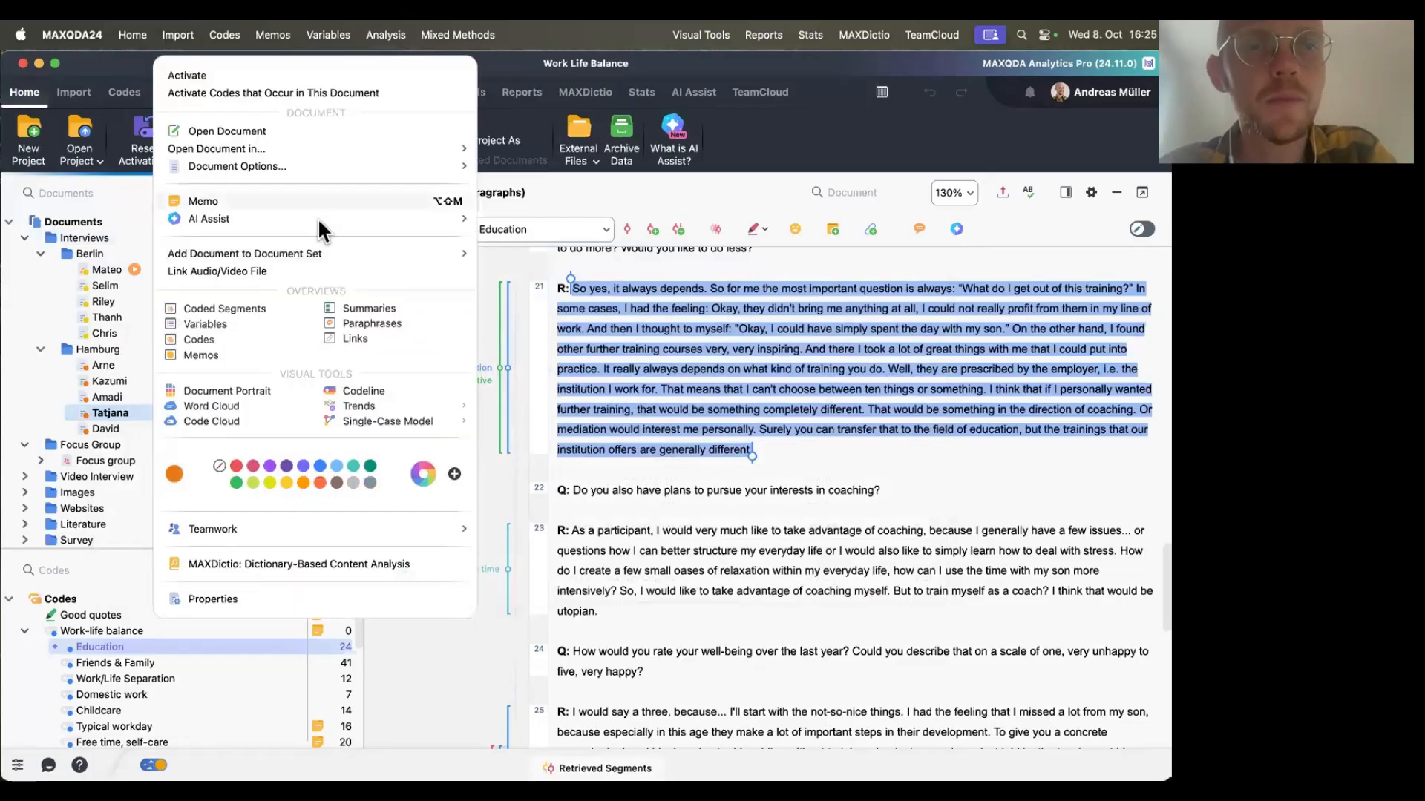
pyautogui.moveTo(459, 220)
pyautogui.click(535, 218)
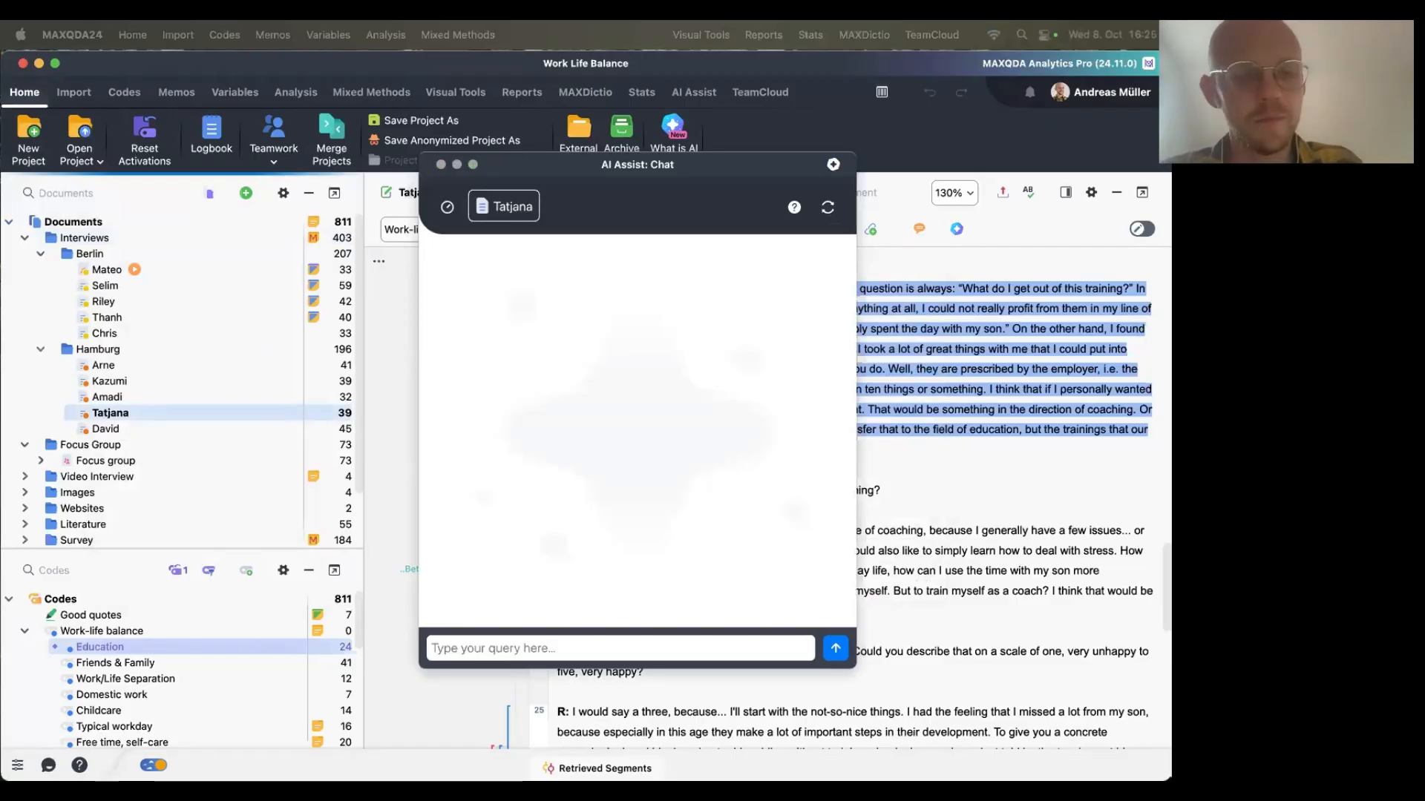
# Paste the coding-system prompt, replace its focus placeholder with Work Life Balance, and send it.
pyautogui.write('Create a coding system that focuses on [insert your focus] with main and subcodes.')
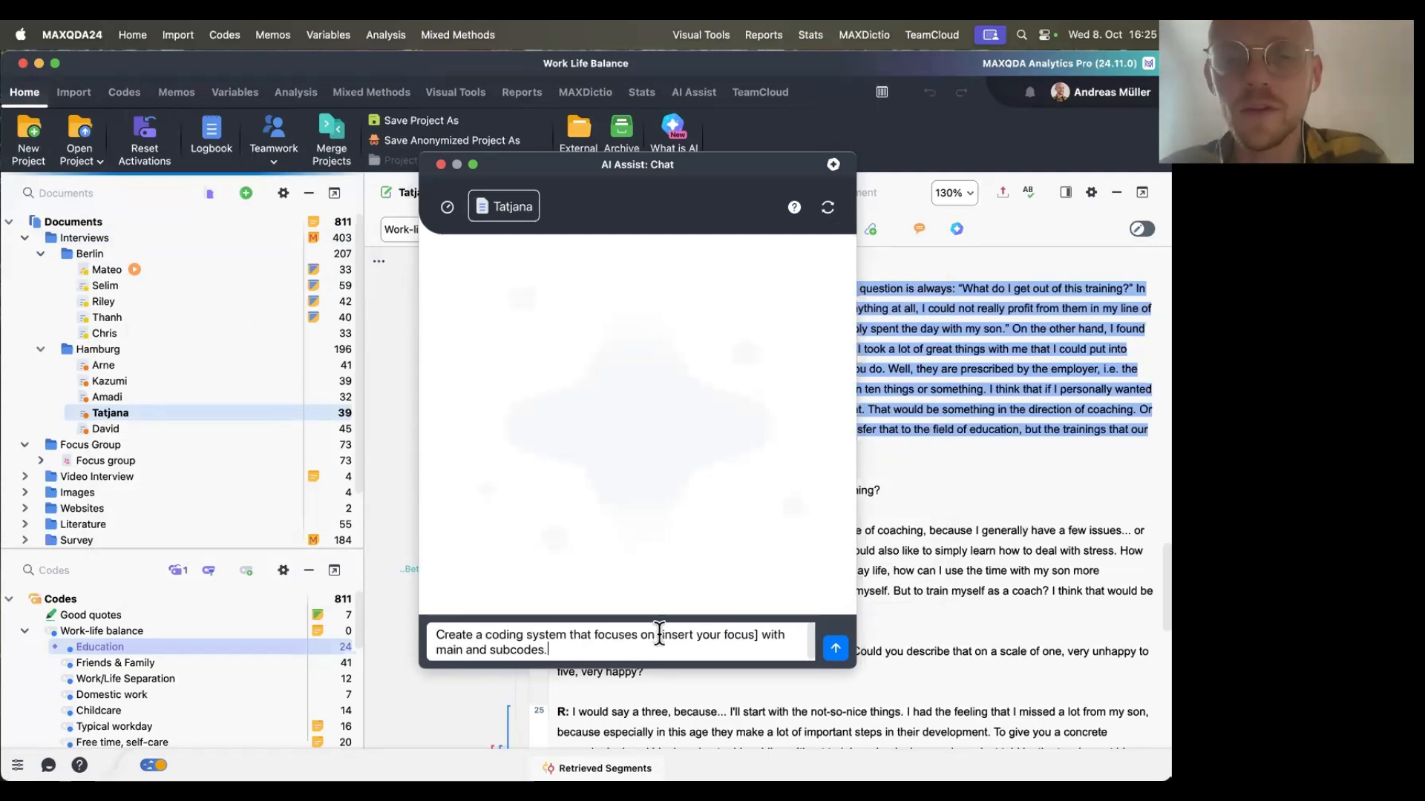
pyautogui.moveTo(657, 633); pyautogui.dragTo(758, 631)
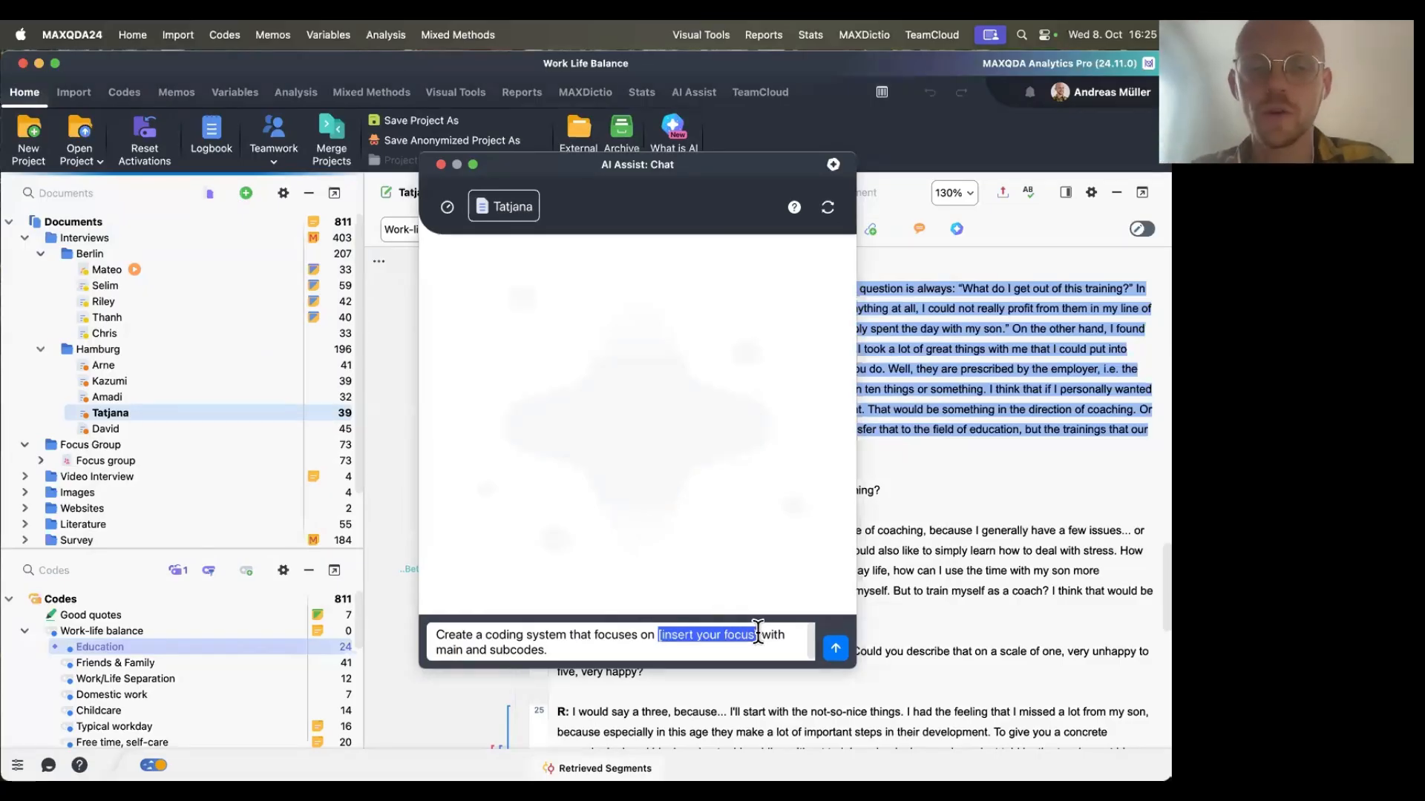
pyautogui.write('Balancing Work')
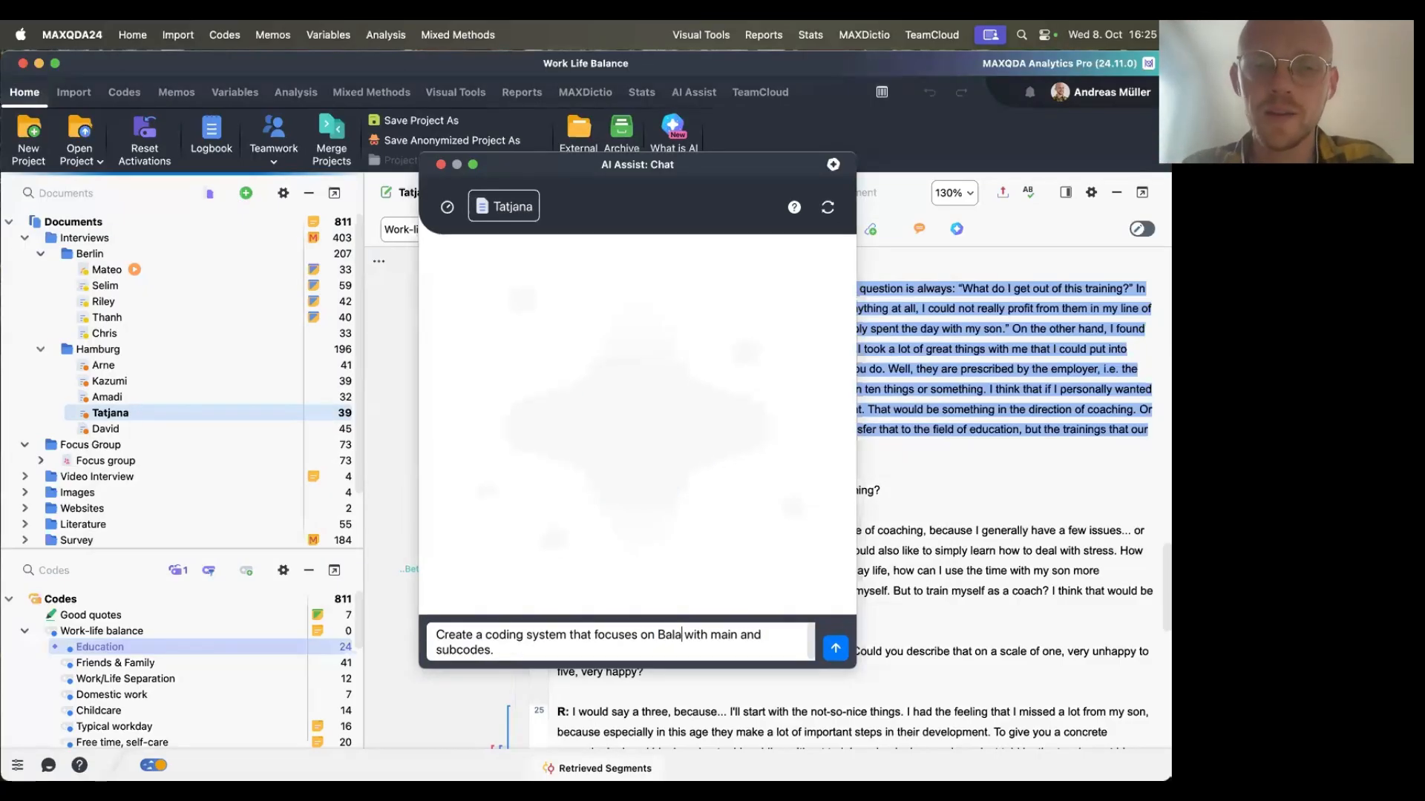
pyautogui.write(' and Life')
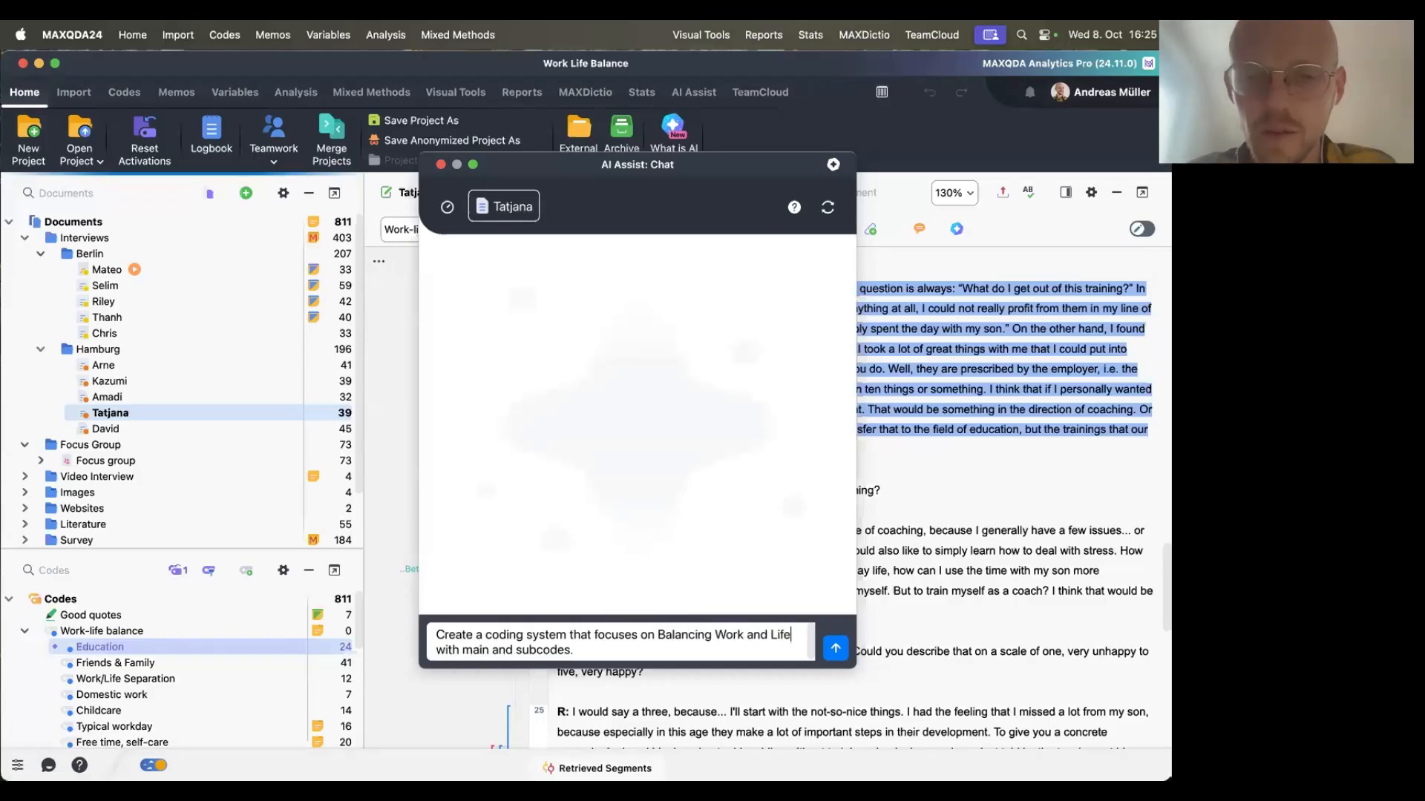
pyautogui.moveTo(655, 636)
pyautogui.mouseDown()
pyautogui.moveTo(778, 634)
pyautogui.moveTo(680, 631)
pyautogui.mouseUp()
pyautogui.doubleClick(773, 634)
pyautogui.write('Work Life Ban')
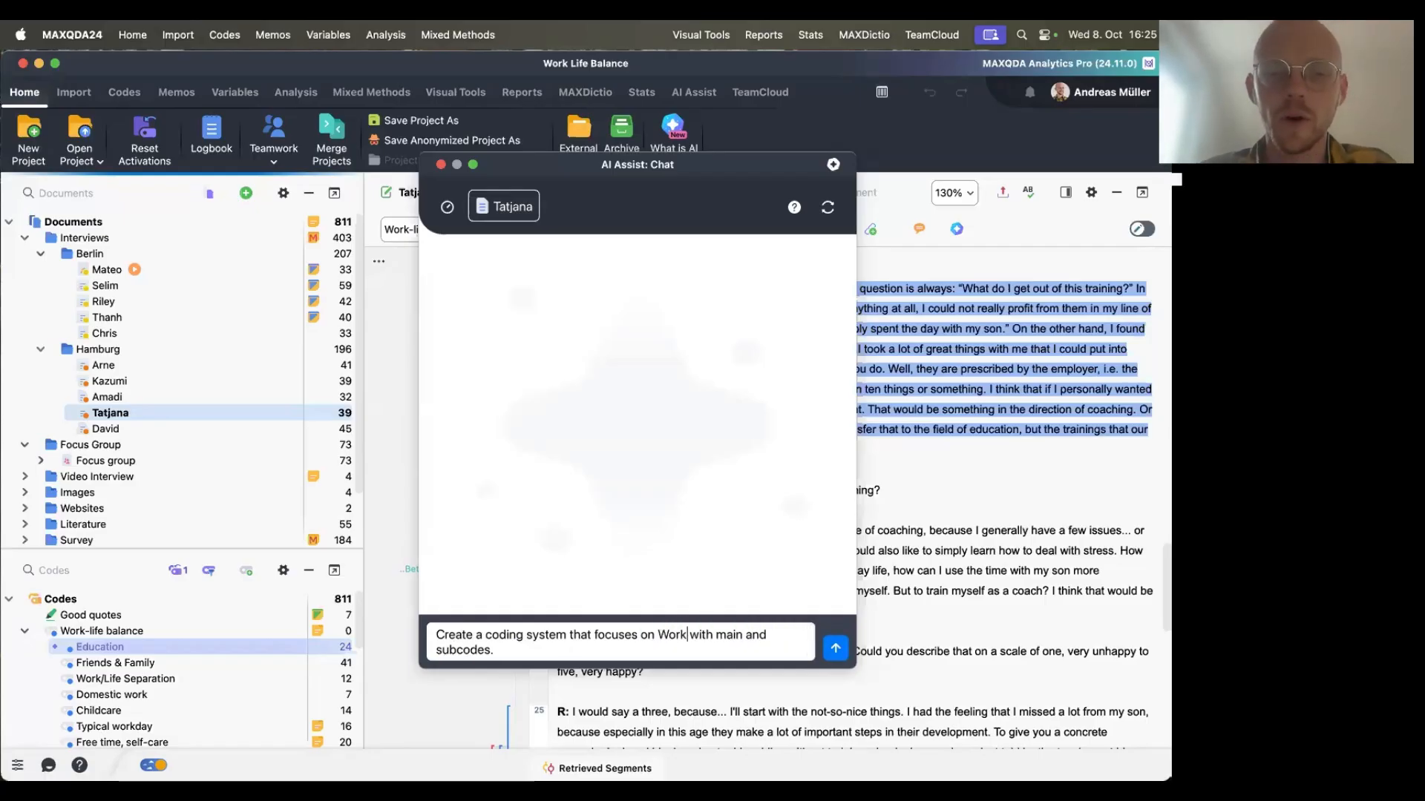
pyautogui.write('ance')
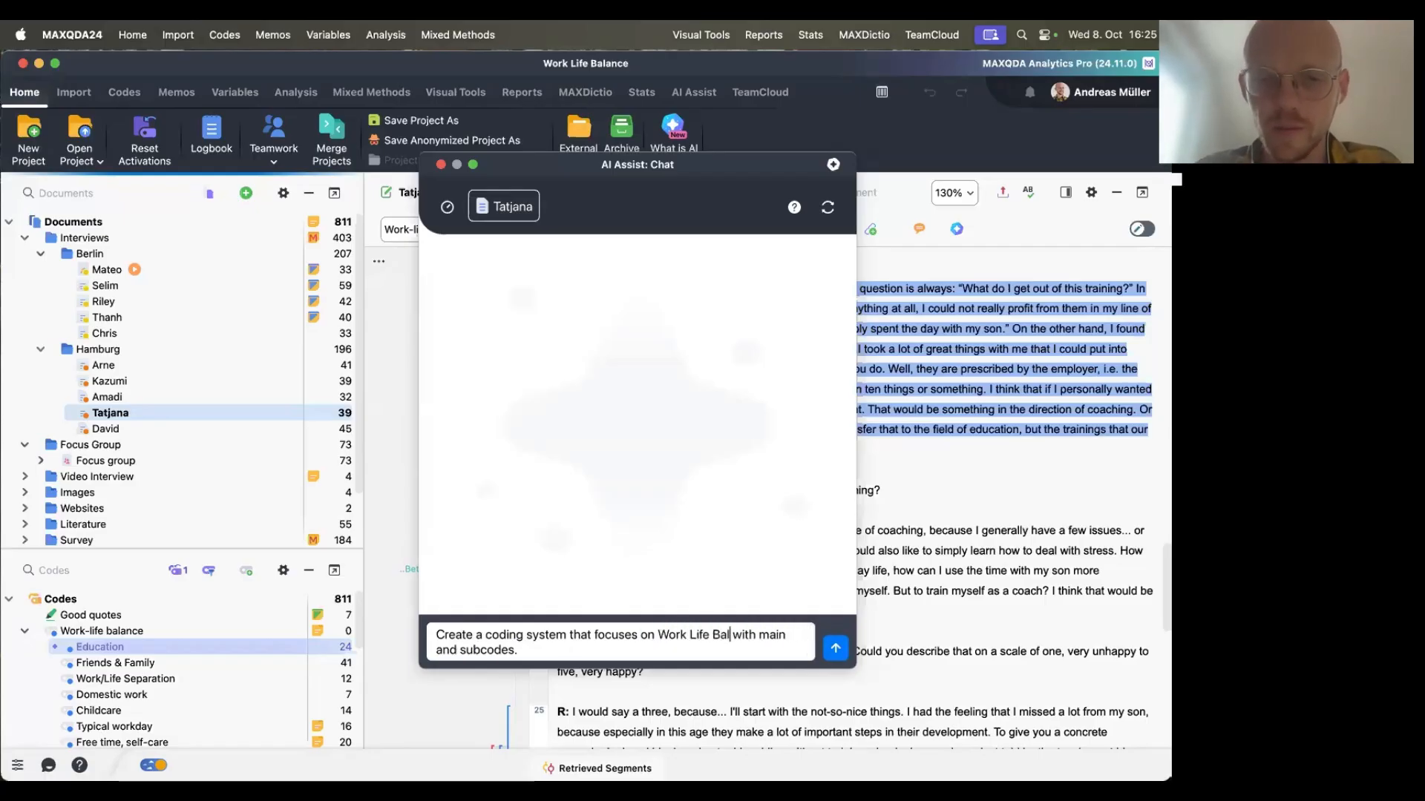
pyautogui.click(832, 650)
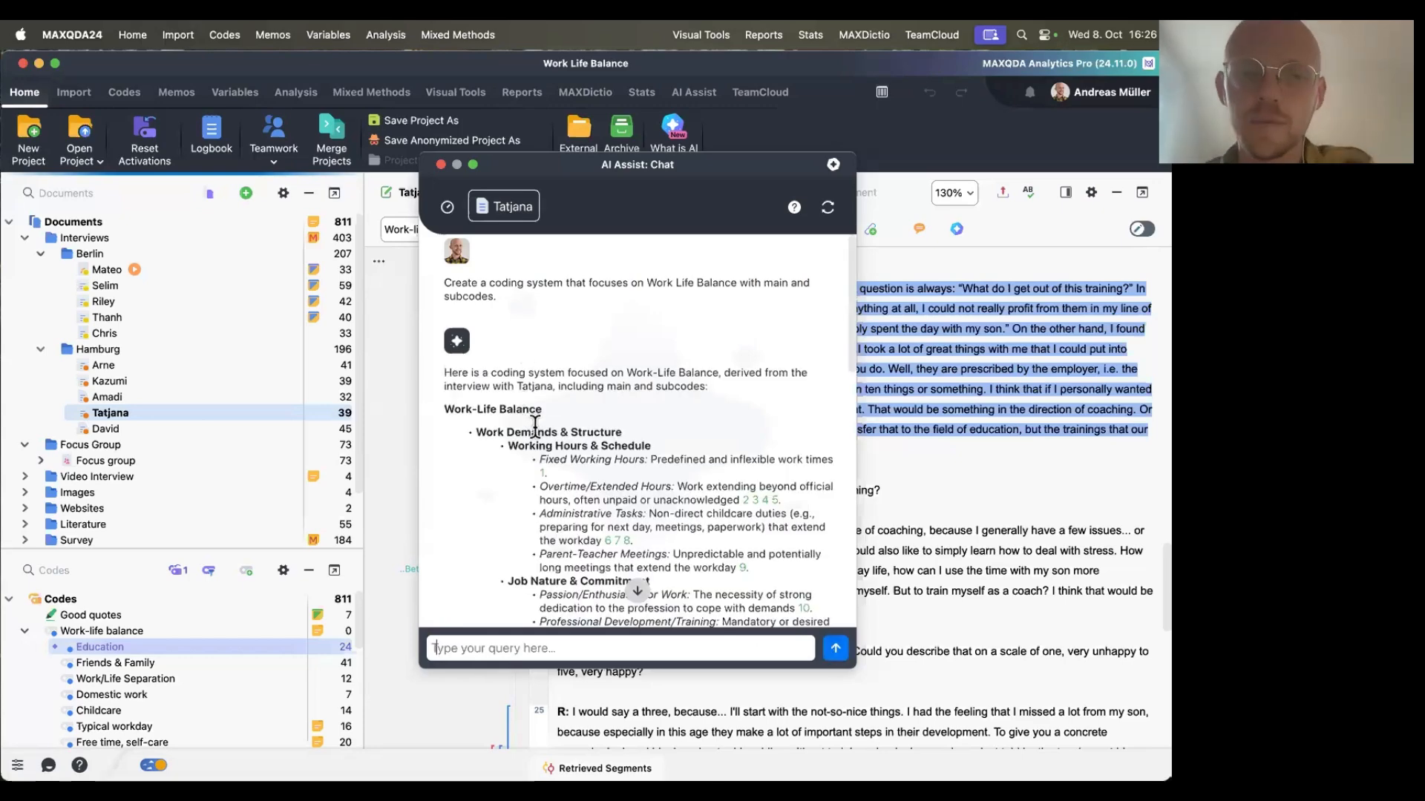
# Read through the generated coding system, highlighting main and subcode names along the way.
pyautogui.scroll(-4, 536, 429)
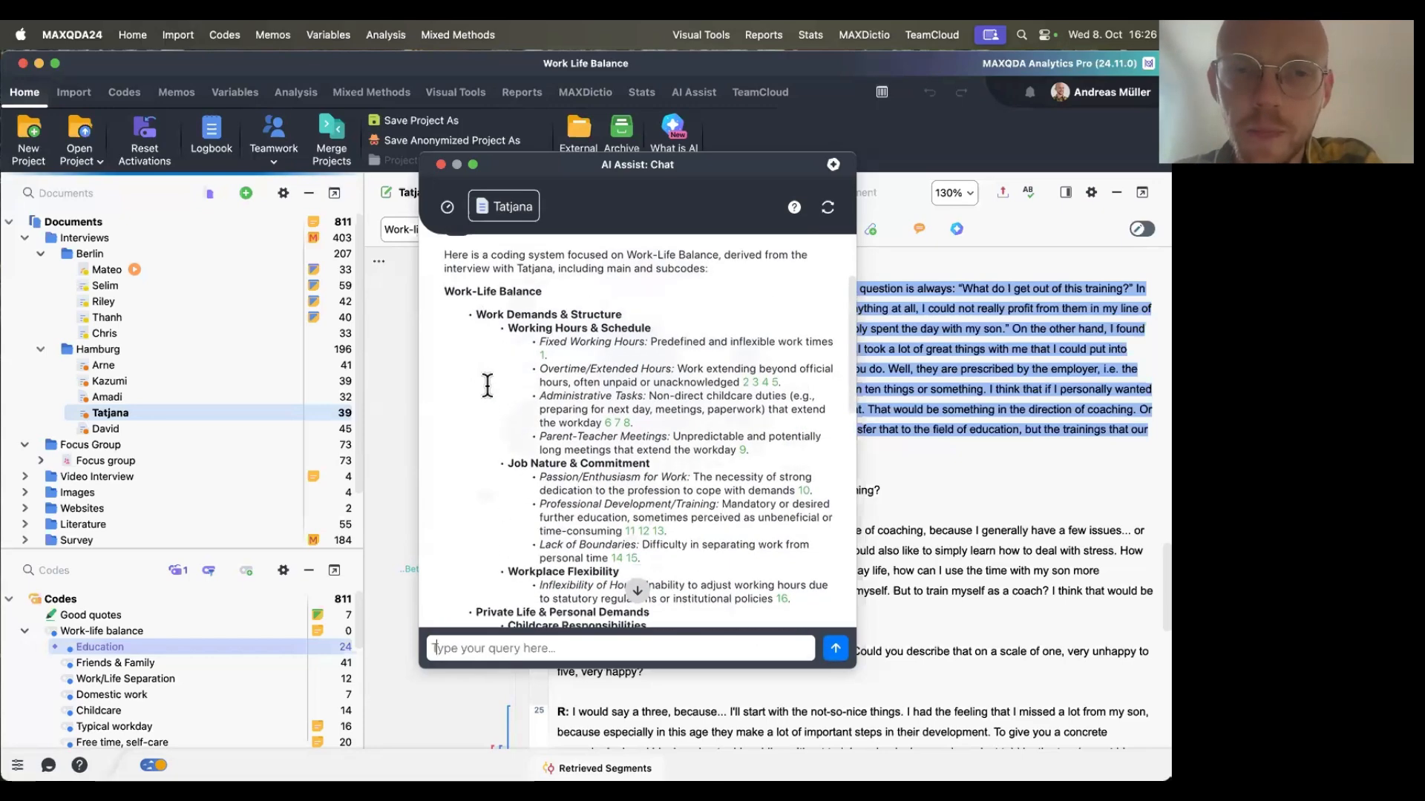
pyautogui.moveTo(476, 302); pyautogui.dragTo(648, 303)
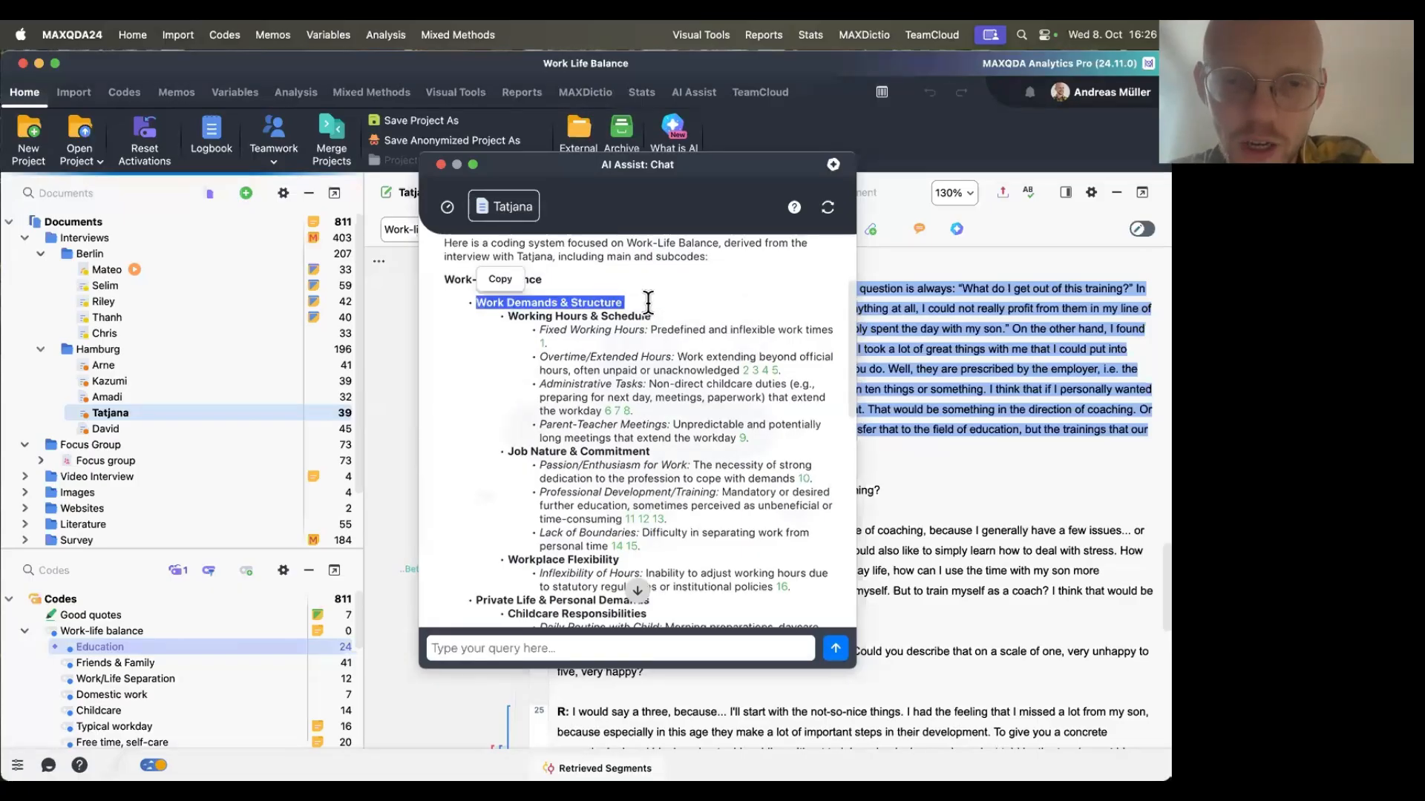
pyautogui.scroll(-2, 648, 303)
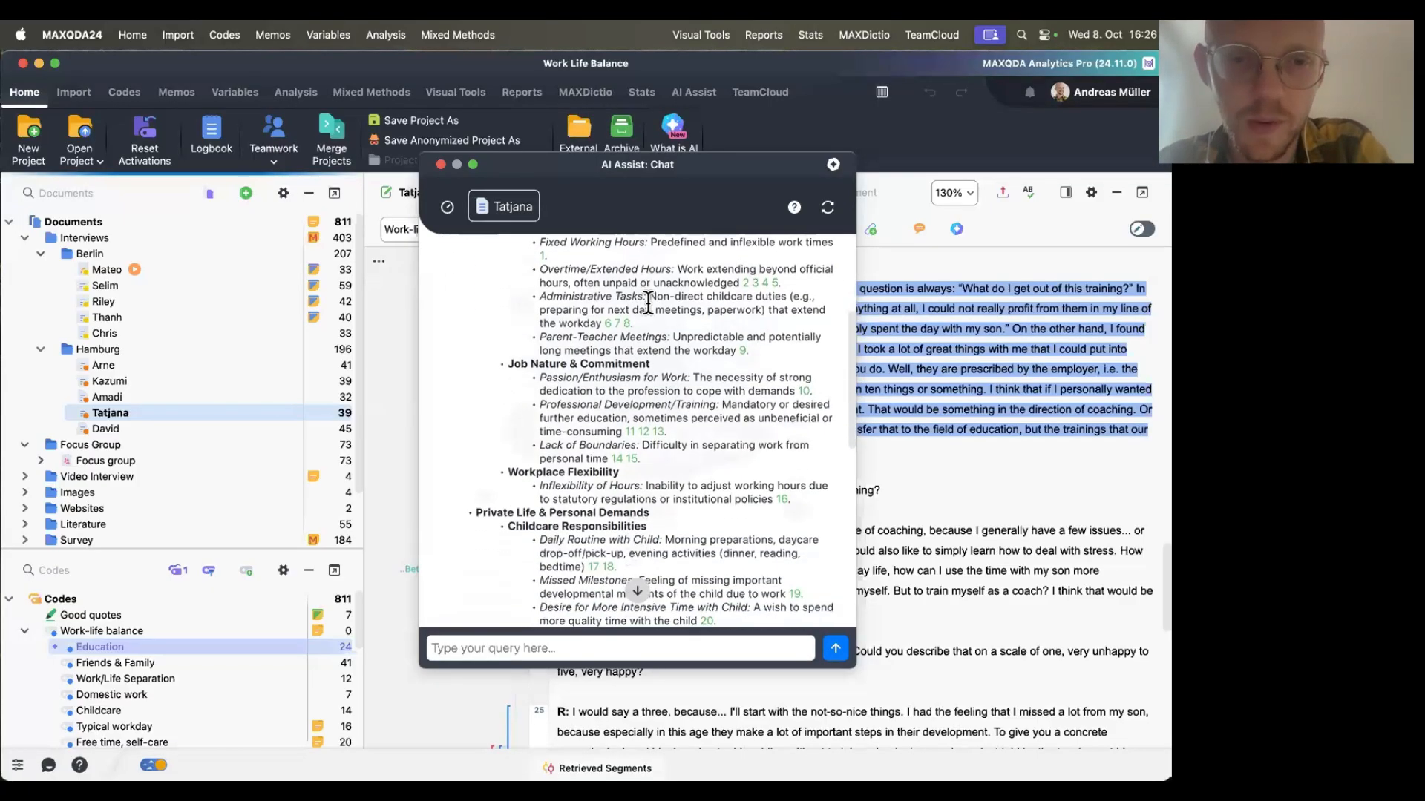
pyautogui.scroll(-2, 648, 303)
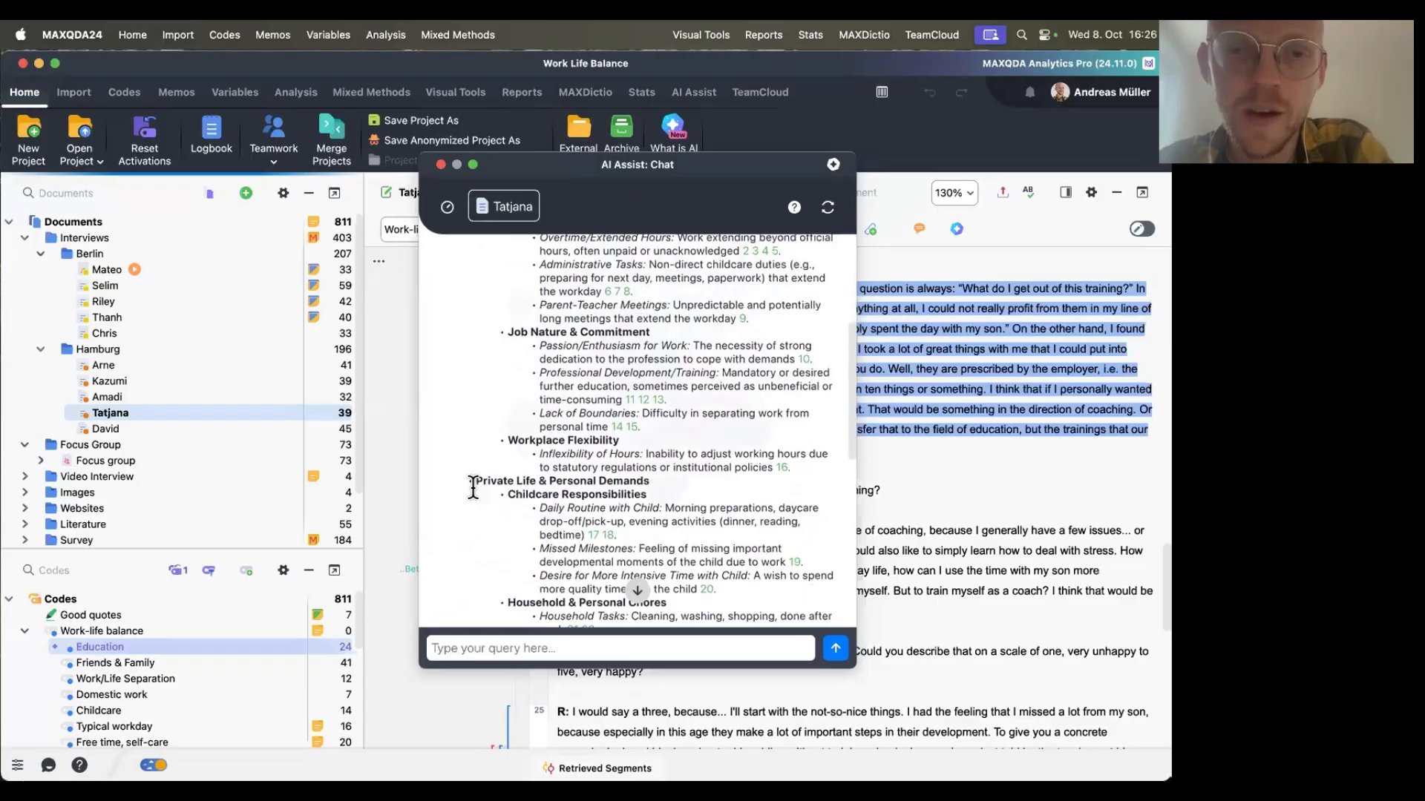
pyautogui.moveTo(476, 481); pyautogui.dragTo(650, 481)
pyautogui.click(652, 481)
pyautogui.scroll(-5, 663, 486)
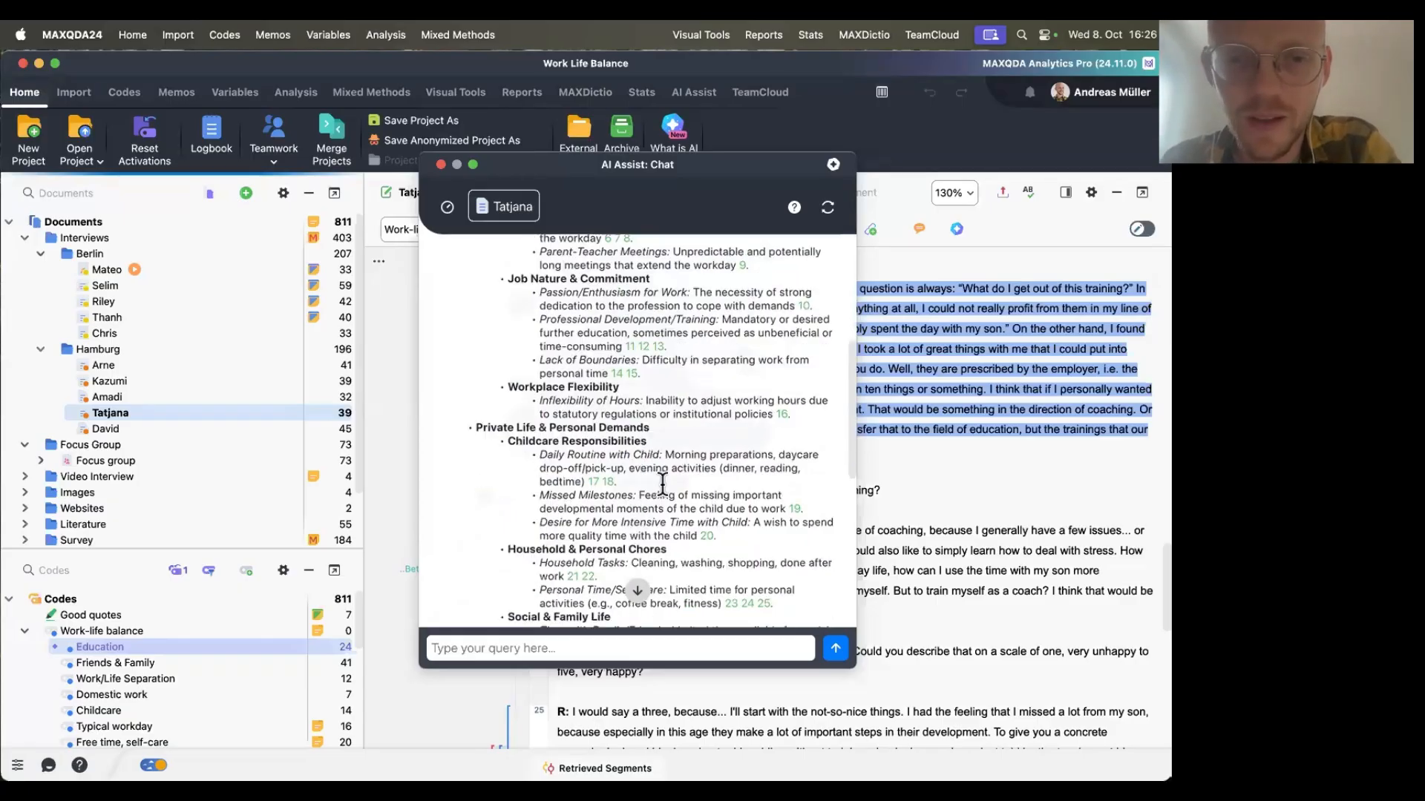
pyautogui.scroll(-3, 663, 486)
pyautogui.moveTo(475, 429); pyautogui.dragTo(631, 438)
pyautogui.scroll(-3, 632, 438)
pyautogui.scroll(15, 631, 438)
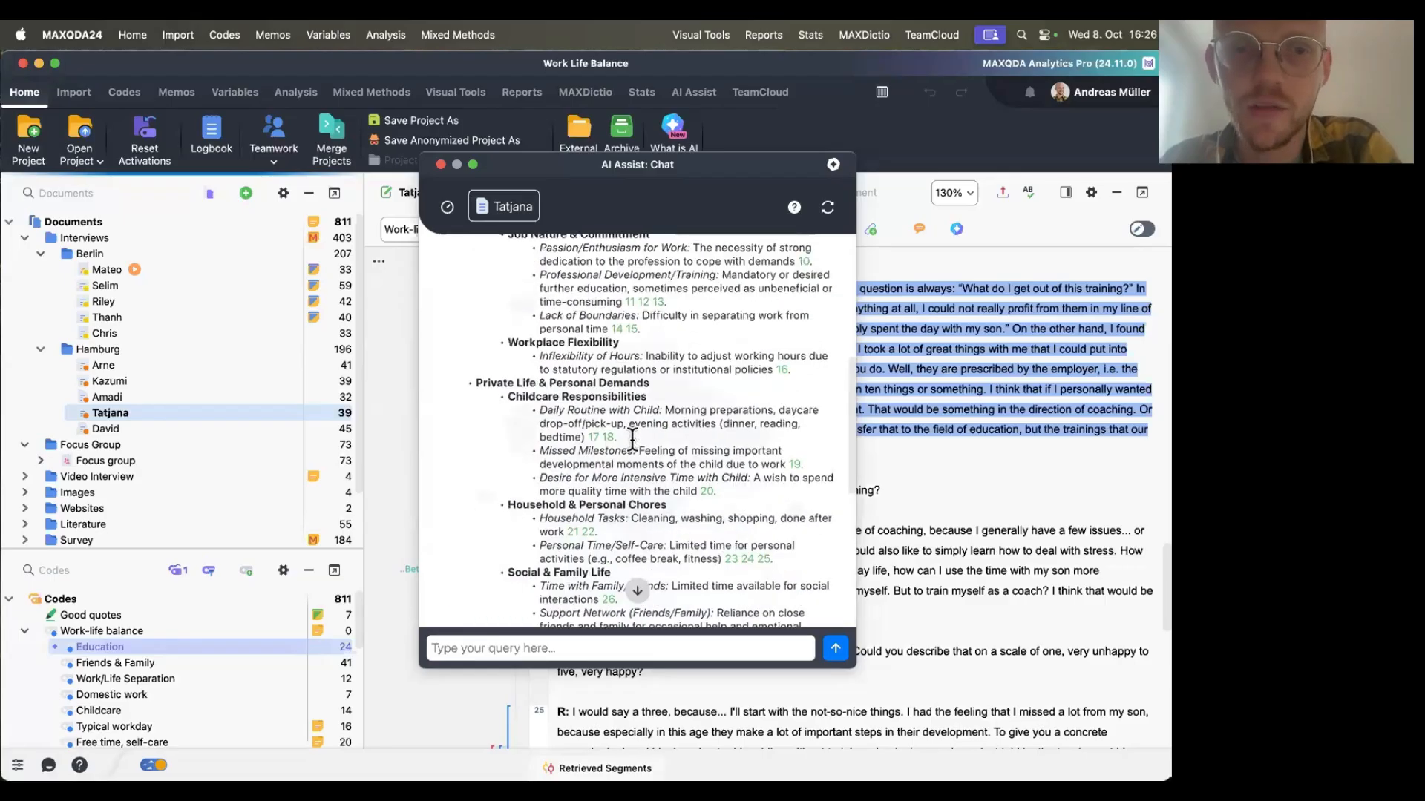
pyautogui.scroll(3, 631, 438)
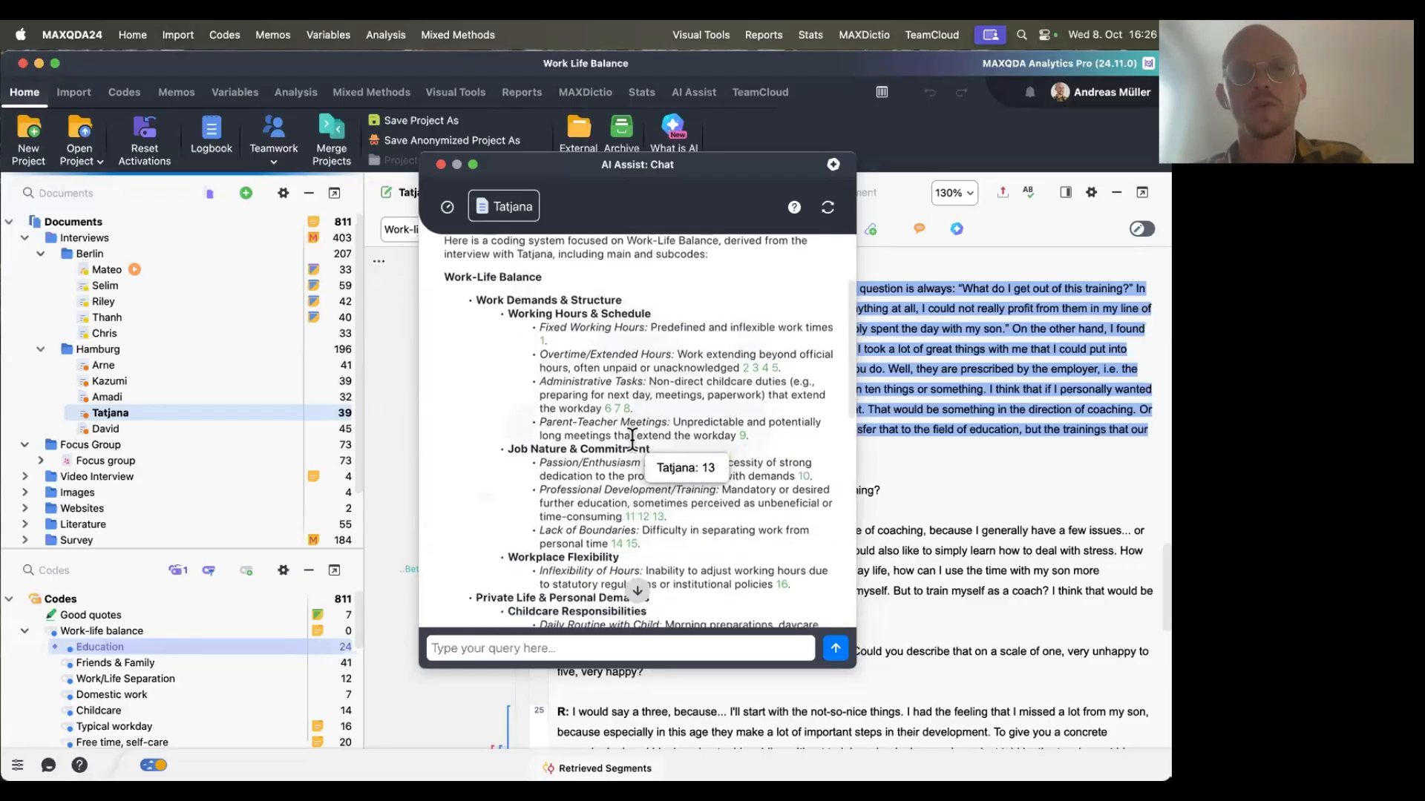
pyautogui.moveTo(508, 314); pyautogui.dragTo(670, 317)
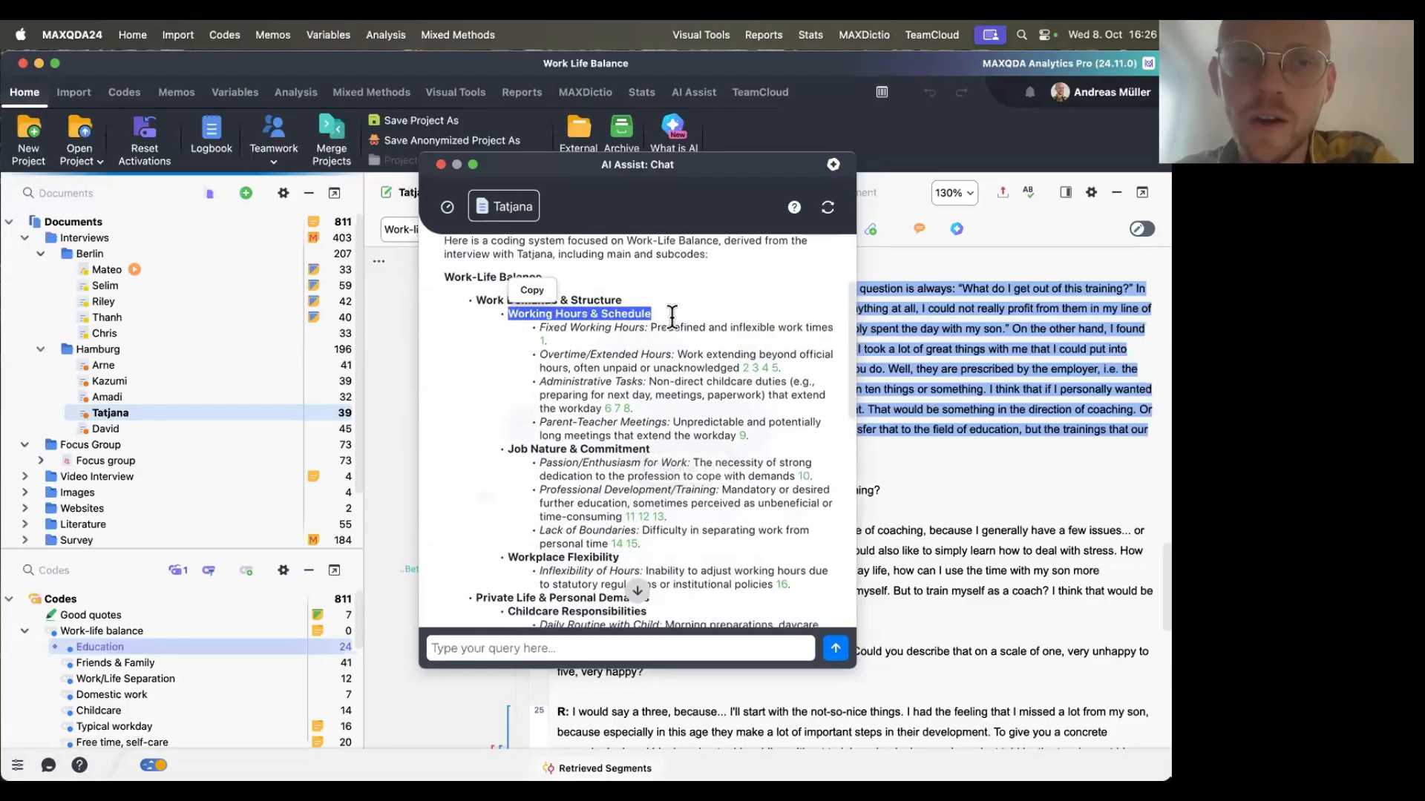
pyautogui.click(670, 317)
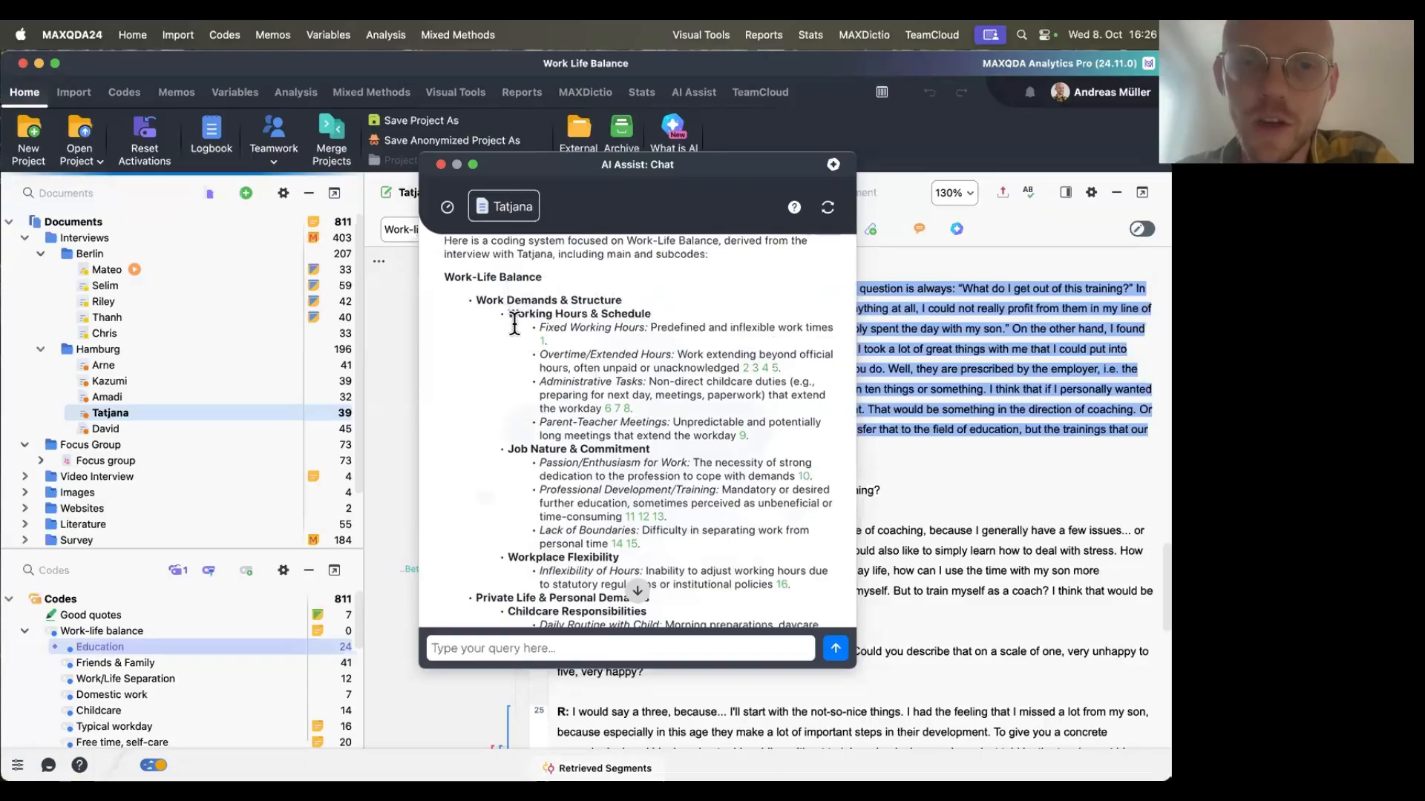
pyautogui.moveTo(508, 314); pyautogui.dragTo(672, 316)
pyautogui.click(674, 316)
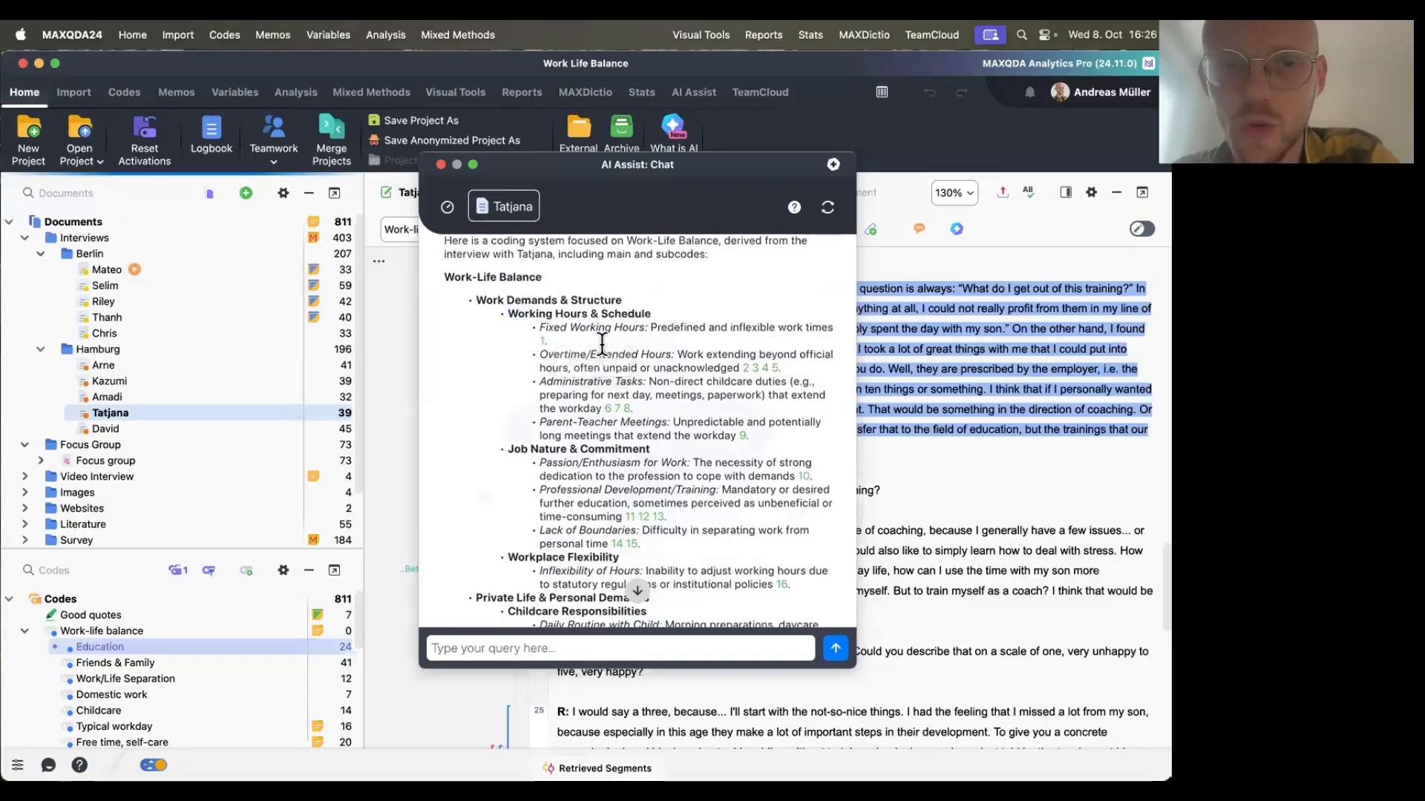
# Follow the citation numbers under Working Hours & Schedule to the matching interview passages.
pyautogui.click(542, 342)
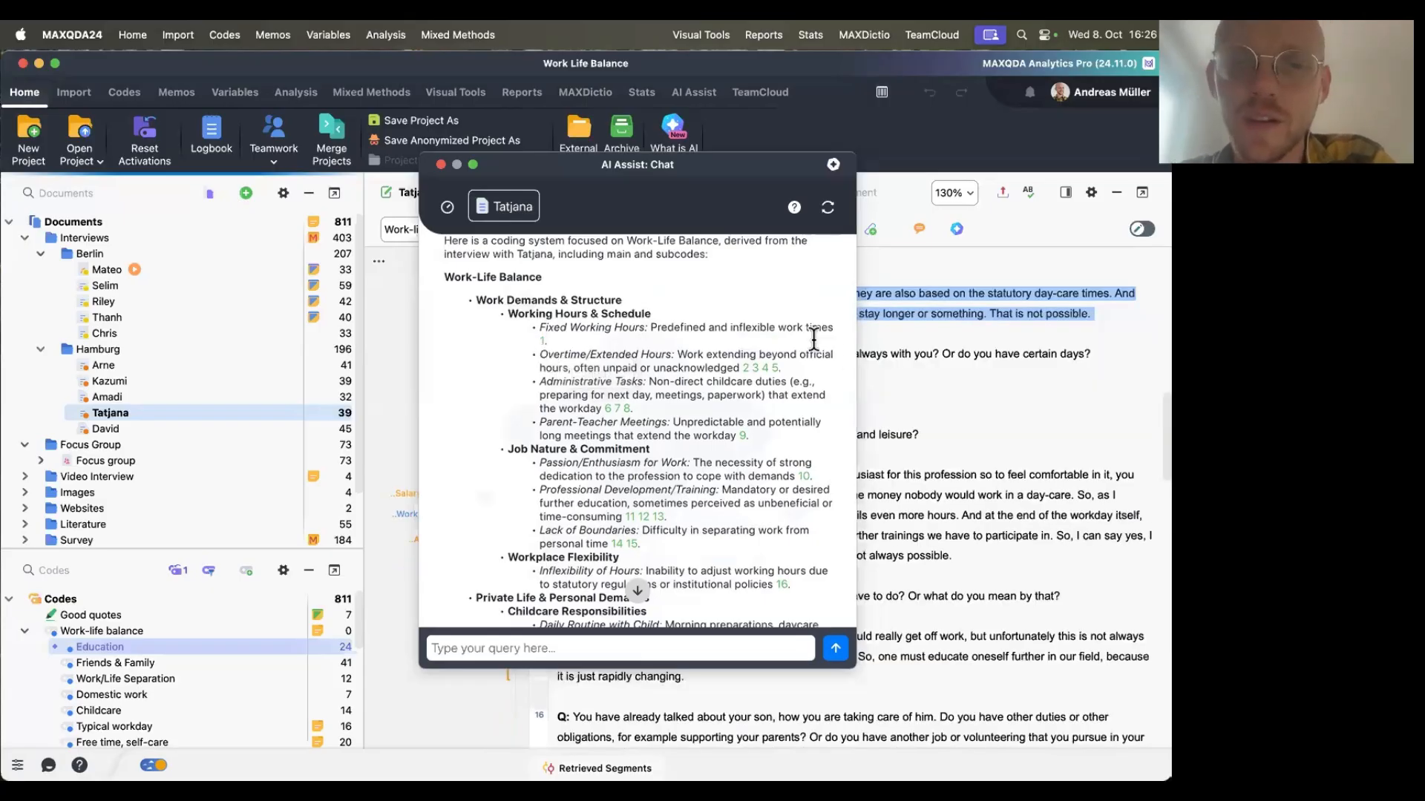
pyautogui.click(755, 368)
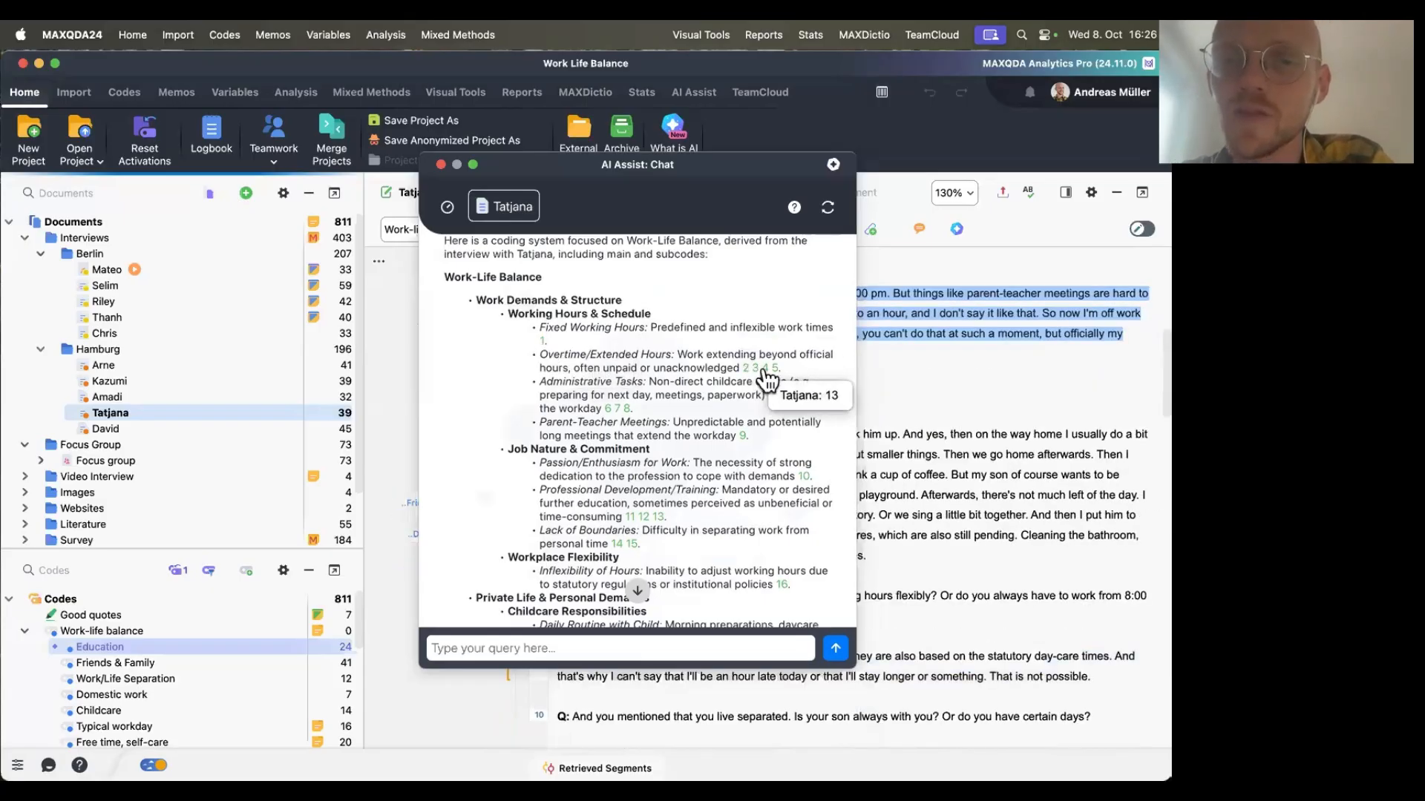
pyautogui.click(765, 368)
pyautogui.click(775, 368)
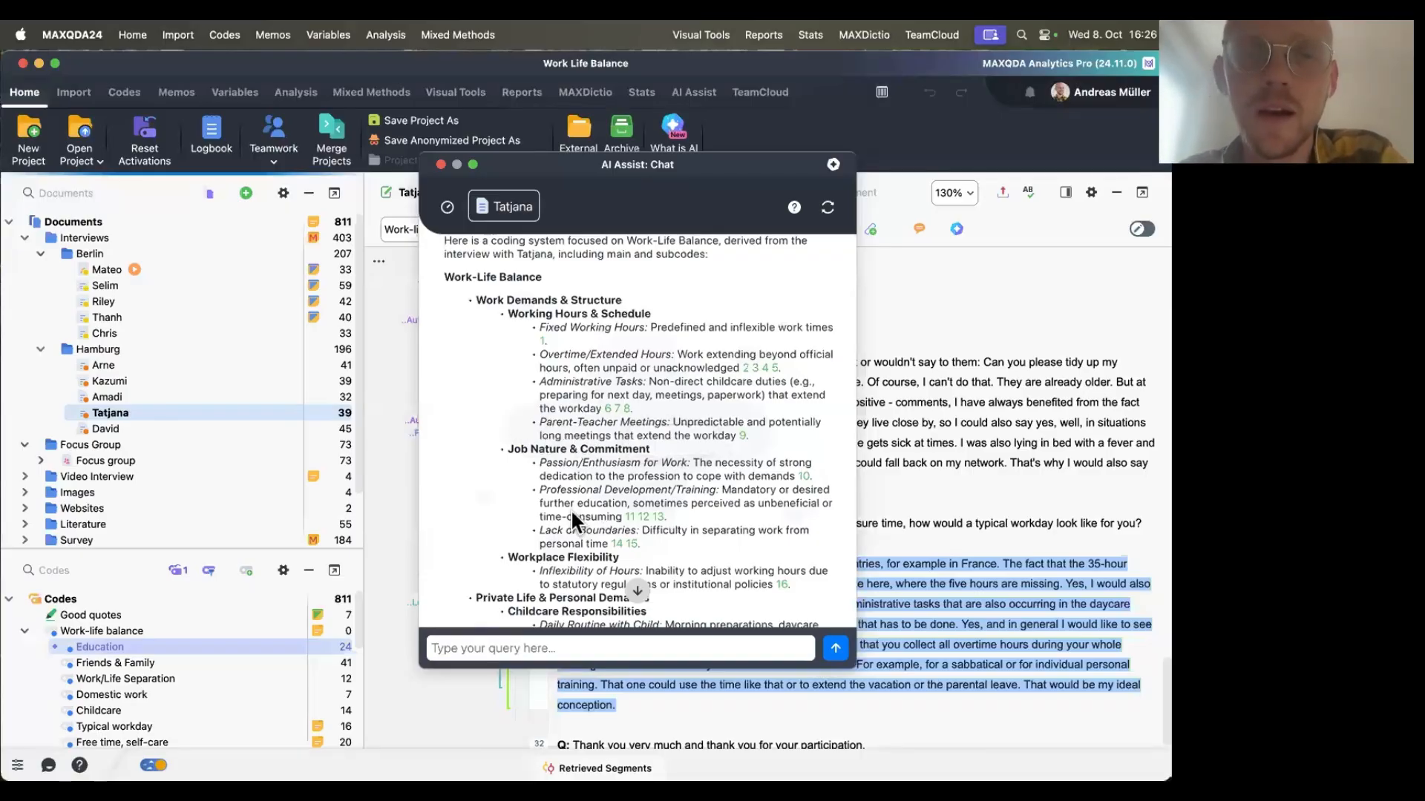
# Scroll through the rest of the coding system, check another citation, and close the chat.
pyautogui.scroll(-1, 571, 509)
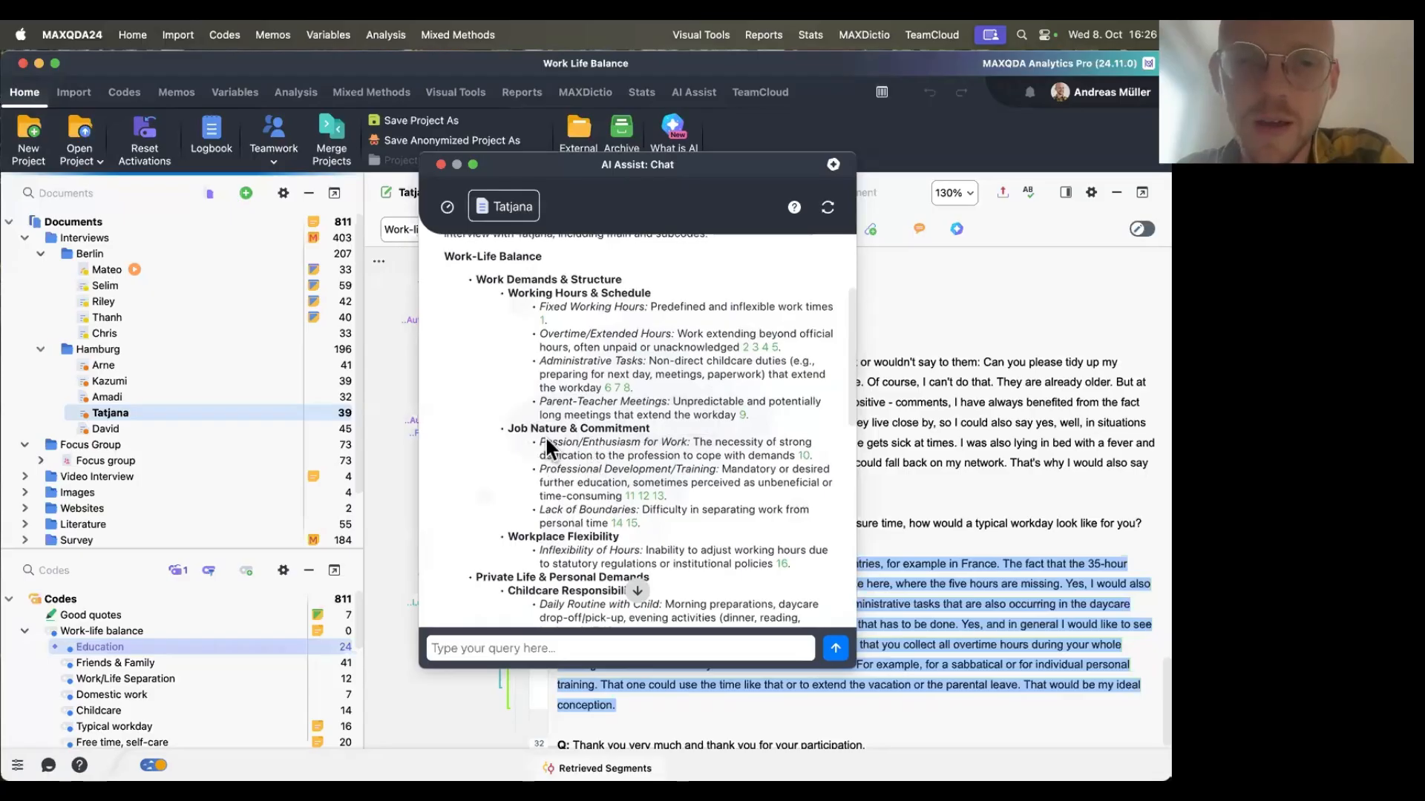
pyautogui.scroll(-1, 616, 434)
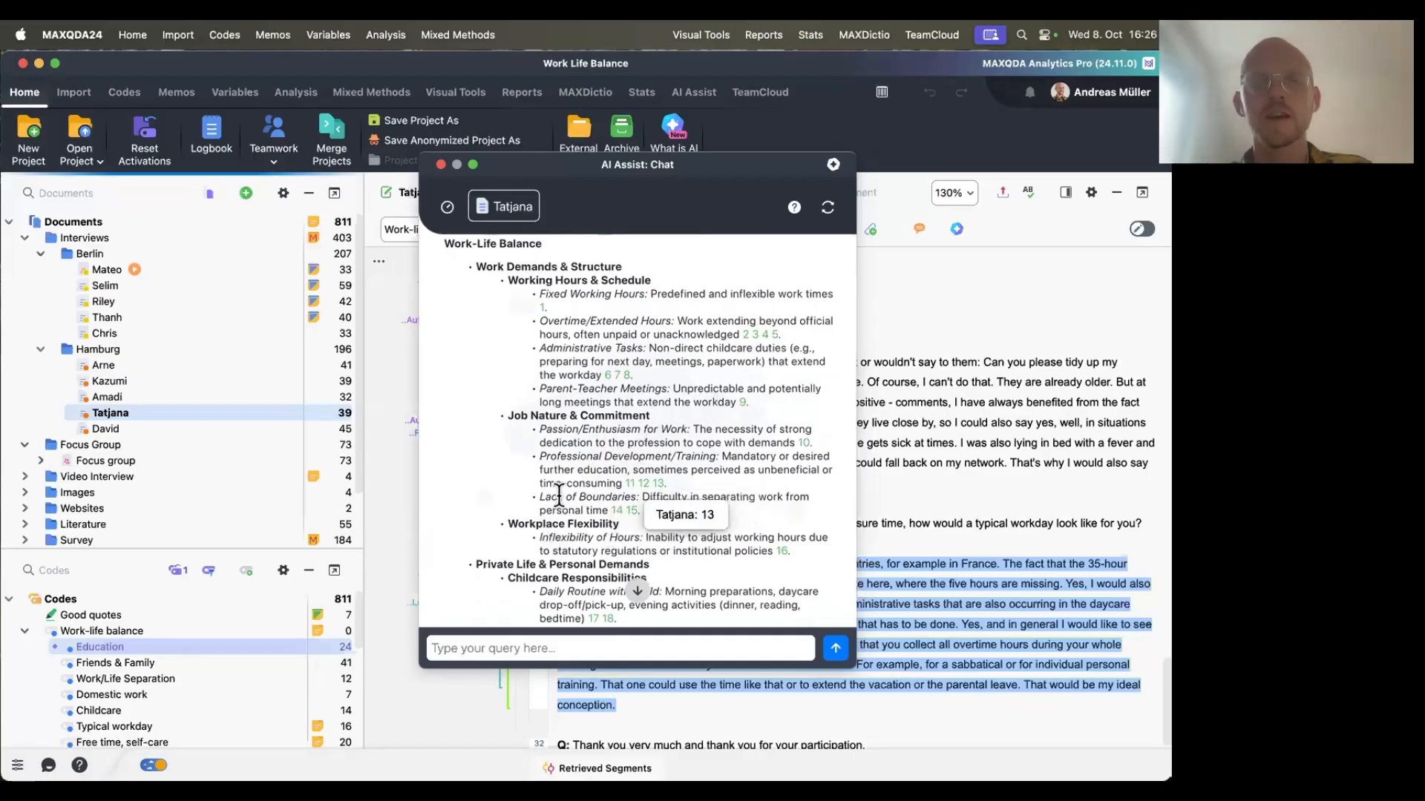
pyautogui.scroll(-5, 520, 529)
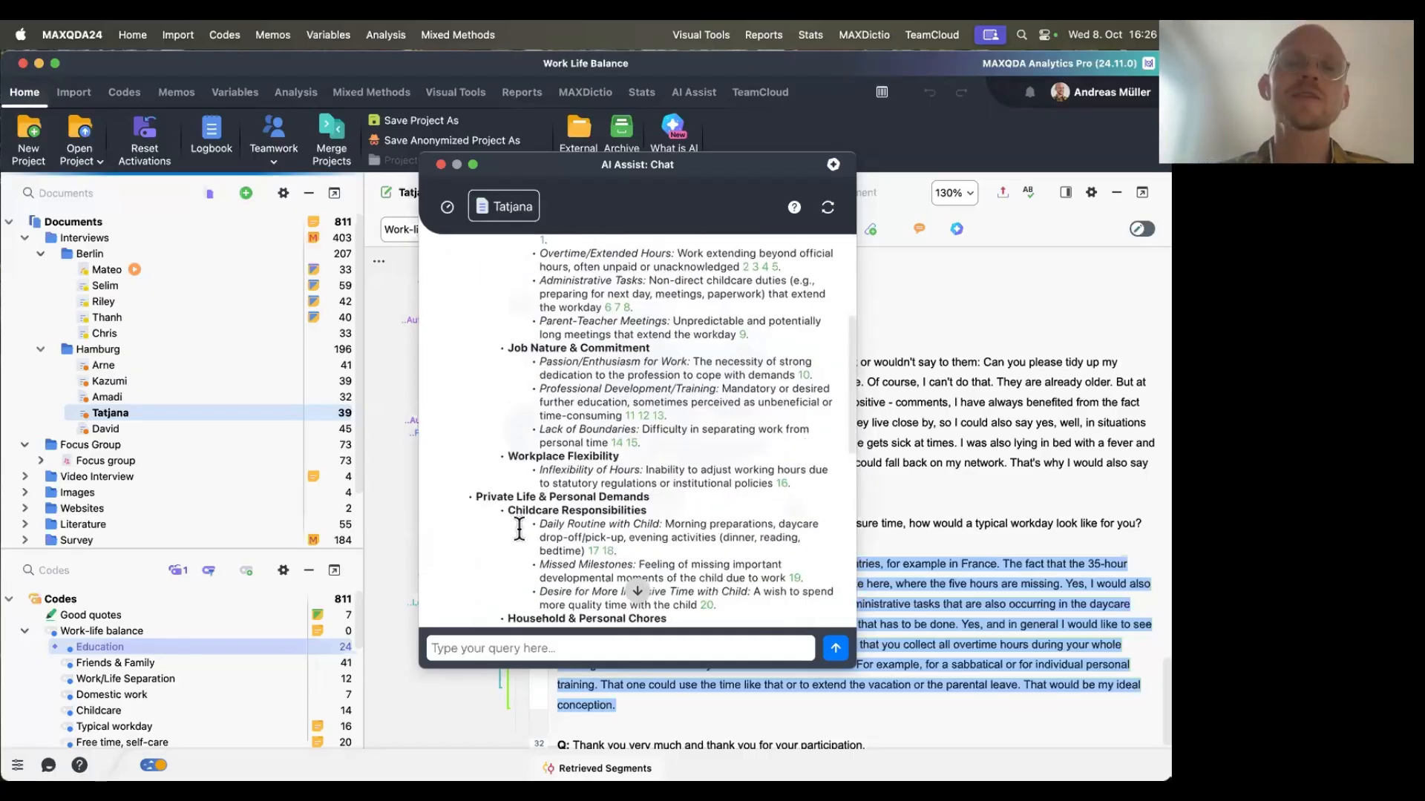
pyautogui.scroll(6, 519, 529)
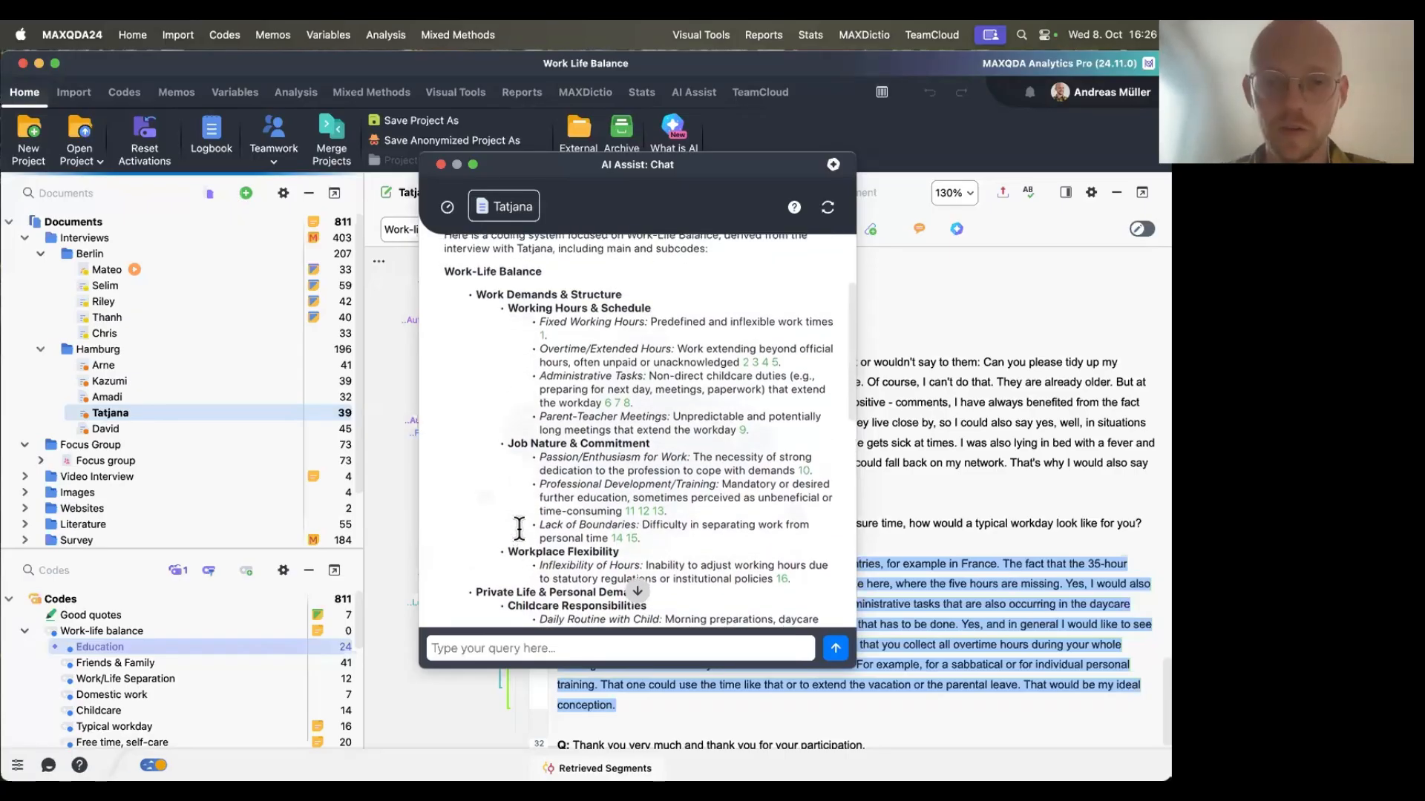
pyautogui.scroll(-1, 520, 529)
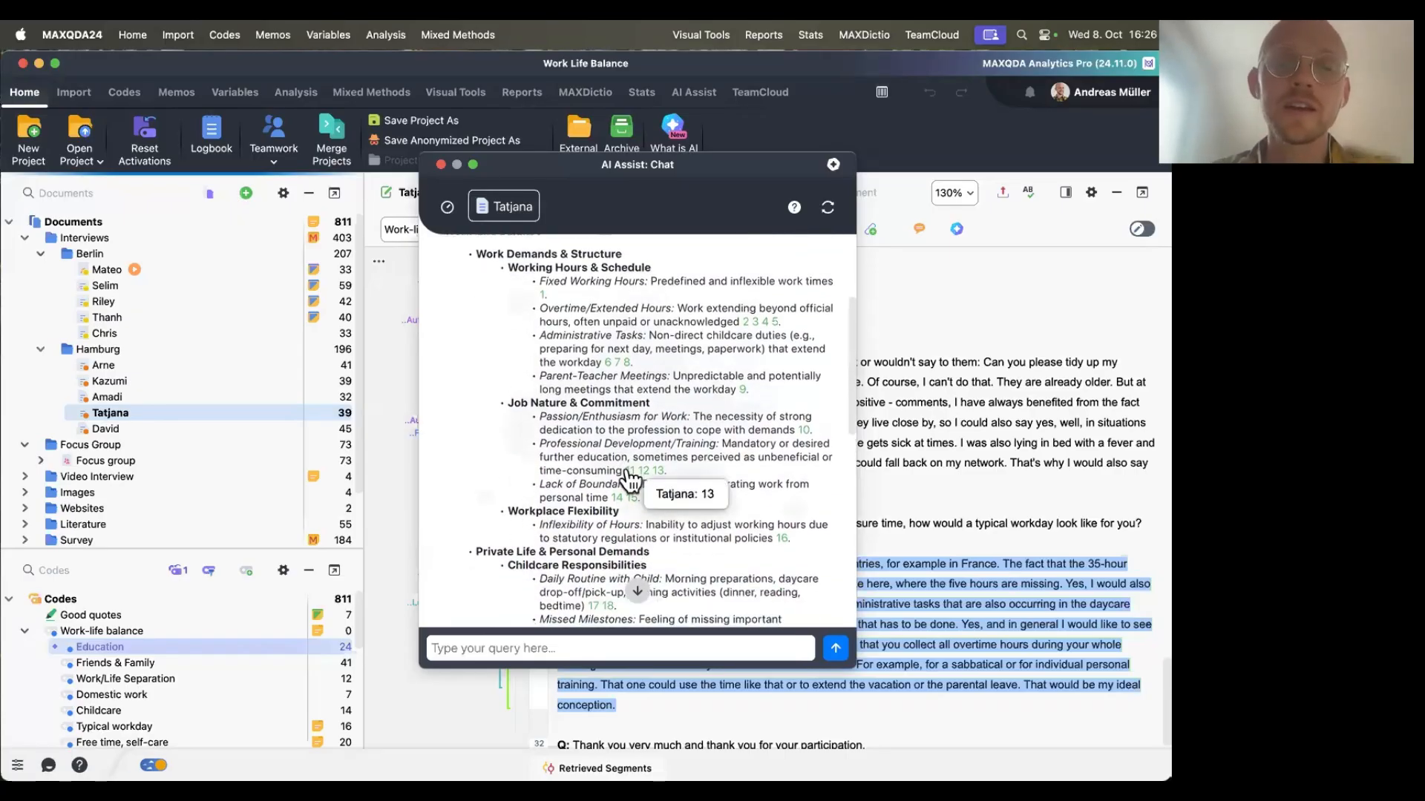
pyautogui.click(631, 470)
pyautogui.click(643, 471)
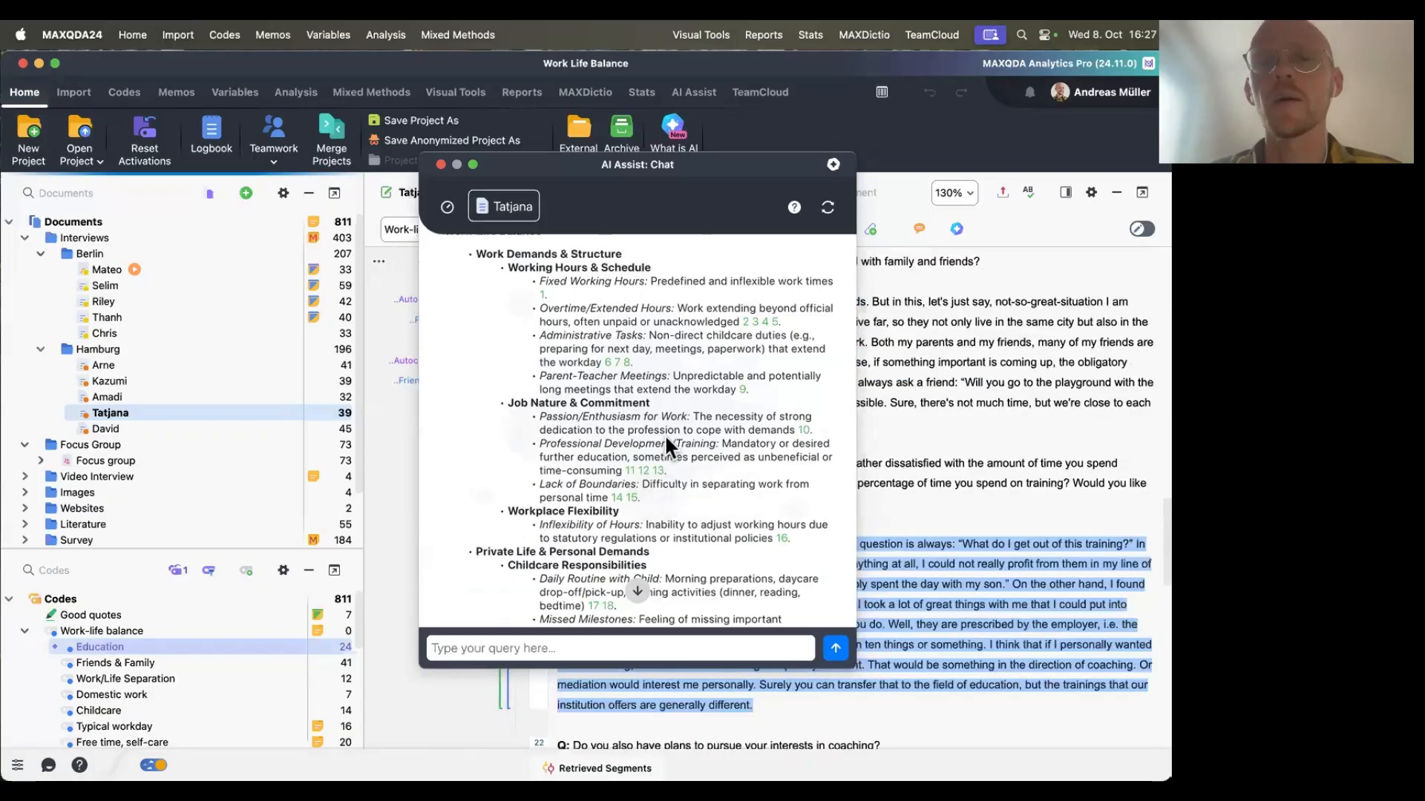
pyautogui.scroll(-10, 666, 440)
pyautogui.scroll(10, 665, 443)
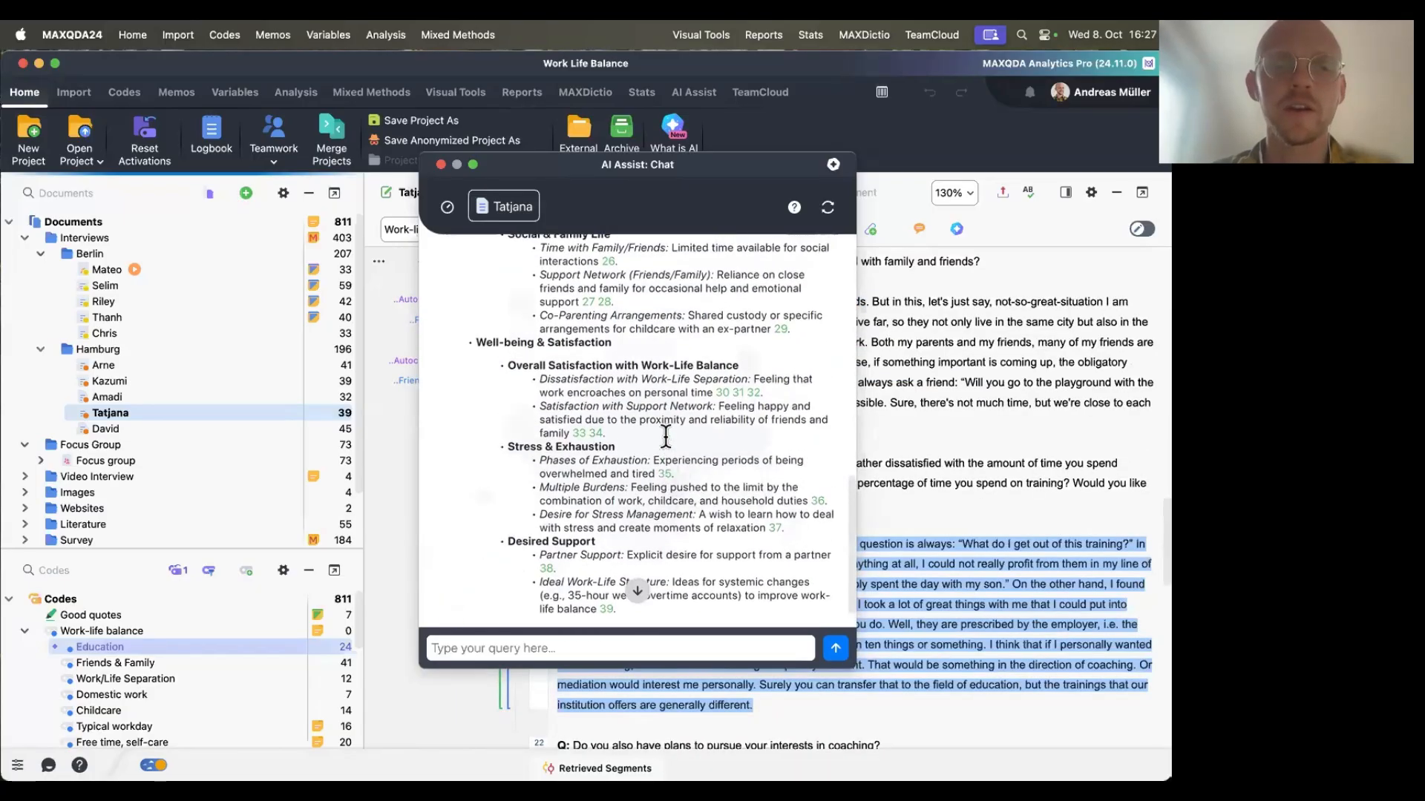
pyautogui.scroll(5, 665, 437)
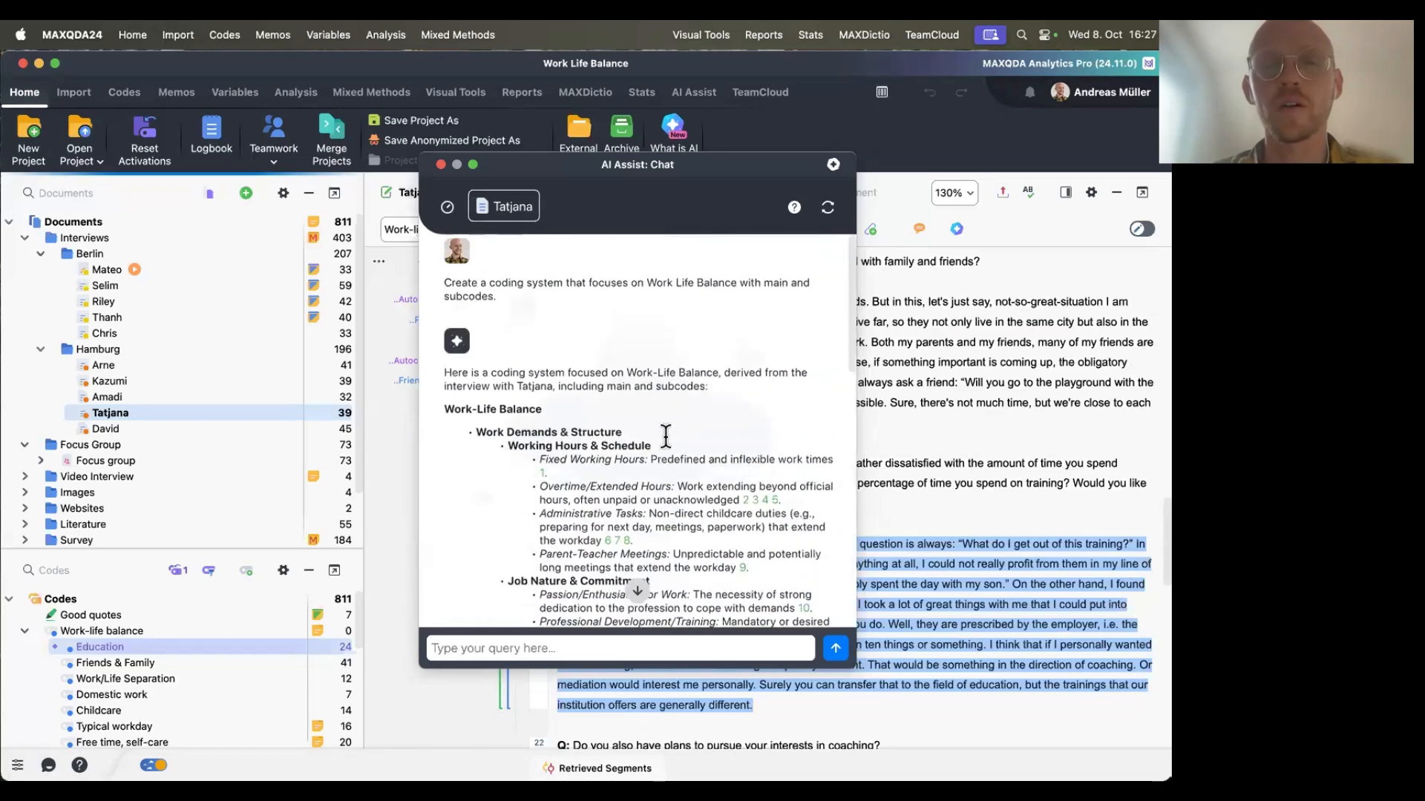
pyautogui.scroll(-1, 666, 438)
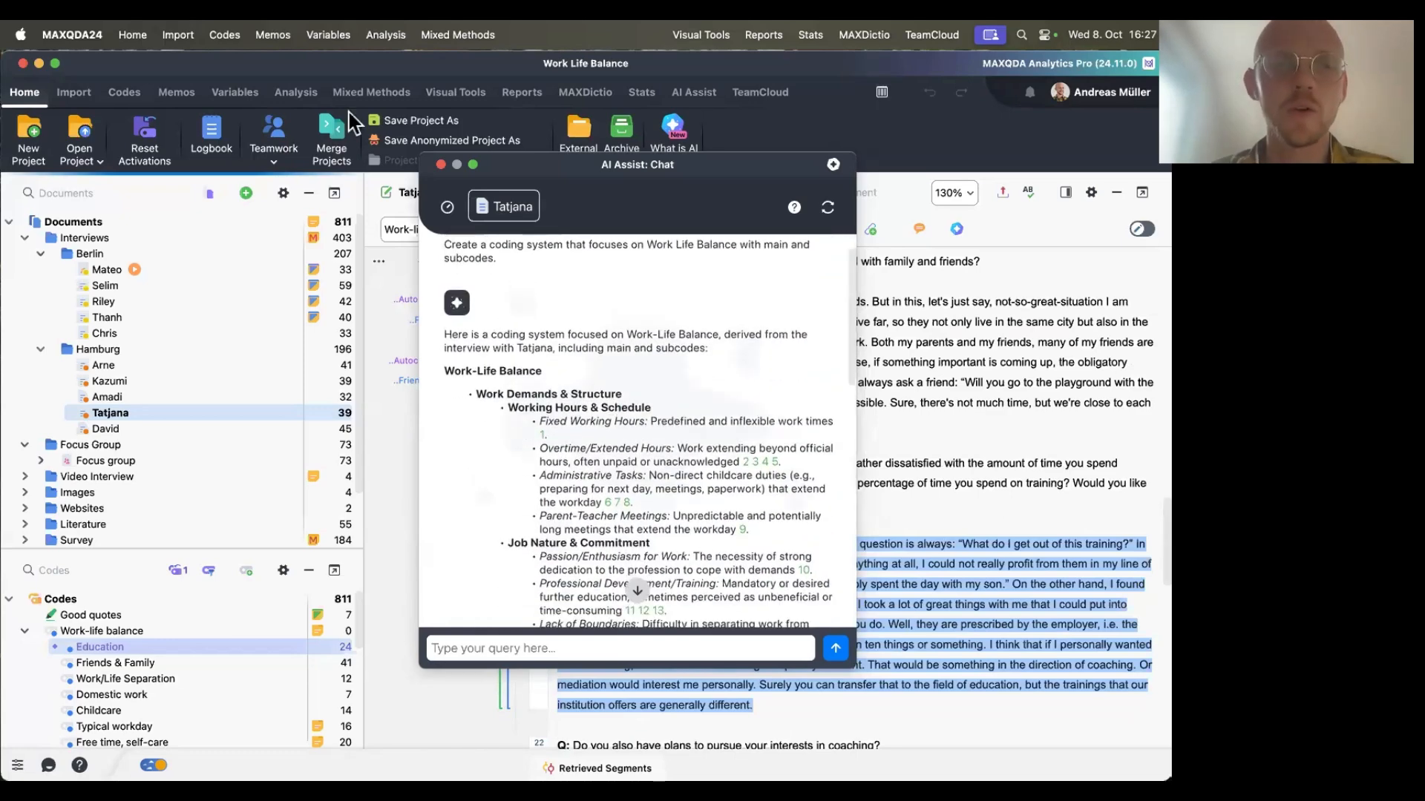
pyautogui.click(440, 165)
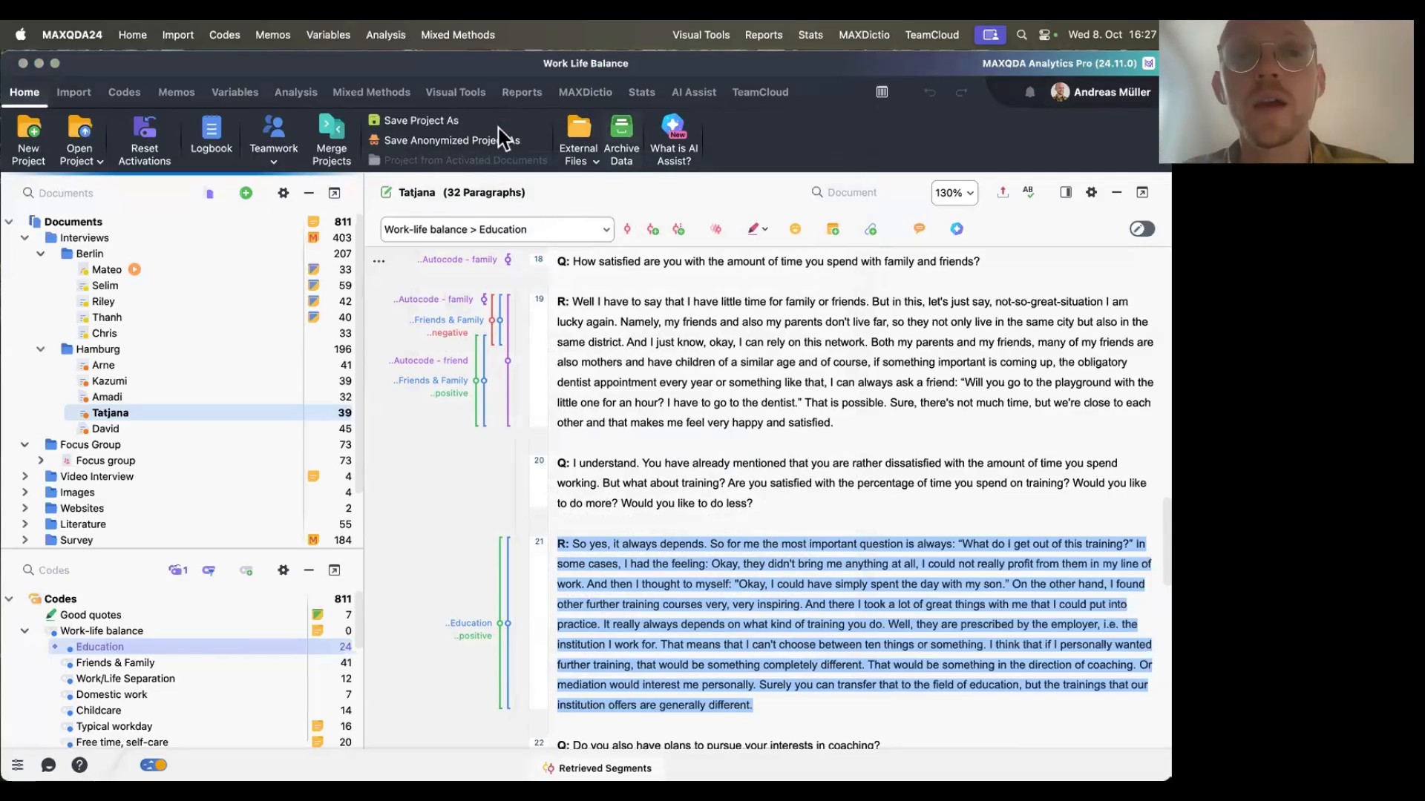
# Start a chat with documents limited to the five Hamburg interviews.
pyautogui.click(692, 101)
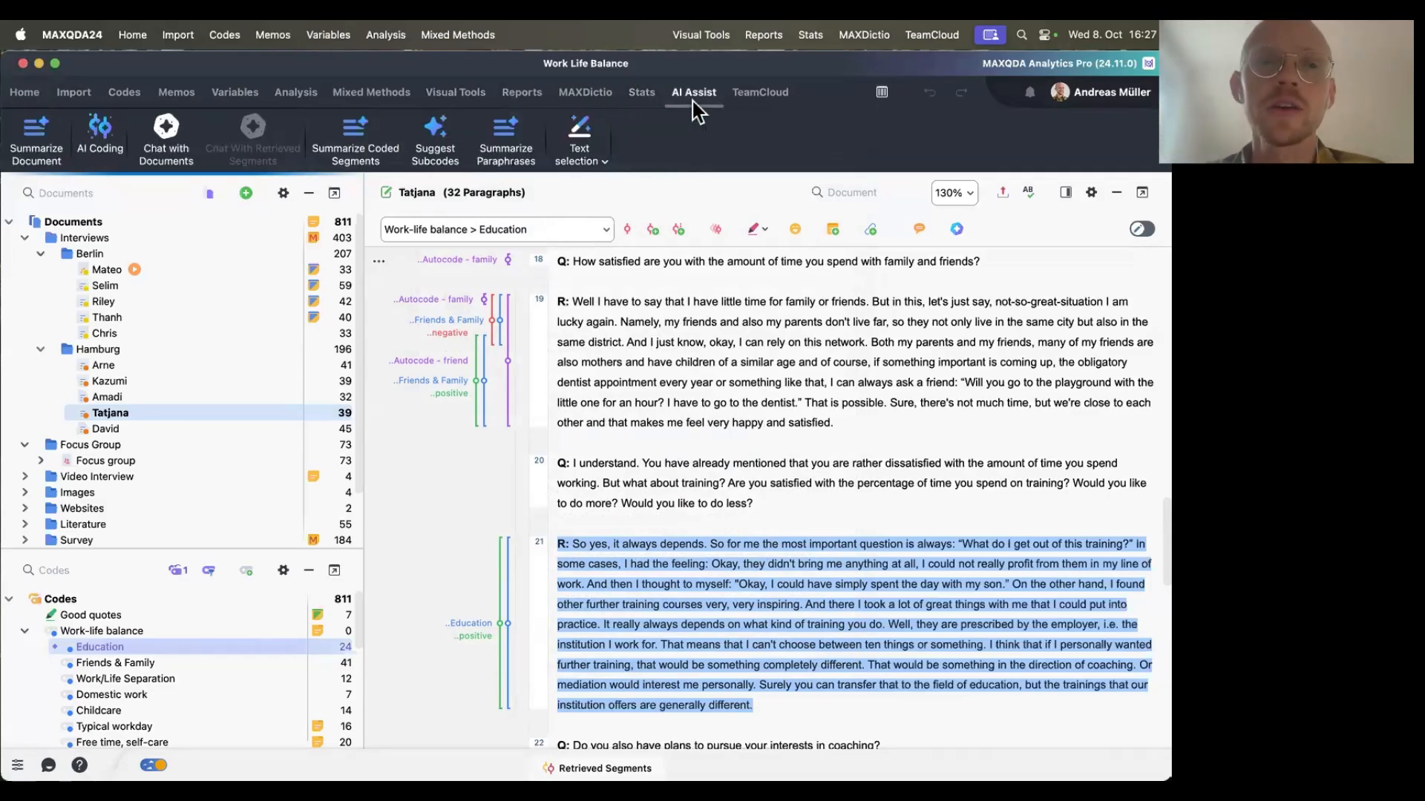
pyautogui.click(169, 145)
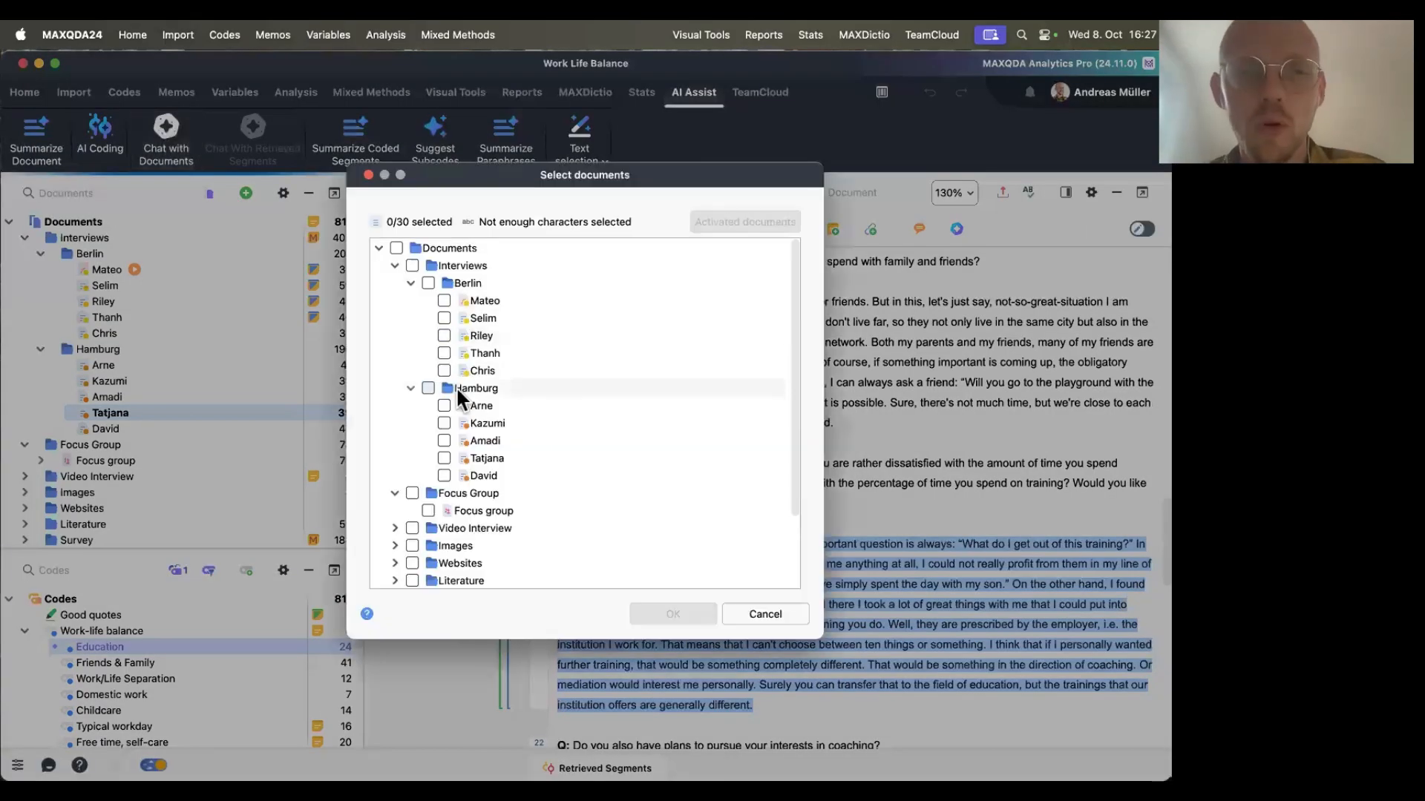
pyautogui.click(446, 403)
pyautogui.click(444, 423)
pyautogui.click(444, 441)
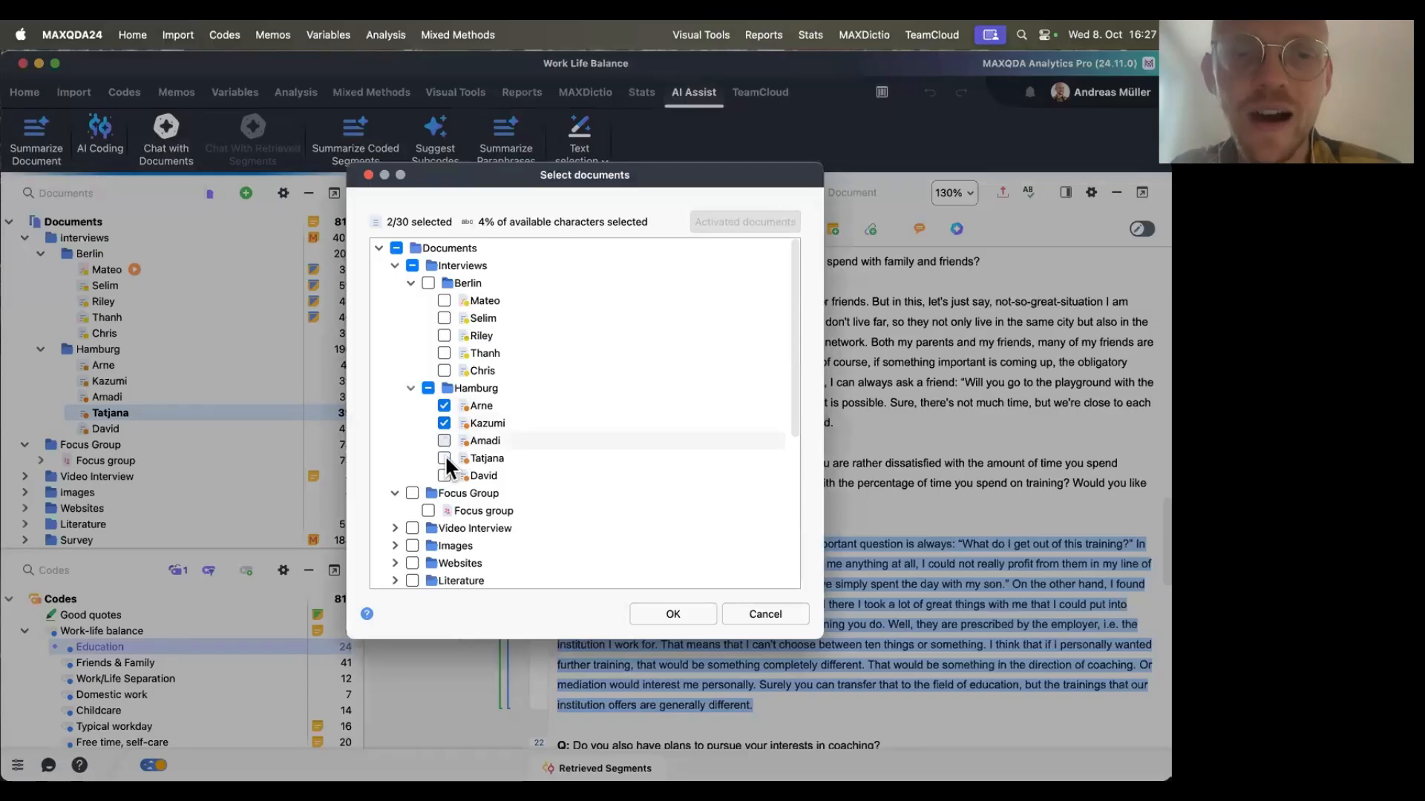
pyautogui.click(443, 458)
pyautogui.click(444, 476)
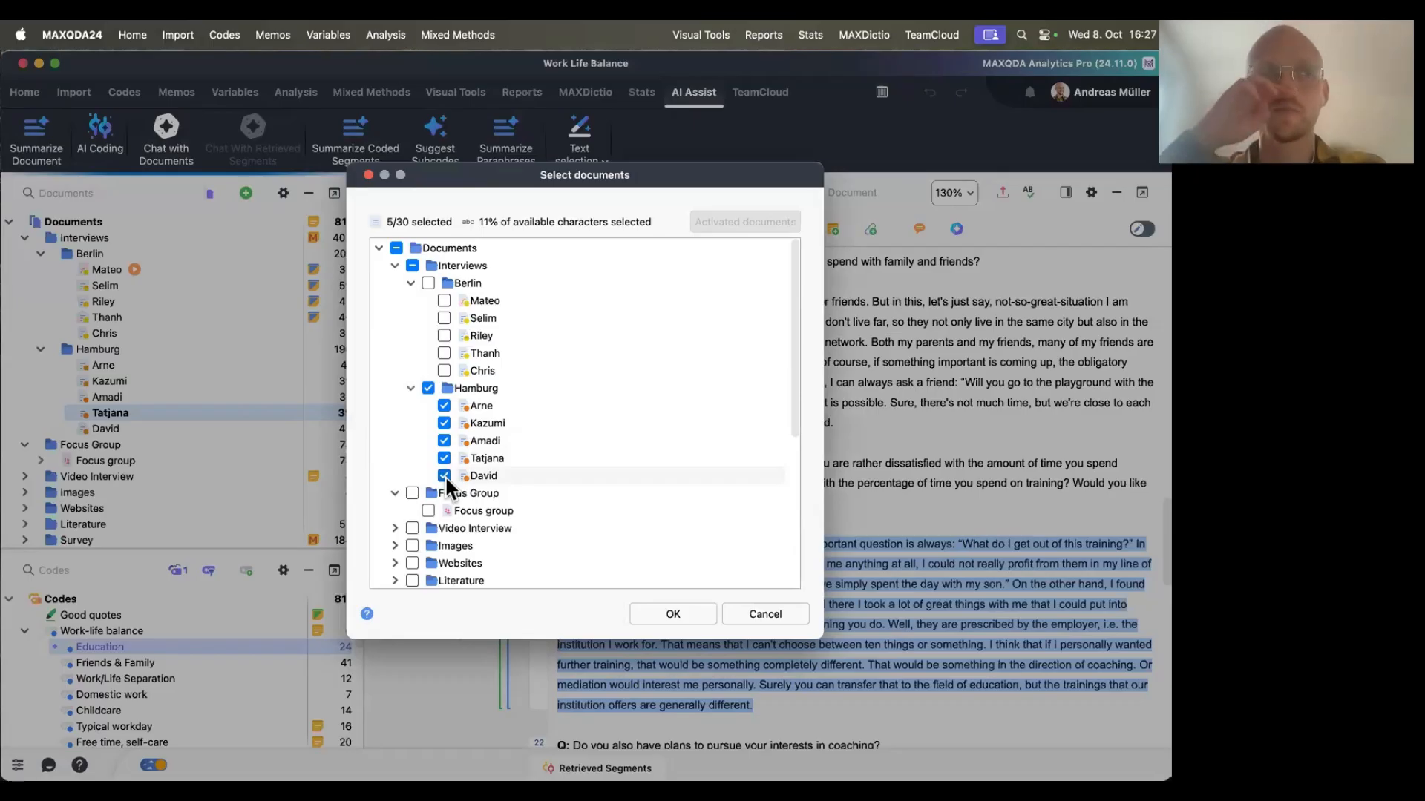
pyautogui.click(672, 615)
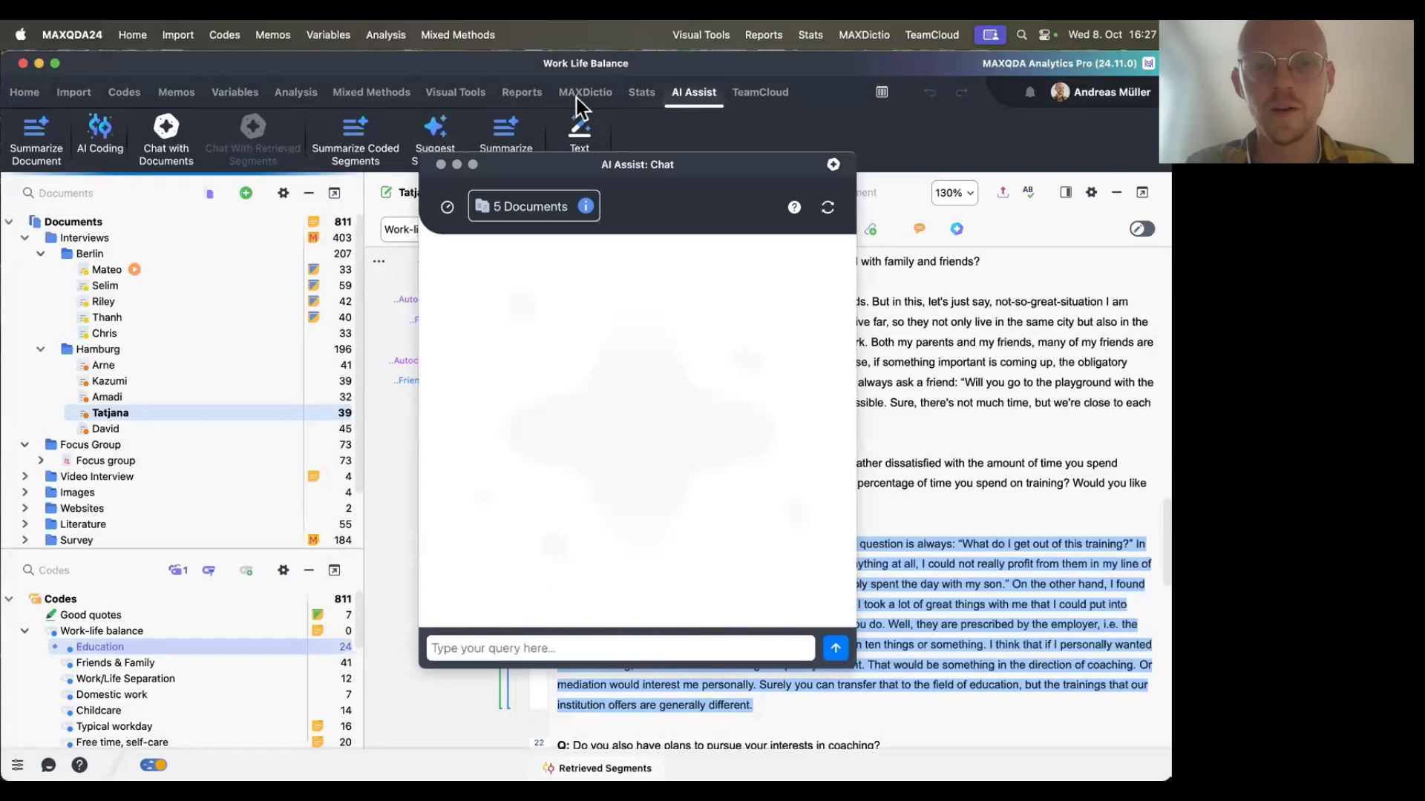
# Paste the coding-system prompt, fill in Work Life Balance as its focus, and send it.
pyautogui.write('Create a coding system that focuses on [insert your focus] with main and subcodes.')
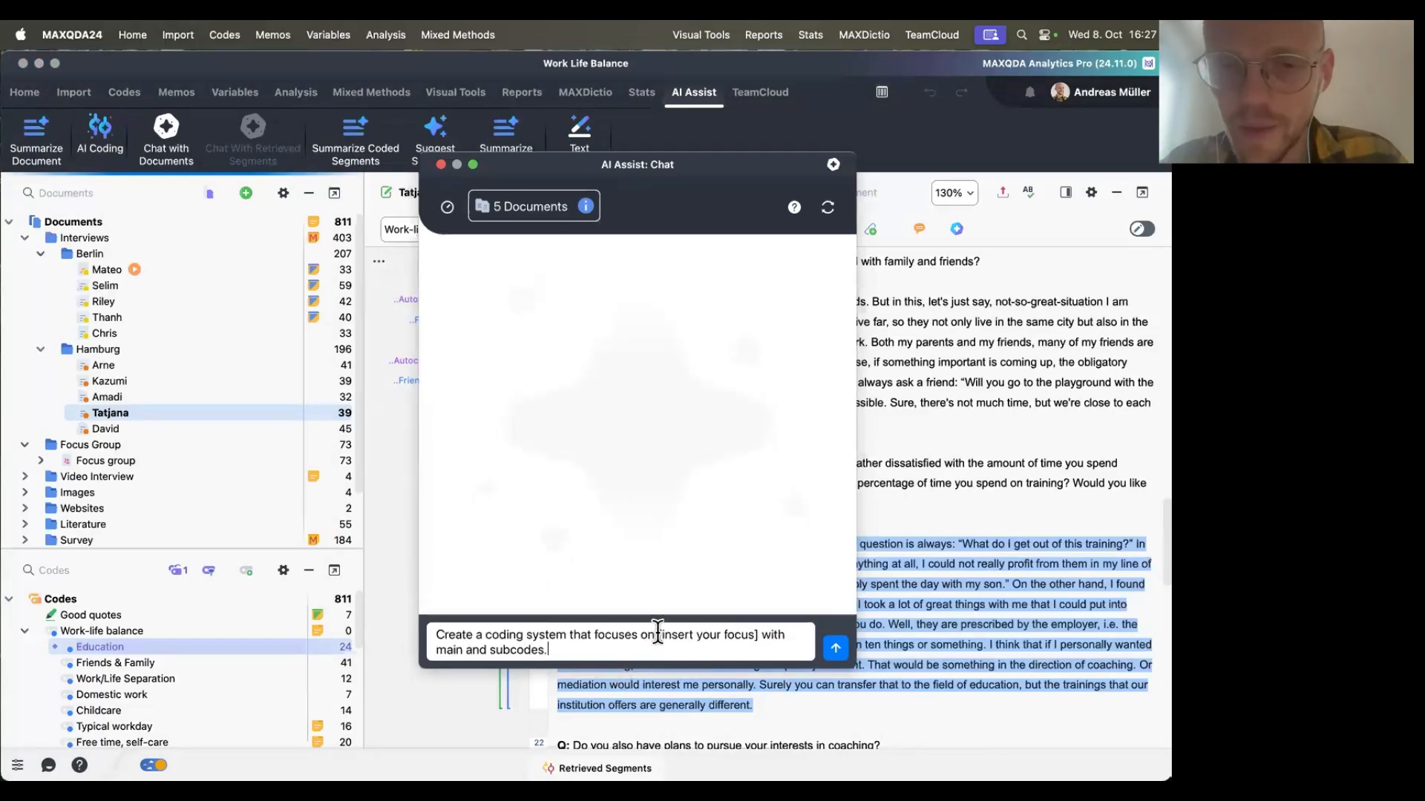
pyautogui.moveTo(658, 633); pyautogui.dragTo(758, 629)
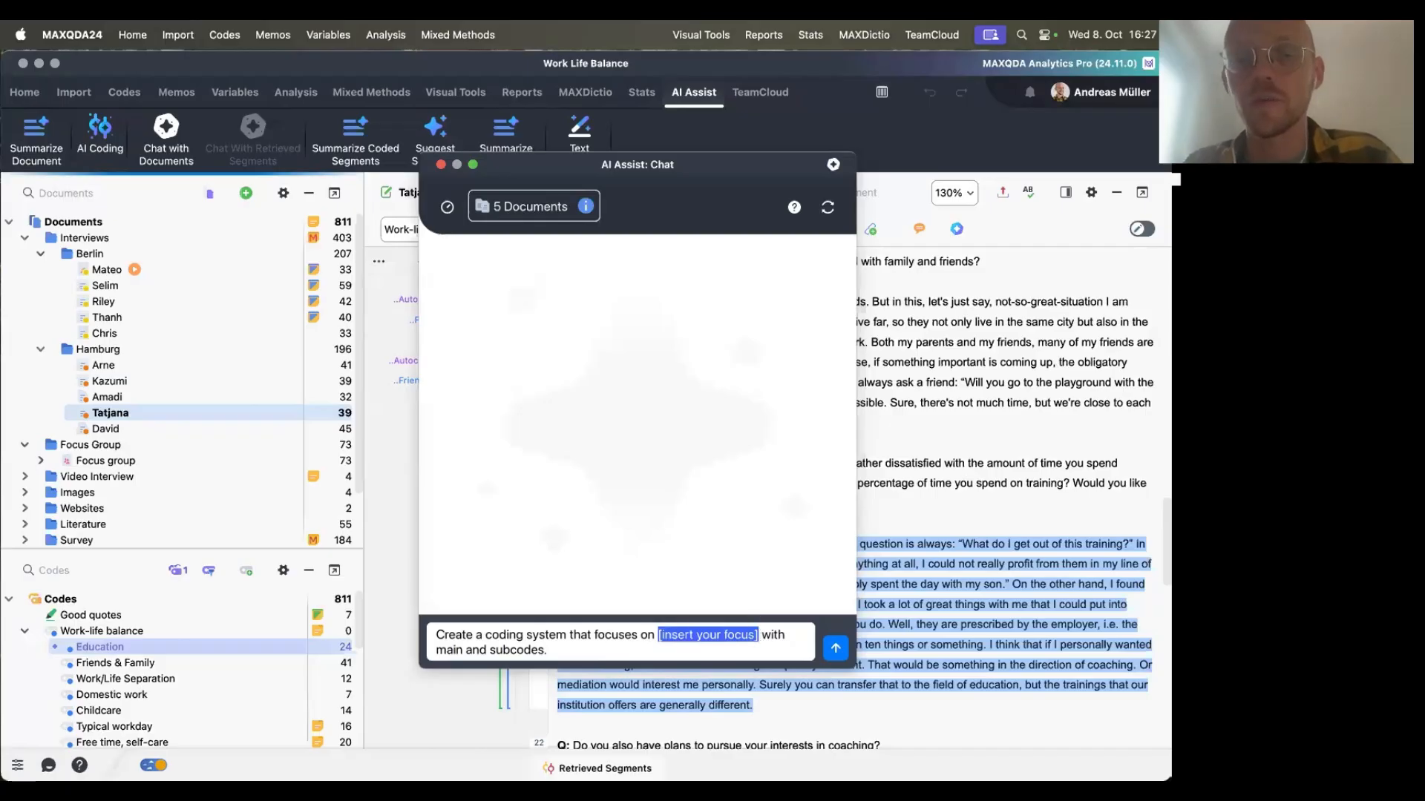
pyautogui.write('Work Life Balance')
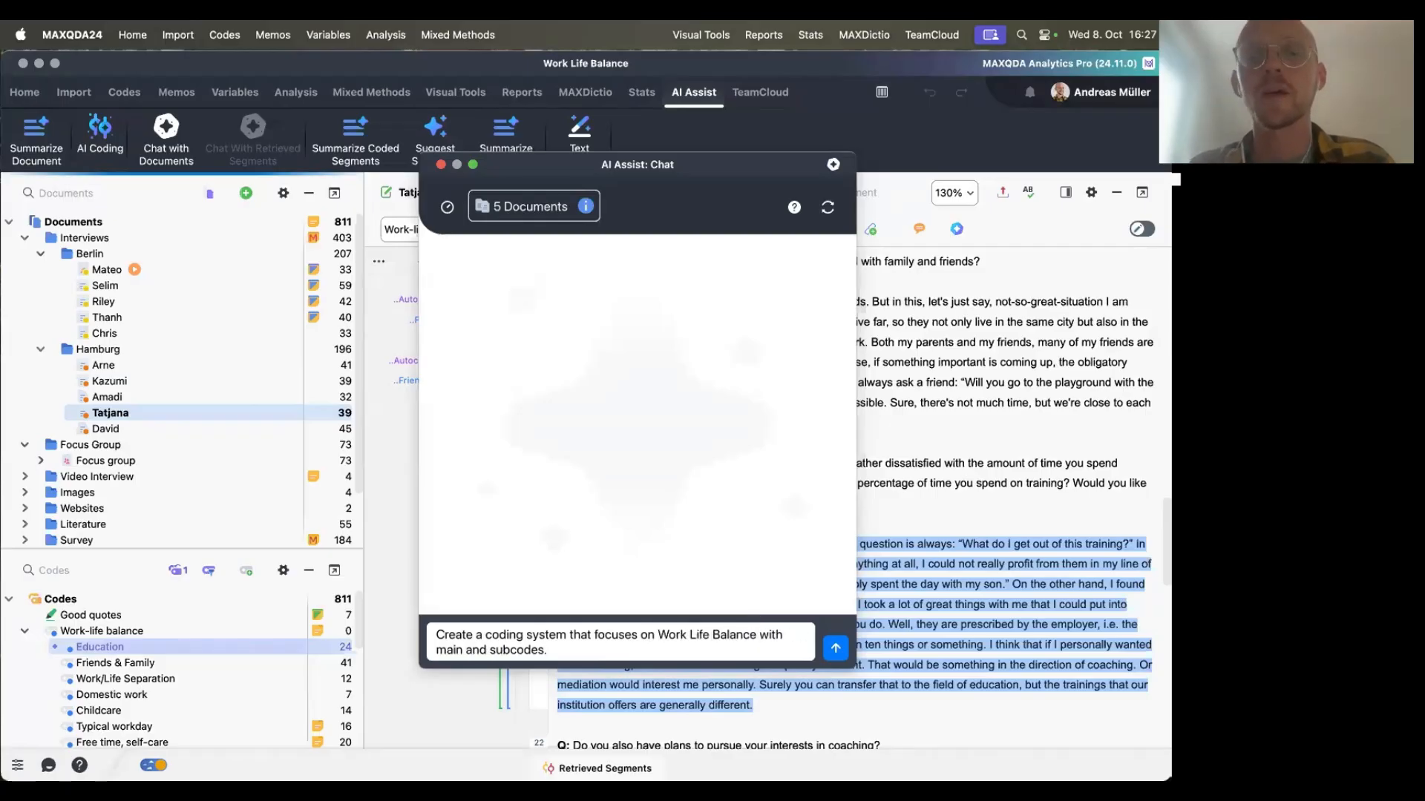
pyautogui.press('Return')
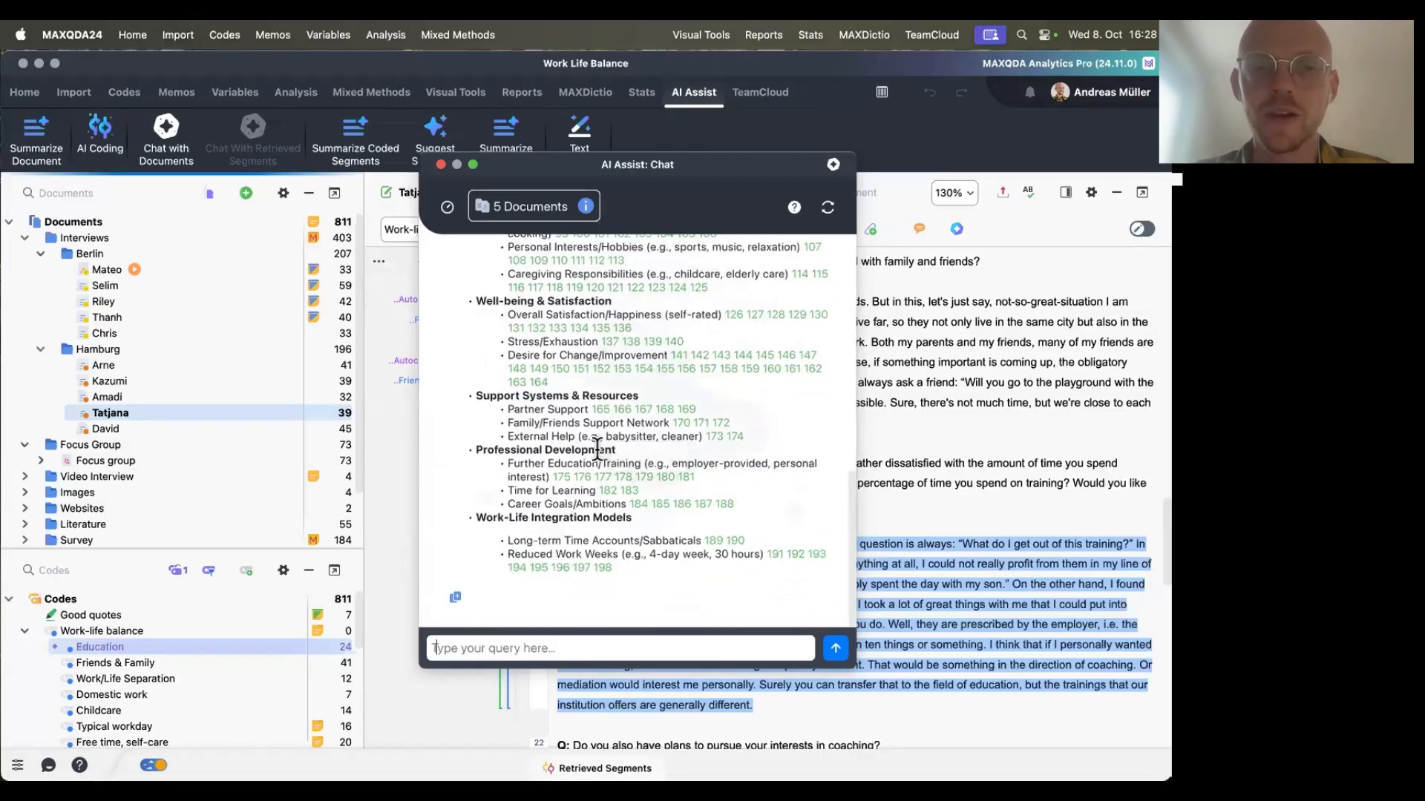
# Scroll through the generated Work Life Balance coding system and its citations, then close the chat.
pyautogui.scroll(15, 597, 449)
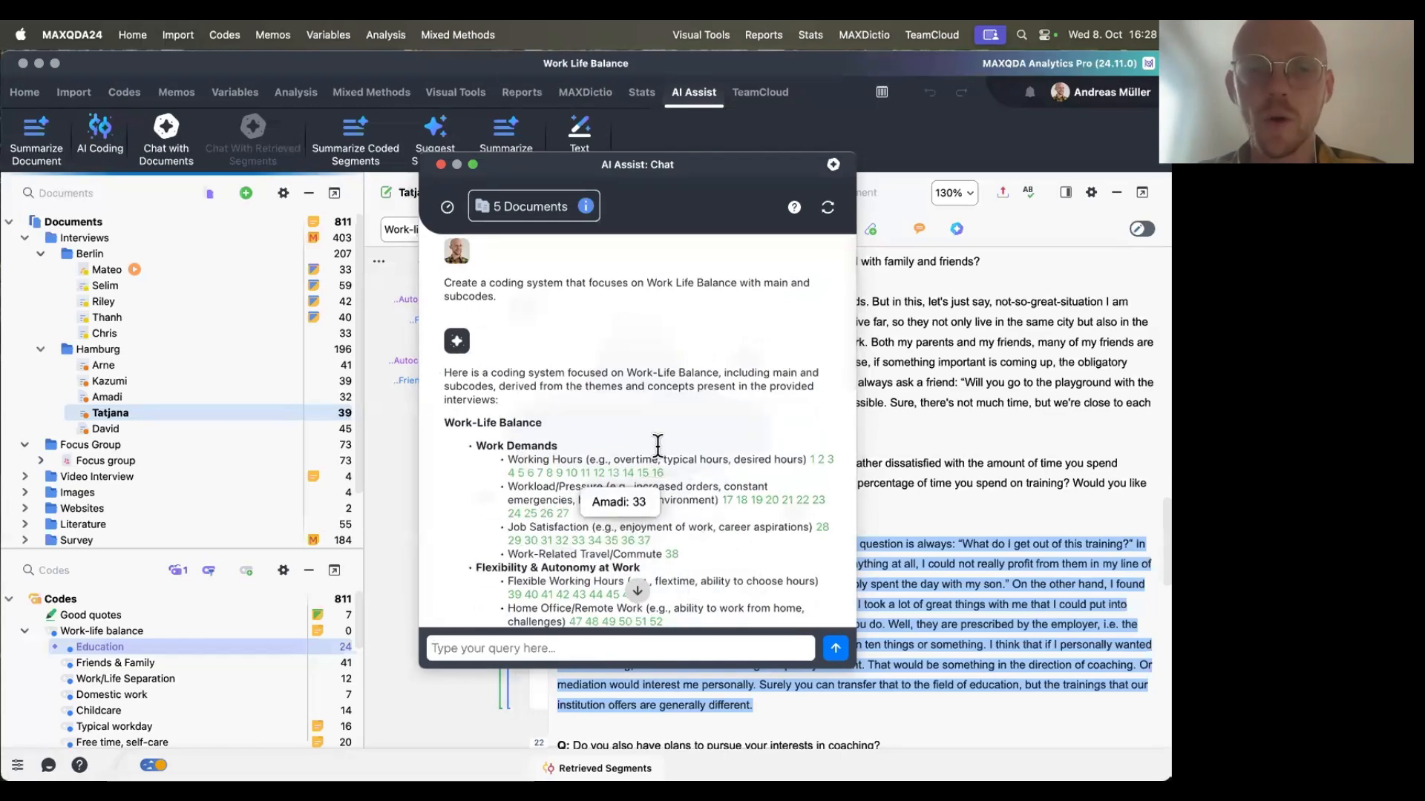
pyautogui.scroll(-3, 658, 446)
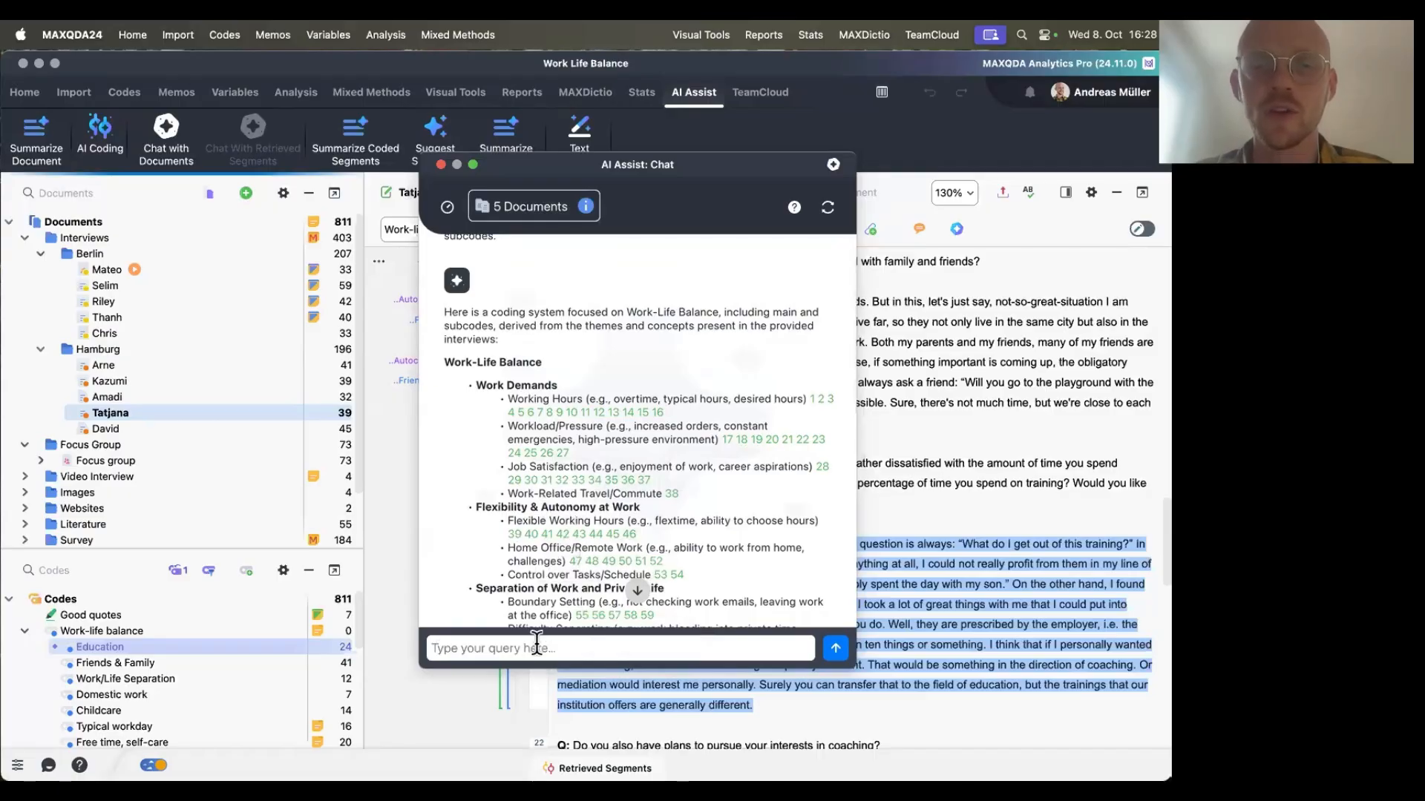
pyautogui.scroll(-2, 551, 572)
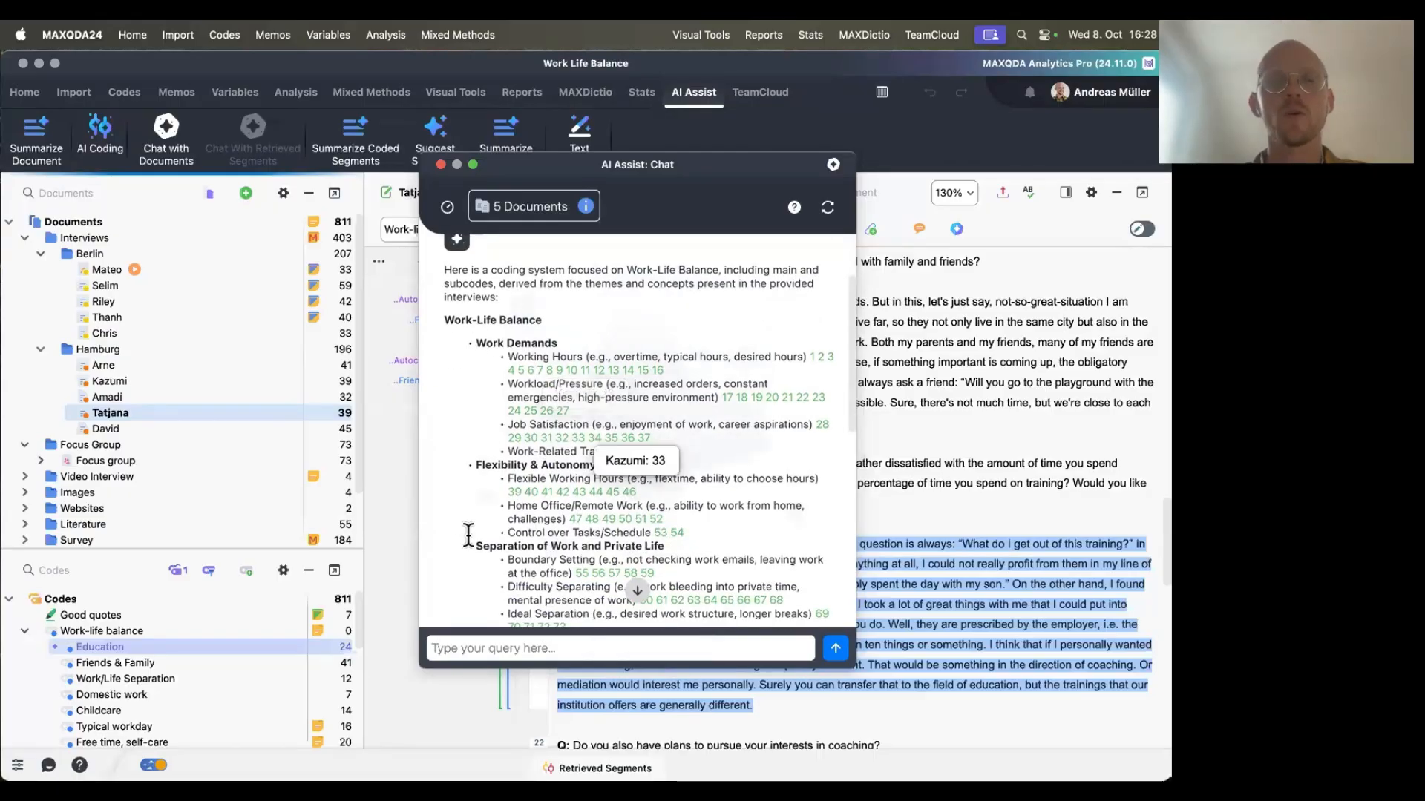
pyautogui.scroll(-1, 589, 575)
pyautogui.scroll(-1, 501, 265)
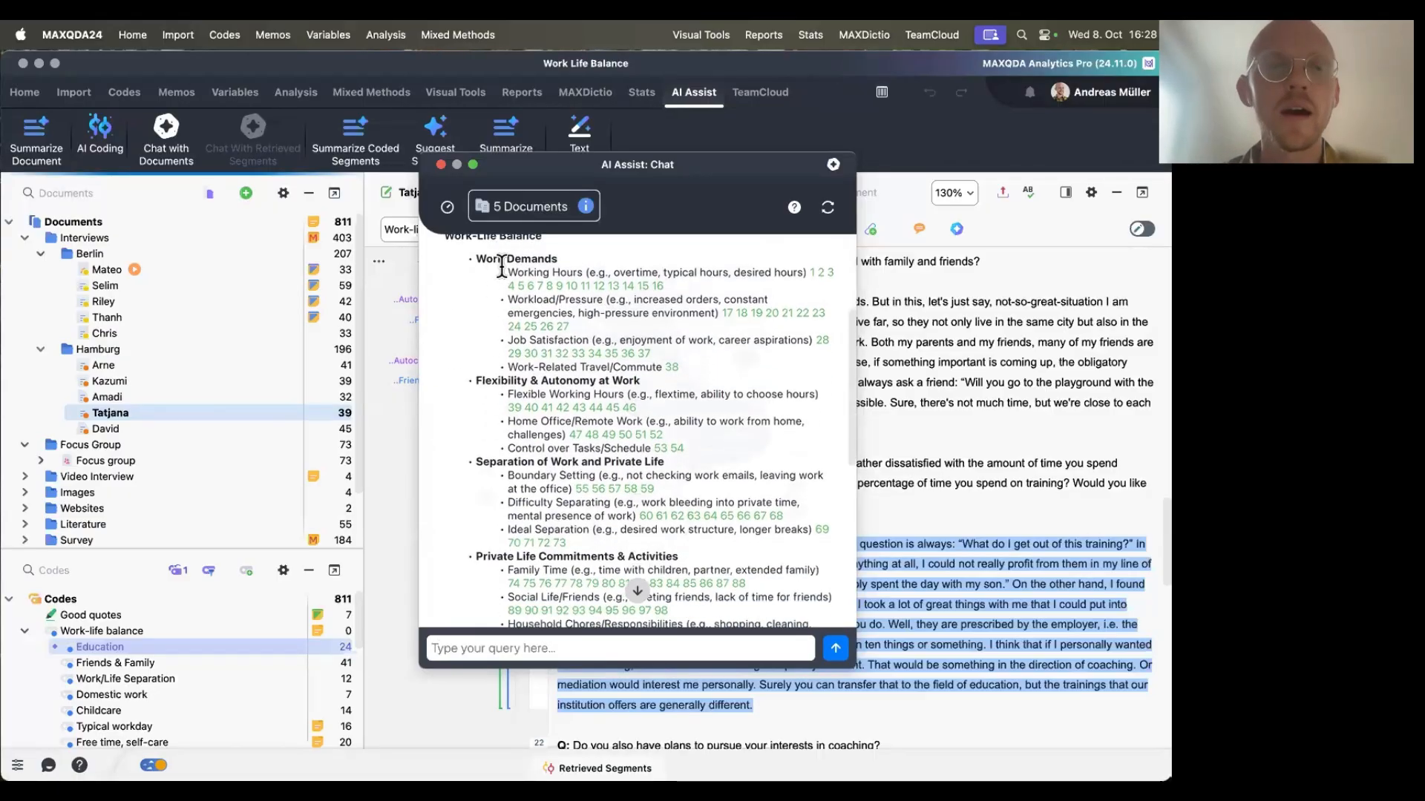
pyautogui.scroll(5, 502, 265)
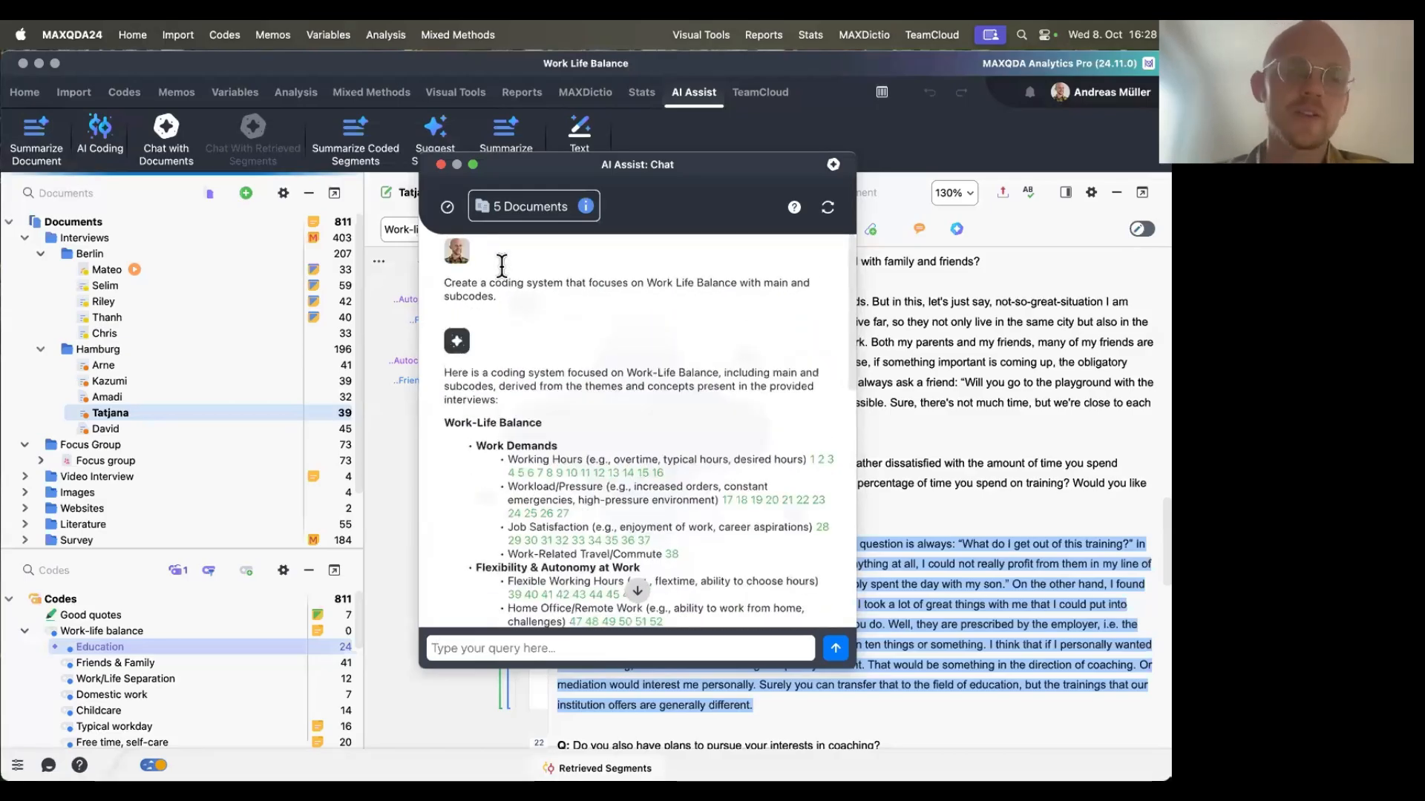
pyautogui.scroll(-10, 502, 265)
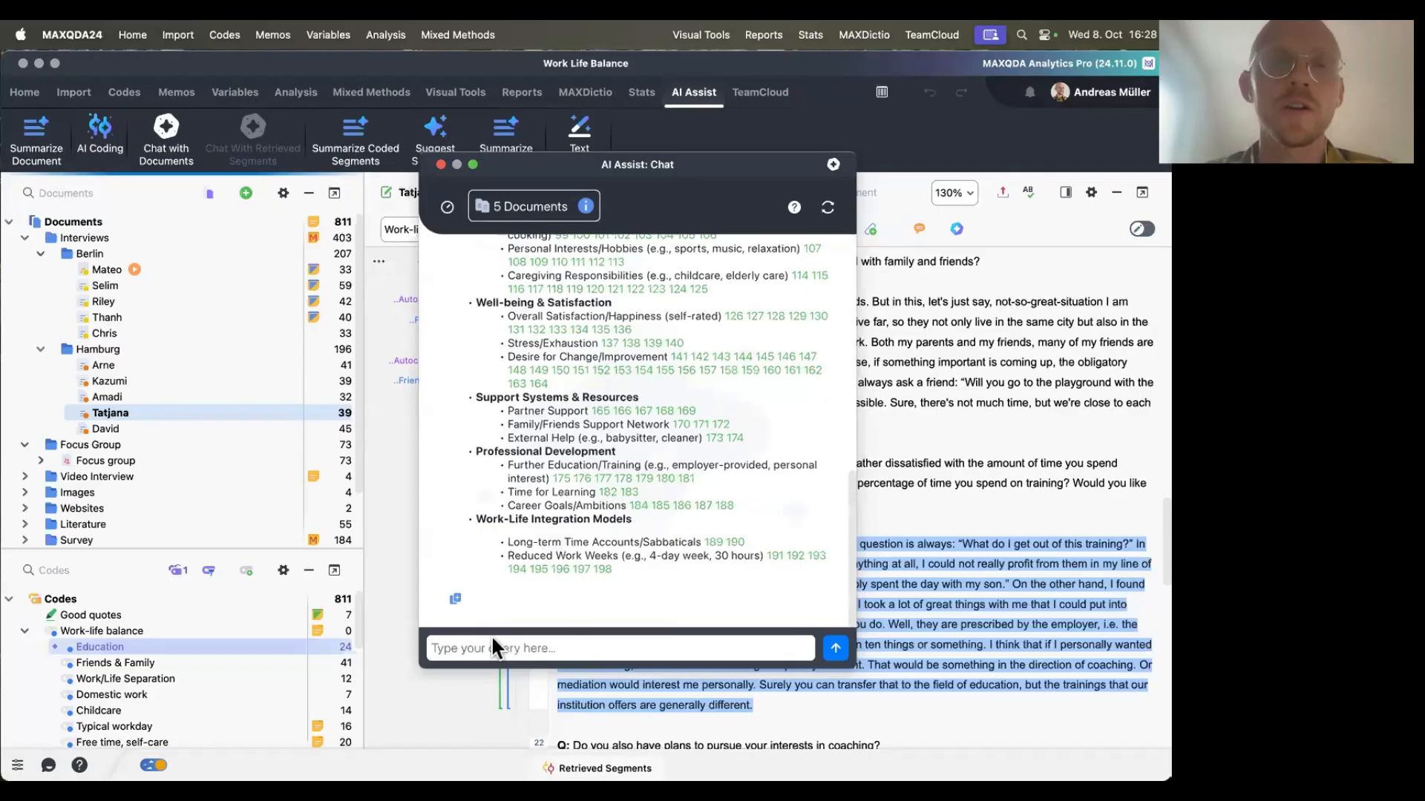
pyautogui.scroll(3, 655, 443)
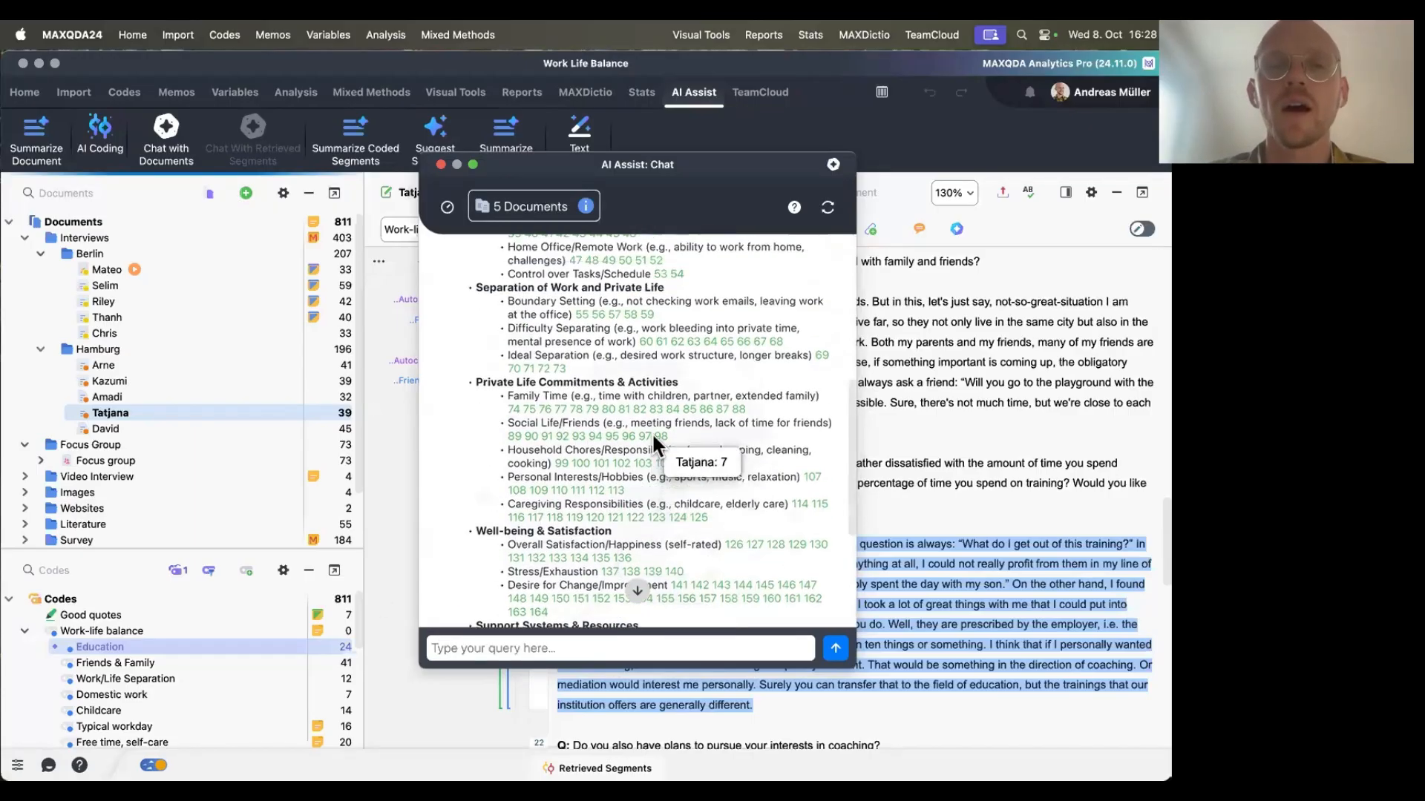
pyautogui.scroll(4, 655, 444)
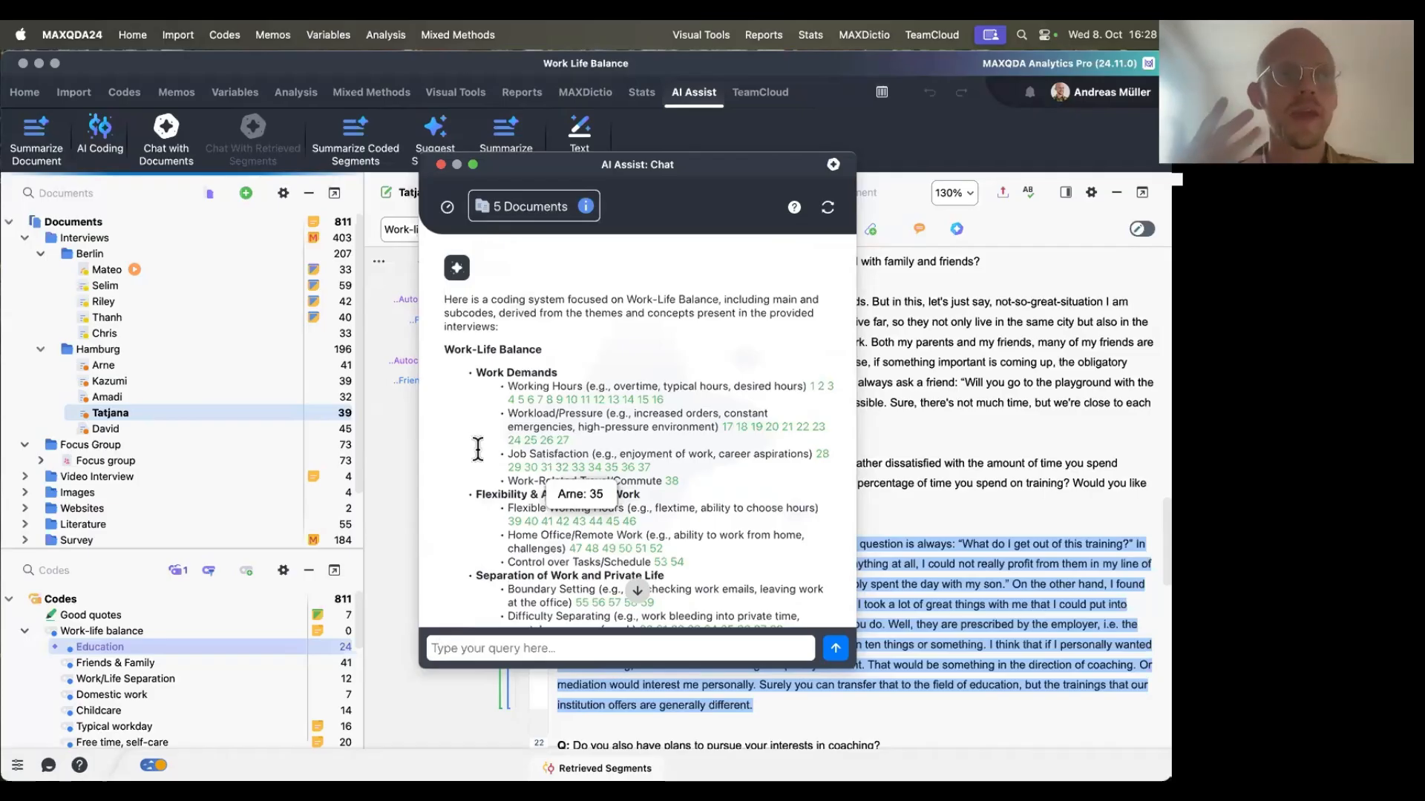
pyautogui.click(442, 165)
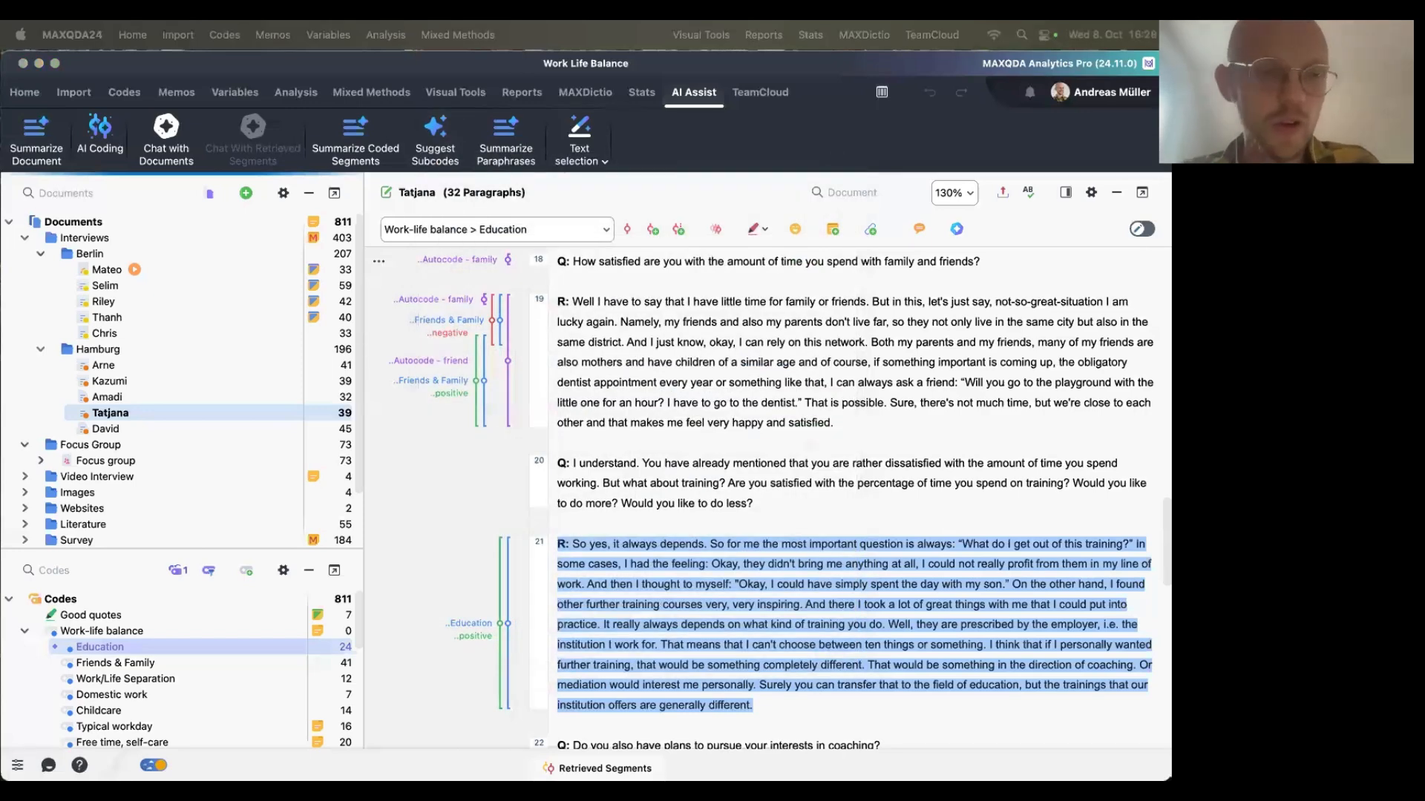
# Open an AI Assist chat with the coded segments of the Friends & Family code.
pyautogui.click(669, 447)
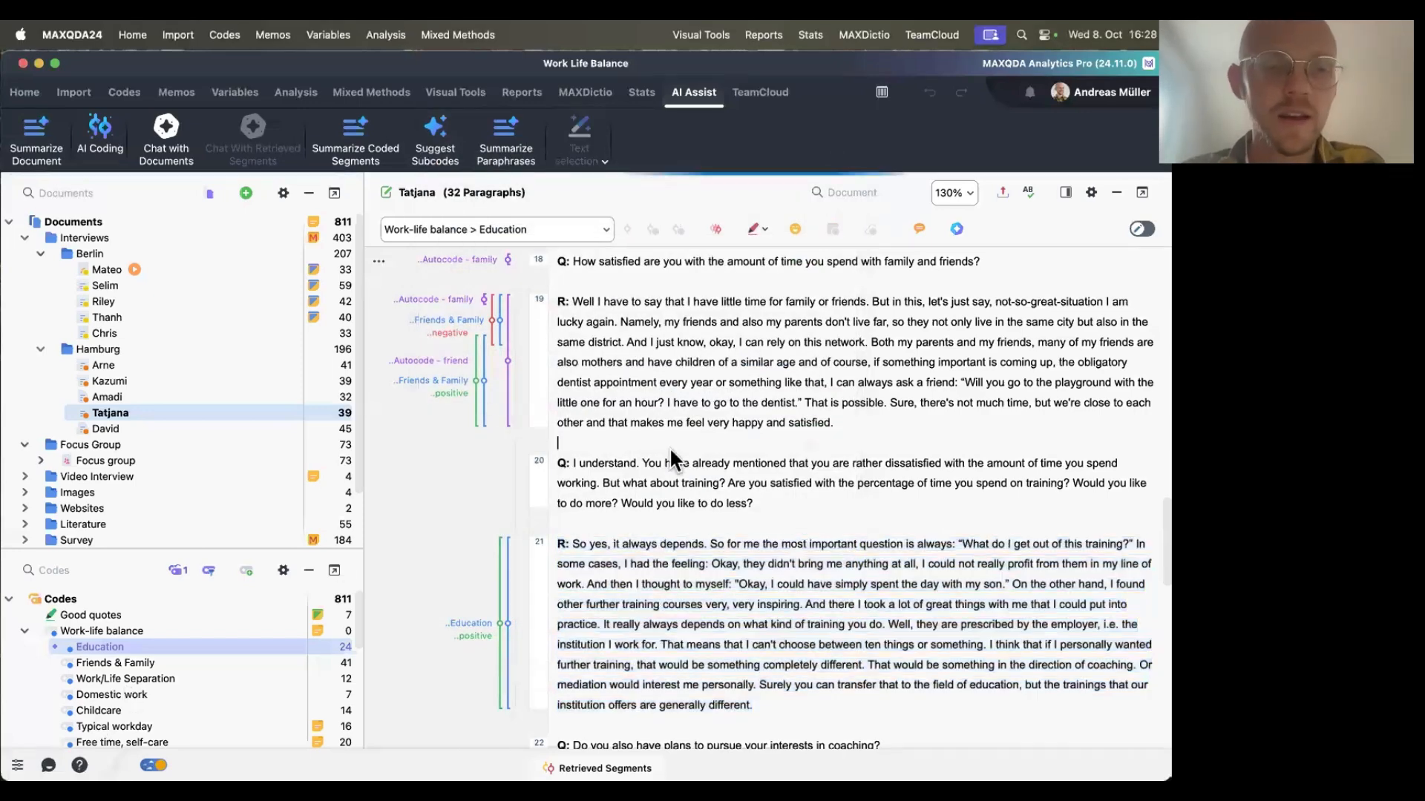
pyautogui.click(131, 674)
pyautogui.click(139, 660)
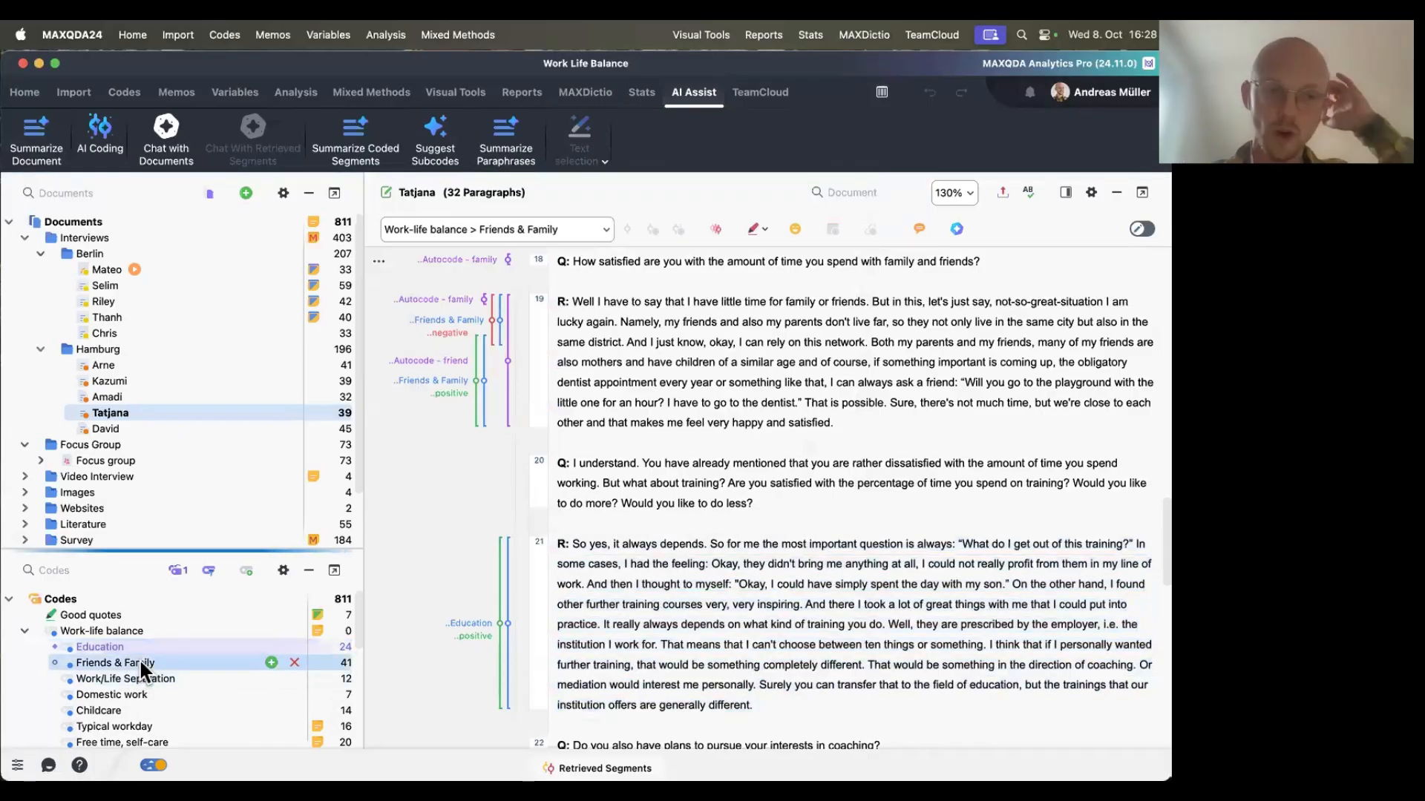
pyautogui.click(176, 569)
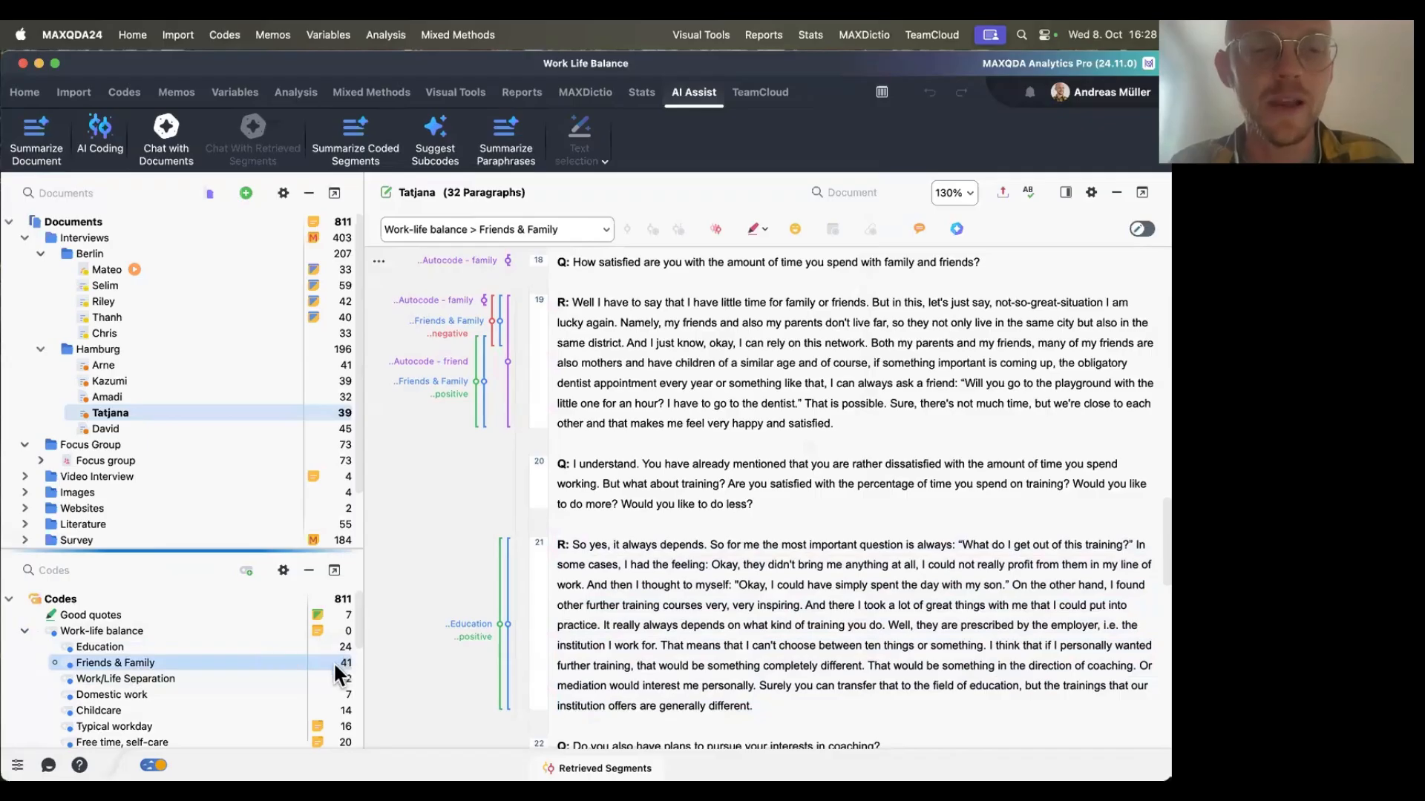
pyautogui.rightClick(220, 660)
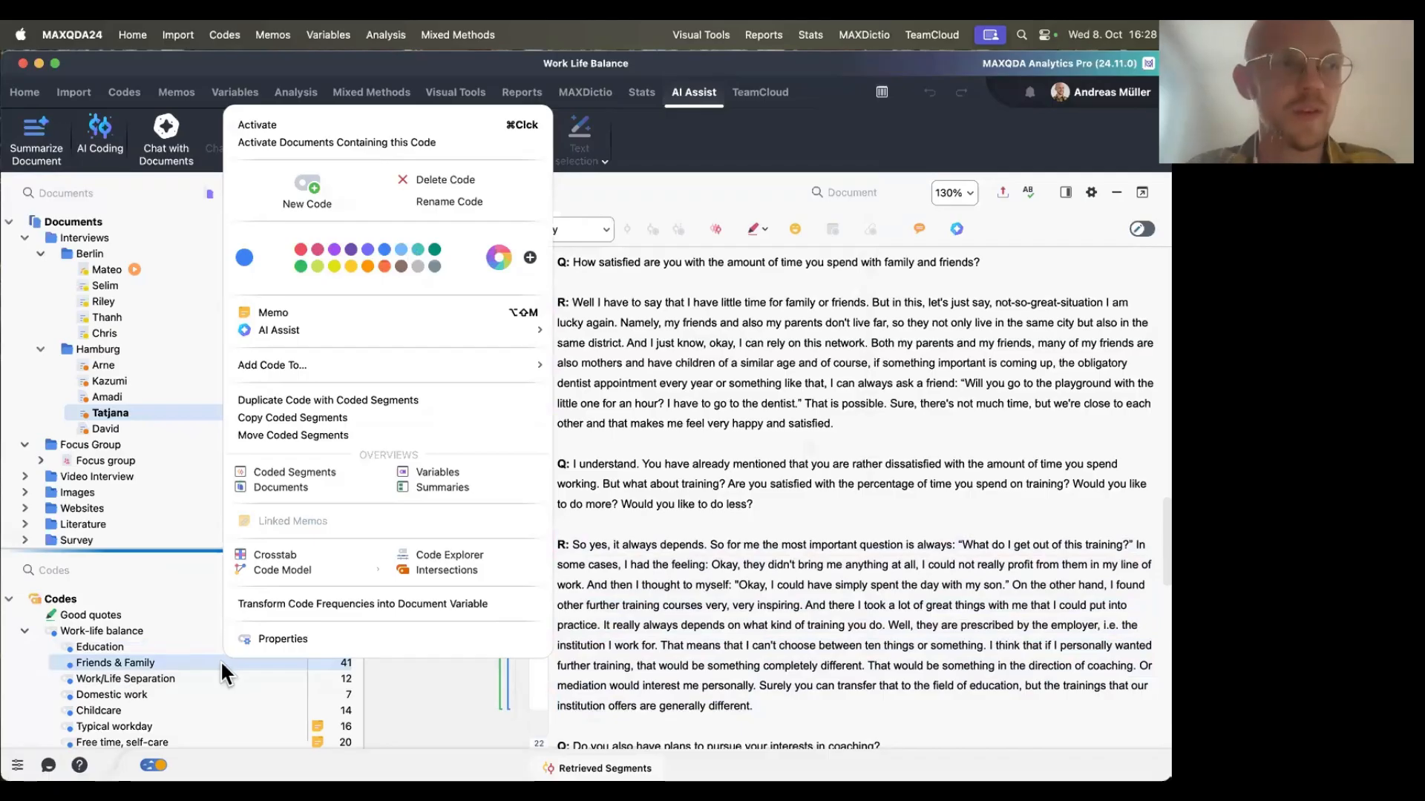
pyautogui.moveTo(519, 328)
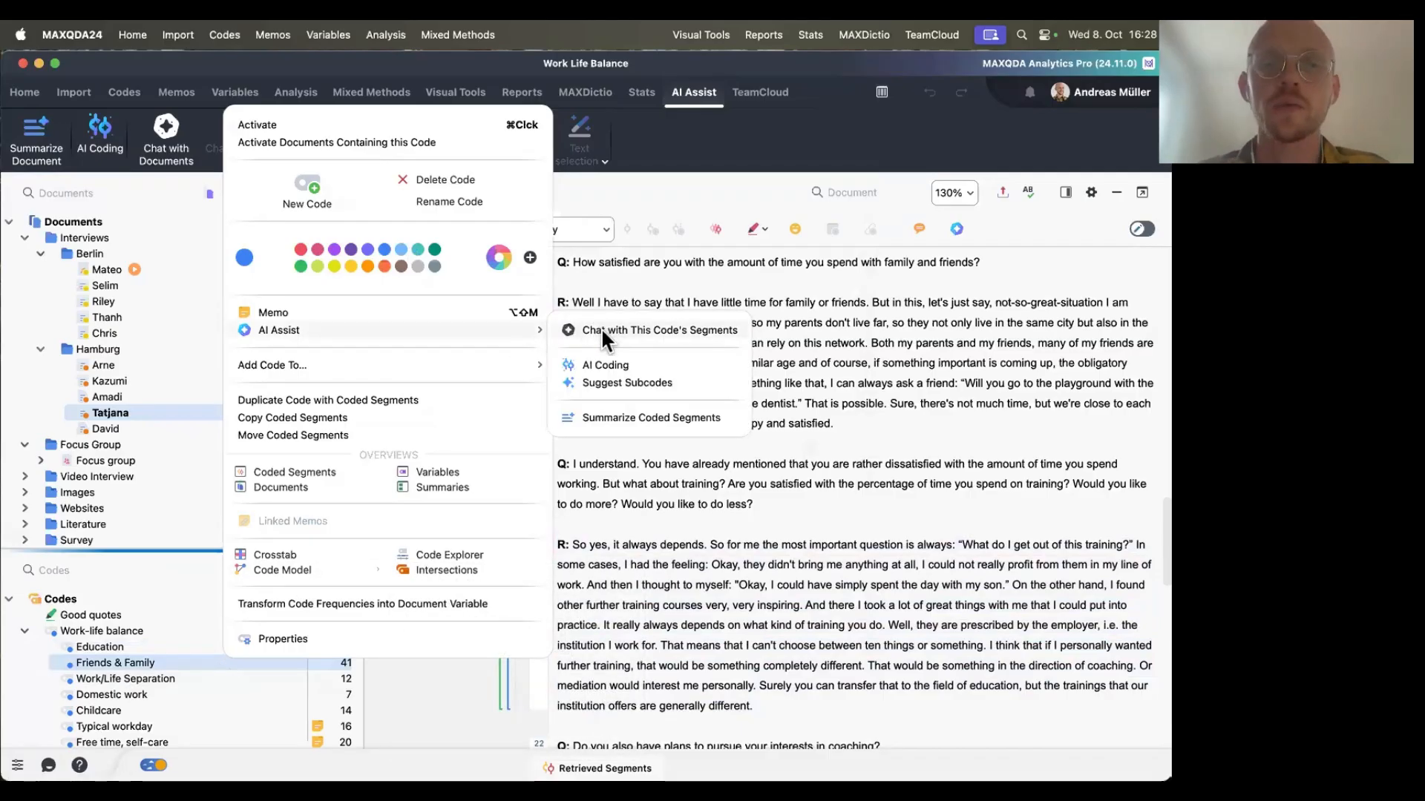
pyautogui.click(602, 331)
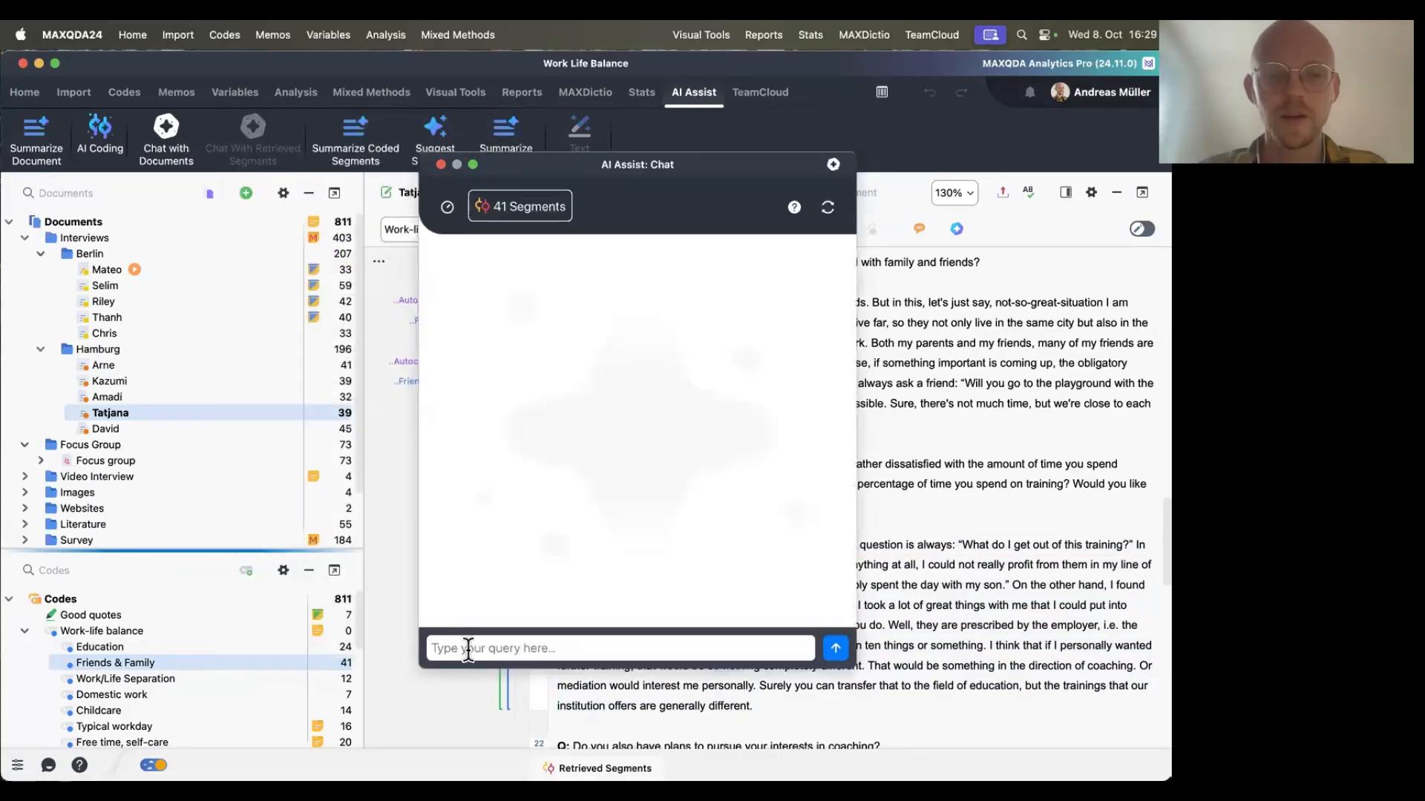
# Paste the subcode suggestion prompt and replace its code-name placeholder with Friends and Family.
pyautogui.write('Make suggestions for subcodes to further divide the code "[Code Name]". Split the suggested sub-groups into two groups: 1) [aspect 1] and 2) [aspect 2].')
pyautogui.press('BackSpace')
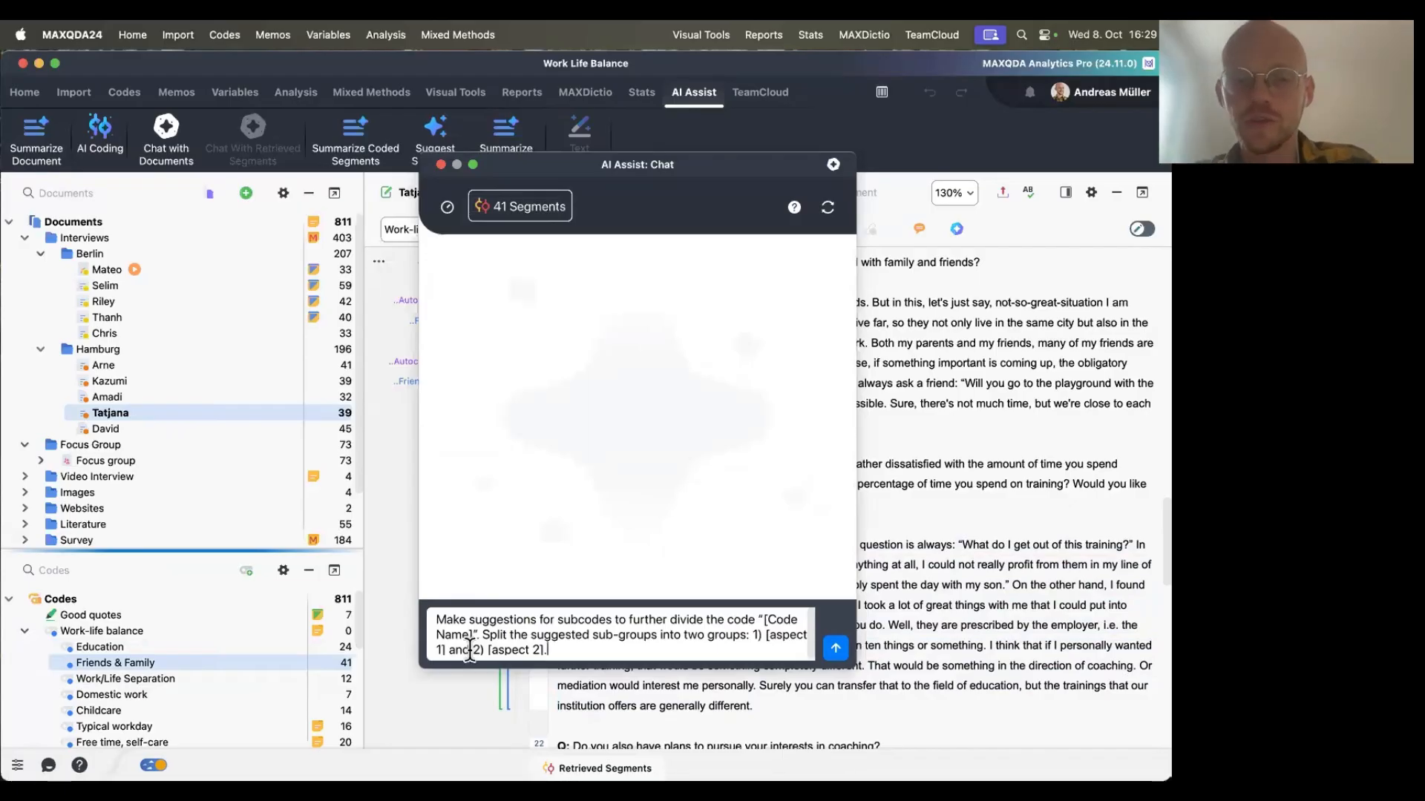
pyautogui.moveTo(765, 620); pyautogui.dragTo(471, 633)
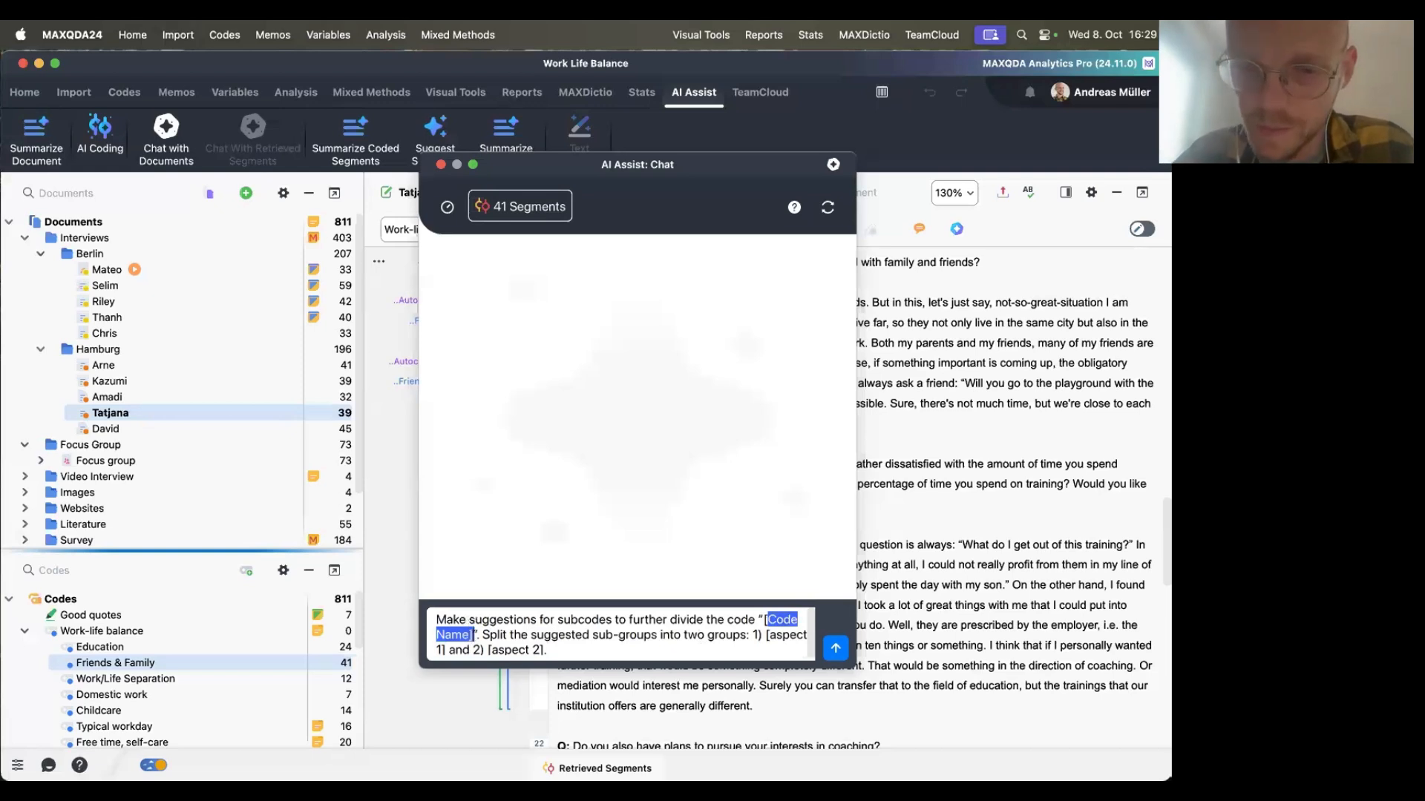
pyautogui.press('BackSpace')
pyautogui.write('Friends and F')
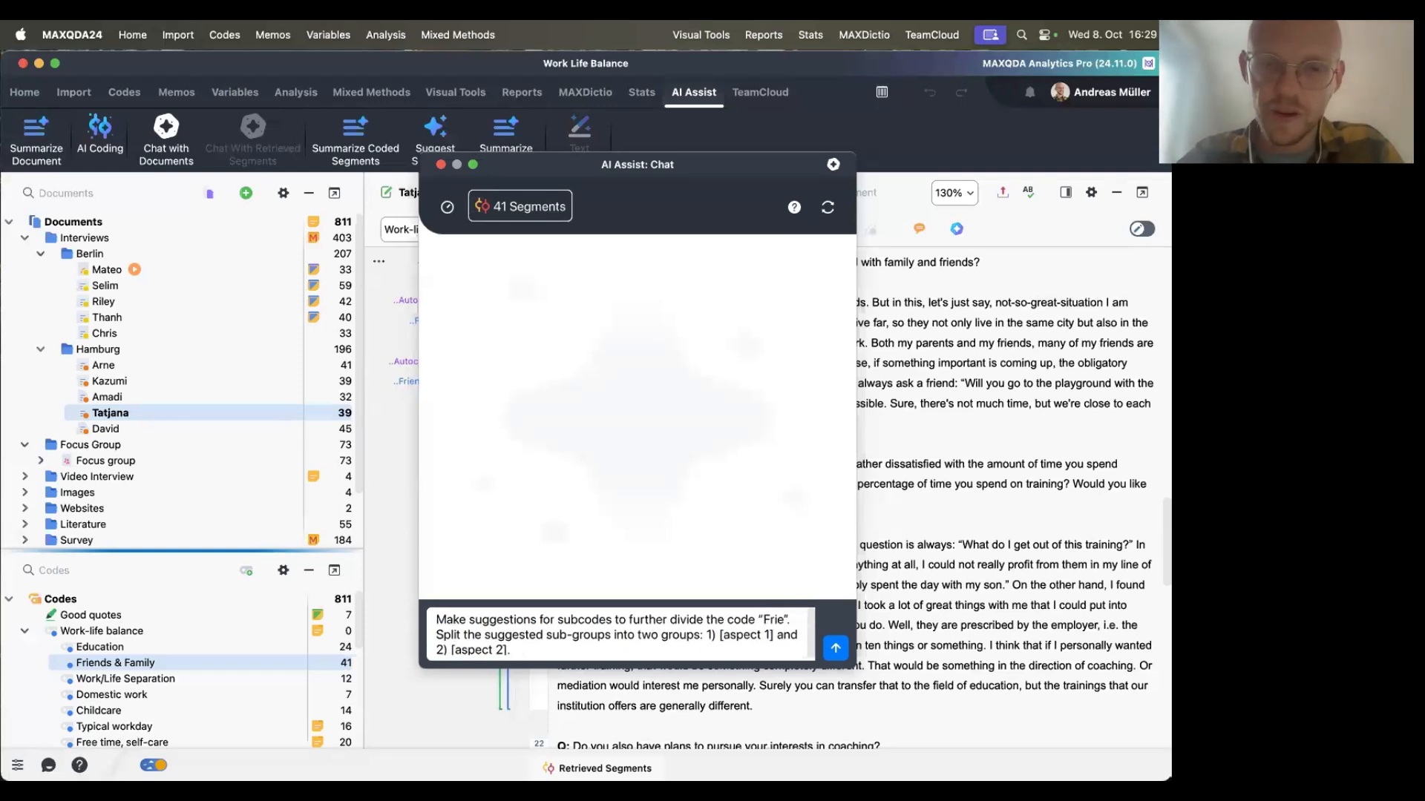
pyautogui.write('amily')
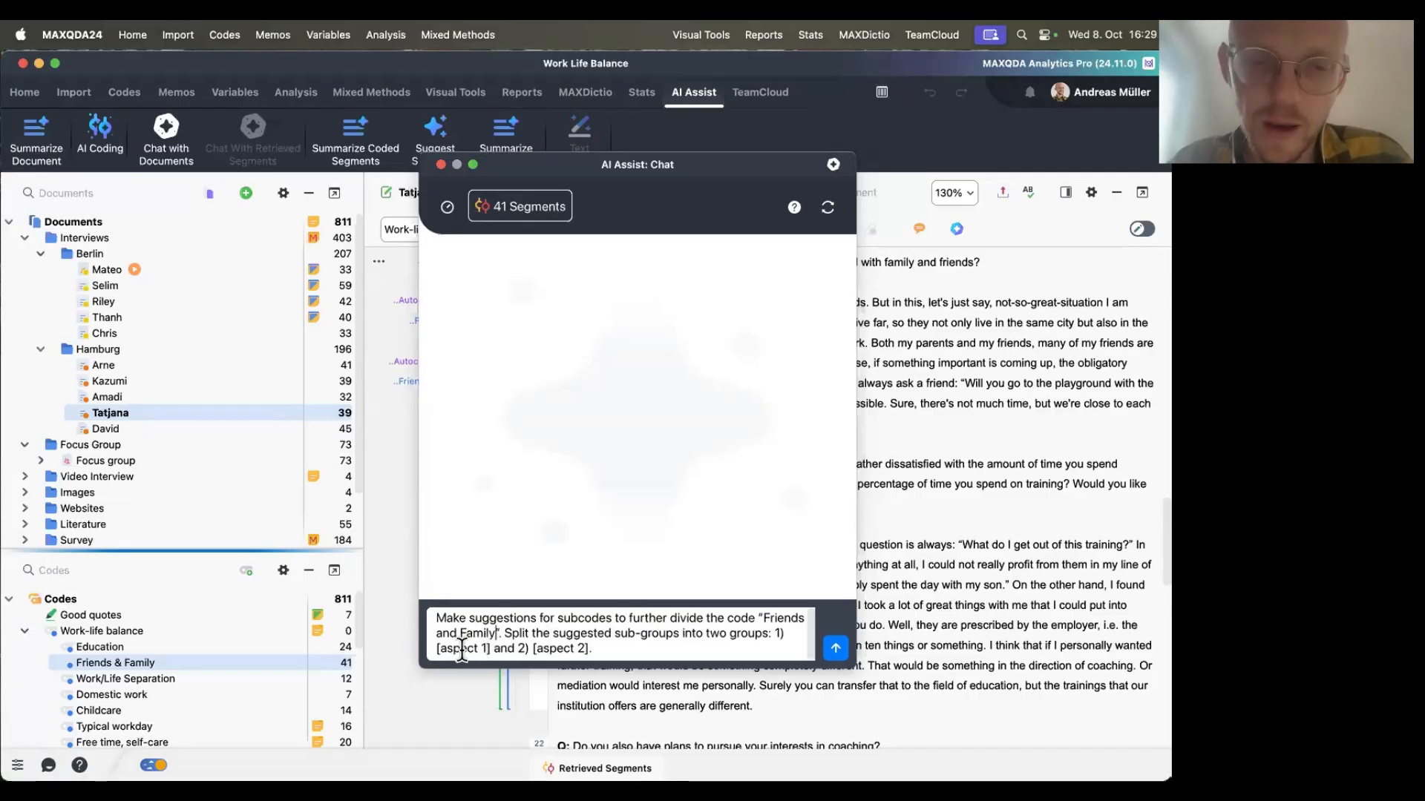
# Replace the first aspect placeholder in the subcode prompt with favorite activities.
pyautogui.moveTo(491, 650); pyautogui.dragTo(436, 650)
pyautogui.press('BackSpace')
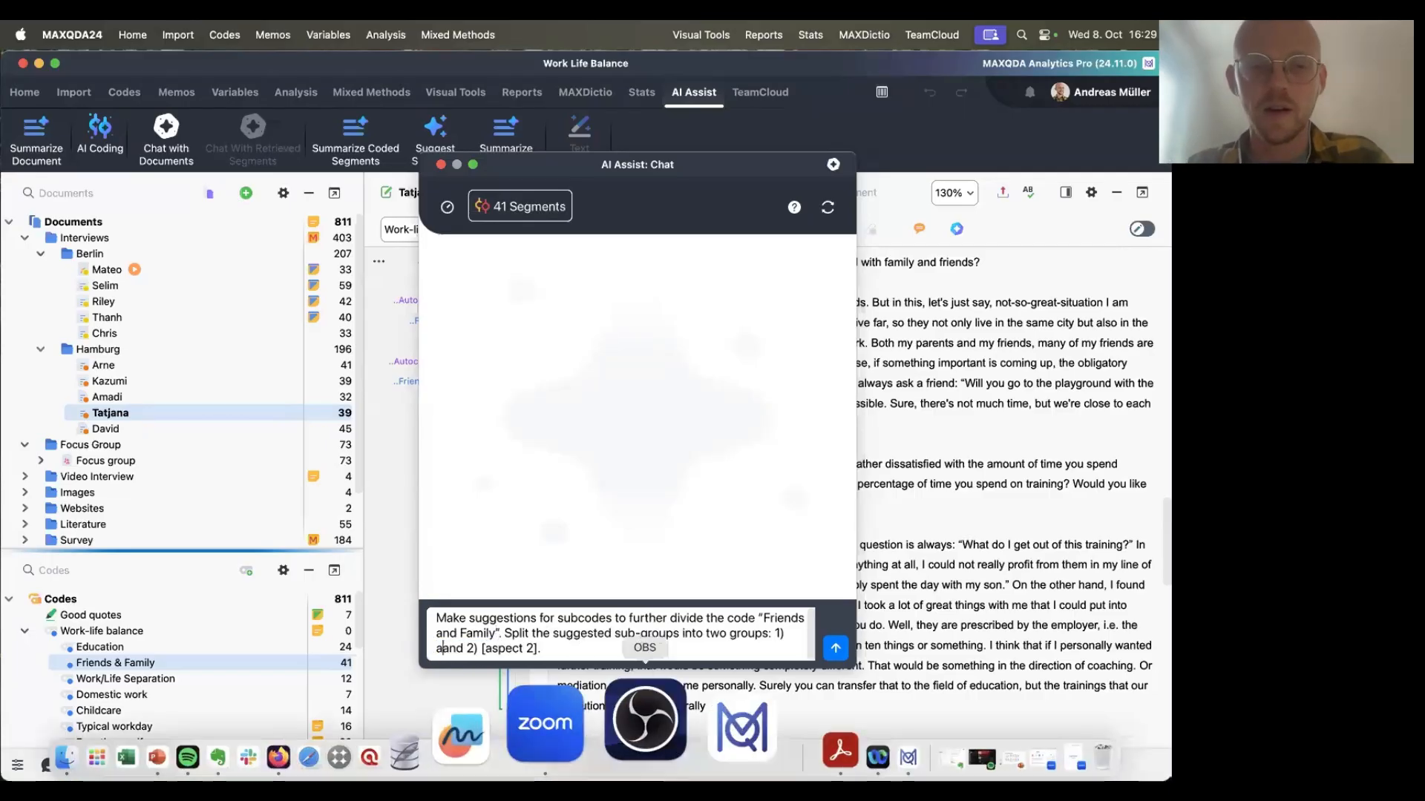
pyautogui.write('available ')
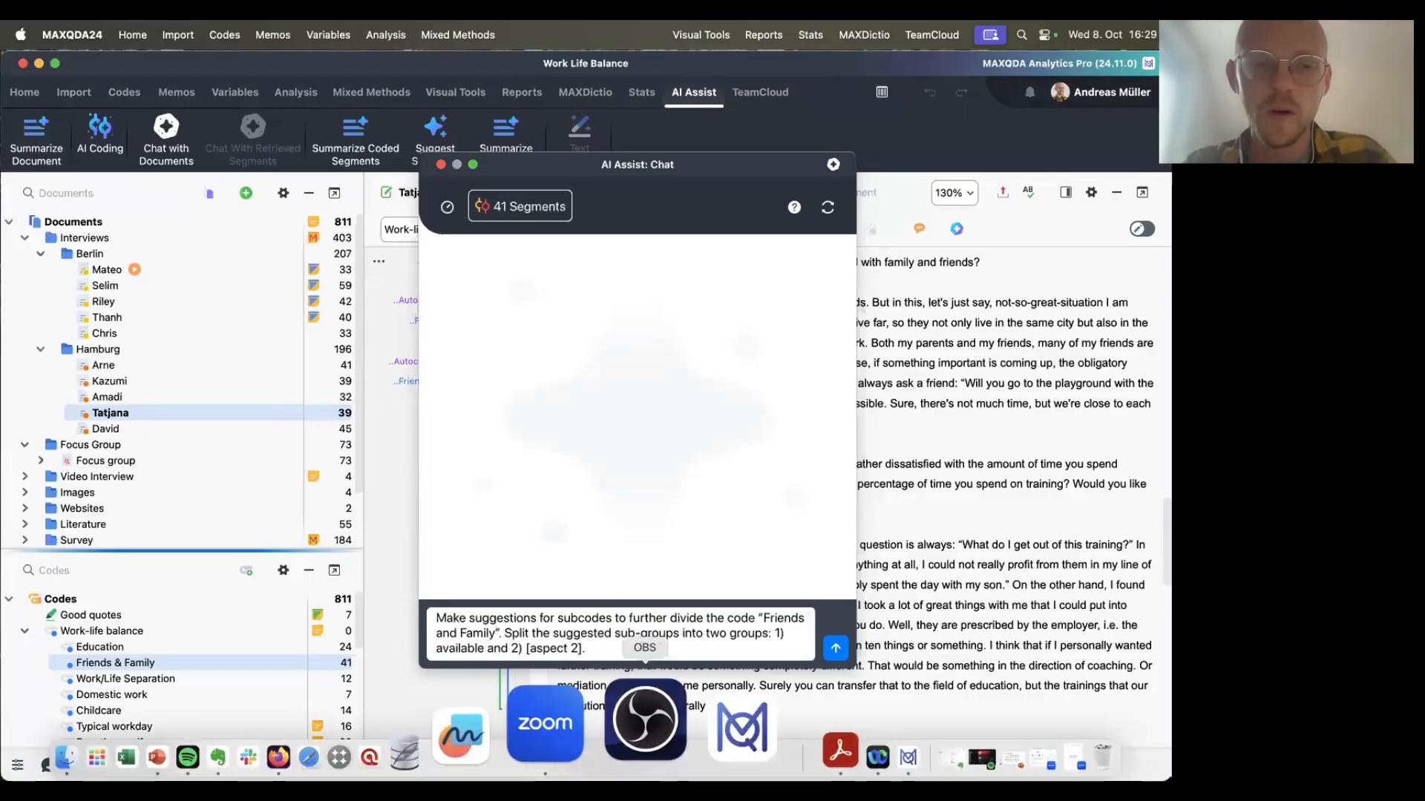
pyautogui.write('ressources')
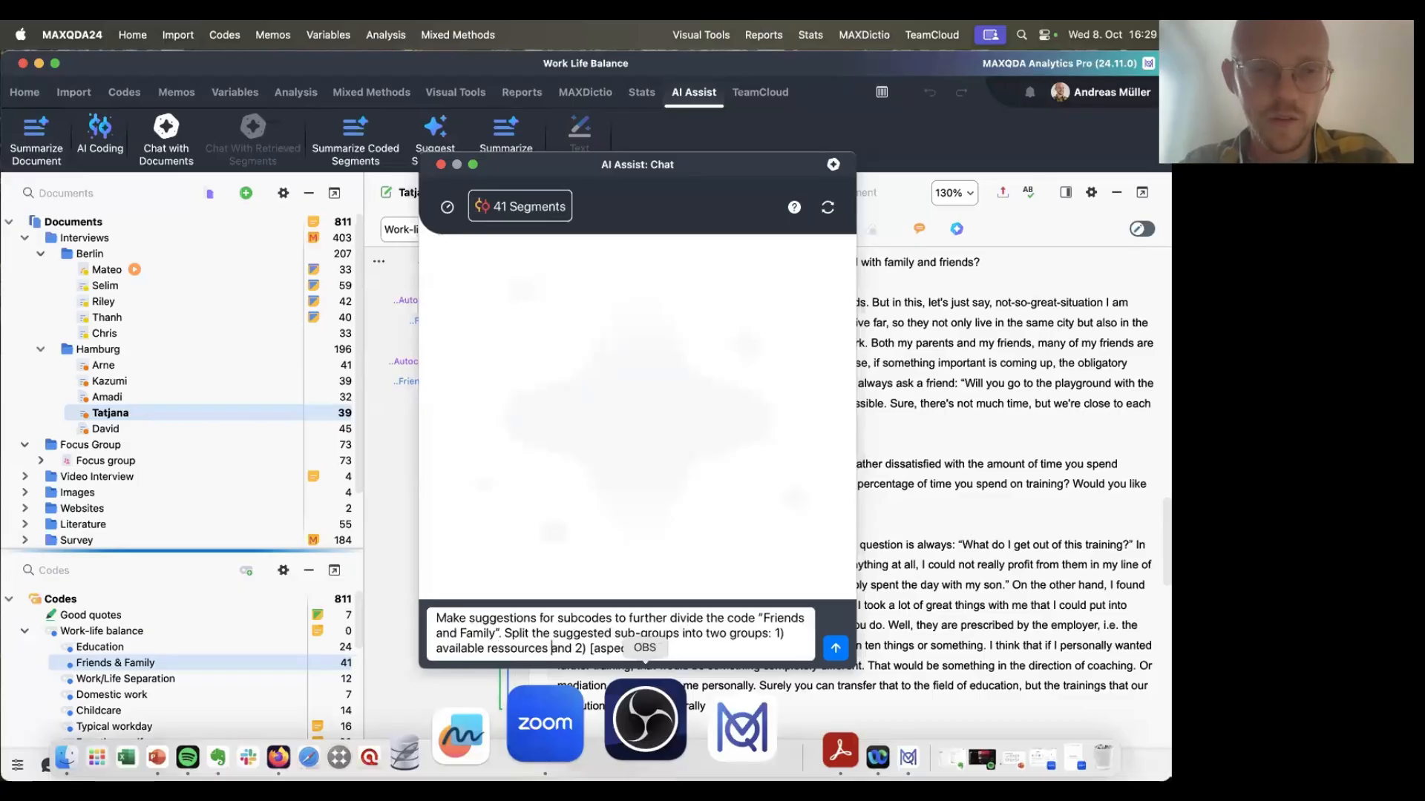
pyautogui.press('BackSpace')
pyautogui.press('BackSpace')
pyautogui.press('BackSpace')
pyautogui.press('BackSpace')
pyautogui.press('BackSpace')
pyautogui.press('BackSpace')
pyautogui.press('BackSpace')
pyautogui.press('BackSpace')
pyautogui.press('BackSpace')
pyautogui.press('BackSpace')
pyautogui.press('BackSpace')
pyautogui.press('BackSpace')
pyautogui.press('BackSpace')
pyautogui.press('BackSpace')
pyautogui.press('BackSpace')
pyautogui.press('BackSpace')
pyautogui.press('BackSpace')
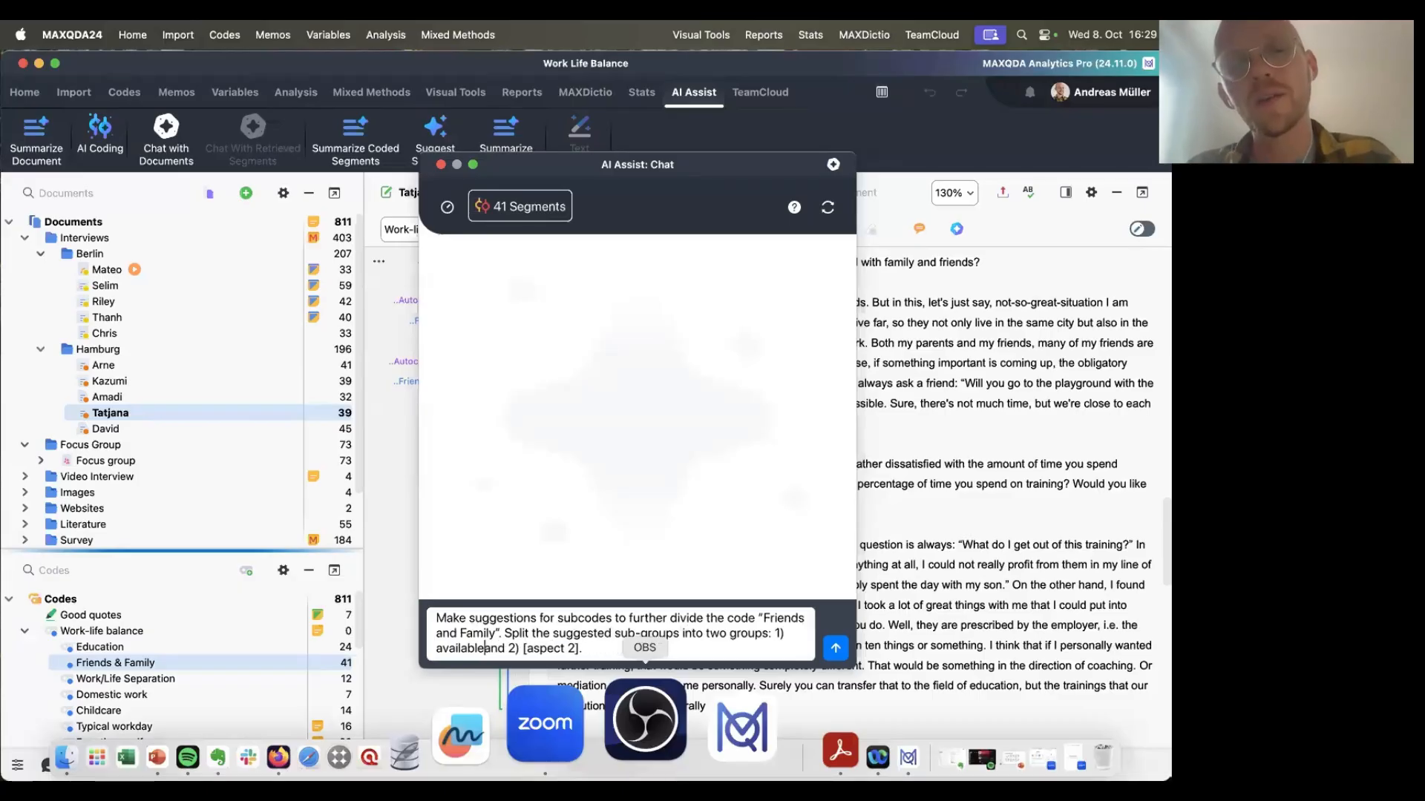
pyautogui.press('BackSpace')
pyautogui.press('BackSpace')
pyautogui.press('BackSpace')
pyautogui.press('BackSpace')
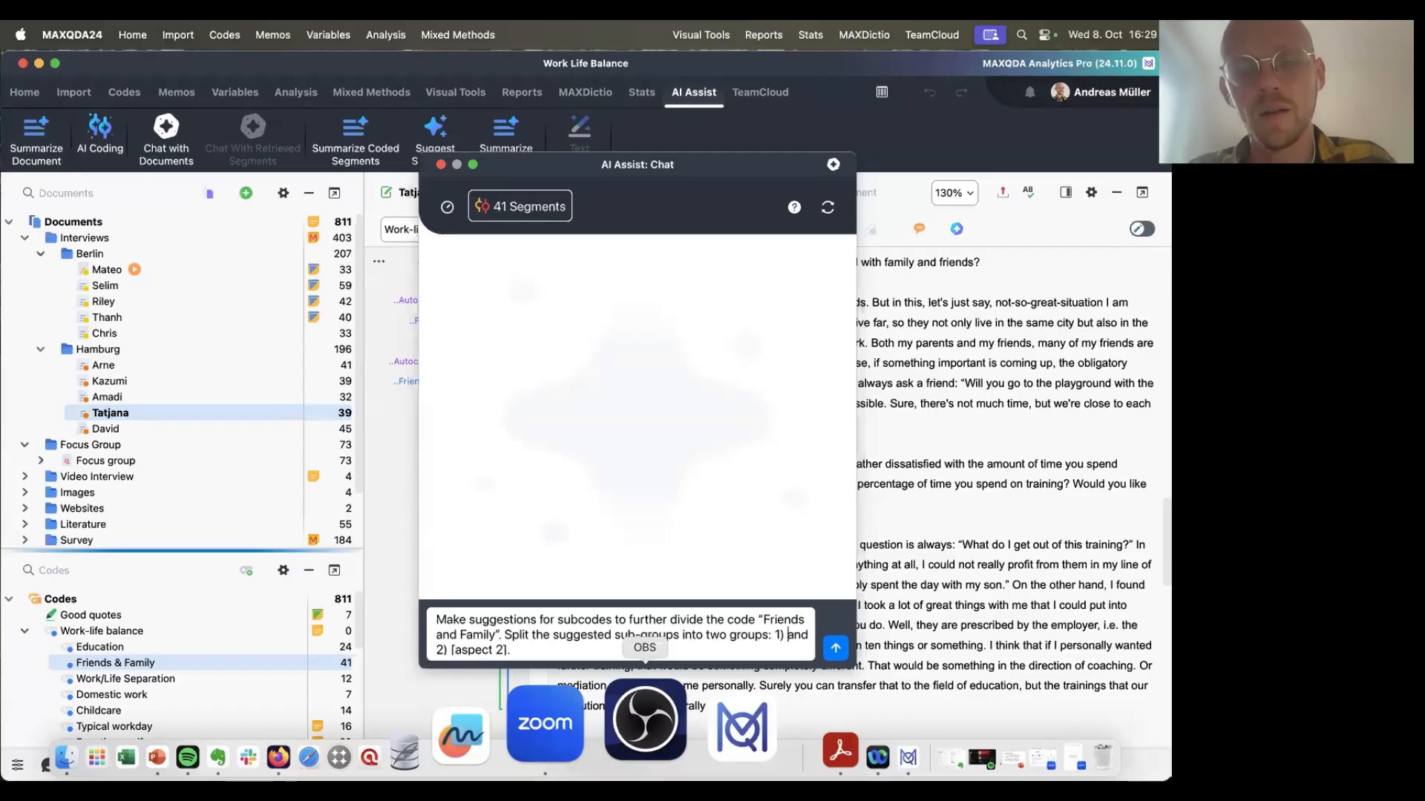
pyautogui.write('favorite ac')
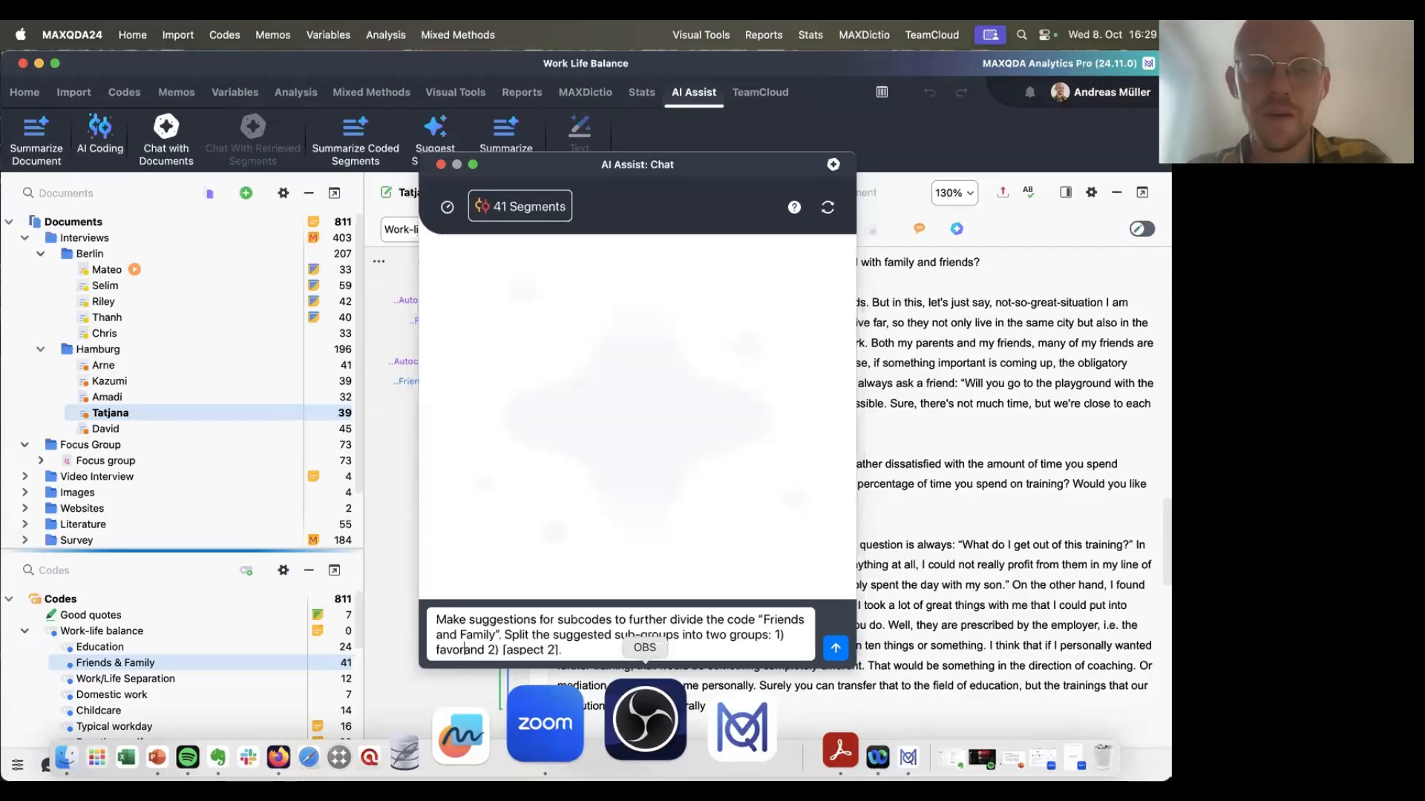
pyautogui.write('tivities')
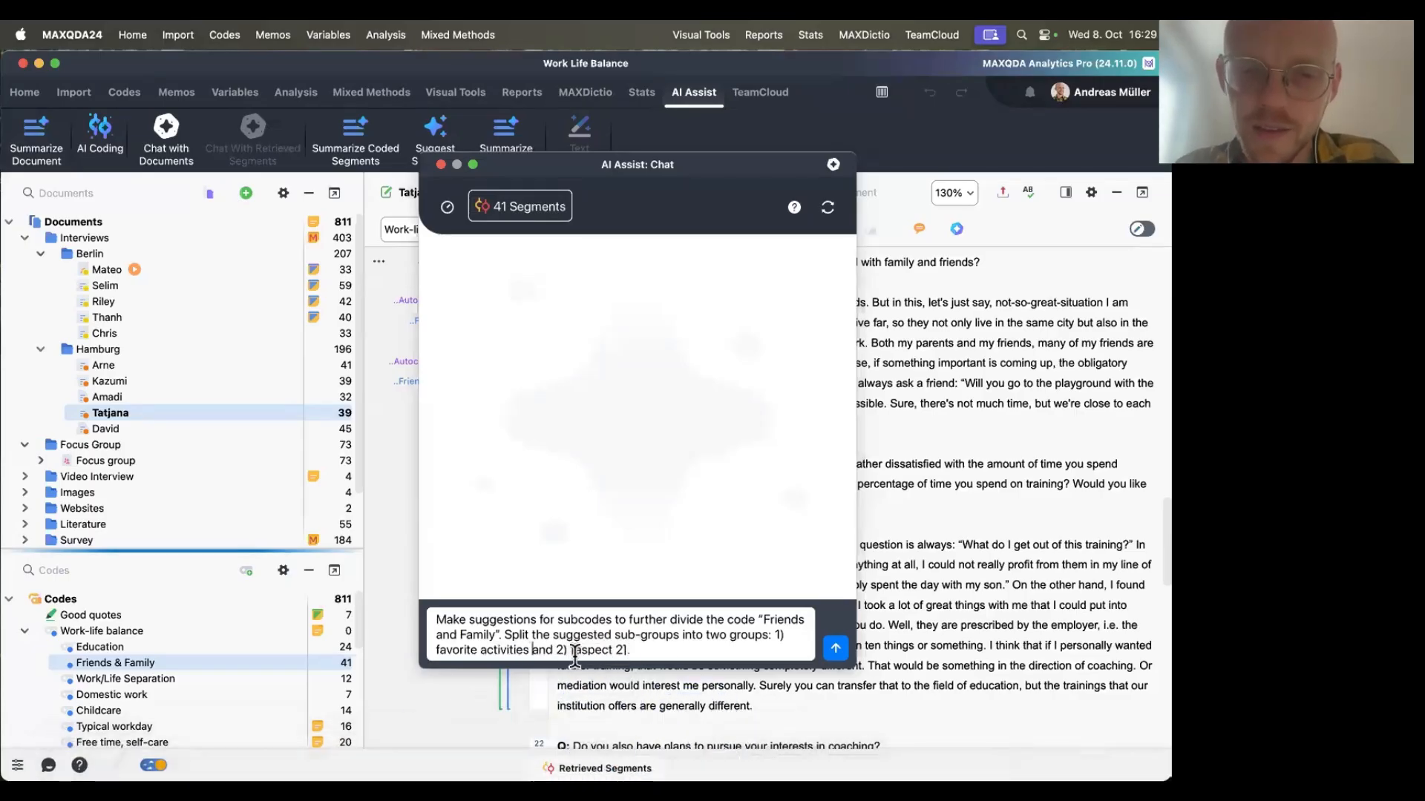
# Replace the second aspect placeholder with satisfaction with family & friend time, and send the prompt.
pyautogui.moveTo(571, 651); pyautogui.dragTo(651, 655)
pyautogui.write('s')
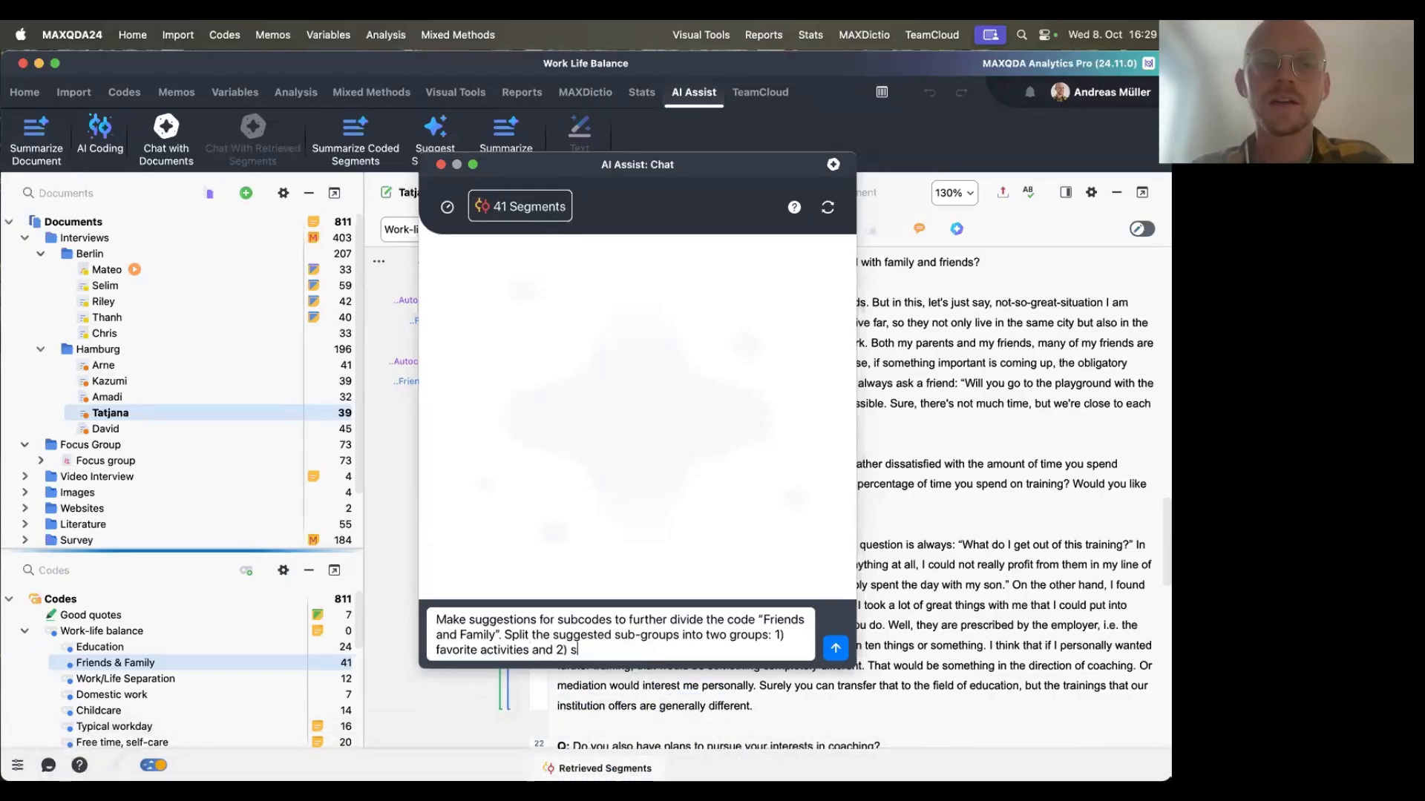
pyautogui.write('atisfaction wit')
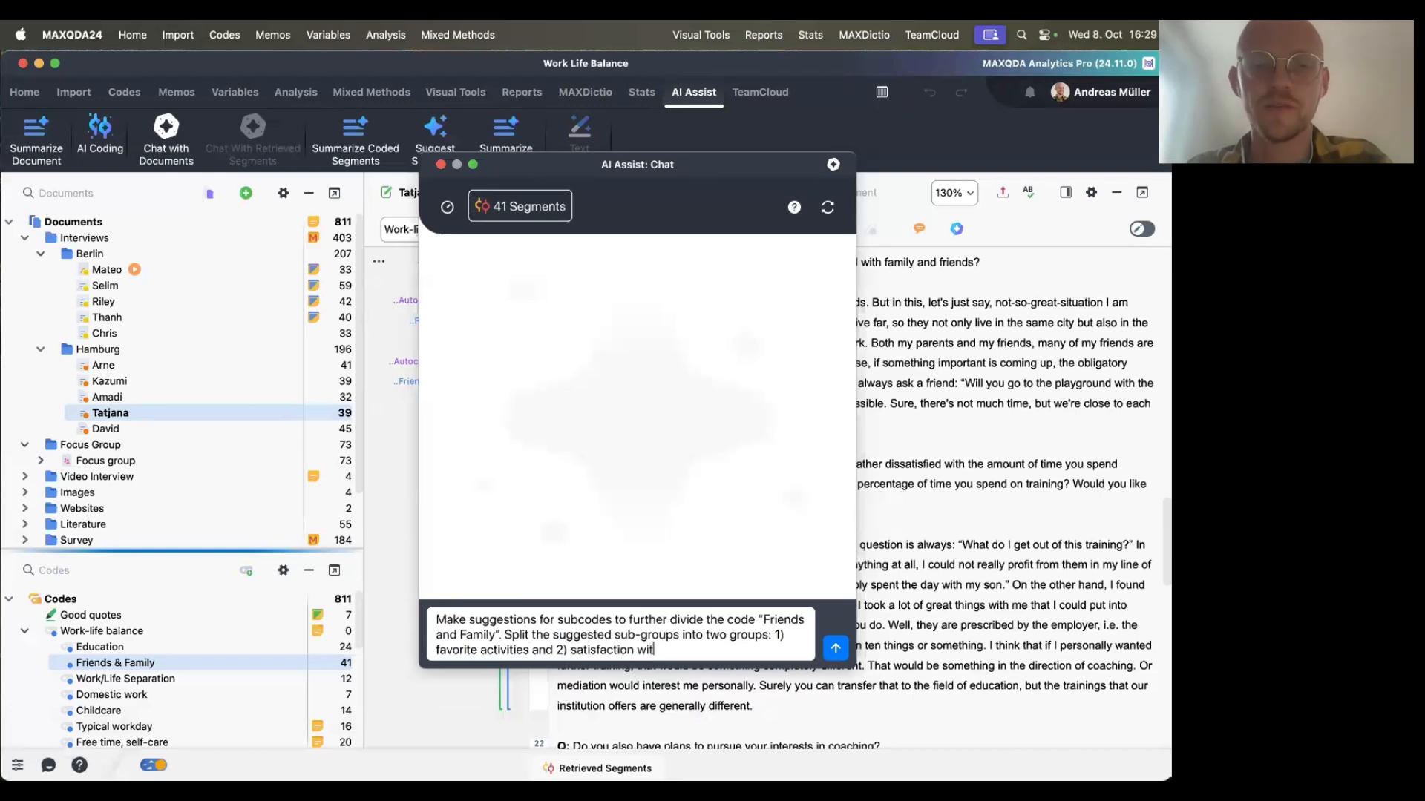
pyautogui.write('h family time.')
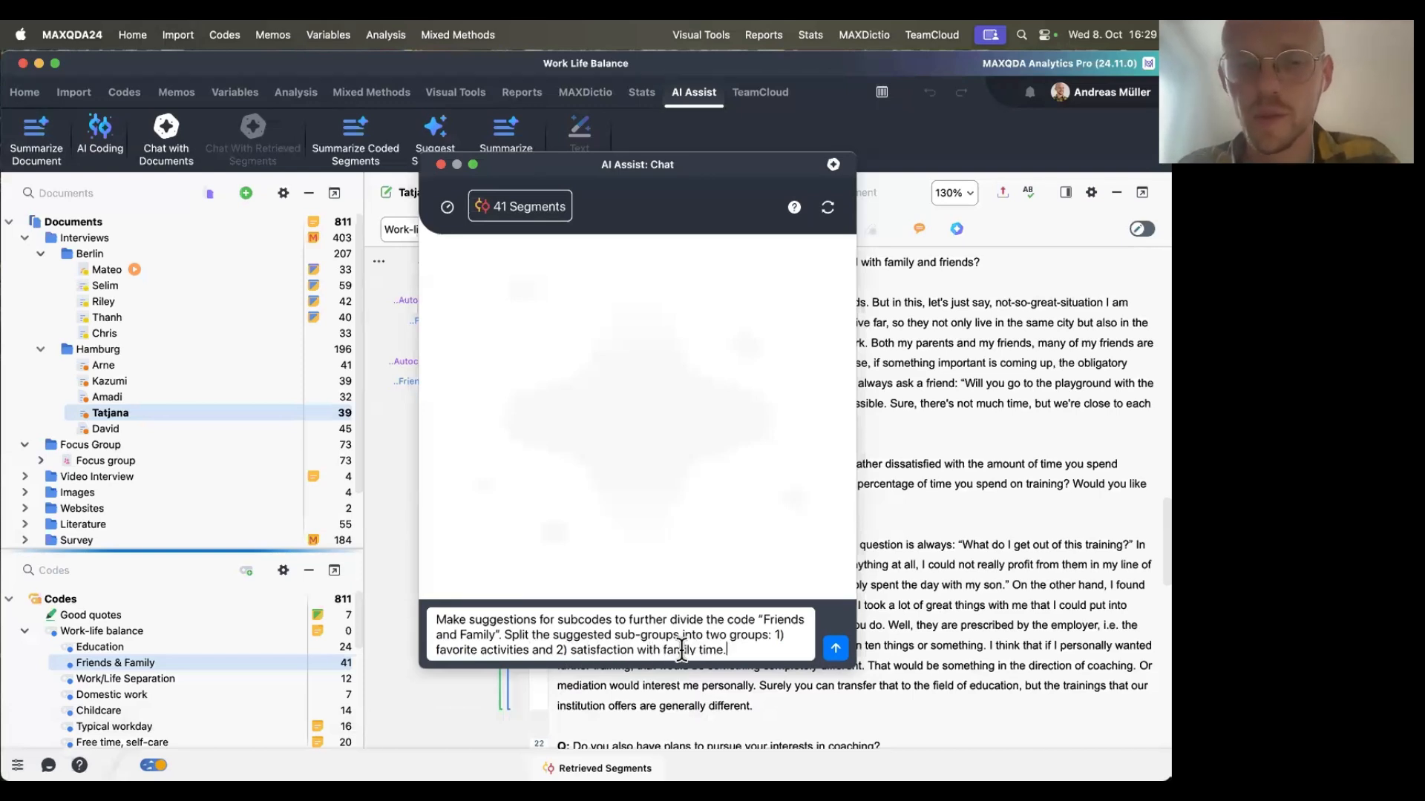
pyautogui.write('& friend')
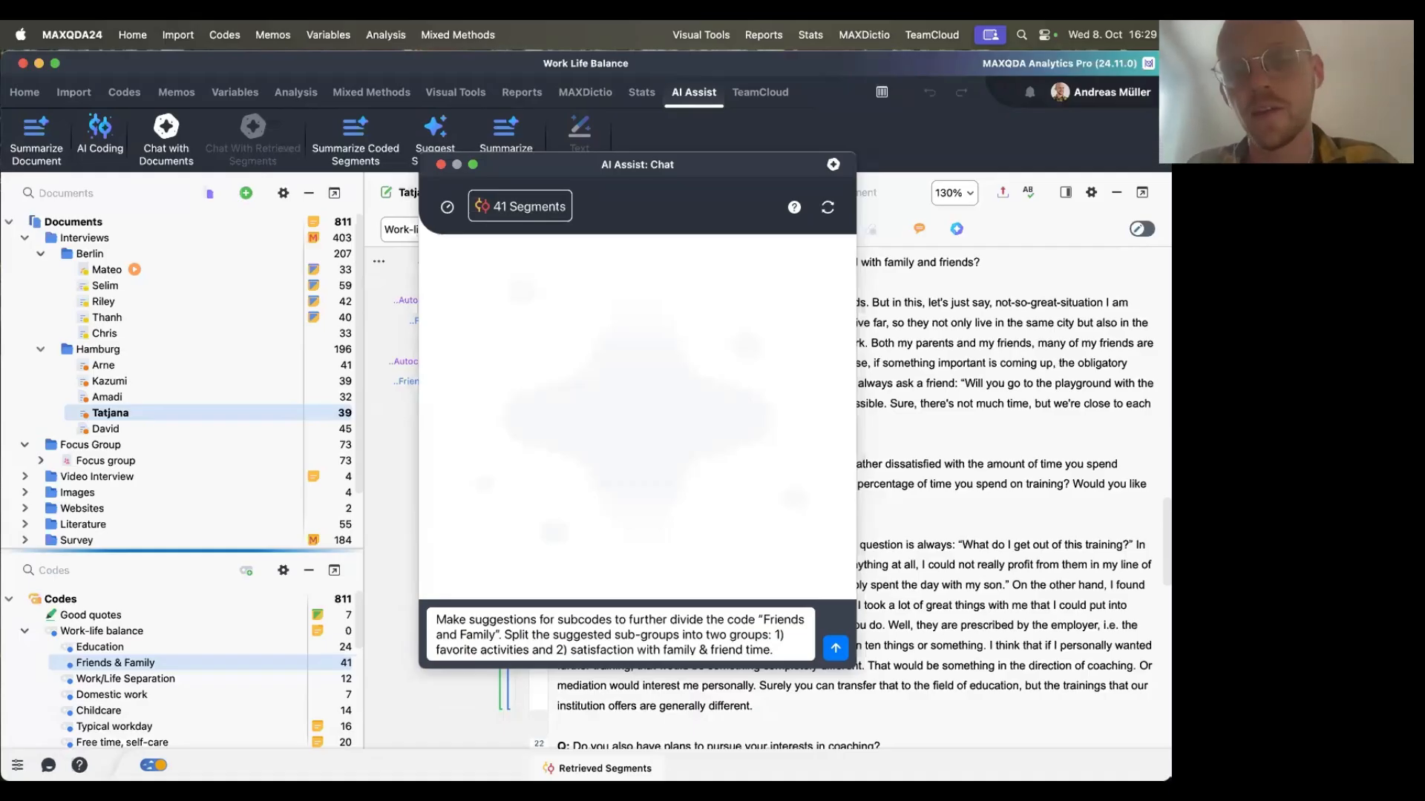
pyautogui.click(837, 650)
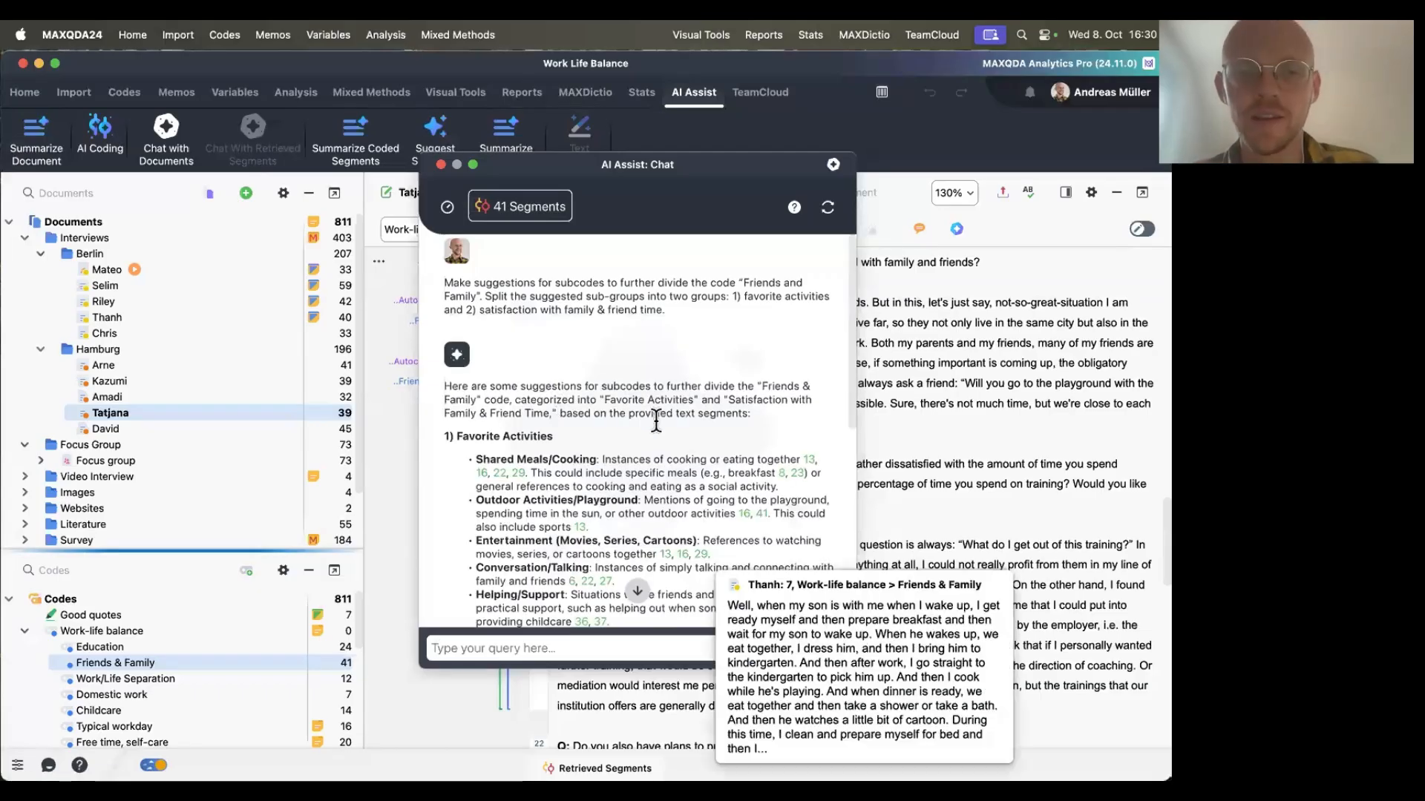
# Scroll through the suggested Friends & Family subcodes and highlight both suggestion groups to examine them.
pyautogui.scroll(-3, 657, 417)
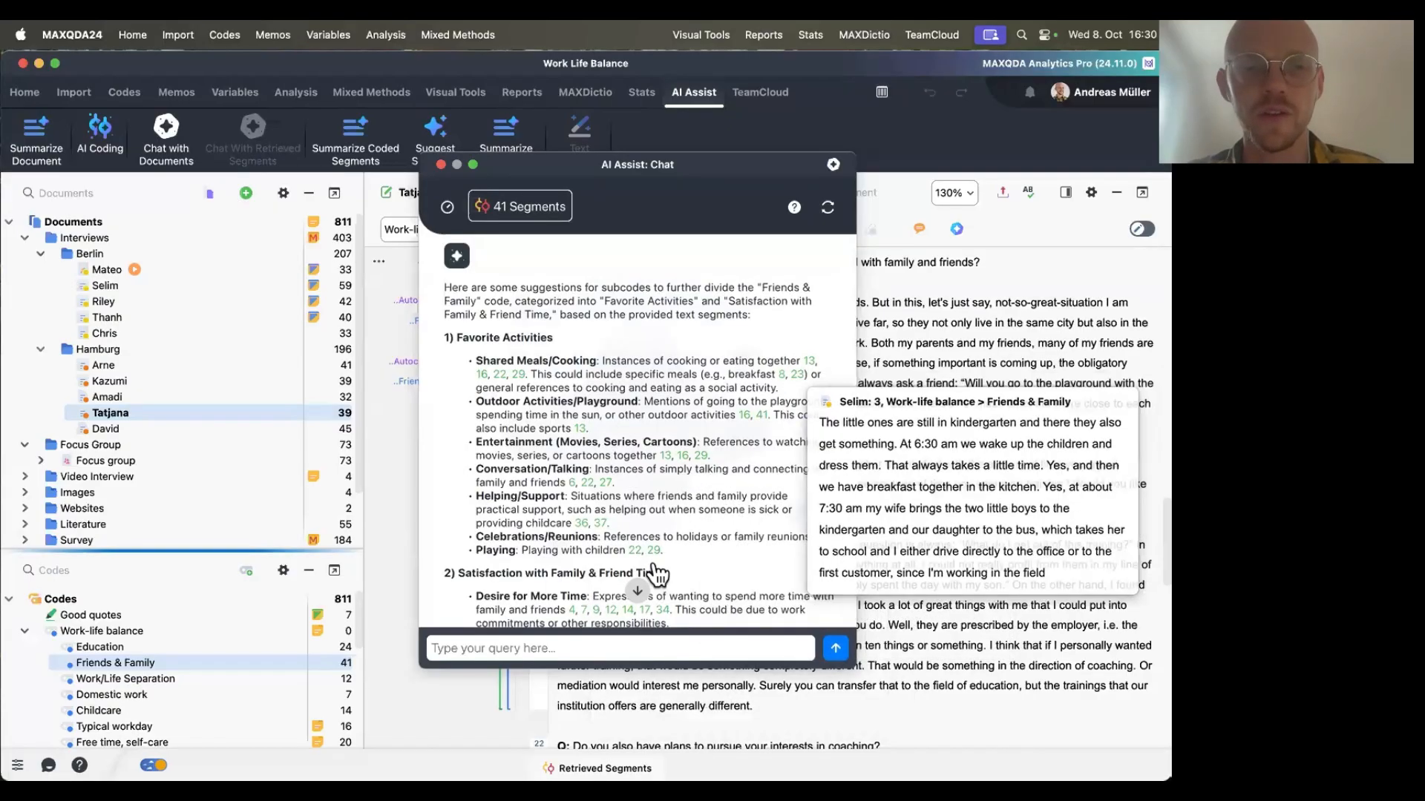
pyautogui.scroll(-5, 656, 557)
pyautogui.scroll(-1, 654, 555)
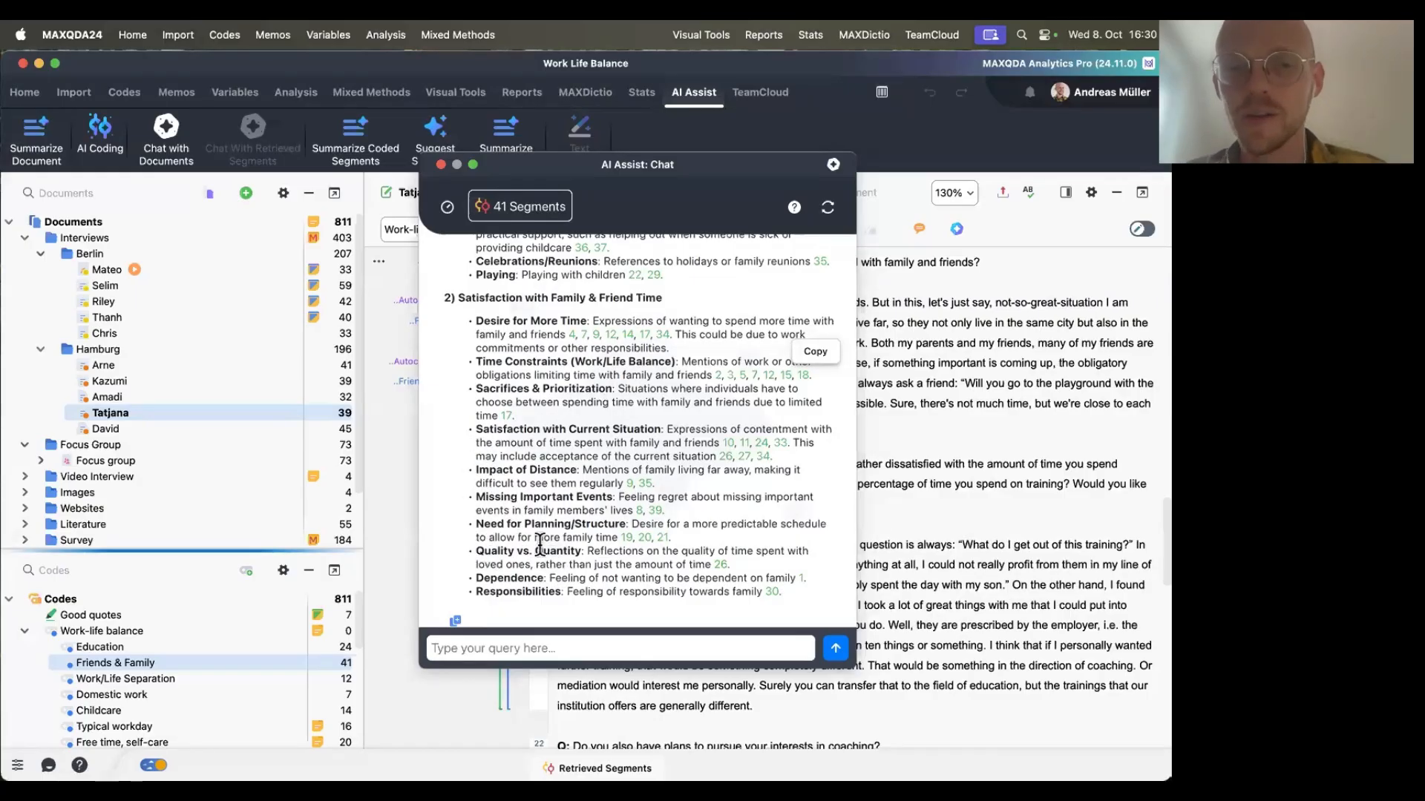
pyautogui.scroll(1, 491, 582)
pyautogui.scroll(1, 492, 583)
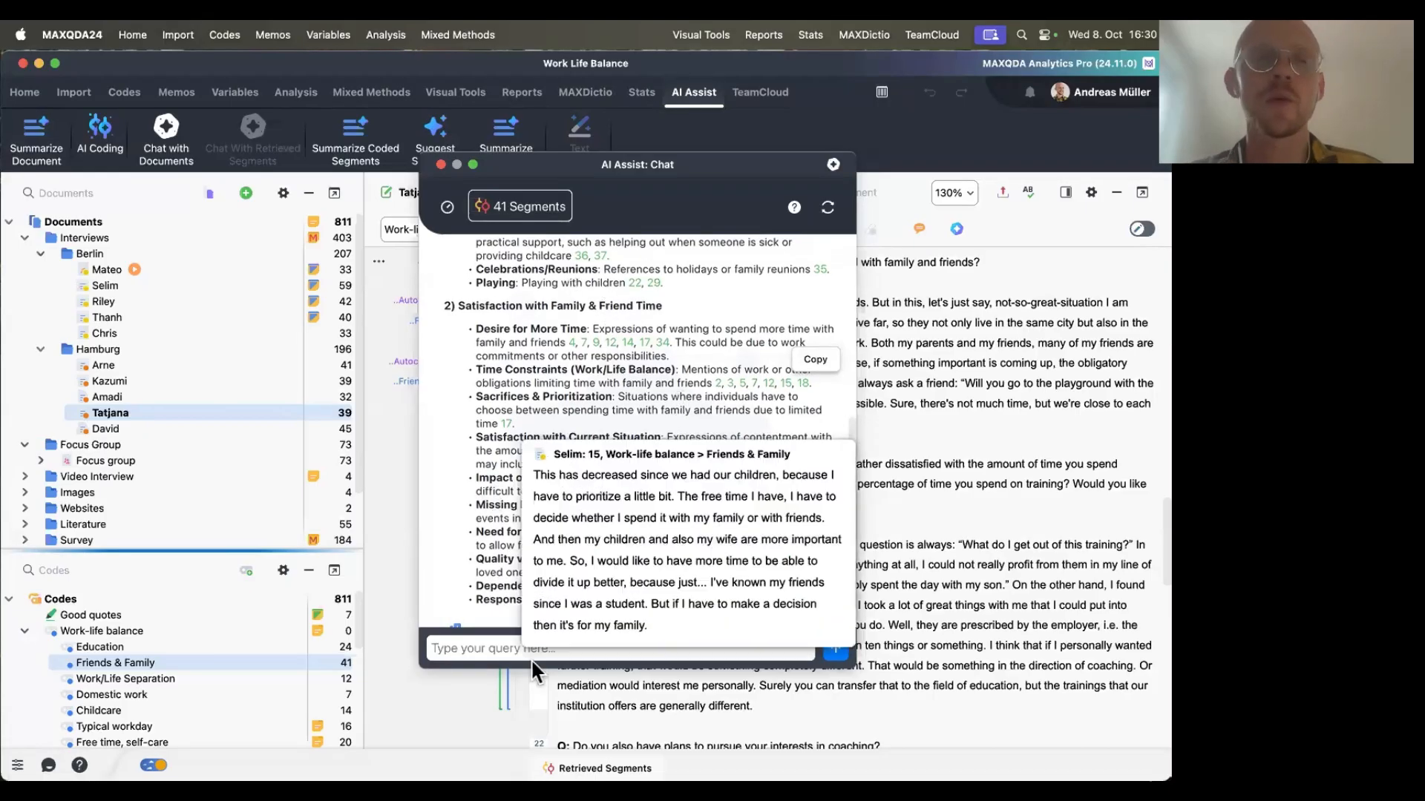
pyautogui.scroll(4, 508, 489)
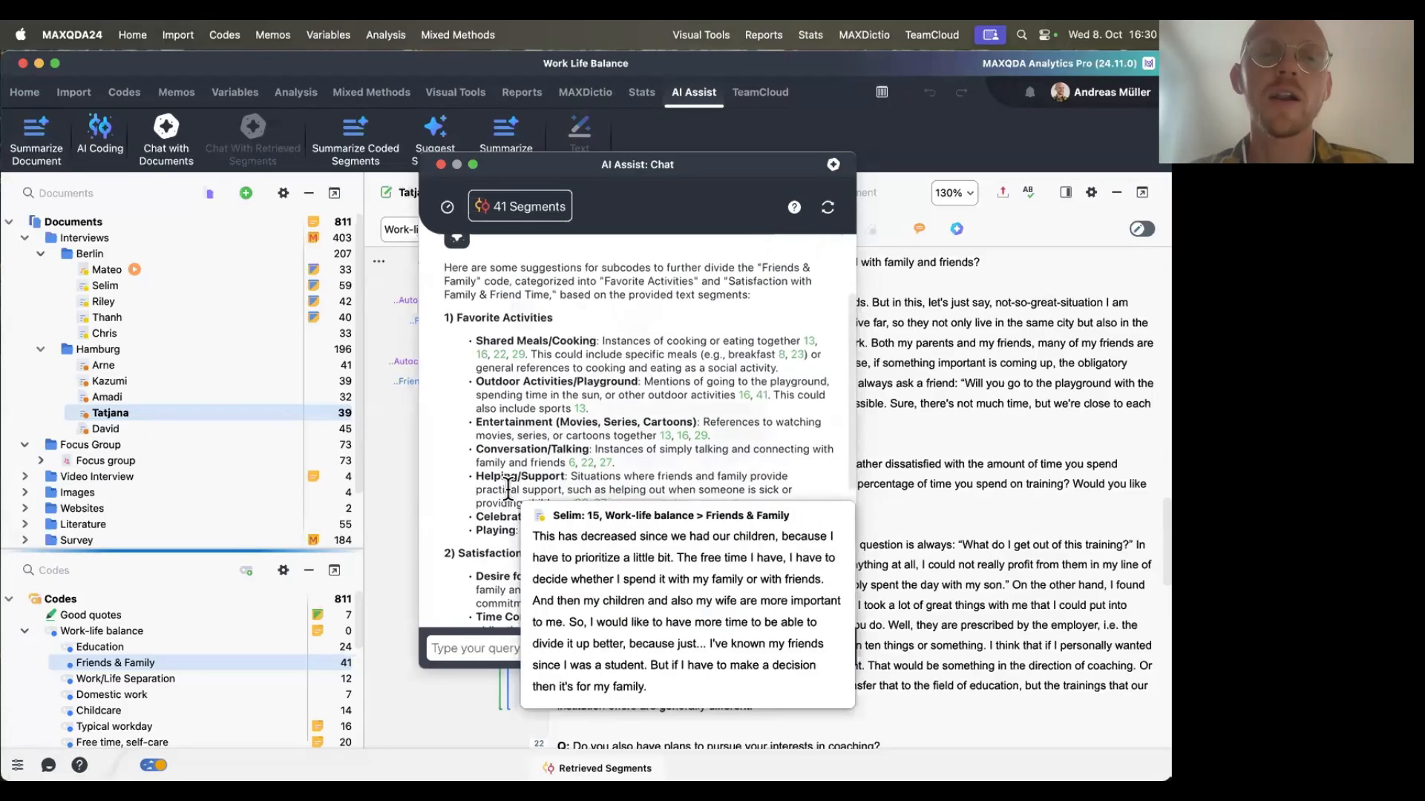
pyautogui.scroll(-5, 508, 489)
pyautogui.scroll(8, 512, 446)
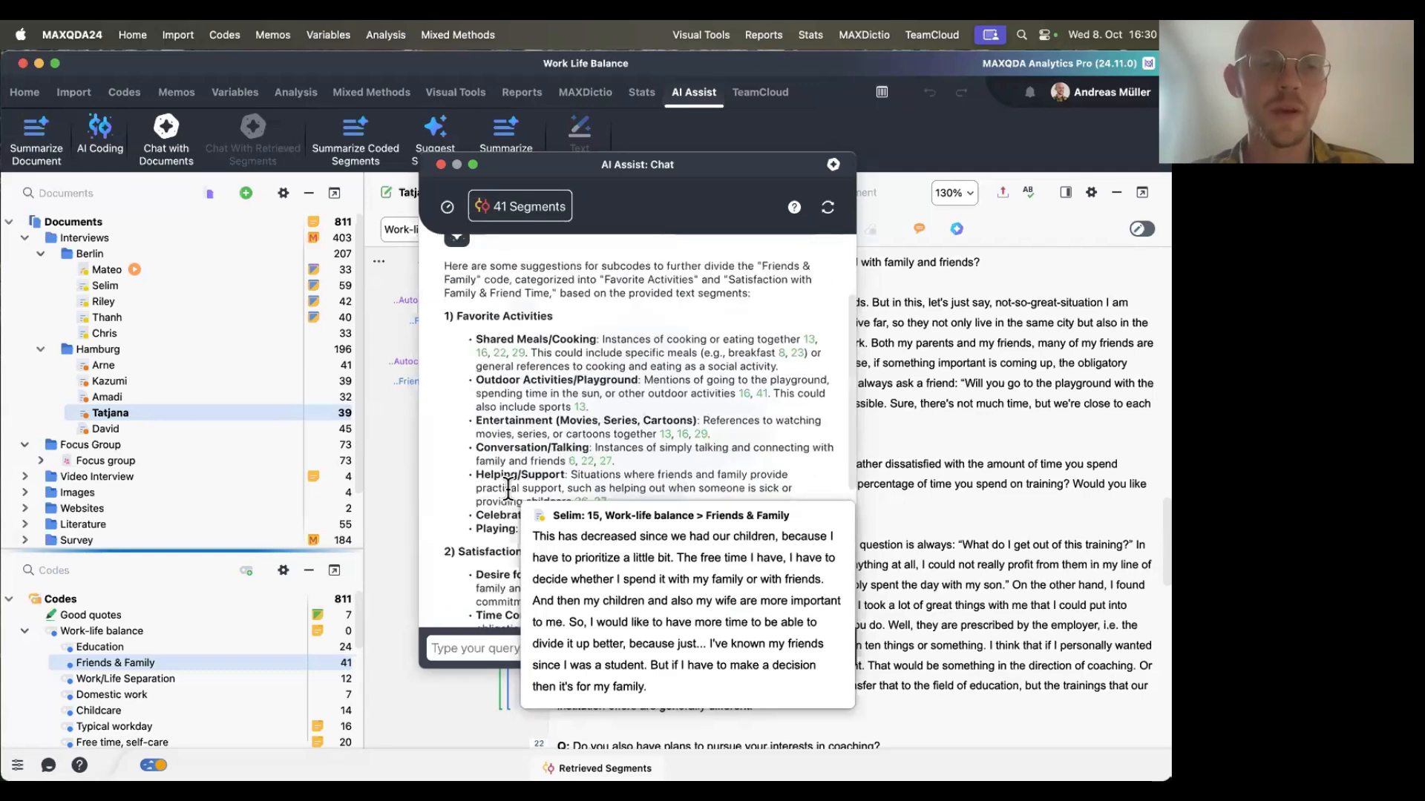
pyautogui.scroll(-3, 519, 334)
pyautogui.scroll(2, 521, 284)
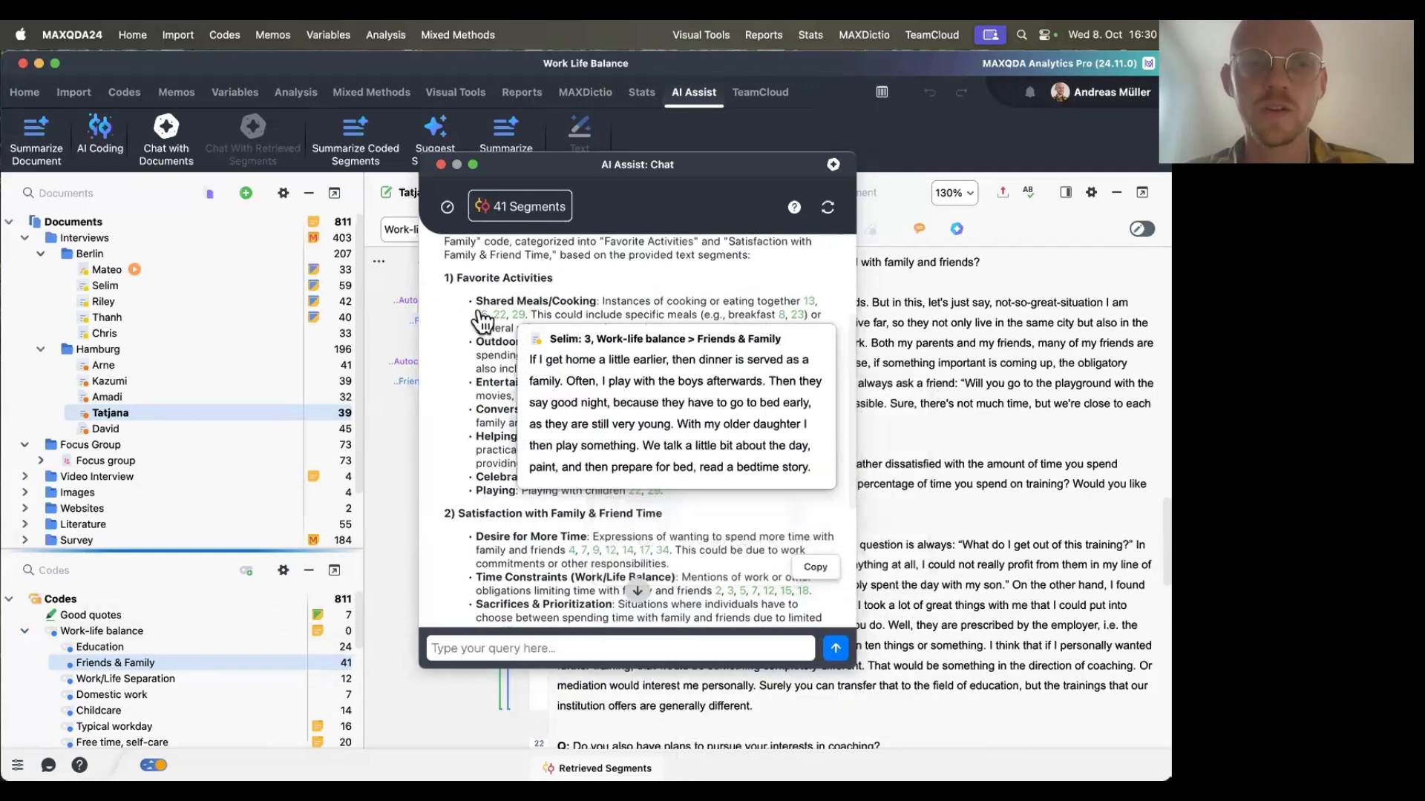
pyautogui.moveTo(475, 299); pyautogui.dragTo(610, 463)
pyautogui.moveTo(693, 502); pyautogui.dragTo(694, 495)
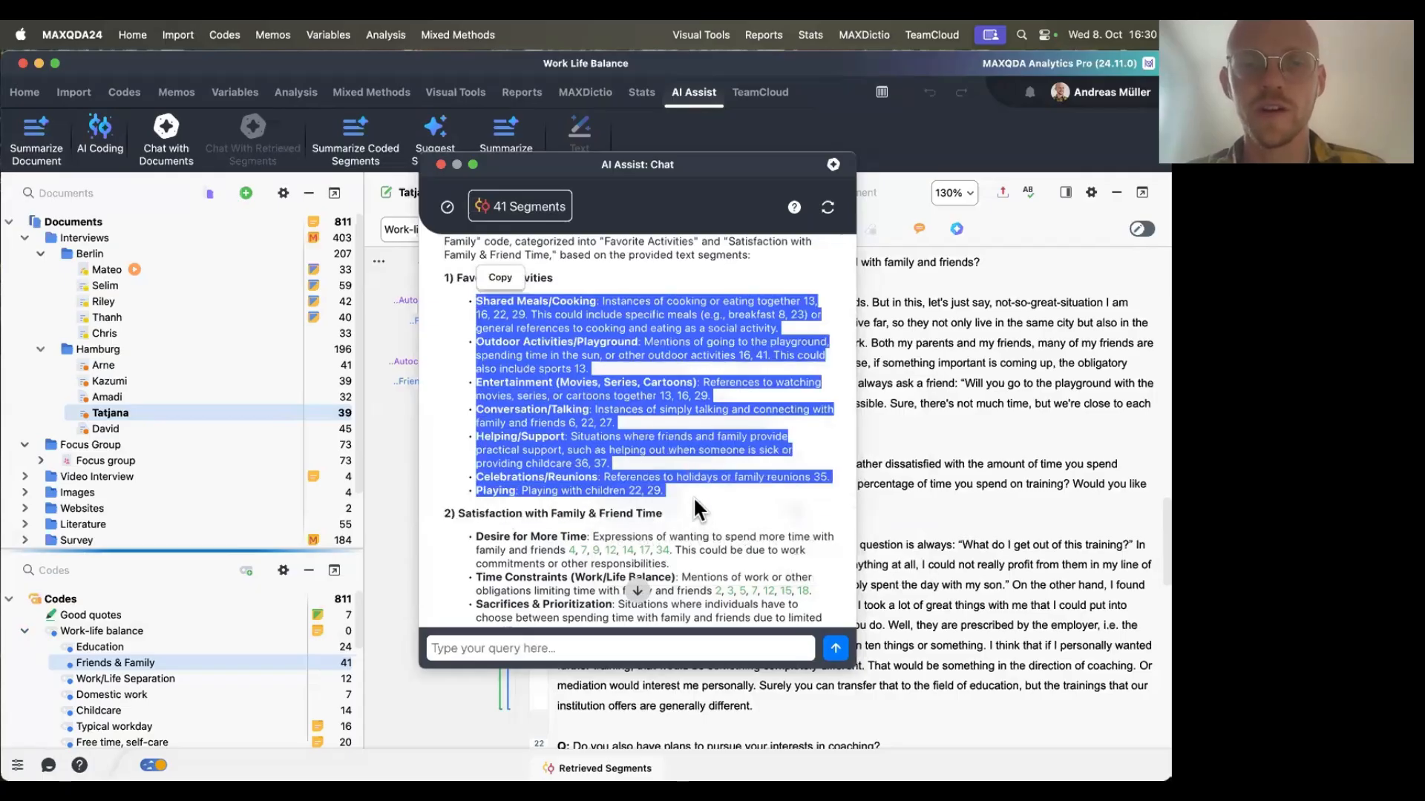
pyautogui.click(693, 495)
pyautogui.scroll(-3, 693, 496)
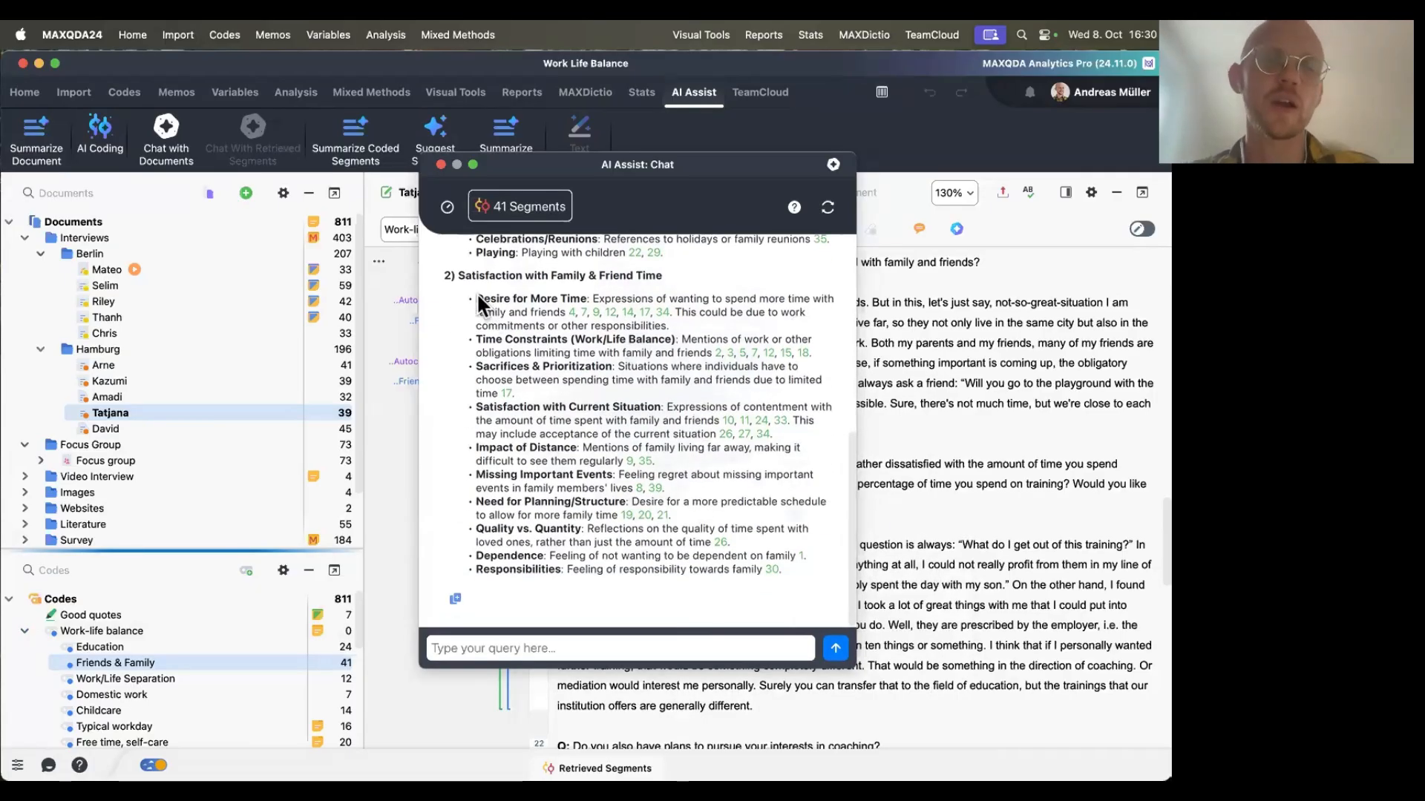
pyautogui.moveTo(477, 294); pyautogui.dragTo(827, 583)
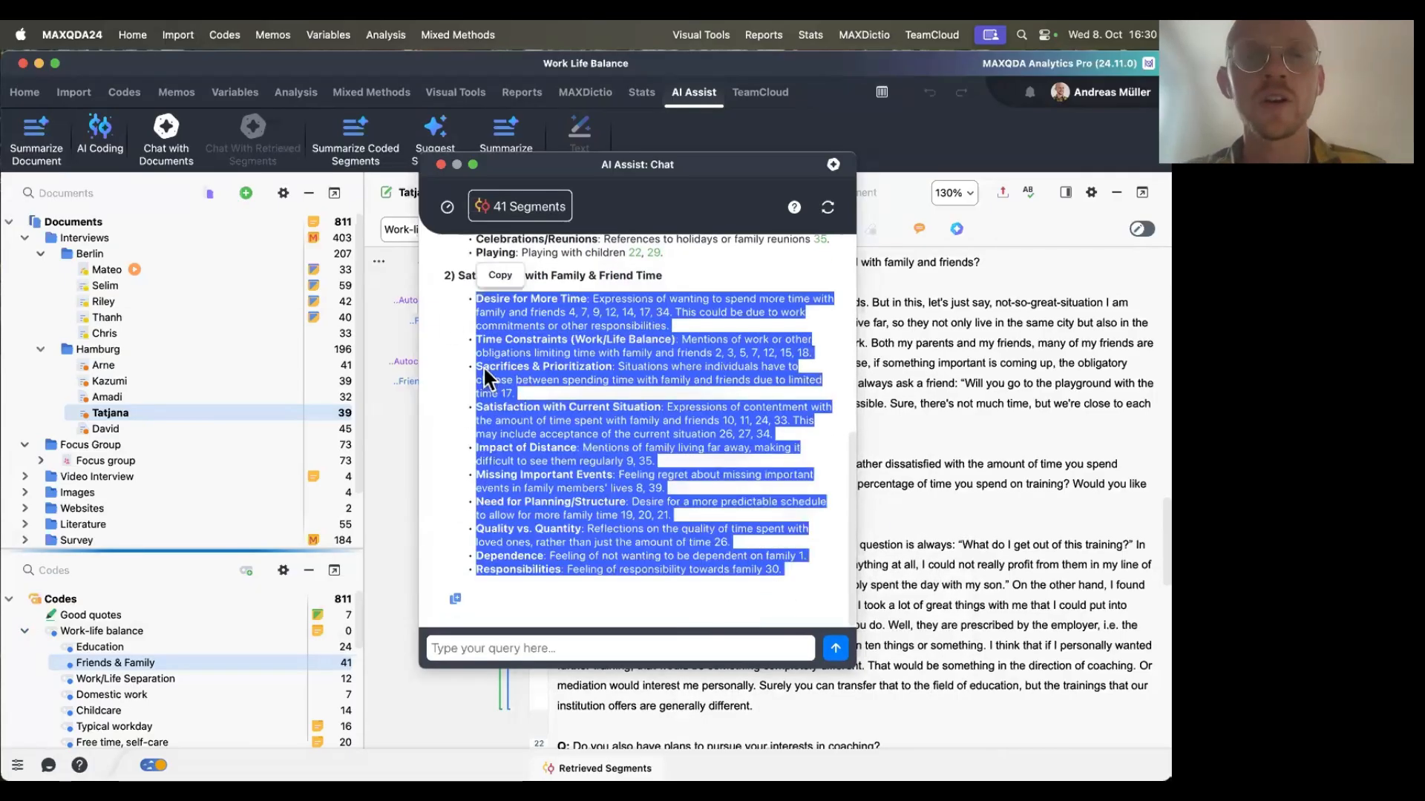
pyautogui.click(448, 373)
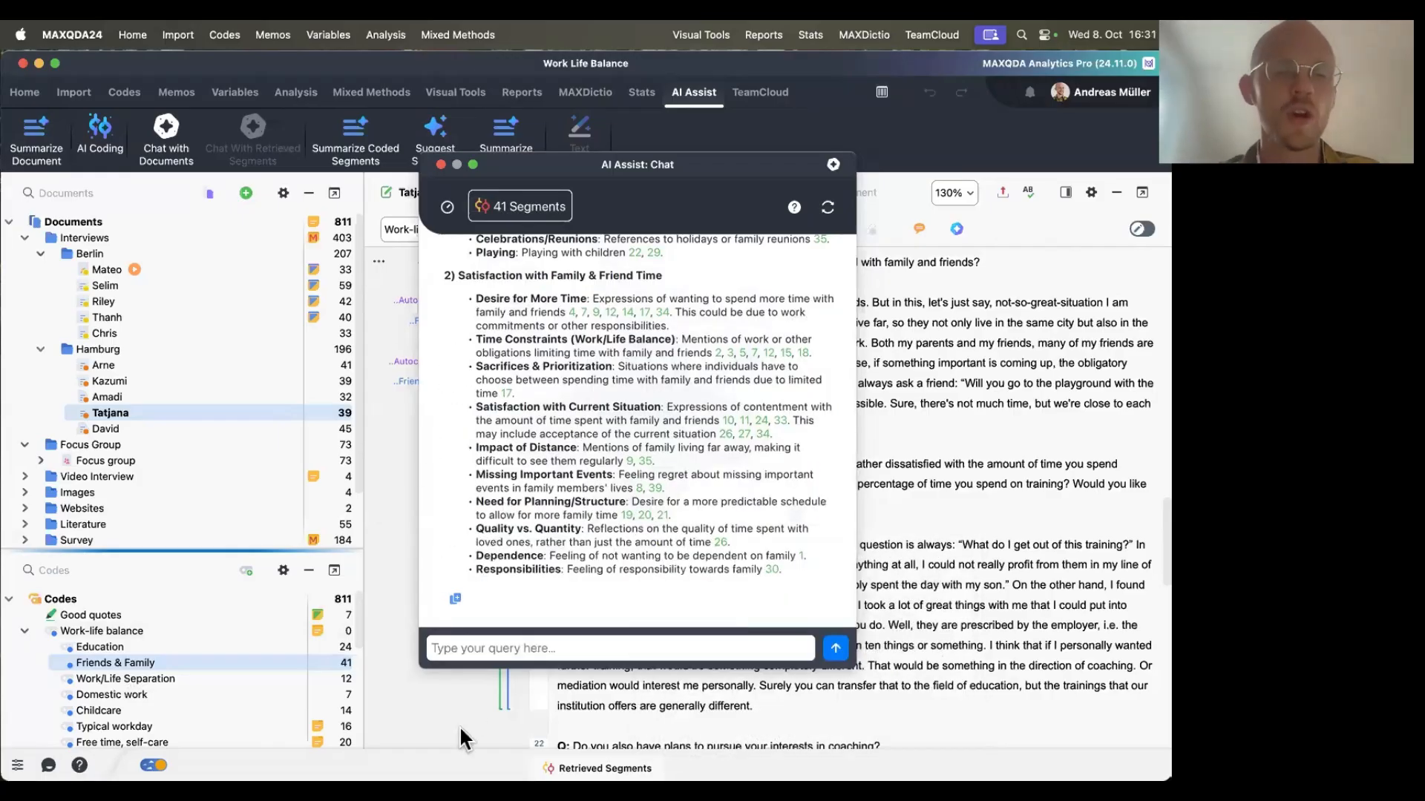
# Open the chat history panel, then close the AI Assist chat window.
pyautogui.click(447, 210)
pyautogui.click(610, 207)
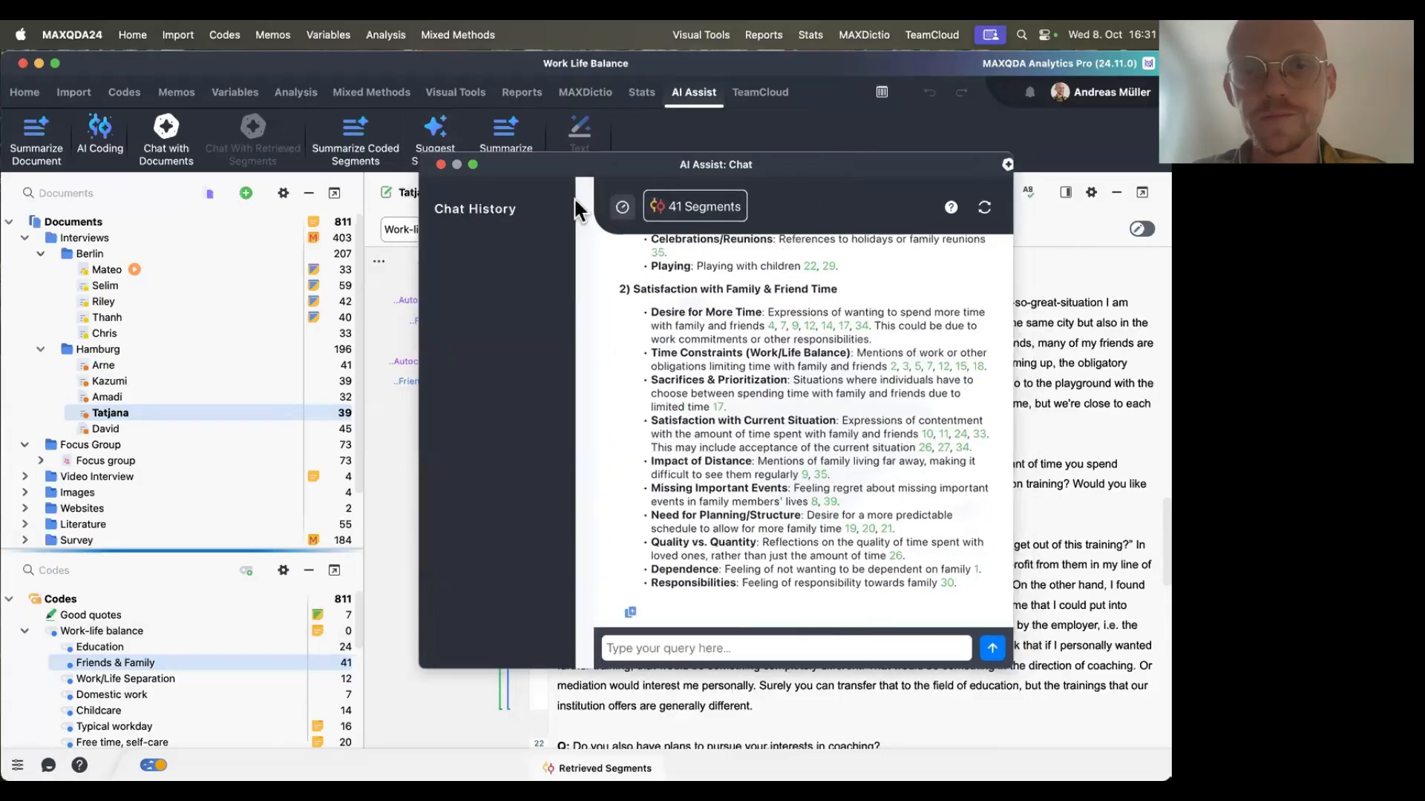
pyautogui.click(443, 163)
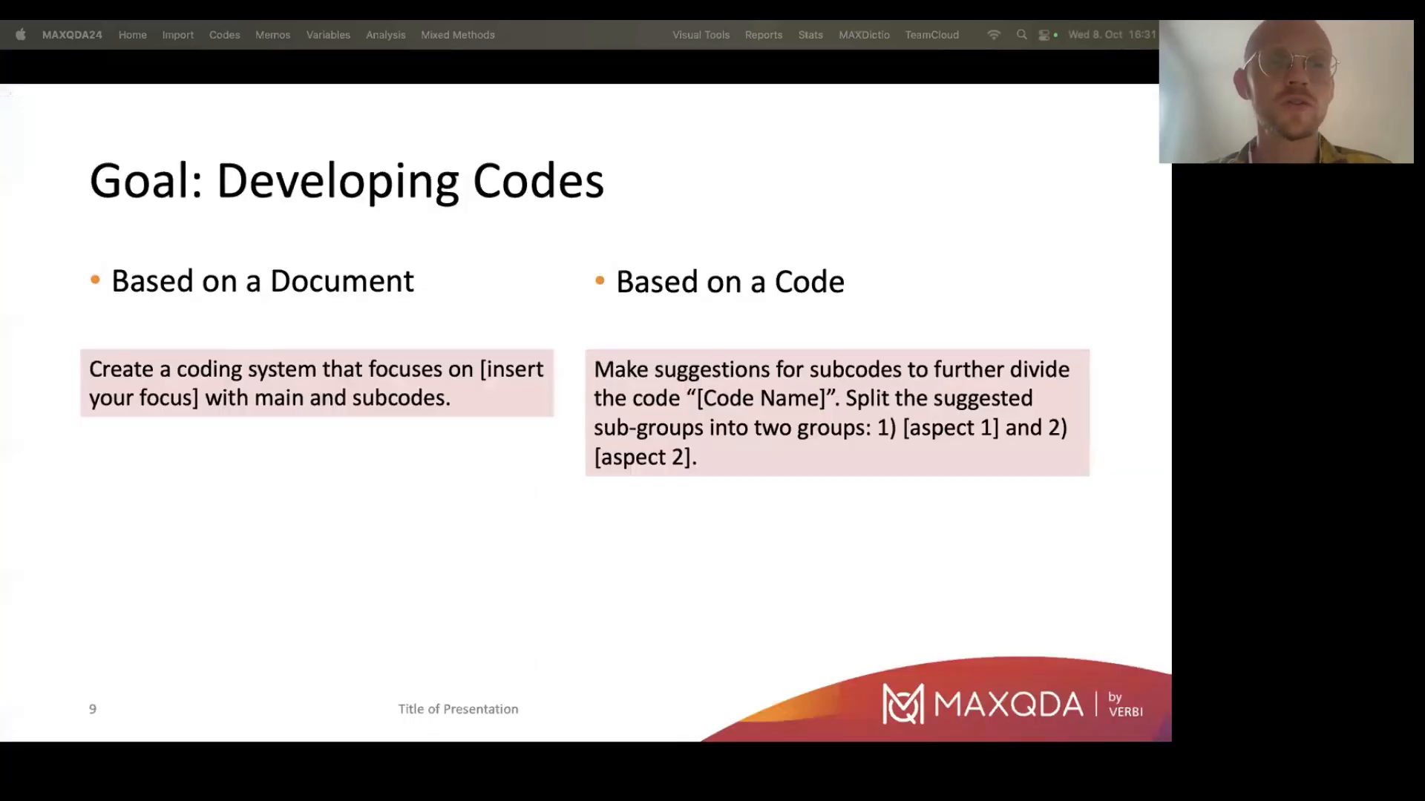
pyautogui.press('Right')
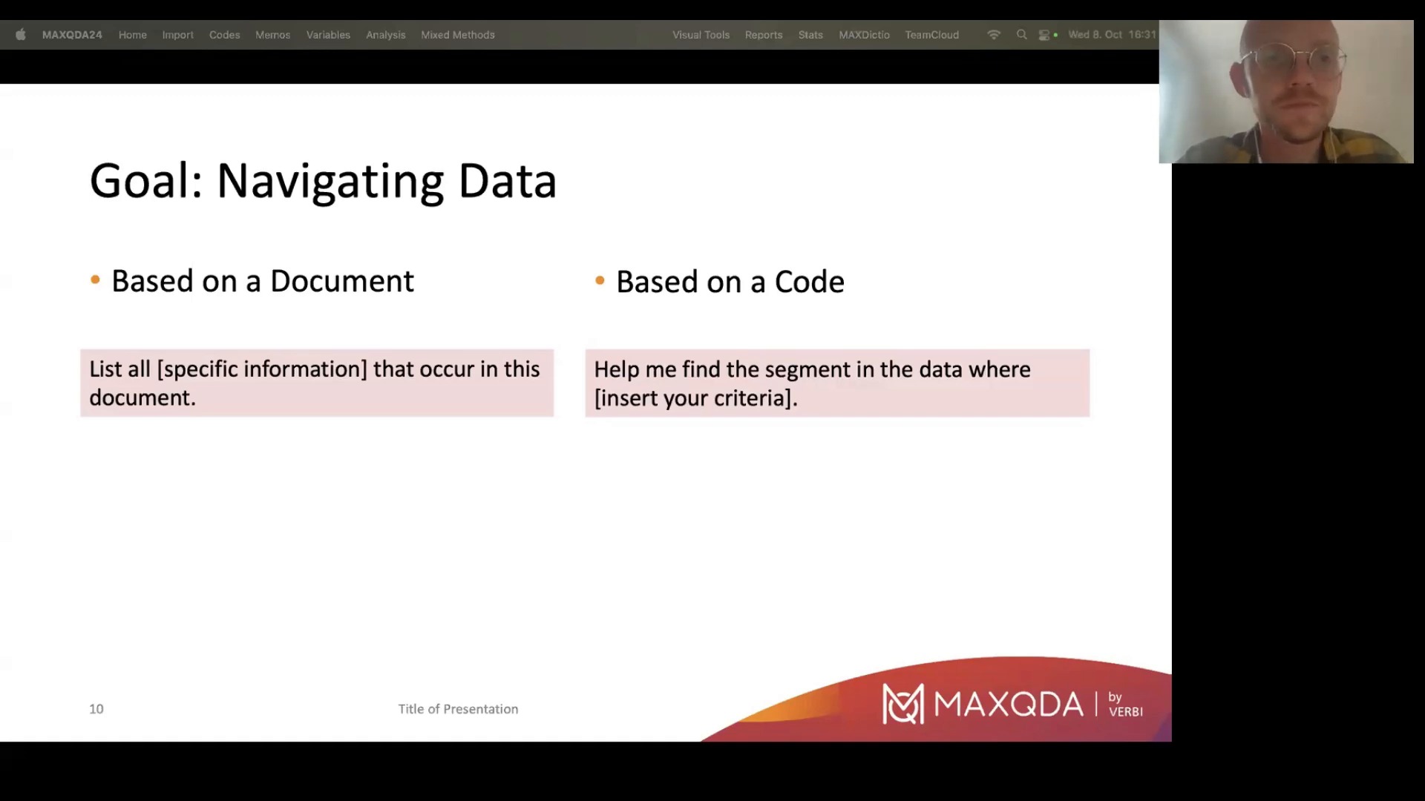
pyautogui.press('Escape')
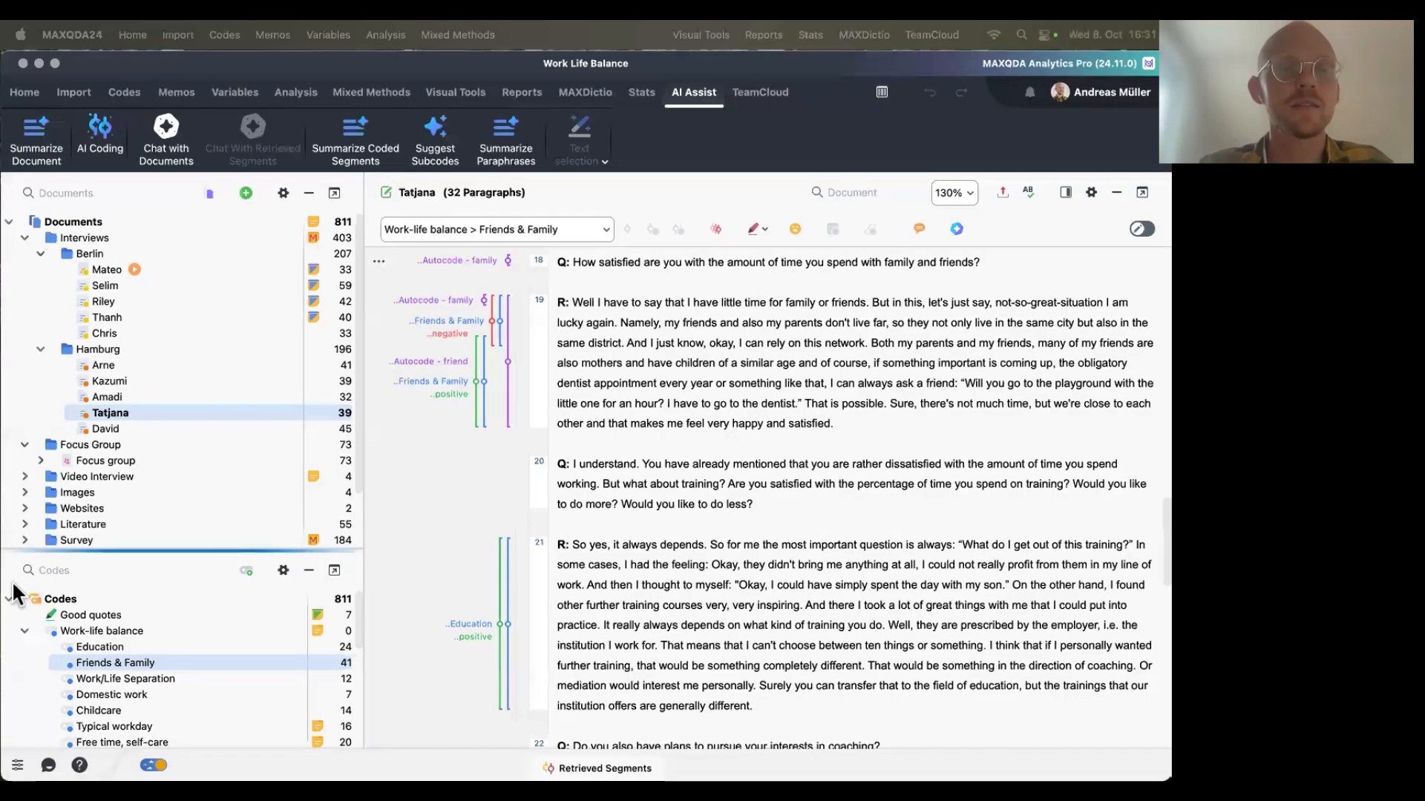
# Open an AI Assist chat with the Tatjana interview document.
pyautogui.rightClick(154, 411)
pyautogui.moveTo(313, 216)
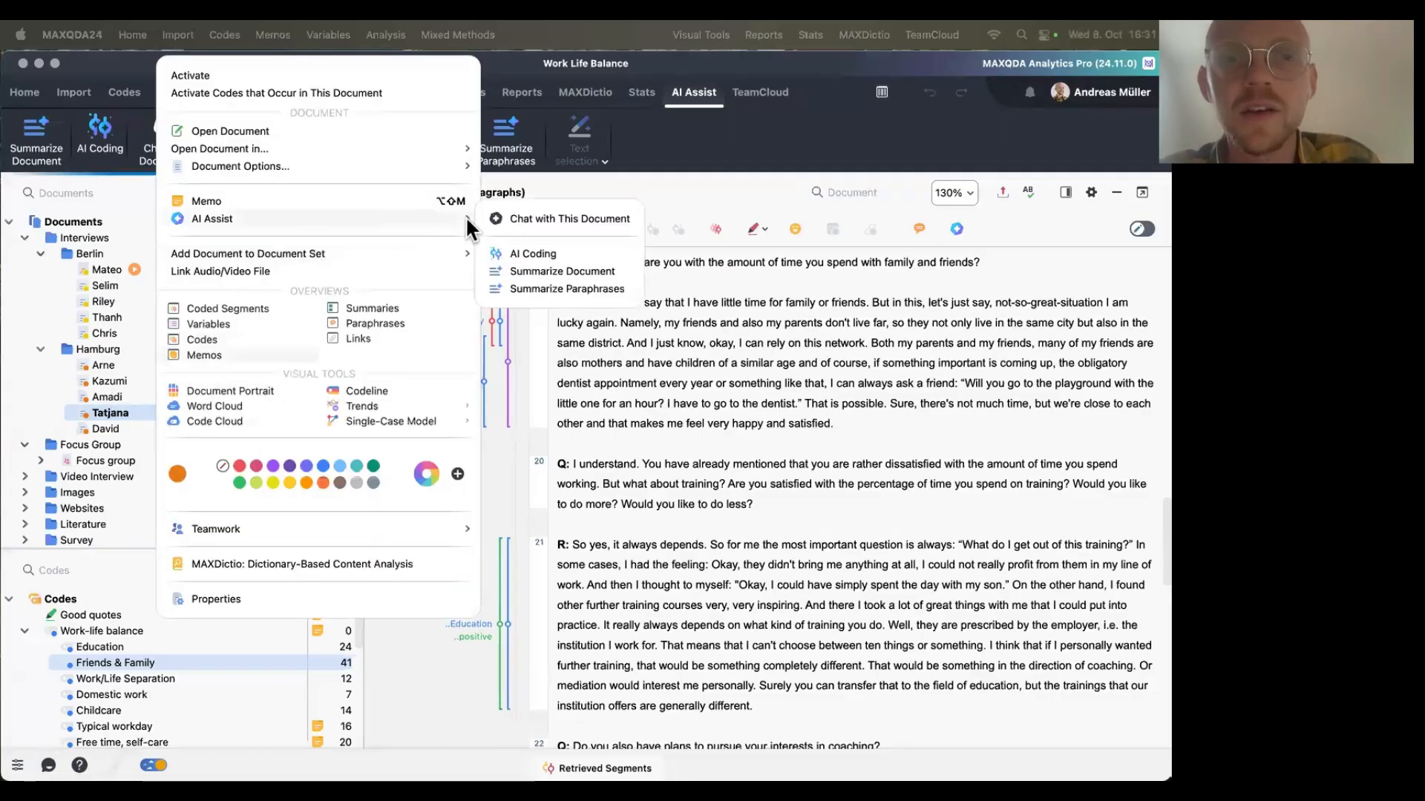
pyautogui.click(510, 213)
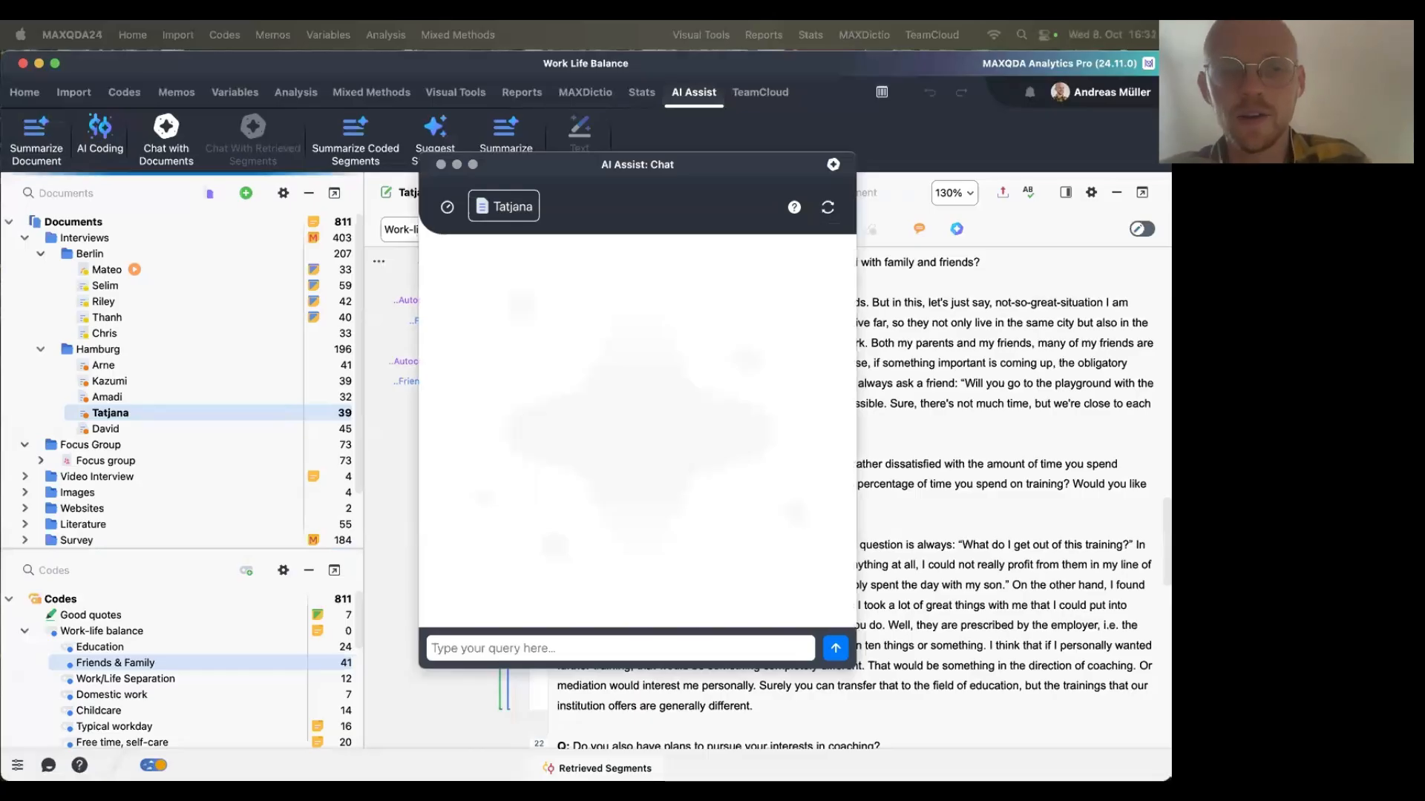
# Paste the document prompt and edit it to read: List the work duration and work days that occur in this document.
pyautogui.click(613, 648)
pyautogui.press('super+v')
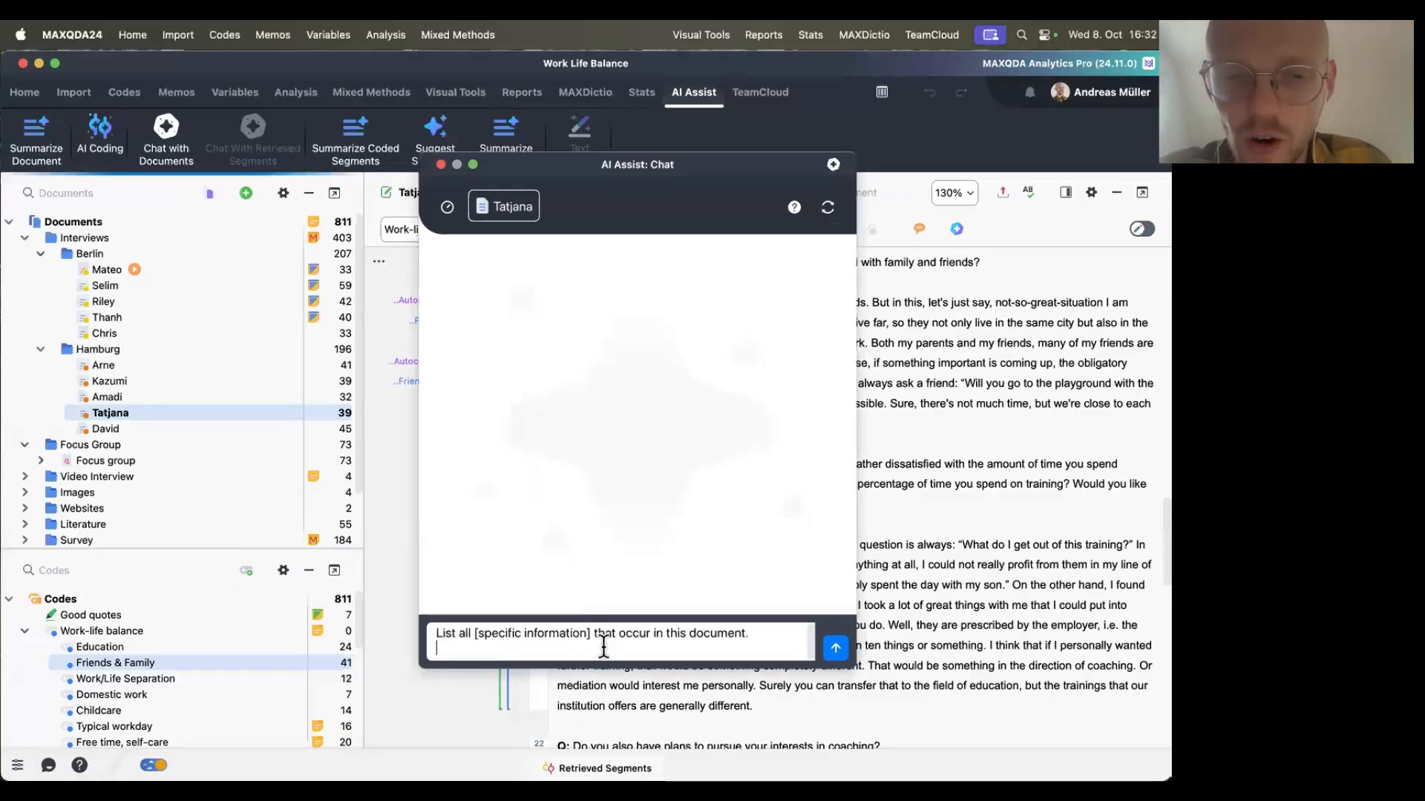
pyautogui.press('BackSpace')
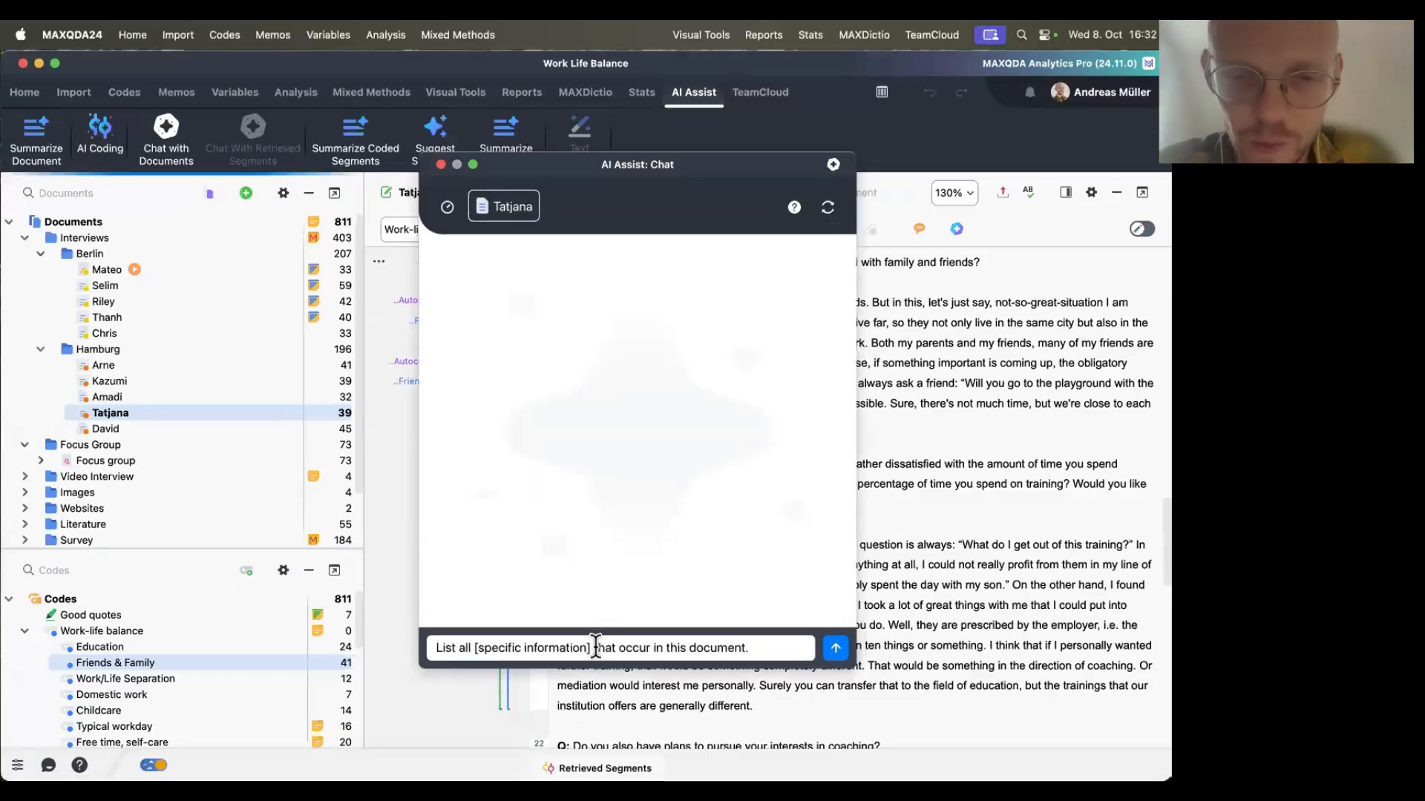
pyautogui.moveTo(596, 648); pyautogui.dragTo(461, 639)
pyautogui.write('her work durat')
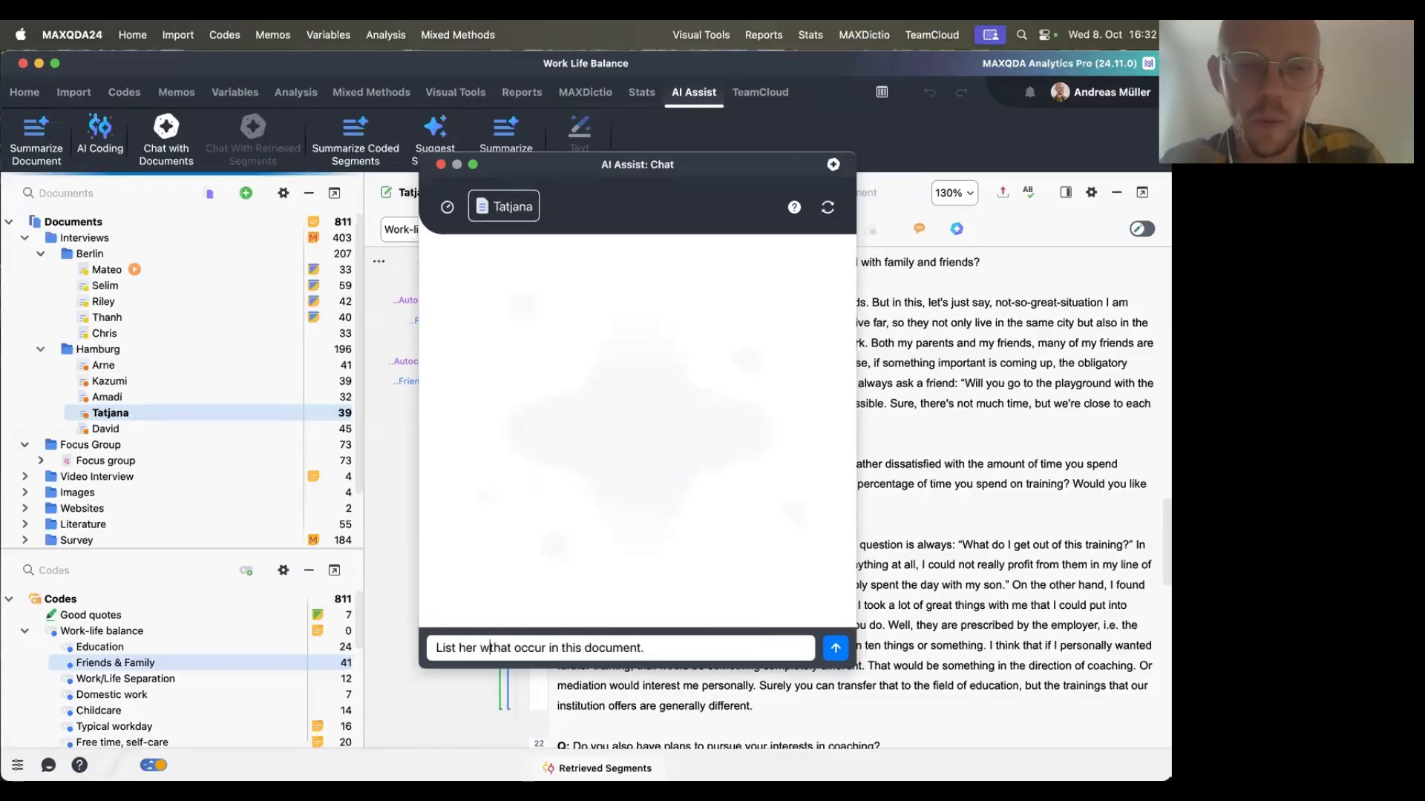
pyautogui.write('ion and wor')
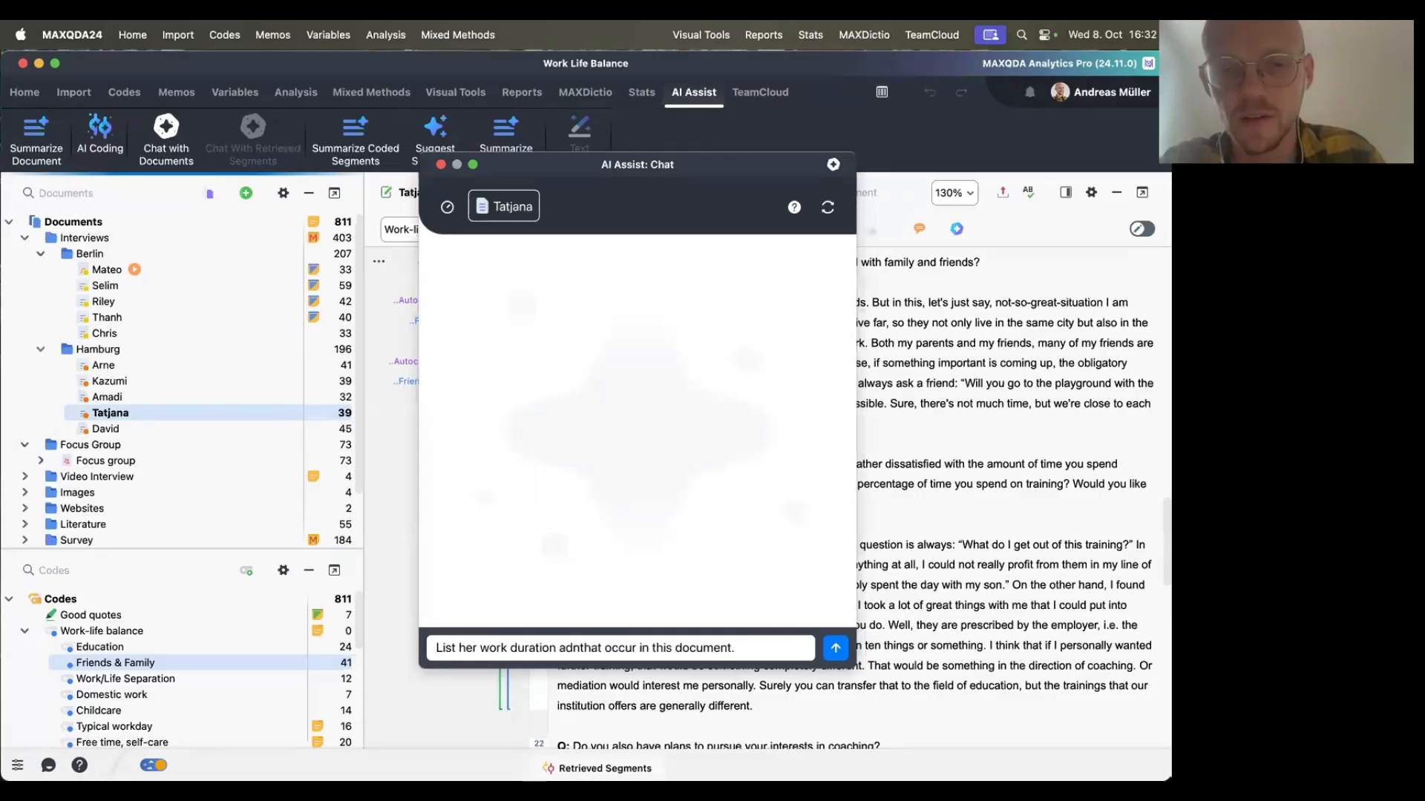
pyautogui.write('k days')
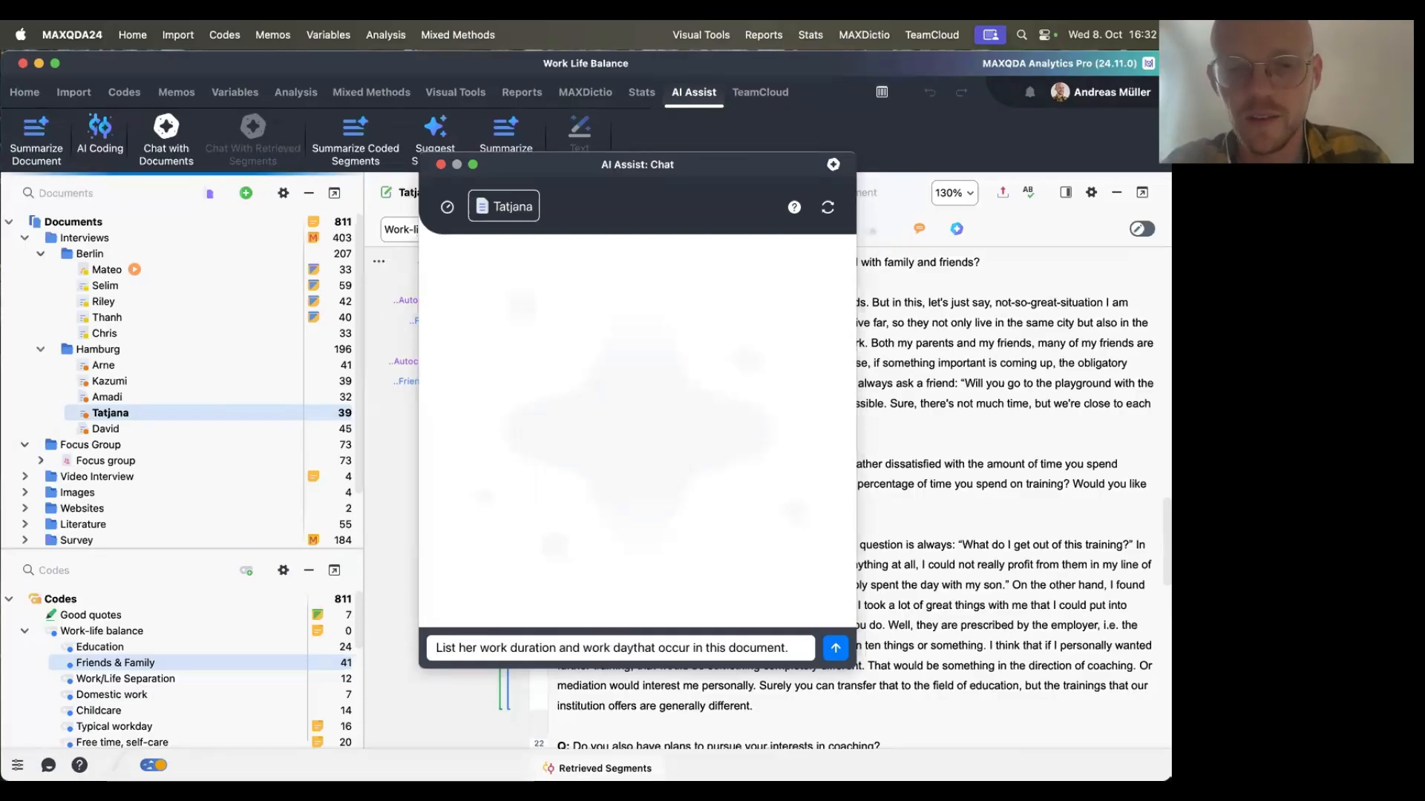
pyautogui.doubleClick(466, 646)
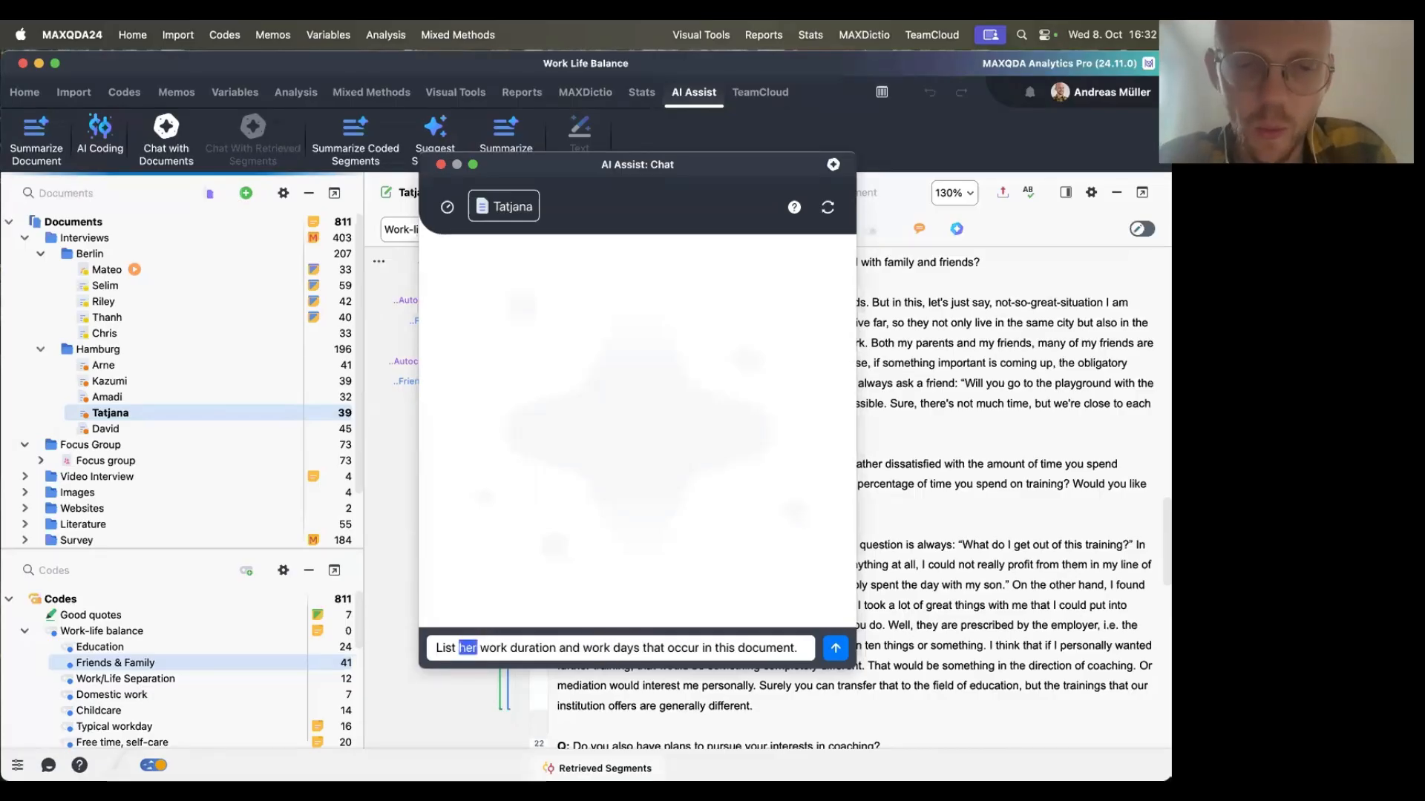
pyautogui.write('the')
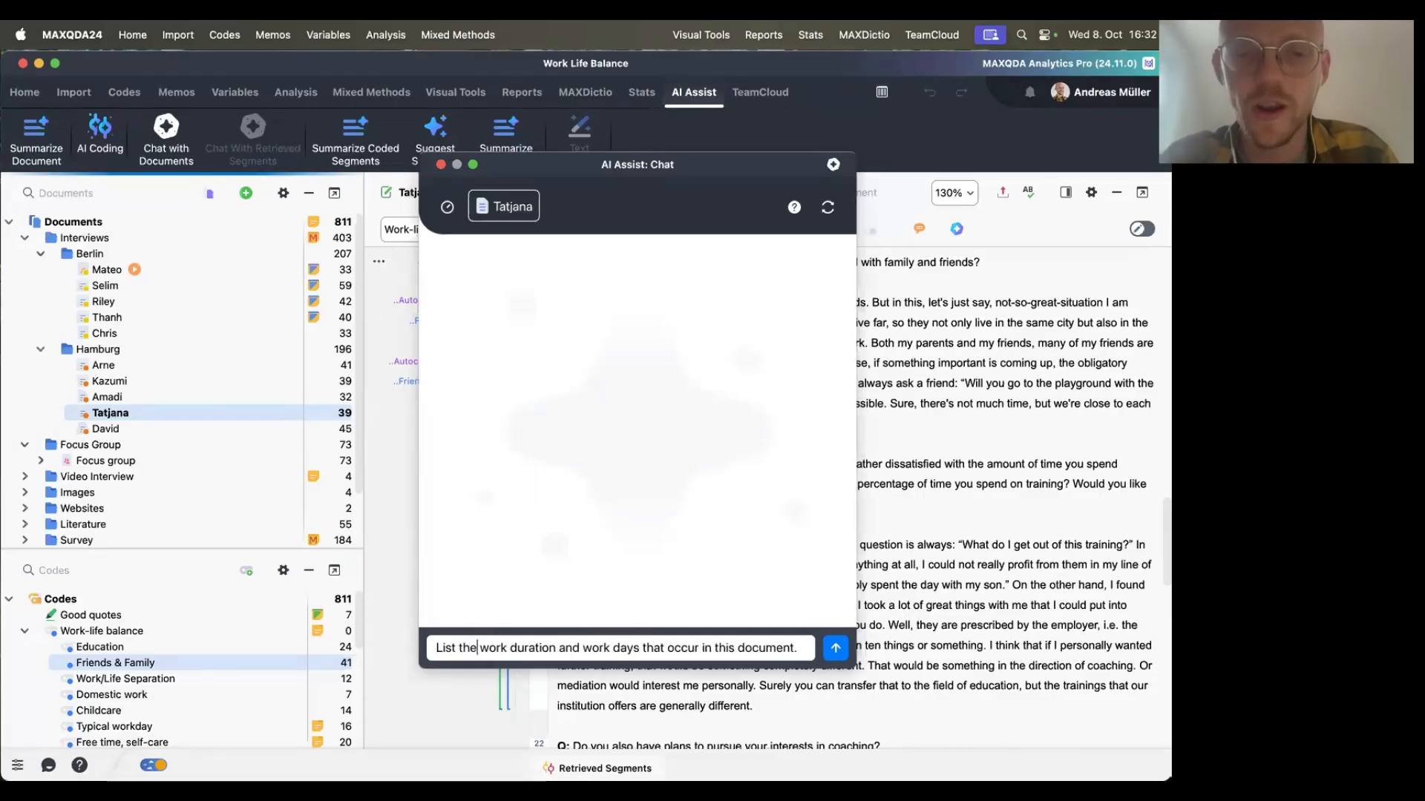
# Send the work duration and work days query to AI Assist and highlight the answer's paragraph about work days.
pyautogui.click(836, 648)
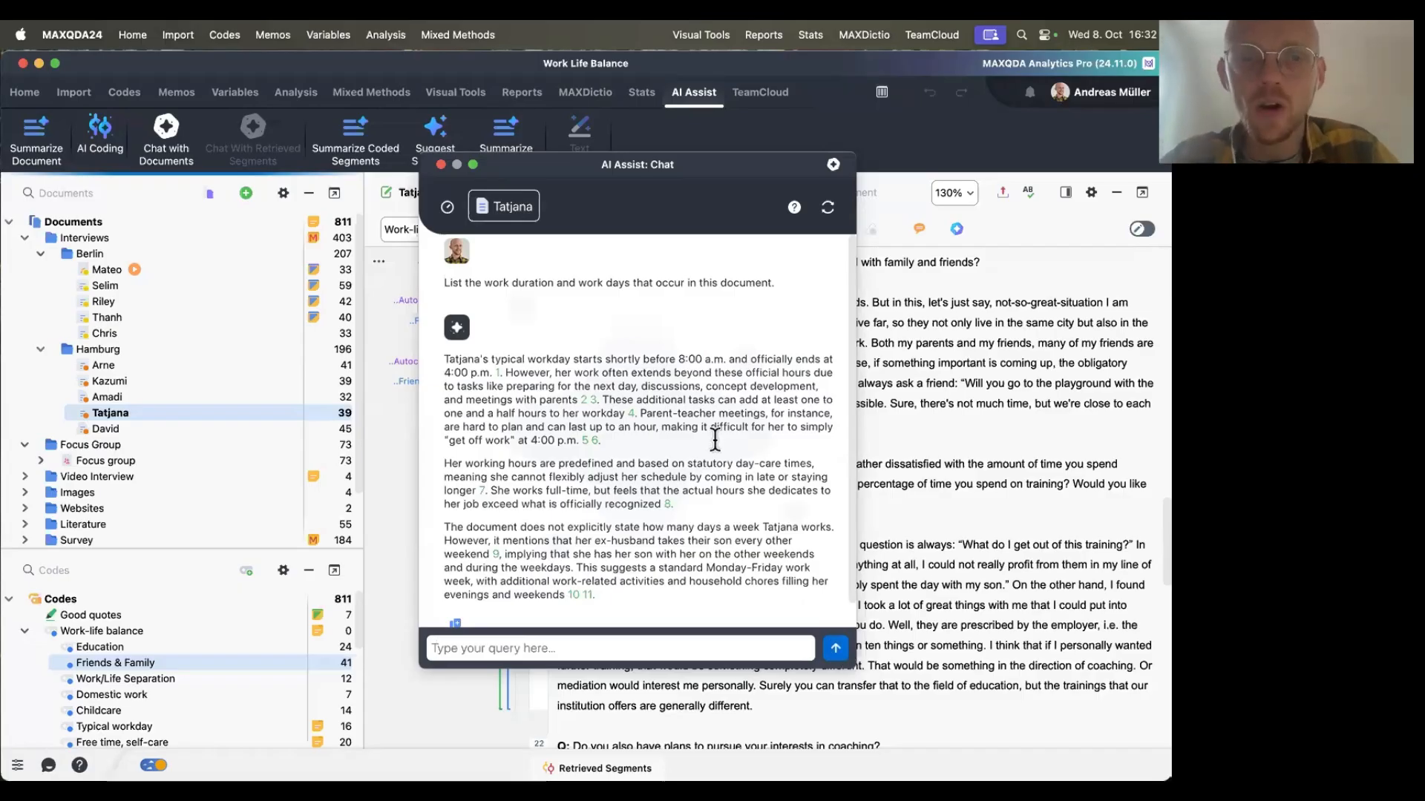
pyautogui.scroll(-1, 672, 483)
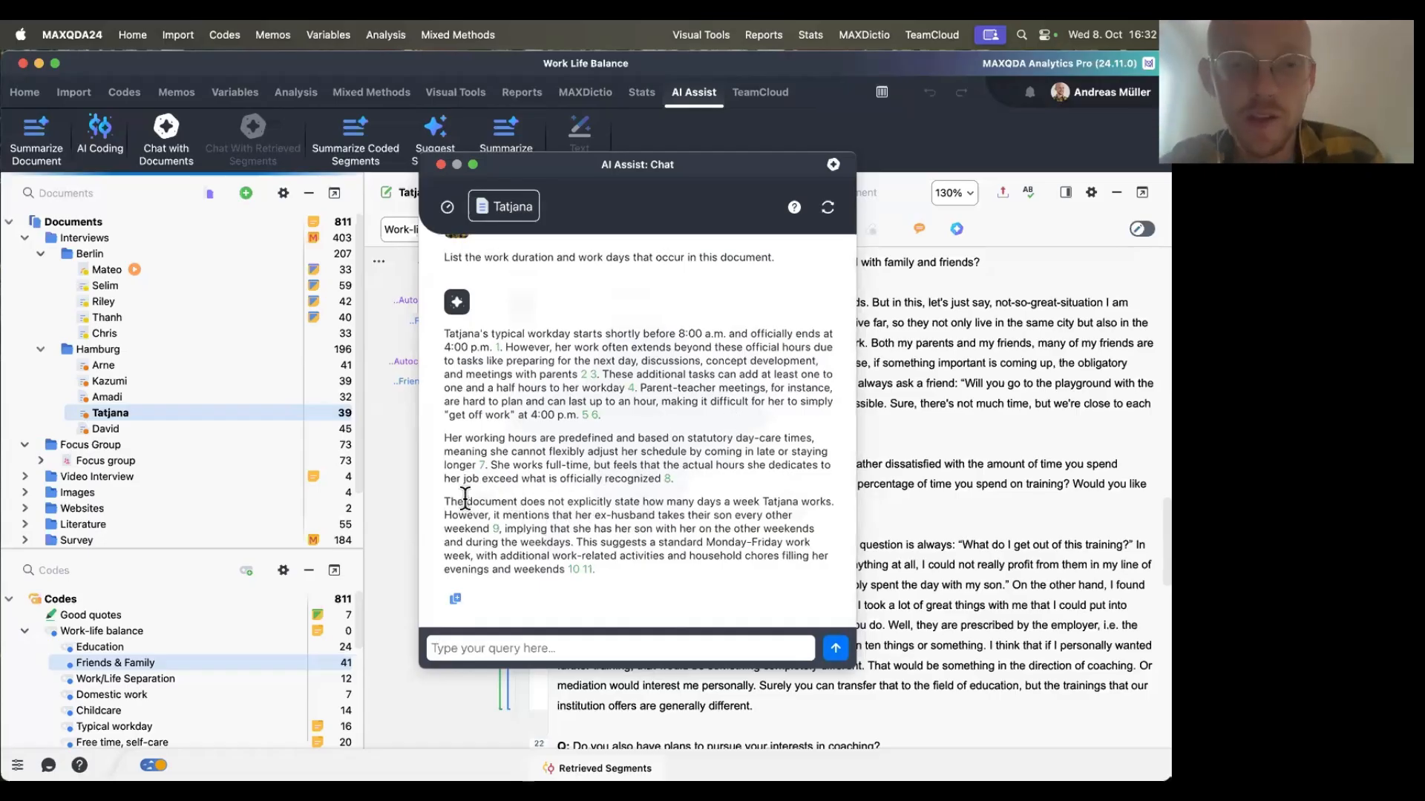
pyautogui.moveTo(466, 500); pyautogui.dragTo(834, 503)
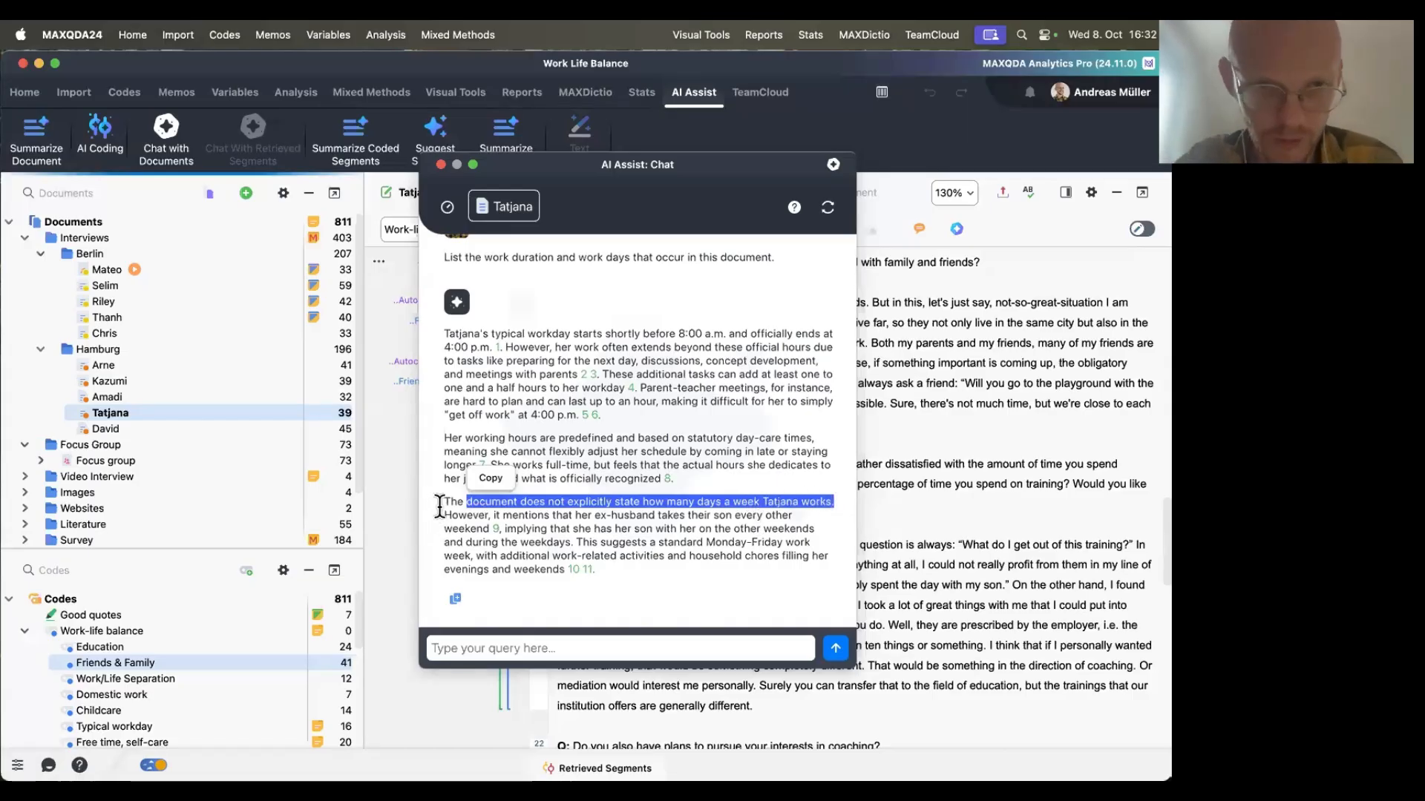
pyautogui.moveTo(443, 503); pyautogui.dragTo(860, 501)
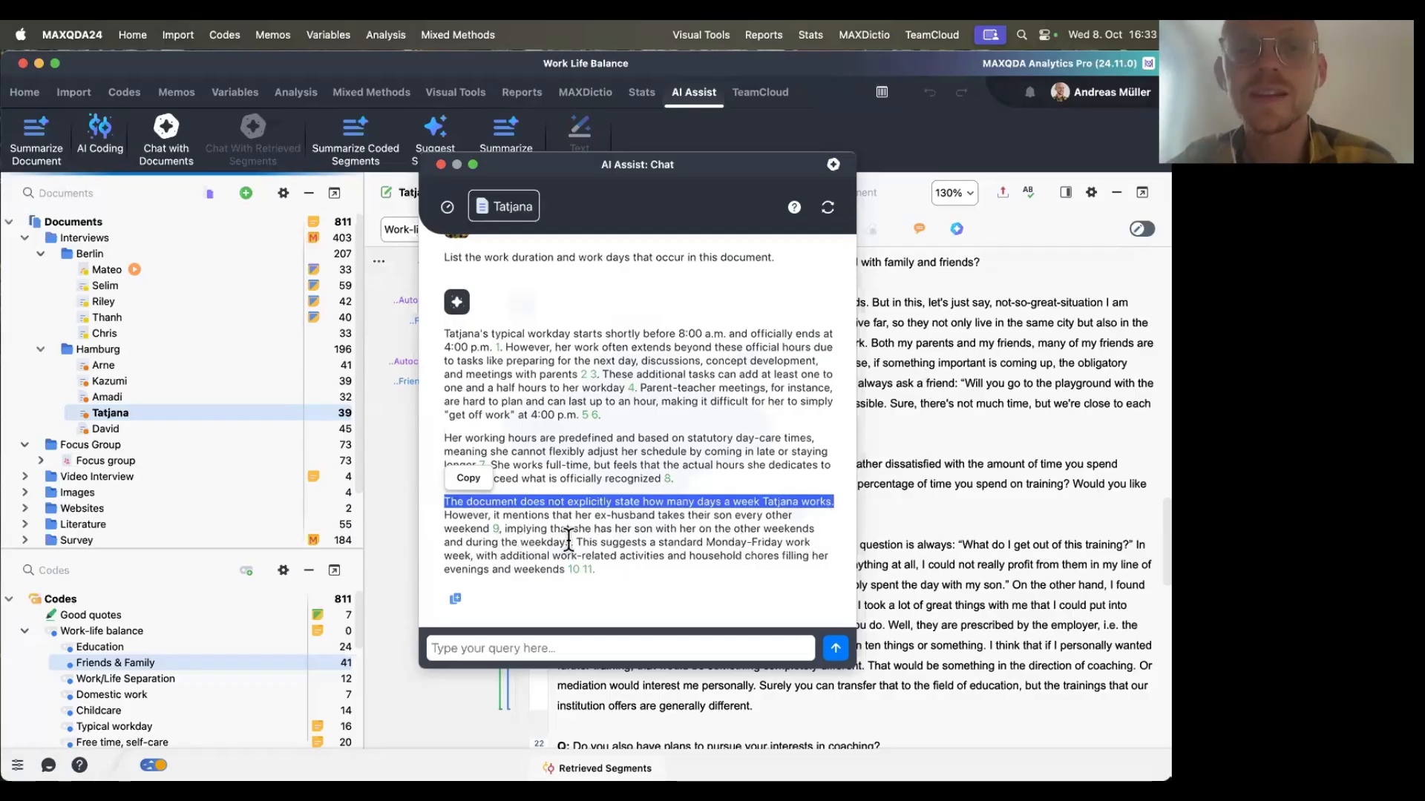
pyautogui.click(443, 501)
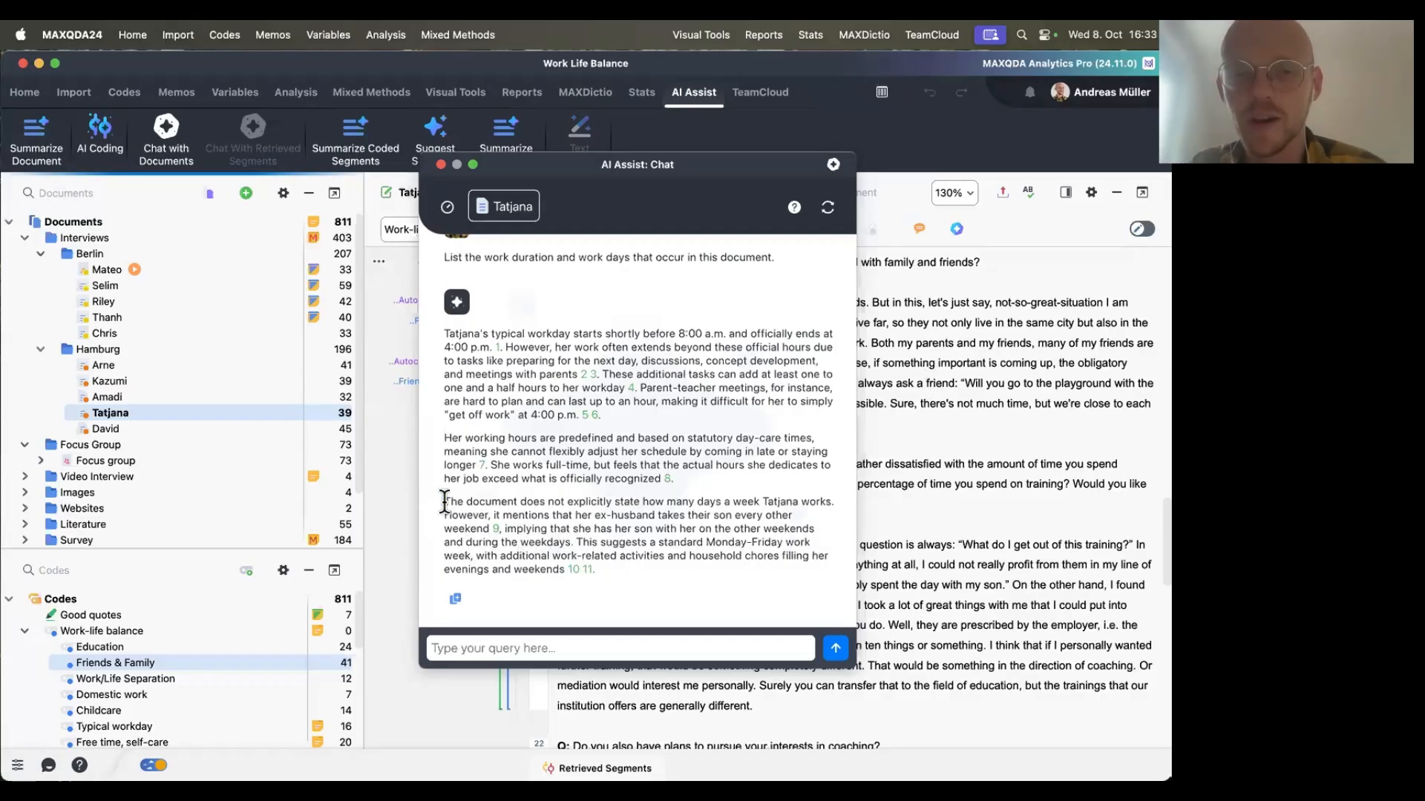
pyautogui.moveTo(443, 502); pyautogui.dragTo(565, 569)
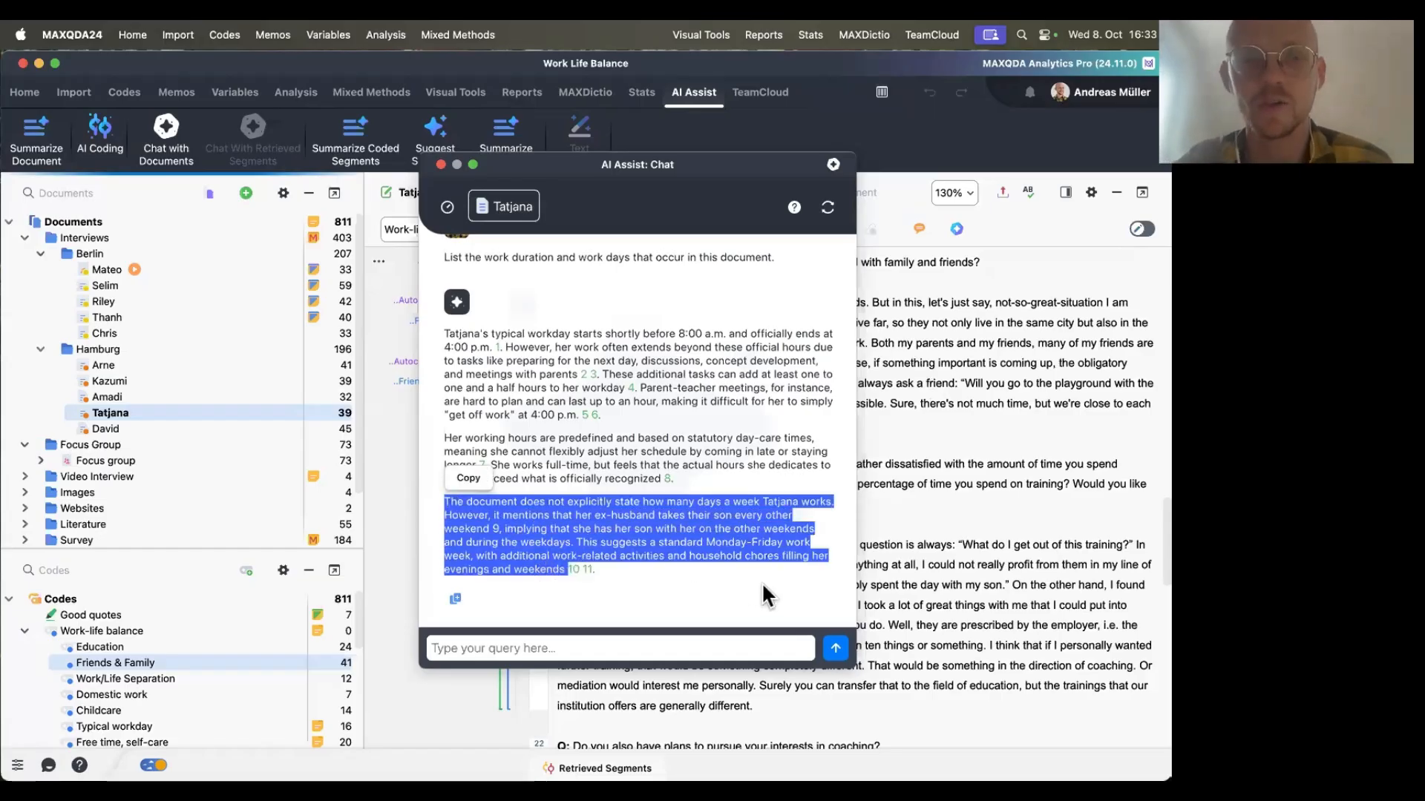
pyautogui.click(624, 569)
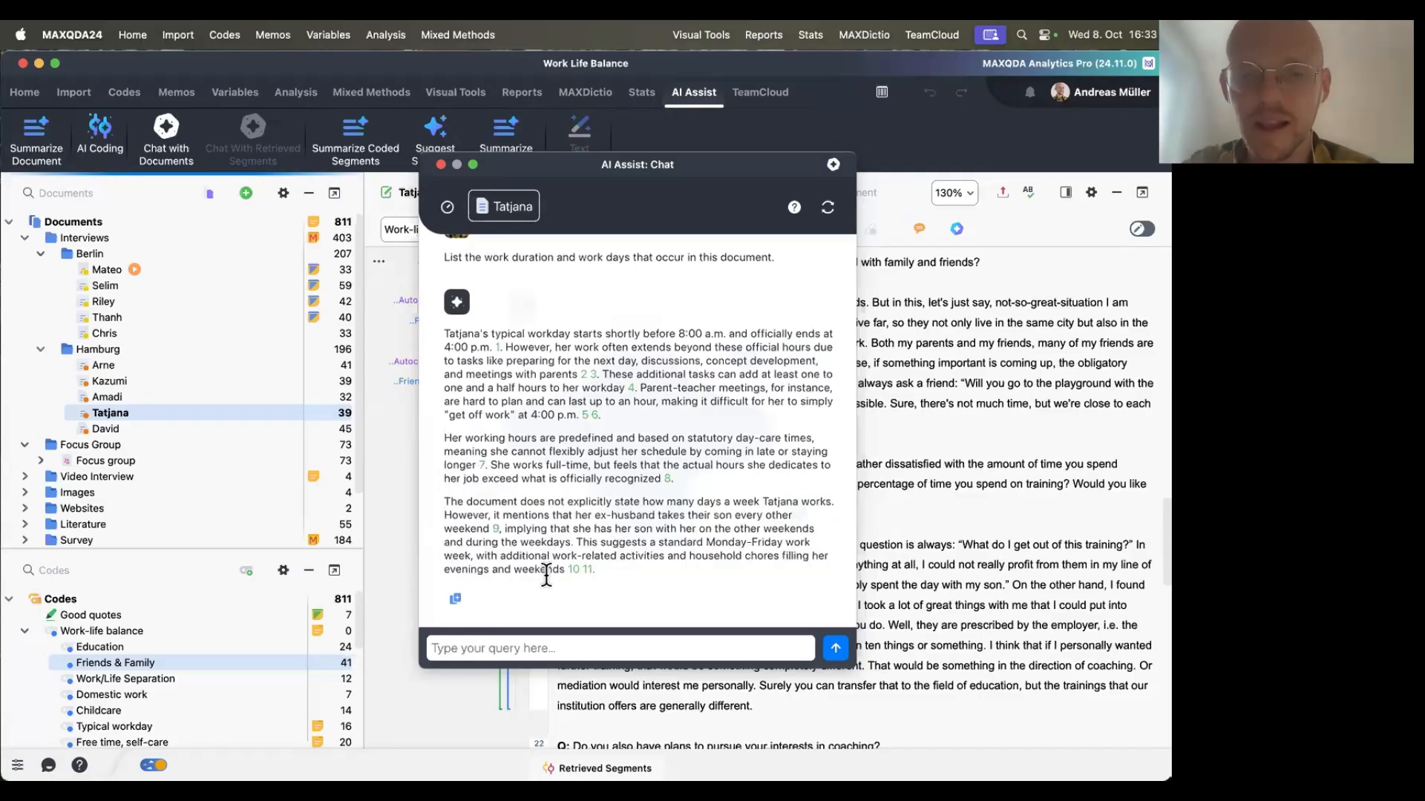
# Jump to the document passage cited by reference 9 in the answer, then close the AI Assist chat.
pyautogui.click(497, 528)
pyautogui.moveTo(689, 166); pyautogui.dragTo(381, 104)
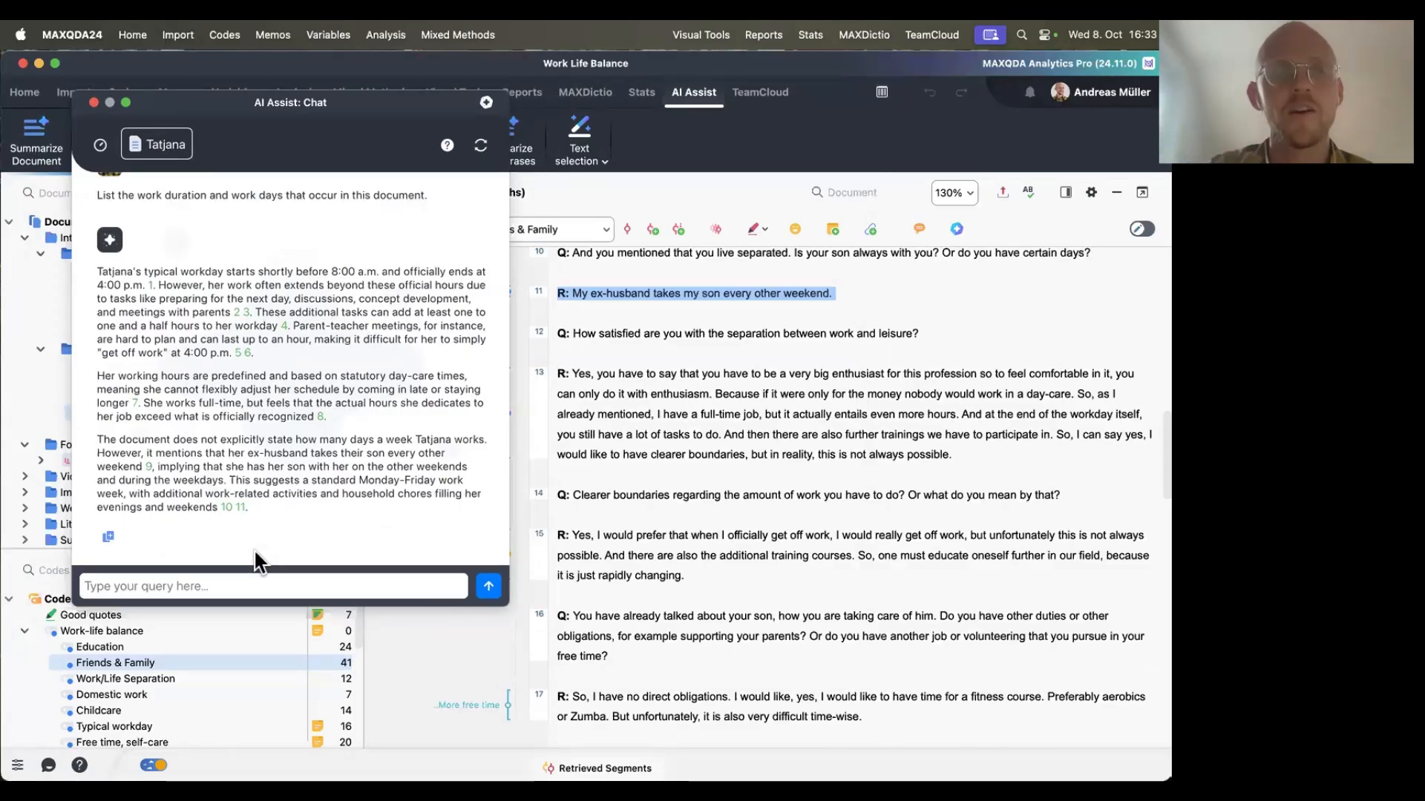
pyautogui.click(95, 106)
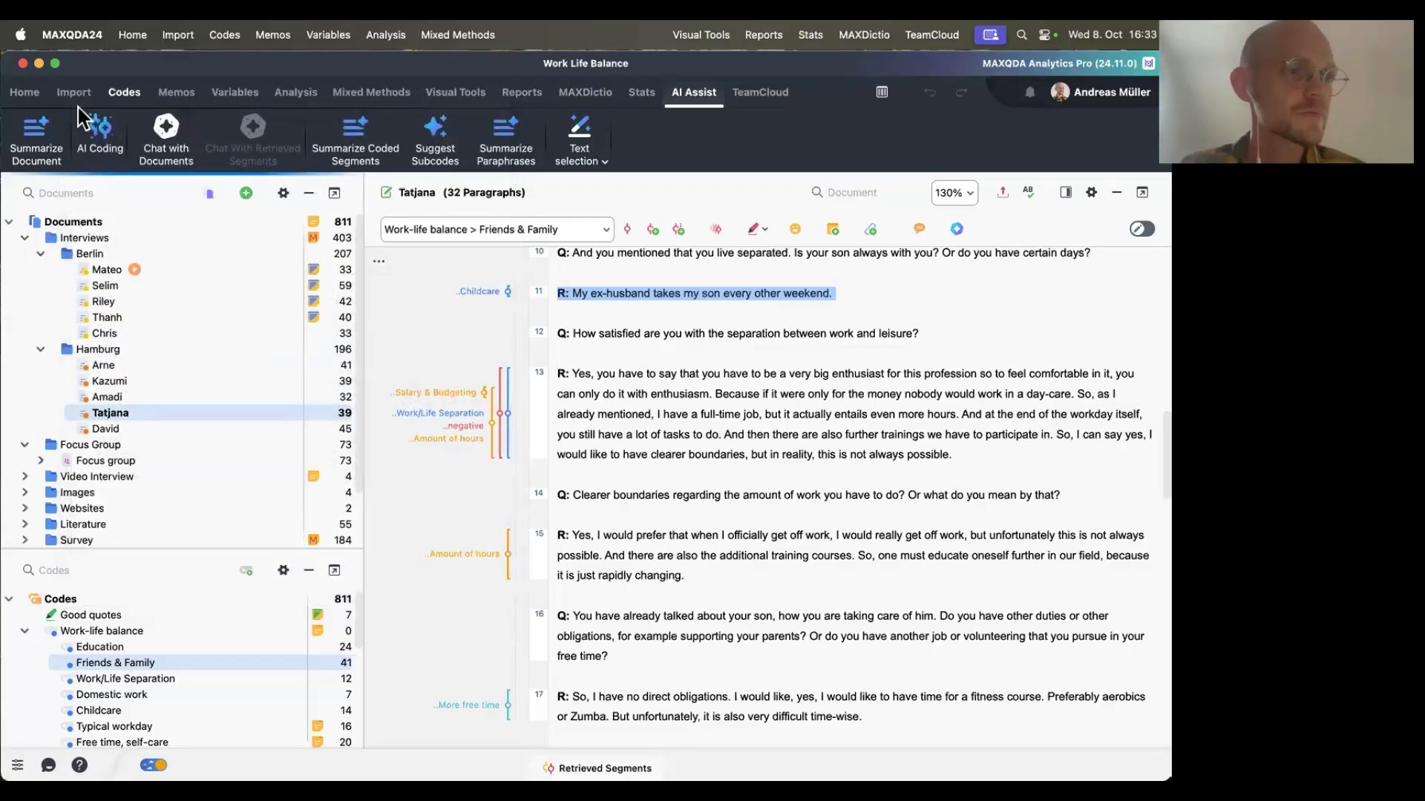
# Open an AI Assist chat with the Friends & Family code's segments and paste the segment-finding prompt.
pyautogui.click(687, 457)
pyautogui.scroll(-2, 220, 598)
pyautogui.scroll(1, 221, 598)
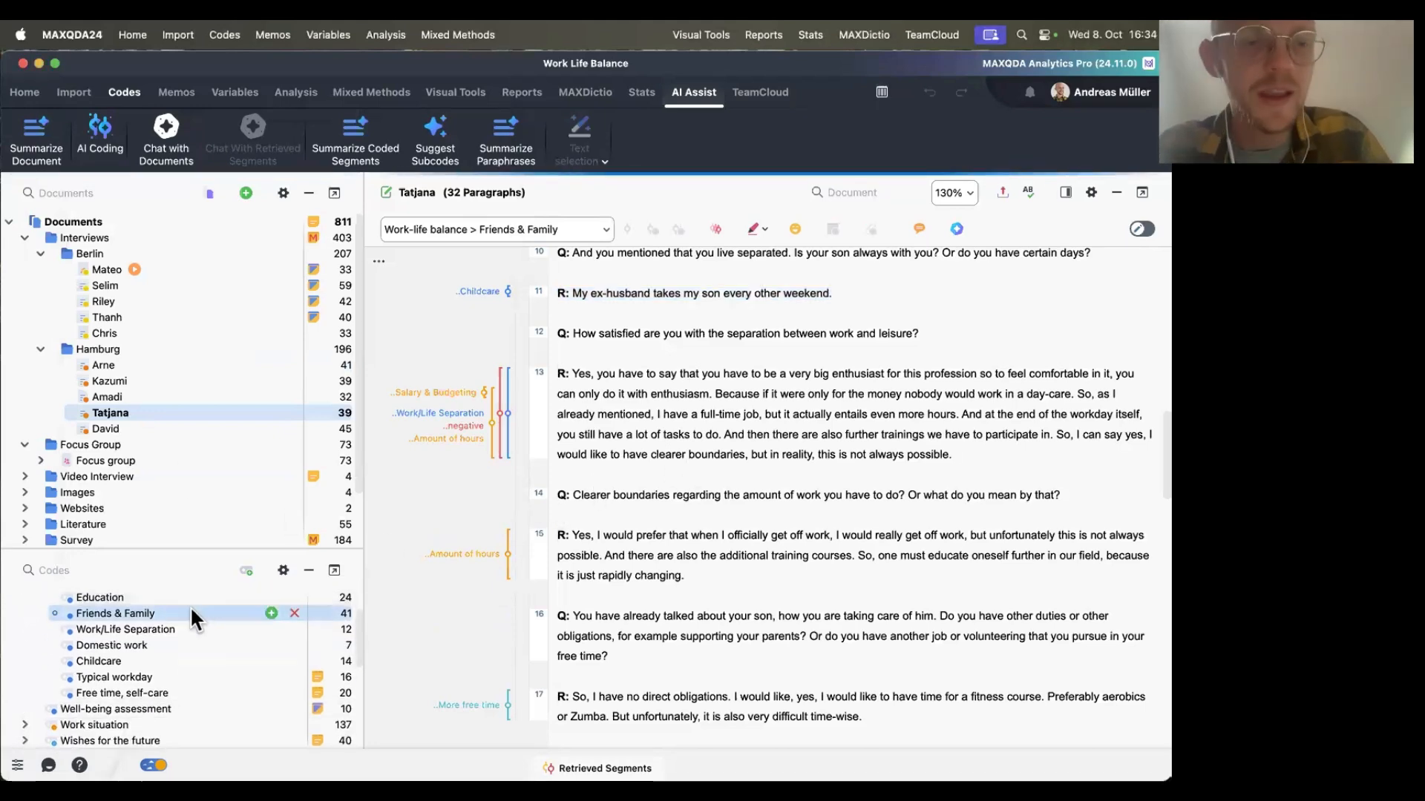
pyautogui.rightClick(191, 610)
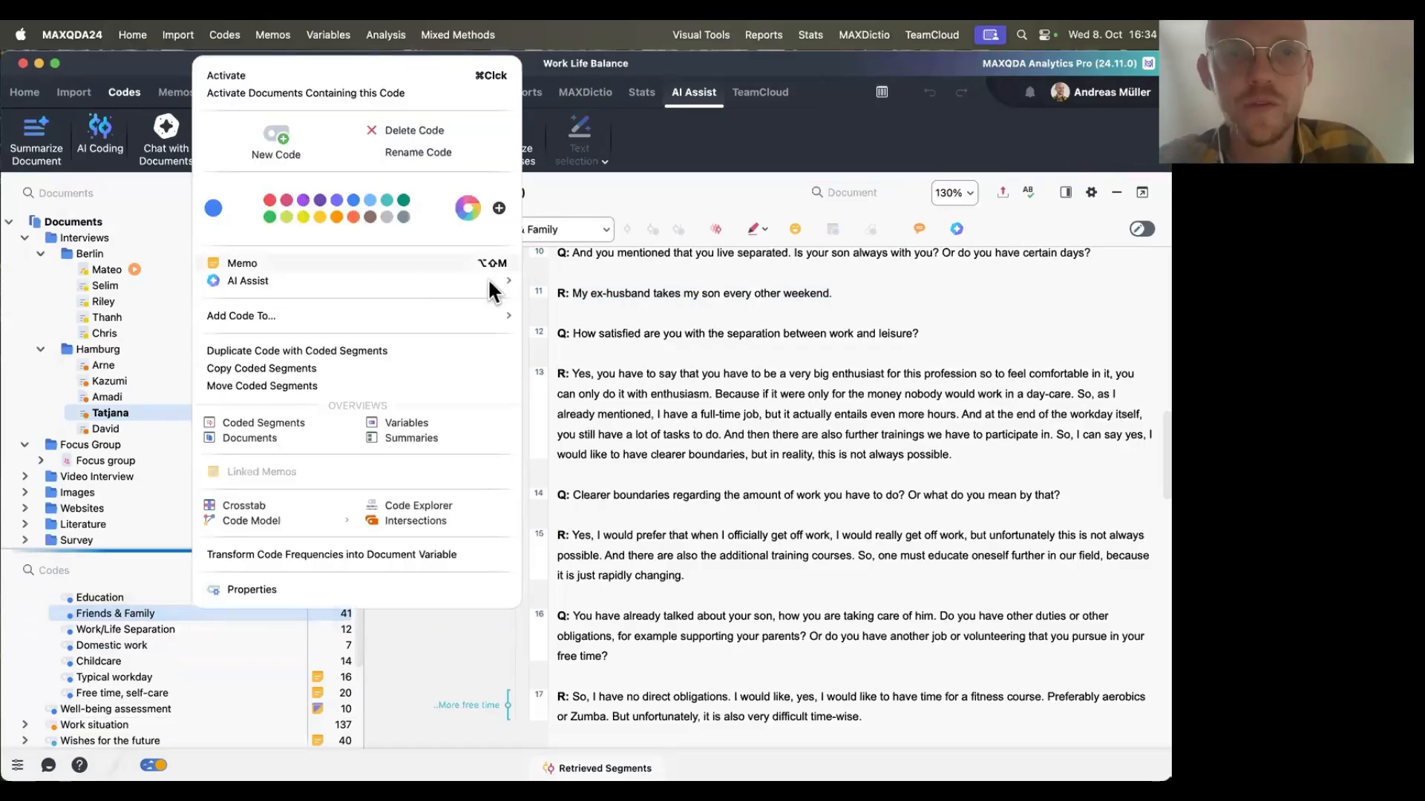
pyautogui.moveTo(488, 279)
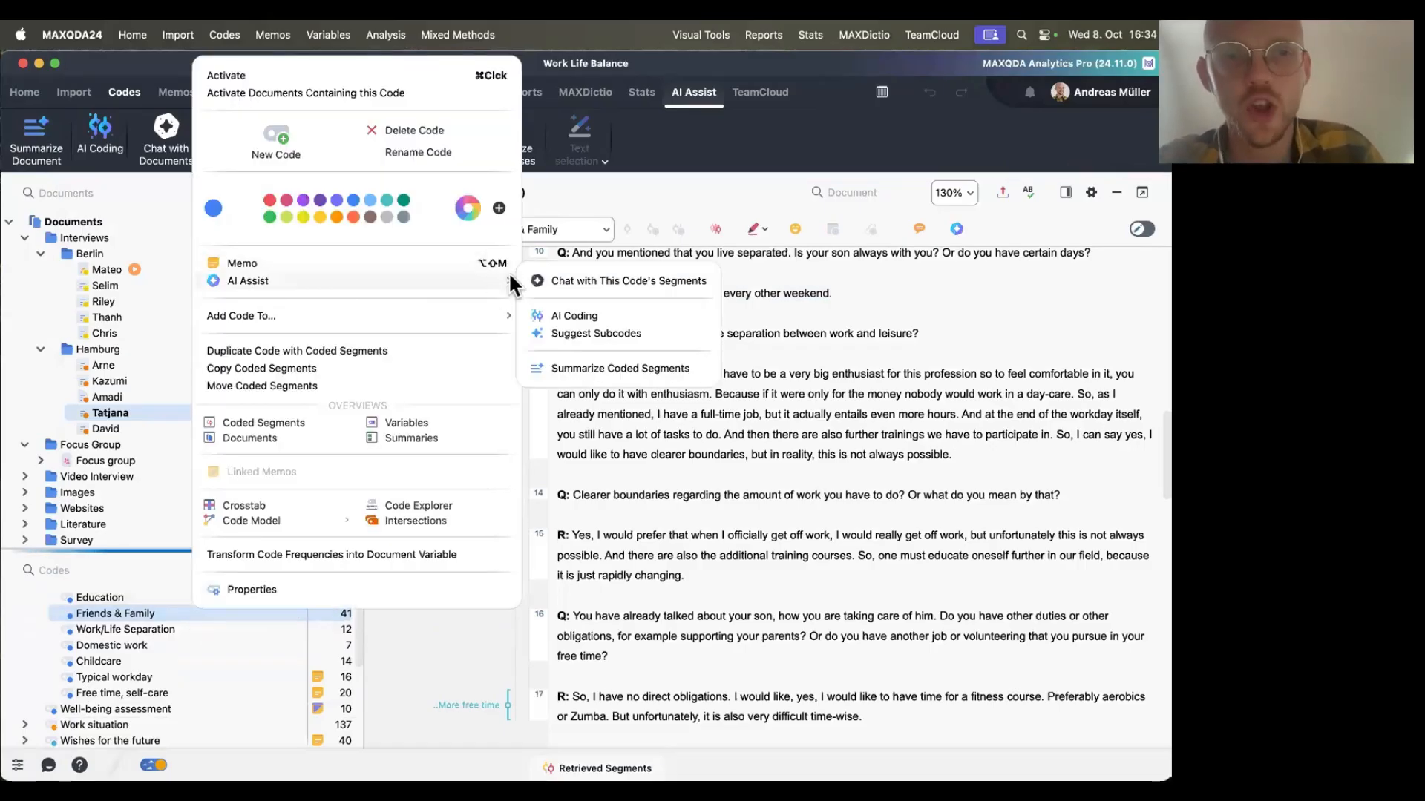
pyautogui.click(603, 280)
pyautogui.write('Help me find the segment in the data where [insert your criteria].')
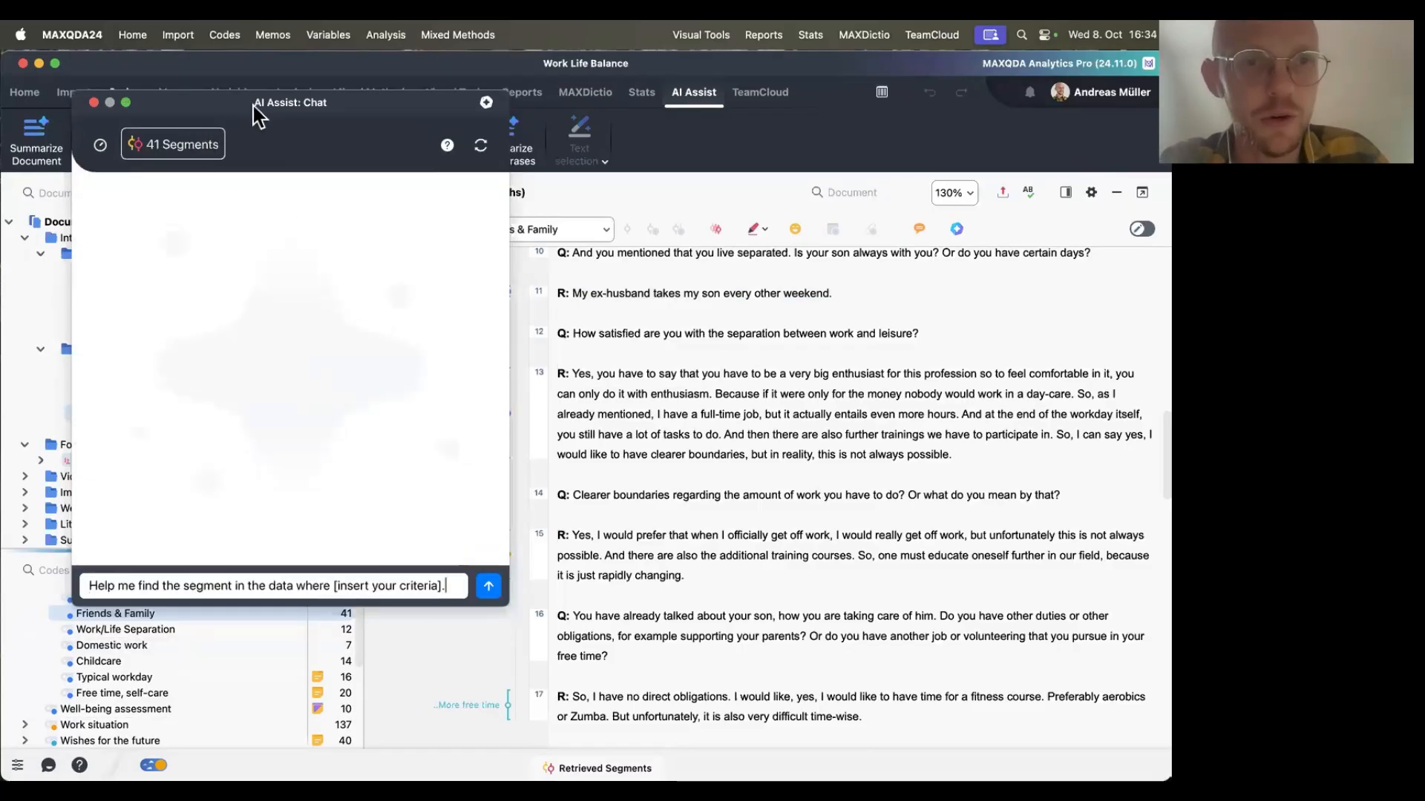
# Open the coded segments list for Friends & Family and browse through several segments before closing it.
pyautogui.moveTo(252, 106); pyautogui.dragTo(409, 75)
pyautogui.moveTo(709, 93); pyautogui.dragTo(705, 95)
pyautogui.doubleClick(141, 609)
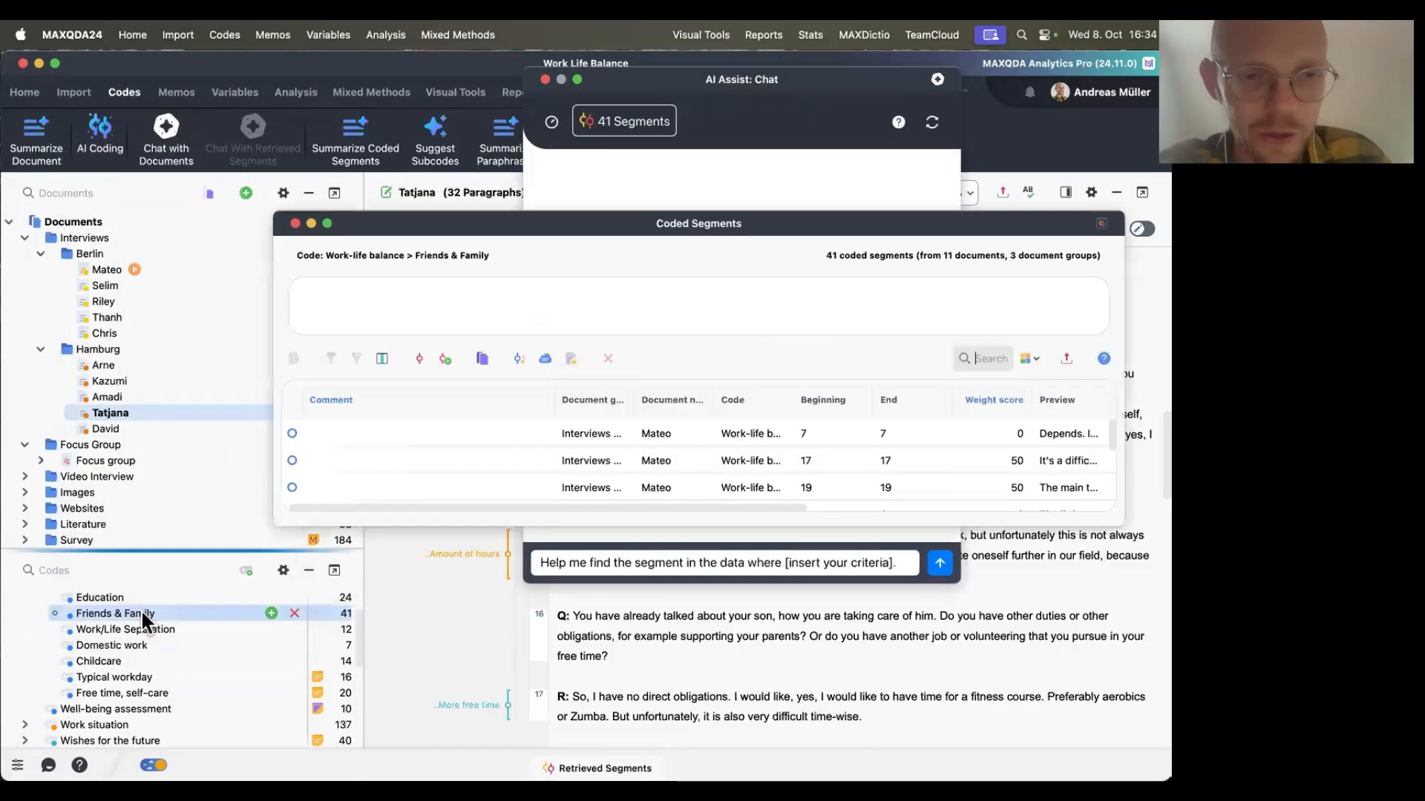
pyautogui.scroll(-3, 575, 468)
pyautogui.click(576, 471)
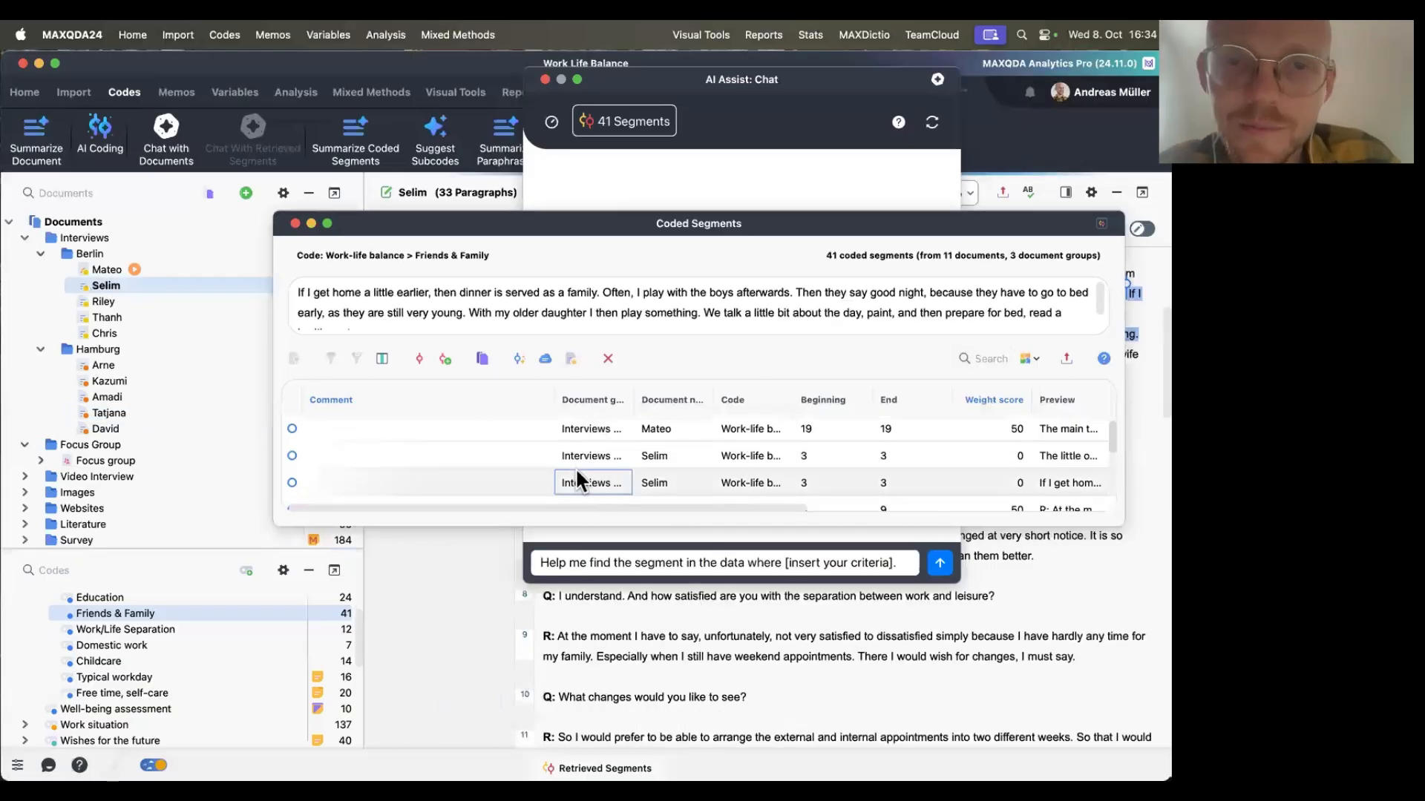
pyautogui.press('Down')
pyautogui.press('Down')
pyautogui.press('Down')
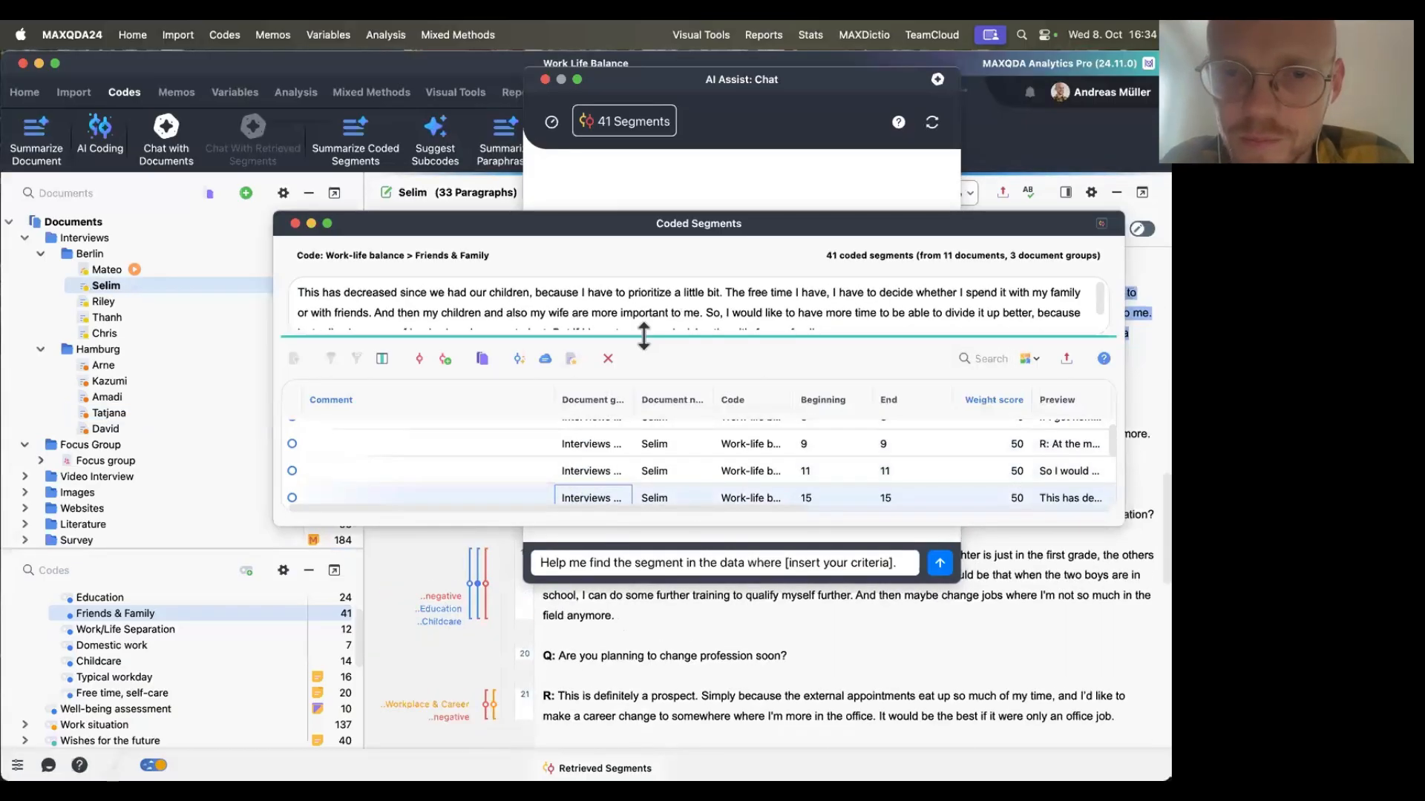
pyautogui.moveTo(641, 337)
pyautogui.mouseDown()
pyautogui.moveTo(640, 402)
pyautogui.moveTo(639, 360)
pyautogui.mouseUp()
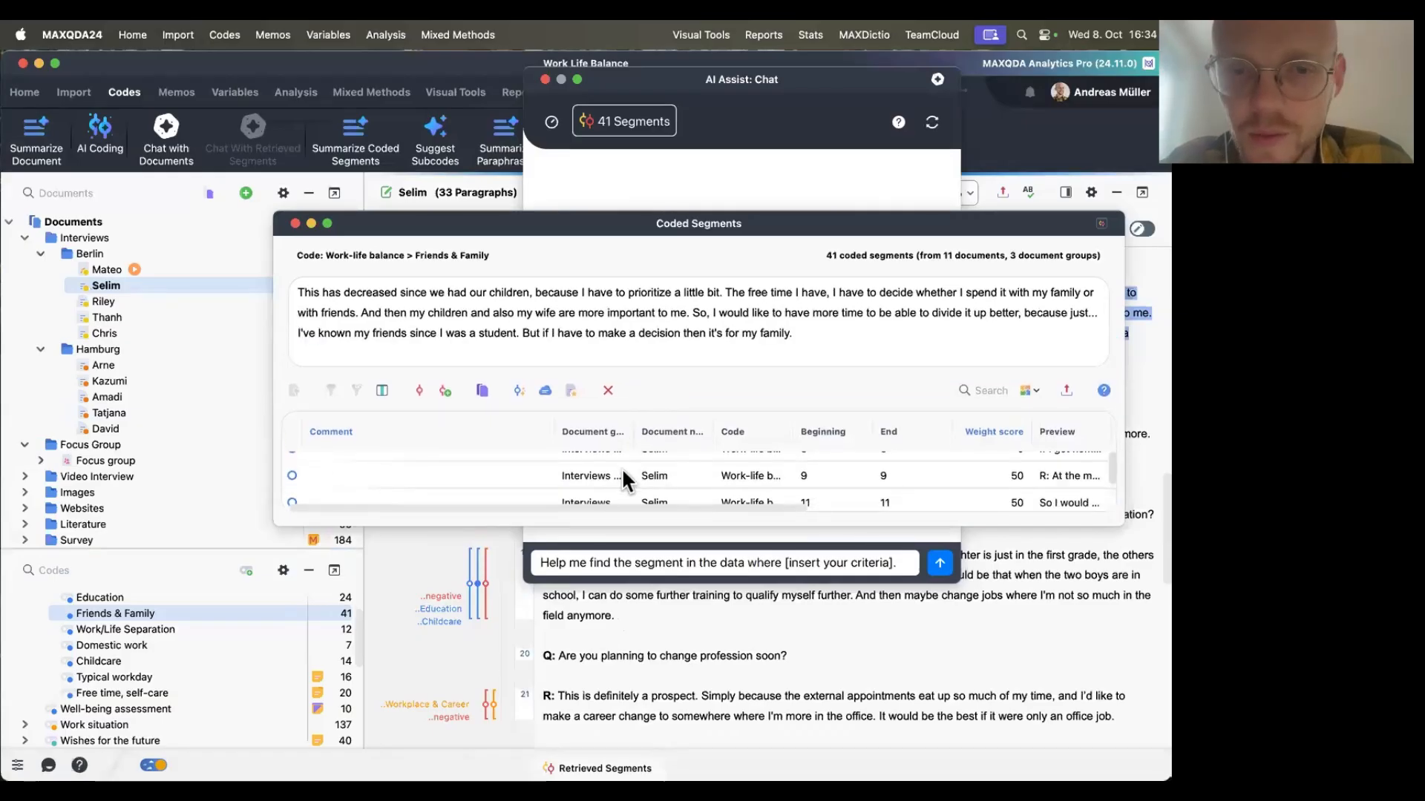
pyautogui.scroll(-3, 621, 468)
pyautogui.click(608, 484)
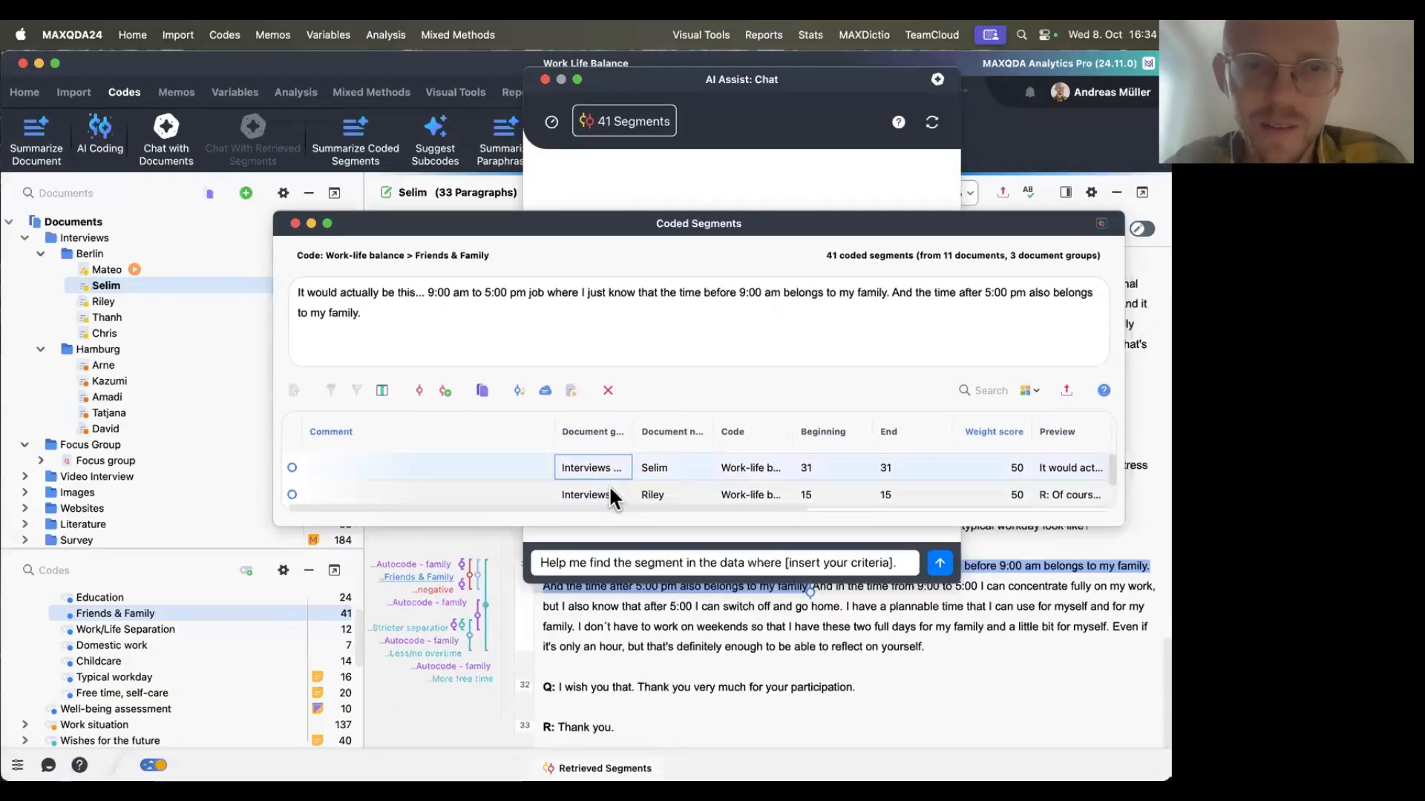
pyautogui.click(609, 484)
pyautogui.click(609, 483)
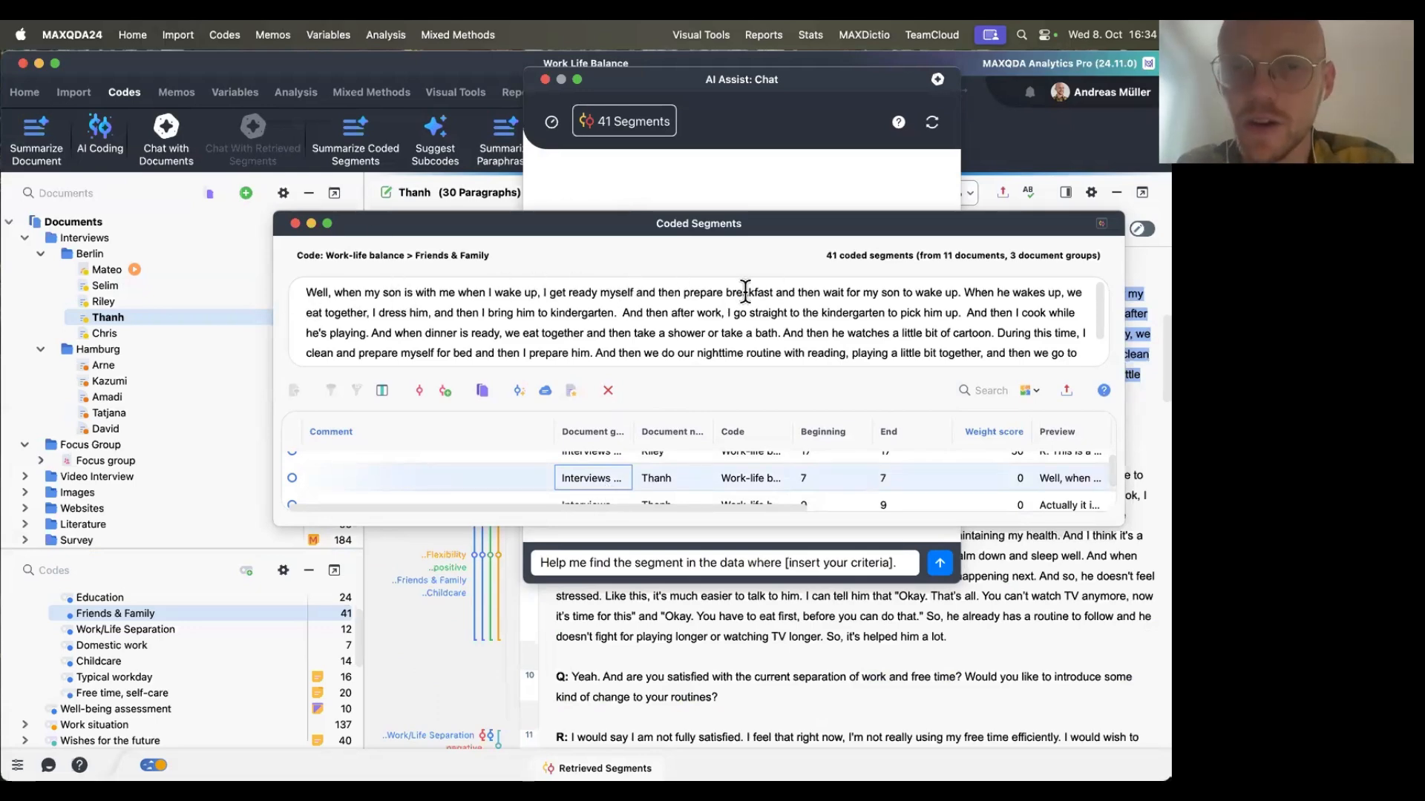
pyautogui.click(297, 223)
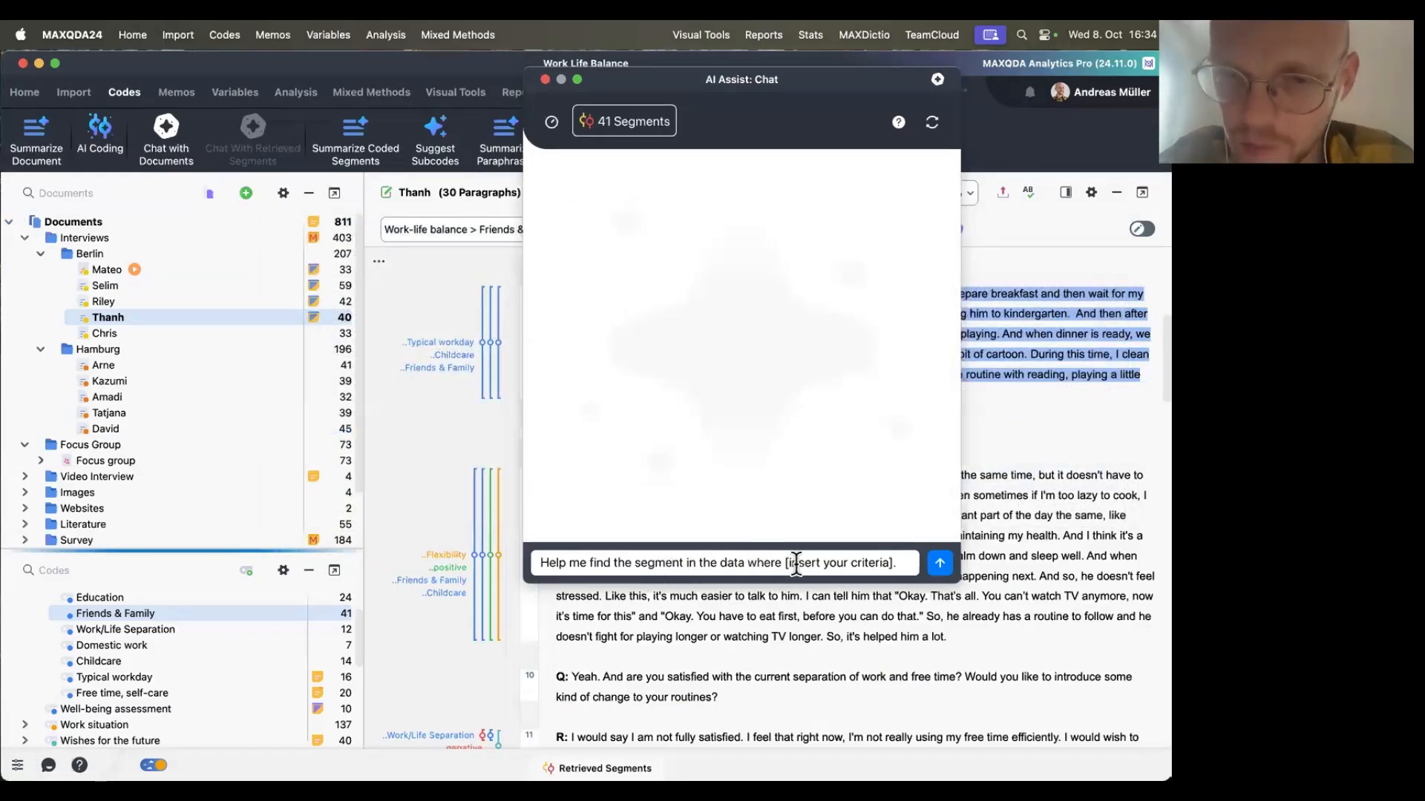
# Replace the prompt placeholder so it reads: Help me find the segment in the data where one participant talks about shared parenting duties. Send it.
pyautogui.moveTo(816, 561); pyautogui.dragTo(922, 561)
pyautogui.write('one part')
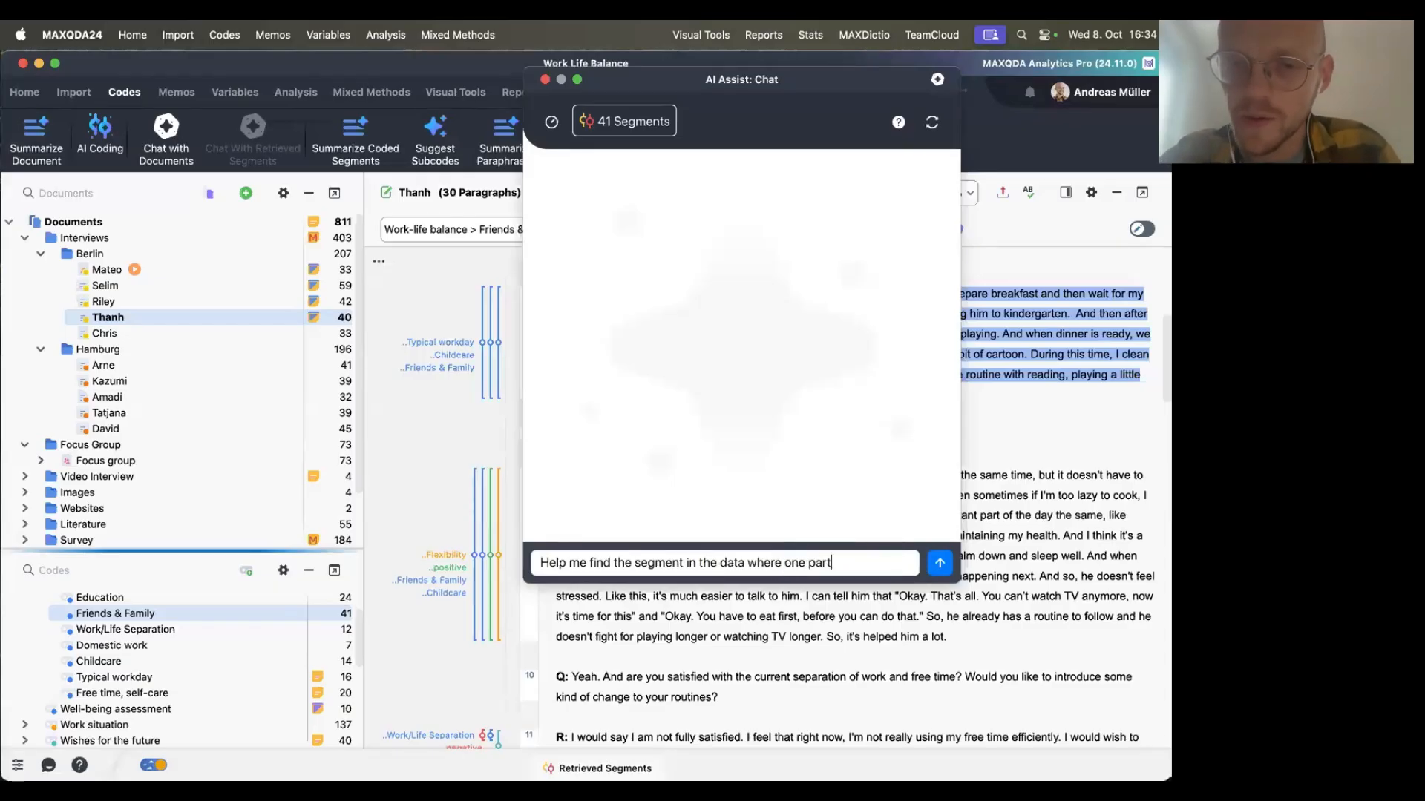
pyautogui.write('icipant talks abo')
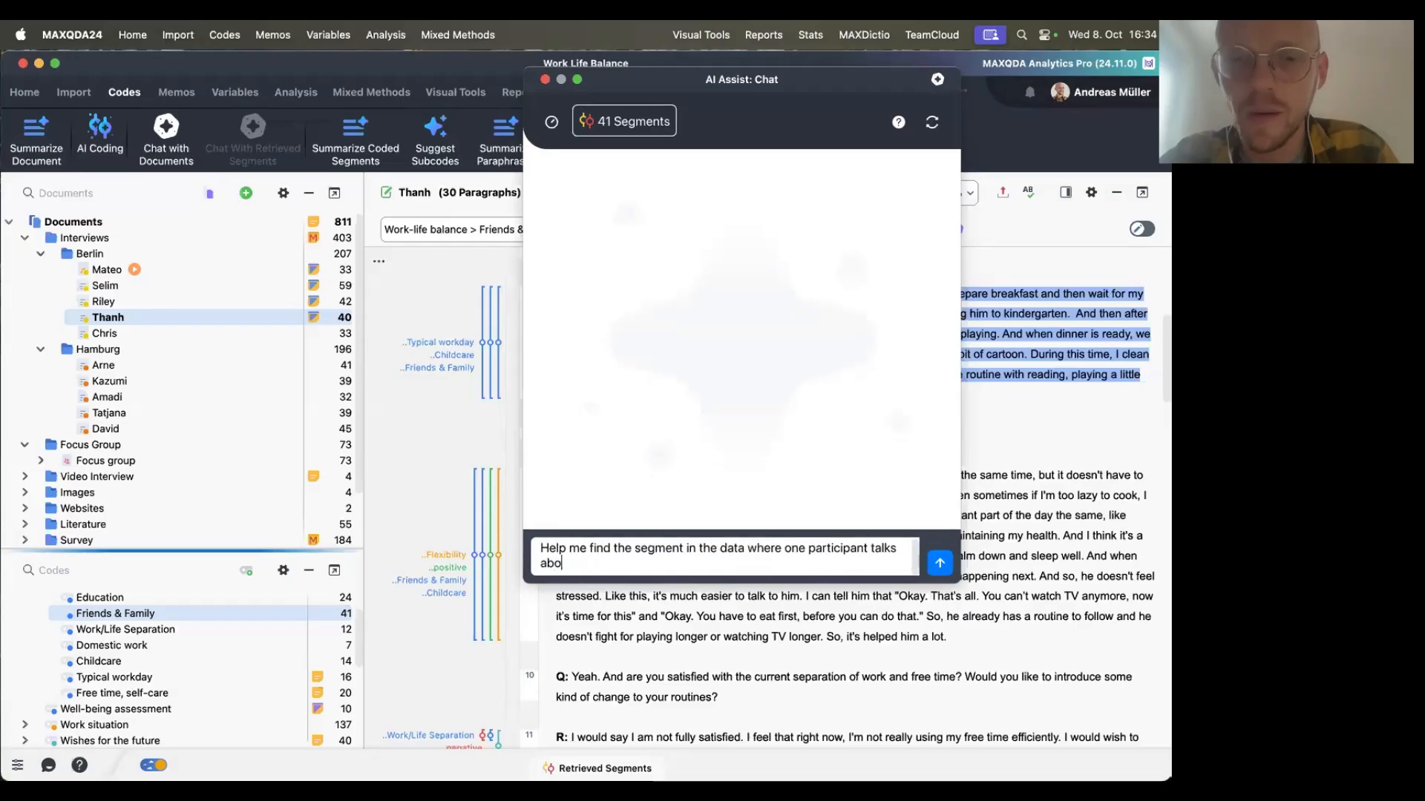
pyautogui.write('ut shared parenting duties')
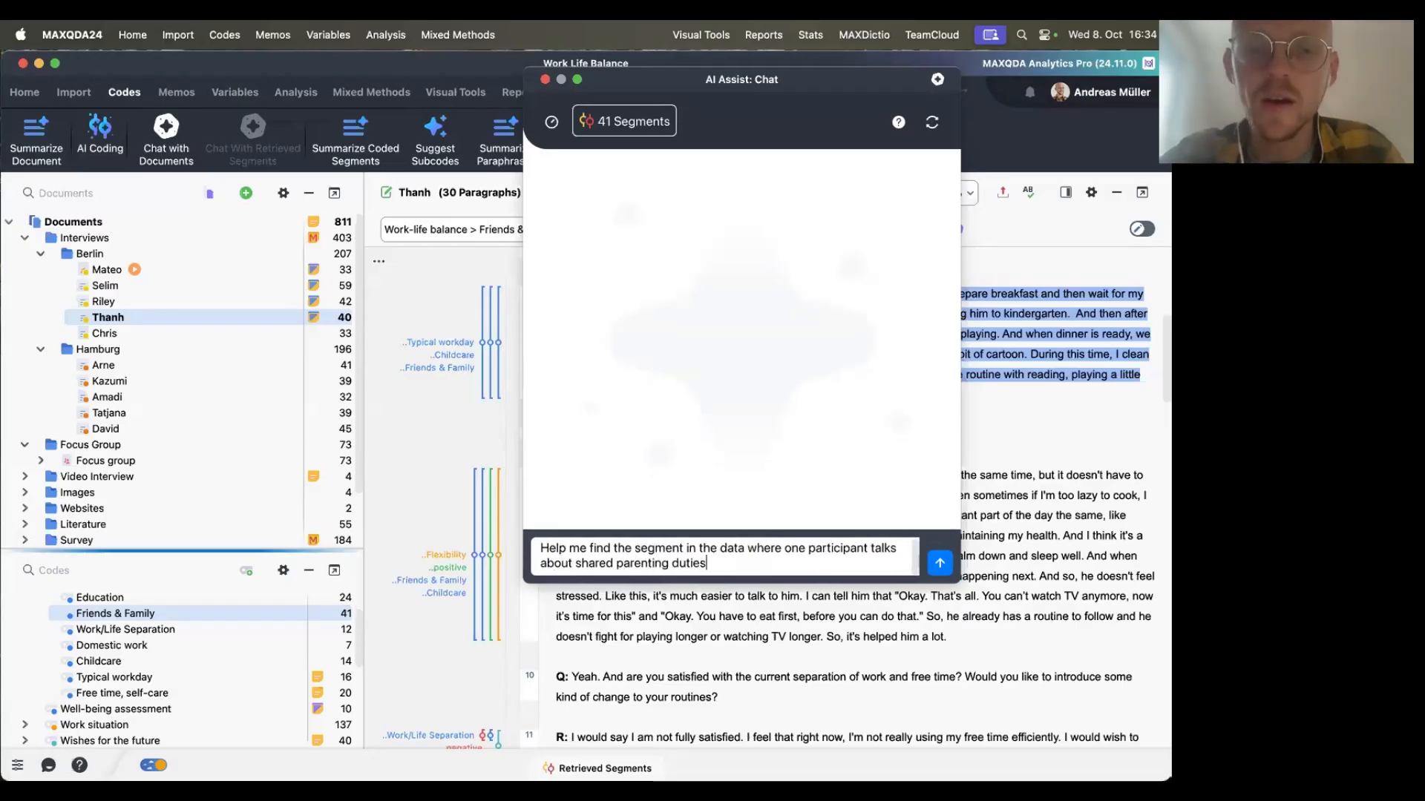
pyautogui.write('.')
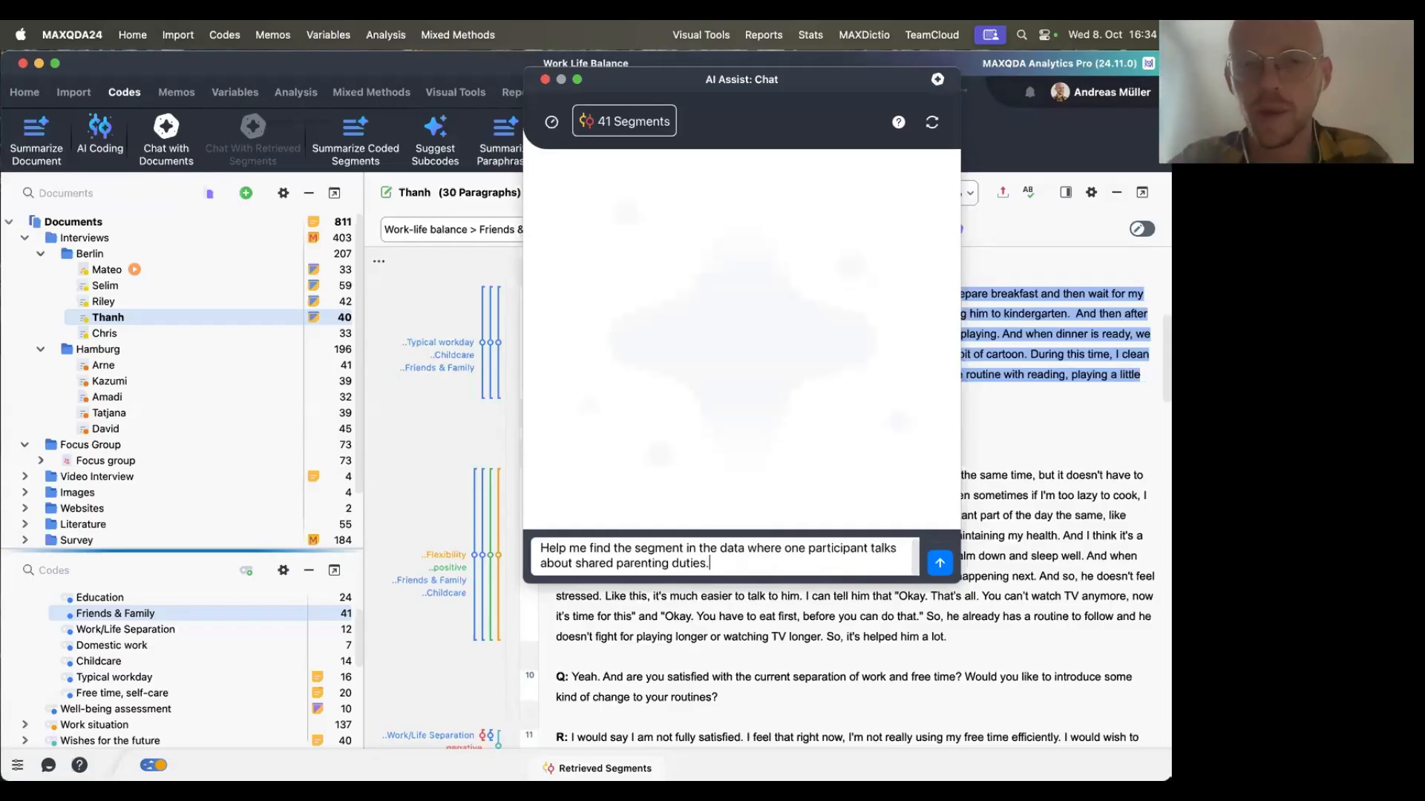
pyautogui.click(940, 565)
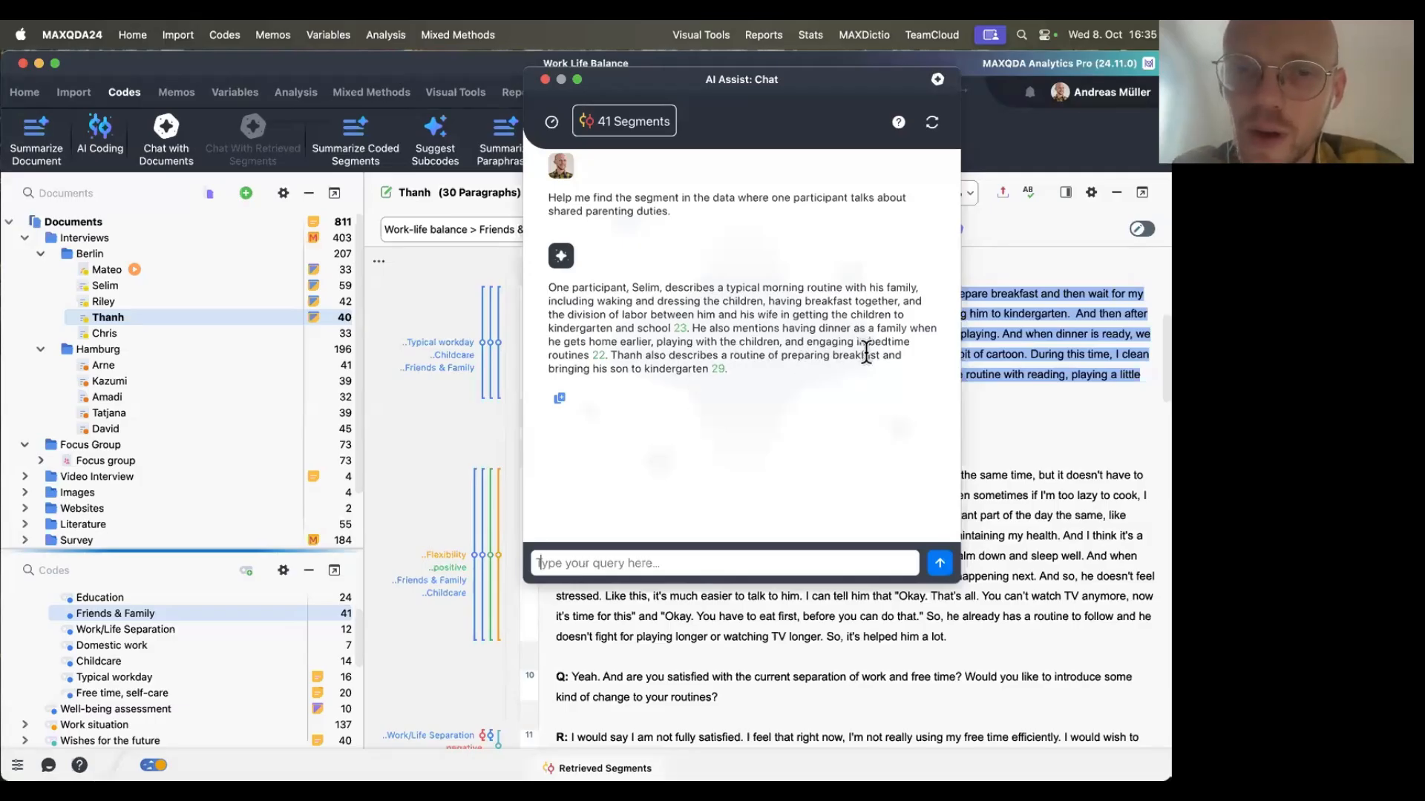
# Highlight part of the AI answer about parenting routines, move the chat window and close it.
pyautogui.moveTo(575, 369); pyautogui.dragTo(650, 364)
pyautogui.click(690, 361)
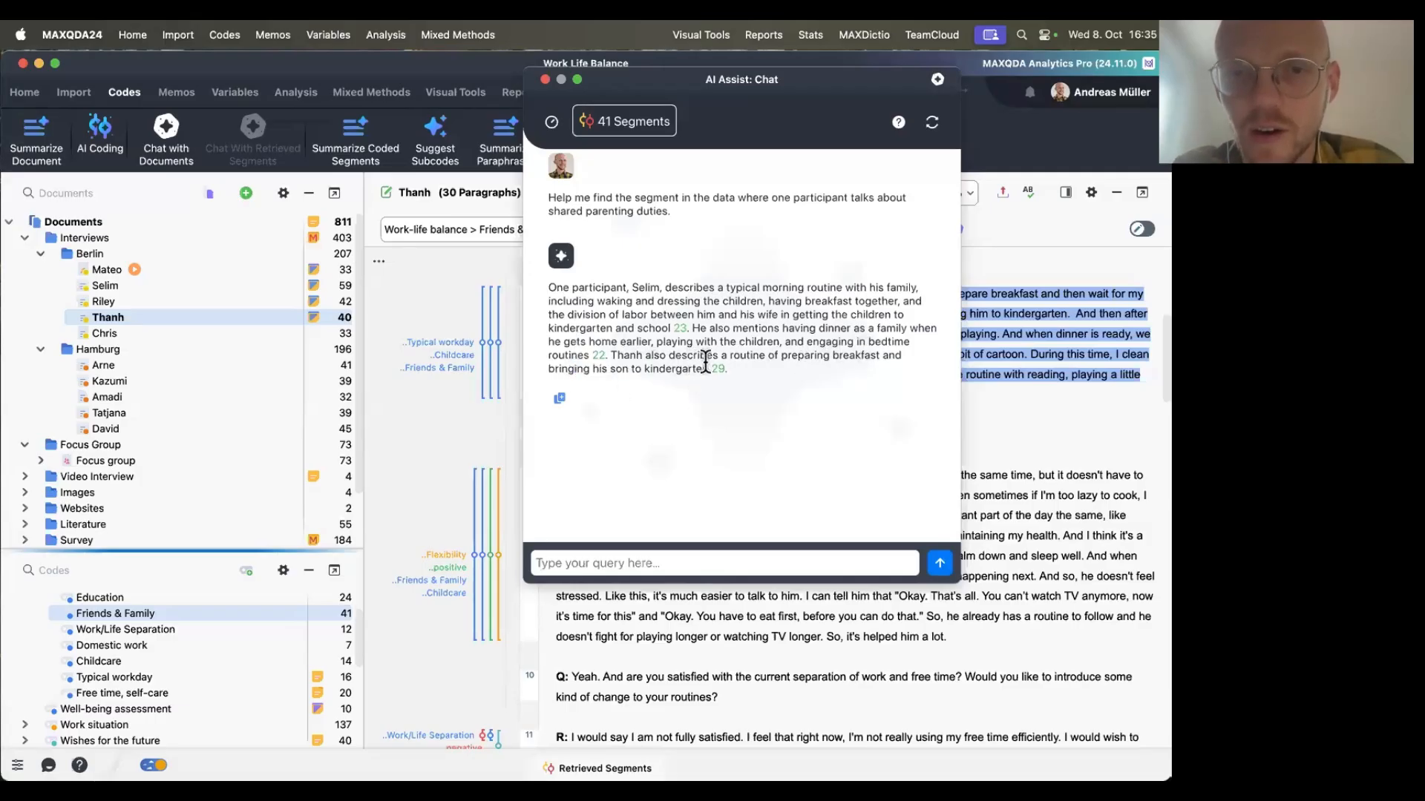
pyautogui.moveTo(719, 370)
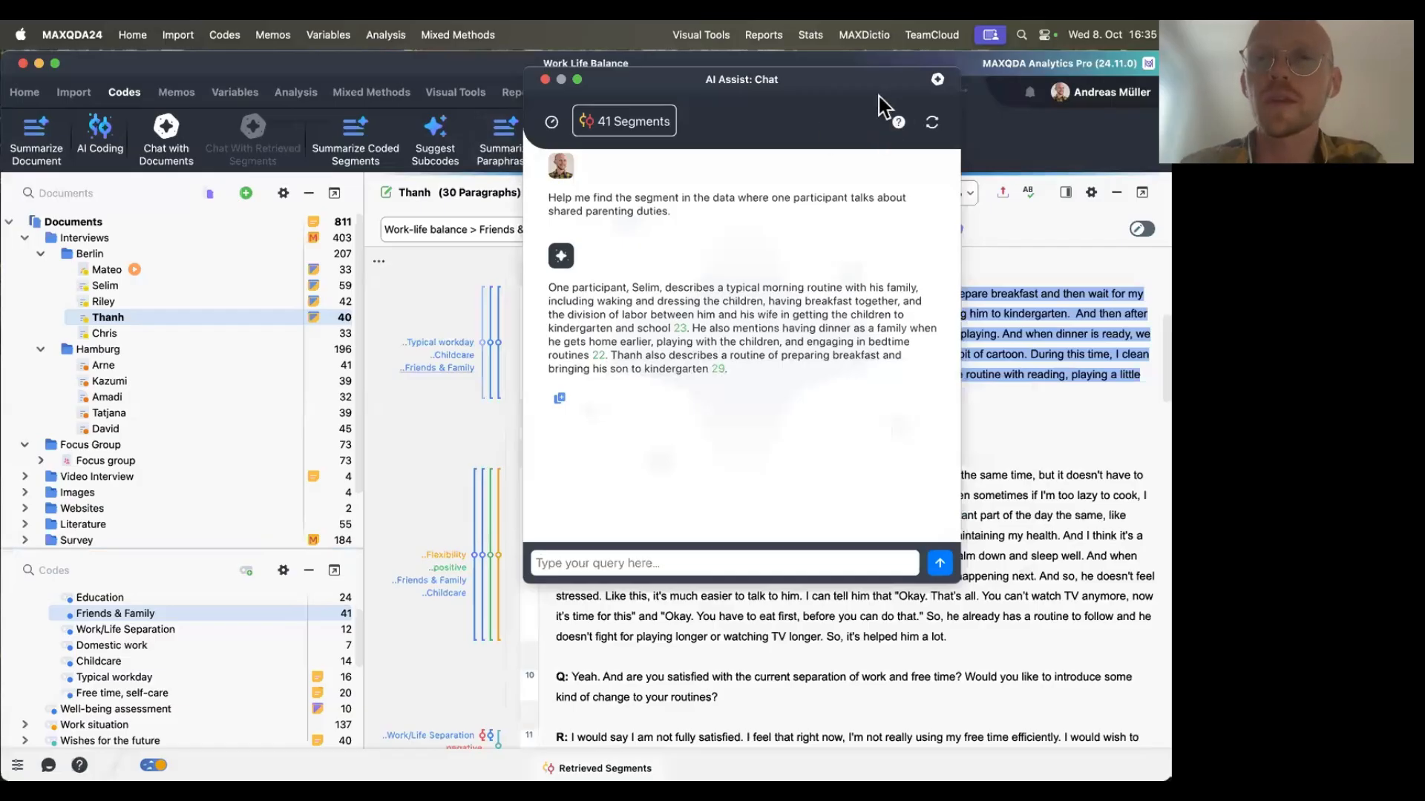
pyautogui.moveTo(785, 93); pyautogui.dragTo(544, 186)
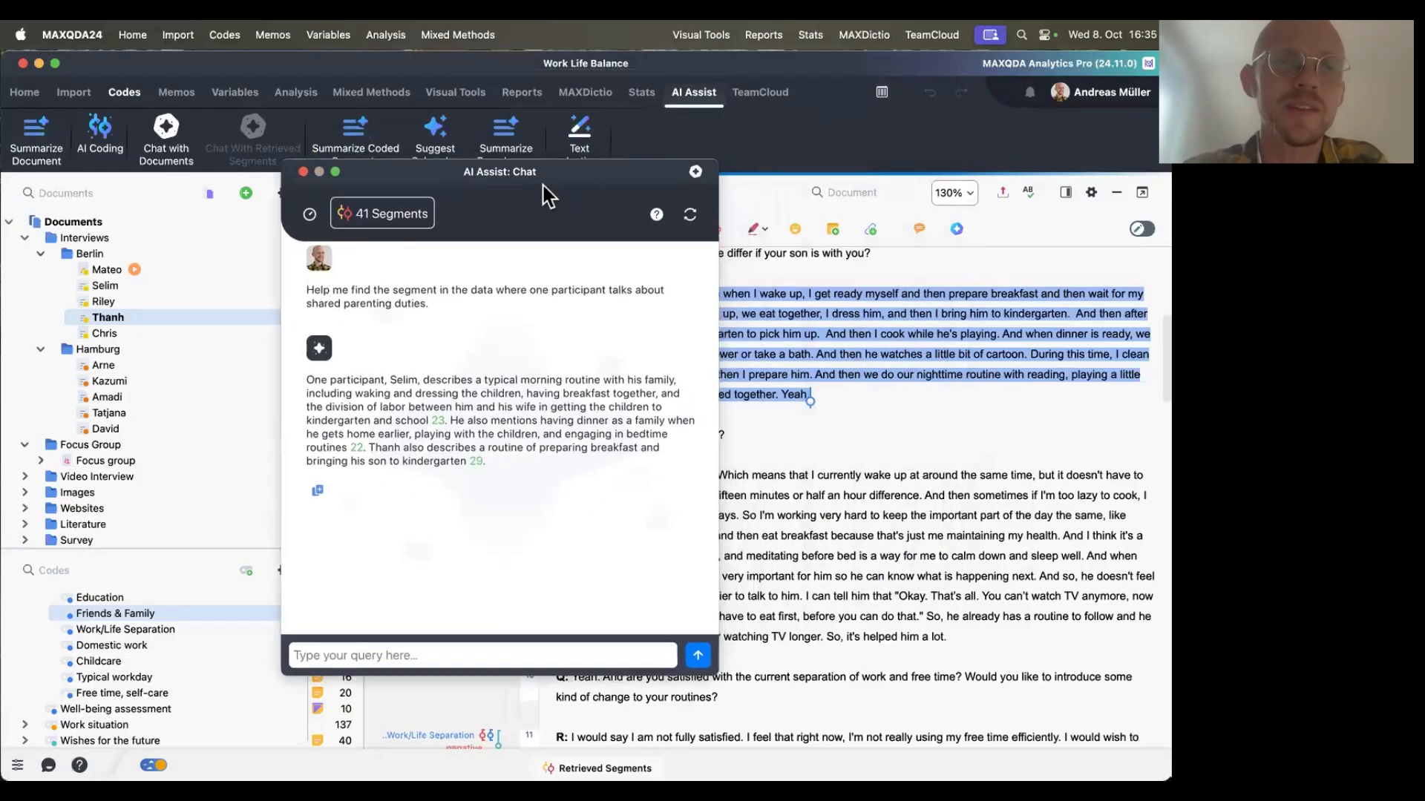
pyautogui.click(304, 173)
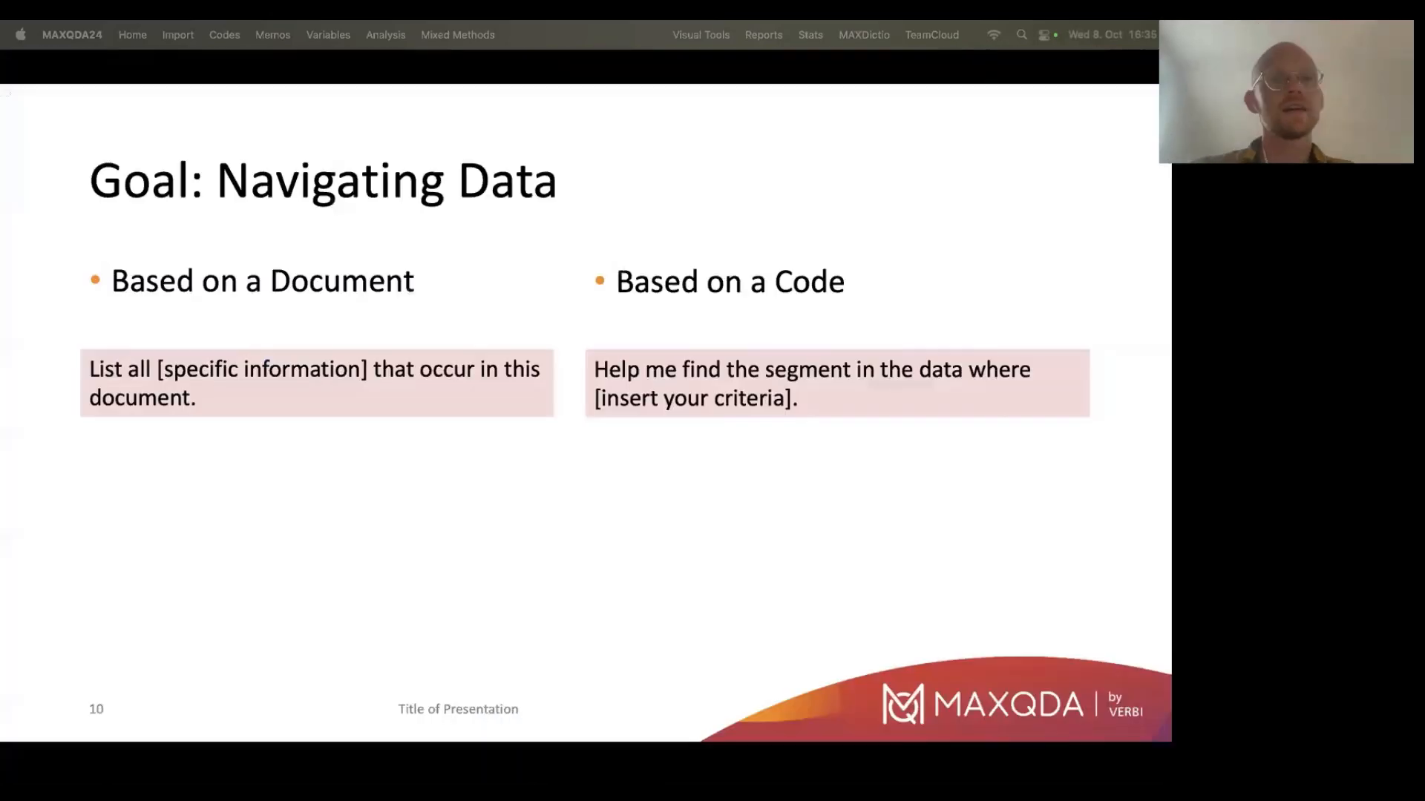
pyautogui.press('Right')
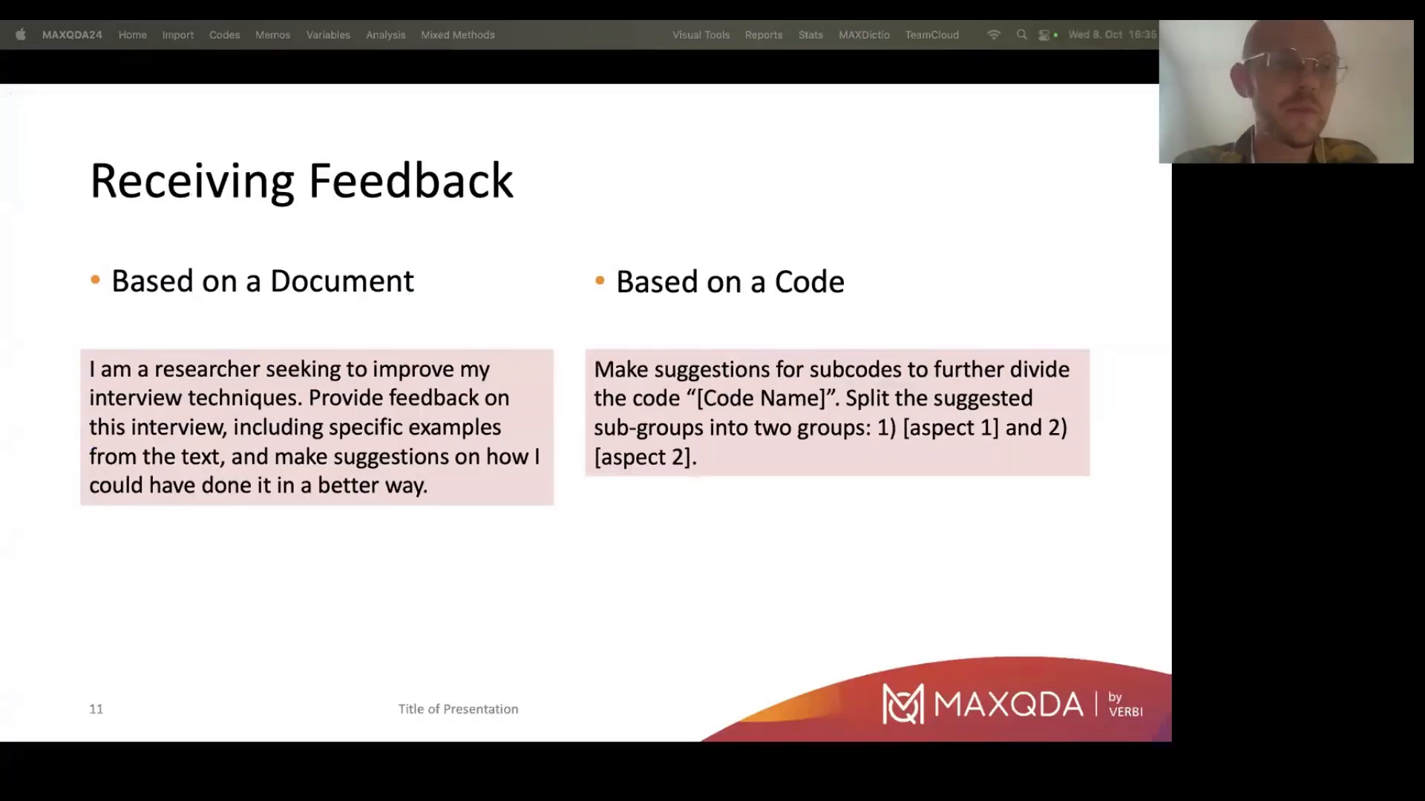
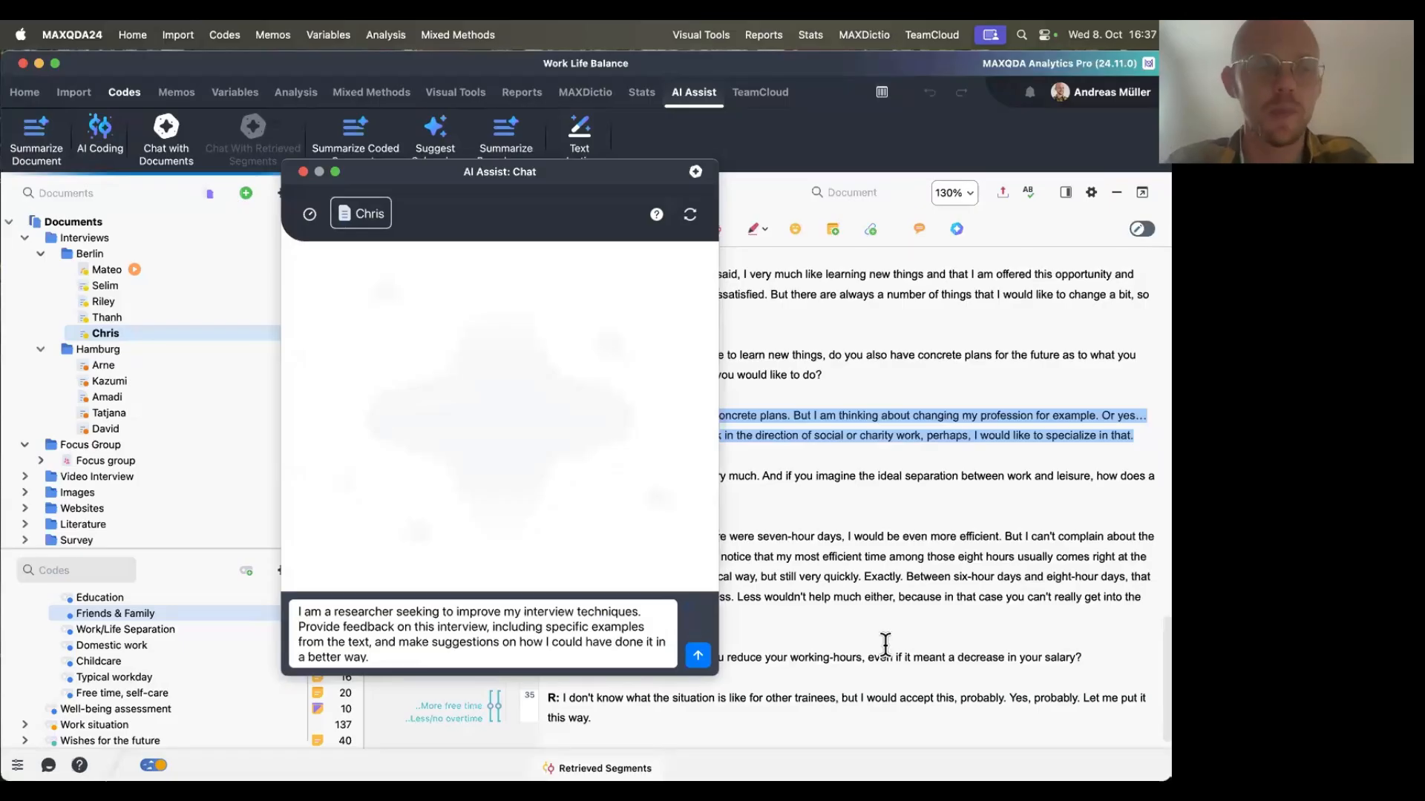
# Send the interview-feedback prompt in the chat with Chris's interview and scroll back to the start of the transcript.
pyautogui.click(699, 656)
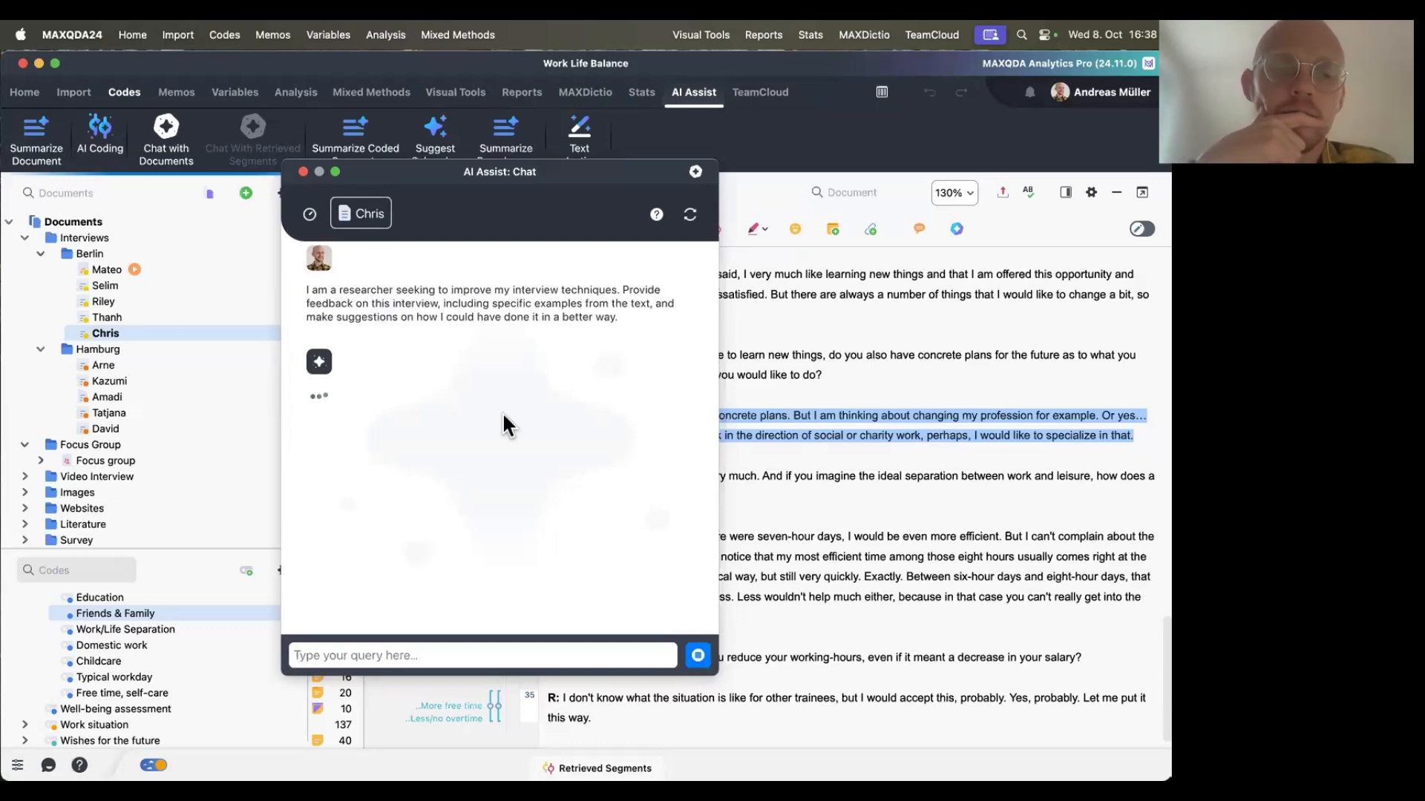
pyautogui.moveTo(492, 178); pyautogui.dragTo(295, 136)
pyautogui.scroll(15, 848, 479)
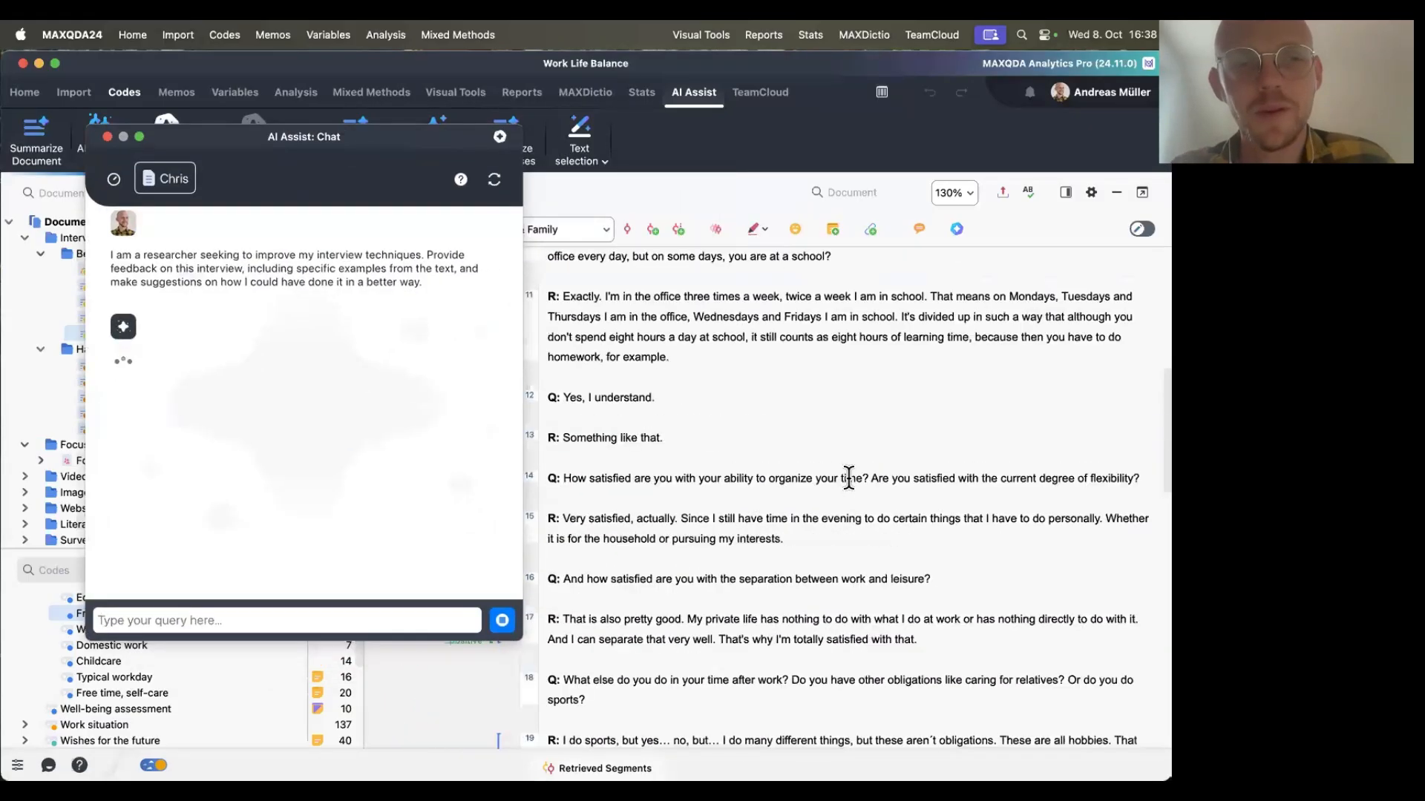
pyautogui.click(848, 479)
pyautogui.scroll(6, 849, 479)
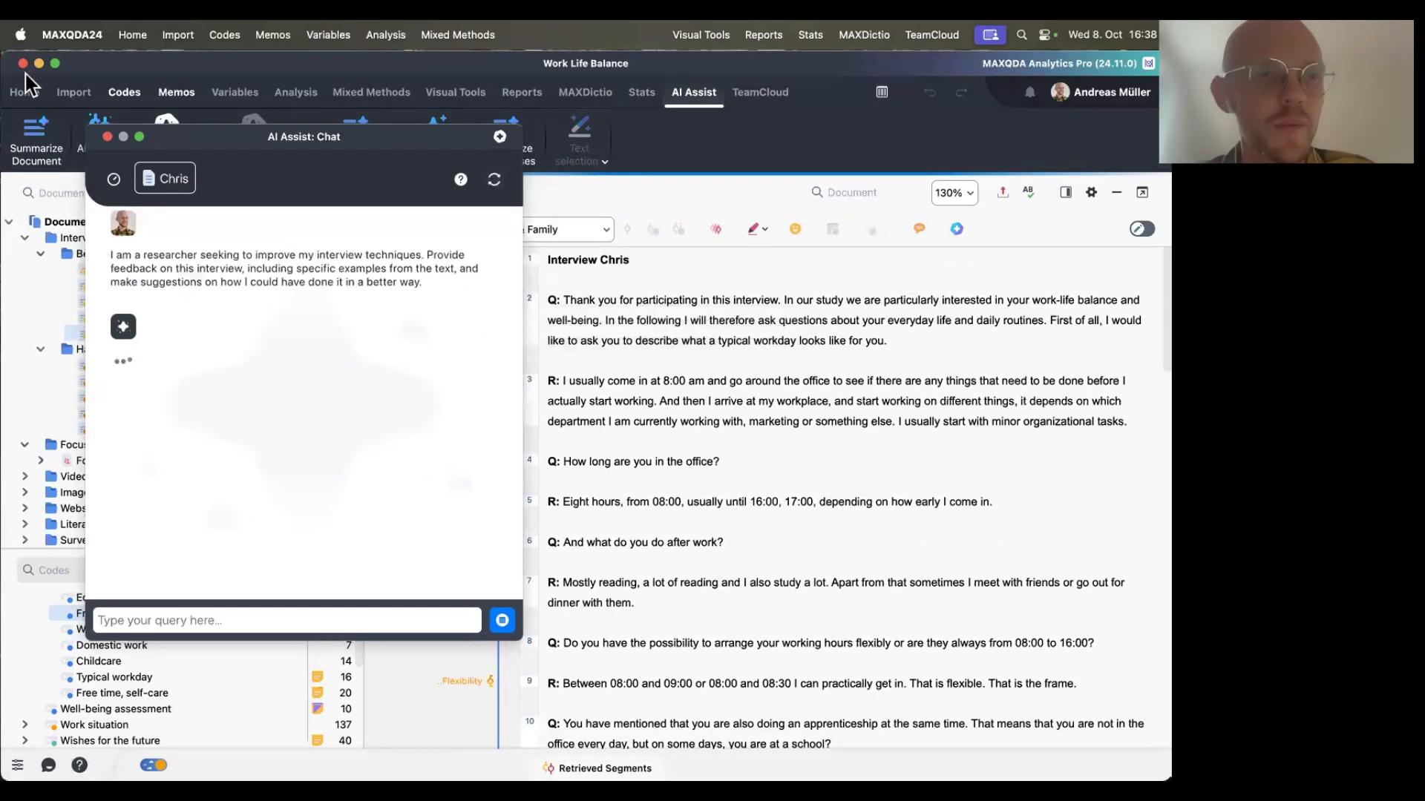
pyautogui.moveTo(229, 141); pyautogui.dragTo(787, 141)
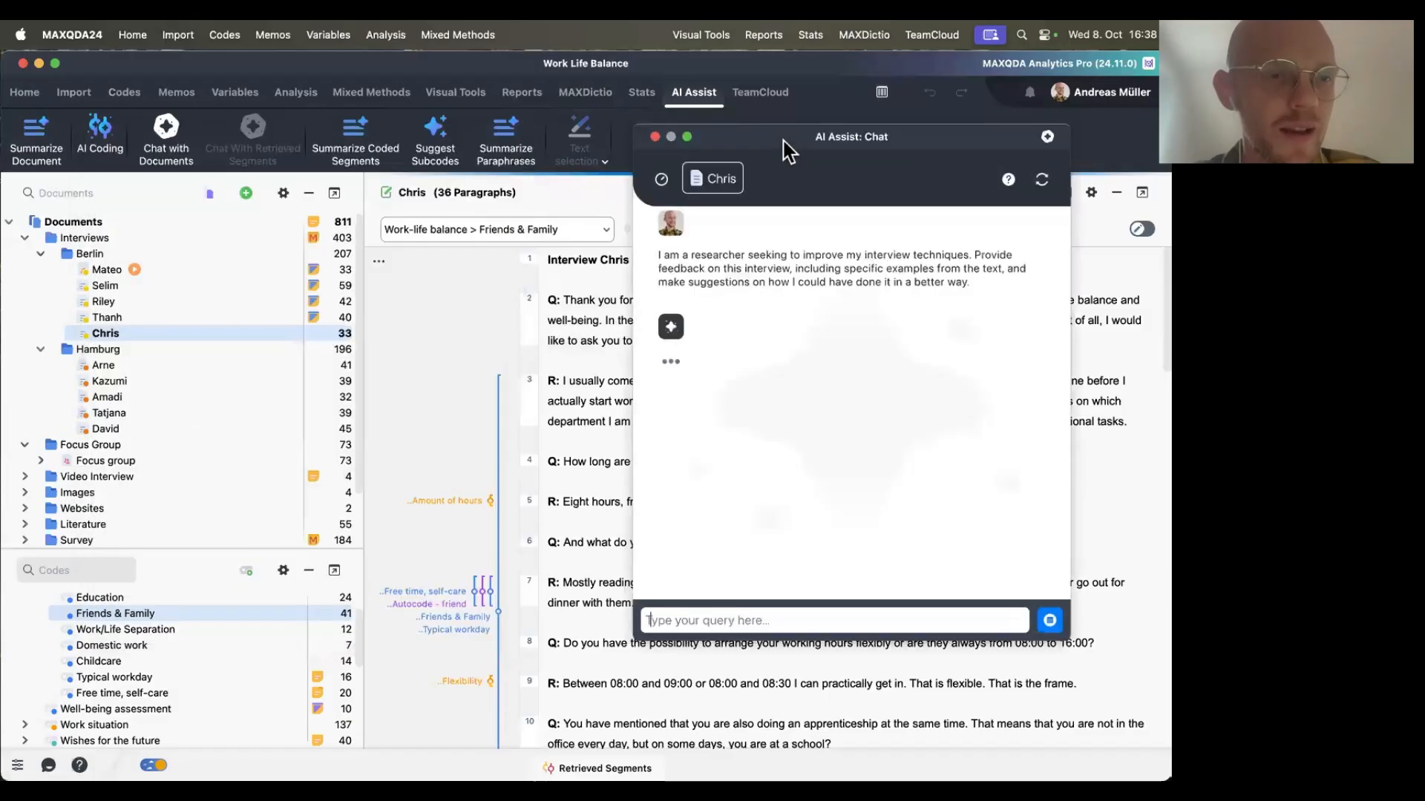
# Open an AI Assist chat with Selim's document, paste the same interview-feedback prompt and send it.
pyautogui.click(156, 286)
pyautogui.rightClick(152, 282)
pyautogui.moveTo(326, 216)
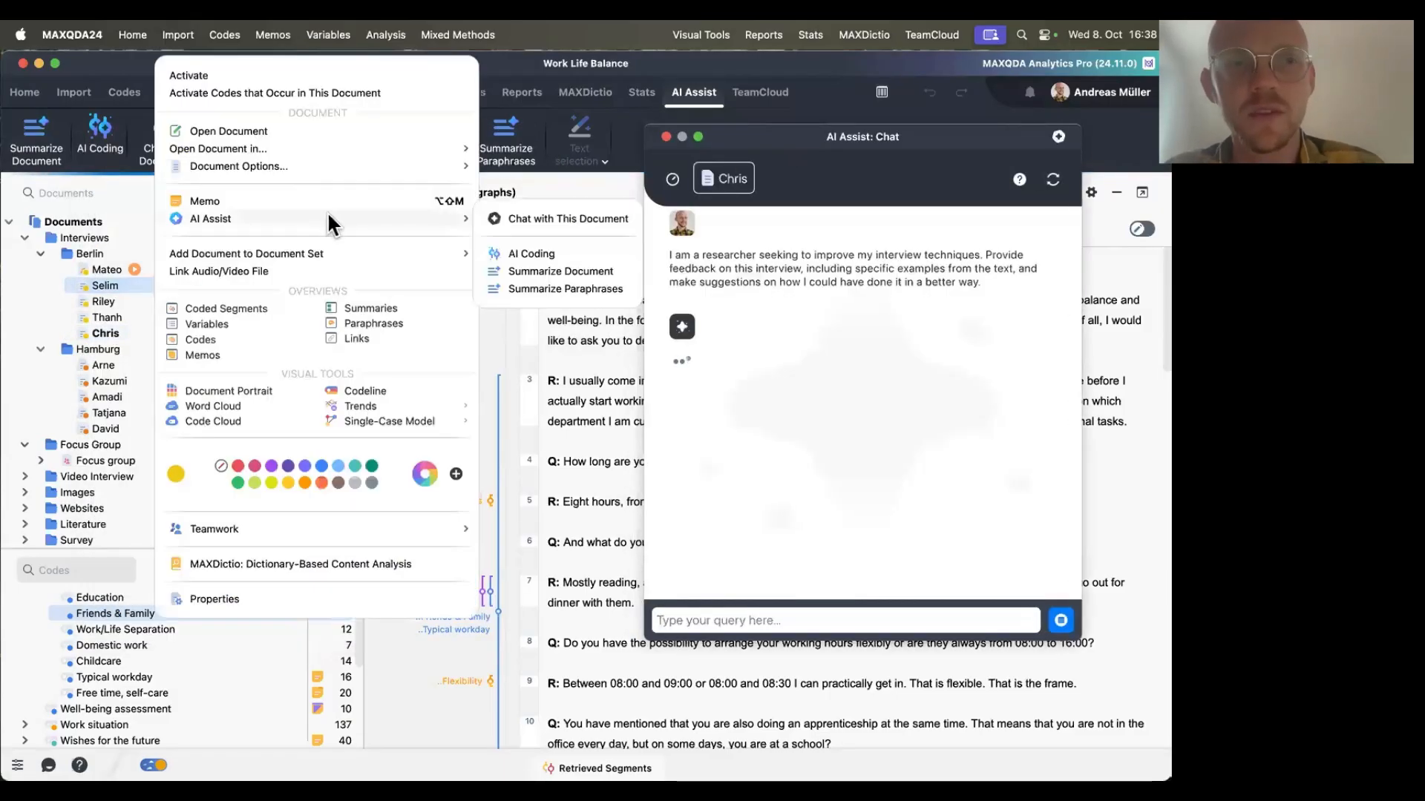
pyautogui.click(493, 217)
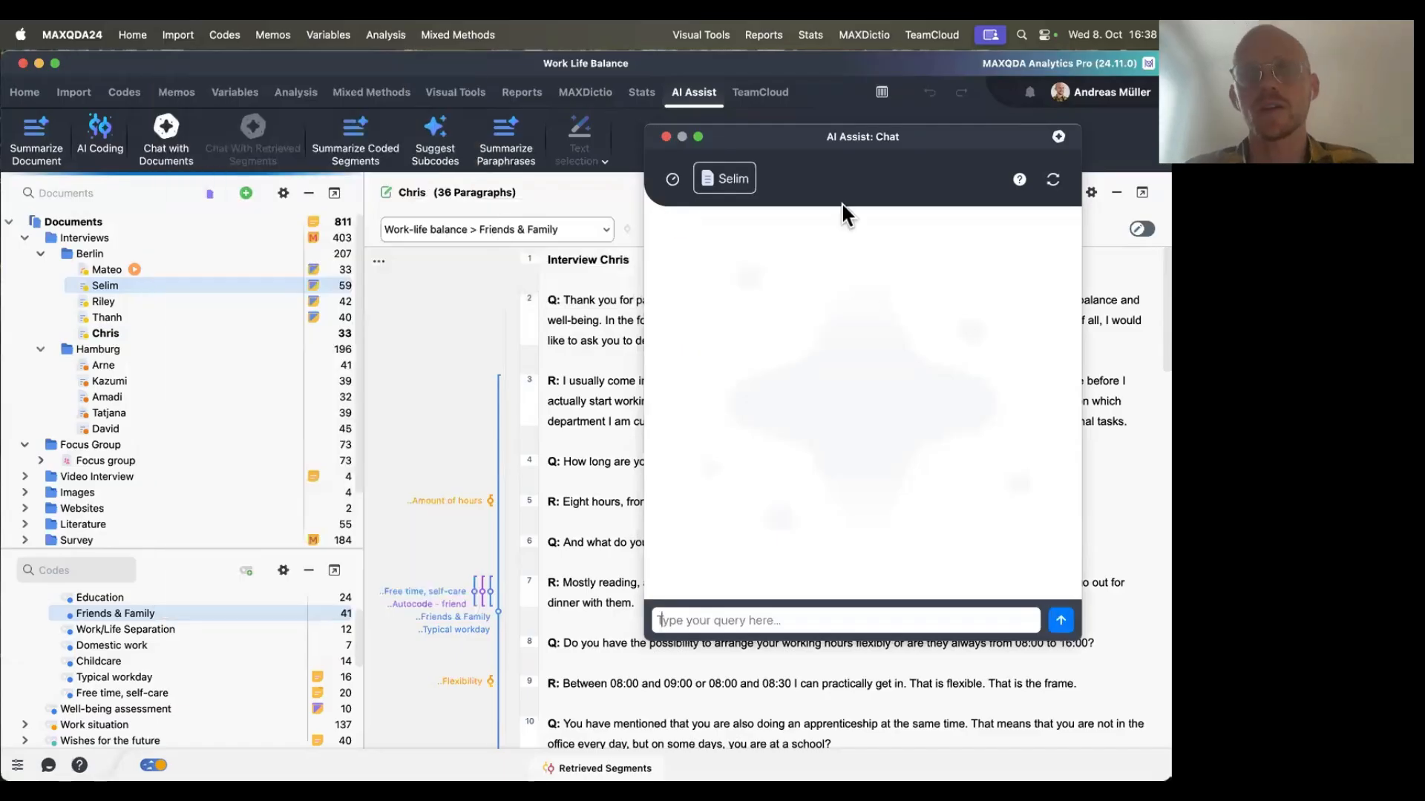
pyautogui.moveTo(867, 141); pyautogui.dragTo(510, 141)
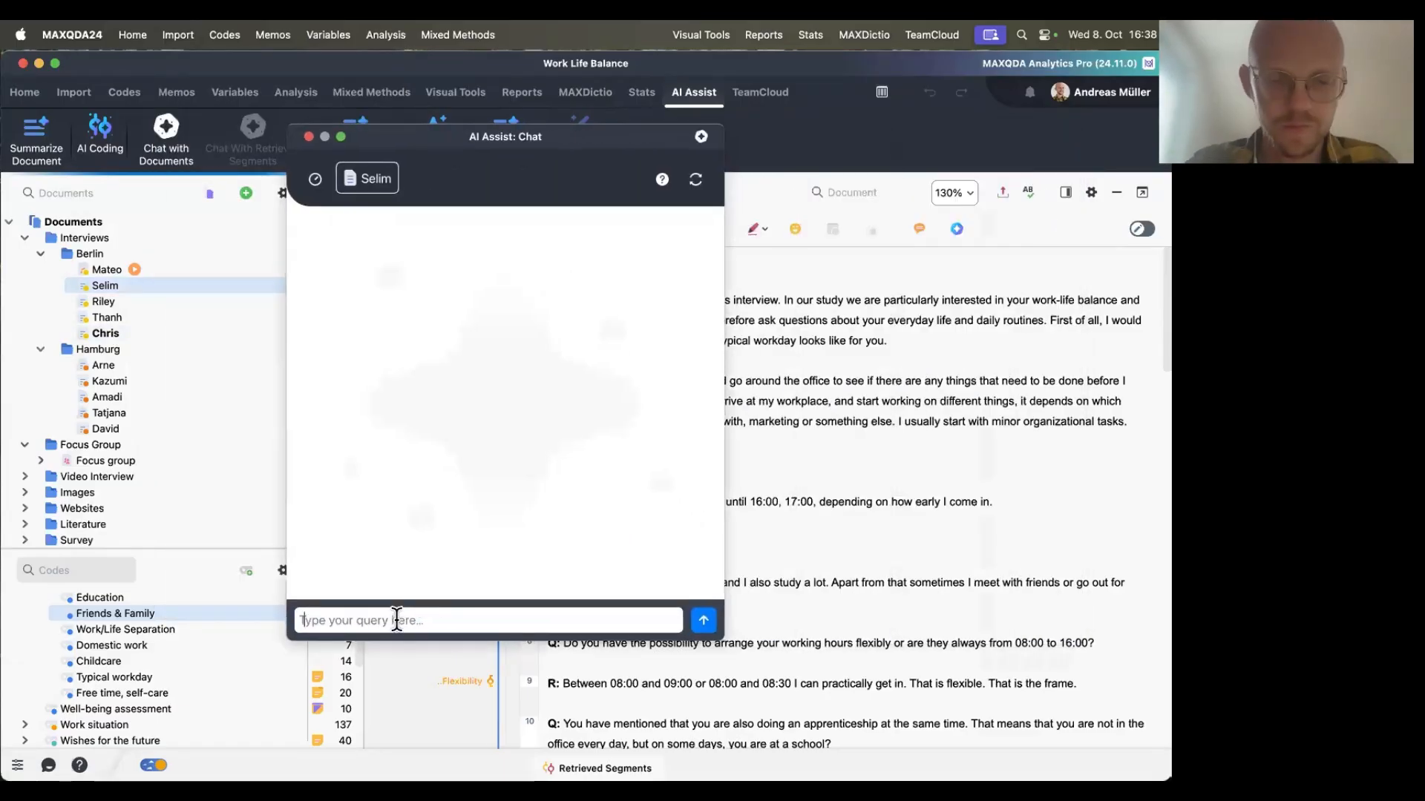
pyautogui.write('I am a researcher seeking to improve my interview techniques. Provide feedback on this interview, including specific examples from the text, and make suggestions on how I could have done it in a better way.')
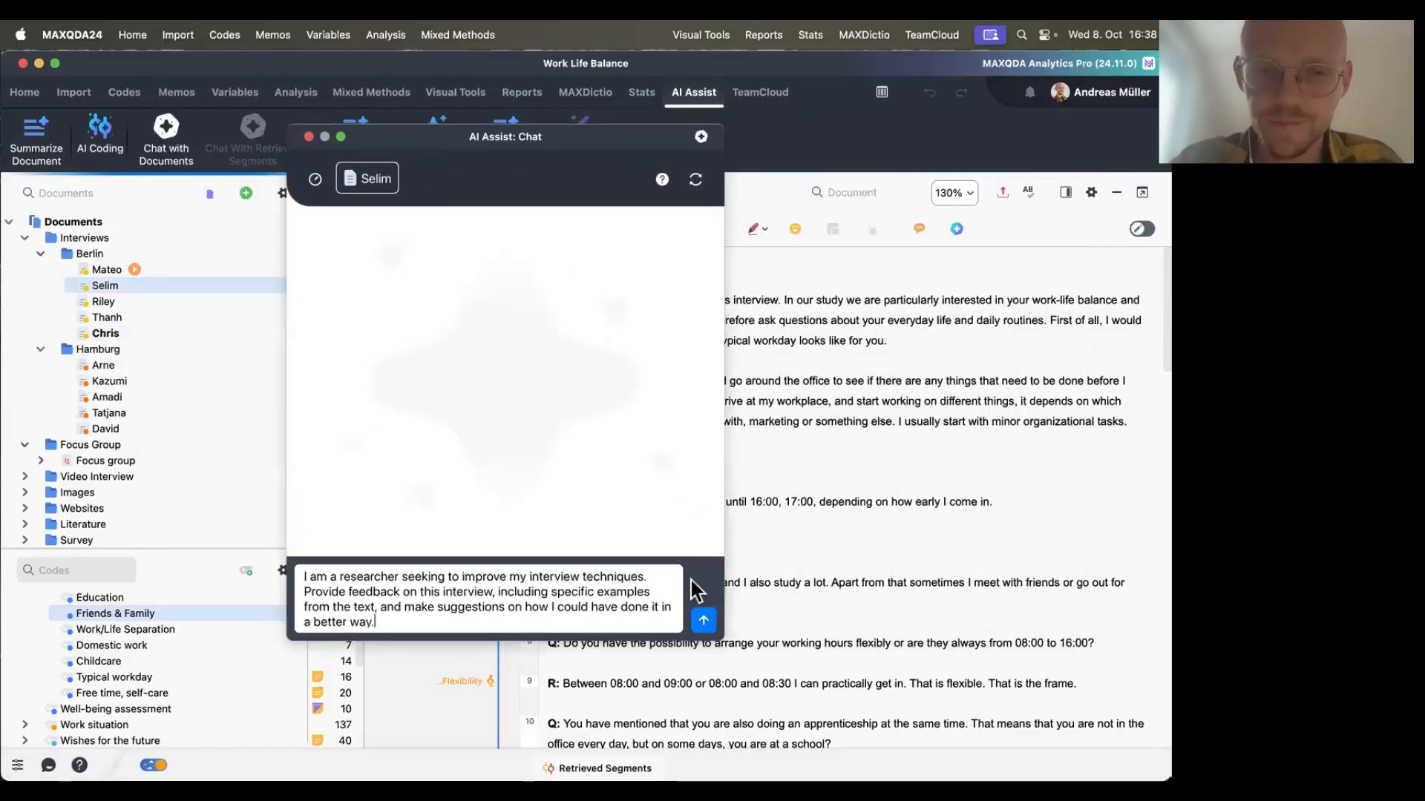
pyautogui.click(703, 620)
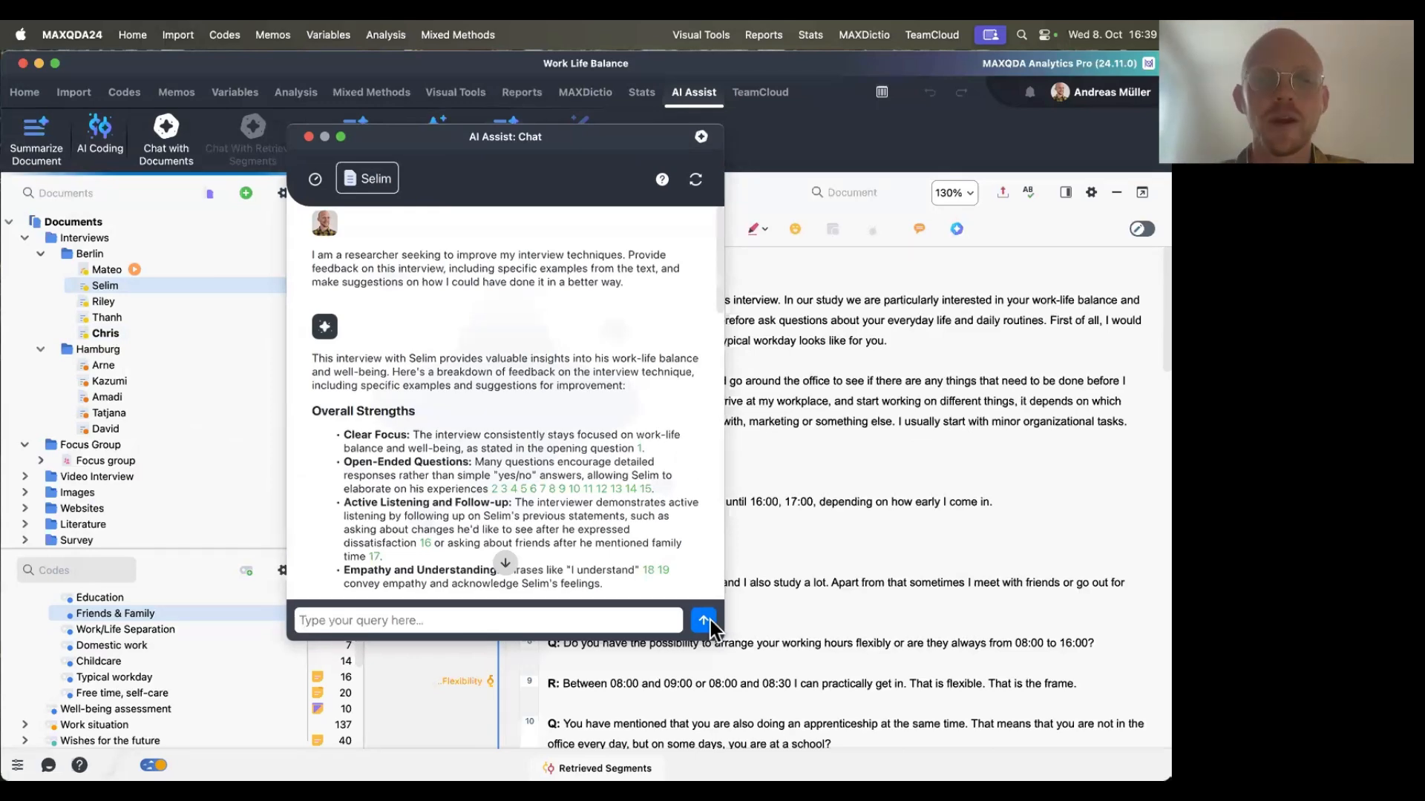
# Scroll through the AI feedback and follow citation 20 to jump to the cited paragraph in Selim's interview.
pyautogui.scroll(-2, 584, 490)
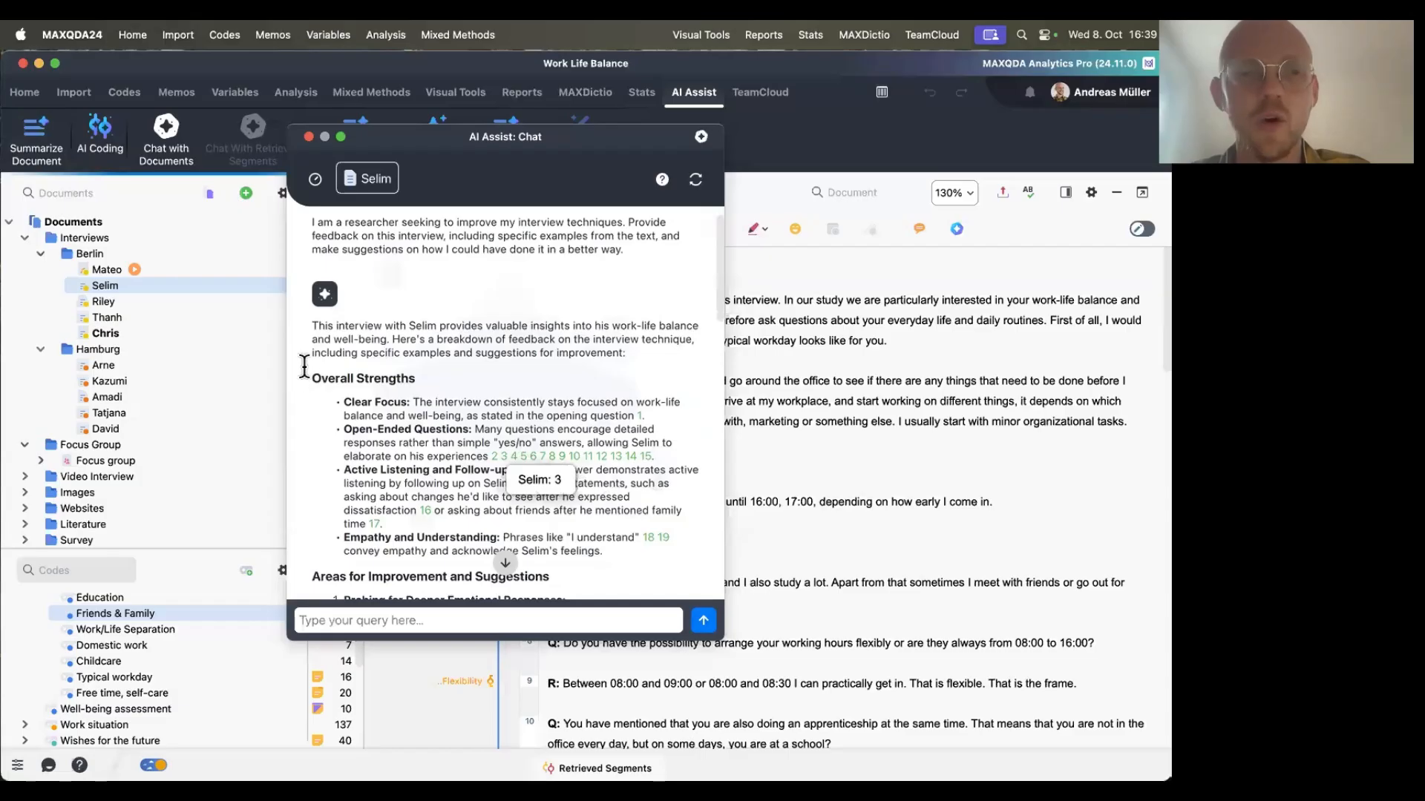
pyautogui.scroll(-2, 443, 379)
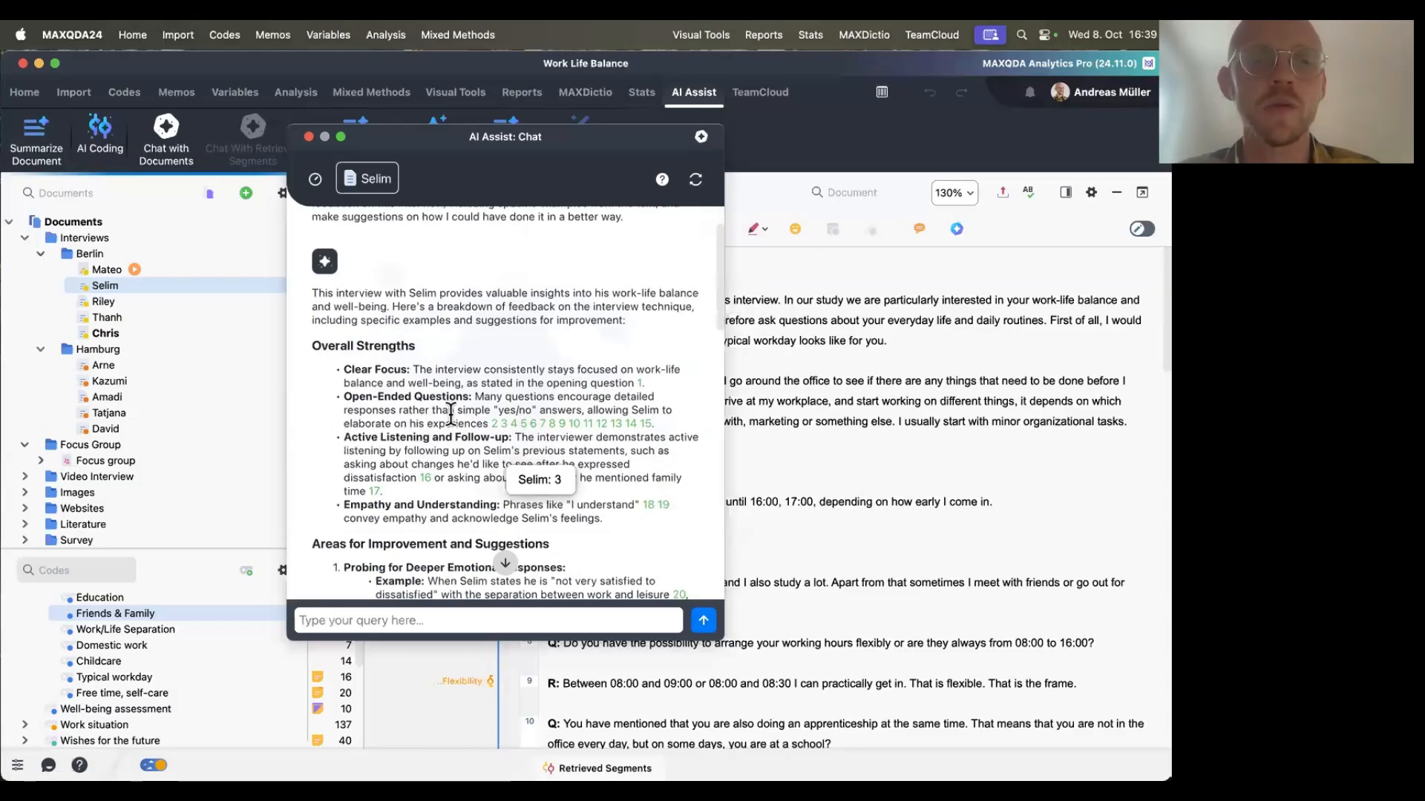
pyautogui.scroll(-10, 460, 493)
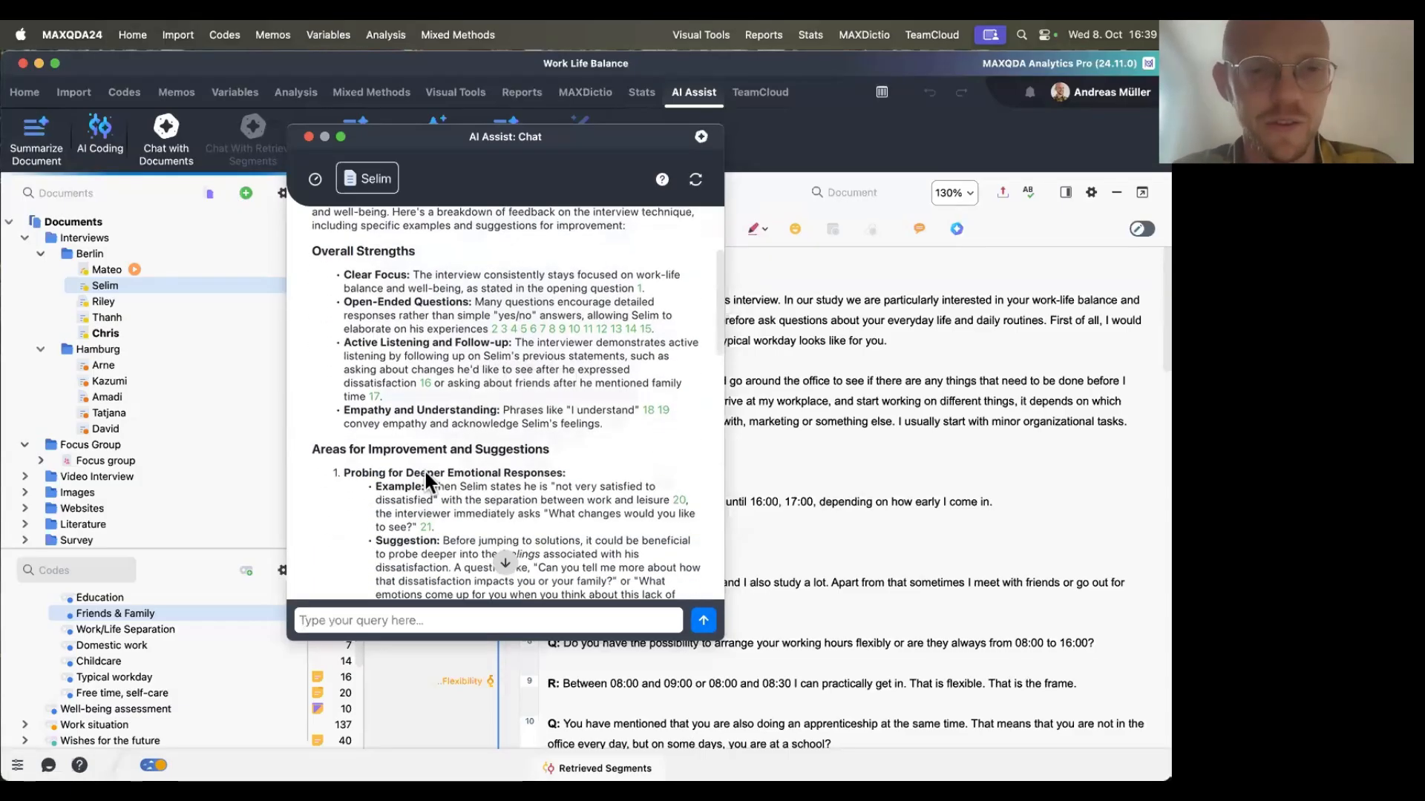
pyautogui.scroll(-3, 359, 371)
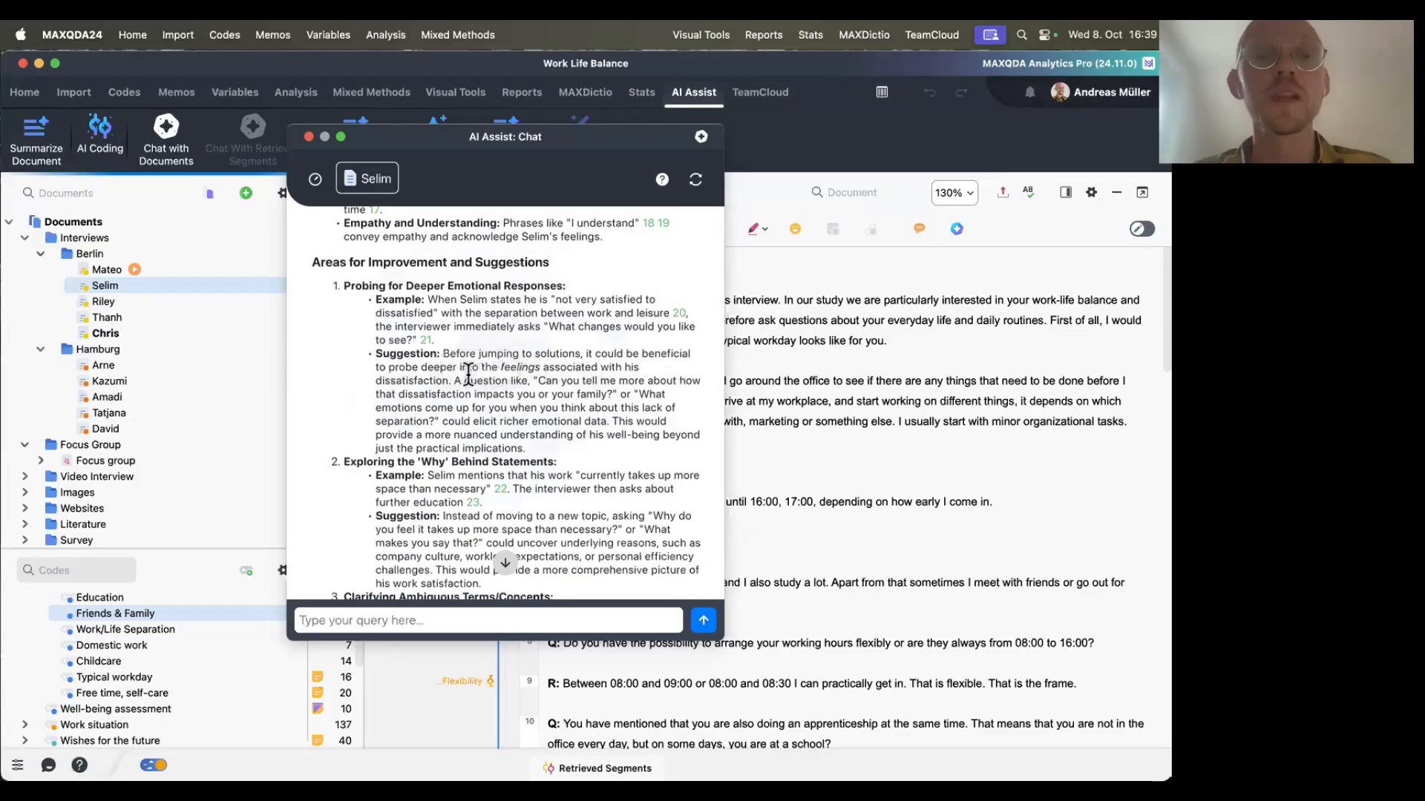
pyautogui.moveTo(502, 367); pyautogui.dragTo(372, 290)
pyautogui.click(537, 331)
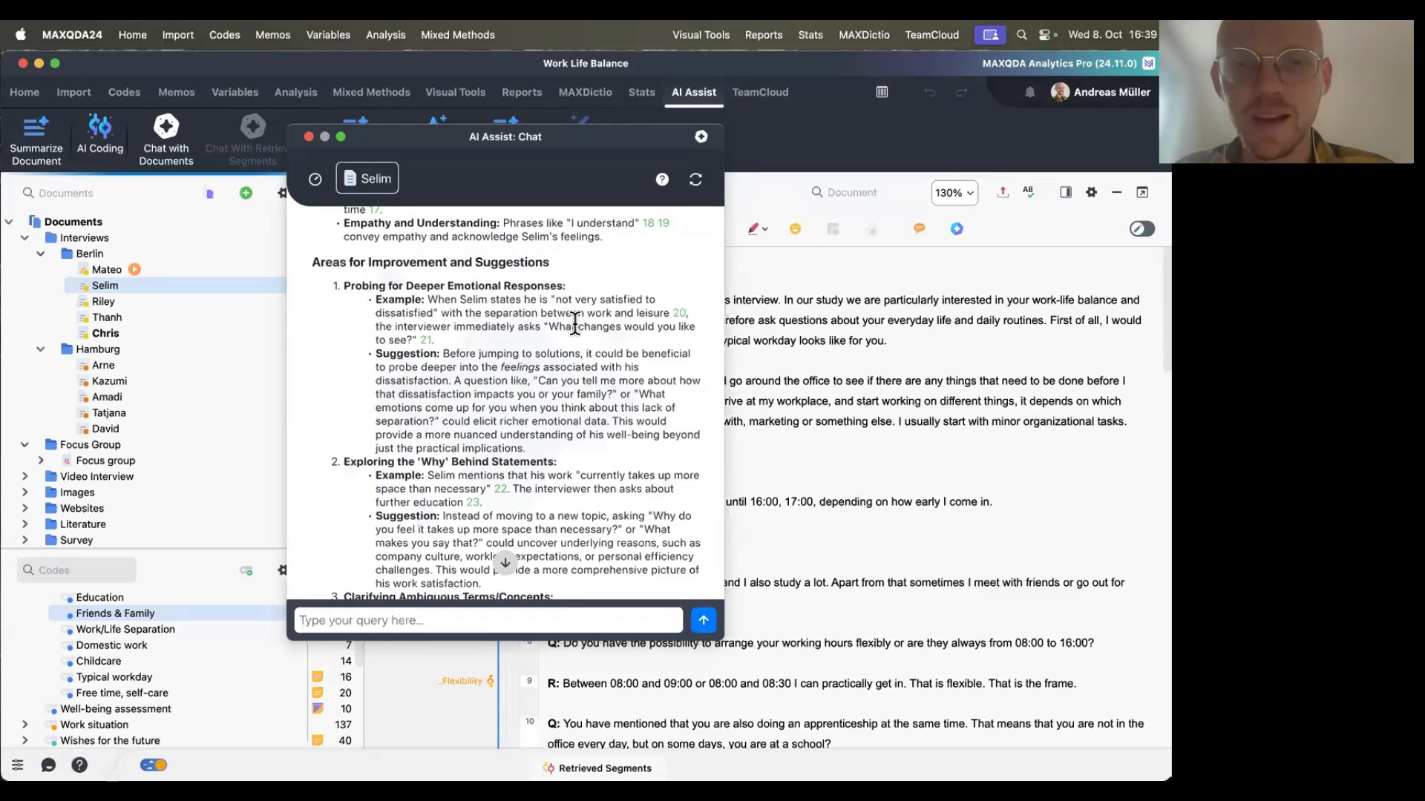
pyautogui.click(678, 313)
pyautogui.moveTo(589, 144); pyautogui.dragTo(327, 200)
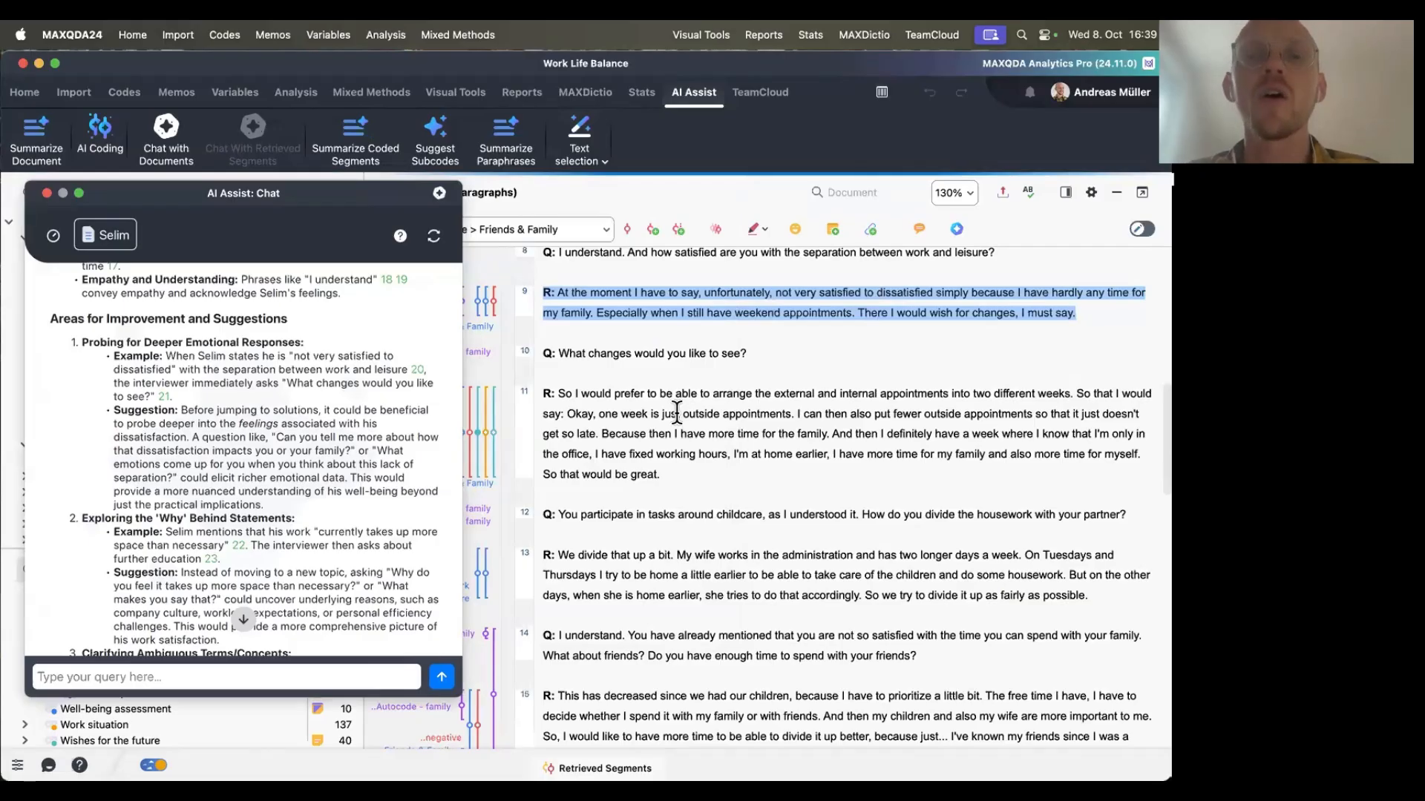
# Read through the remaining improvement suggestions in the AI feedback on Selim's interview, then close the chat.
pyautogui.scroll(1, 677, 413)
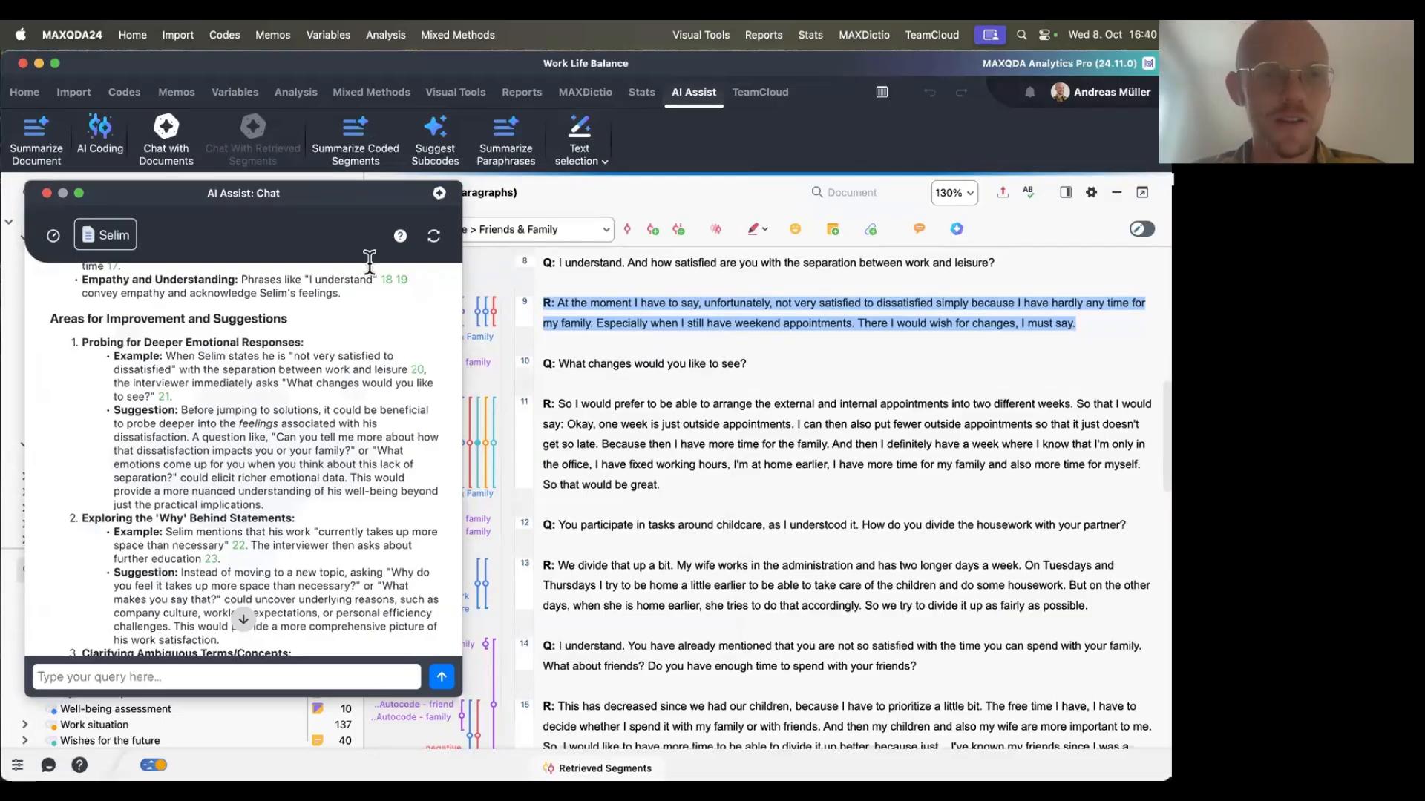
pyautogui.moveTo(250, 197); pyautogui.dragTo(504, 128)
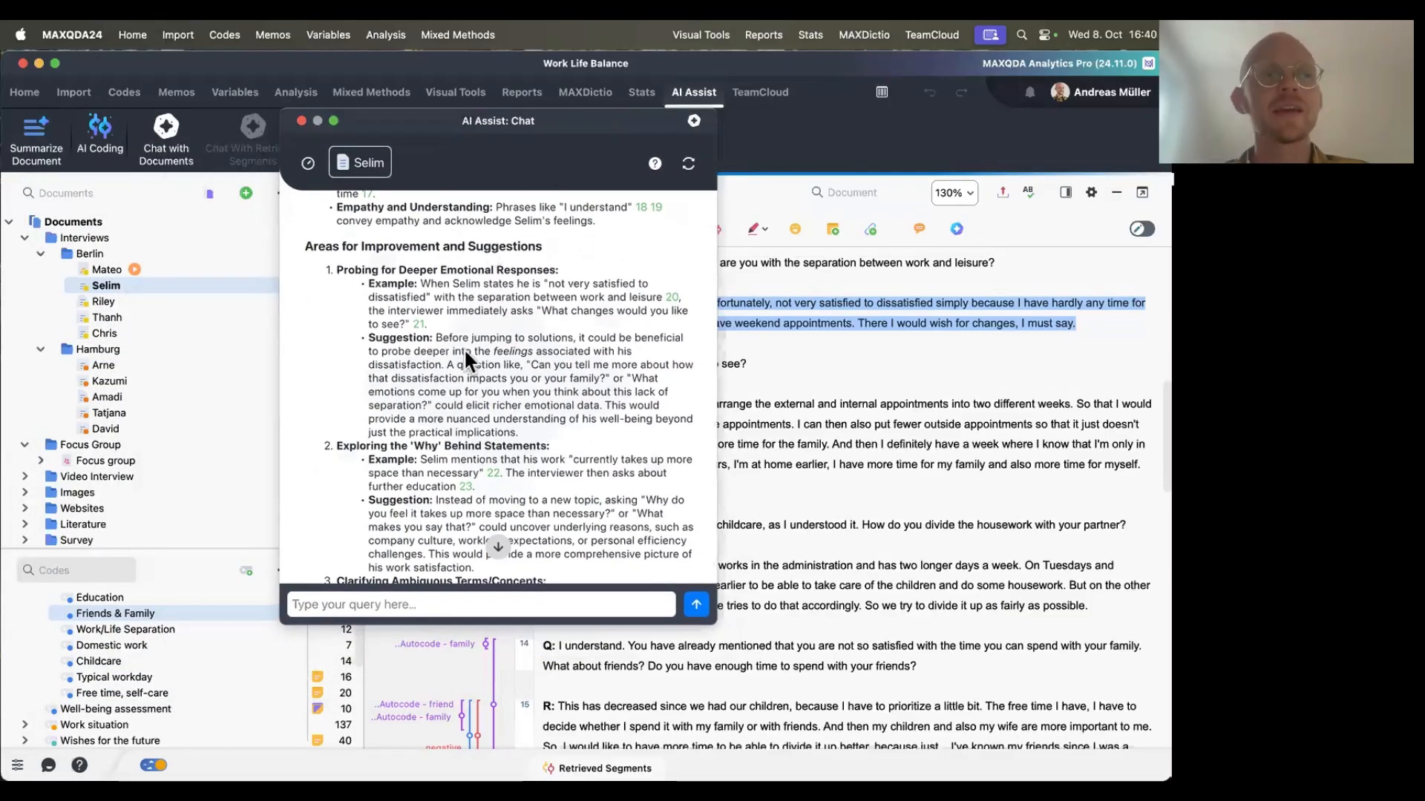
pyautogui.scroll(-5, 473, 405)
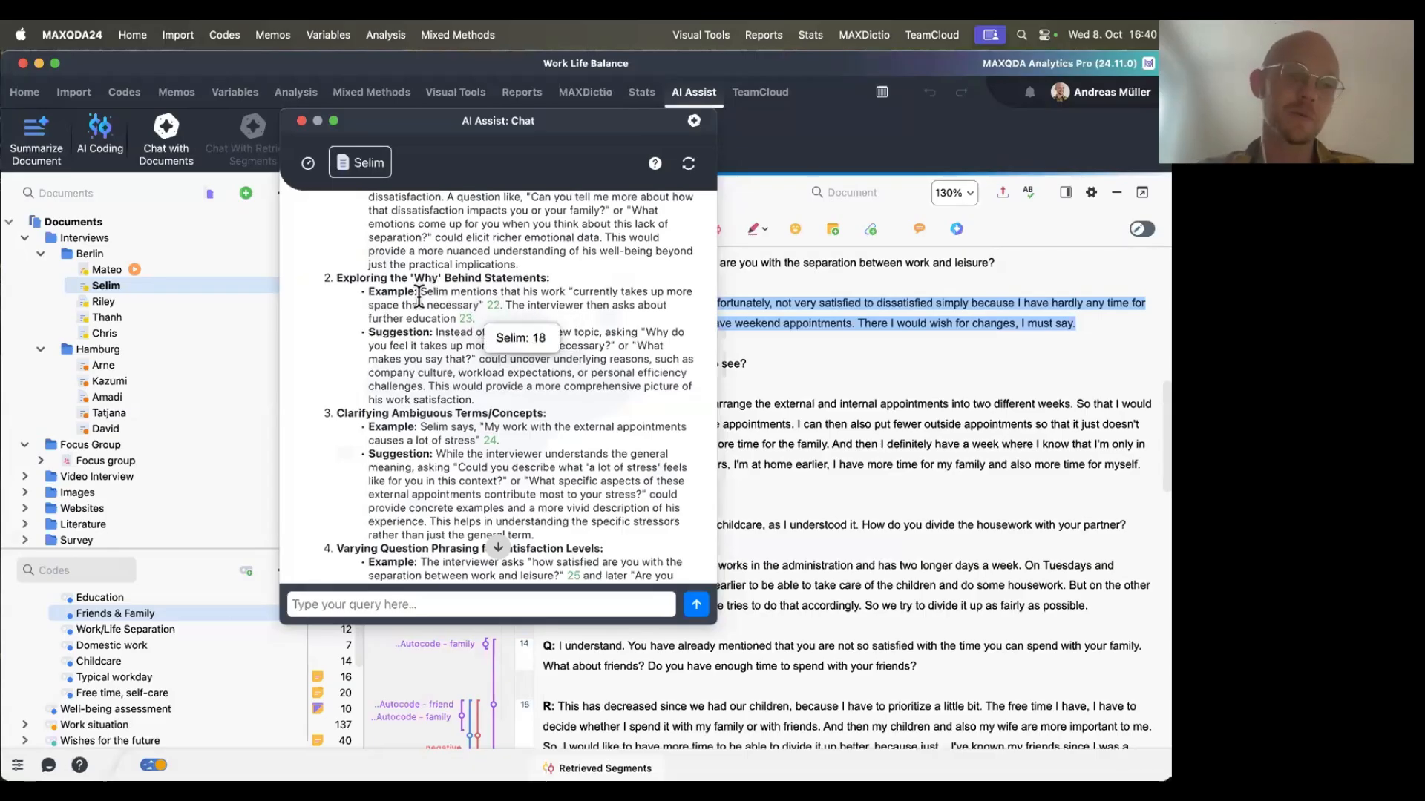
pyautogui.scroll(-4, 395, 357)
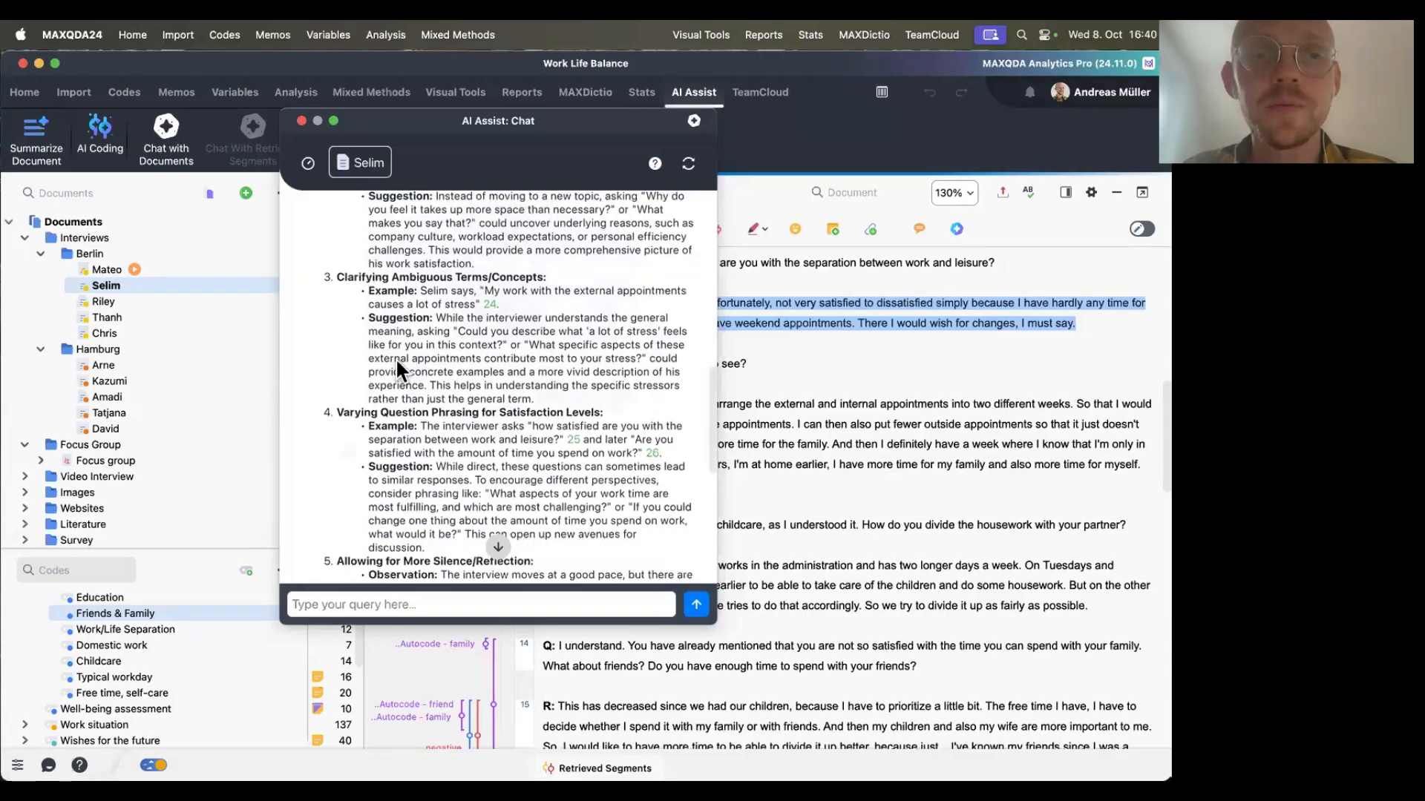
pyautogui.scroll(-1, 394, 358)
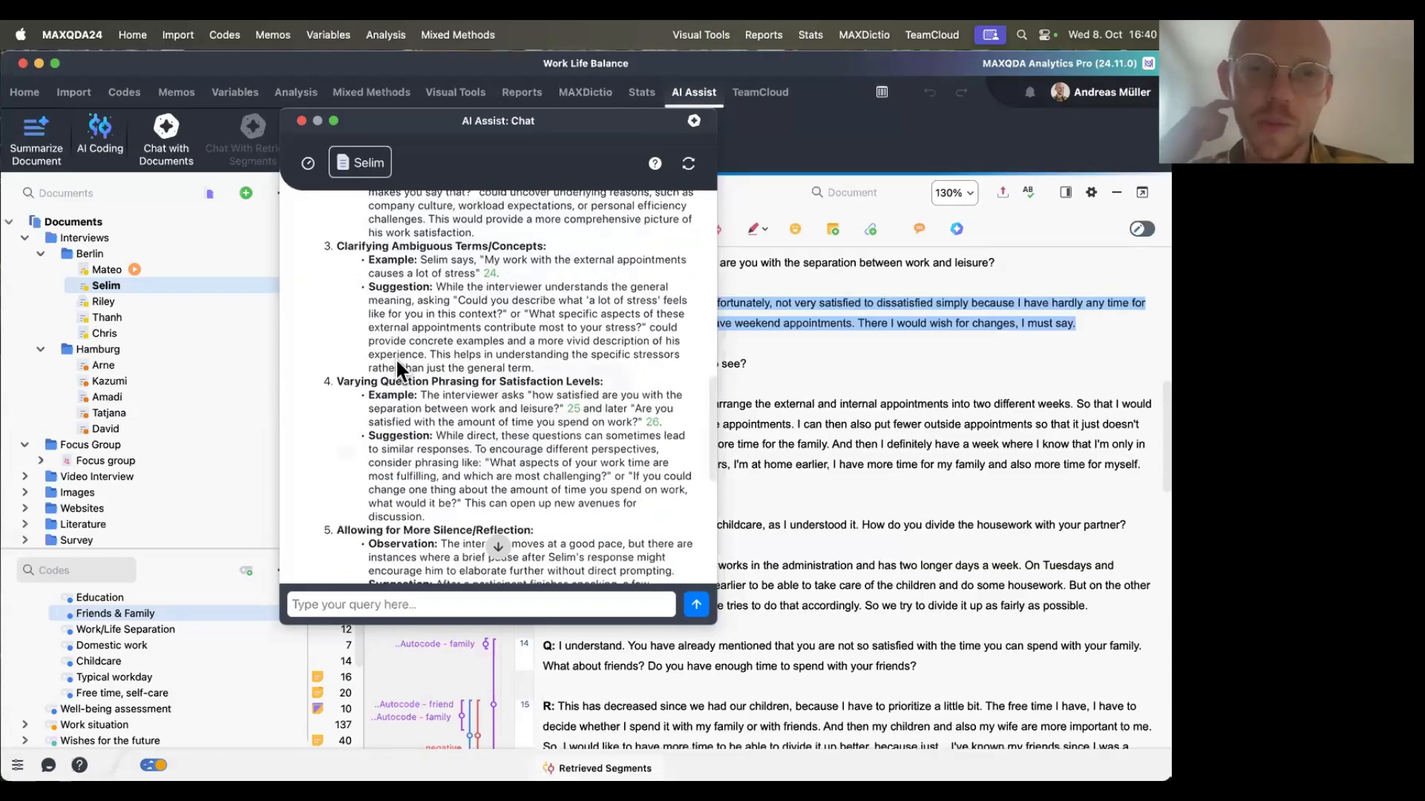
pyautogui.scroll(-4, 395, 357)
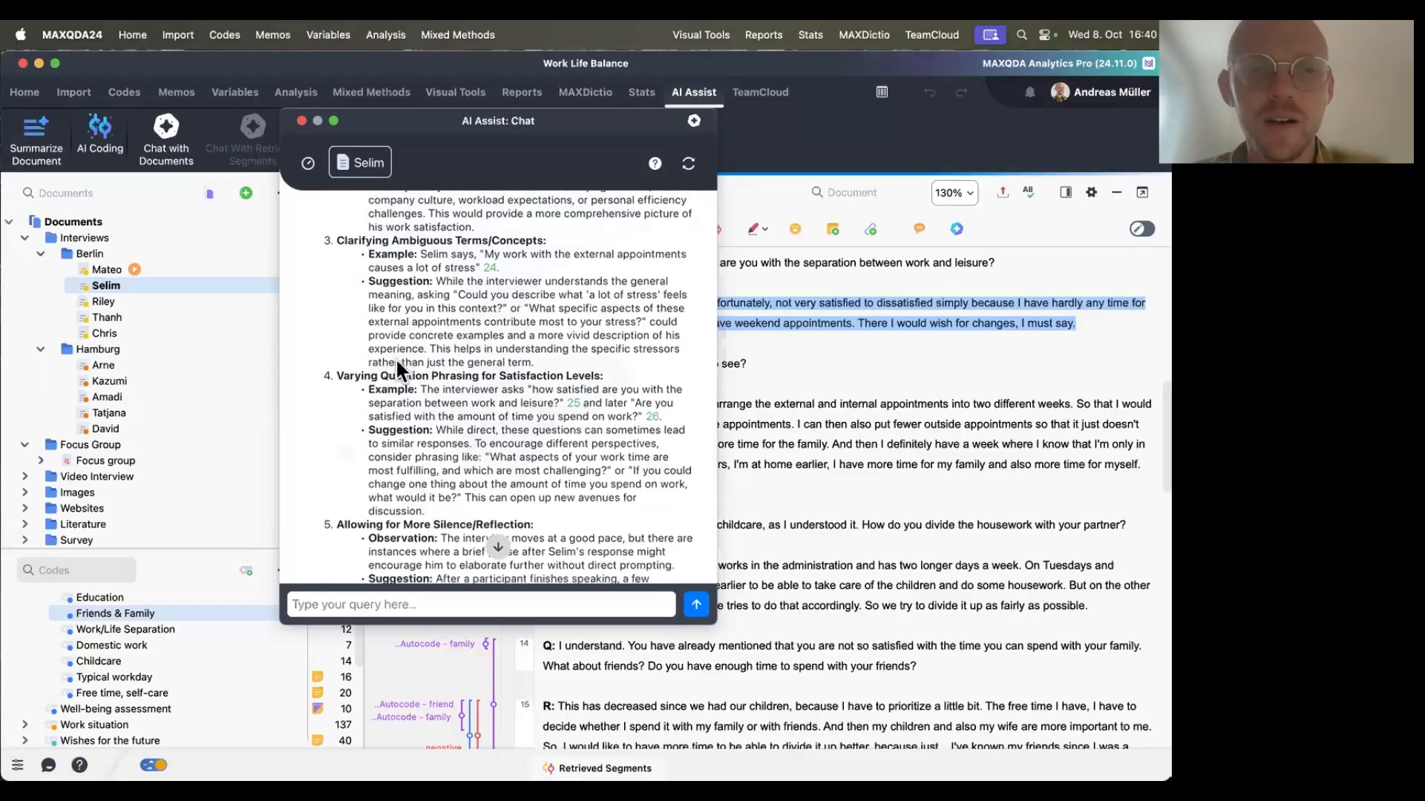
pyautogui.scroll(-2, 395, 358)
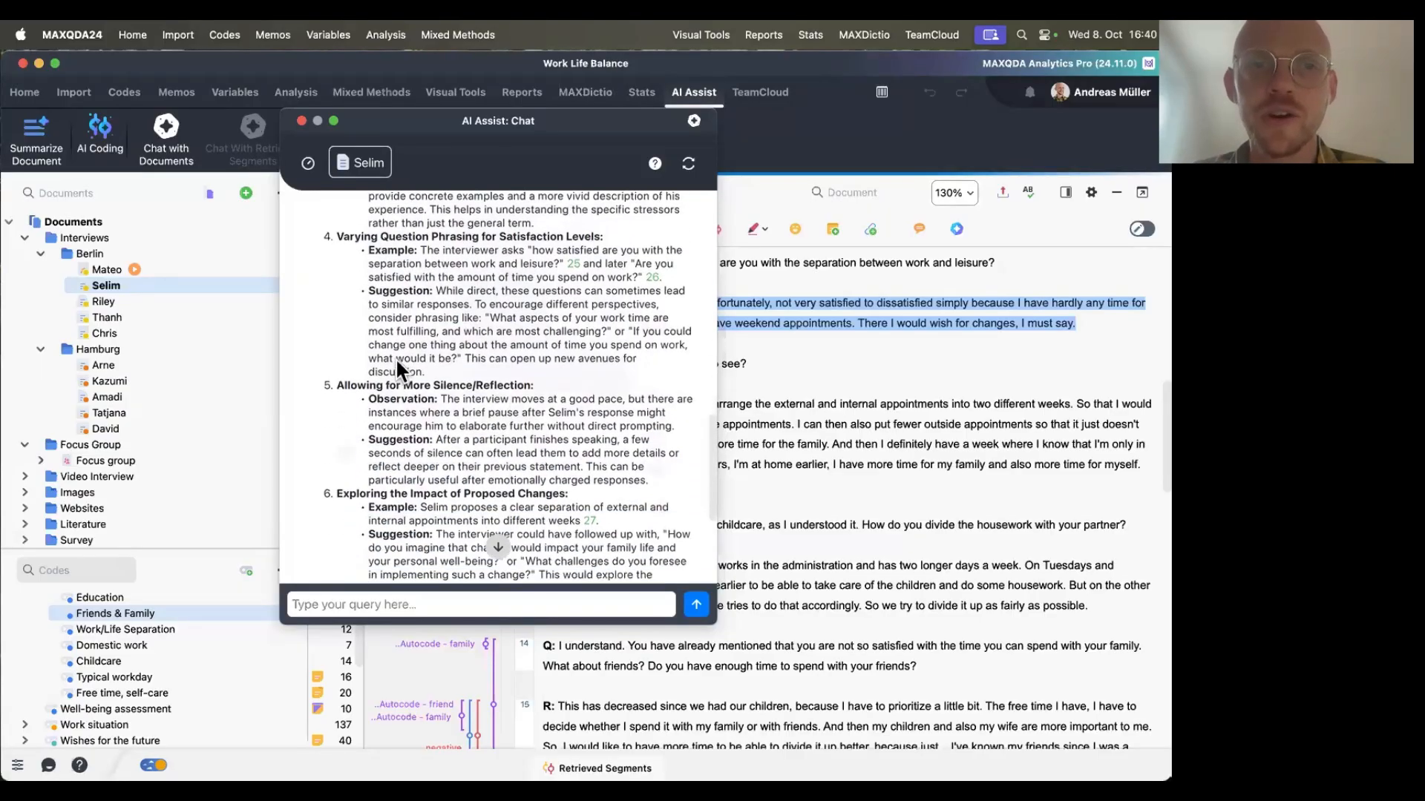
pyautogui.scroll(-5, 395, 358)
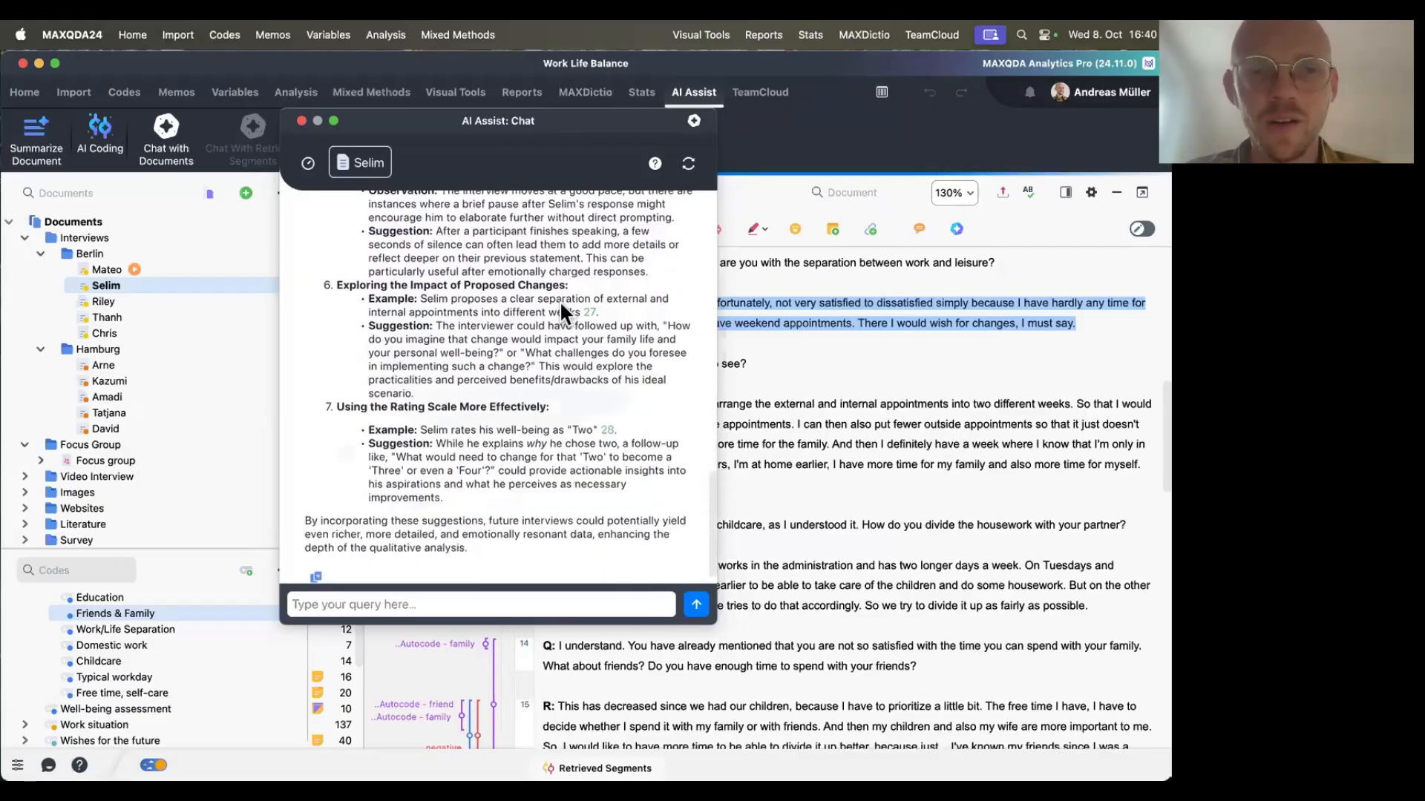
pyautogui.scroll(-1, 483, 416)
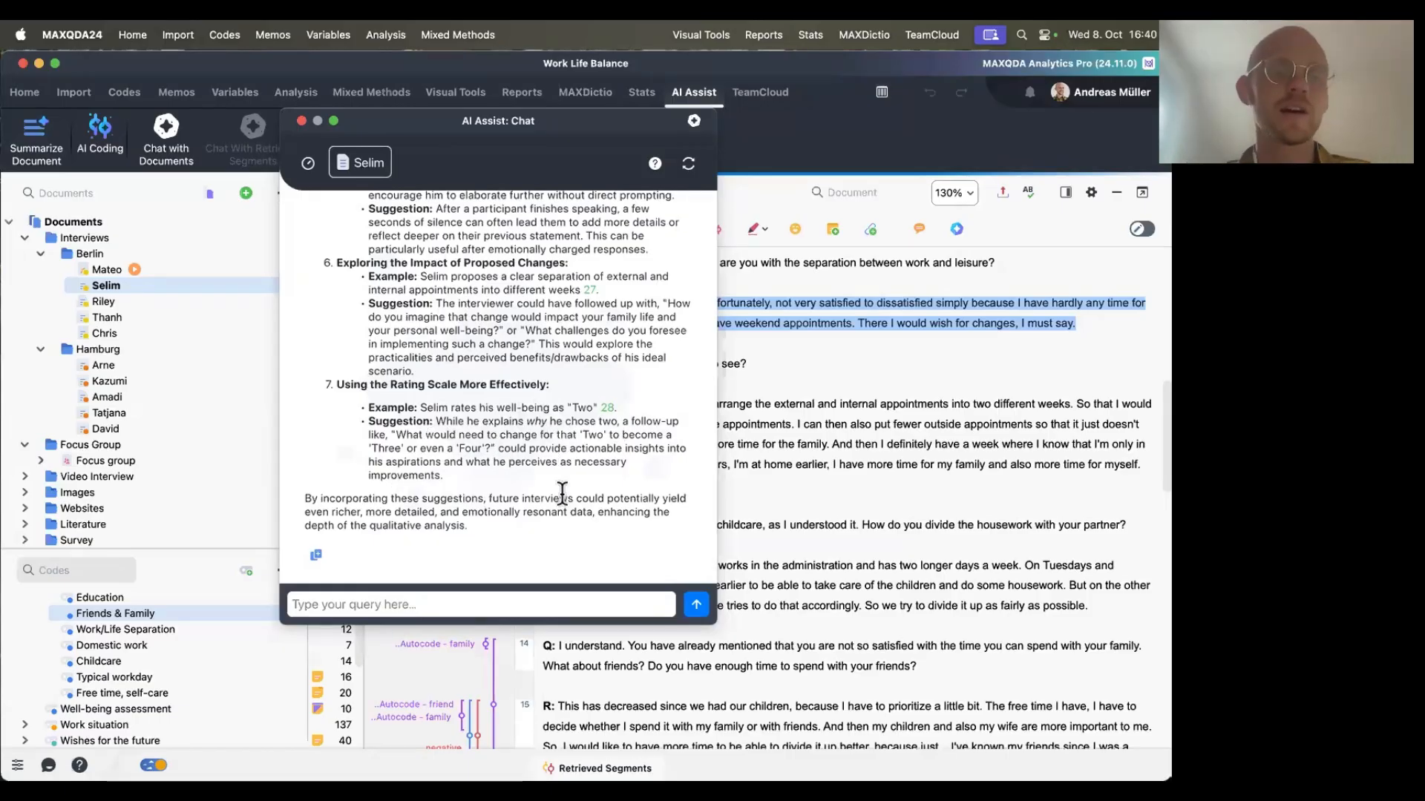
pyautogui.scroll(15, 561, 493)
pyautogui.scroll(-10, 562, 493)
pyautogui.scroll(10, 561, 494)
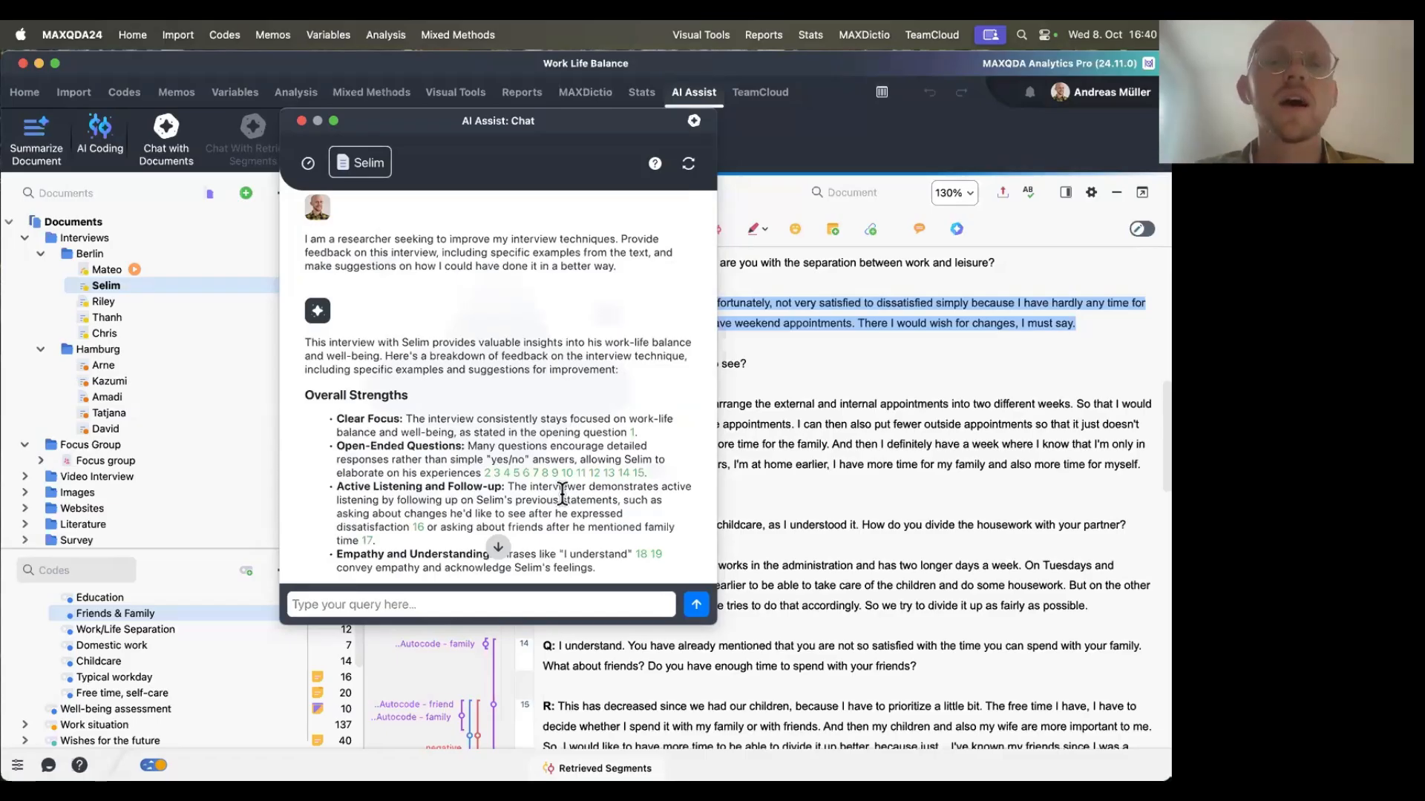
pyautogui.scroll(-3, 562, 494)
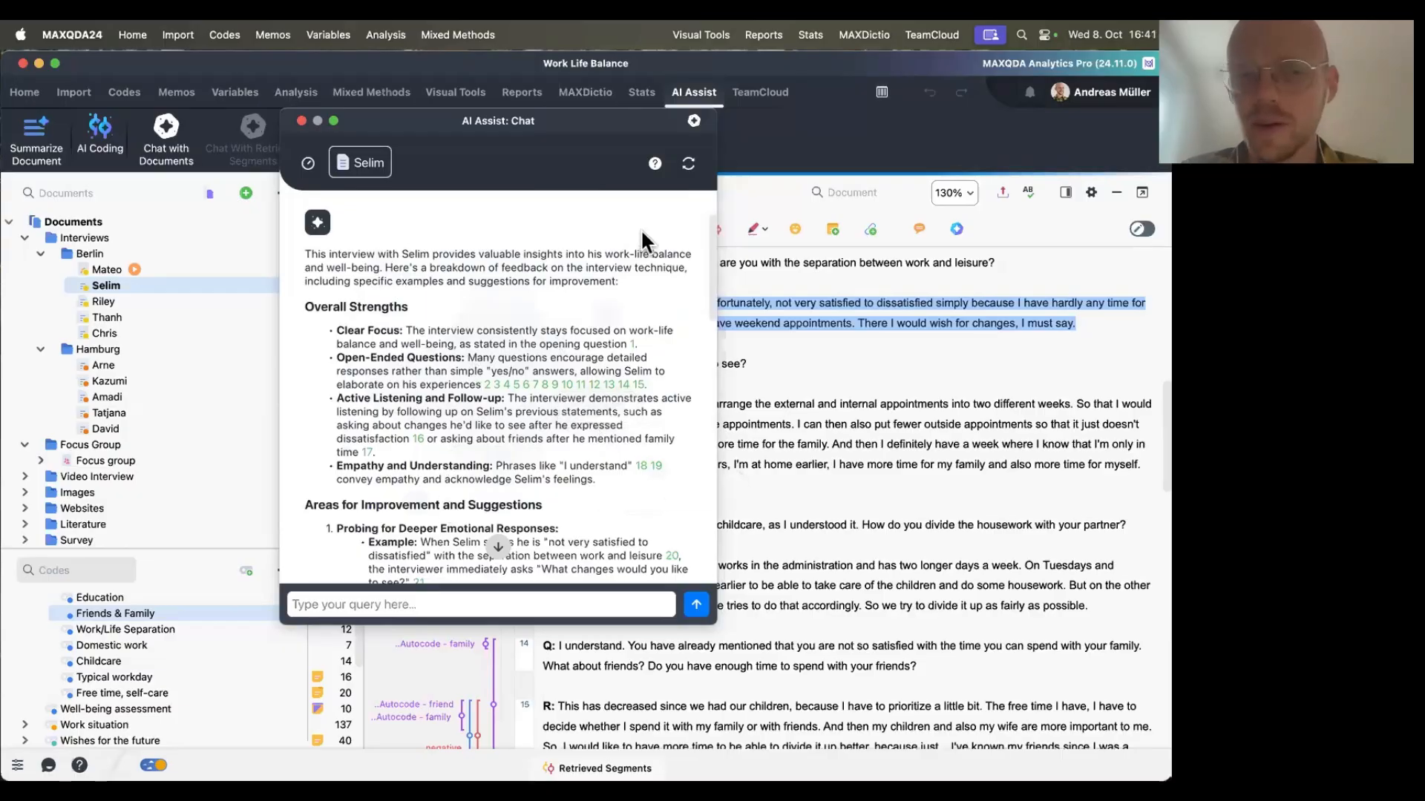
pyautogui.scroll(-2, 497, 535)
pyautogui.scroll(-2, 499, 519)
pyautogui.scroll(-10, 497, 518)
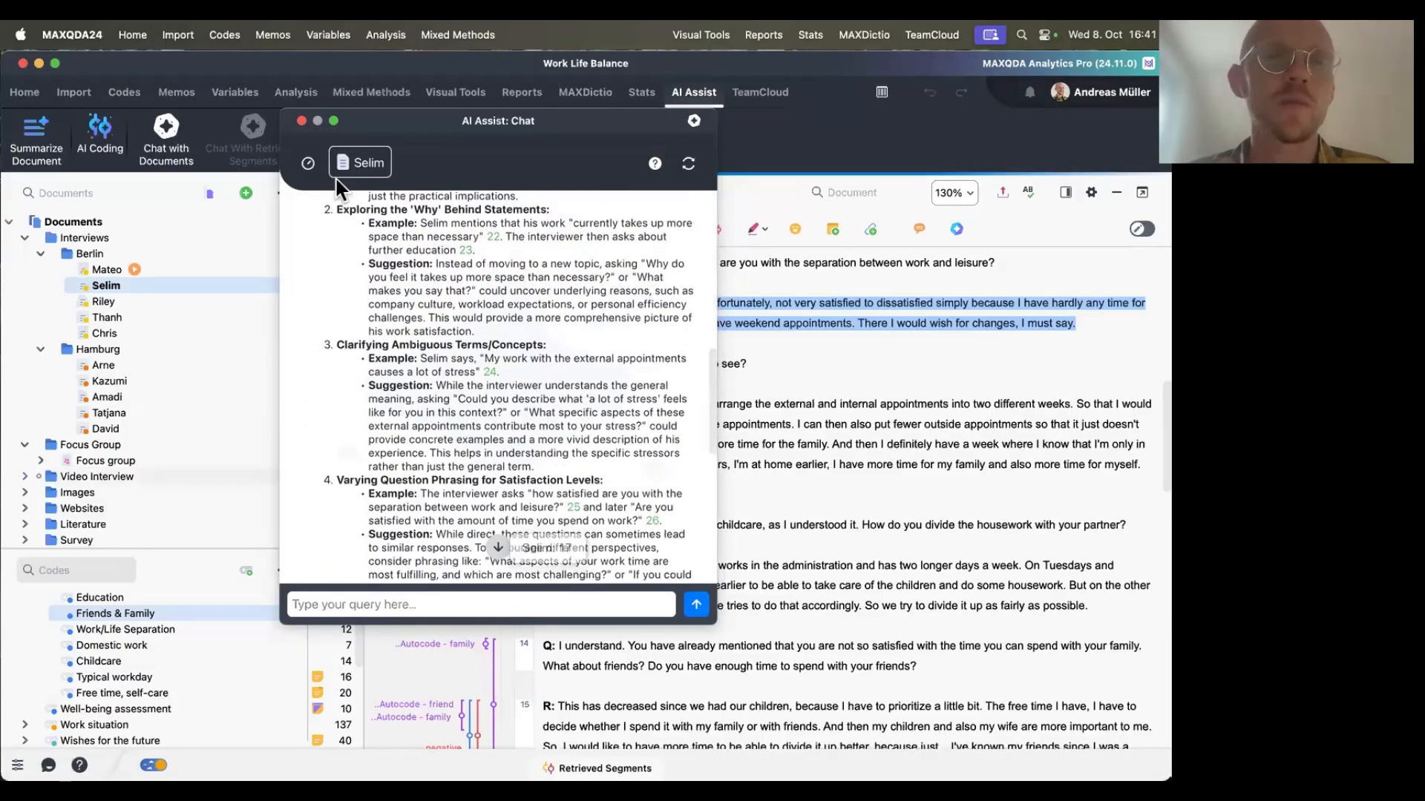
pyautogui.click(302, 120)
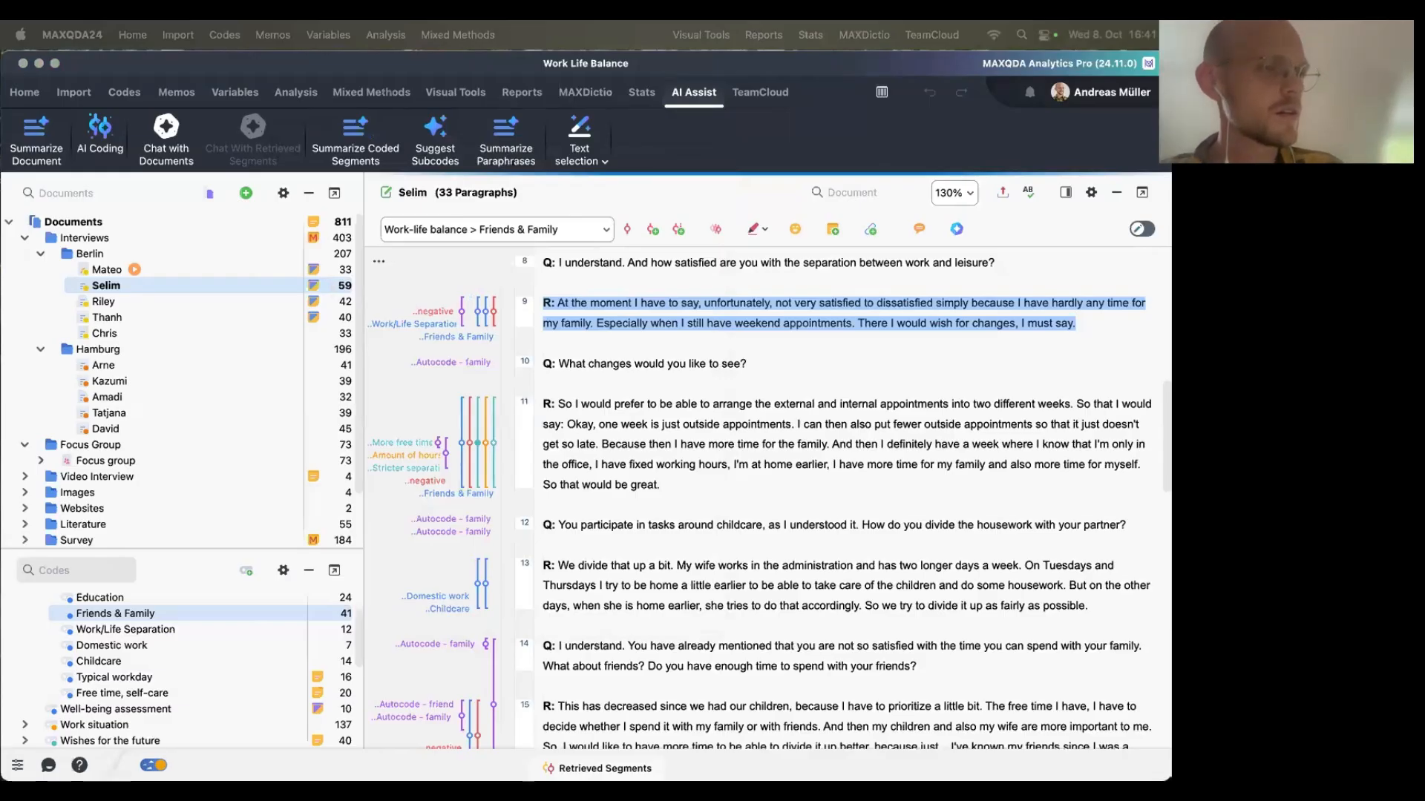
# Switch to the presentation to view the Receiving Feedback prompt slide, then return to the project.
pyautogui.press('super+Tab')
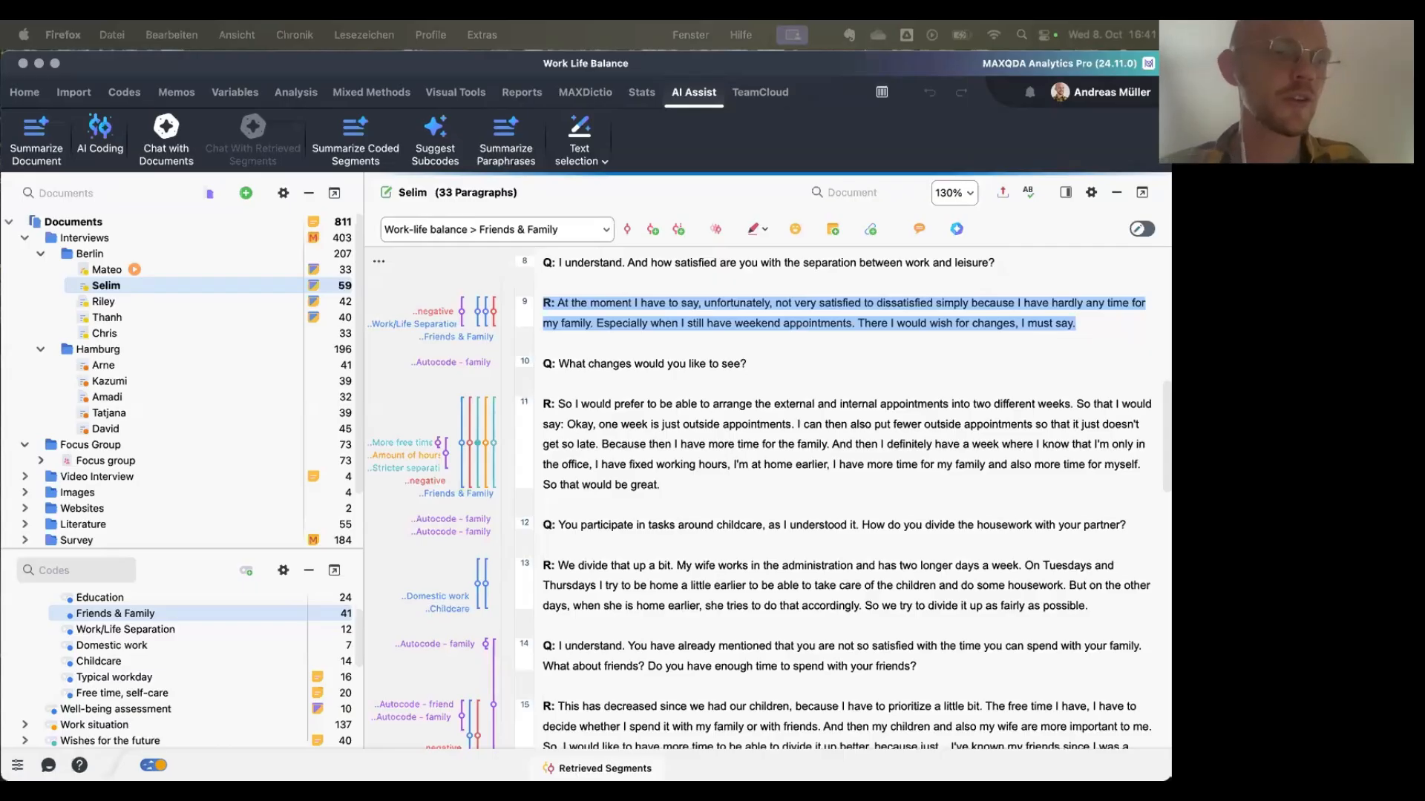
pyautogui.hotkey('ctrl', 'Right')
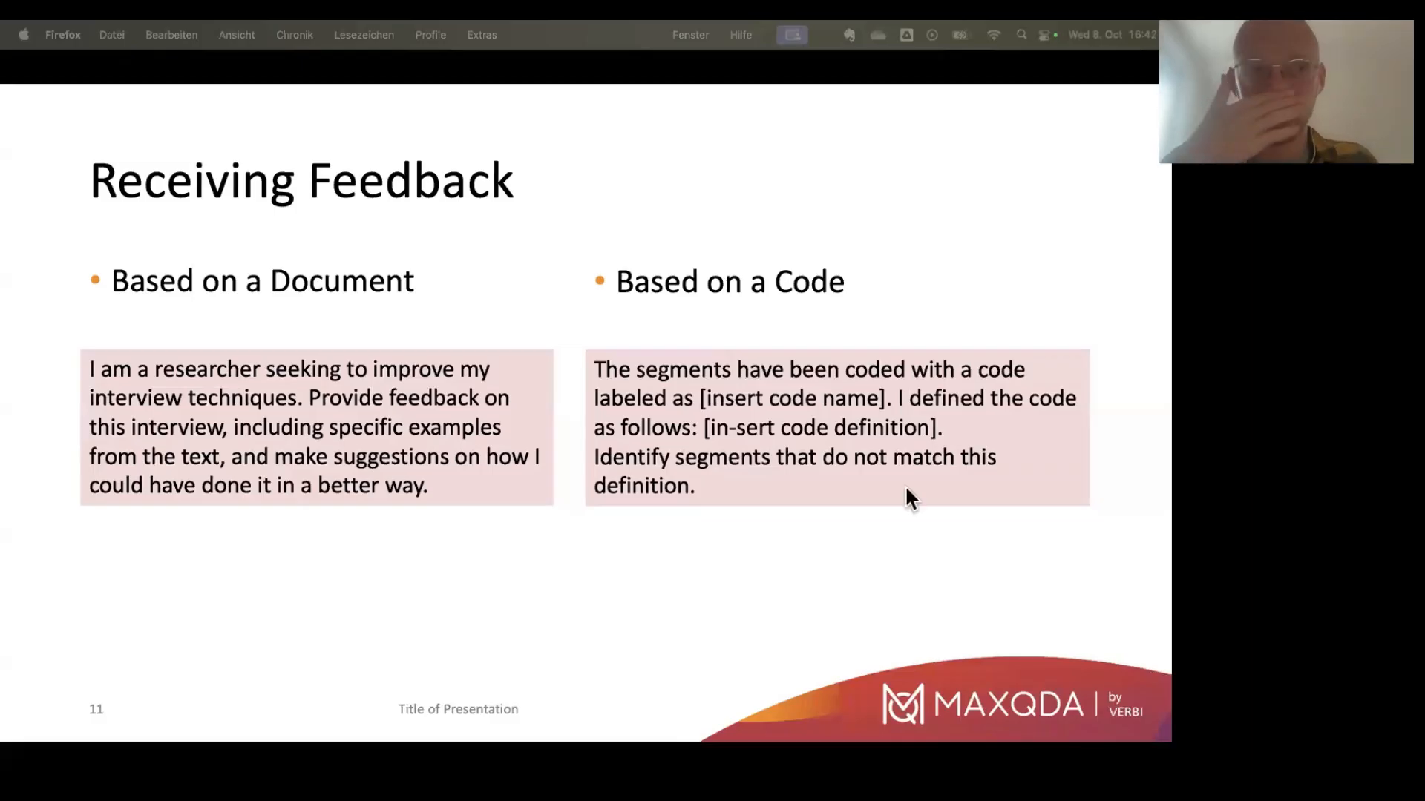
pyautogui.press('Escape')
# Select the Education code and scroll down through Selim's transcript.
pyautogui.scroll(-2, 647, 564)
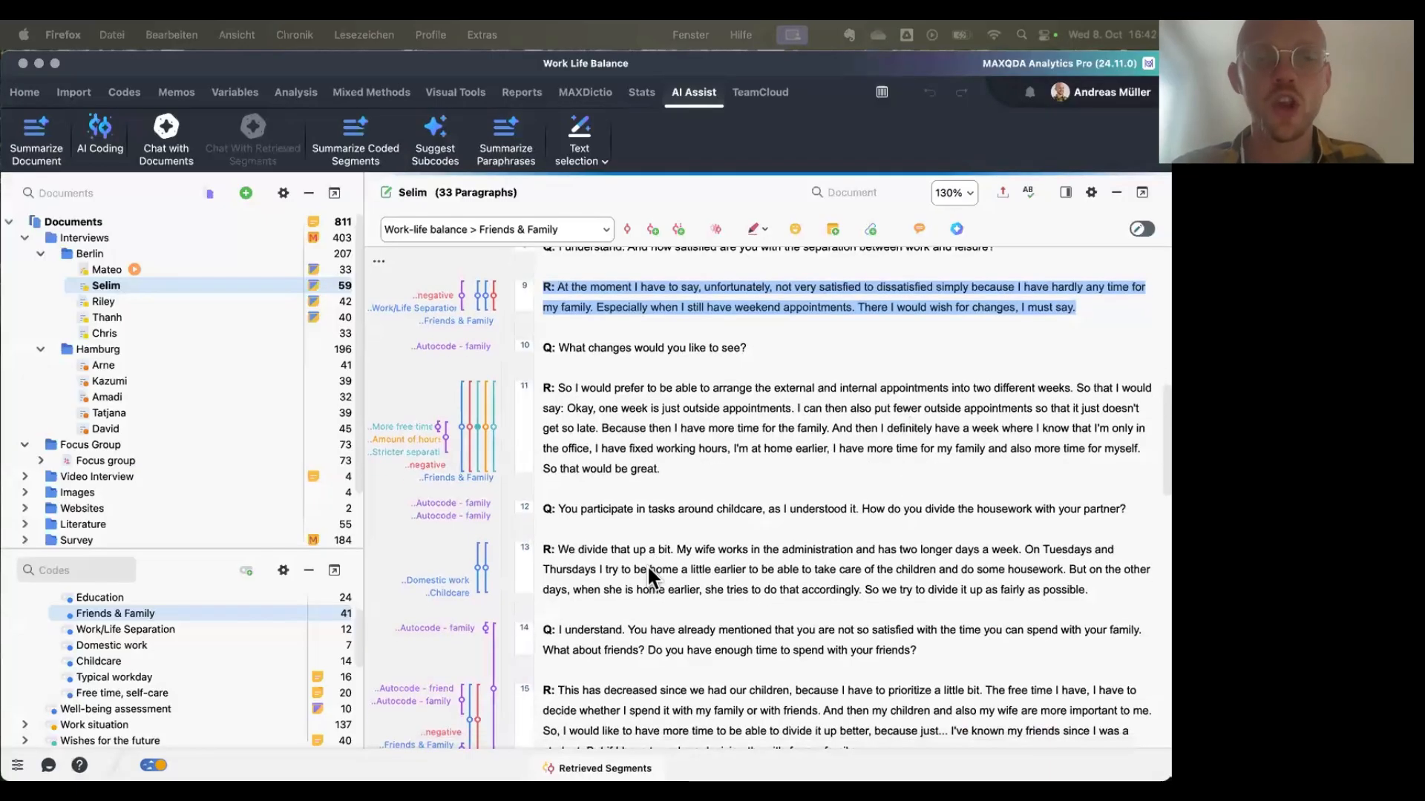
pyautogui.click(651, 569)
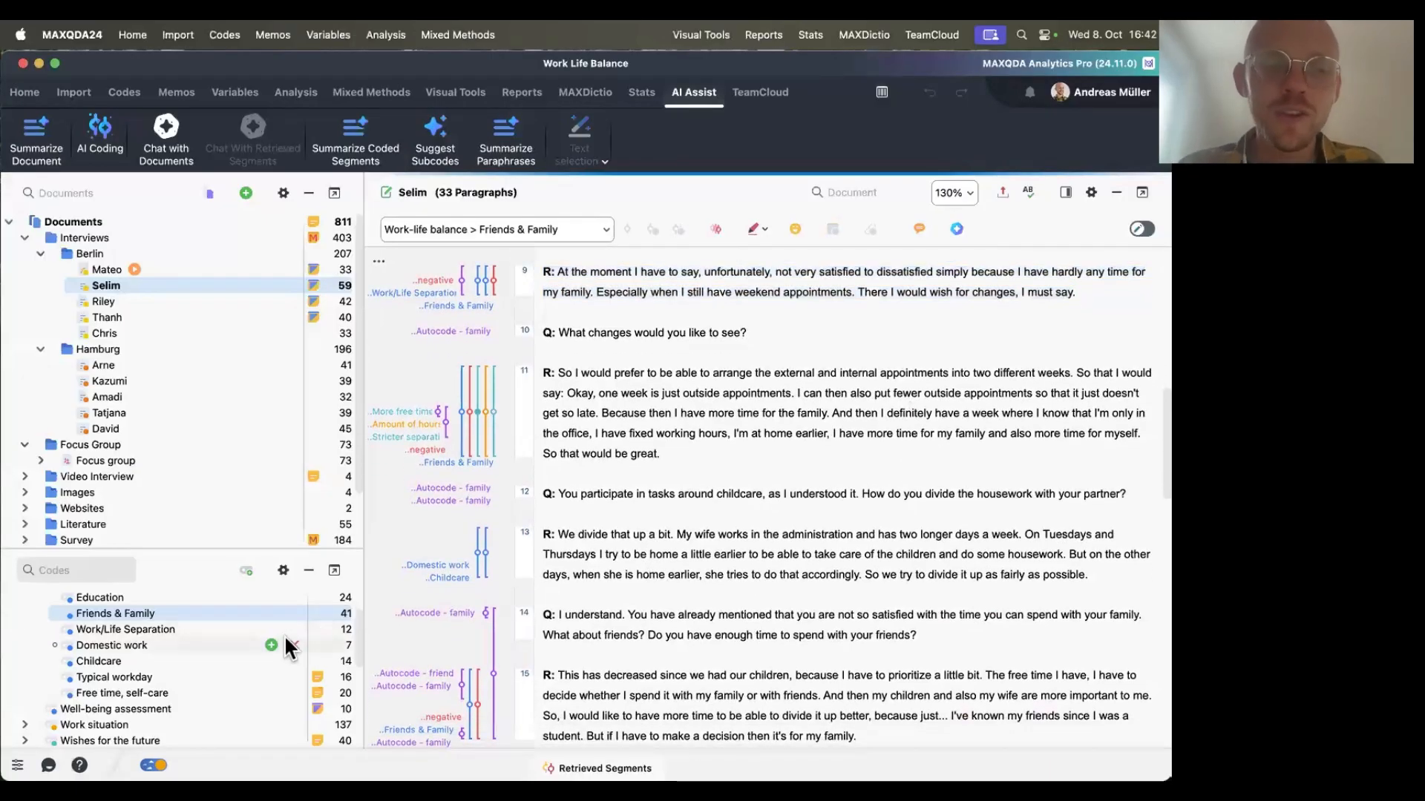
pyautogui.click(156, 600)
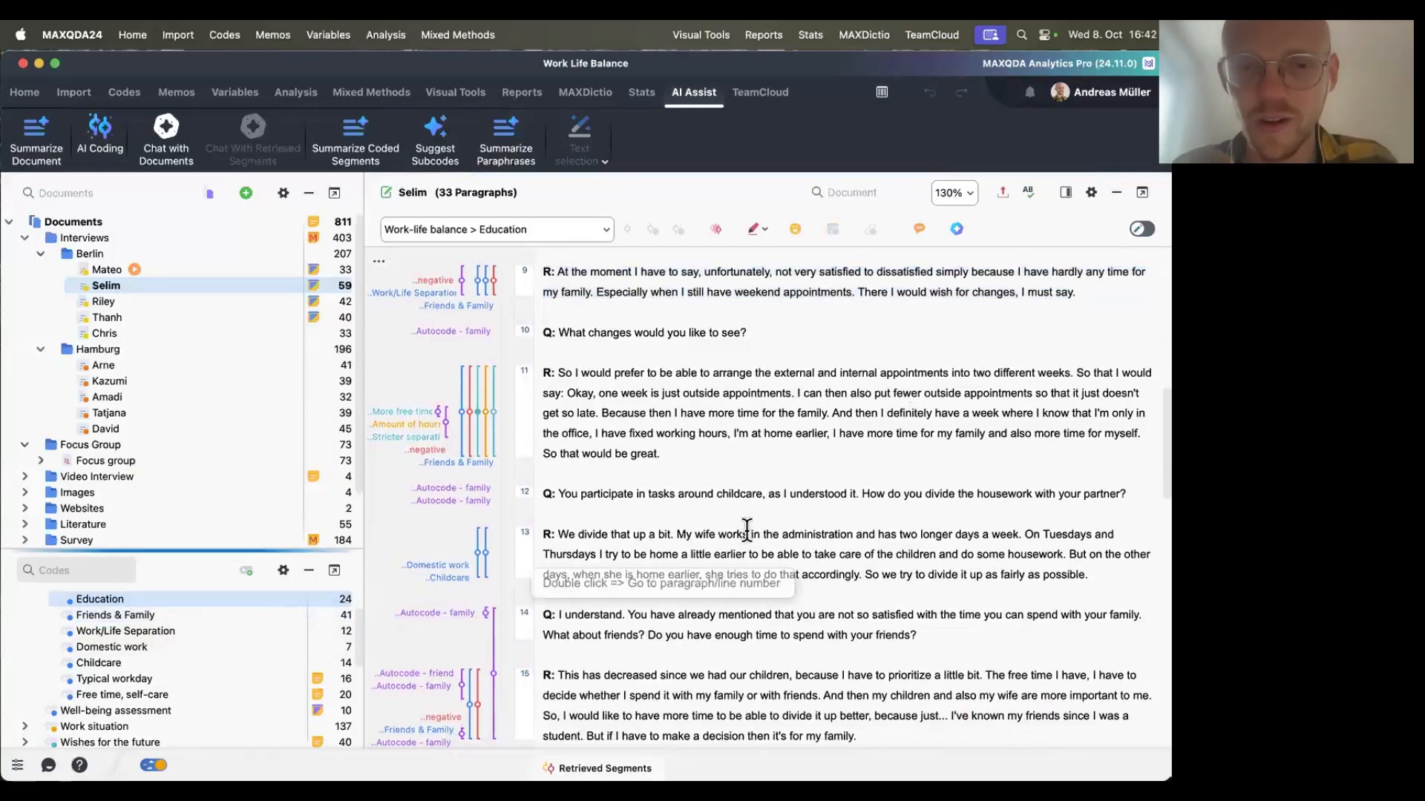
pyautogui.scroll(-10, 523, 594)
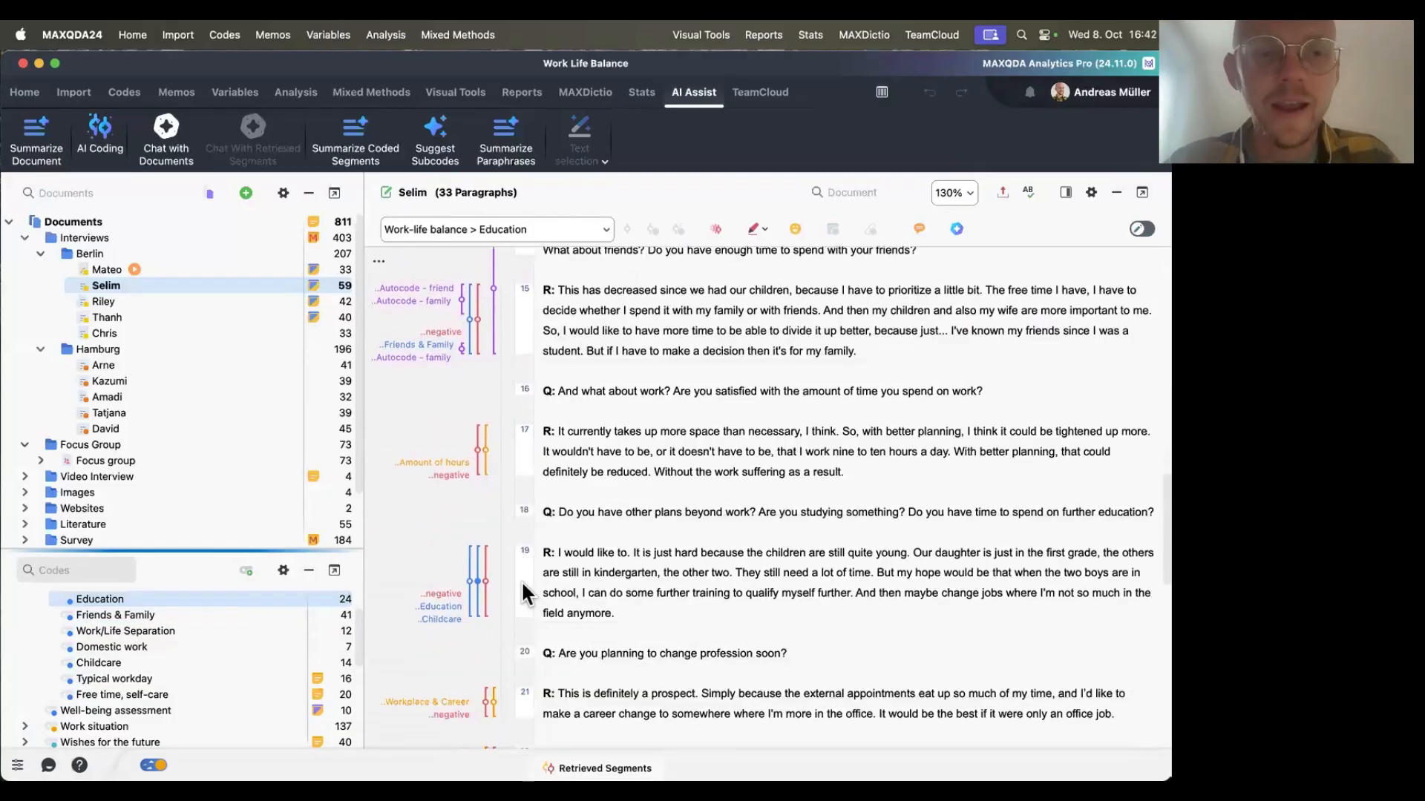
pyautogui.scroll(-3, 523, 593)
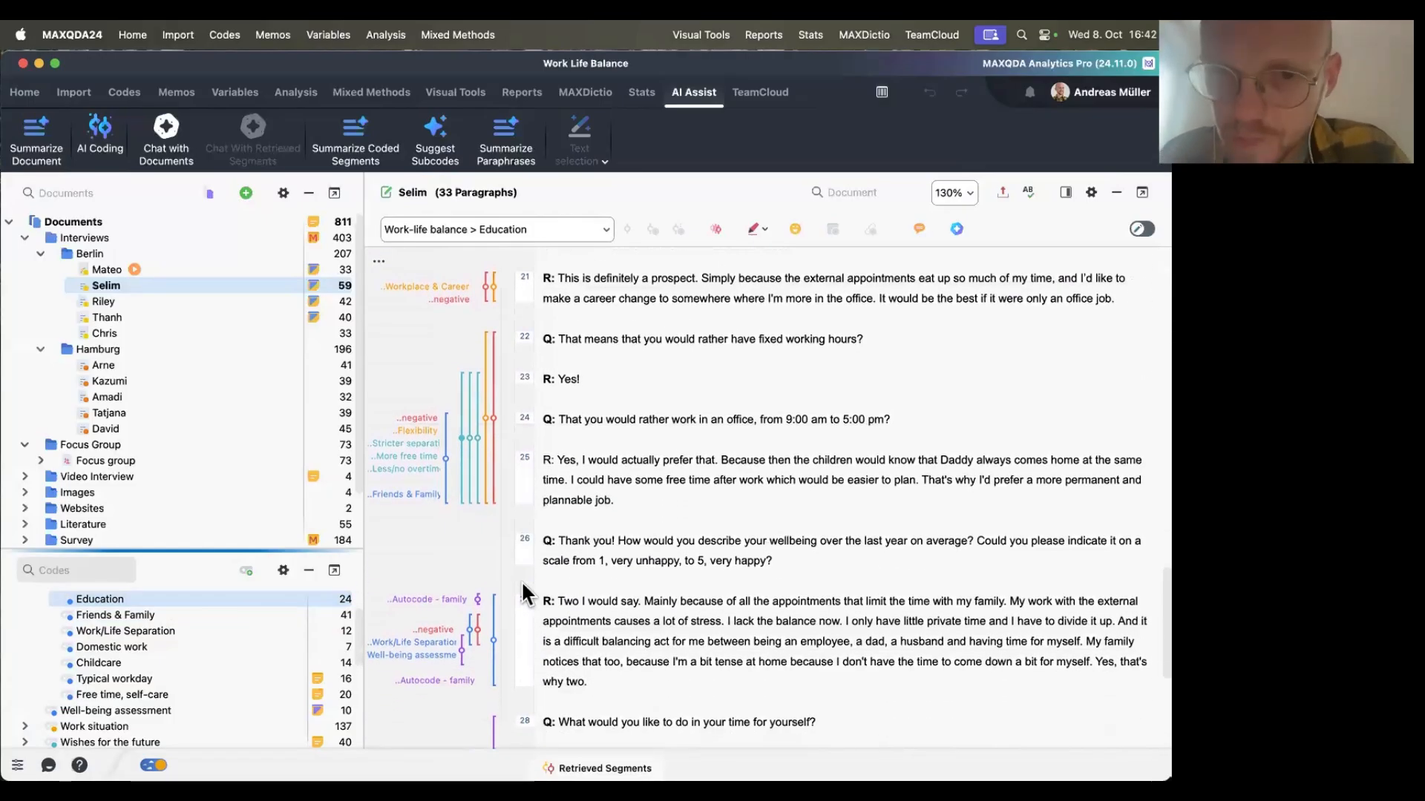
# Code the question and answer about sport as a stress outlet (paragraphs 28–29) in Selim's interview with the Education code.
pyautogui.scroll(-2, 673, 512)
pyautogui.scroll(-8, 674, 512)
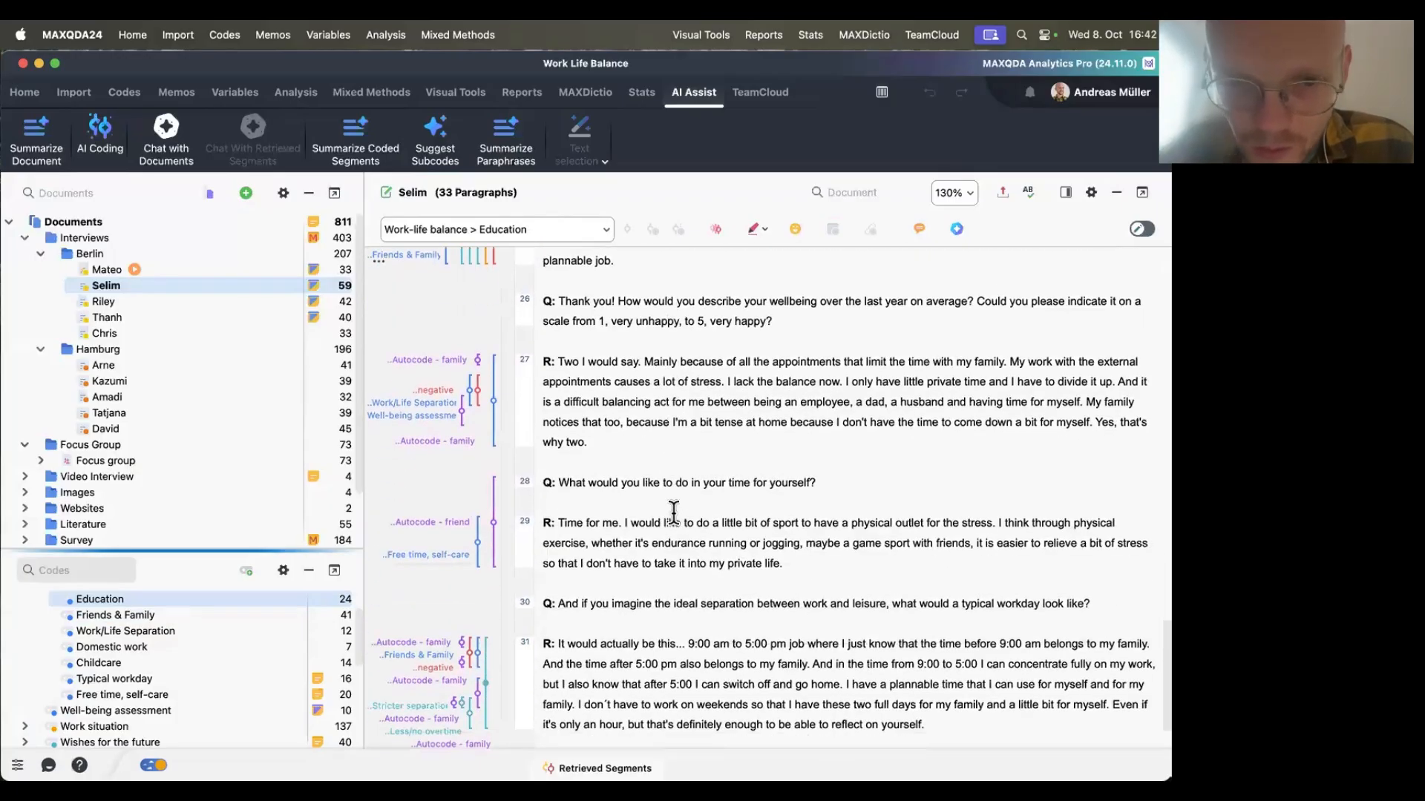
pyautogui.moveTo(815, 534); pyautogui.dragTo(540, 454)
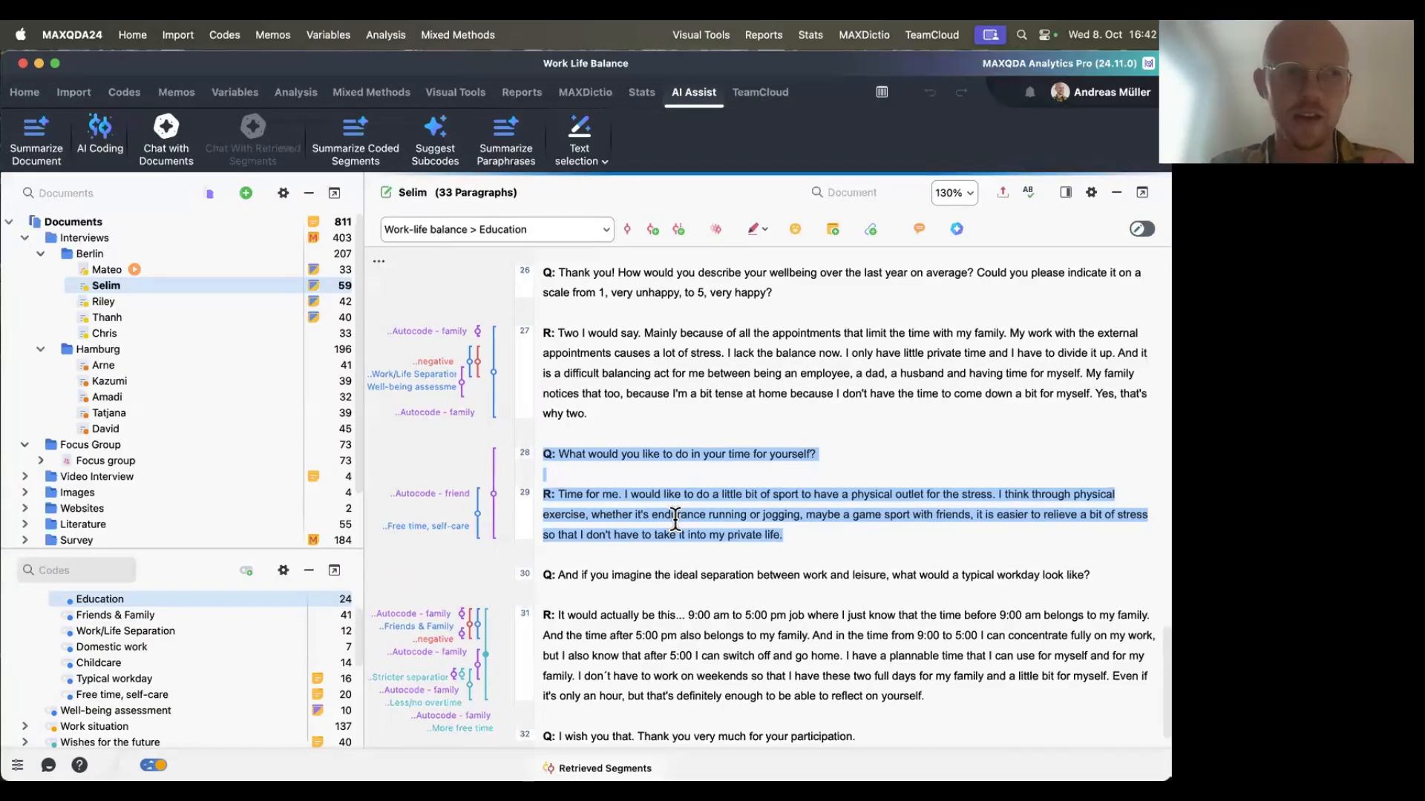
pyautogui.moveTo(675, 520); pyautogui.dragTo(202, 643)
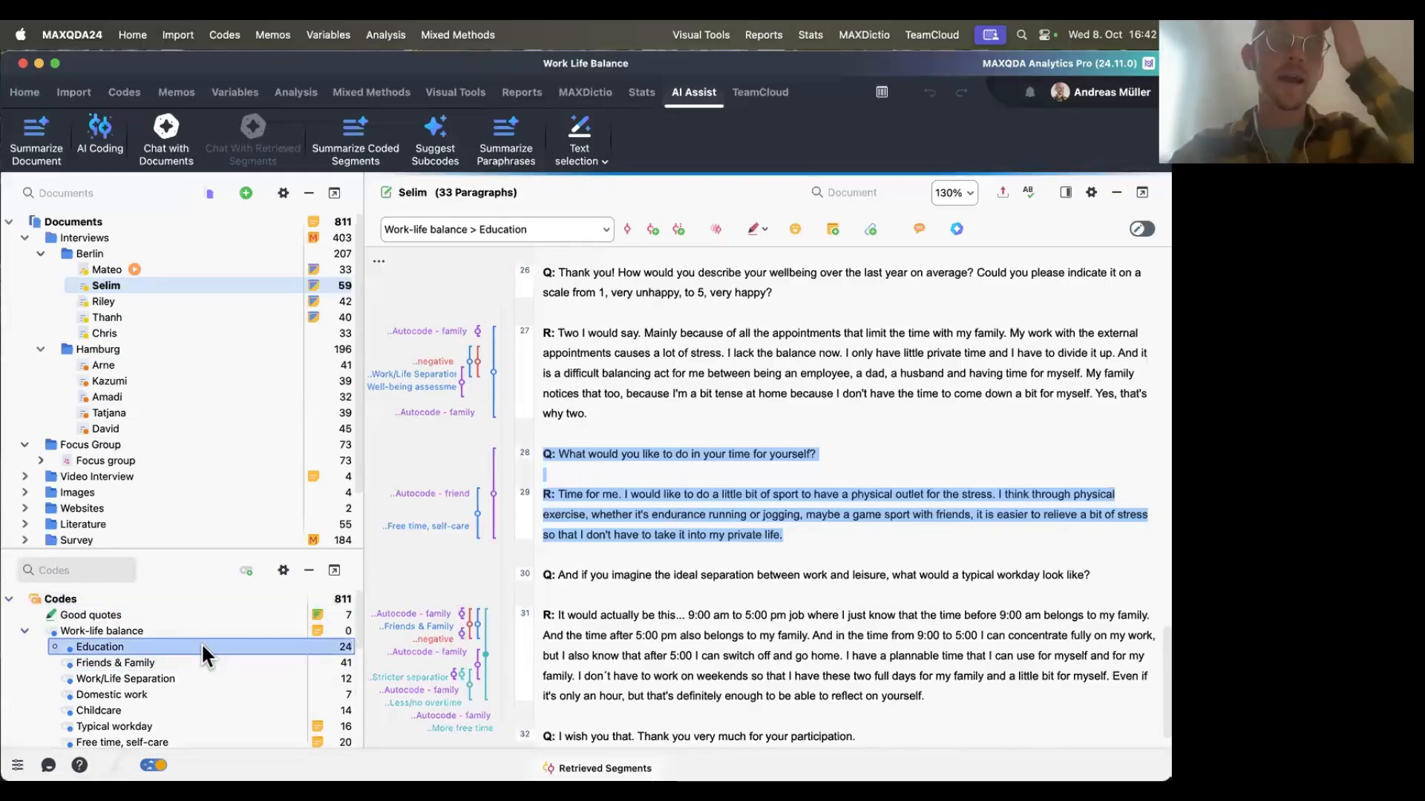
# Open an AI chat with the Education code's segments and paste the code-definition feedback prompt into the query field.
pyautogui.rightClick(202, 643)
pyautogui.moveTo(439, 310)
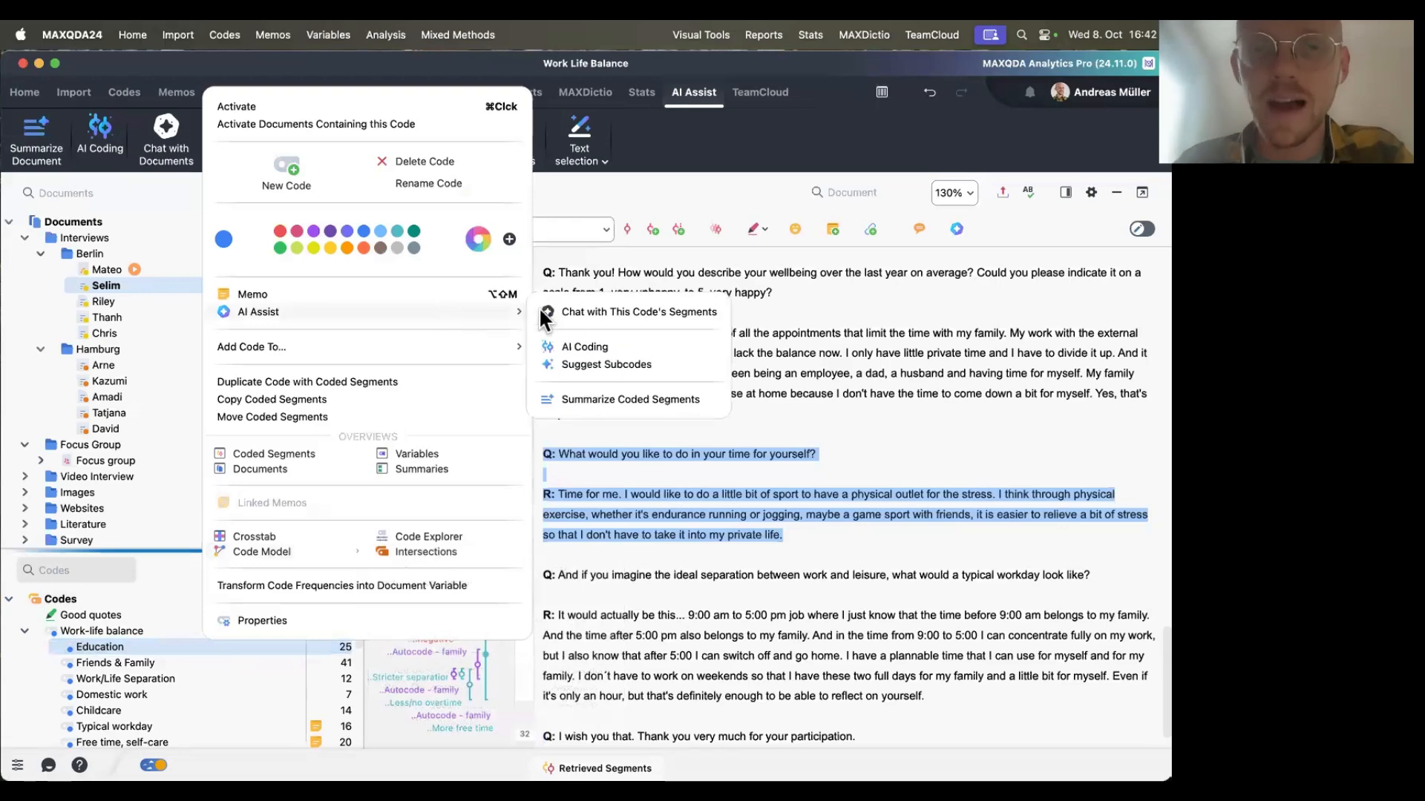
pyautogui.click(604, 312)
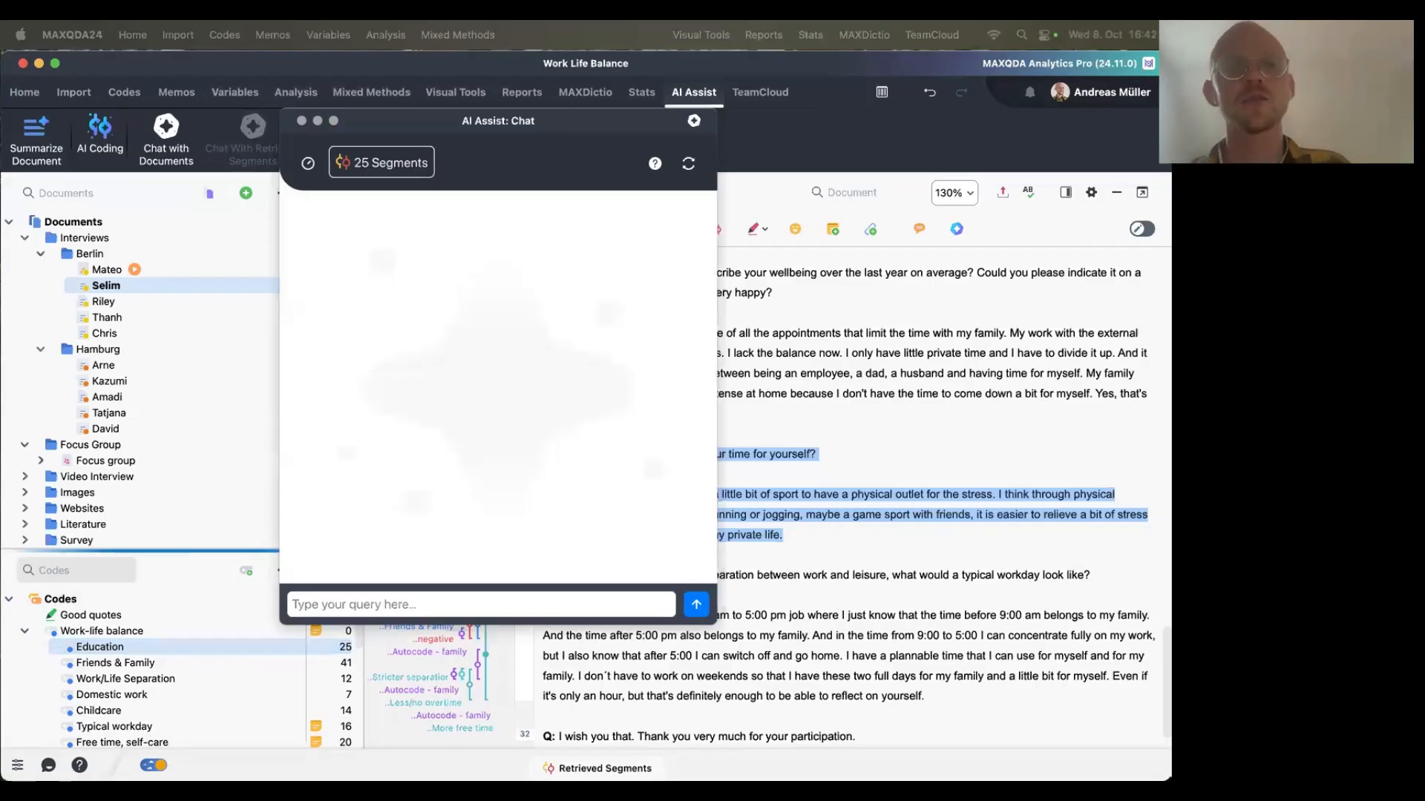
pyautogui.click(397, 602)
pyautogui.write('The segments have been coded with a code labeled as [insert code name]. I defined the code as follows: [in-sert code definition]. Identify segments that do not match this definition.\\n')
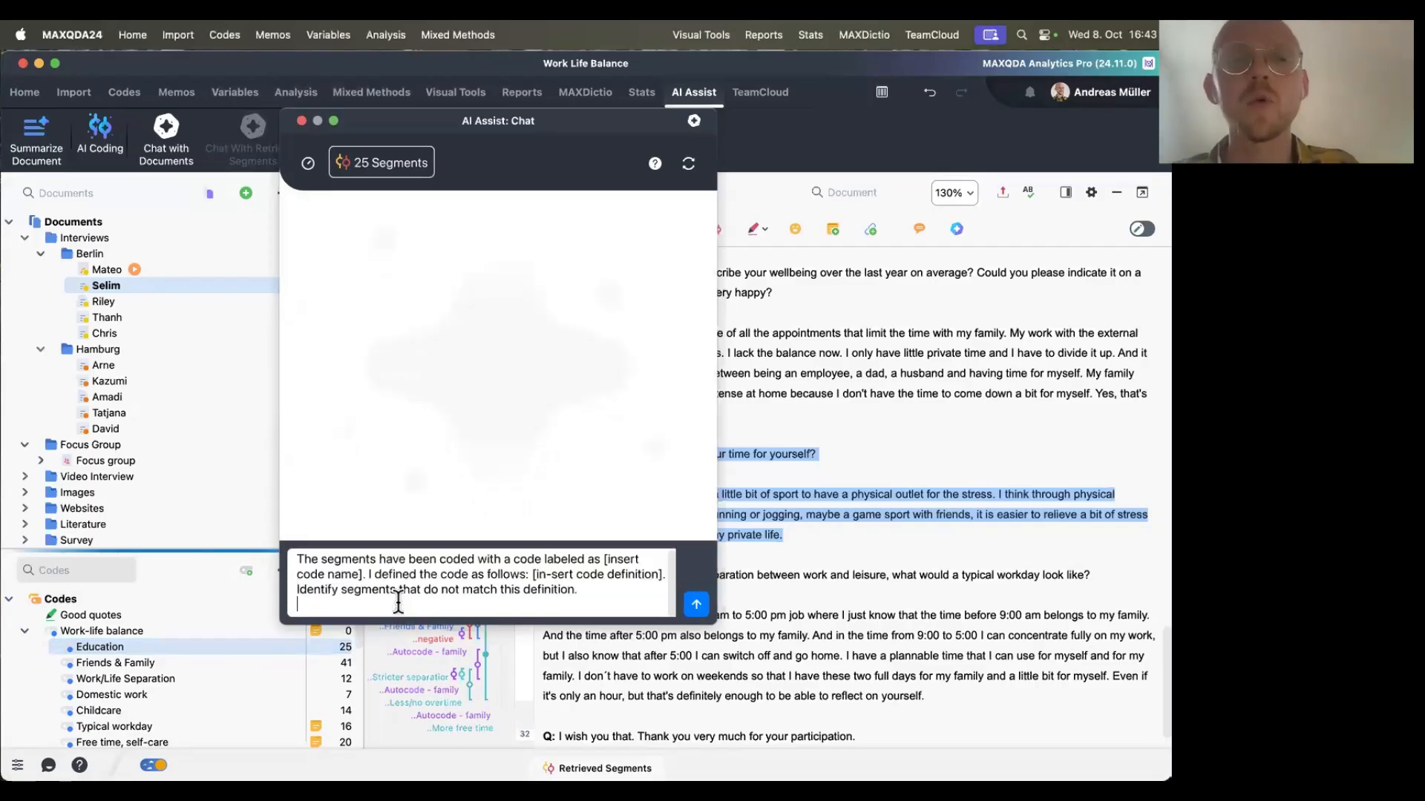
pyautogui.press('BackSpace')
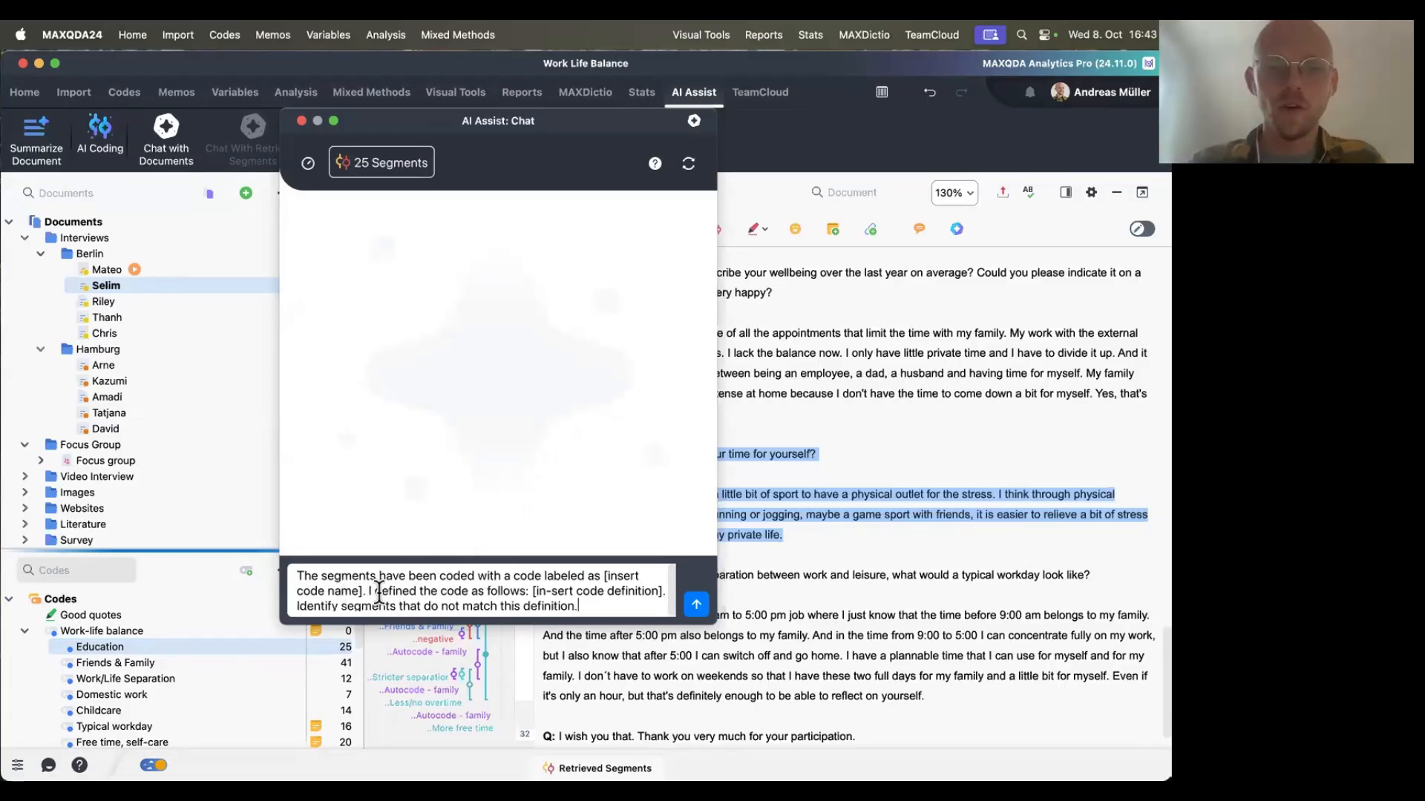
# Replace the code-name placeholder in the prompt with Education.
pyautogui.moveTo(607, 576); pyautogui.dragTo(364, 591)
pyautogui.write('Education')
# Replace the definition placeholder with "Statements about improving once own education." and send the query.
pyautogui.moveTo(455, 591); pyautogui.dragTo(586, 591)
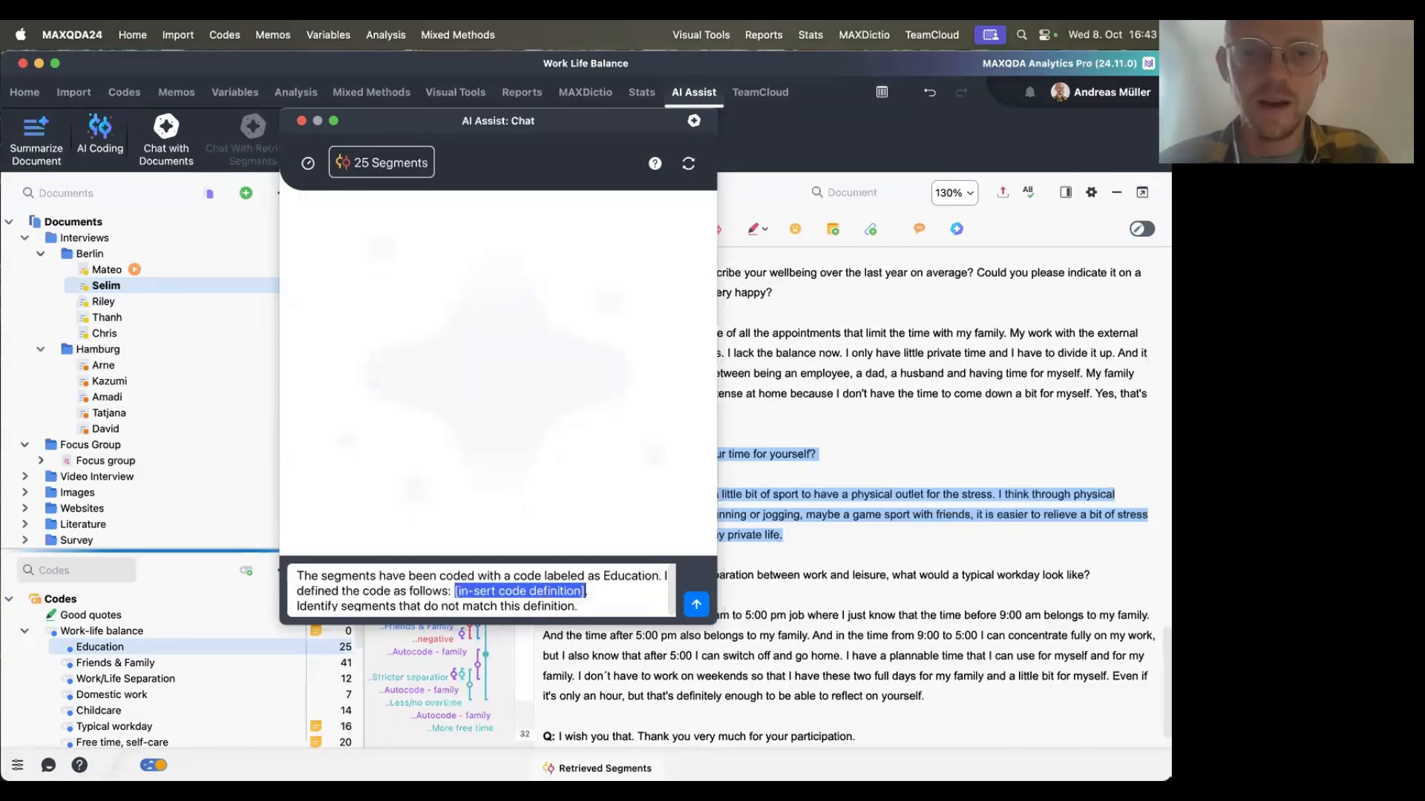
pyautogui.write('Statements about impro')
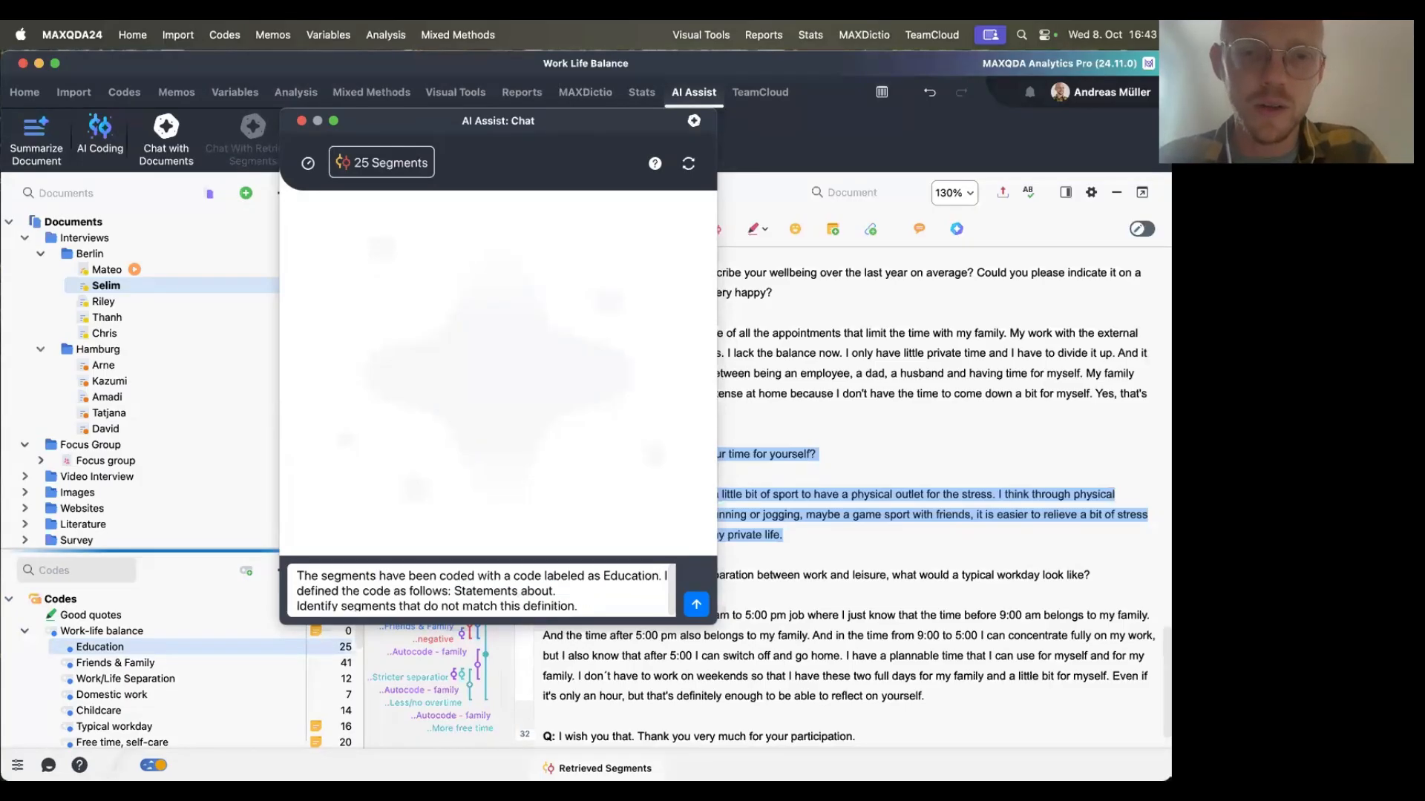
pyautogui.write('ving once own')
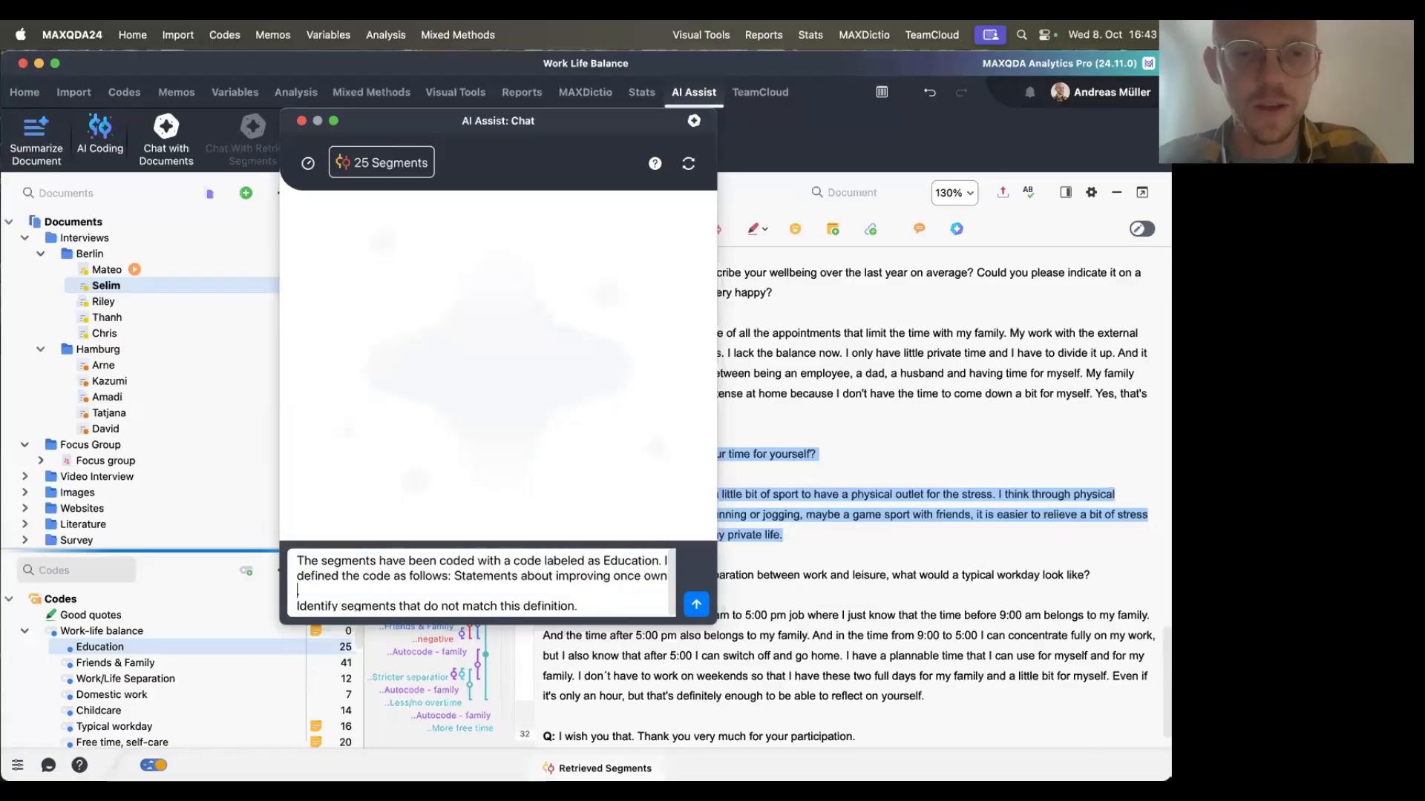
pyautogui.write(' education.')
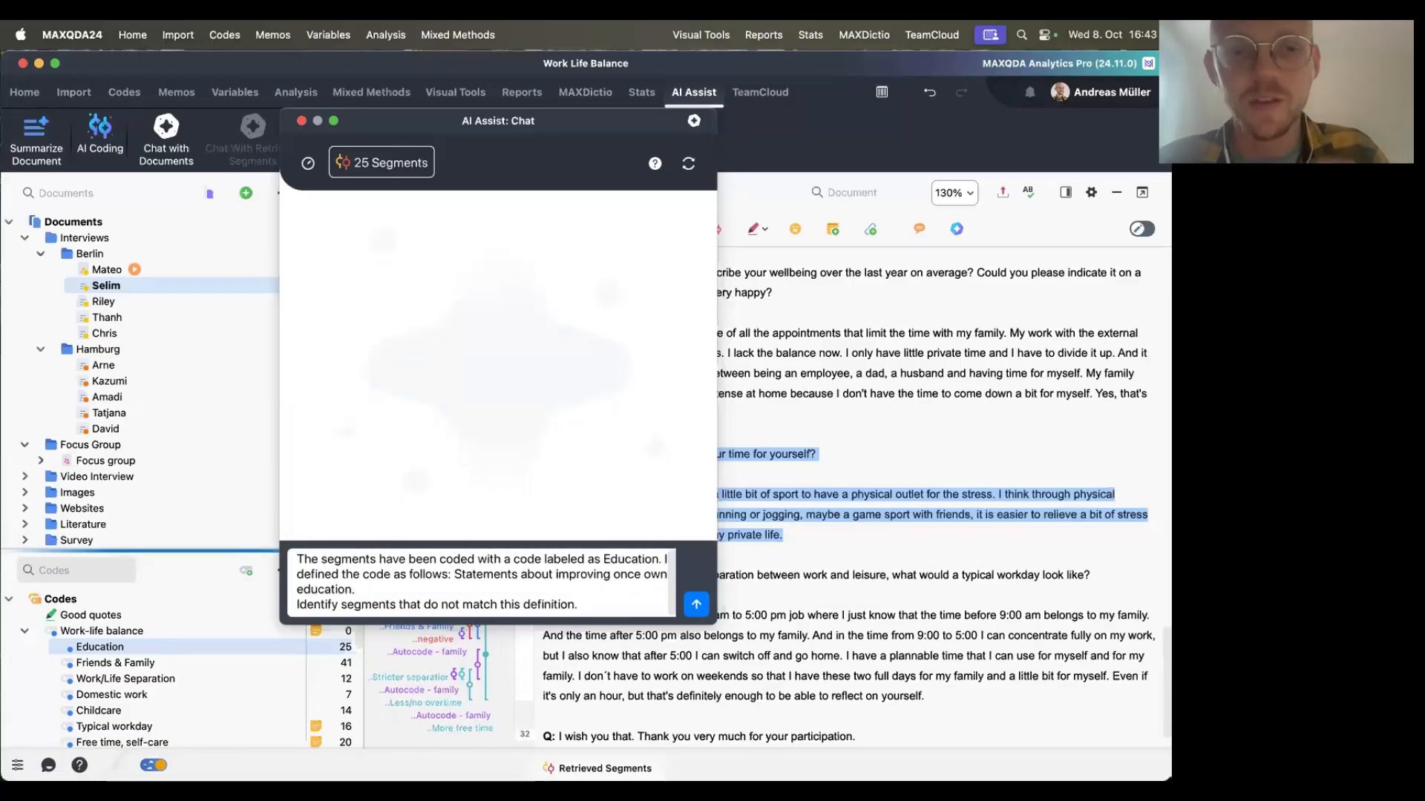
pyautogui.click(698, 602)
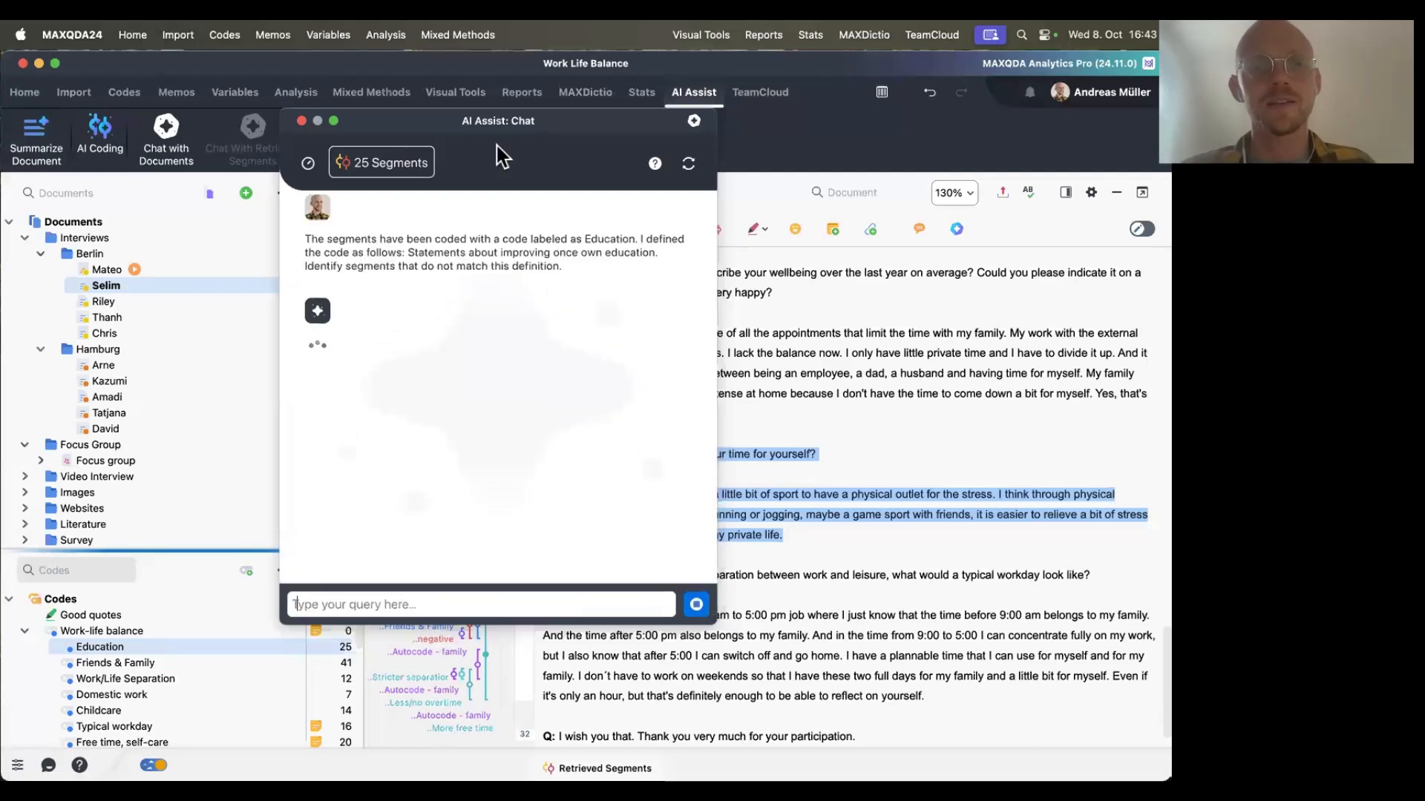
# Follow citation 2 in the AI answer to jump to the cited focus group segment.
pyautogui.moveTo(473, 125); pyautogui.dragTo(399, 136)
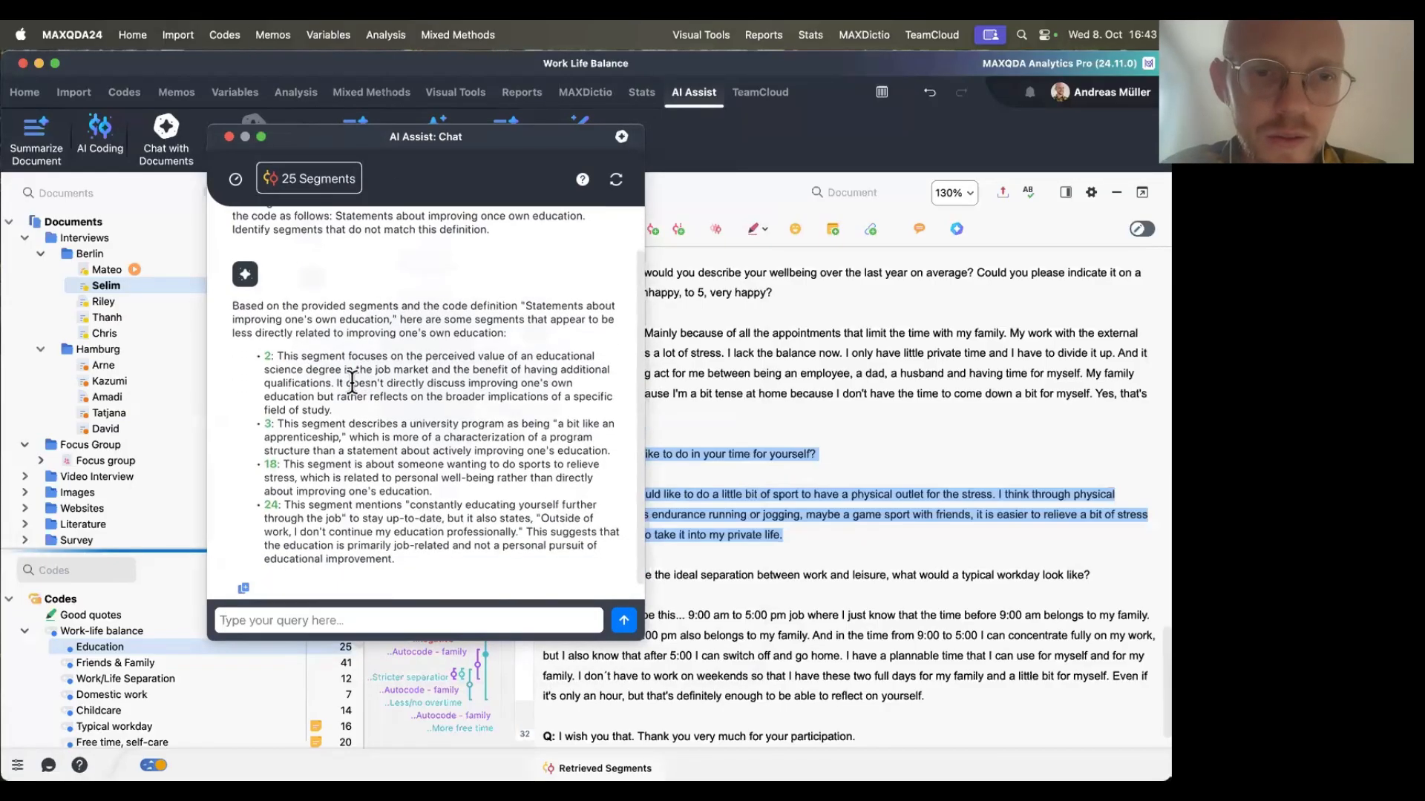
pyautogui.click(266, 359)
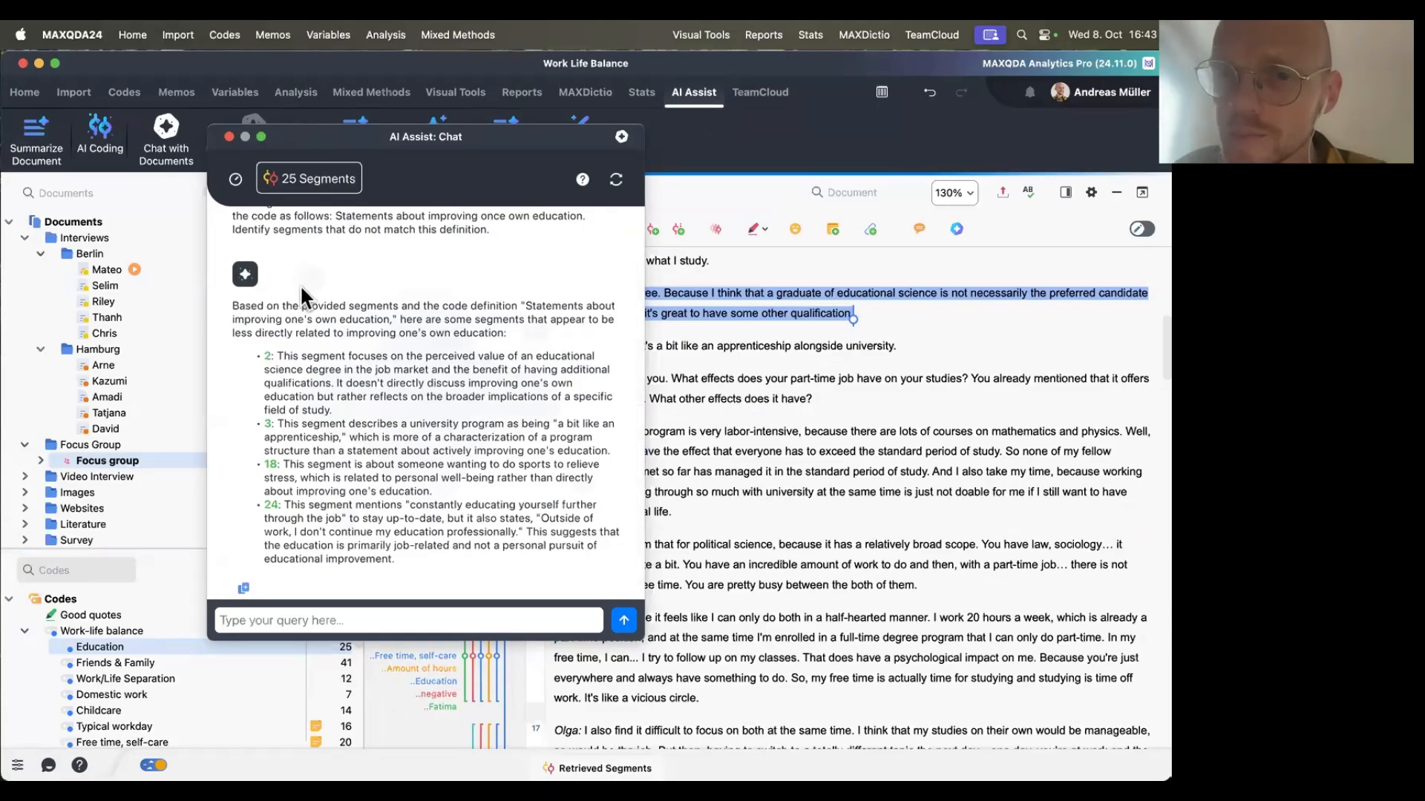
pyautogui.moveTo(525, 149); pyautogui.dragTo(445, 160)
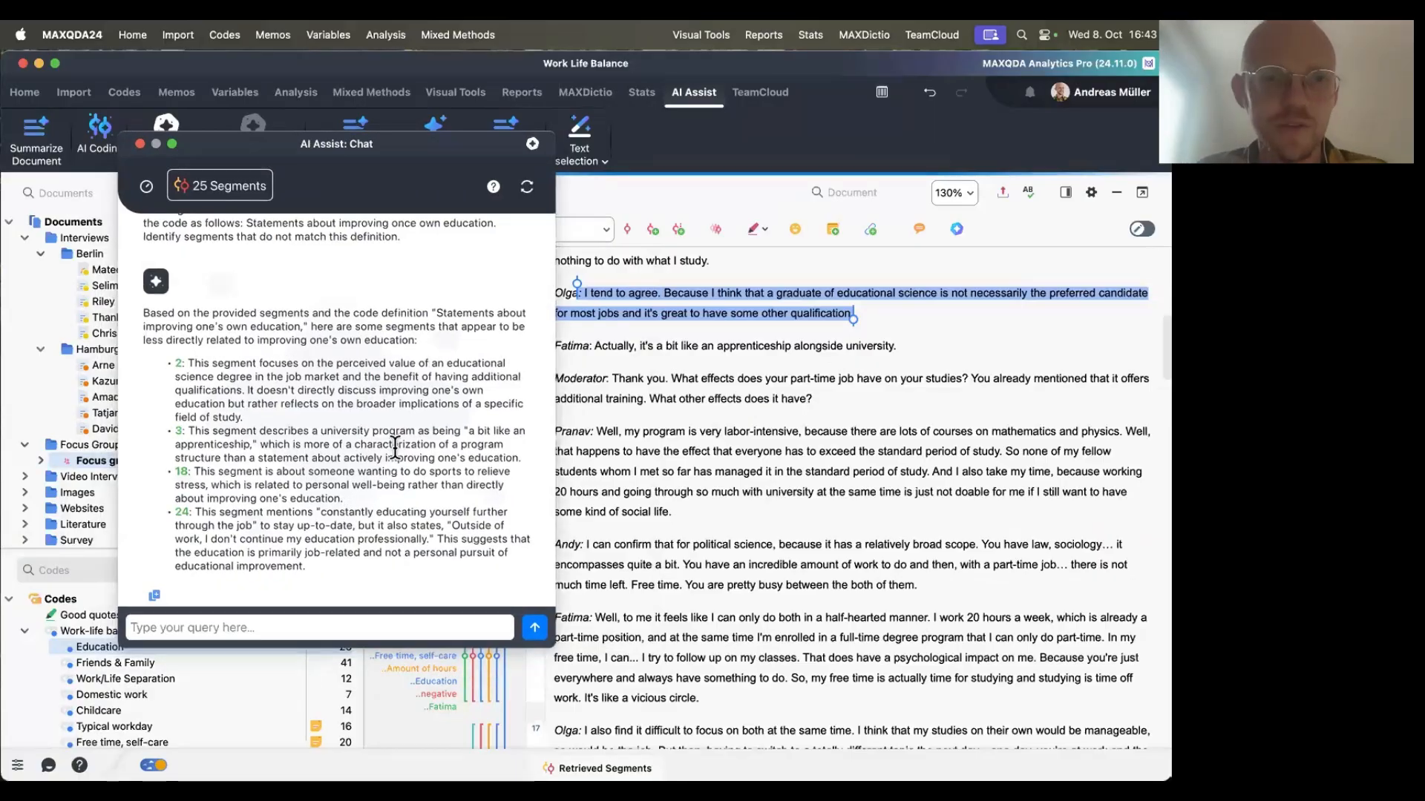
# Review the prompt and AI answer, follow citation 18 to the cited segment in Selim's interview, then close the chat.
pyautogui.scroll(2, 349, 482)
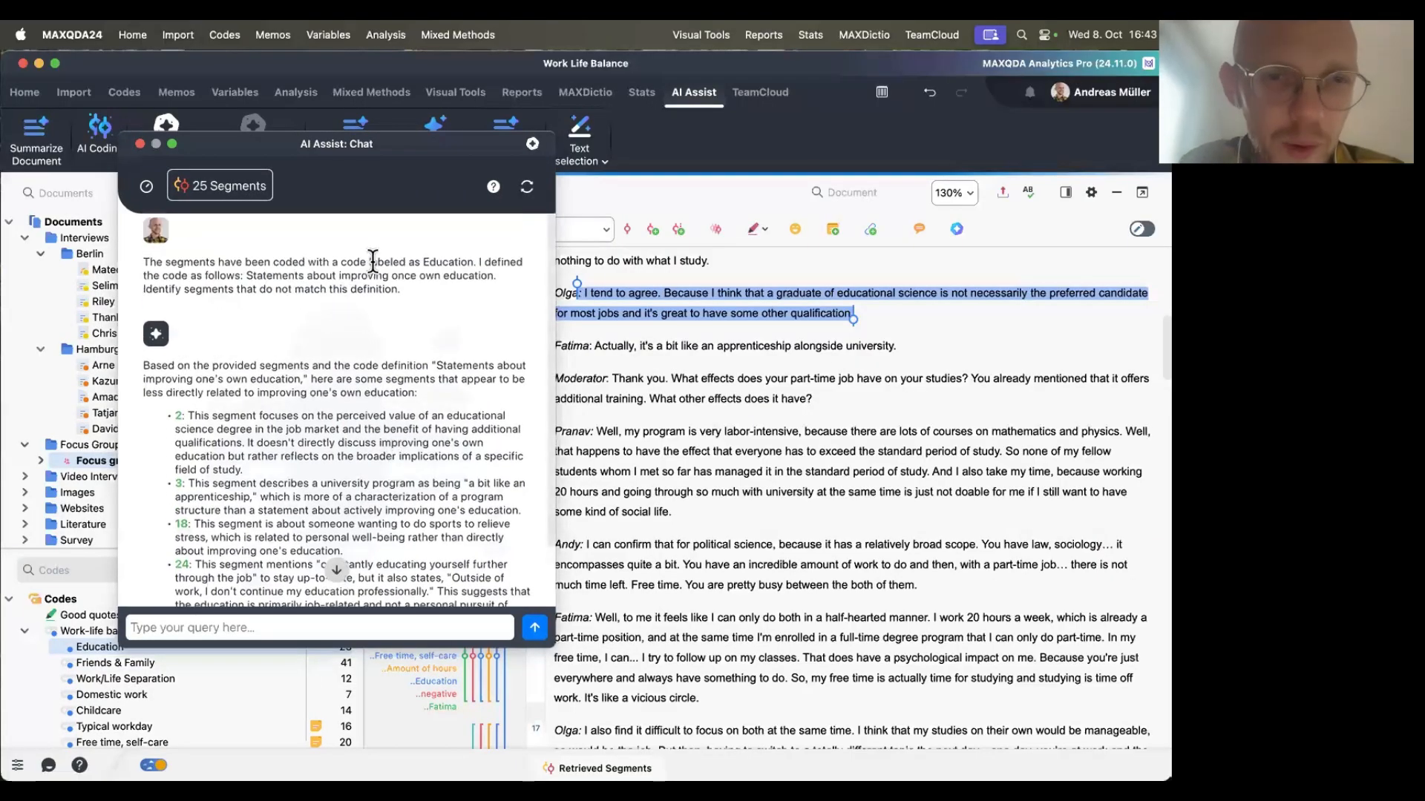
pyautogui.moveTo(242, 276); pyautogui.dragTo(507, 277)
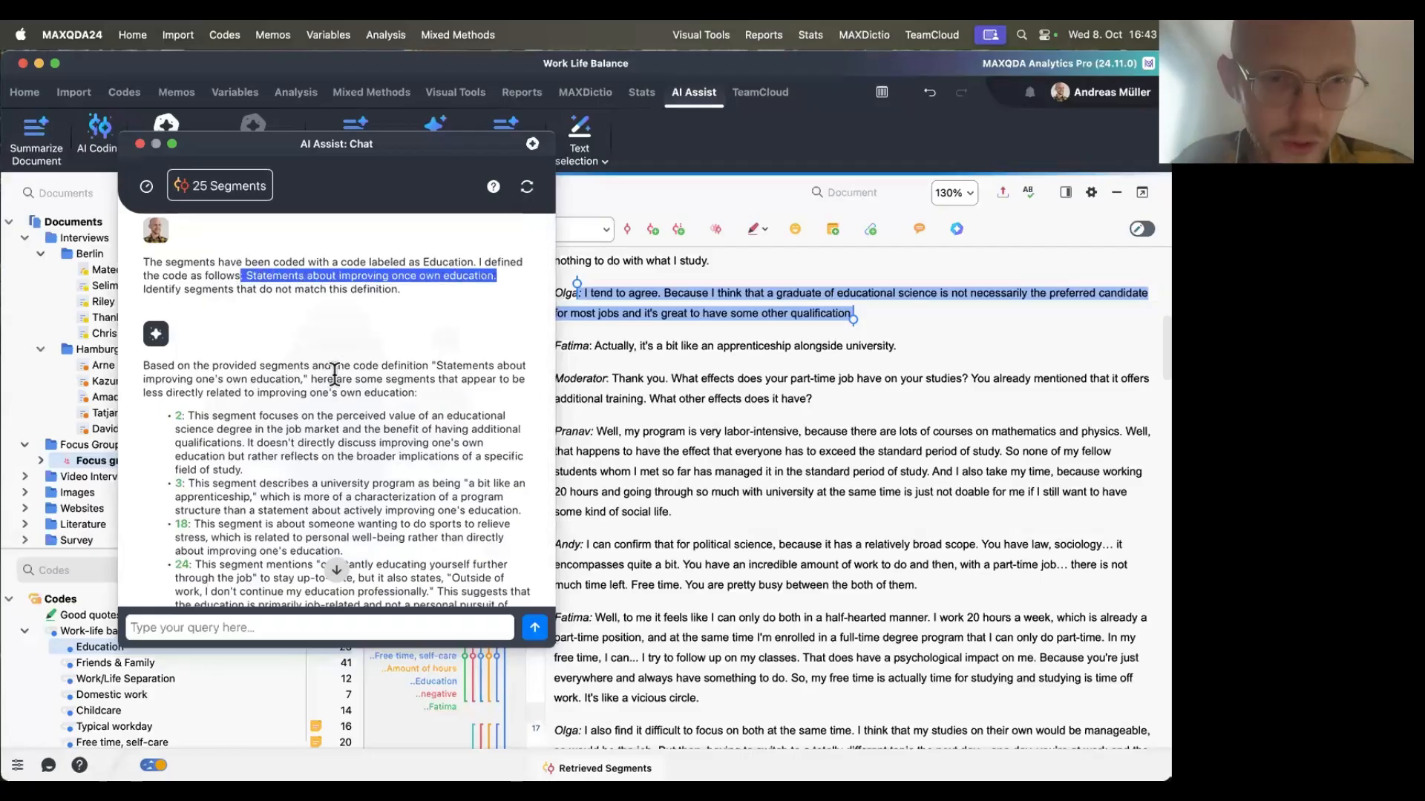
pyautogui.scroll(-3, 334, 374)
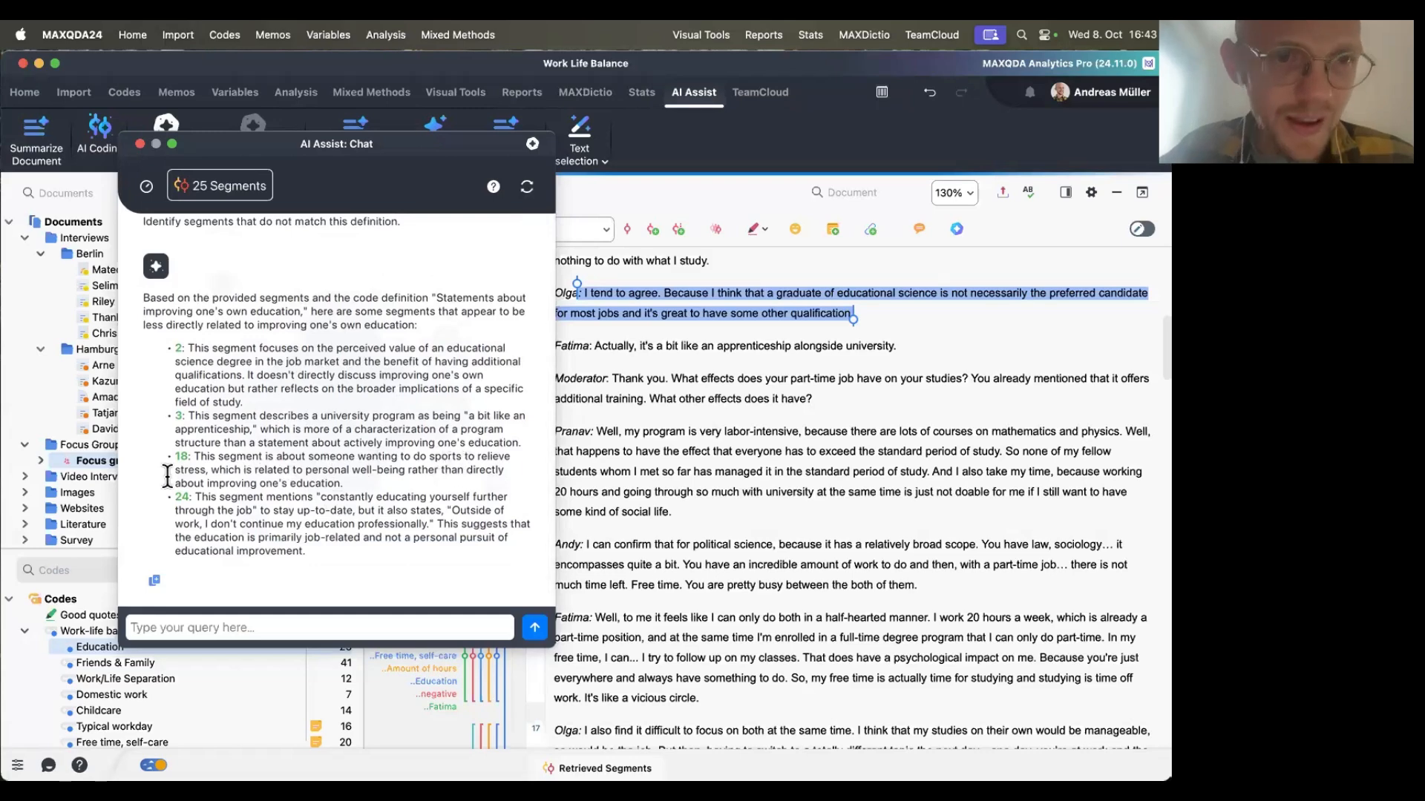
pyautogui.moveTo(182, 454)
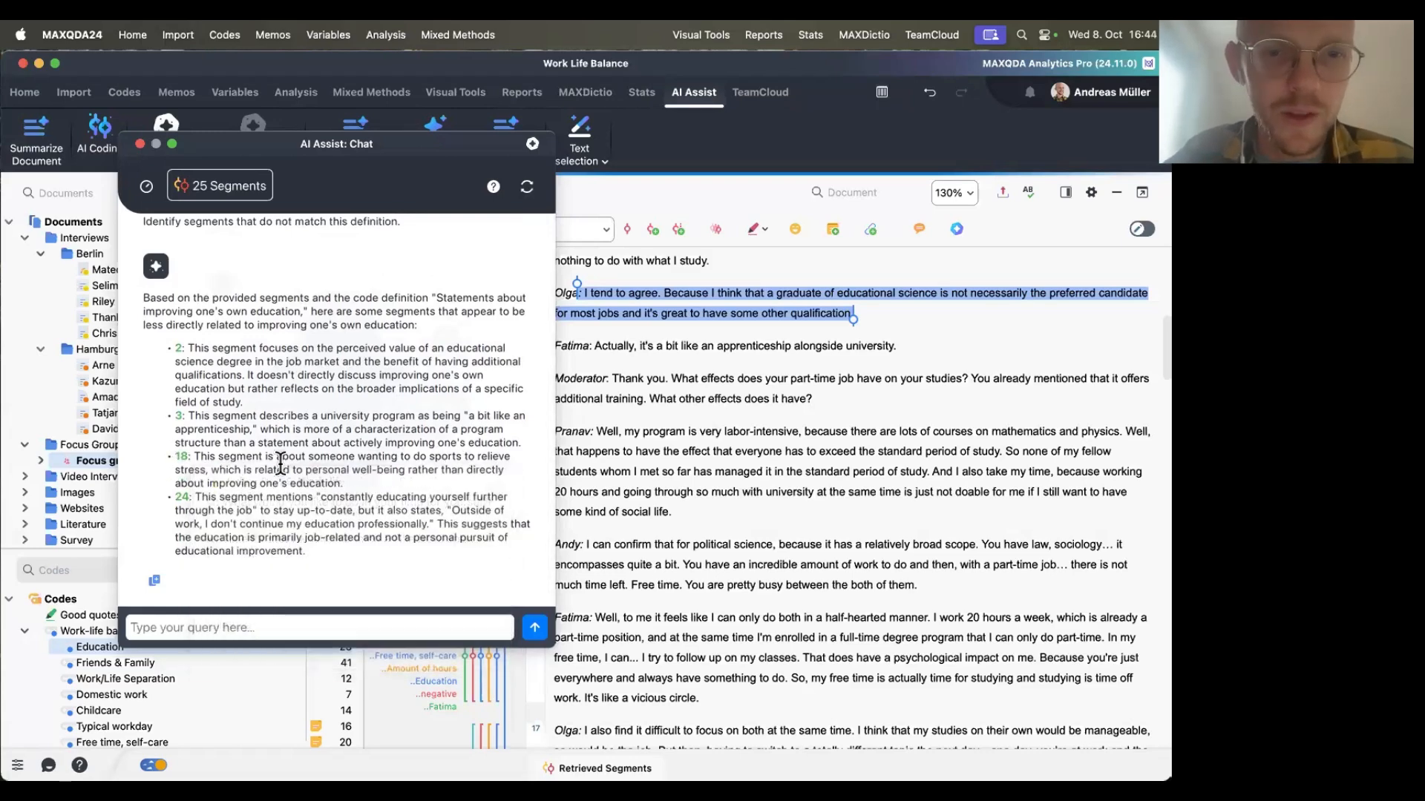
pyautogui.tripleClick(355, 482)
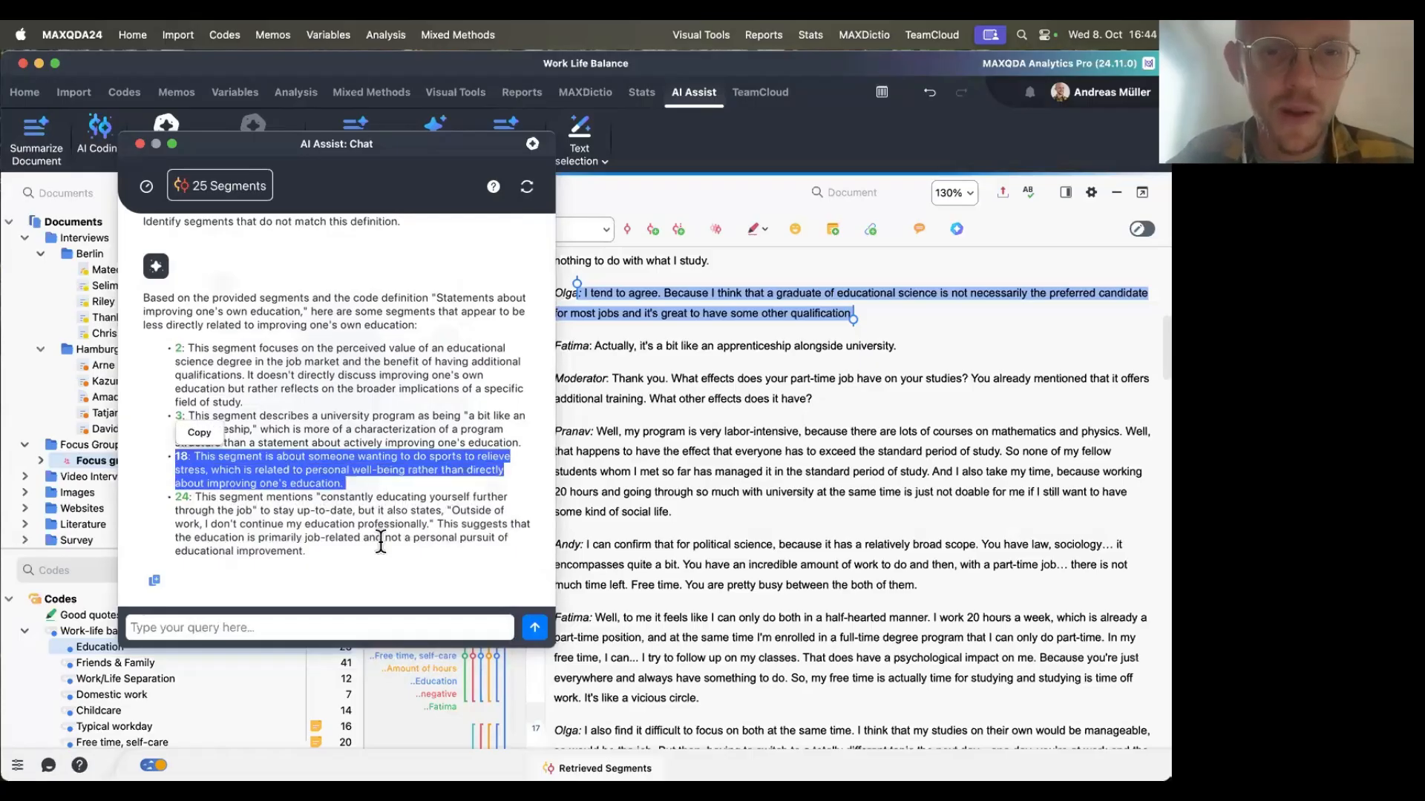
pyautogui.click(379, 472)
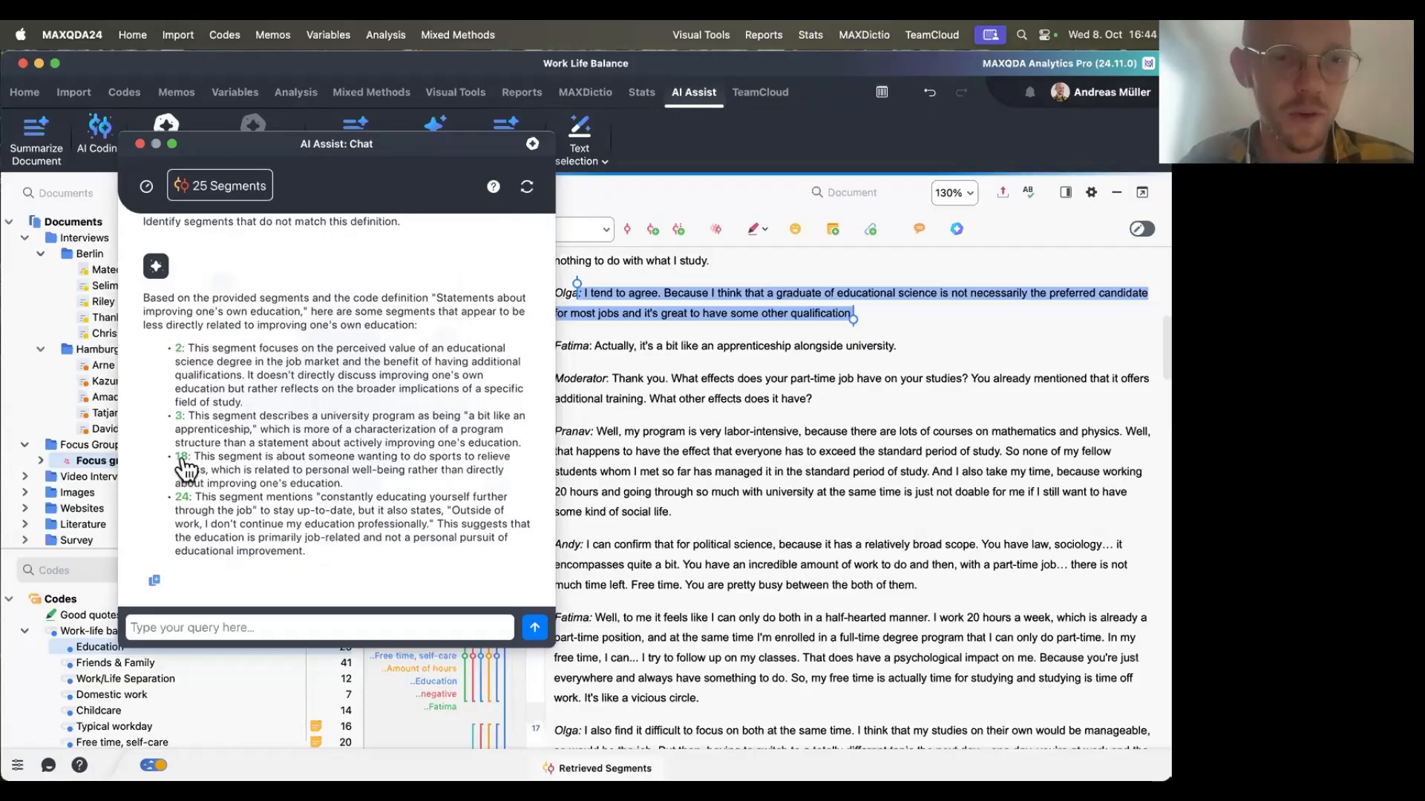
pyautogui.click(182, 457)
pyautogui.moveTo(380, 148); pyautogui.dragTo(475, 155)
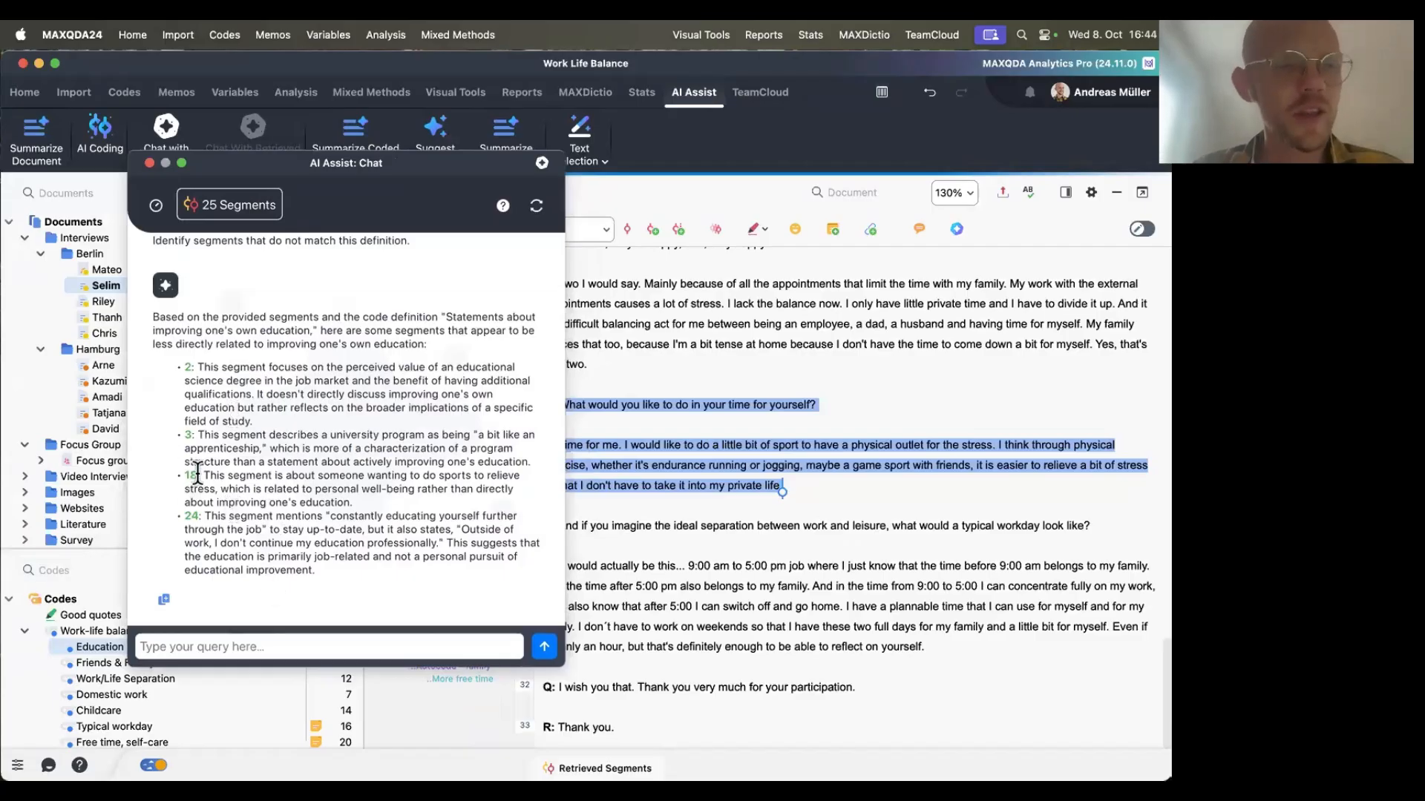
pyautogui.moveTo(197, 482)
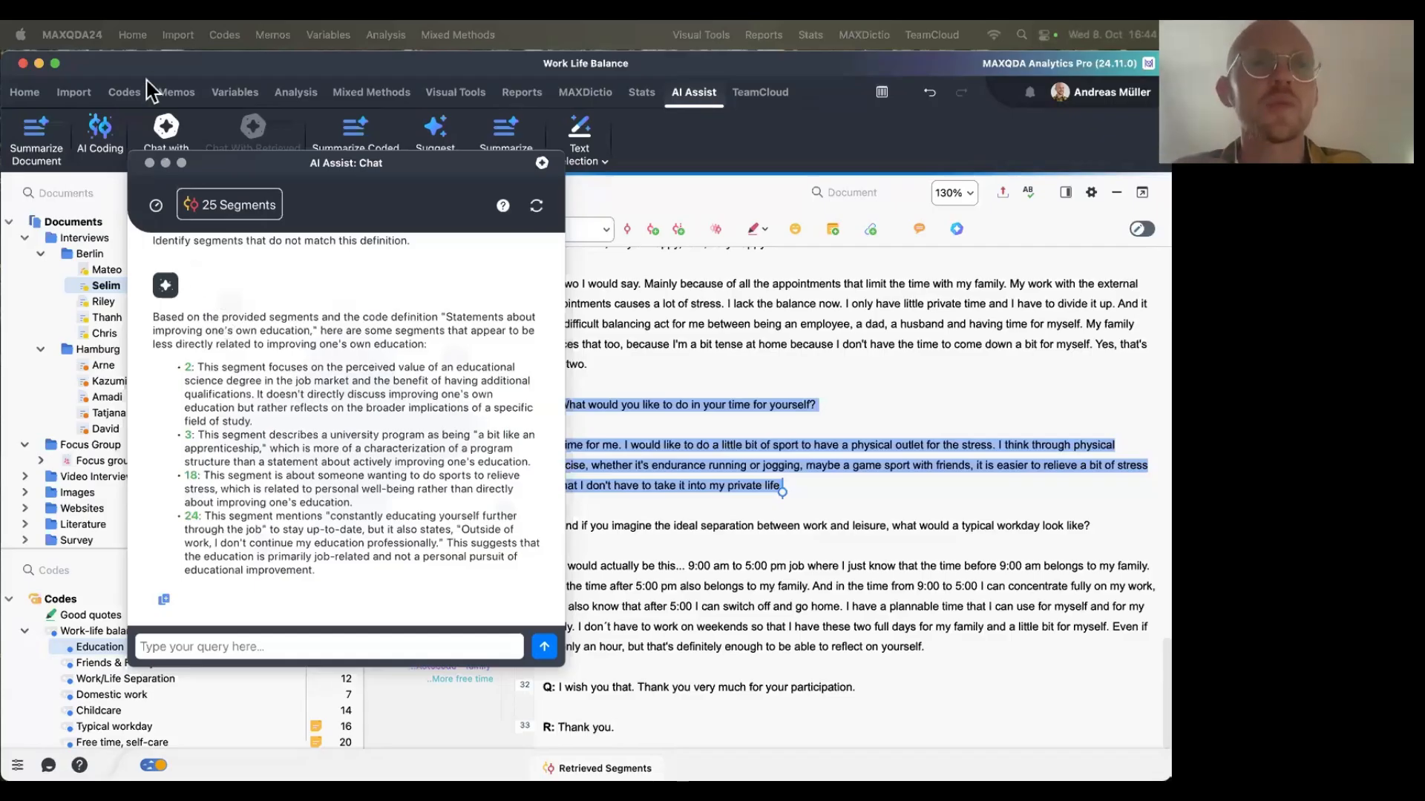
pyautogui.click(149, 164)
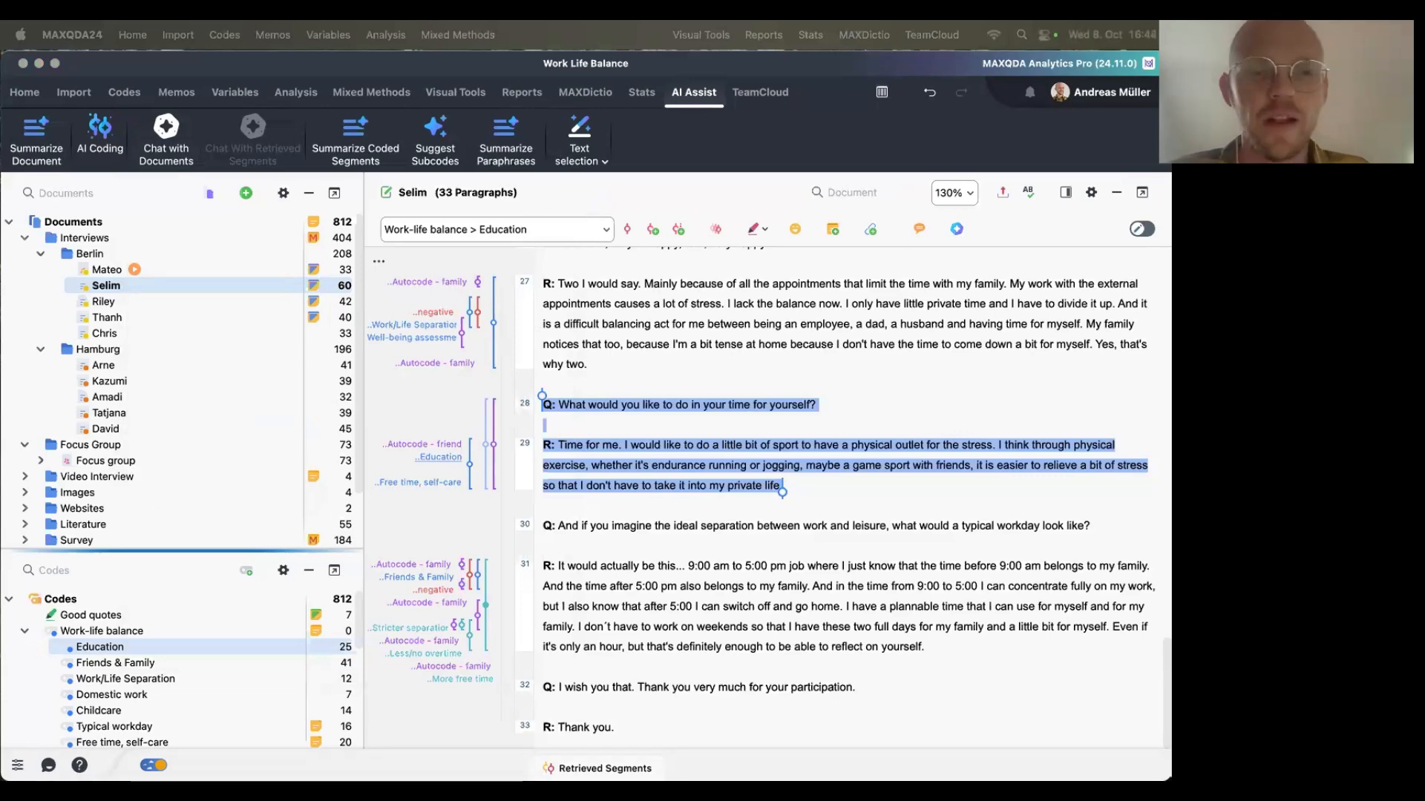
# Switch to the presentation and advance to the Assisting interpretation and analytical thinking slide.
pyautogui.press('super+Tab')
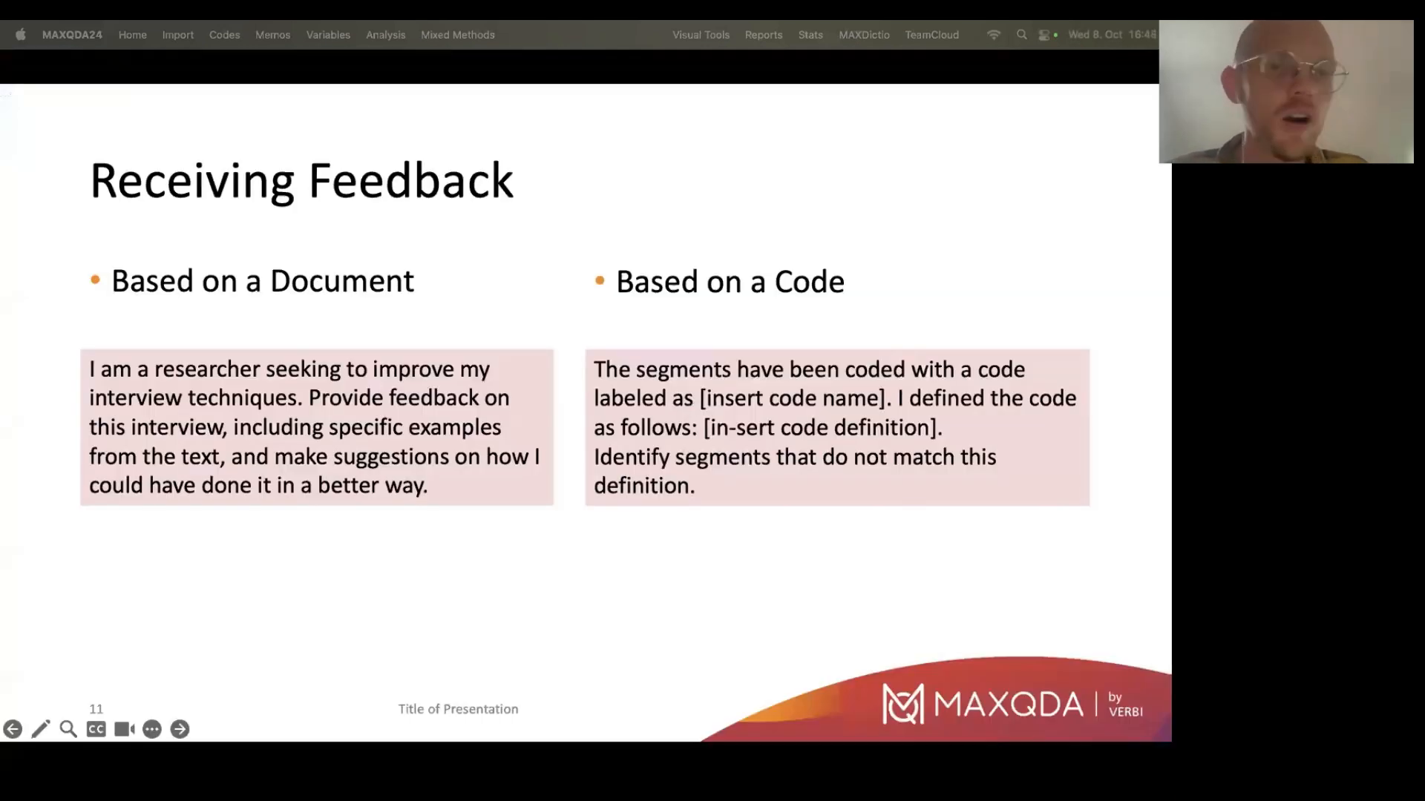
pyautogui.click(951, 703)
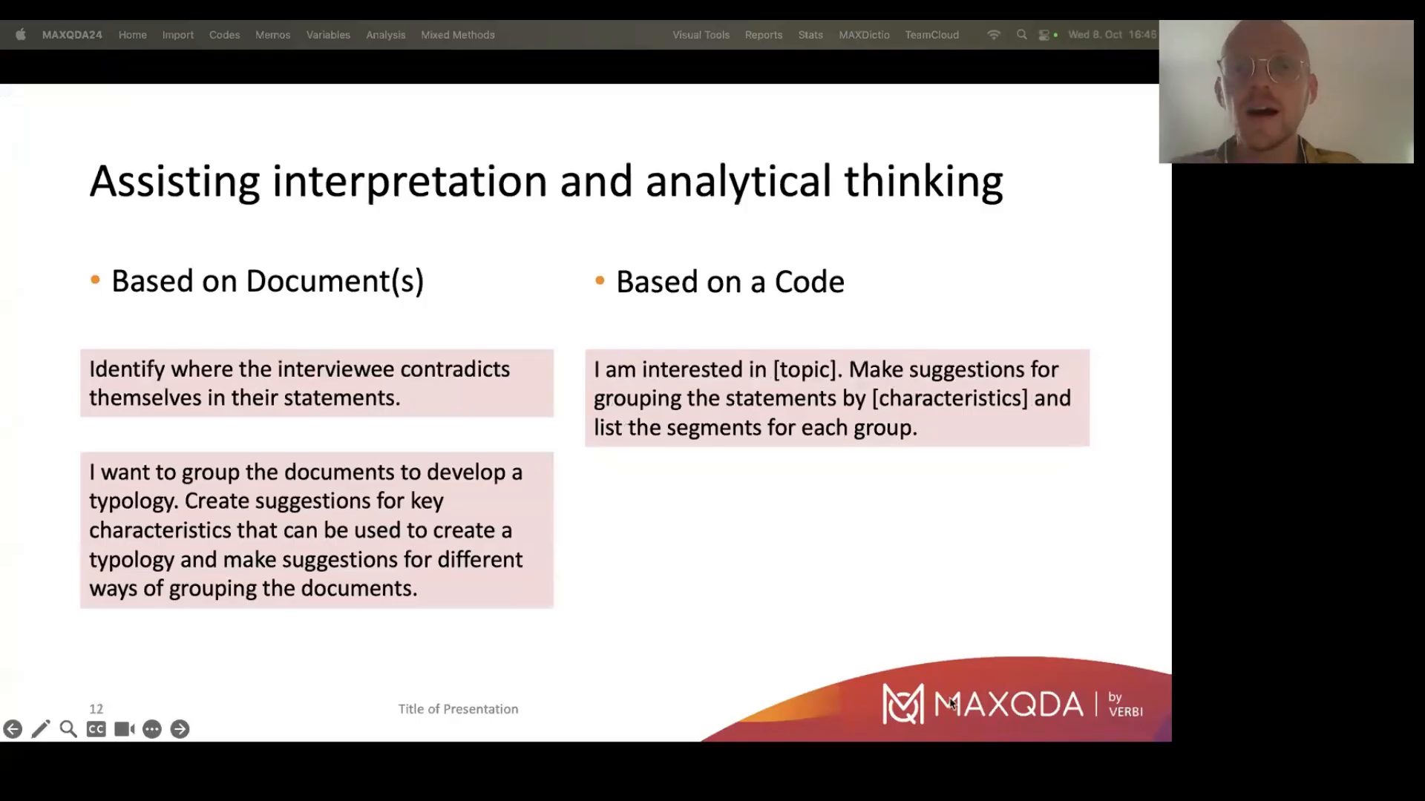
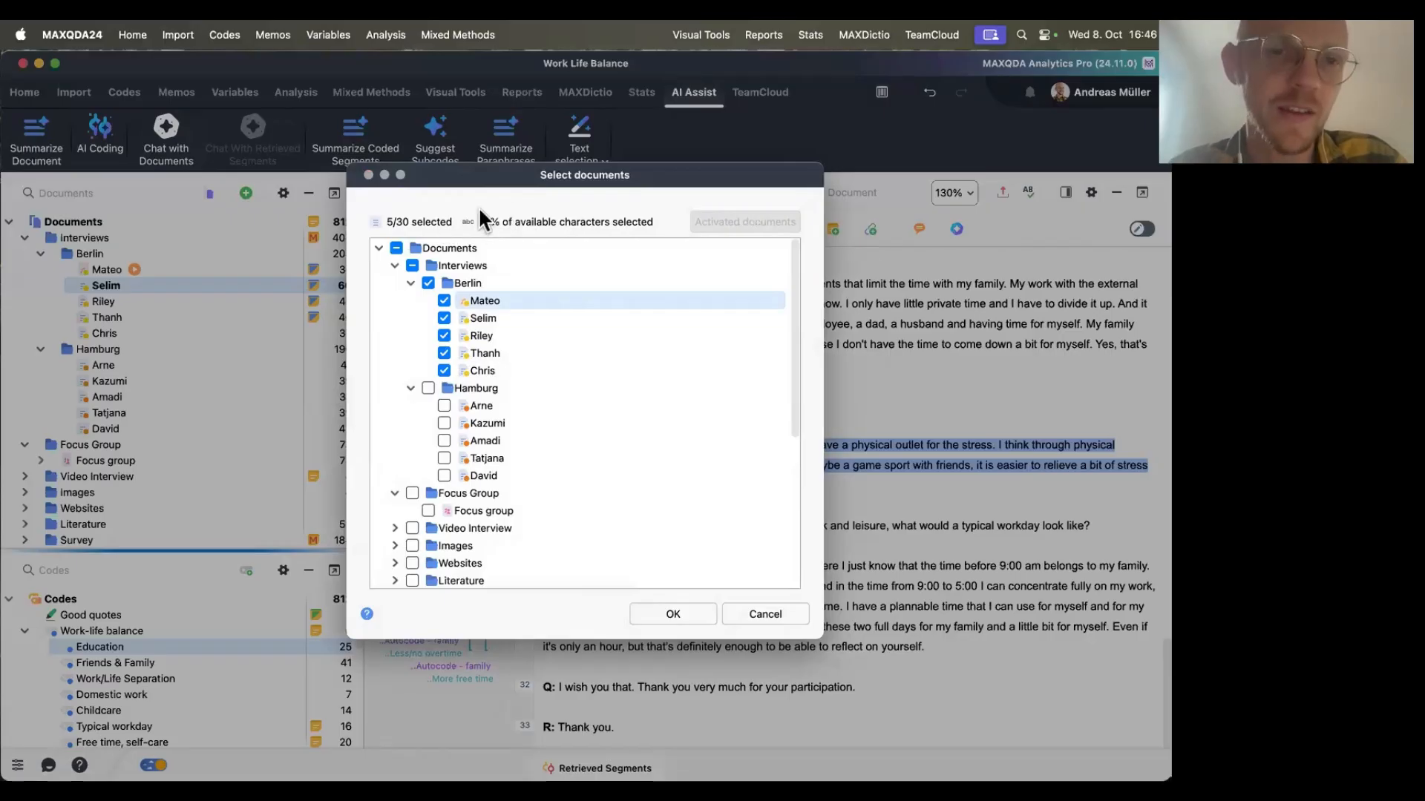
# Add the five Hamburg interviews to the chat selection alongside the Berlin ones and confirm.
pyautogui.click(444, 405)
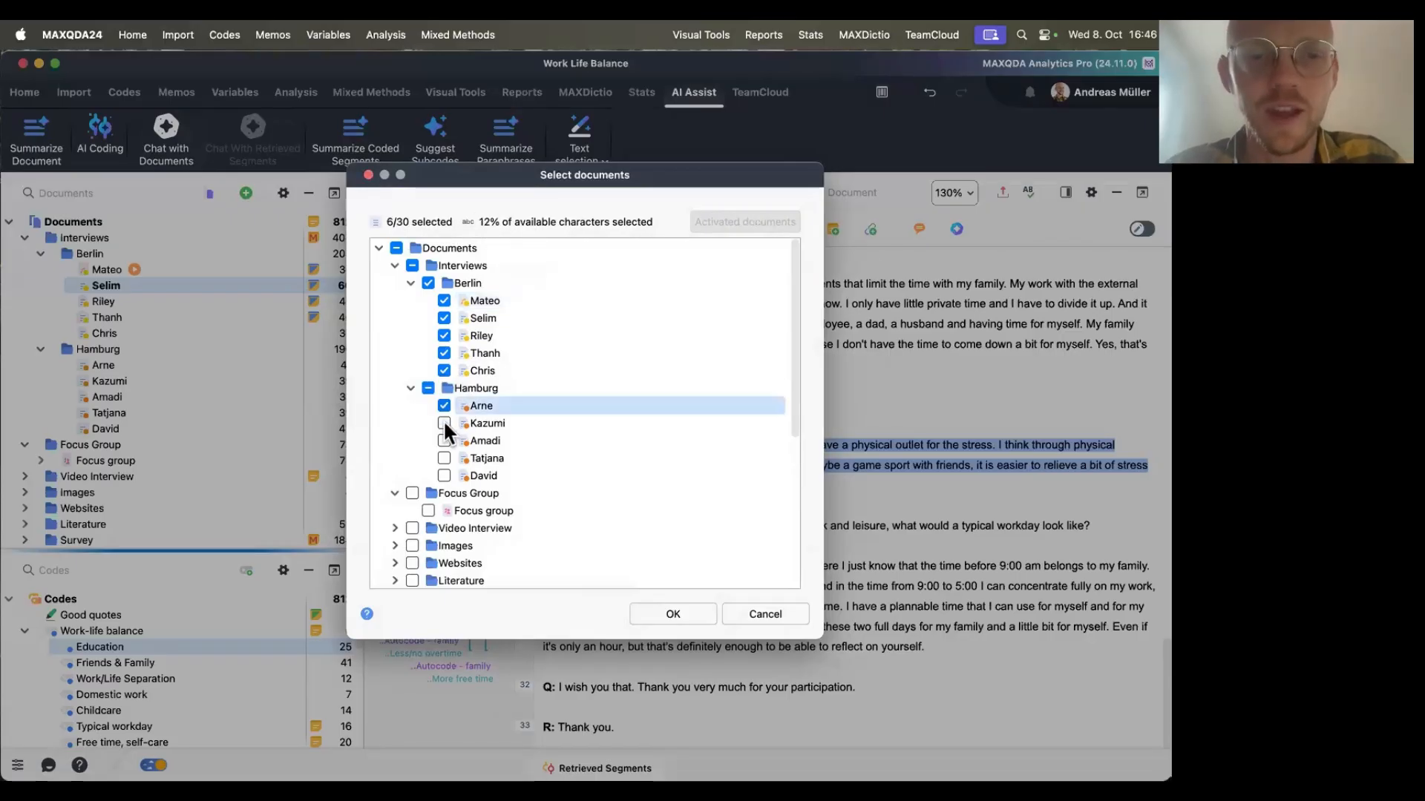
pyautogui.click(444, 423)
pyautogui.click(444, 440)
pyautogui.click(444, 457)
pyautogui.click(444, 475)
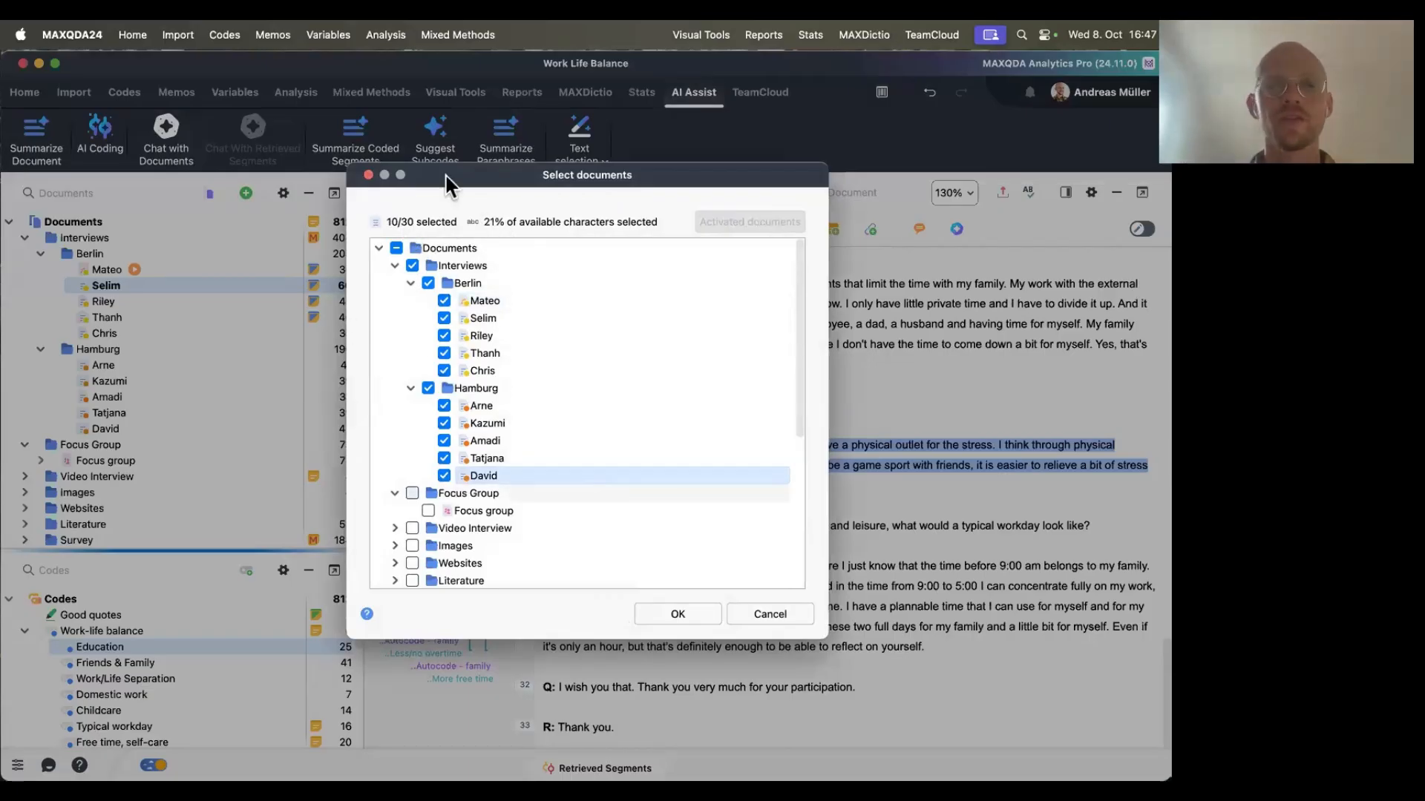
pyautogui.click(671, 615)
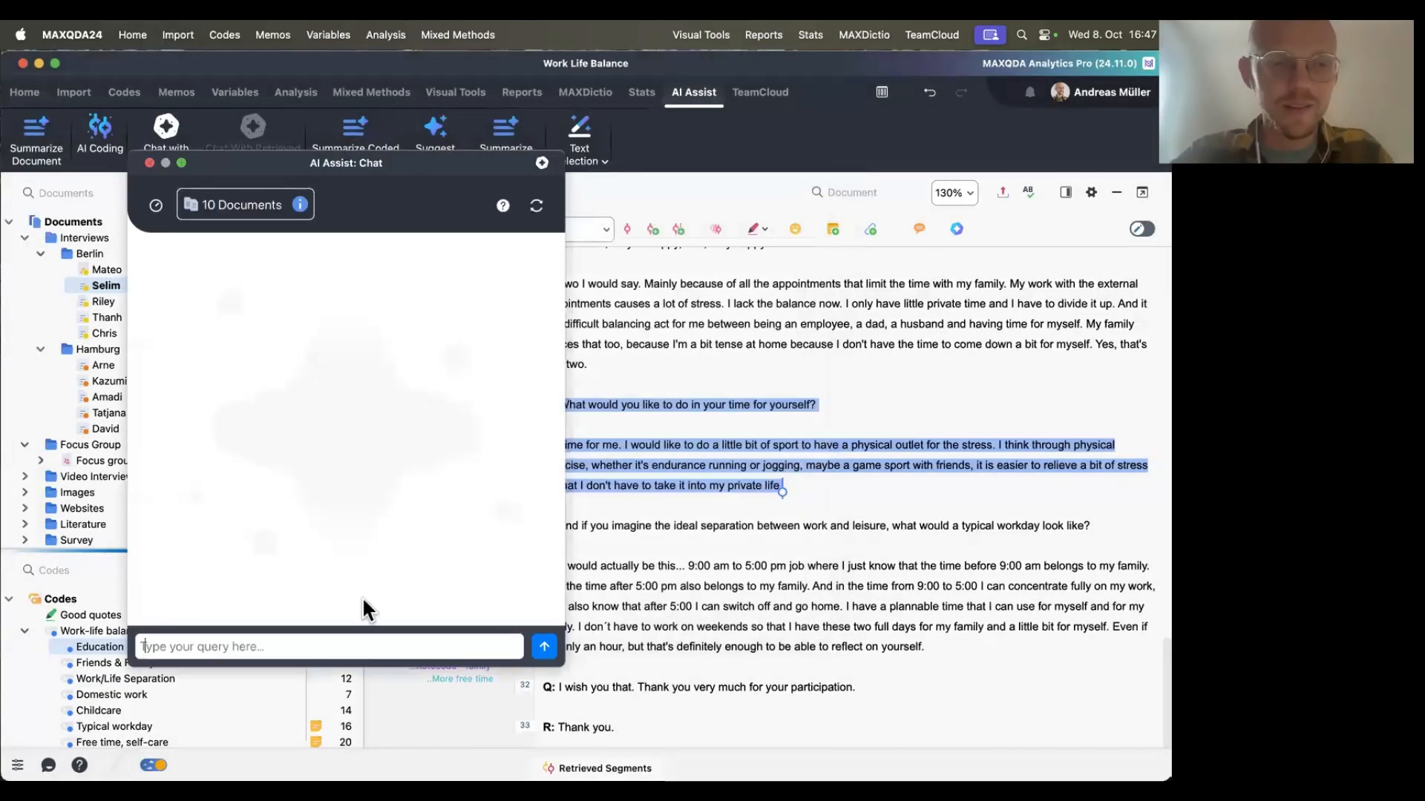
# Paste the typology prompt, insert "ten" before "documents", send it, and close the chat.
pyautogui.write('I want to group the documents to develop a typology. Create suggestions for key characteristics that can be used to create a typology and make suggestions for different ways of grouping the documents.')
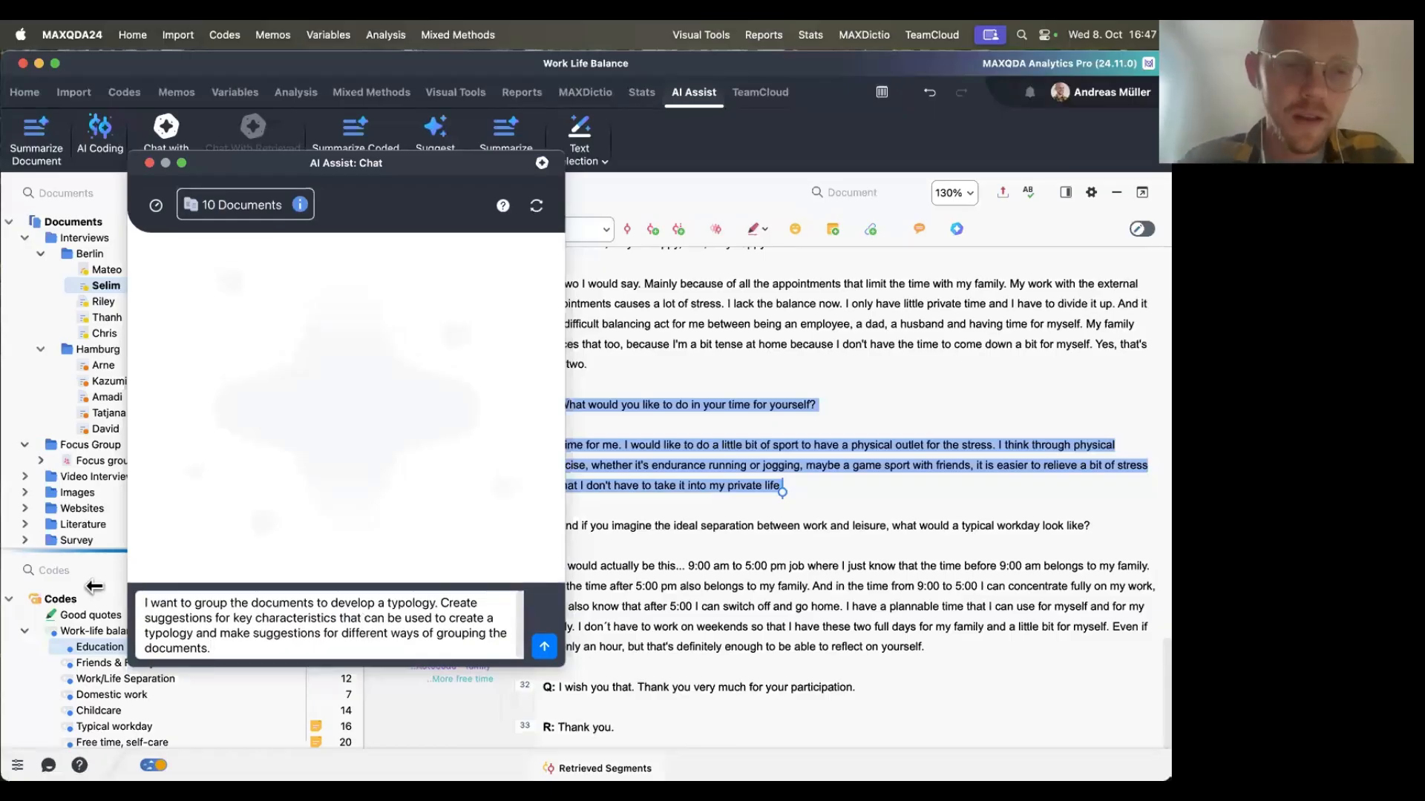
pyautogui.click(250, 603)
pyautogui.write('ten')
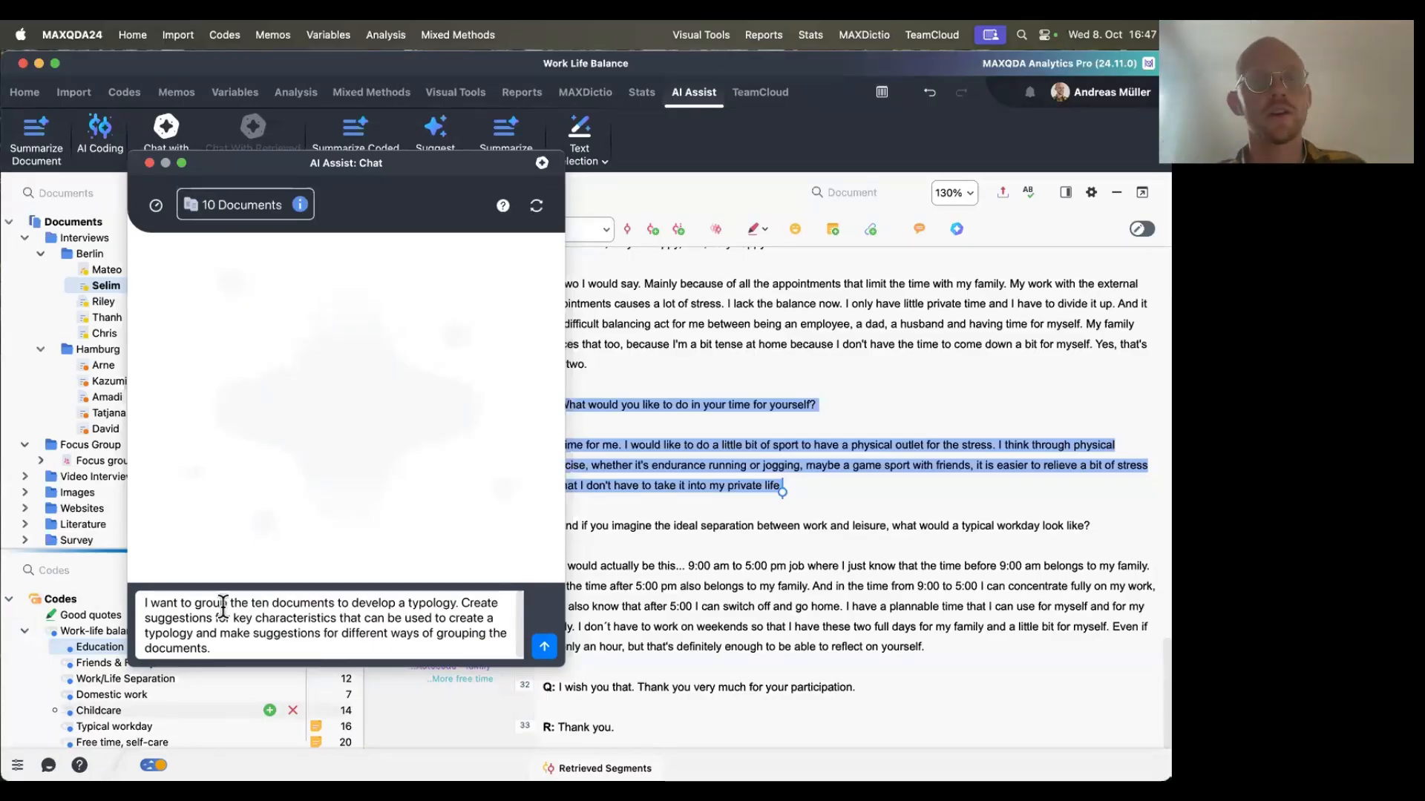
pyautogui.click(545, 646)
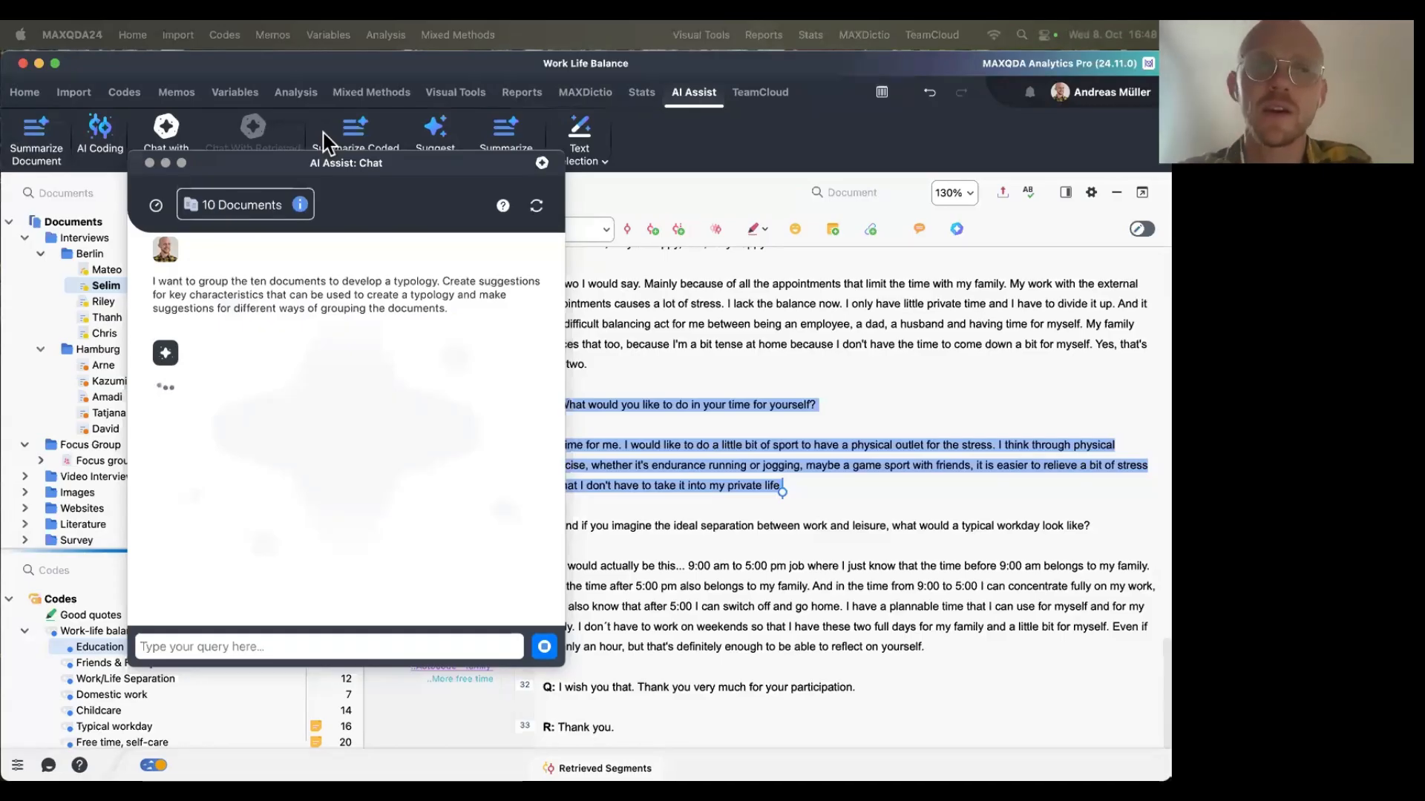
pyautogui.click(151, 163)
# Start Chat with Documents again and select all ten Berlin and Hamburg interviews.
pyautogui.click(166, 135)
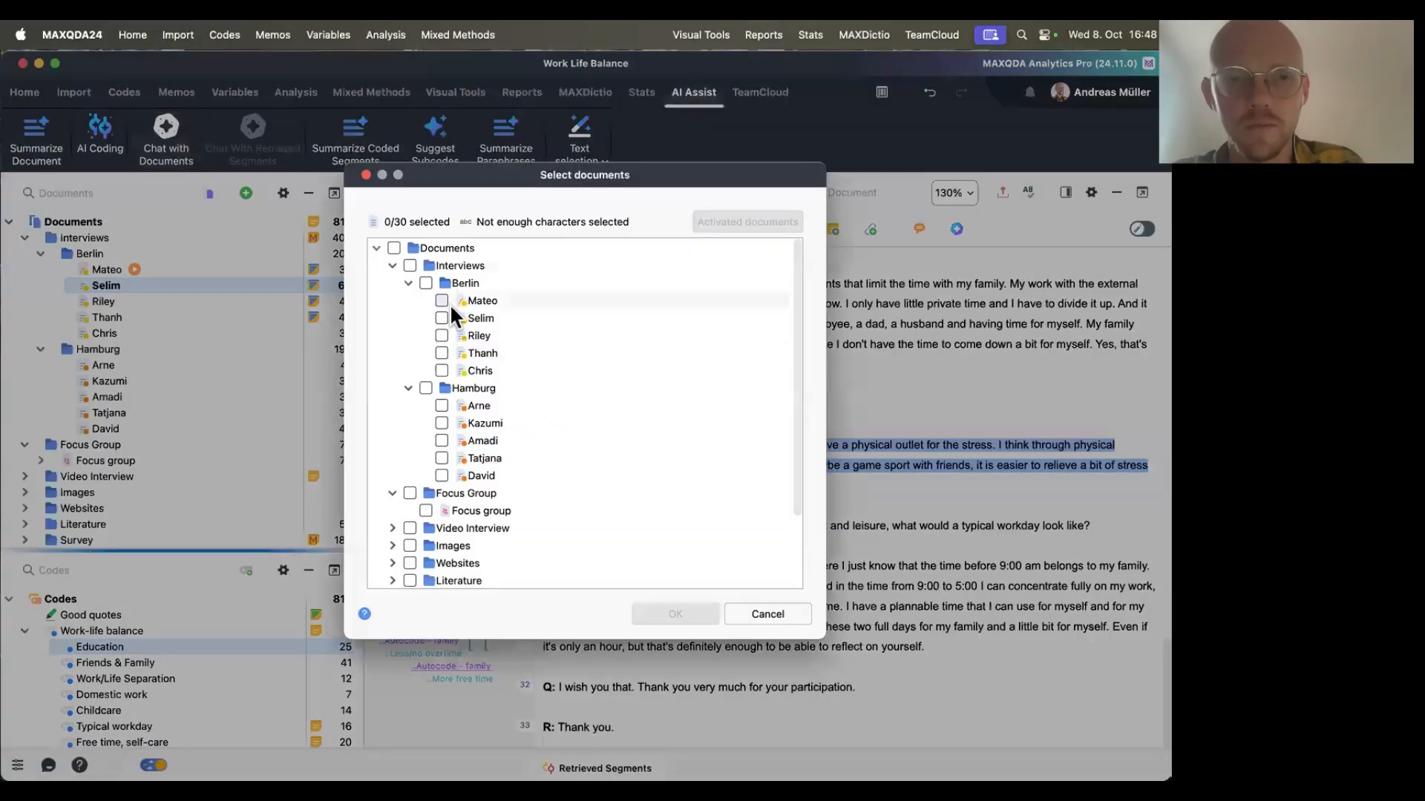
pyautogui.click(442, 301)
pyautogui.click(441, 317)
pyautogui.click(442, 335)
pyautogui.click(441, 353)
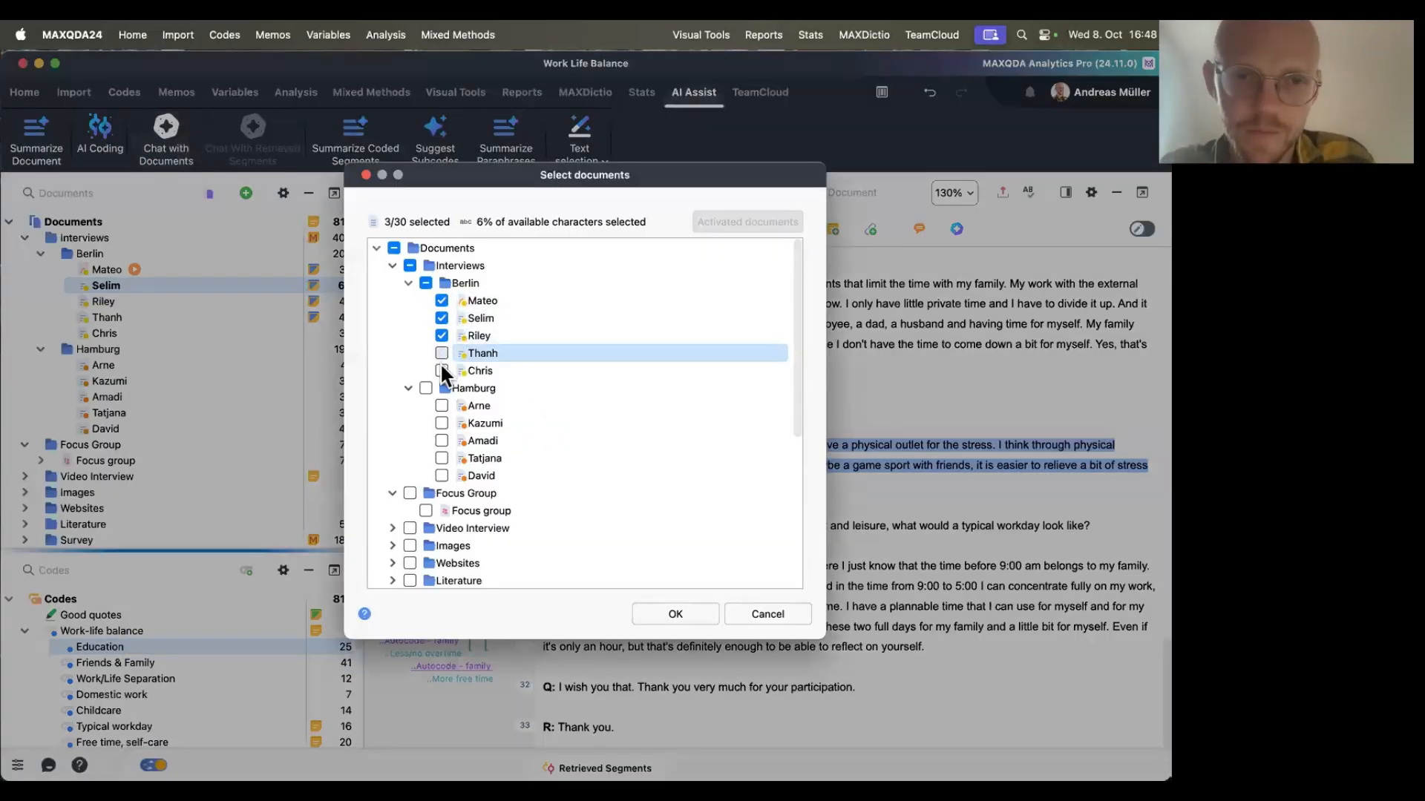
pyautogui.click(442, 370)
pyautogui.click(442, 406)
pyautogui.click(441, 423)
pyautogui.click(442, 441)
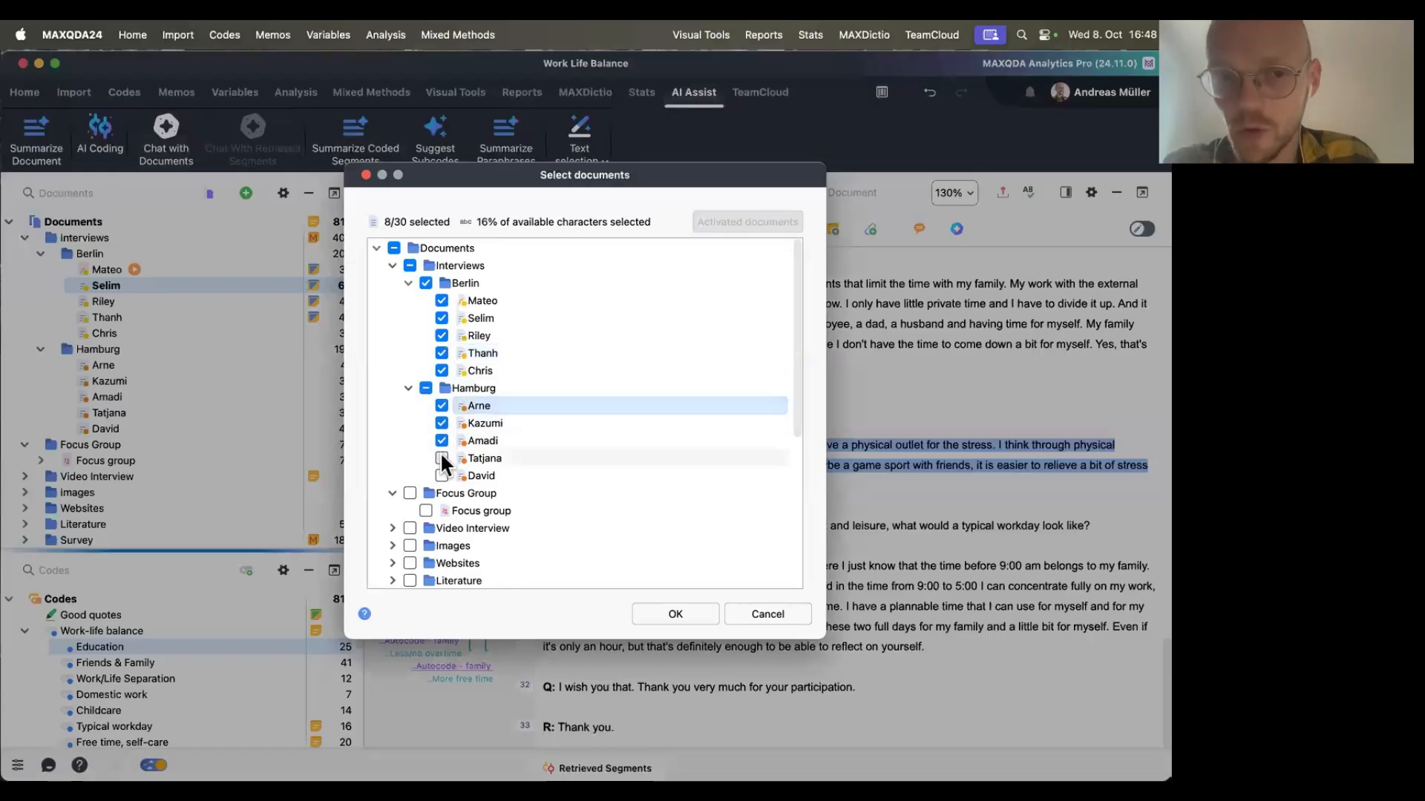
pyautogui.click(442, 458)
pyautogui.click(442, 475)
pyautogui.click(677, 616)
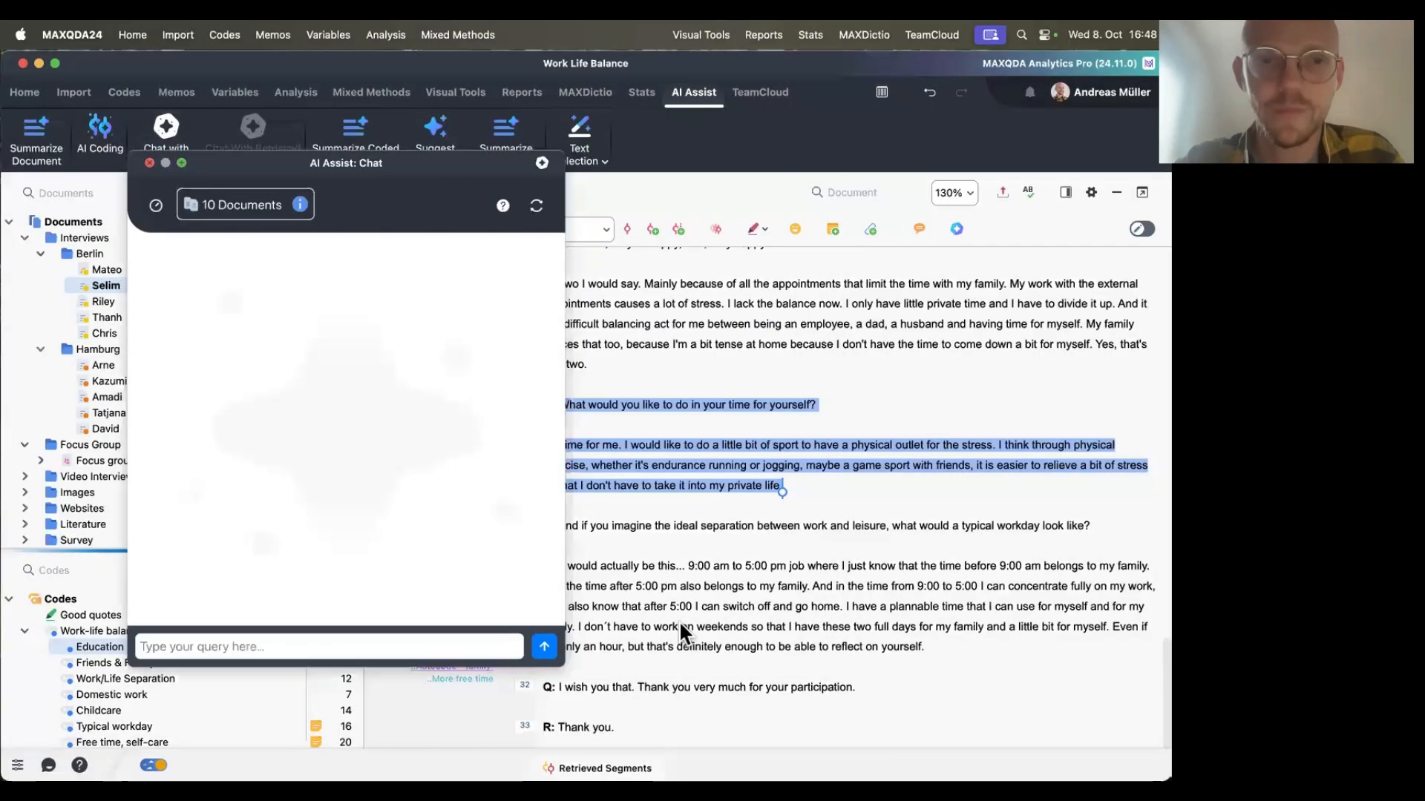
# Paste the prompt asking for key characteristics and grouping suggestions to develop a typology, and send it.
pyautogui.write('I want to group the documents to develop a typology. Create suggestions for key characteristics that can be used to create a typology and make suggestions for different ways of grouping the documents.')
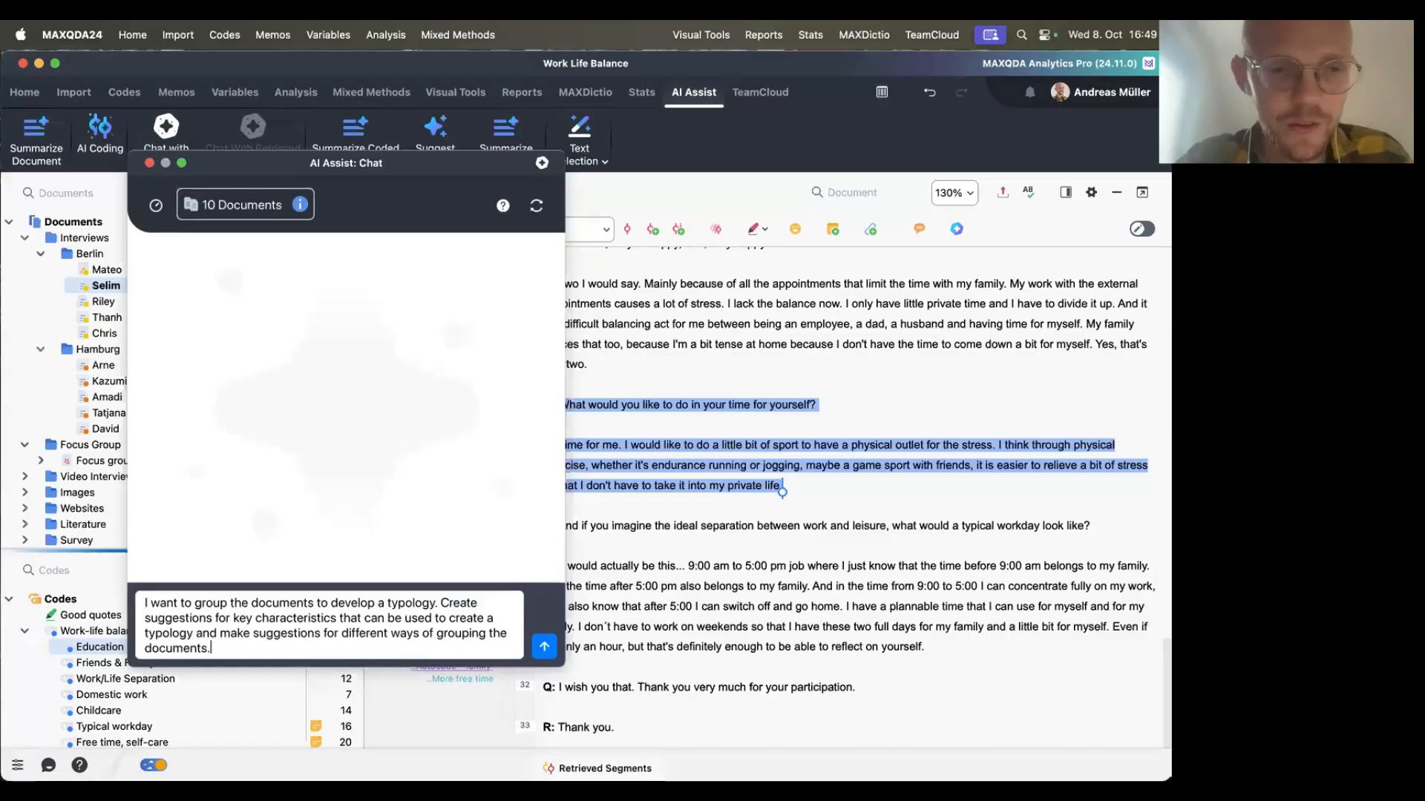
pyautogui.click(542, 648)
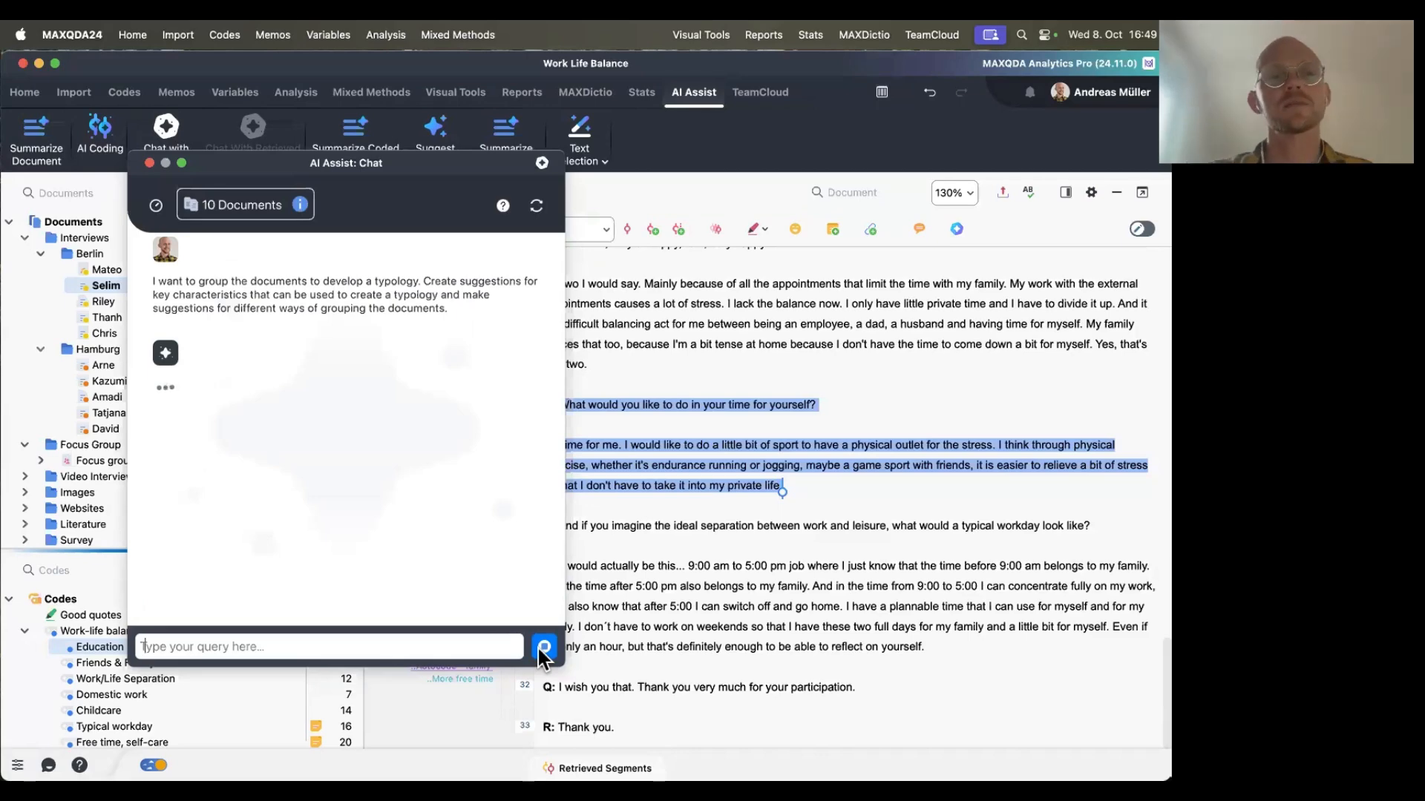
pyautogui.moveTo(368, 168); pyautogui.dragTo(774, 181)
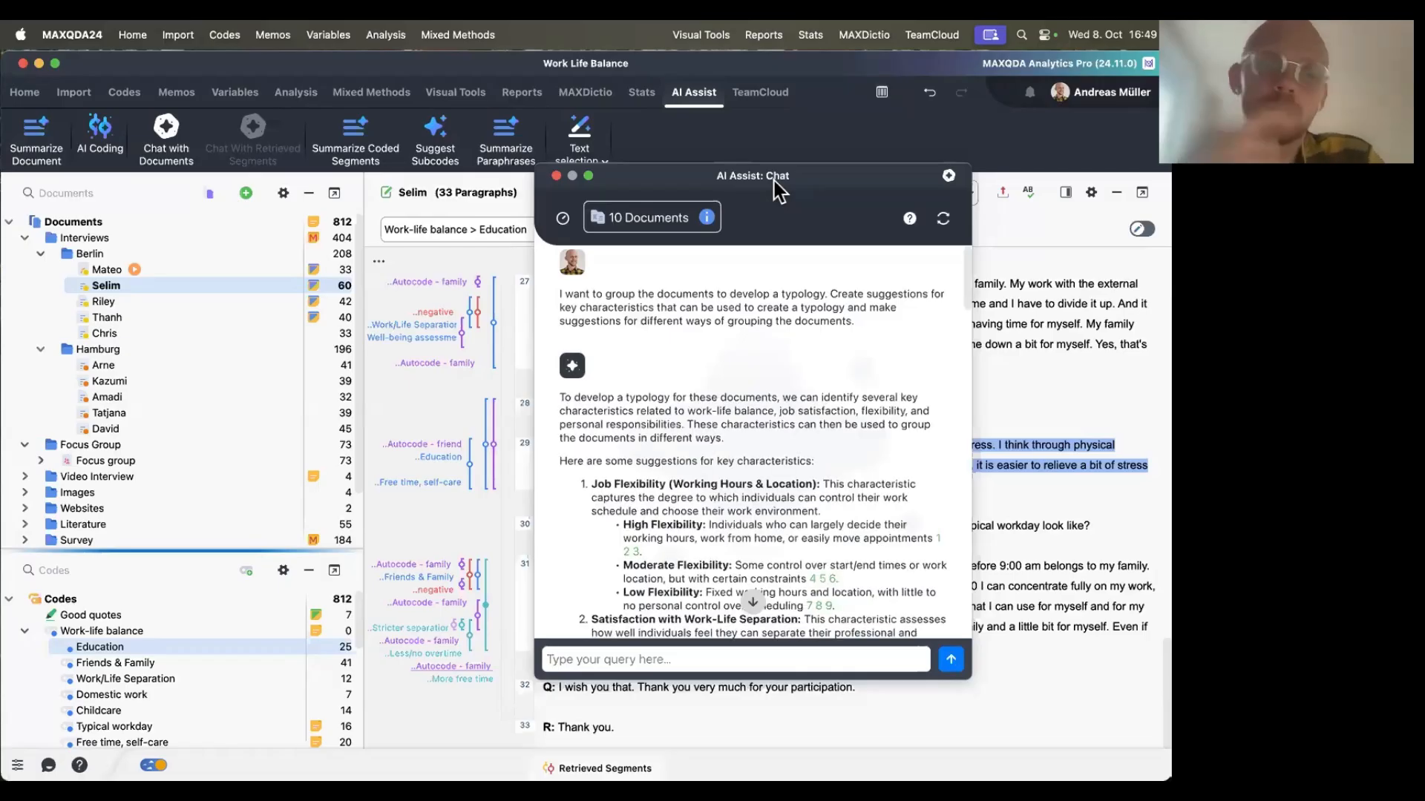
pyautogui.moveTo(773, 181); pyautogui.dragTo(438, 161)
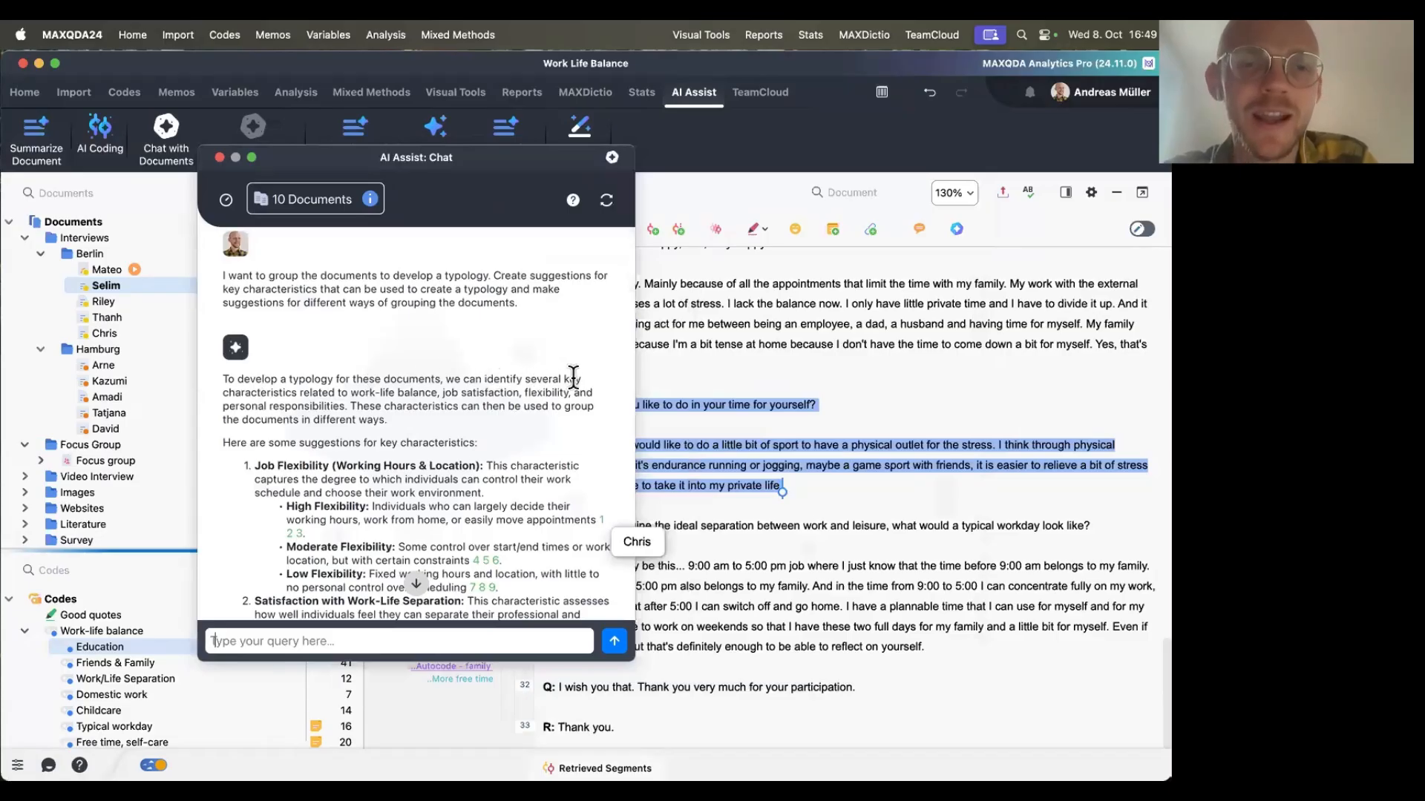
# Read the introduction of the AI's typology answer, highlighting its key phrases.
pyautogui.moveTo(222, 393); pyautogui.dragTo(438, 396)
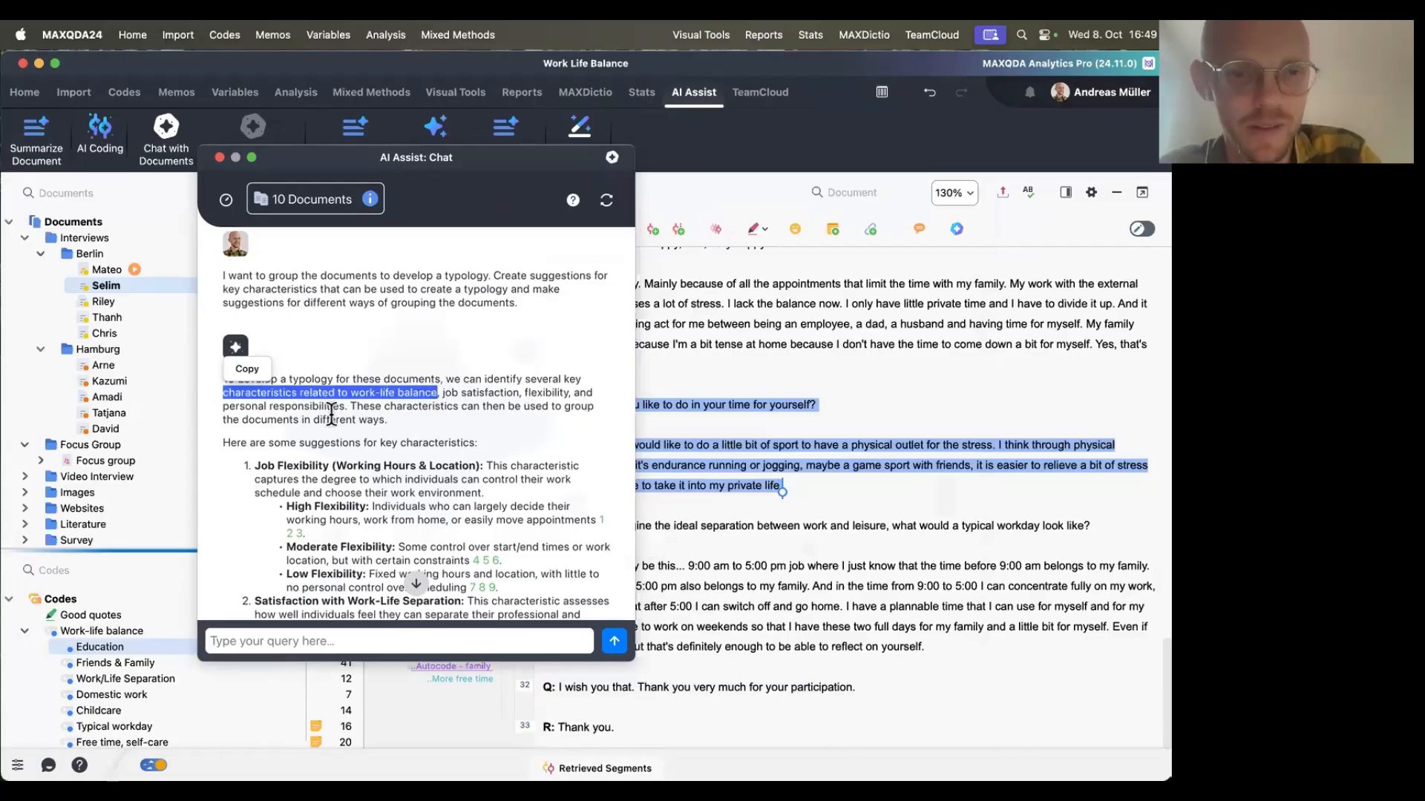
pyautogui.click(361, 406)
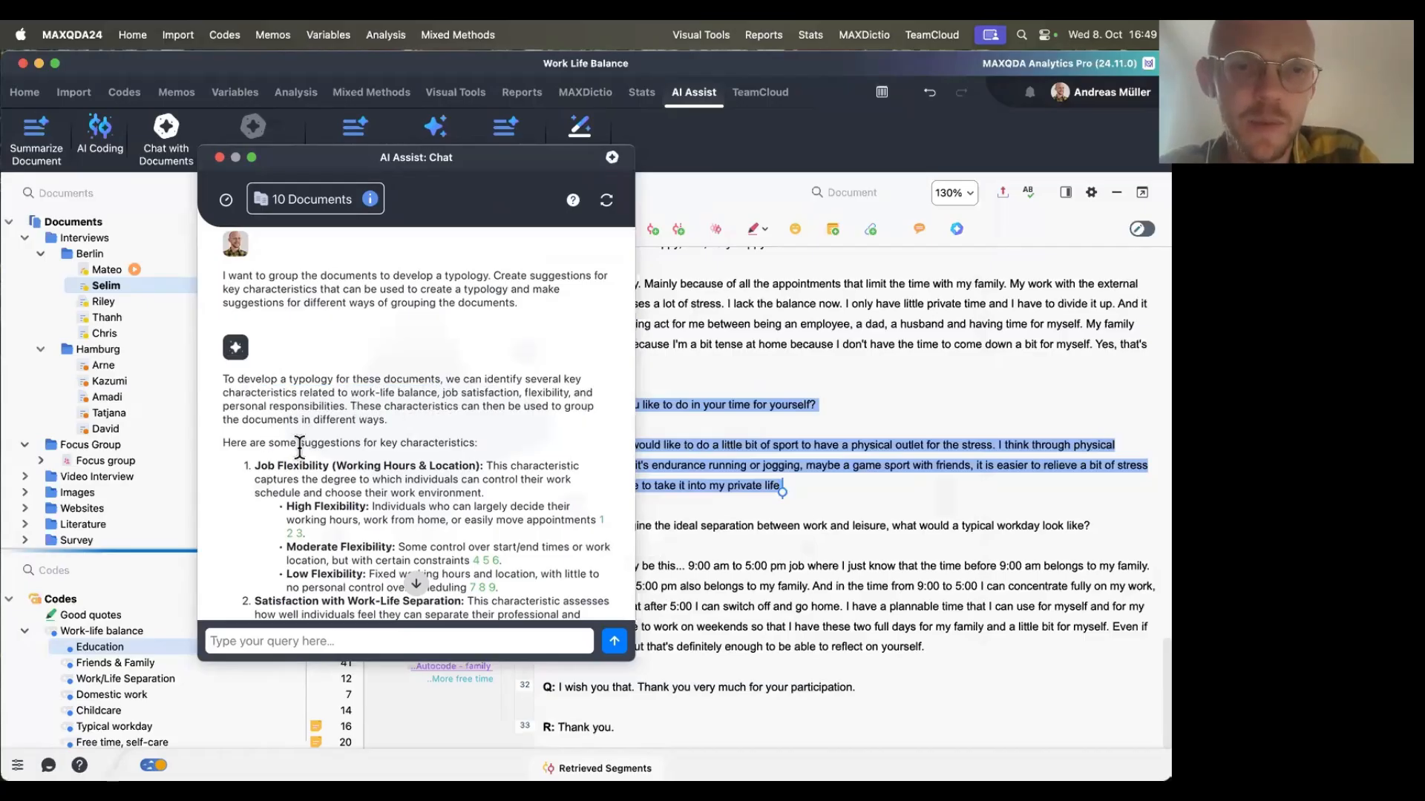
pyautogui.scroll(-1, 385, 453)
pyautogui.scroll(-2, 385, 453)
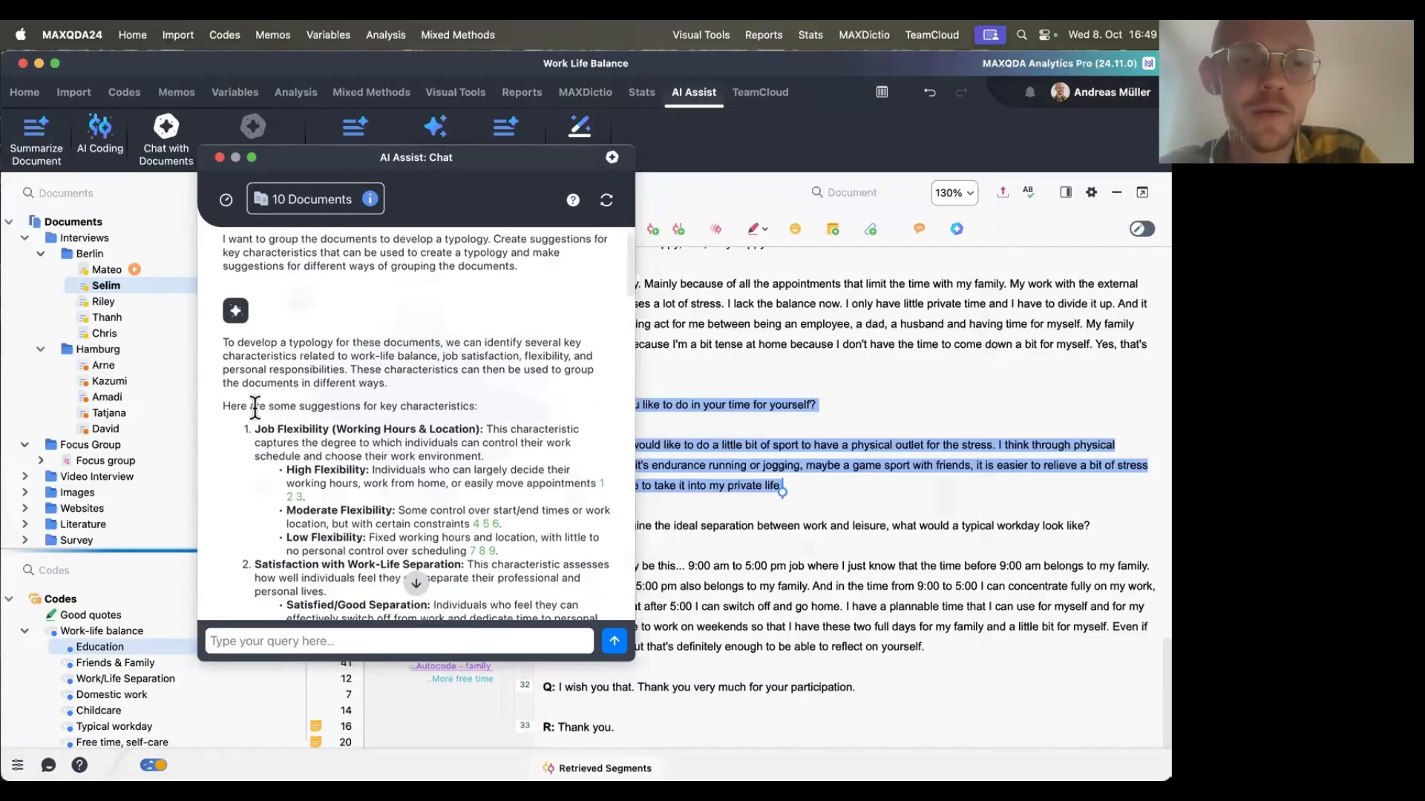
pyautogui.moveTo(256, 406); pyautogui.dragTo(502, 401)
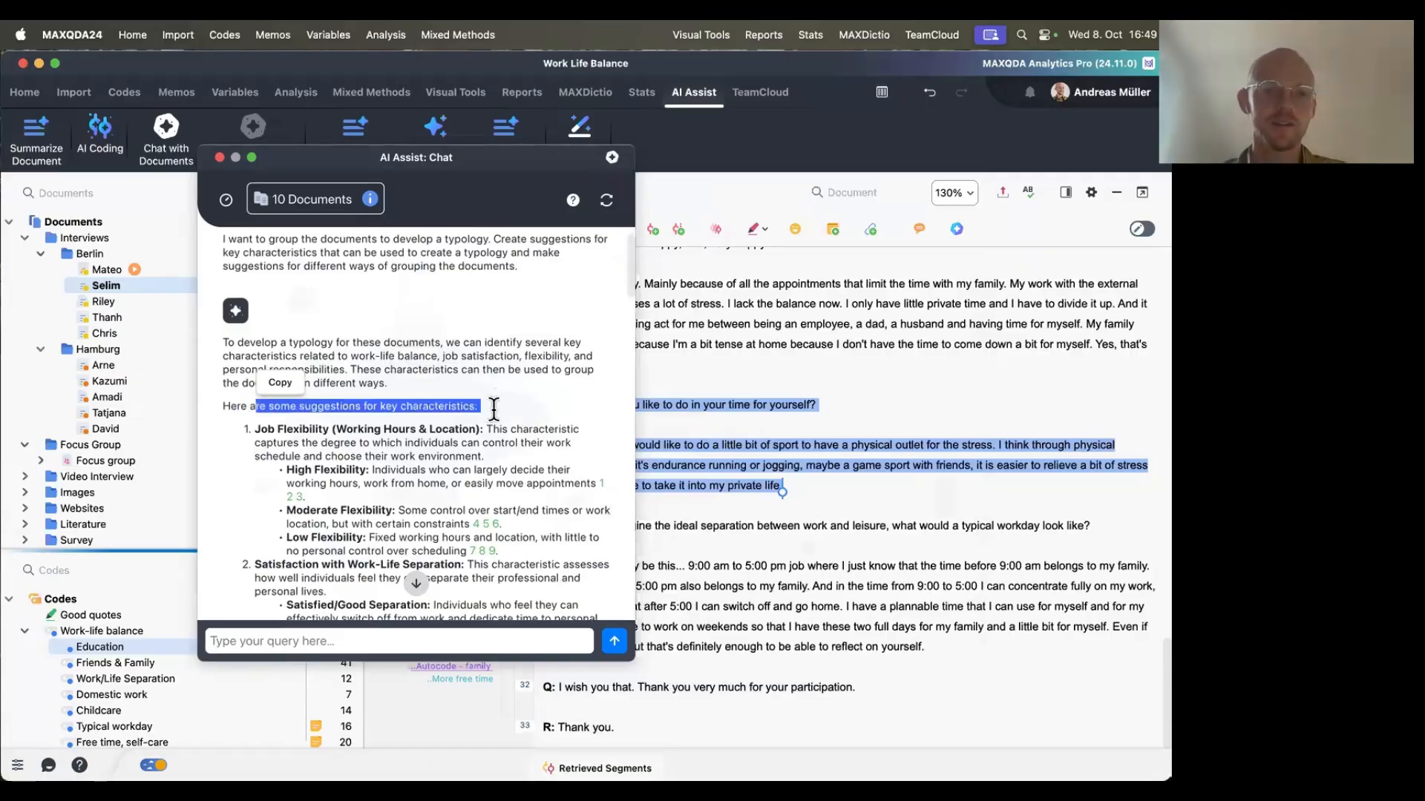
pyautogui.click(493, 408)
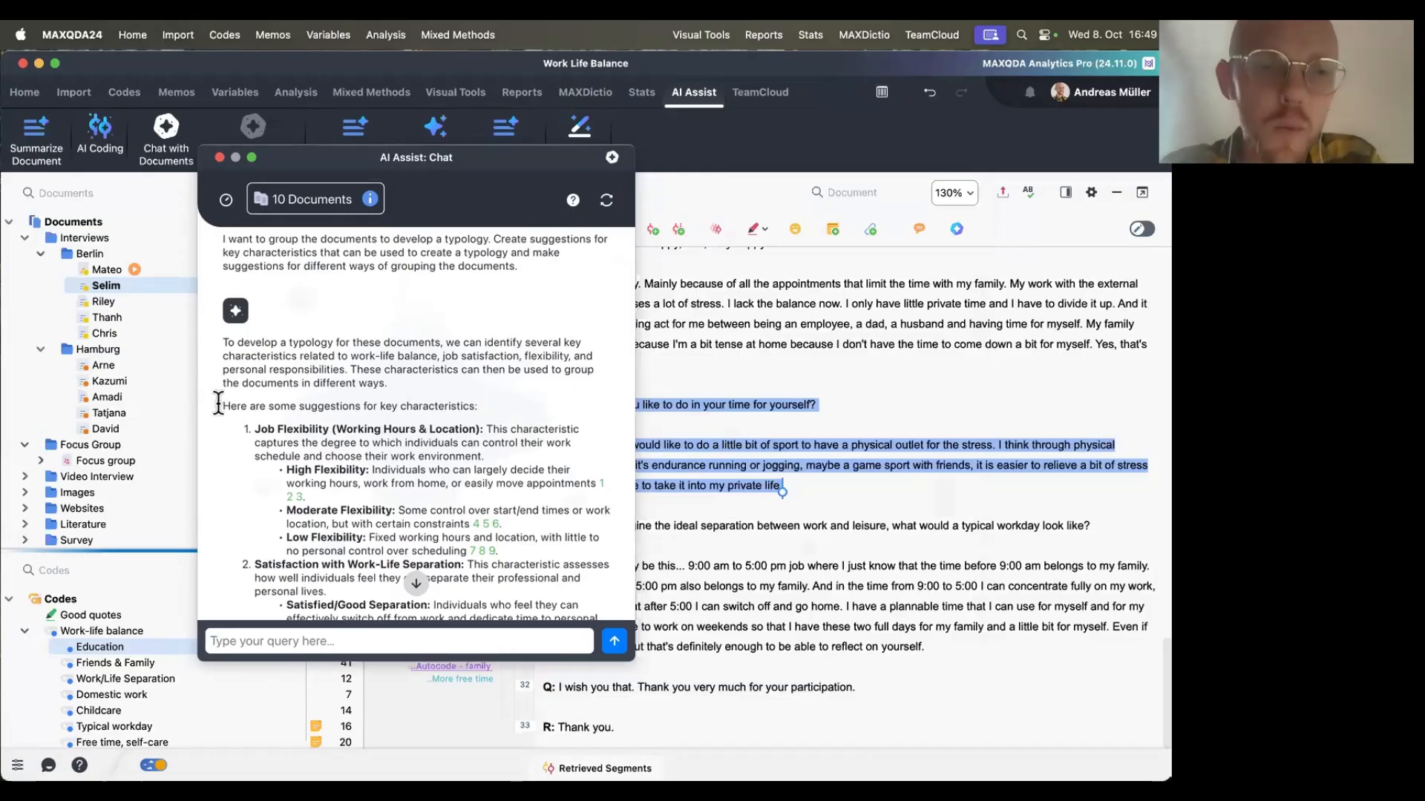
pyautogui.moveTo(255, 429); pyautogui.dragTo(330, 432)
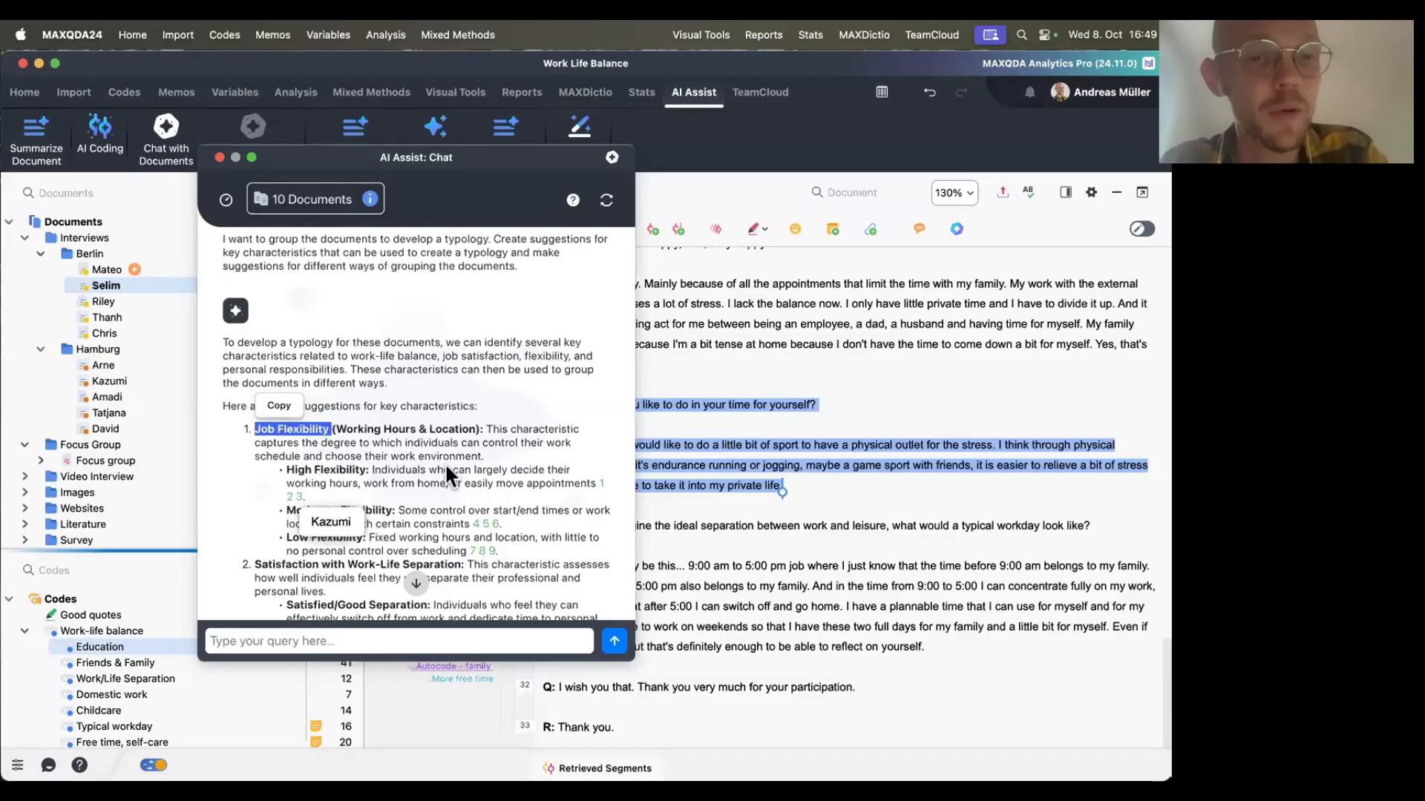
# Follow the citations under Job Flexibility and Satisfaction with Work-Life Separation to the cited interview and focus group segments.
pyautogui.click(413, 477)
pyautogui.click(297, 496)
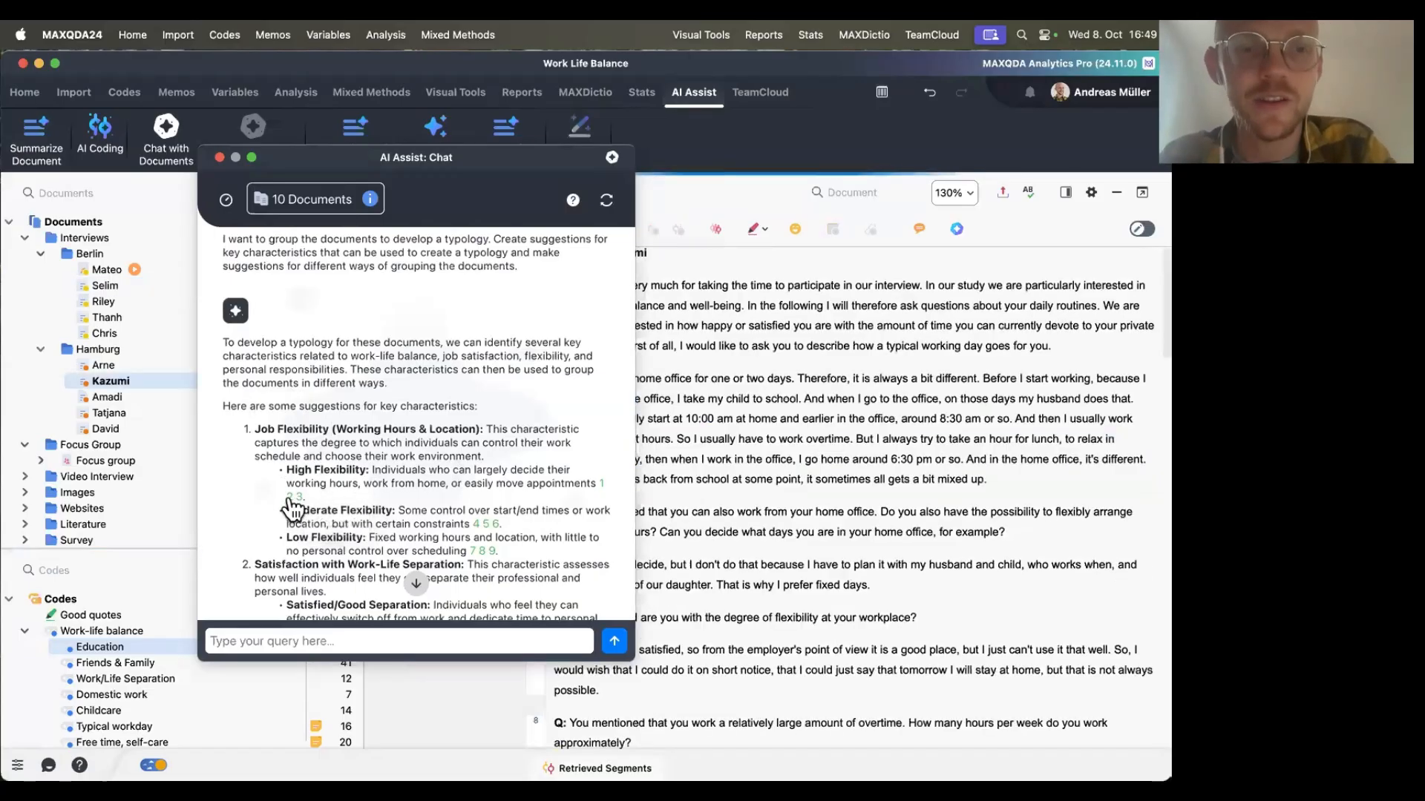
pyautogui.click(472, 551)
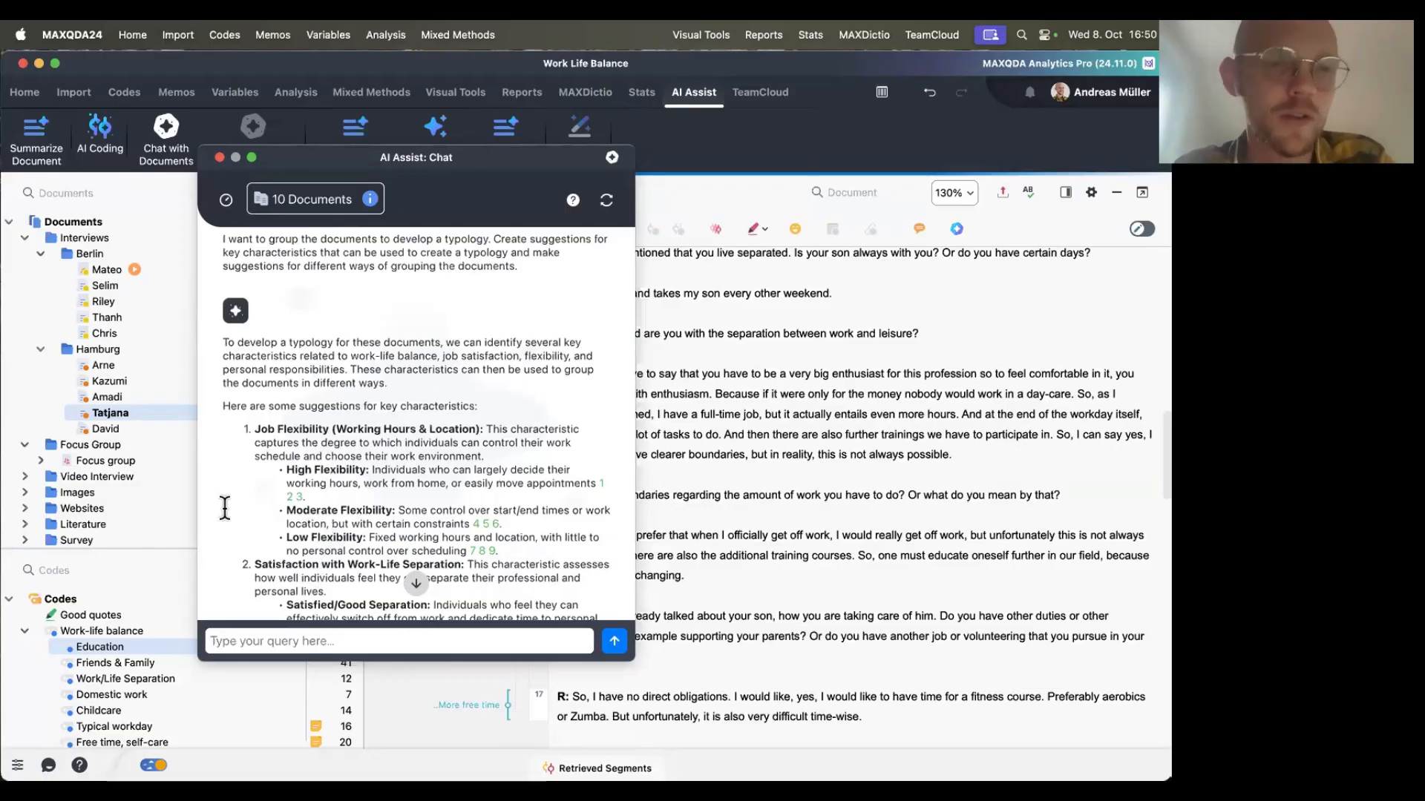
pyautogui.scroll(-5, 377, 490)
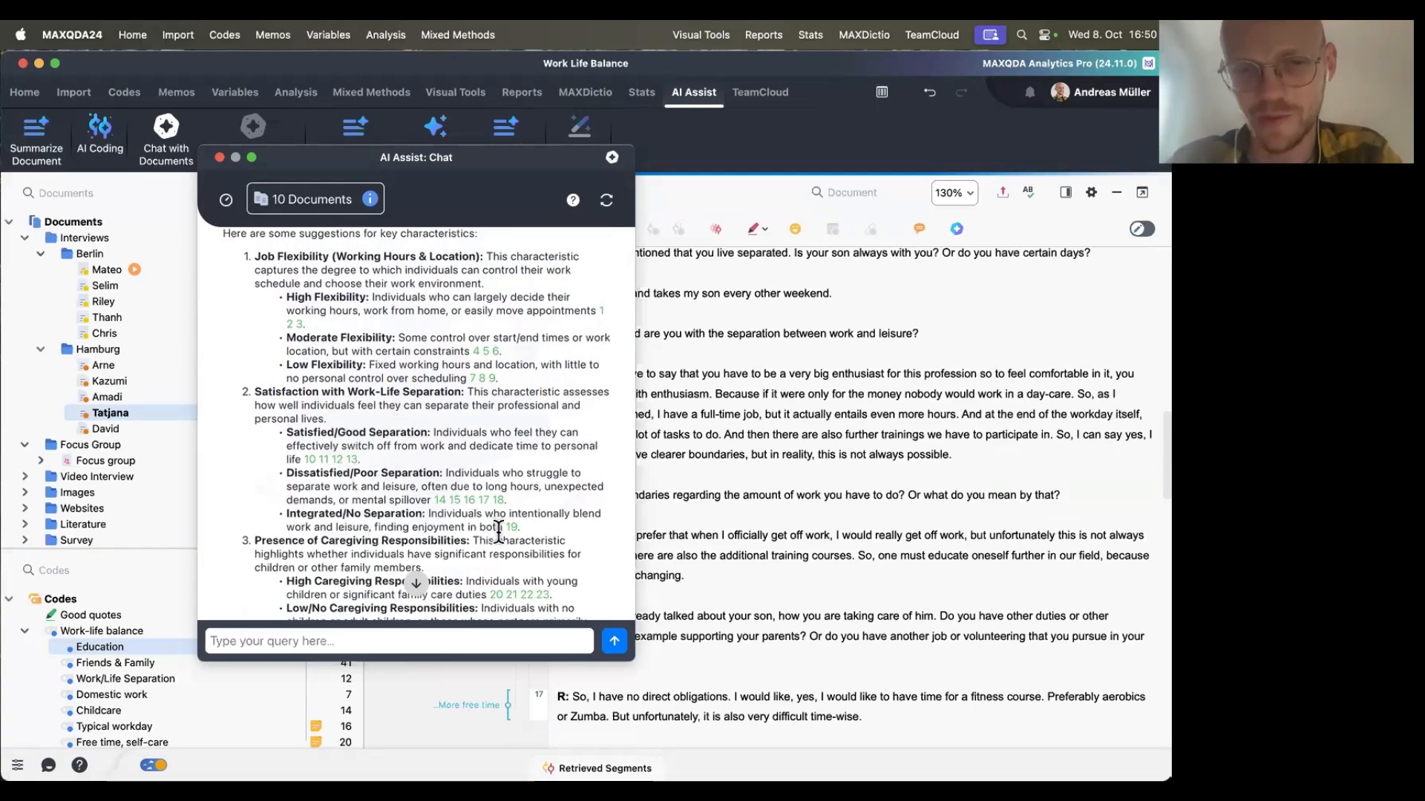
pyautogui.click(512, 527)
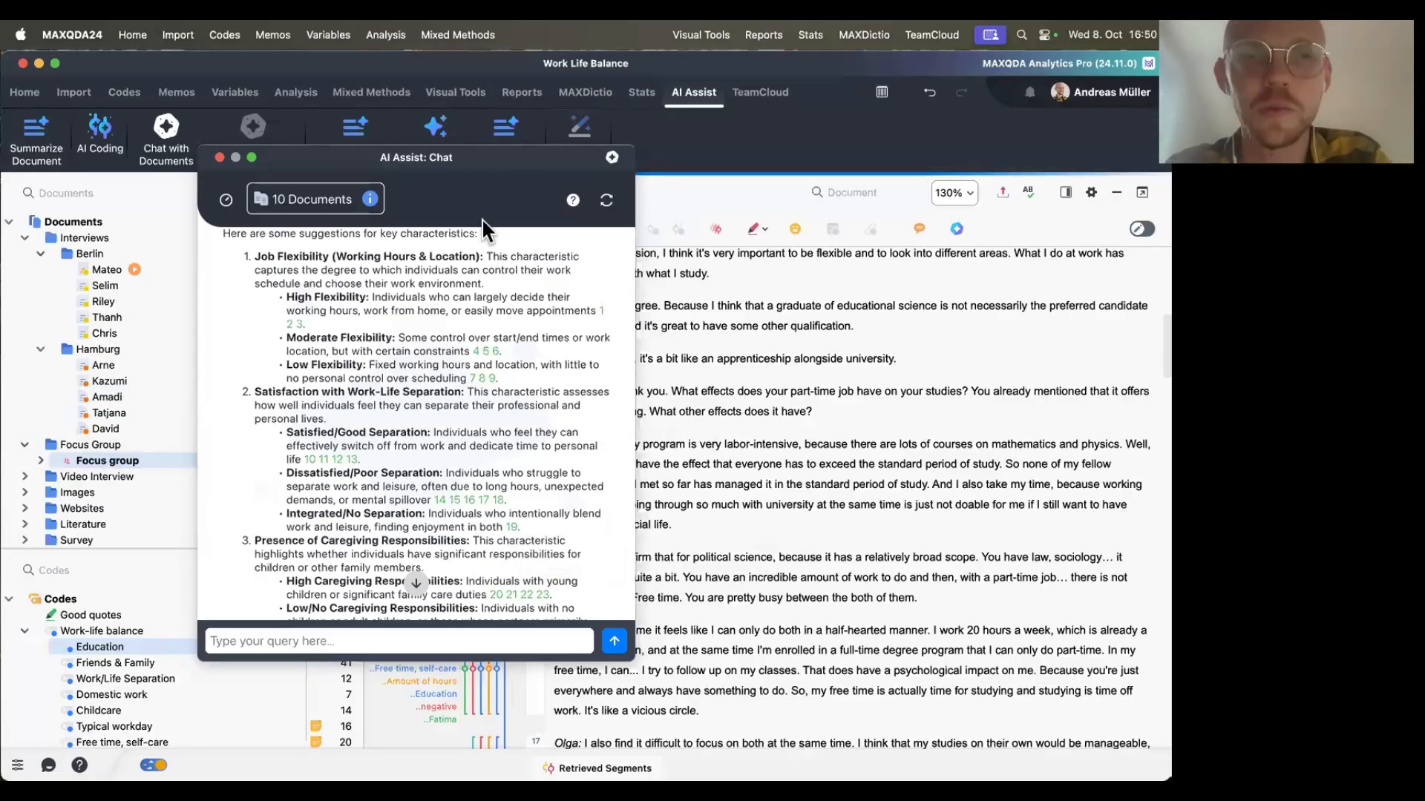
pyautogui.moveTo(440, 163); pyautogui.dragTo(546, 193)
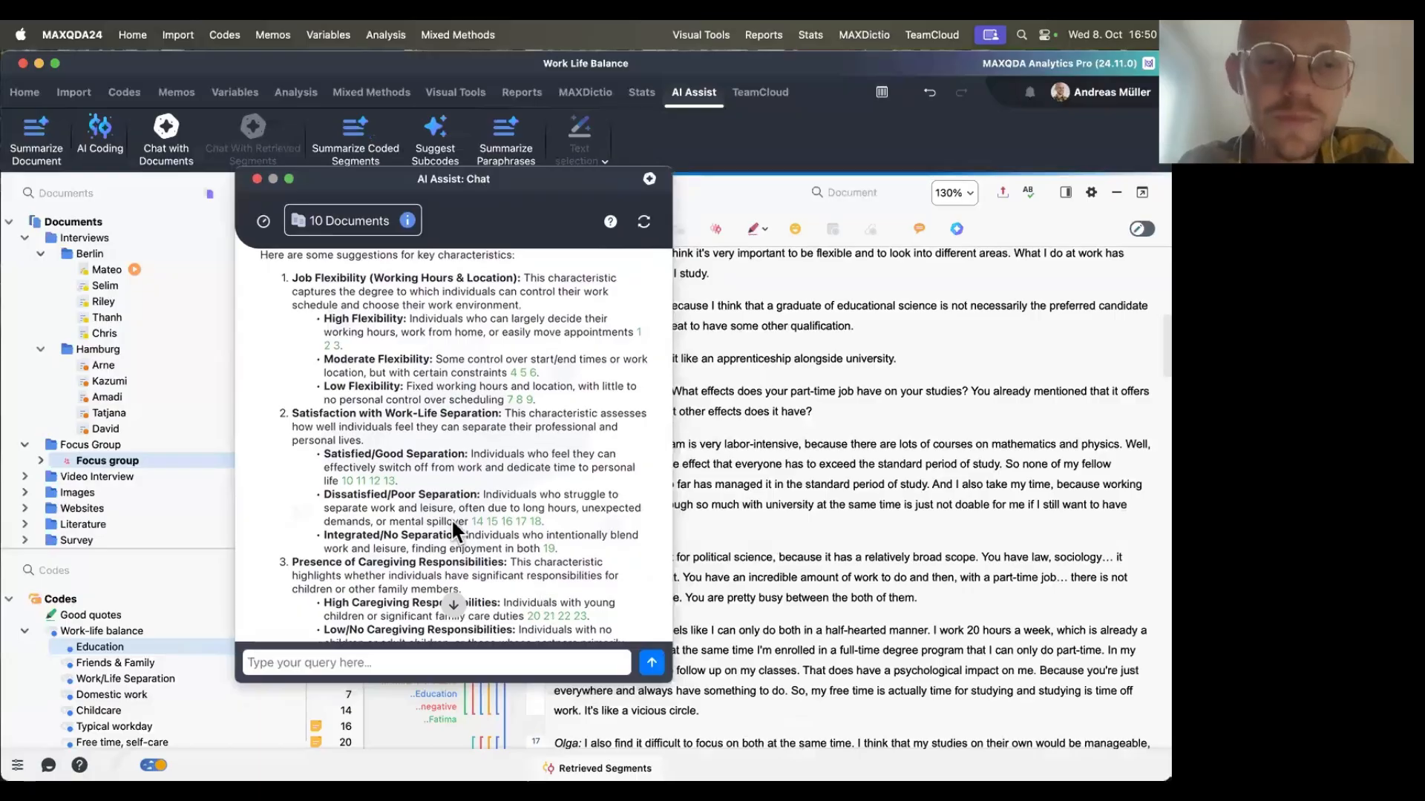
pyautogui.click(477, 519)
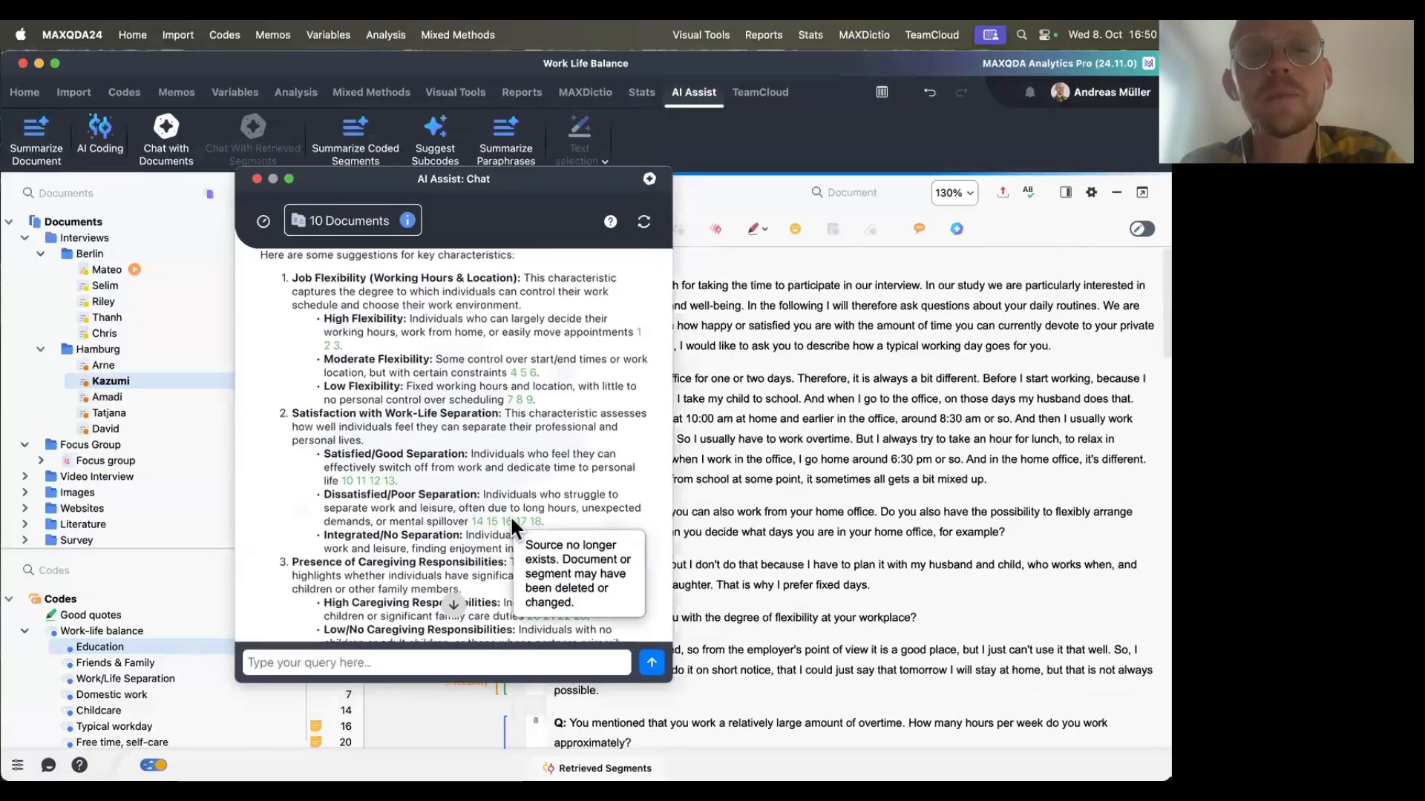
pyautogui.click(509, 519)
pyautogui.click(585, 488)
pyautogui.click(540, 521)
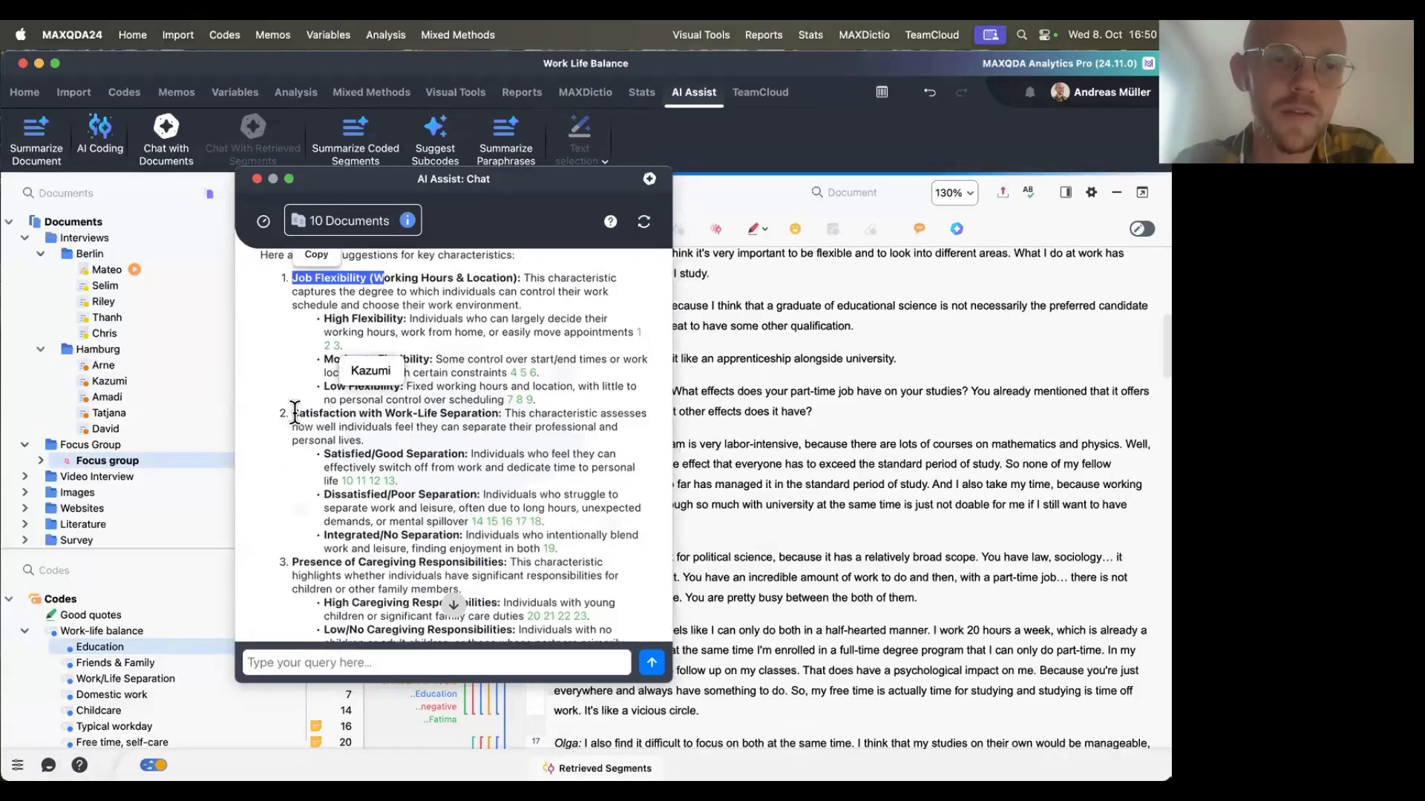
# Scroll through the remaining characteristics and grouping suggestions, highlighting each characteristic heading.
pyautogui.moveTo(293, 413); pyautogui.dragTo(395, 413)
pyautogui.scroll(-2, 393, 414)
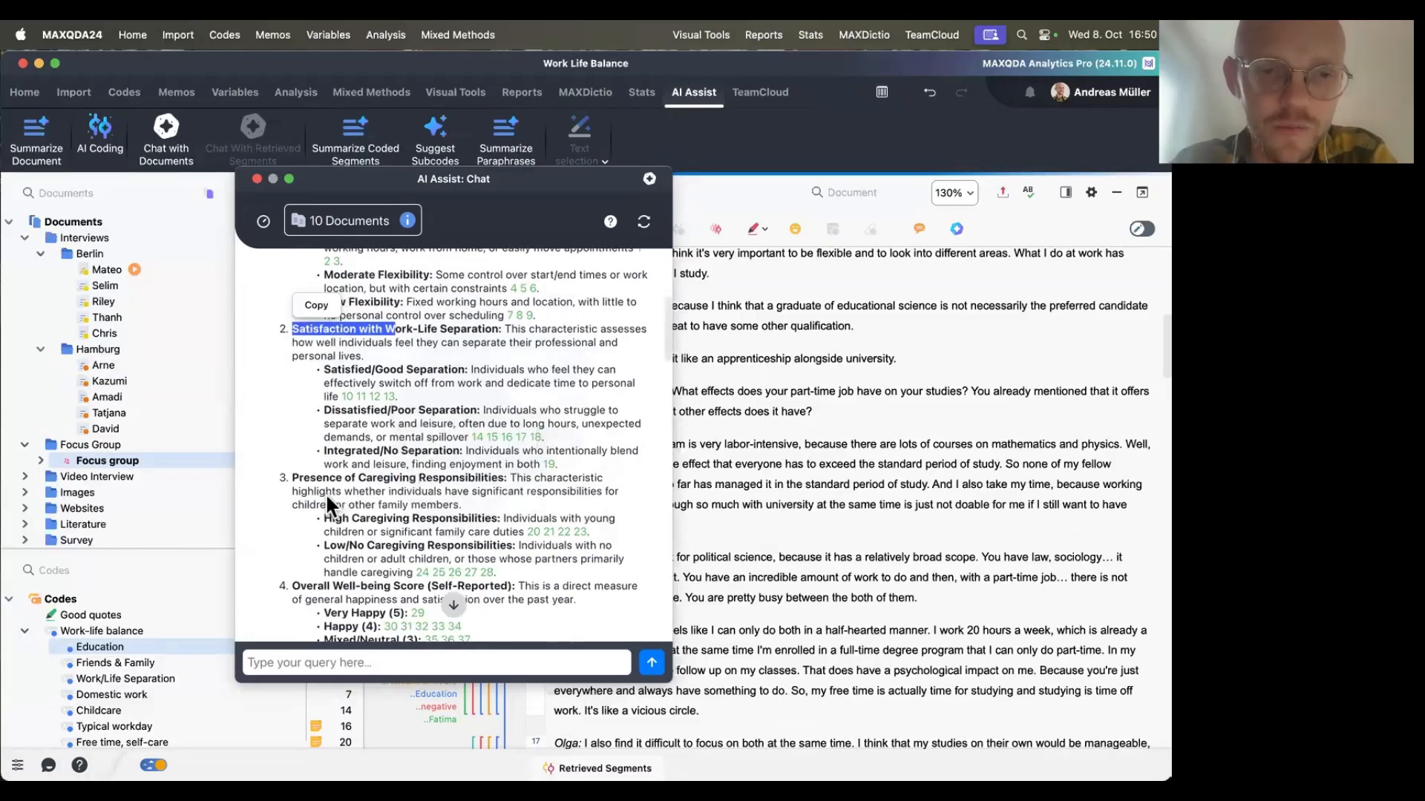
pyautogui.click(293, 478)
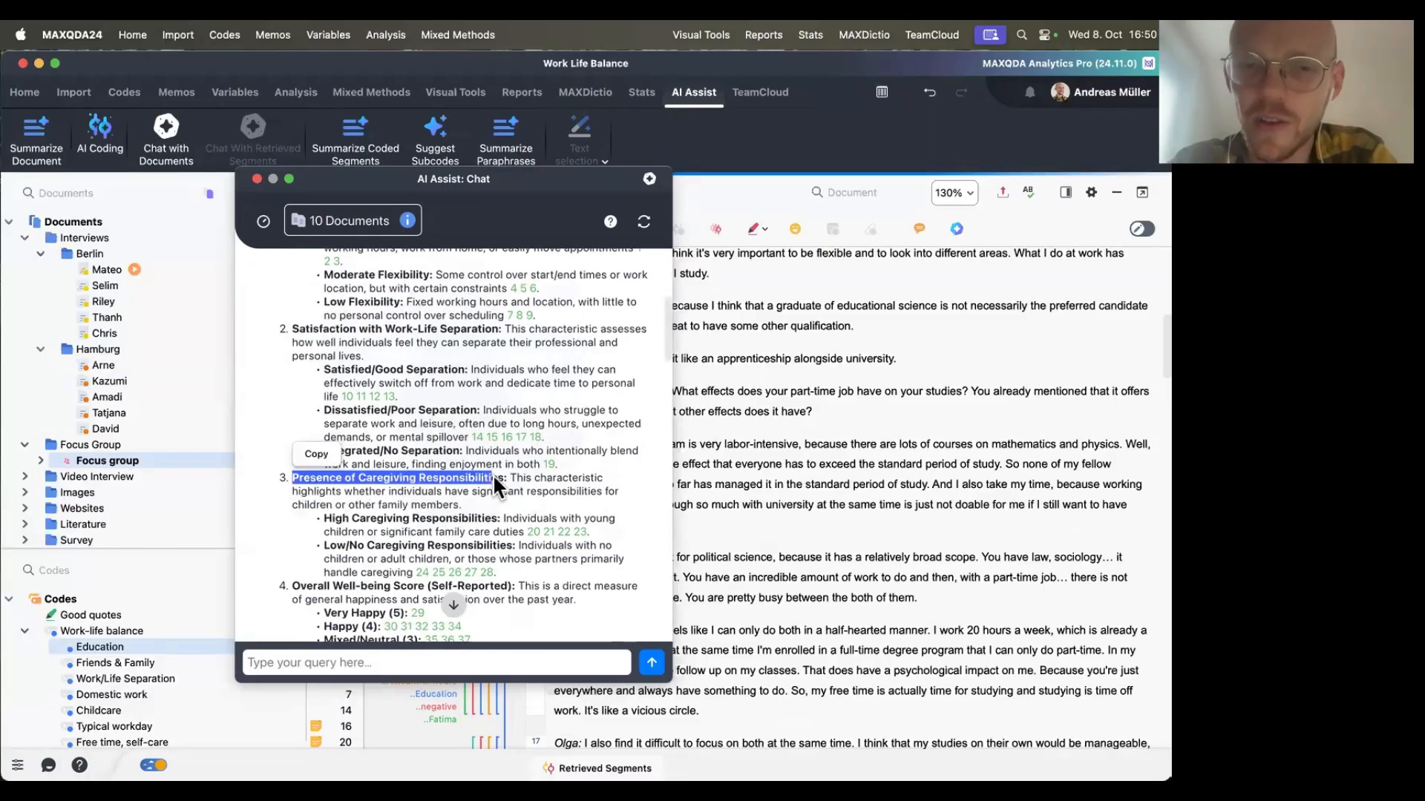
pyautogui.scroll(-1, 363, 493)
pyautogui.moveTo(338, 483); pyautogui.dragTo(465, 486)
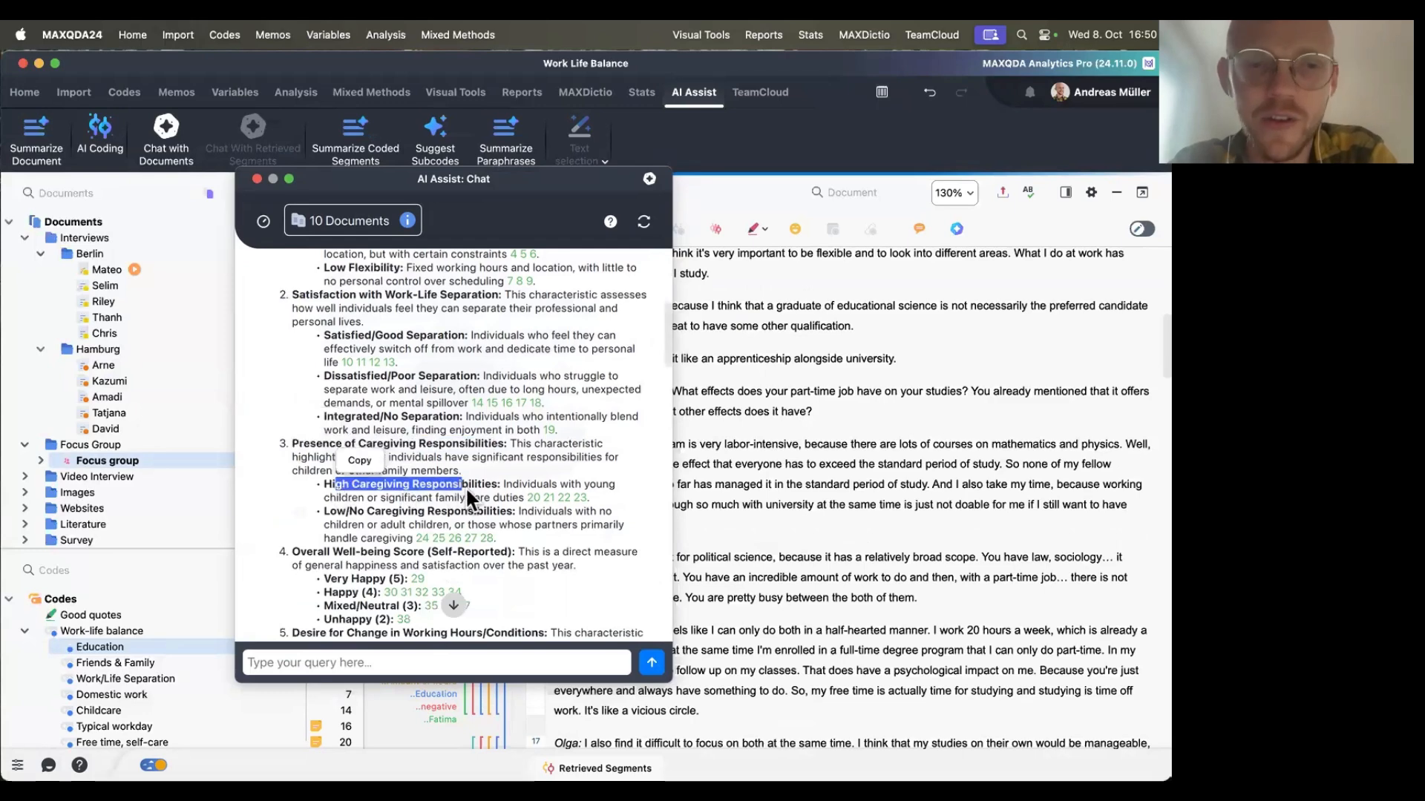
pyautogui.moveTo(323, 511); pyautogui.dragTo(494, 514)
pyautogui.click(494, 513)
pyautogui.scroll(-5, 494, 514)
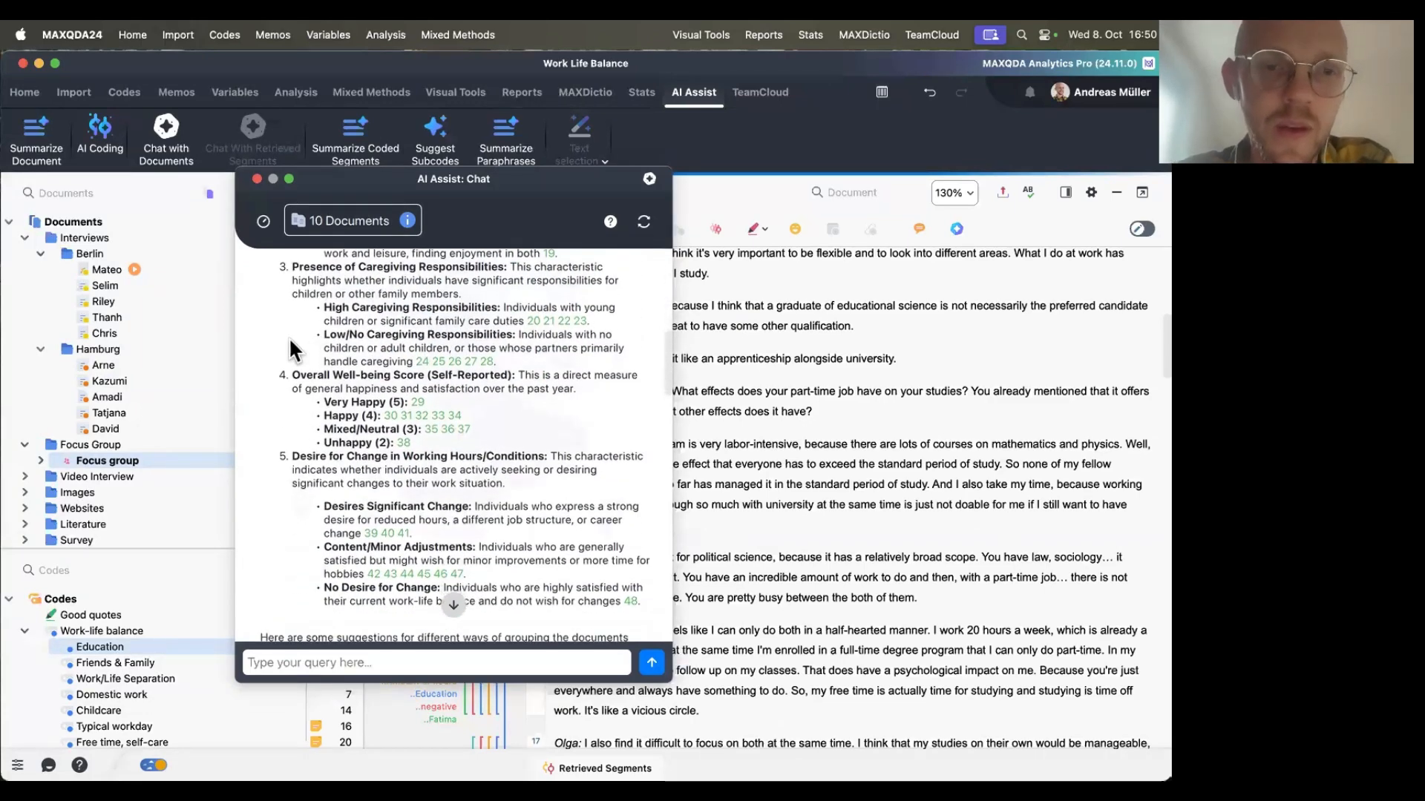
pyautogui.moveTo(295, 375); pyautogui.dragTo(452, 374)
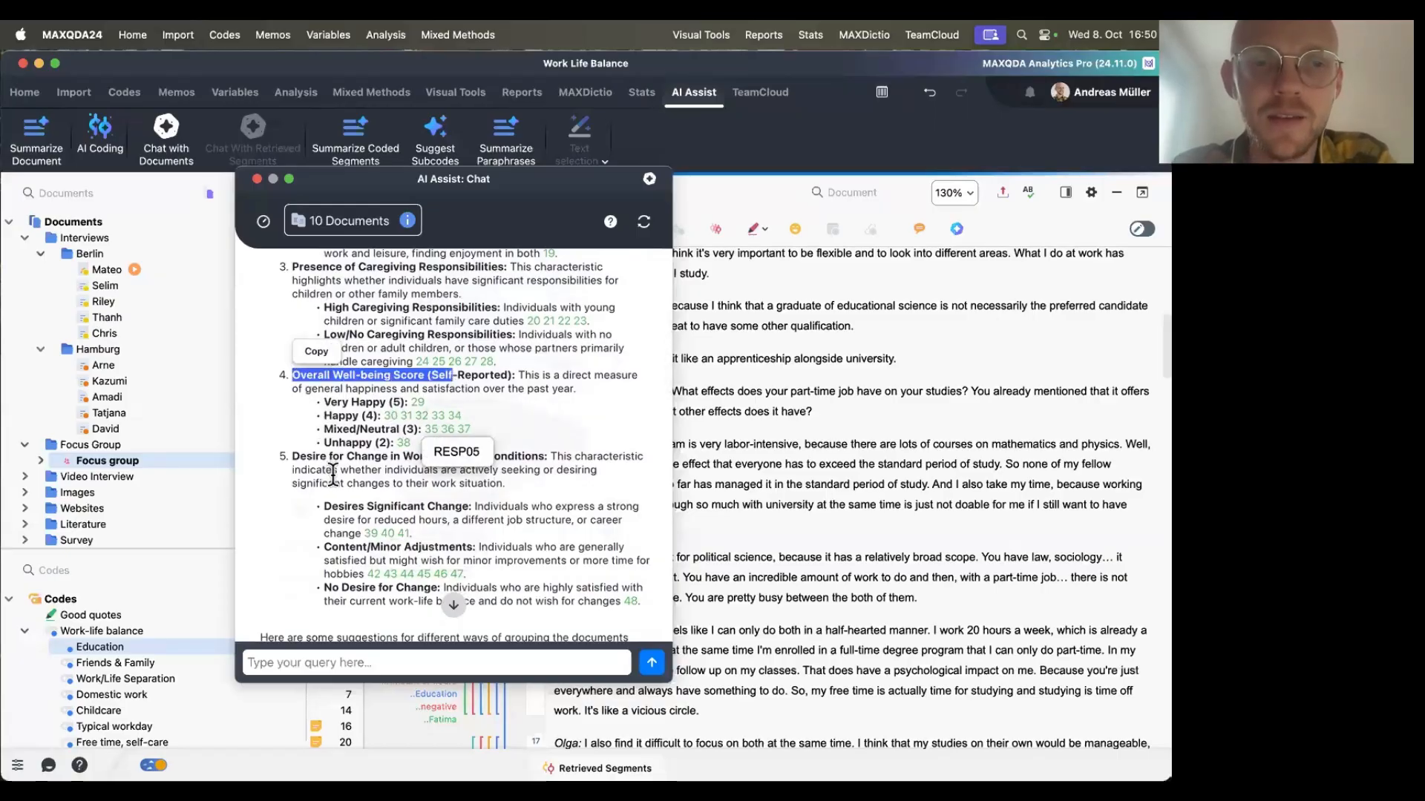
pyautogui.click(404, 511)
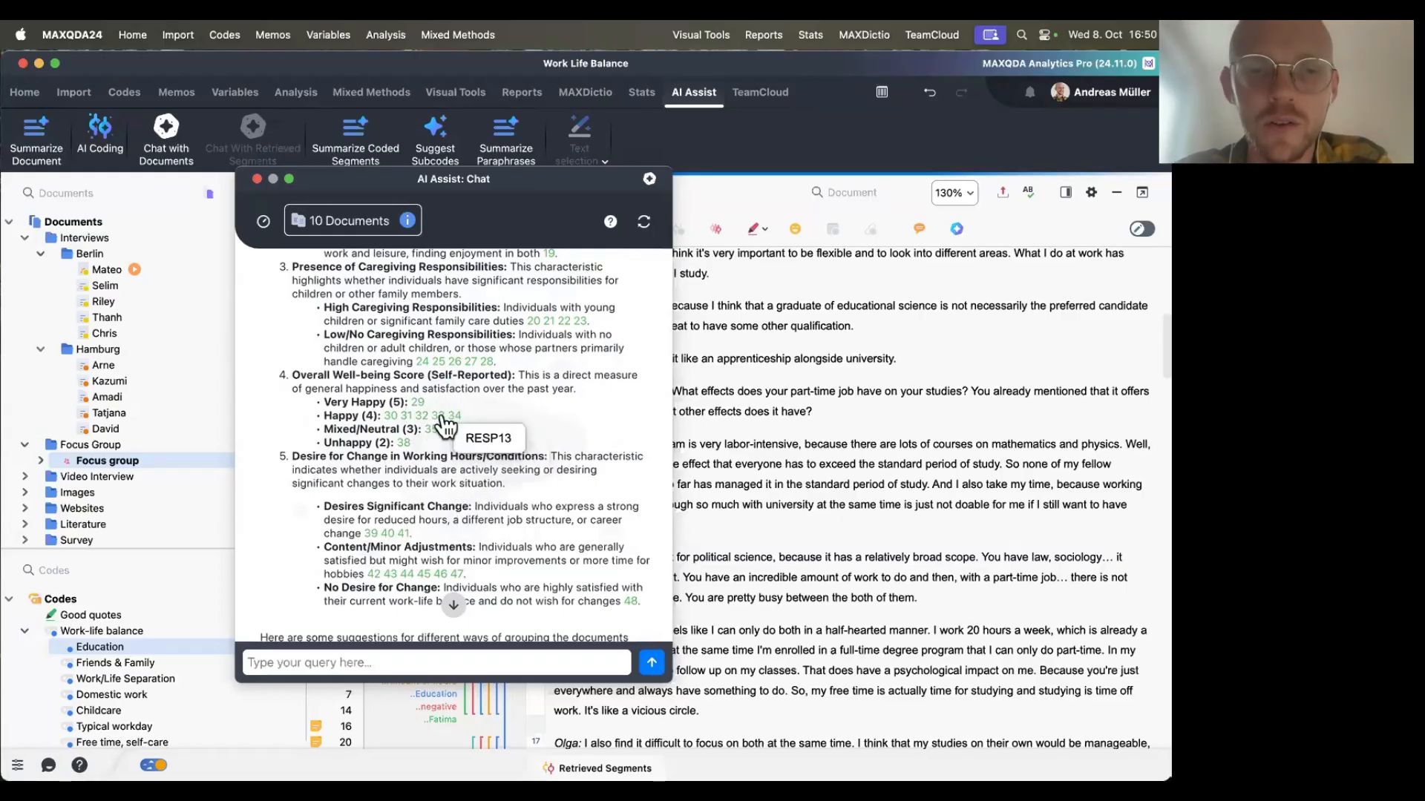
pyautogui.scroll(-2, 433, 482)
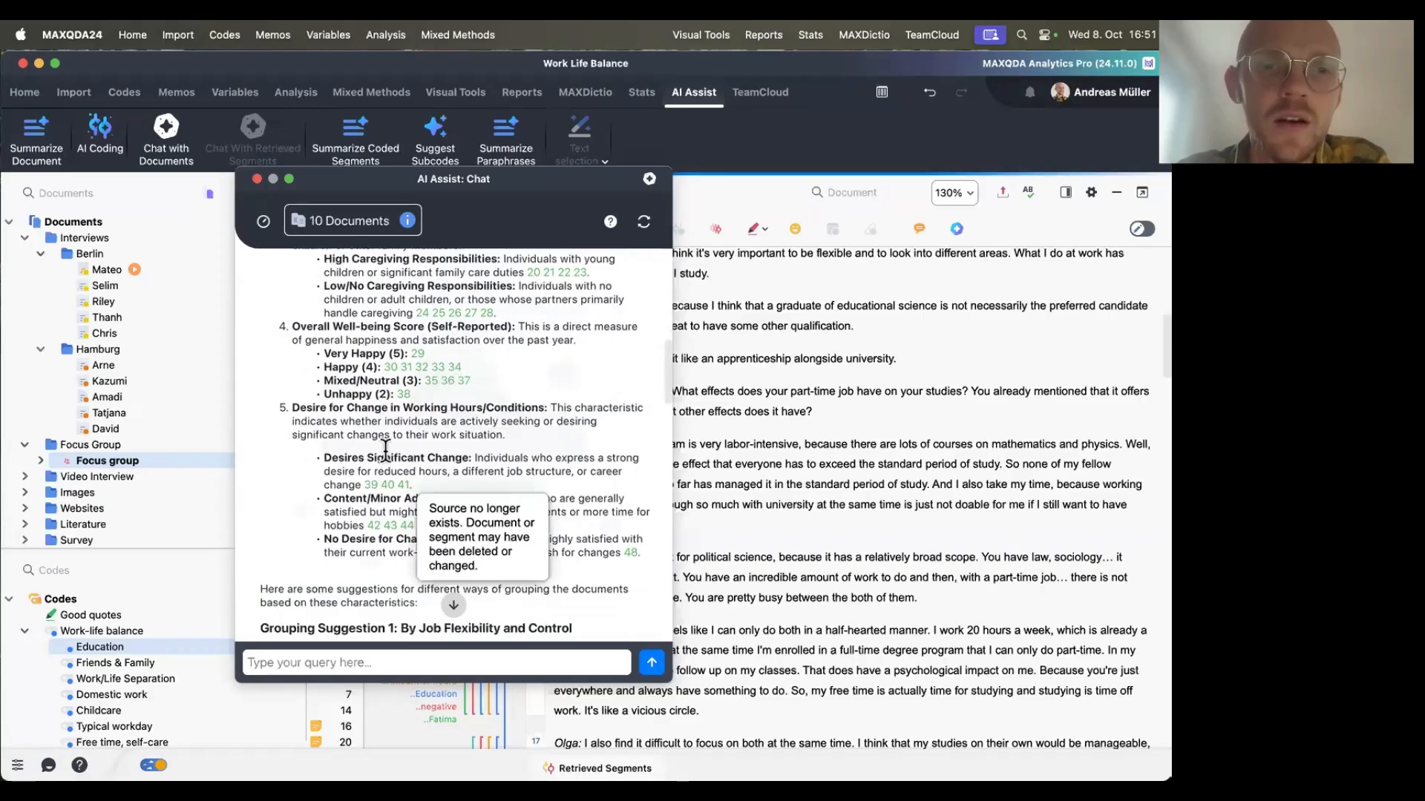
pyautogui.scroll(-1, 501, 419)
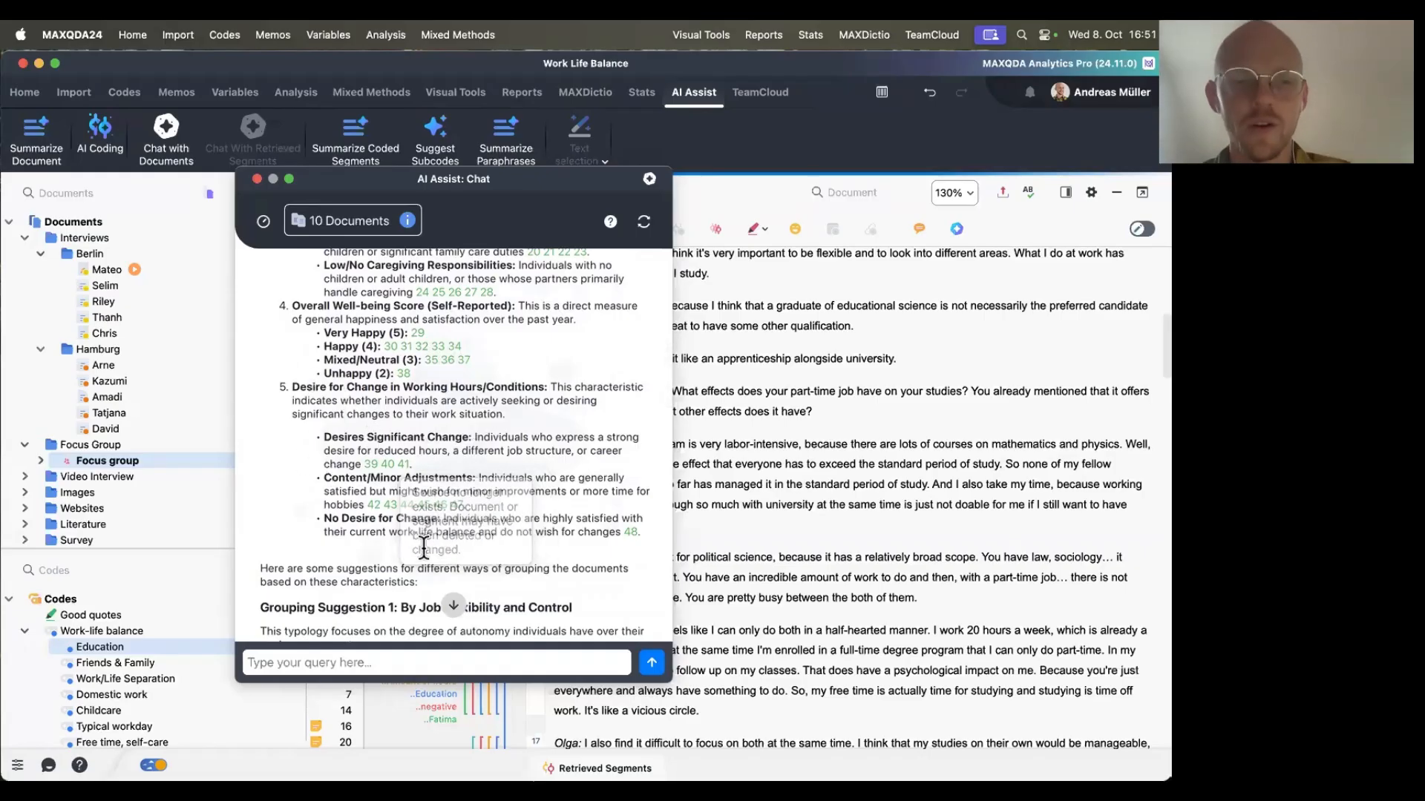
# Scroll to the grouping suggestions and read Grouping Suggestion 1, By Job Flexibility and Control, highlighting its heading and first group.
pyautogui.scroll(-8, 424, 548)
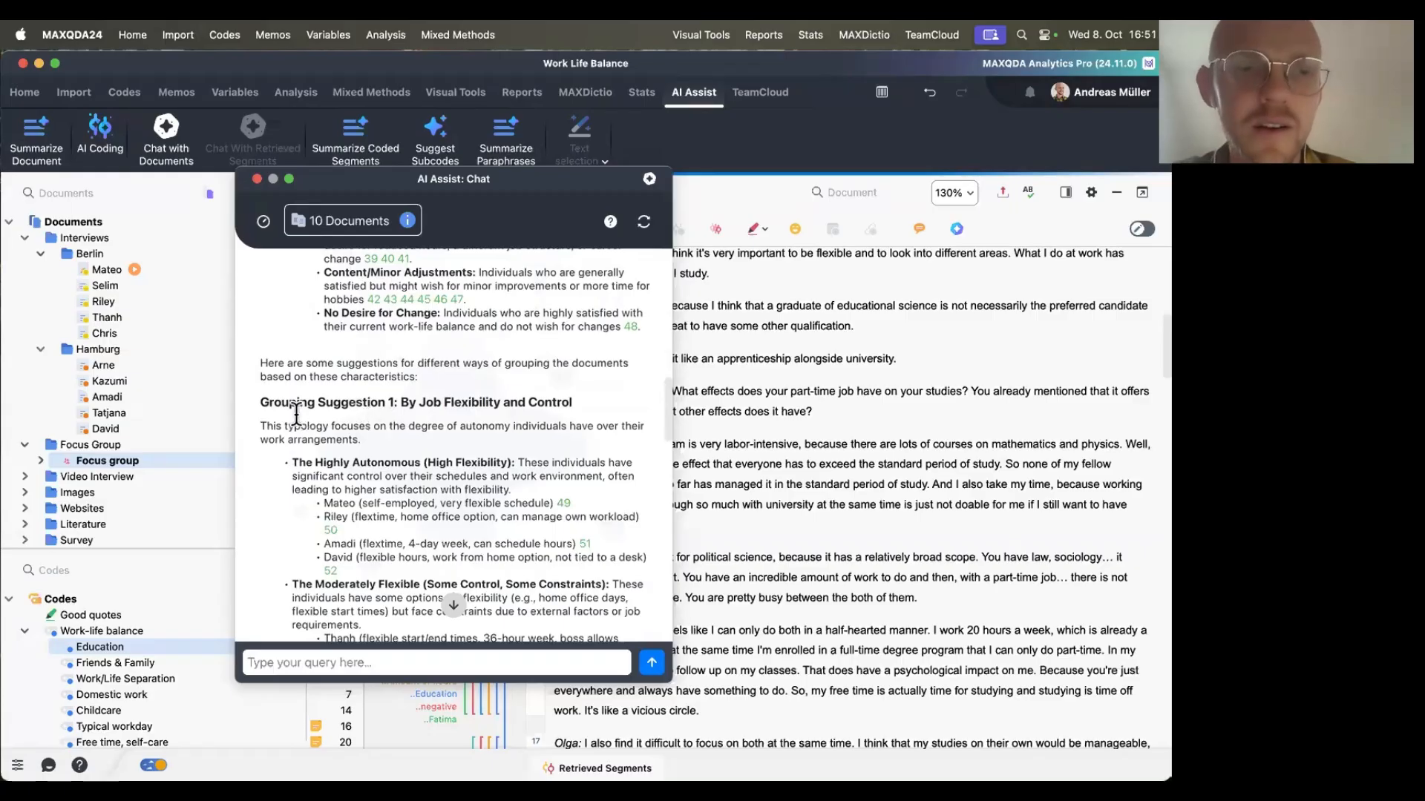
pyautogui.scroll(-4, 406, 448)
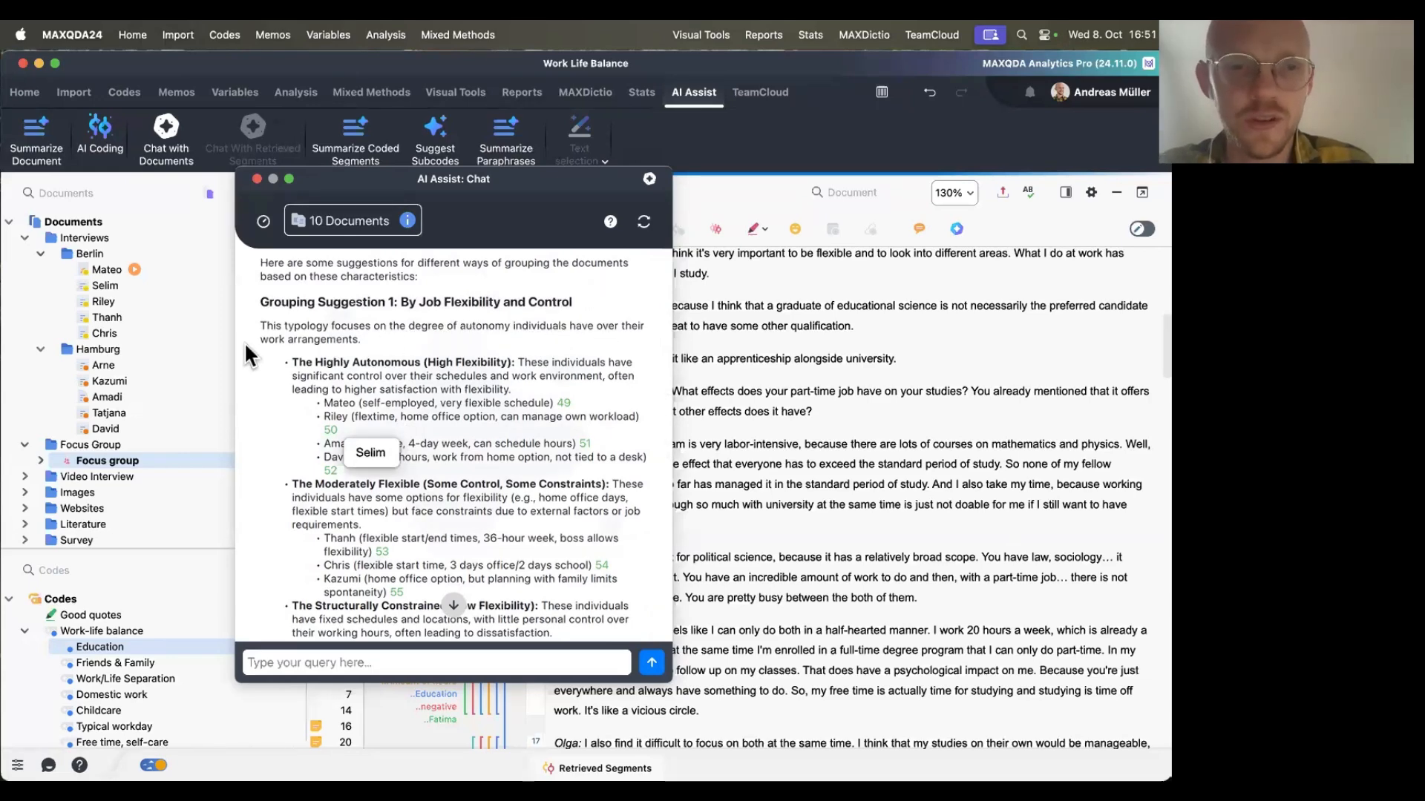
pyautogui.scroll(-1, 355, 364)
pyautogui.scroll(1, 355, 365)
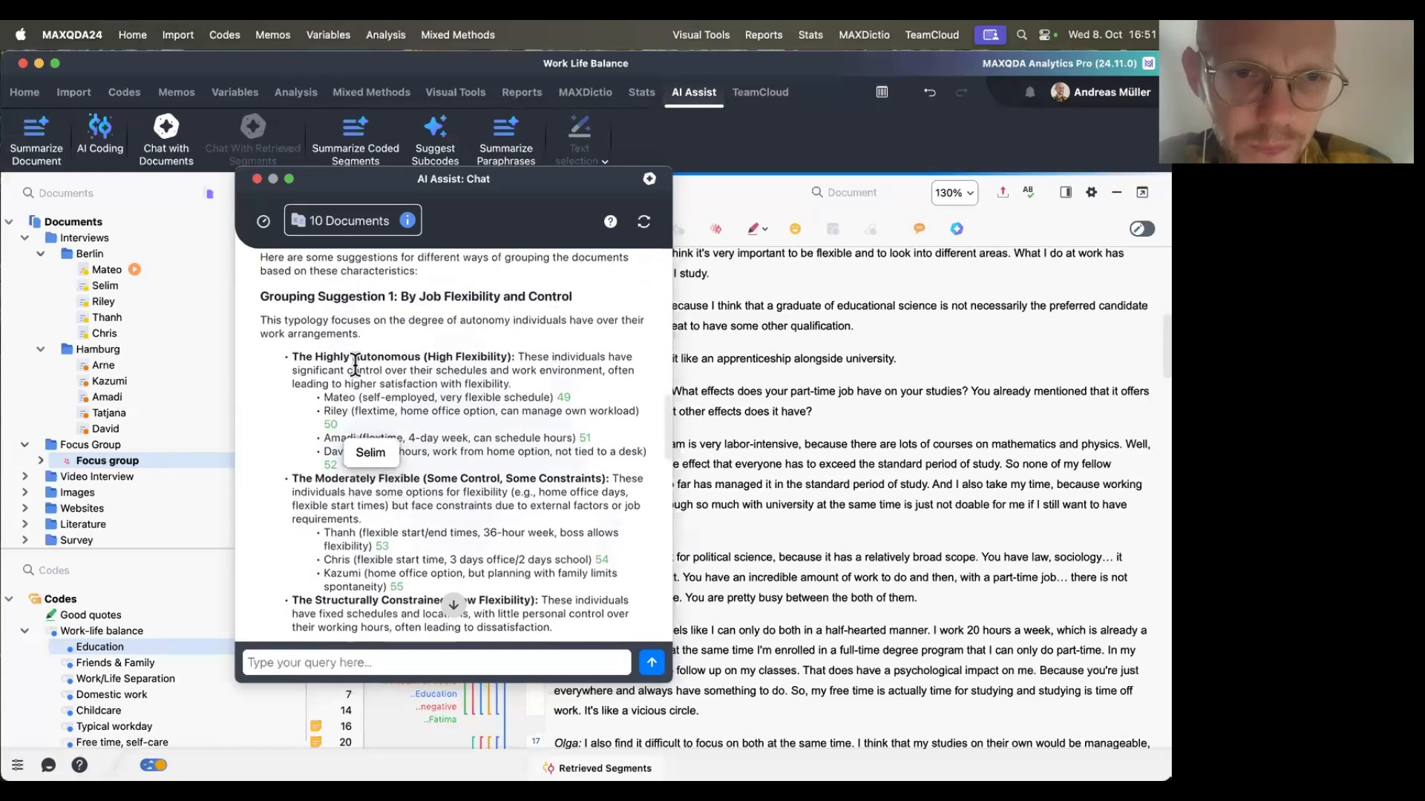
pyautogui.moveTo(275, 290); pyautogui.dragTo(593, 293)
pyautogui.moveTo(300, 359); pyautogui.dragTo(450, 359)
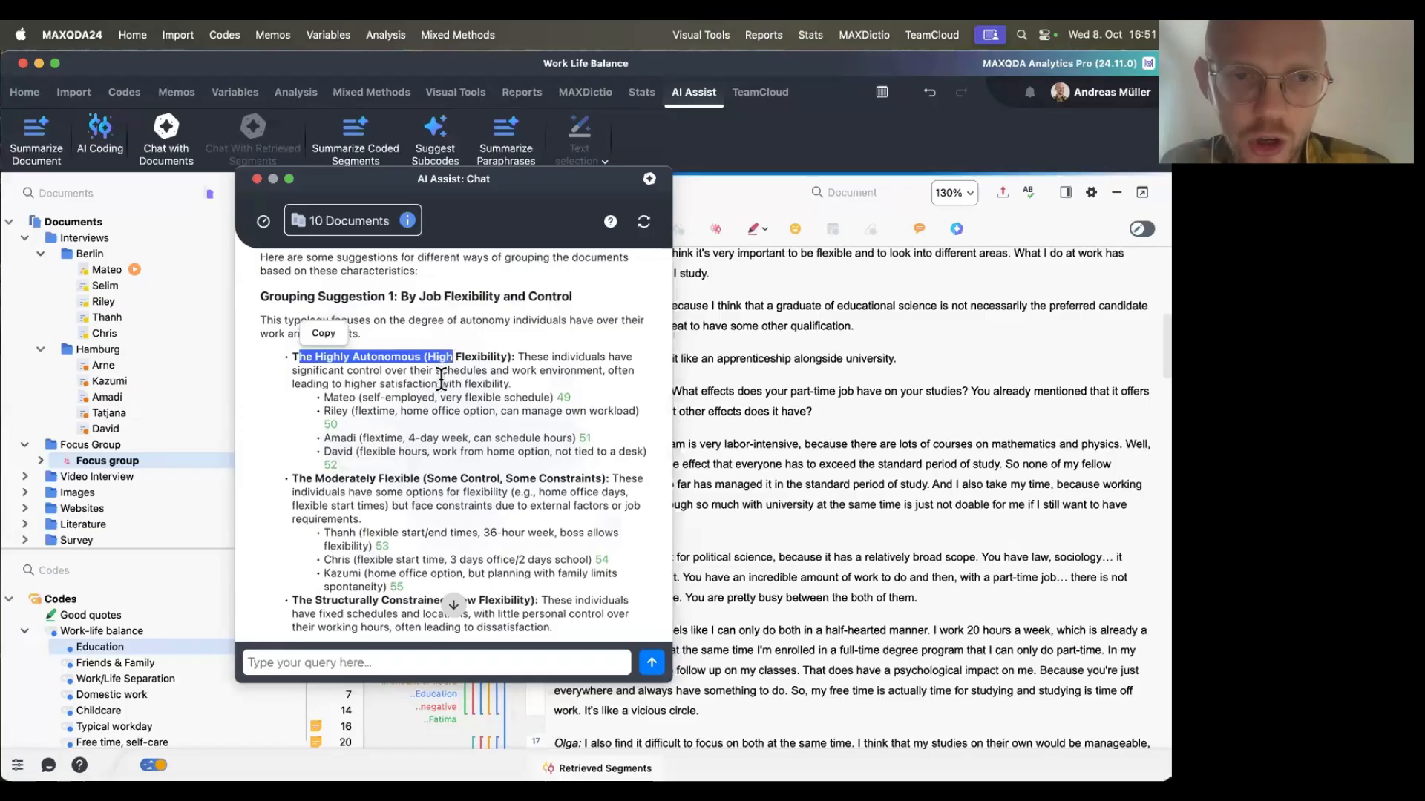
pyautogui.click(335, 394)
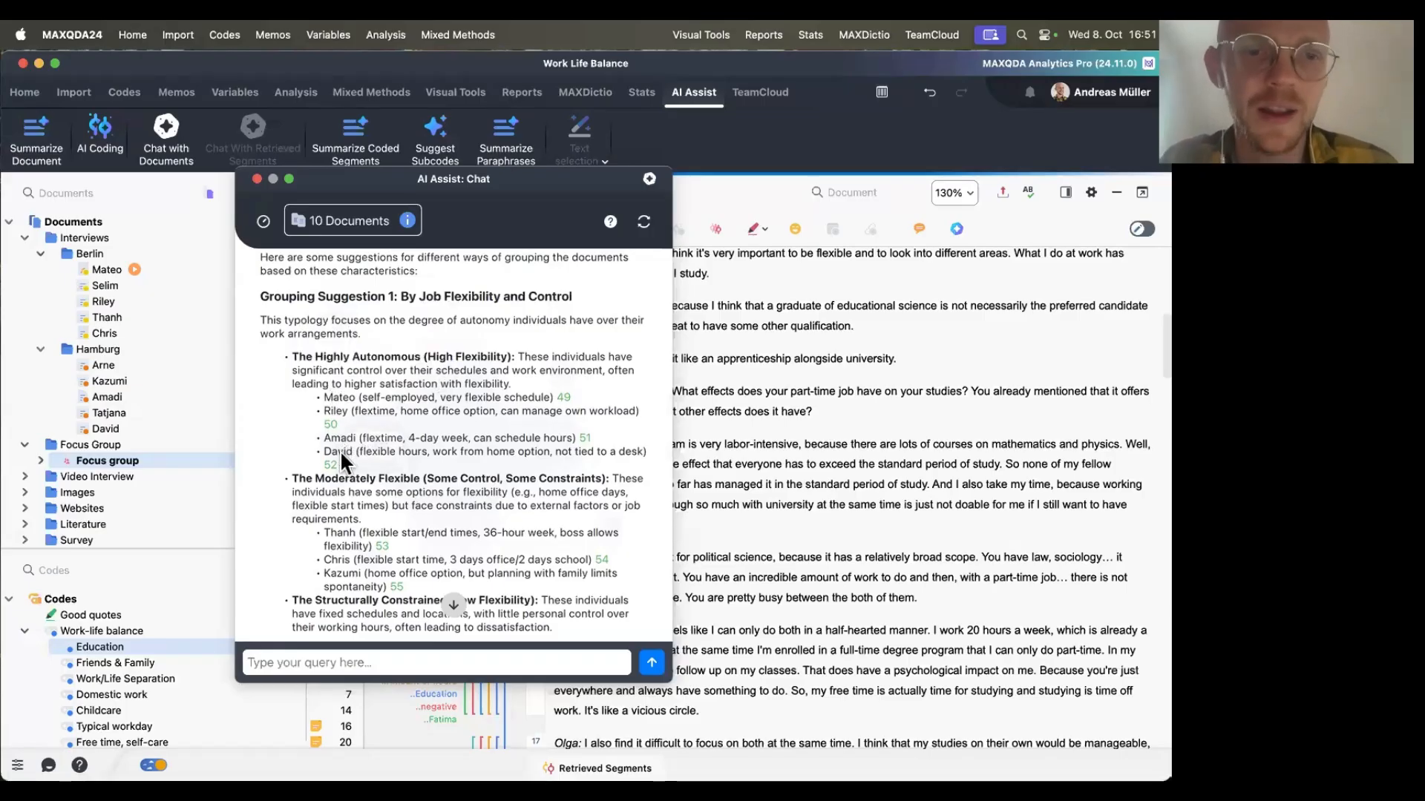
# Scroll through Grouping Suggestions 2 and 3 and the closing remarks of the typology answer, moving back and forth between groups.
pyautogui.scroll(-3, 472, 456)
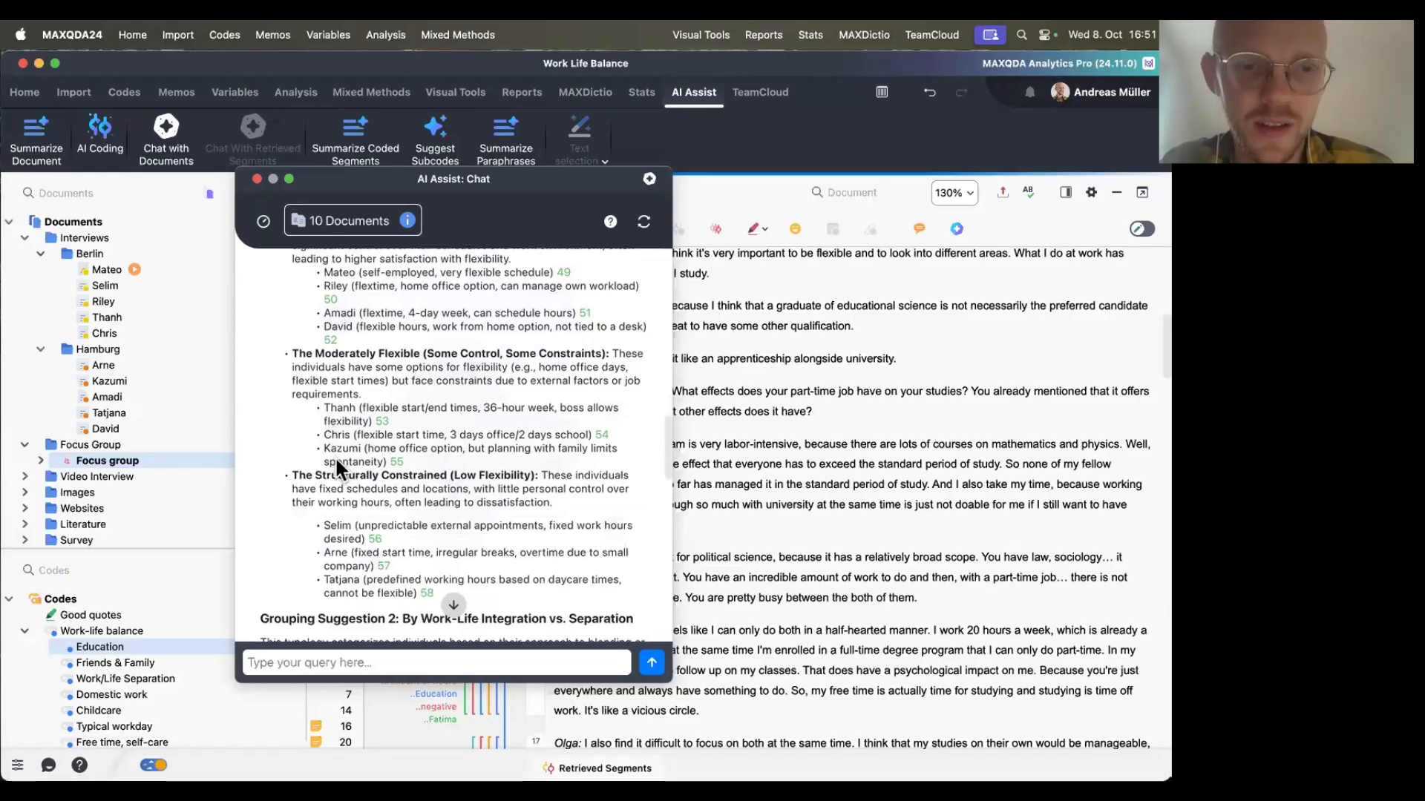
pyautogui.scroll(-3, 483, 390)
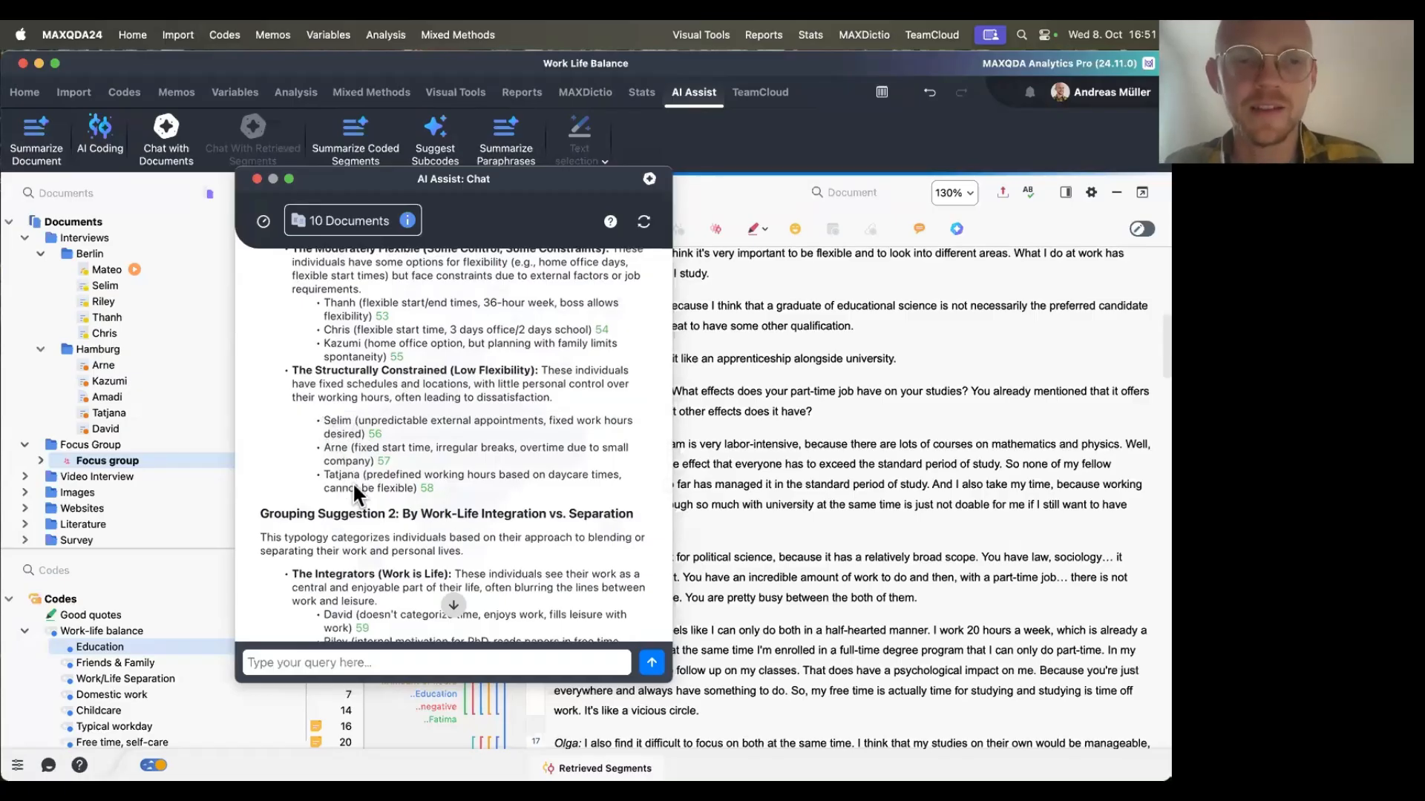
pyautogui.scroll(7, 353, 482)
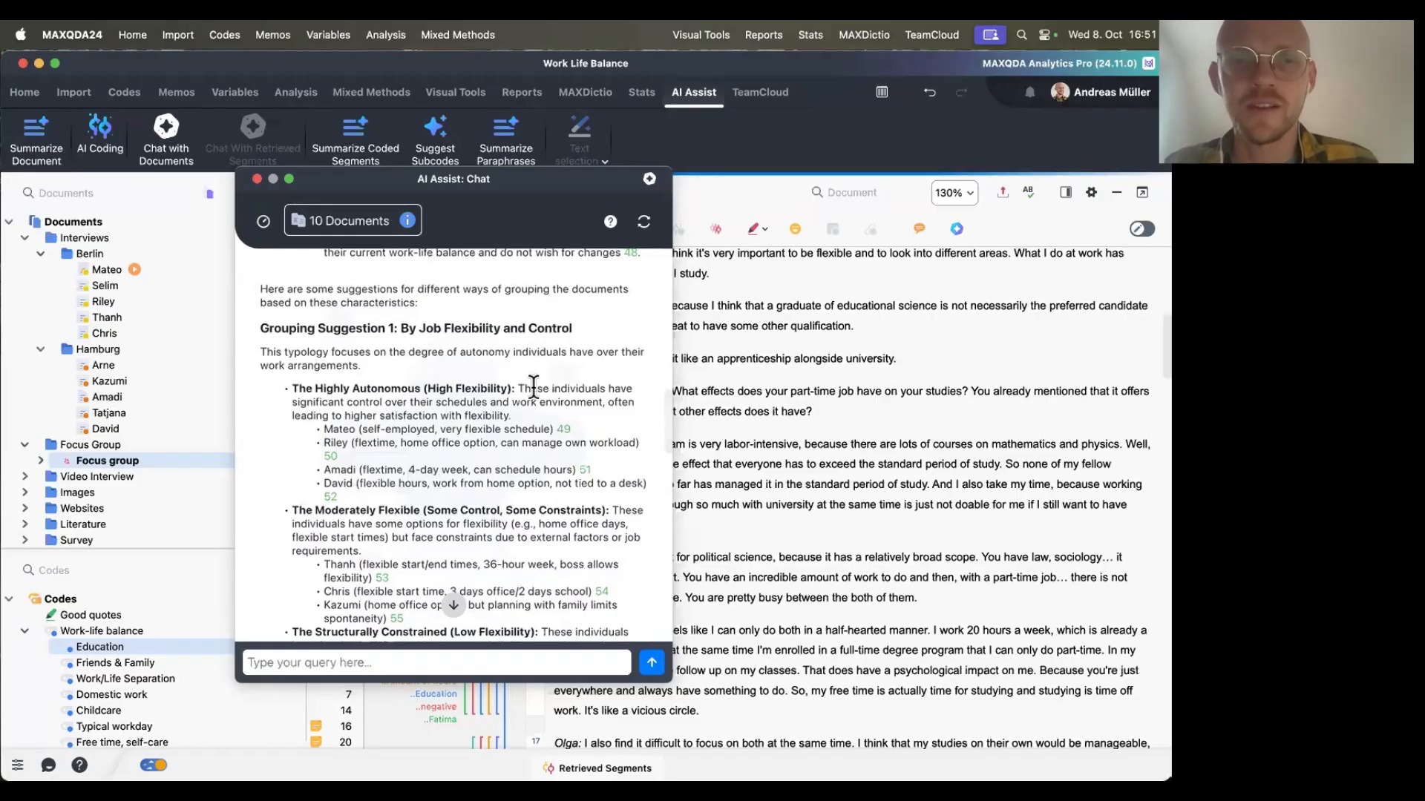
pyautogui.scroll(-5, 364, 452)
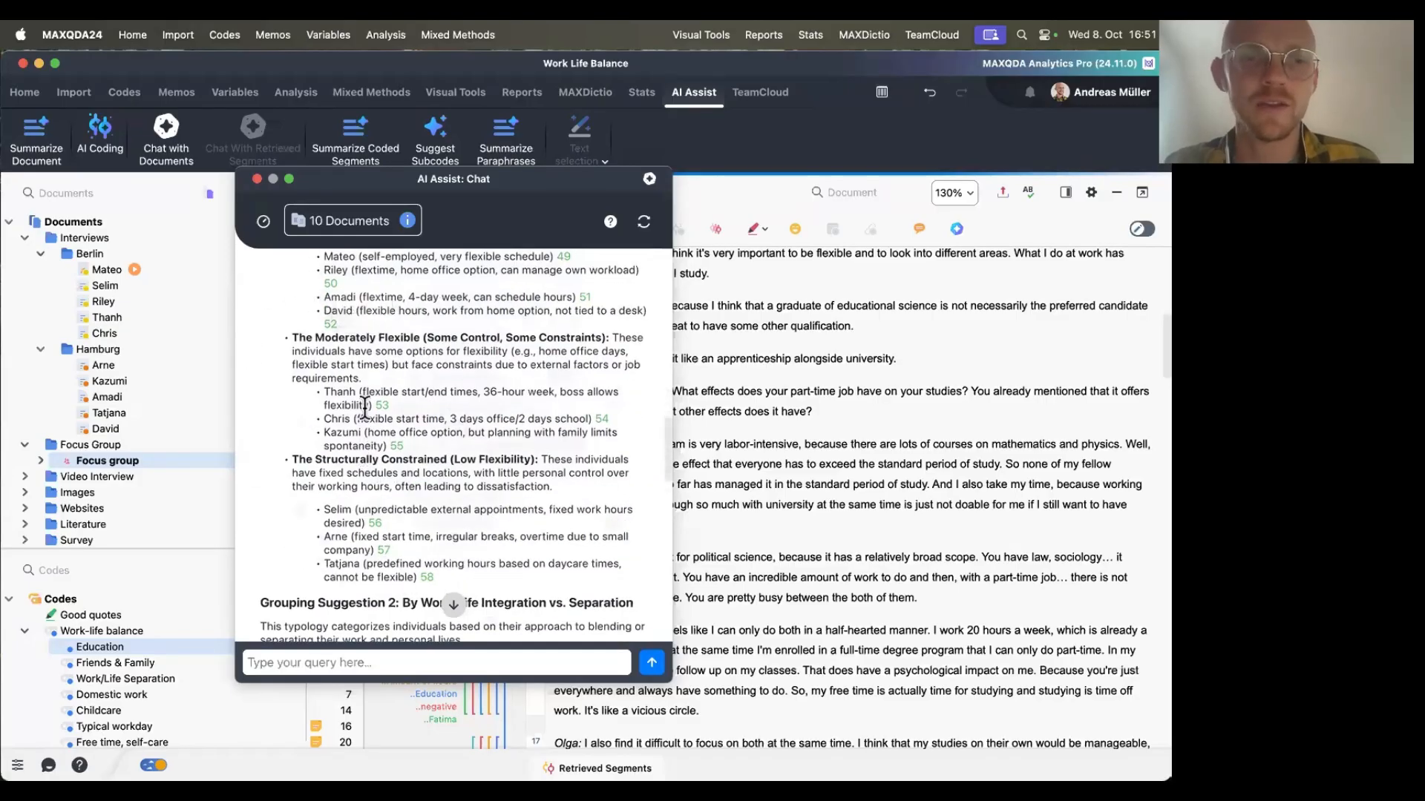
pyautogui.scroll(-8, 361, 531)
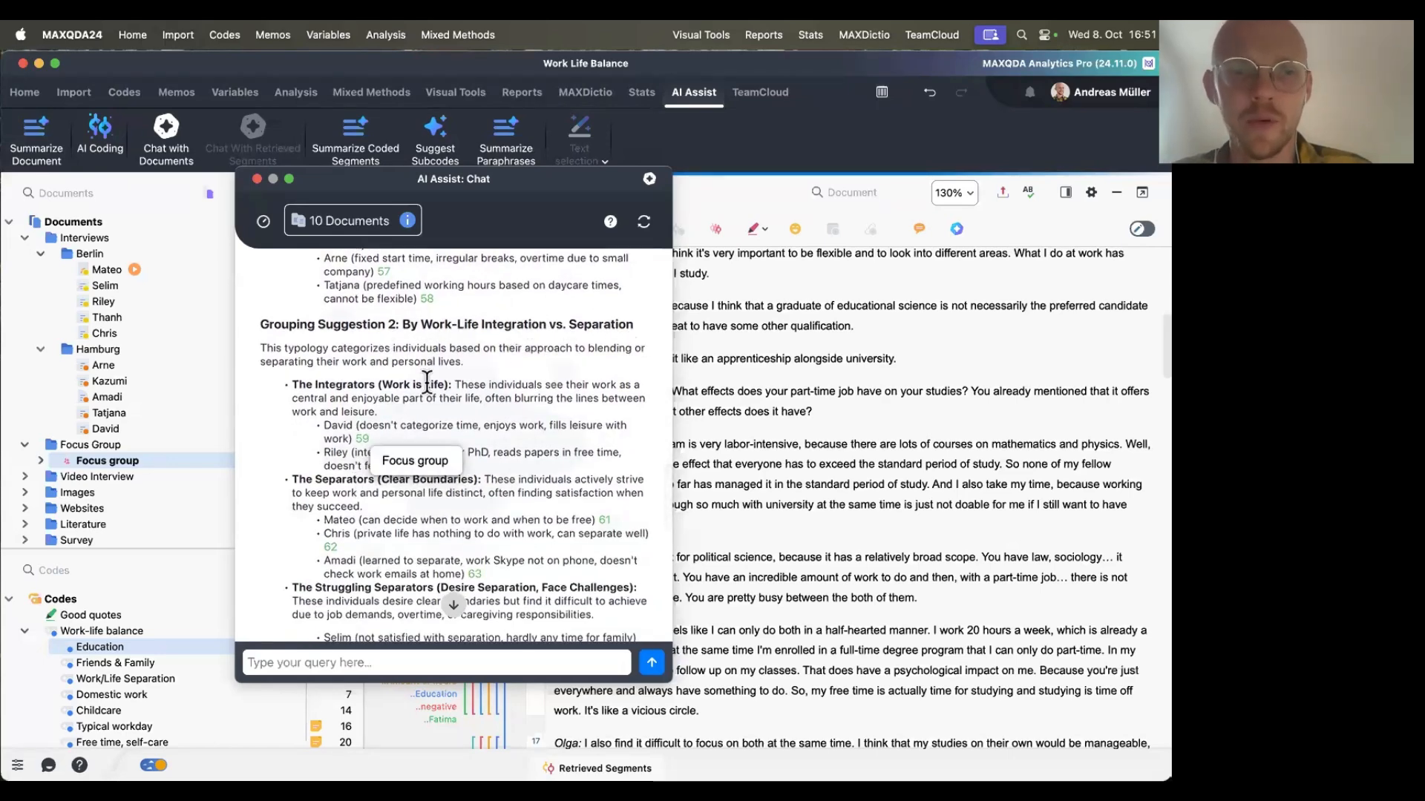
pyautogui.scroll(-3, 427, 382)
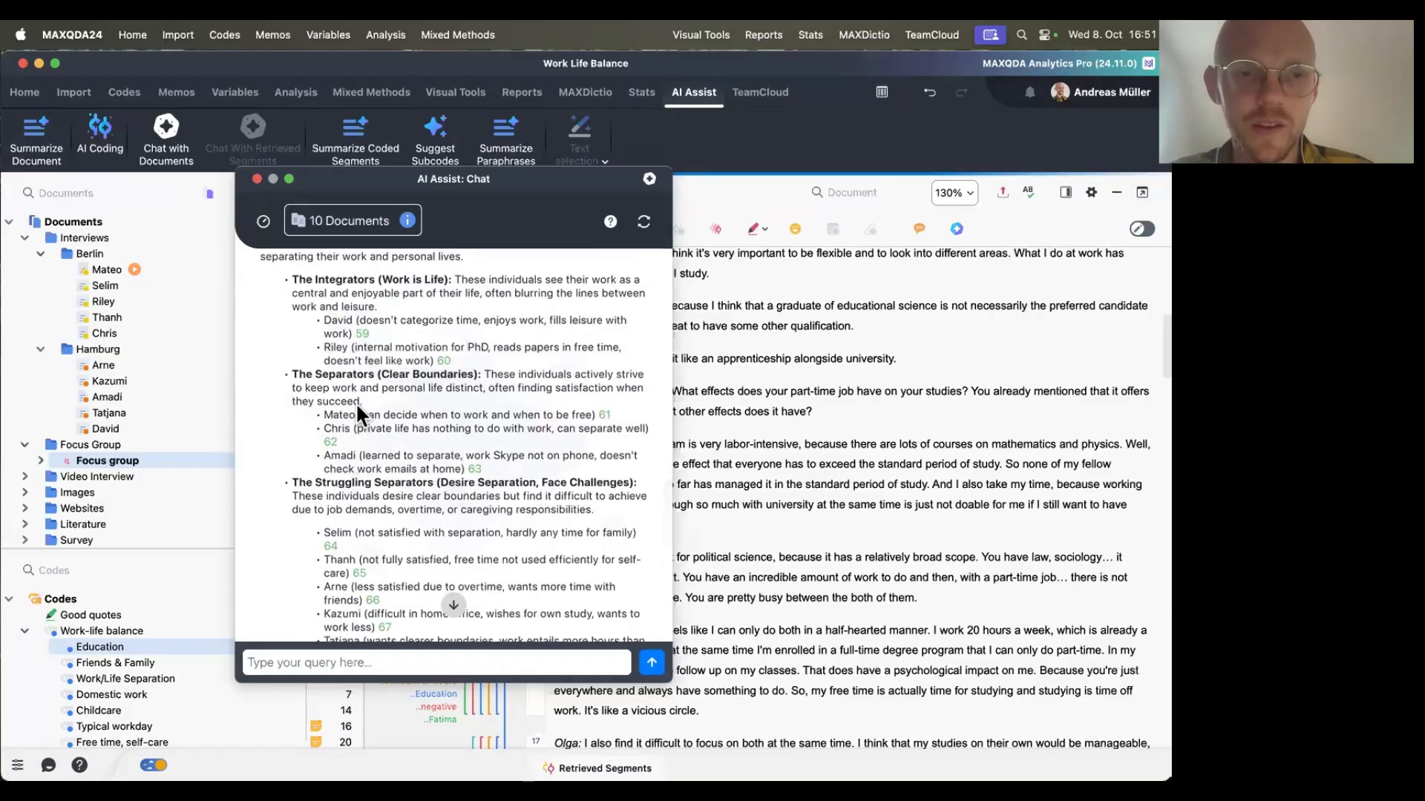
pyautogui.scroll(-5, 491, 483)
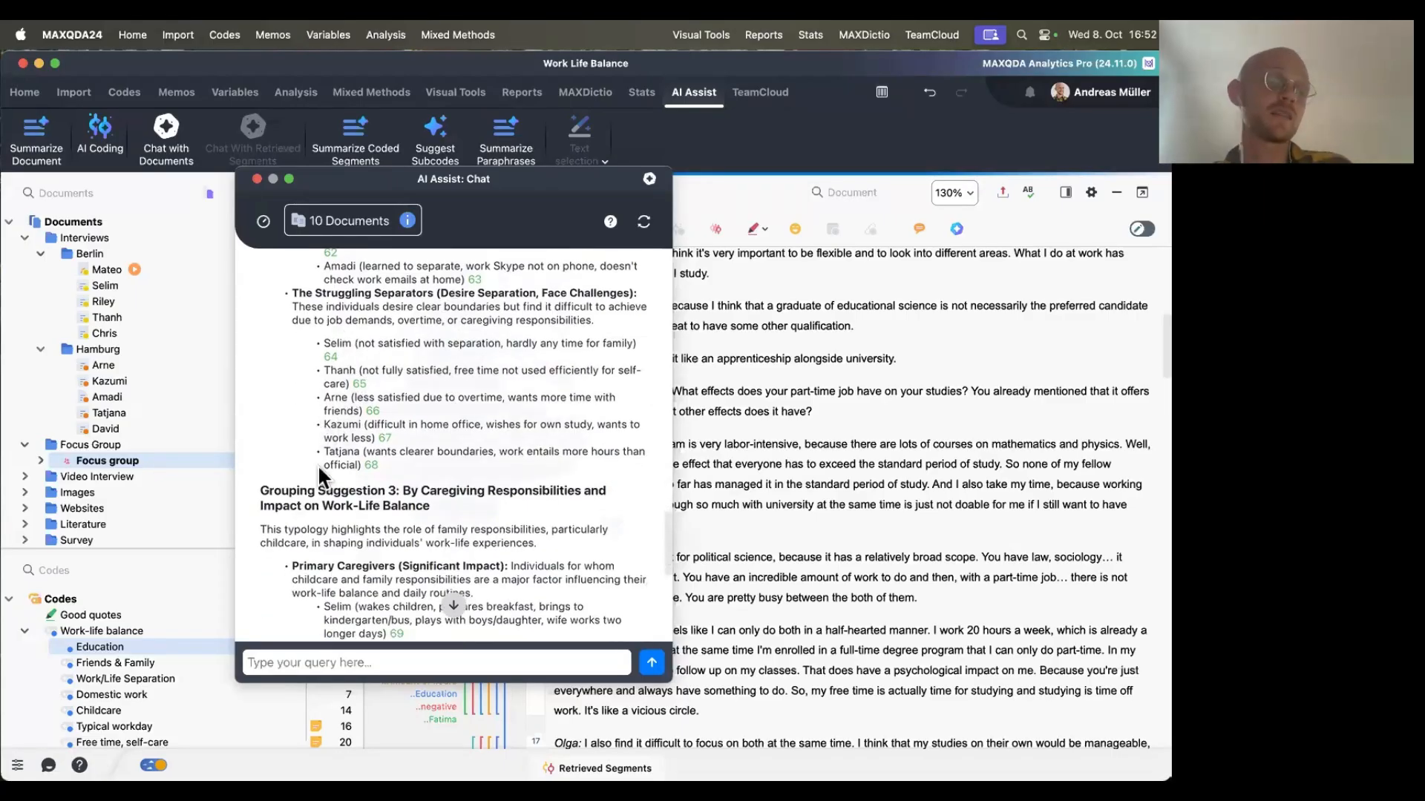
pyautogui.scroll(3, 317, 464)
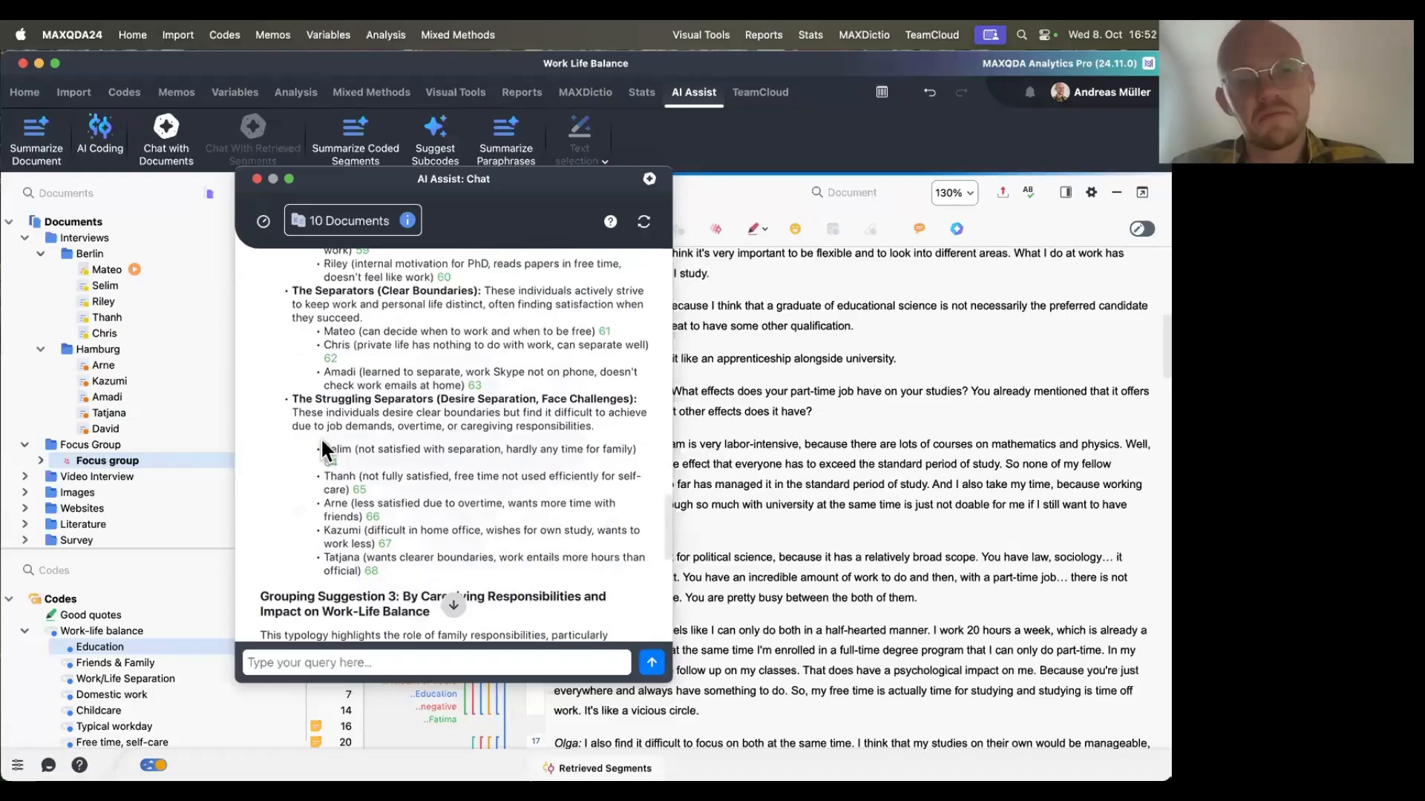
pyautogui.scroll(-4, 320, 446)
pyautogui.scroll(-10, 322, 445)
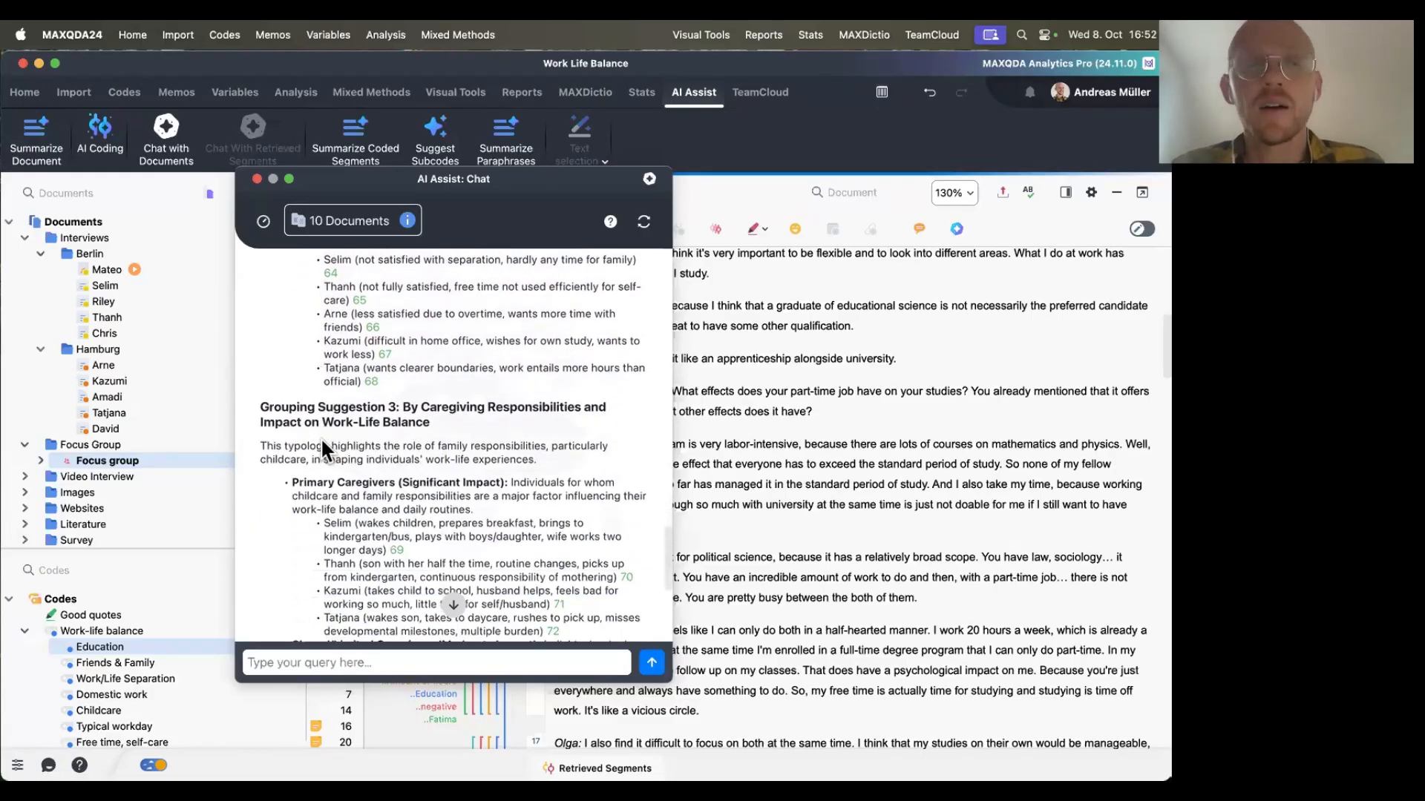
pyautogui.scroll(15, 320, 437)
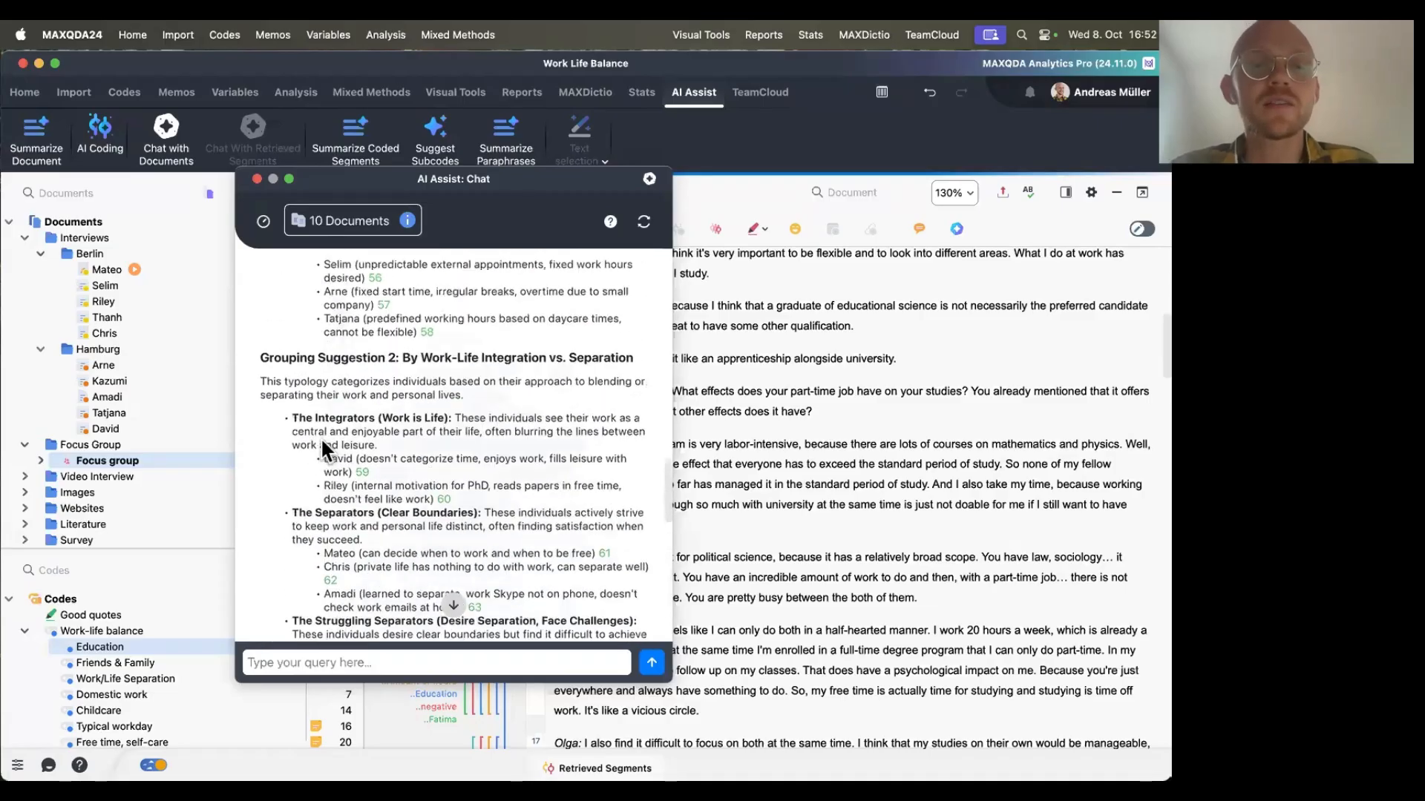
pyautogui.scroll(-10, 320, 438)
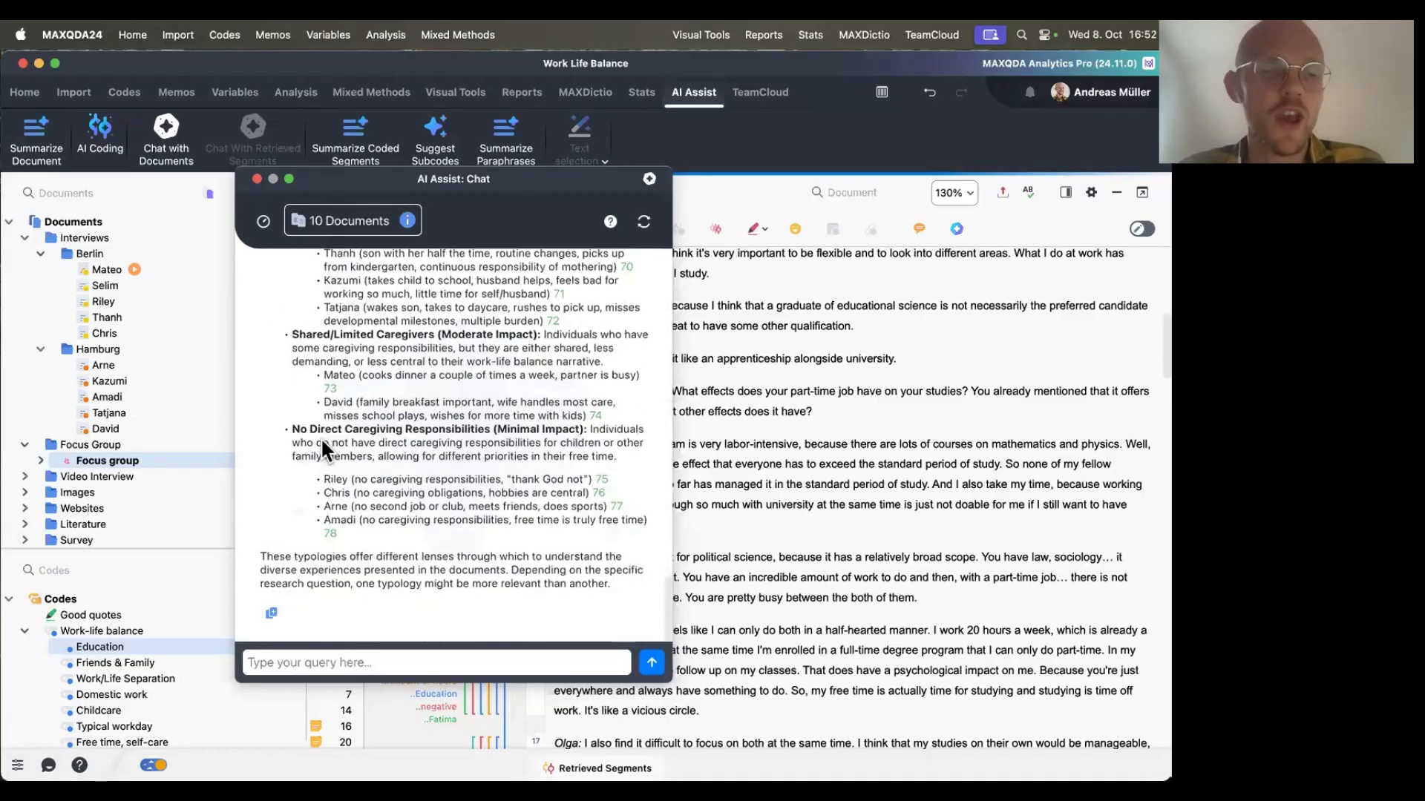
pyautogui.scroll(3, 320, 438)
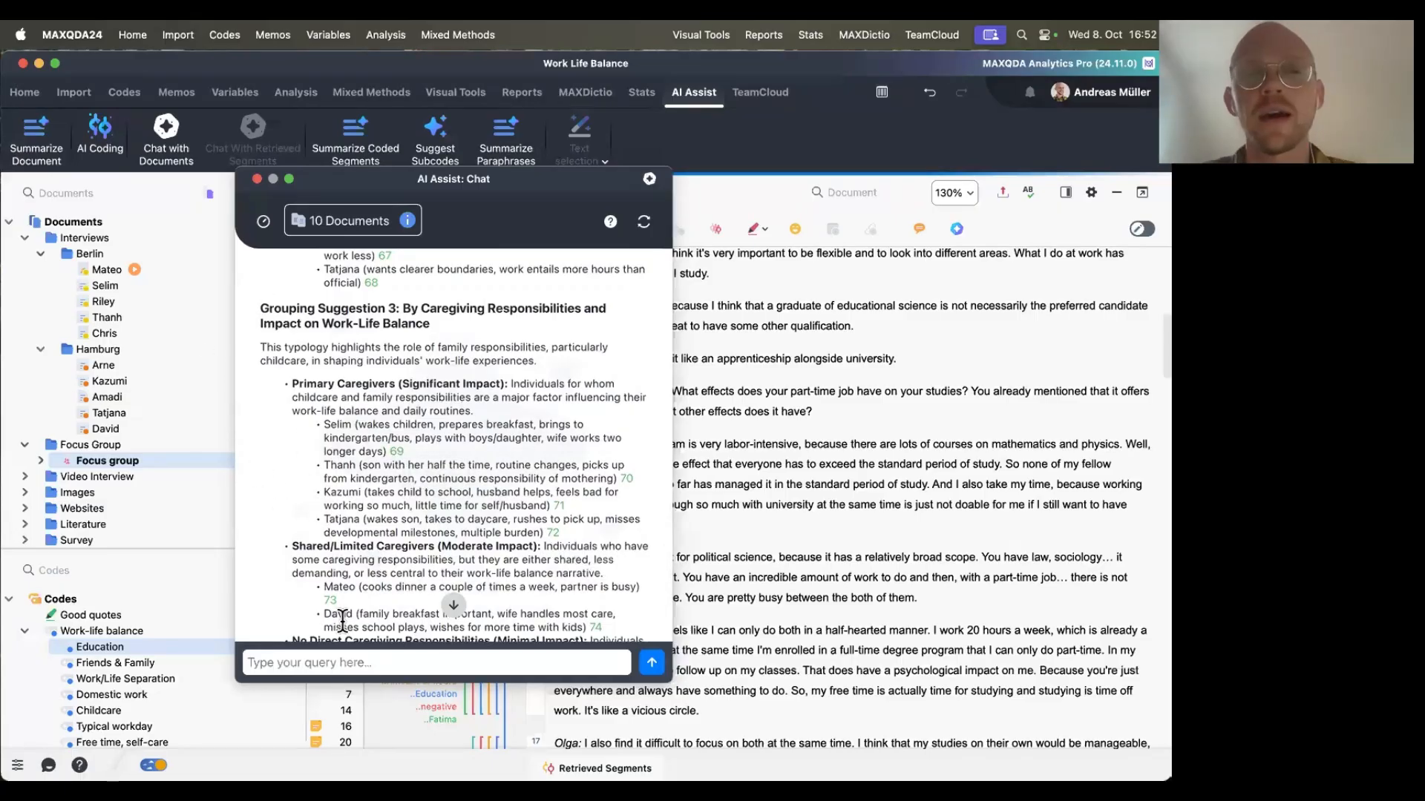
pyautogui.scroll(2, 342, 620)
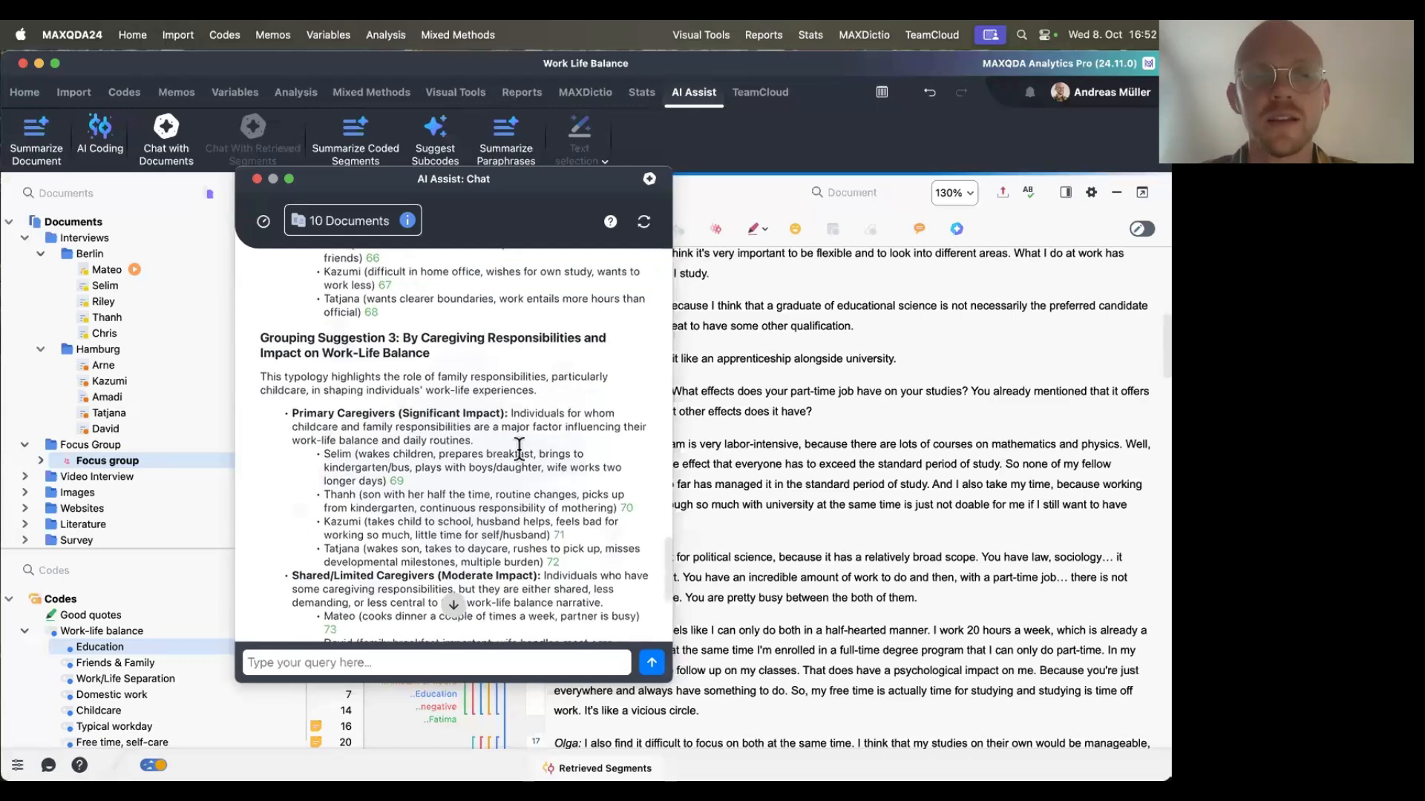
pyautogui.scroll(10, 445, 490)
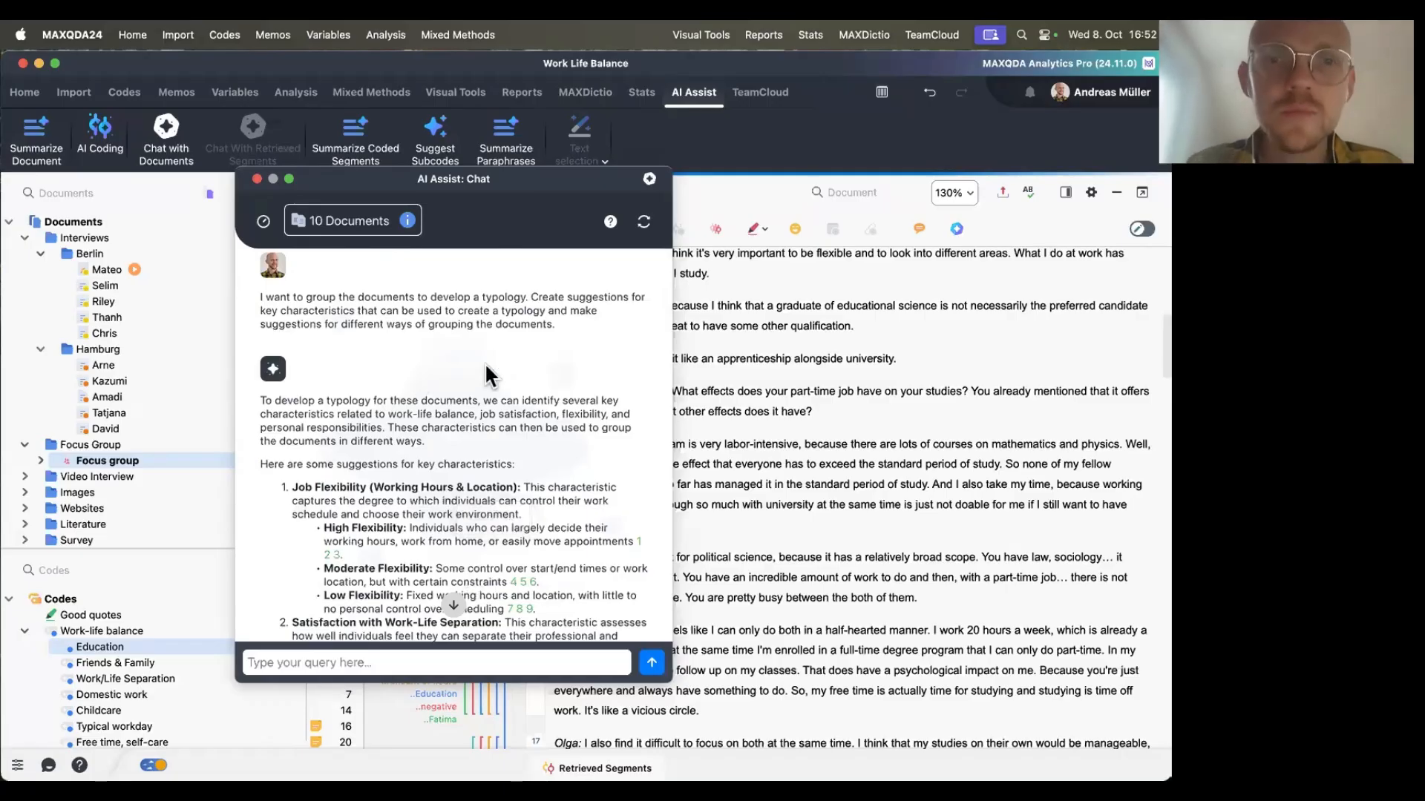
# Scroll back to the key characteristics and follow a citation under Overall Well-being Score to the cited survey response.
pyautogui.scroll(-5, 371, 416)
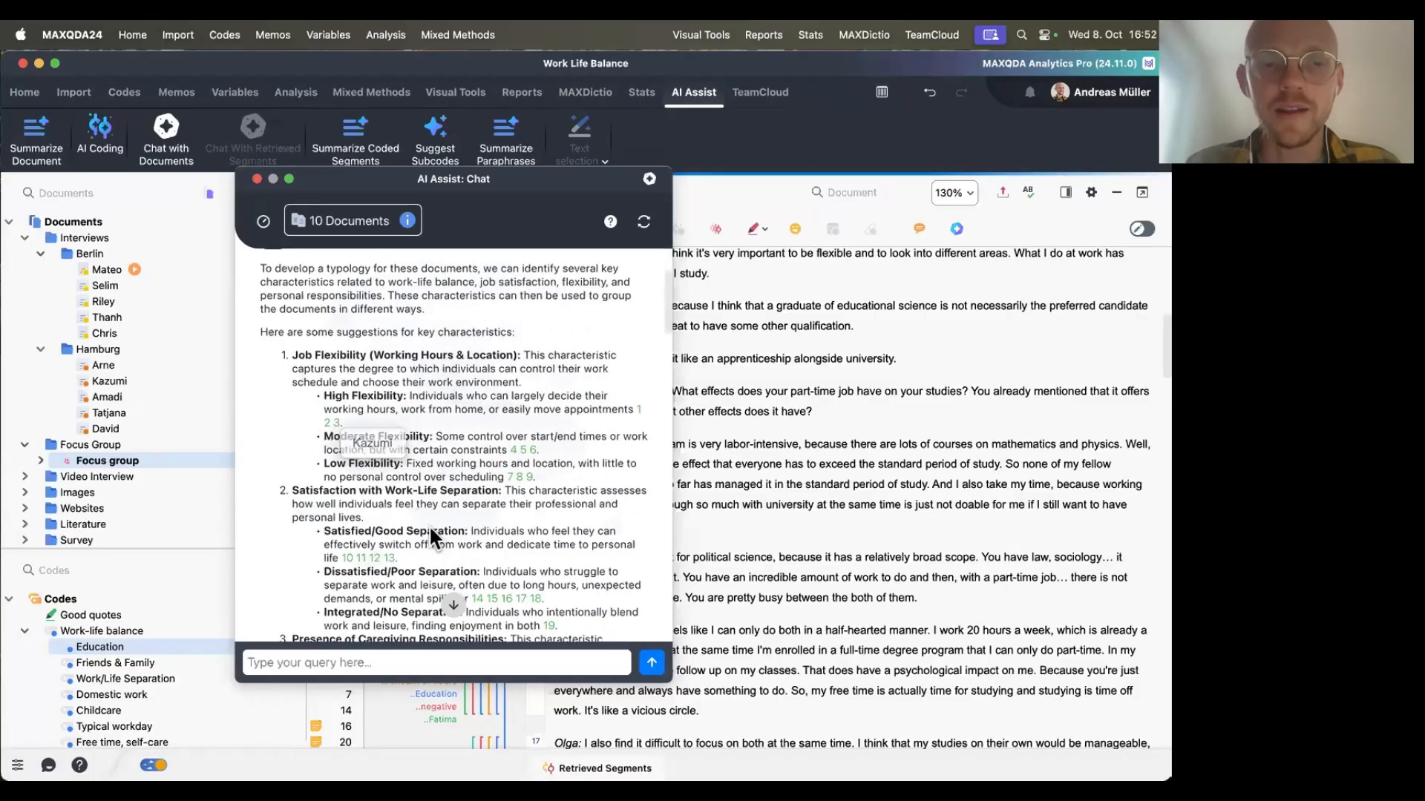
pyautogui.scroll(-10, 401, 520)
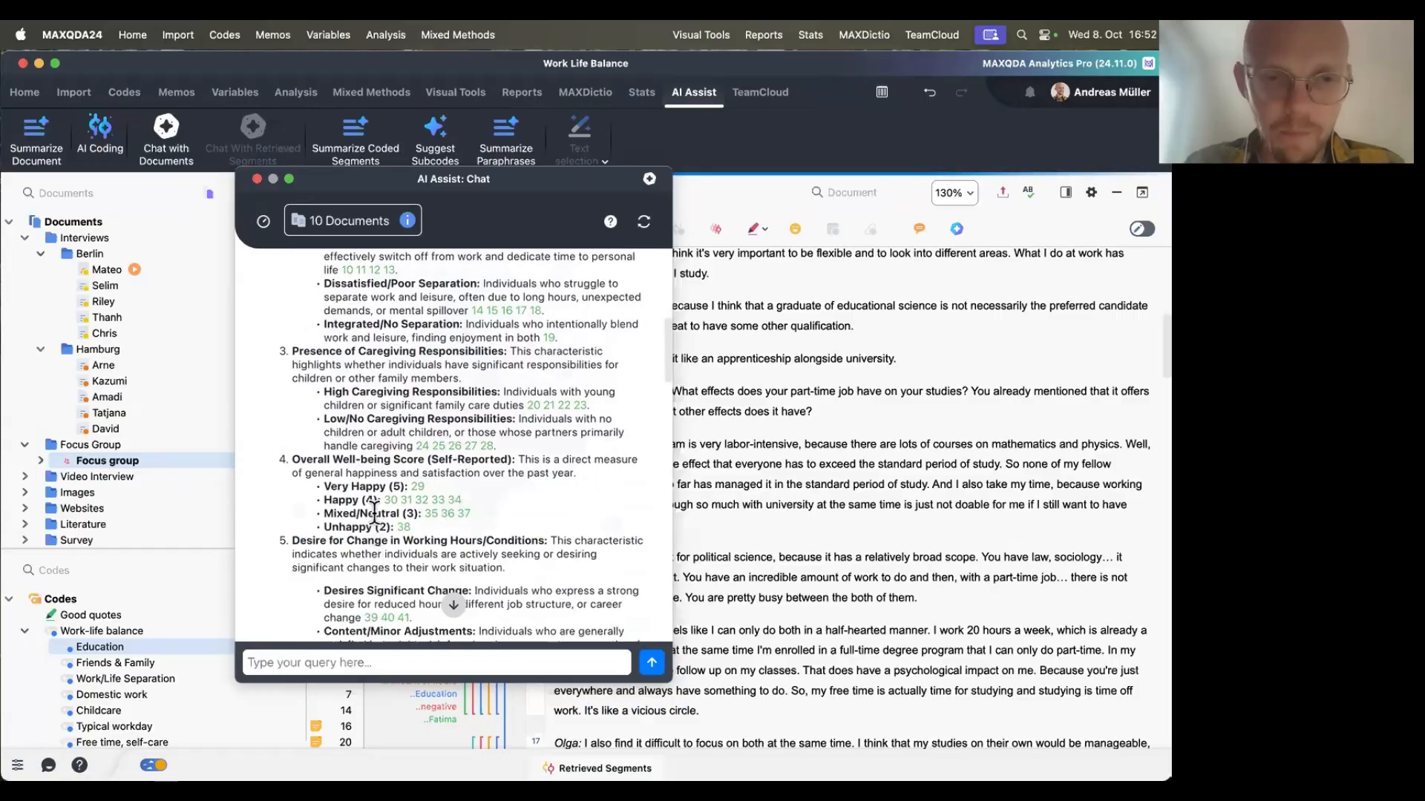
pyautogui.click(432, 513)
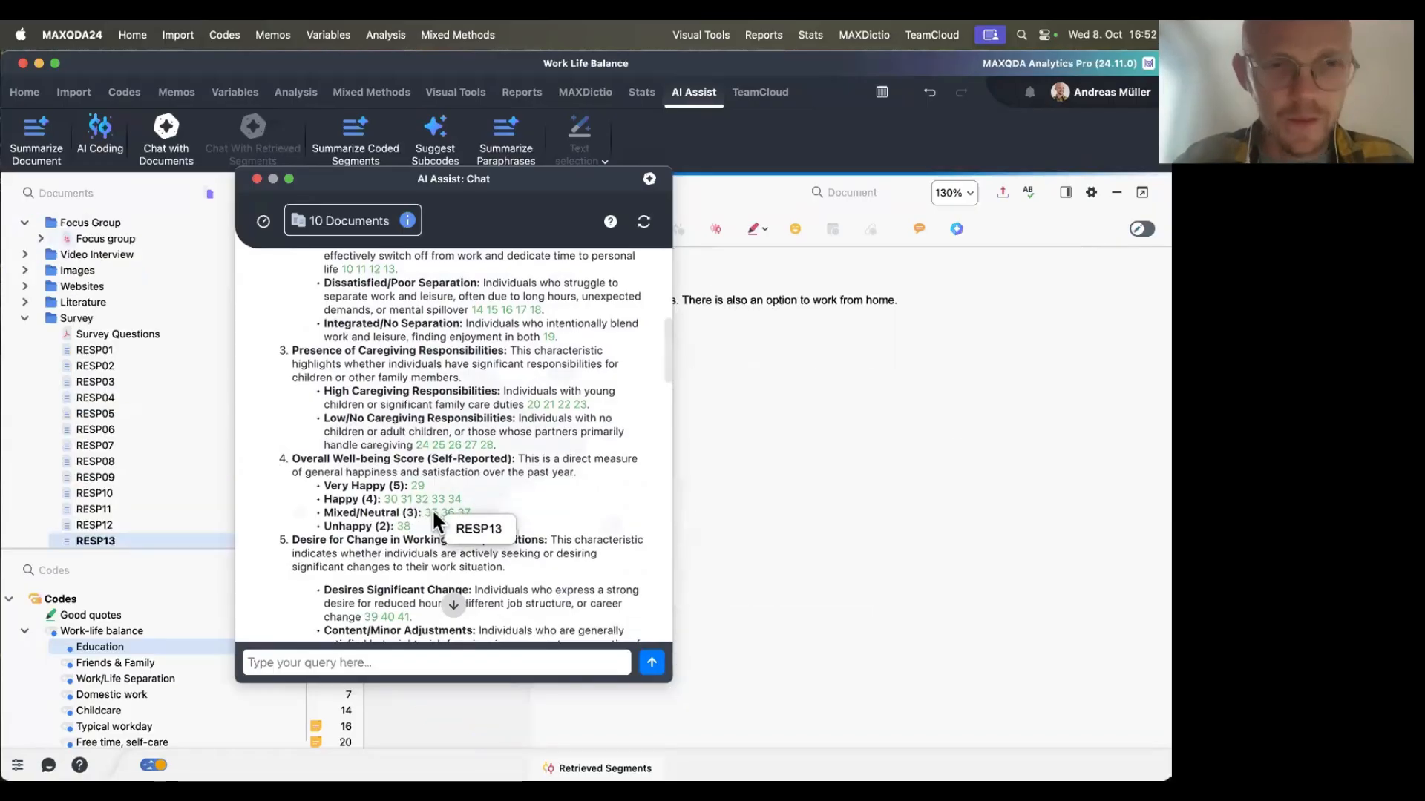
# Return to the top of the typology chat and move the AI Assist chat window toward the centre of the screen.
pyautogui.scroll(20, 432, 509)
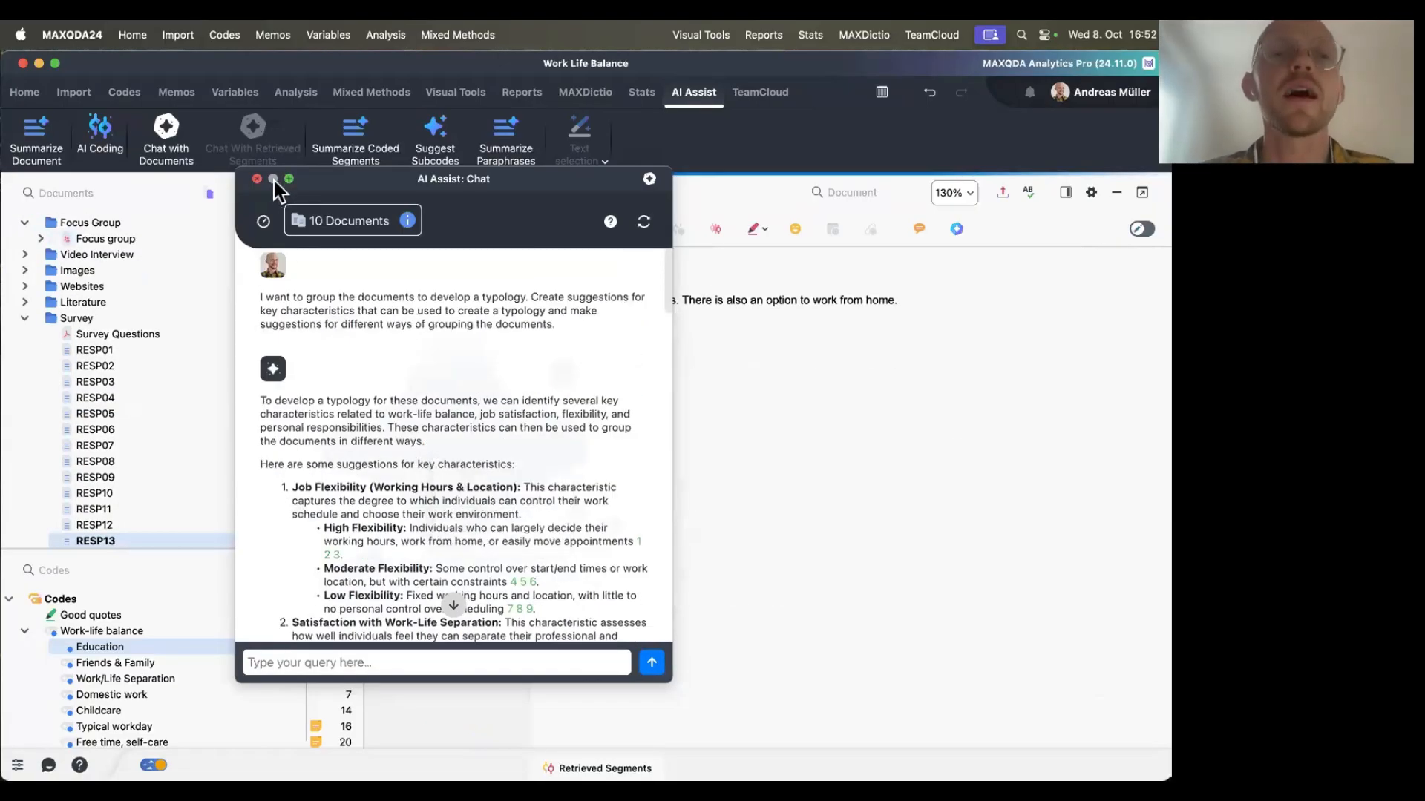
pyautogui.moveTo(299, 194); pyautogui.dragTo(579, 239)
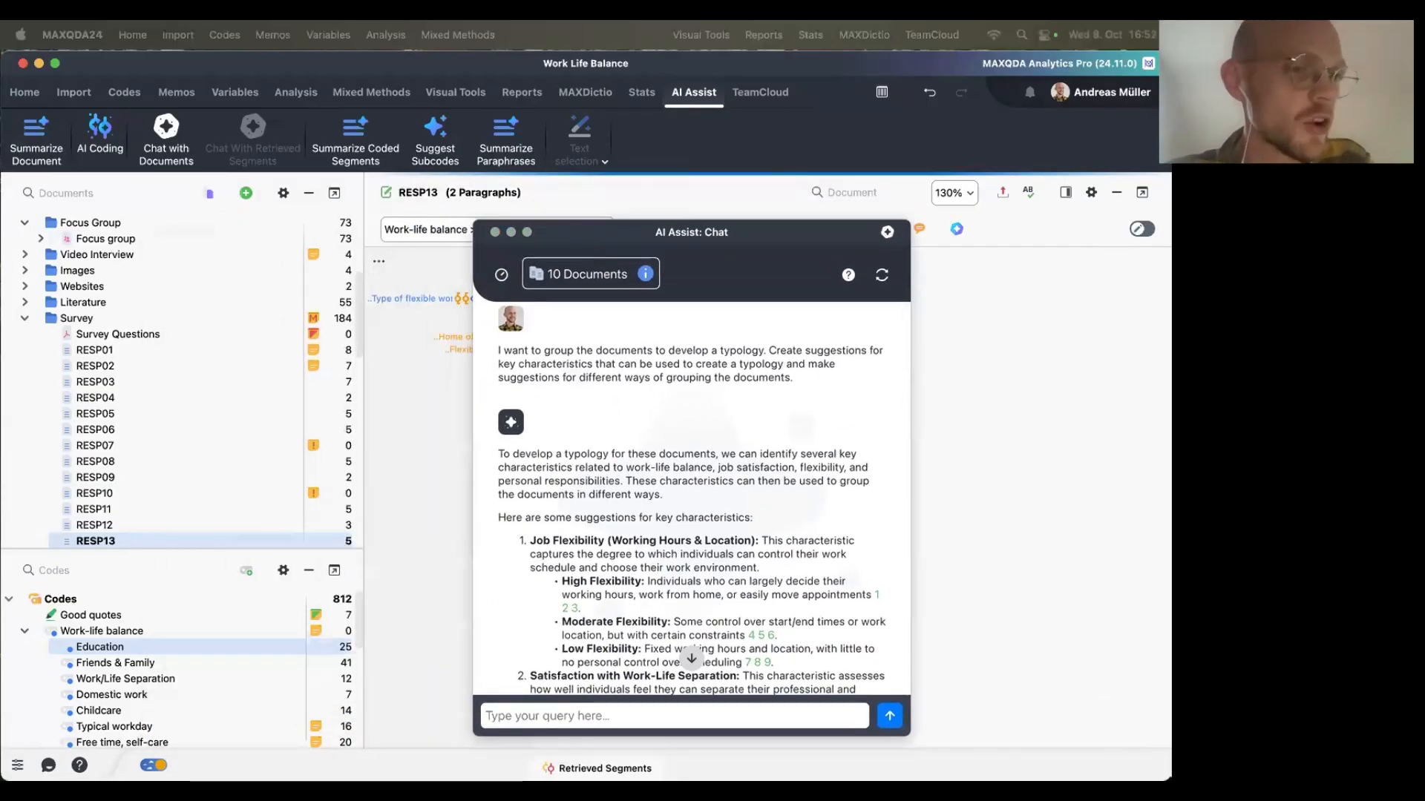
# Switch to the presentation slide on assisting interpretation and analytical thinking.
pyautogui.press('super+Tab')
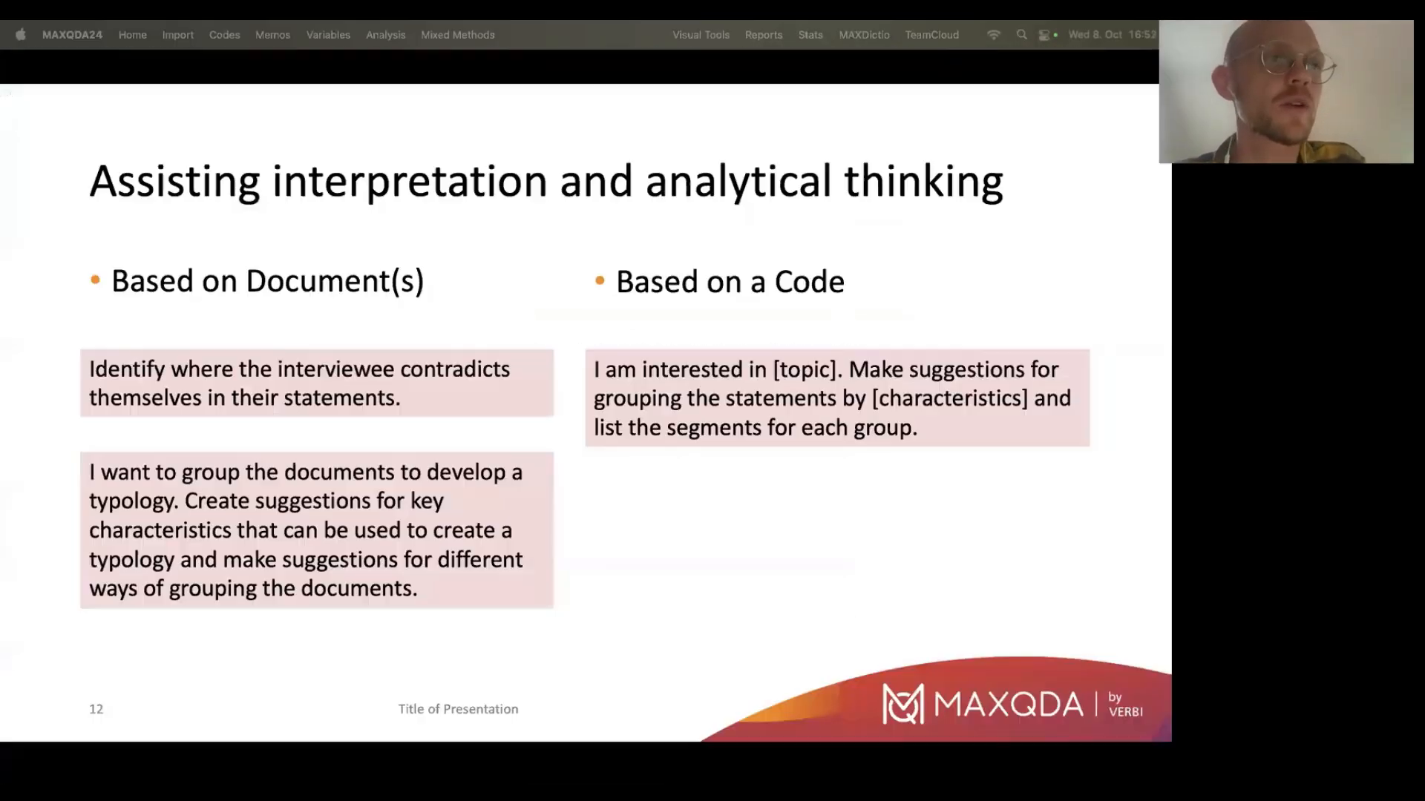